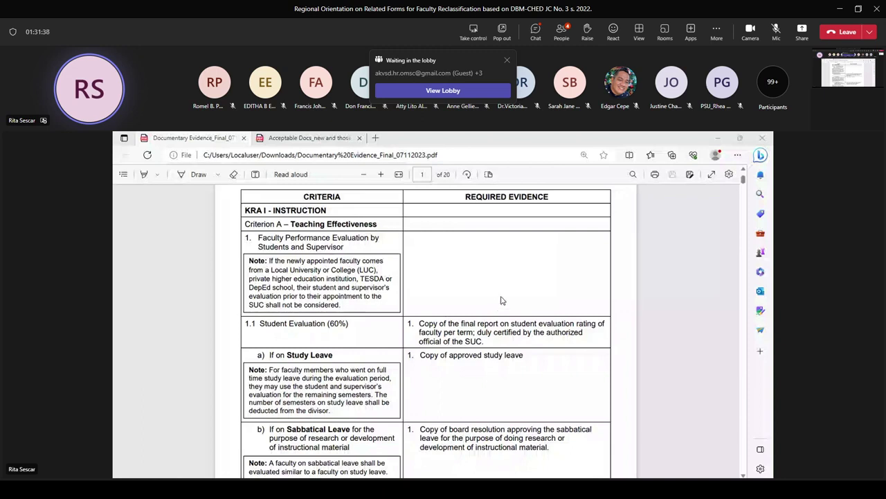
Scroll the Documentary Evidence PDF until the Maternity Leave row under 1.1 Student Evaluation is visible
{"action": "scroll", "coordinate": [502, 303], "scroll_direction": "down", "scroll_amount": 3}
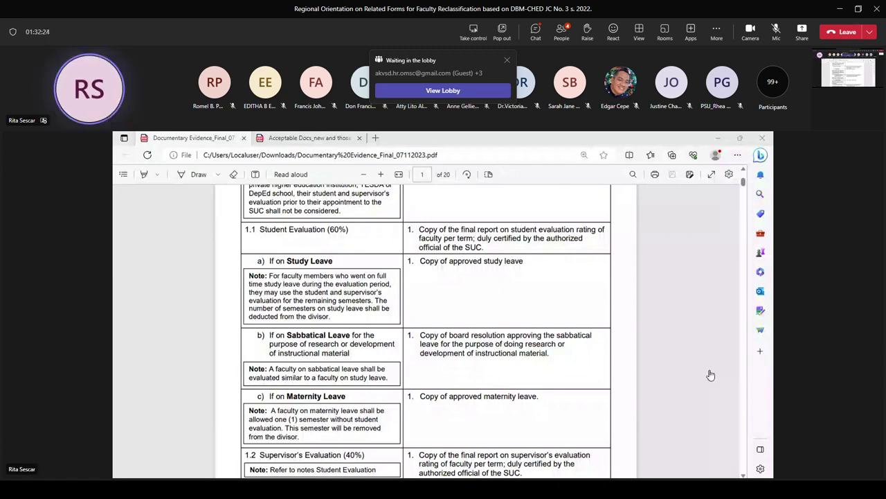
Scroll past the Supervisor's Evaluation rows to page 2's Criterion B textbook author requirements
{"action": "scroll", "coordinate": [484, 317], "scroll_direction": "down", "scroll_amount": 3}
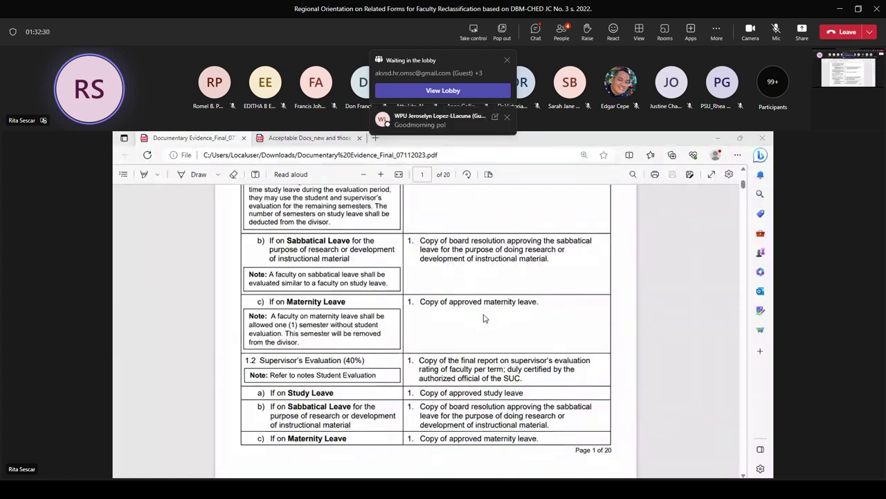
{"action": "scroll", "coordinate": [484, 318], "scroll_direction": "down", "scroll_amount": 5}
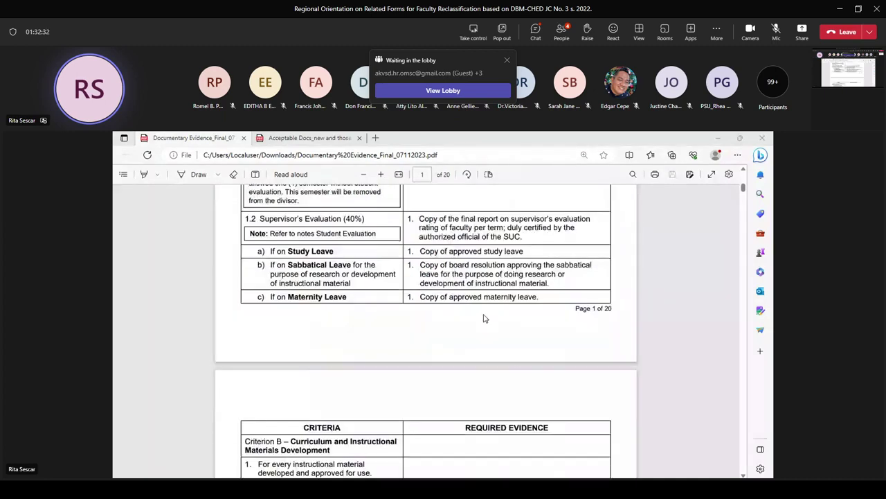
{"action": "scroll", "coordinate": [487, 318], "scroll_direction": "down", "scroll_amount": 7}
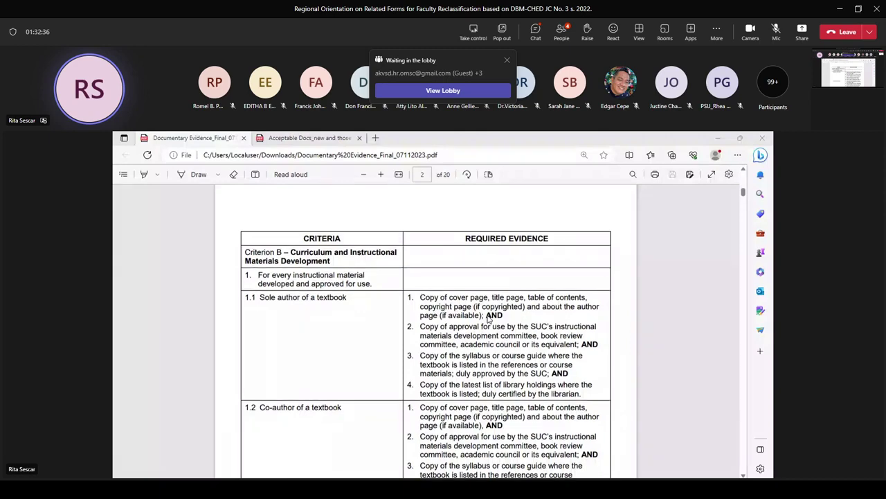
{"action": "scroll", "coordinate": [488, 318], "scroll_direction": "down", "scroll_amount": 3}
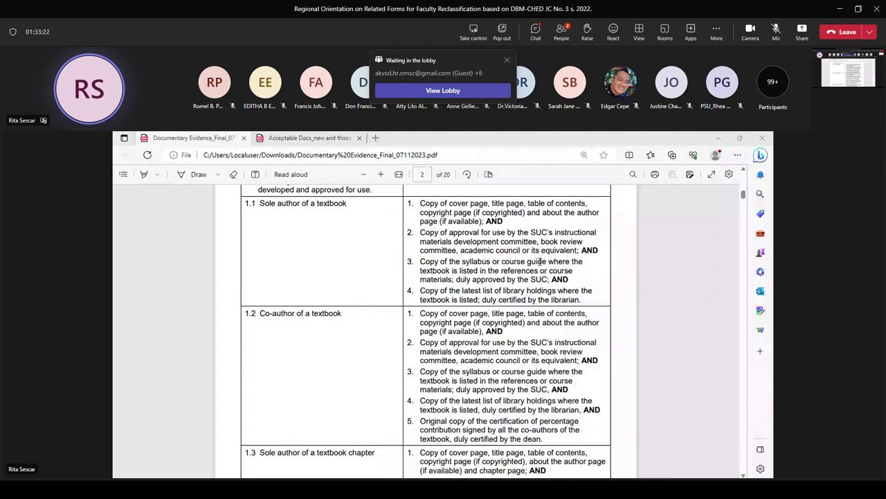
Scroll through pages 3 and 4 to page 5's Sole Author of a Book and Journal Article rows
{"action": "scroll", "coordinate": [540, 262], "scroll_direction": "down", "scroll_amount": 1}
{"action": "scroll", "coordinate": [534, 272], "scroll_direction": "down", "scroll_amount": 2}
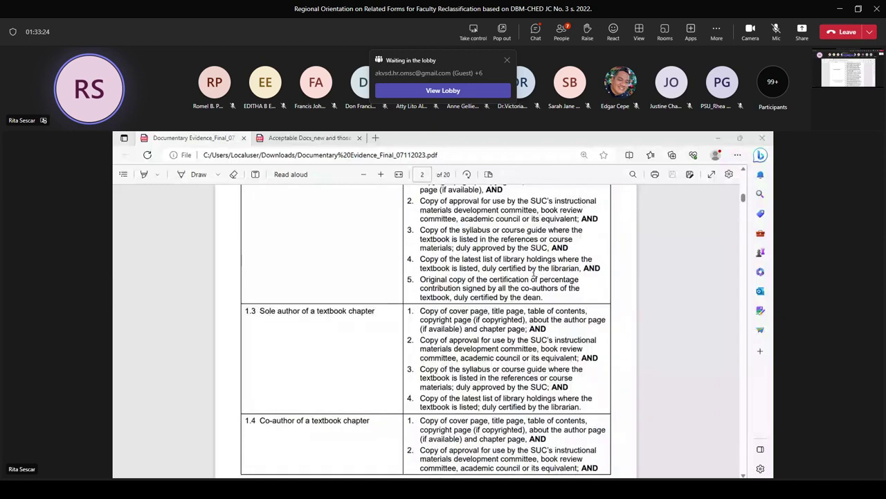
{"action": "scroll", "coordinate": [534, 274], "scroll_direction": "down", "scroll_amount": 3}
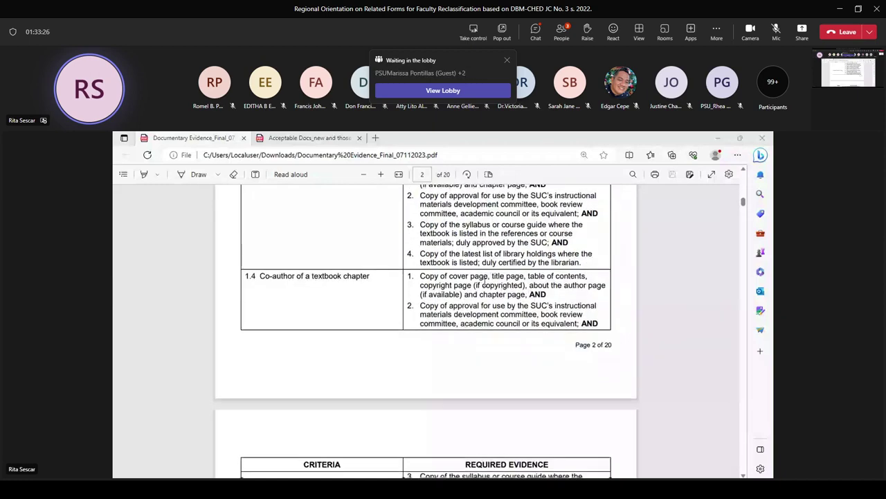
{"action": "scroll", "coordinate": [484, 281], "scroll_direction": "down", "scroll_amount": 5}
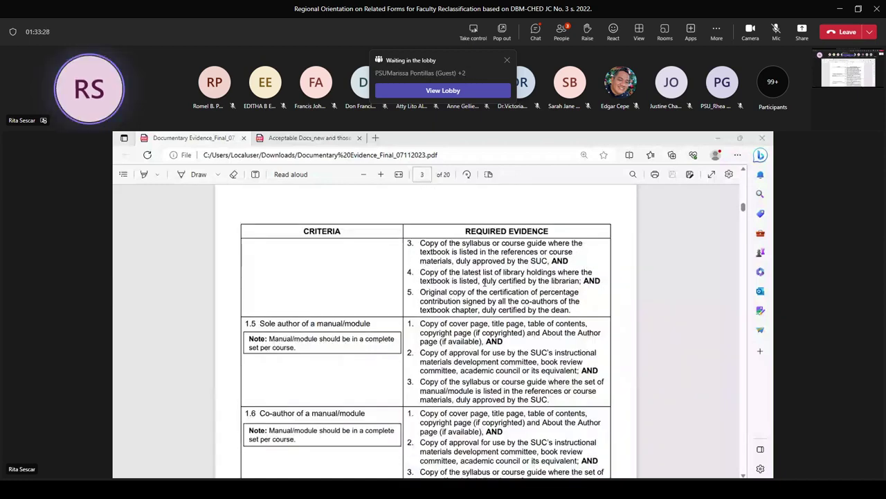
{"action": "scroll", "coordinate": [485, 281], "scroll_direction": "down", "scroll_amount": 15}
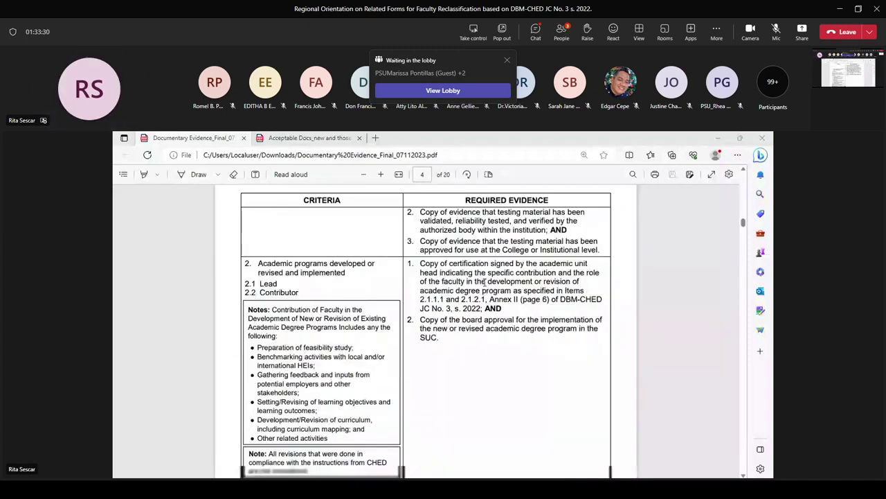
{"action": "scroll", "coordinate": [485, 282], "scroll_direction": "down", "scroll_amount": 15}
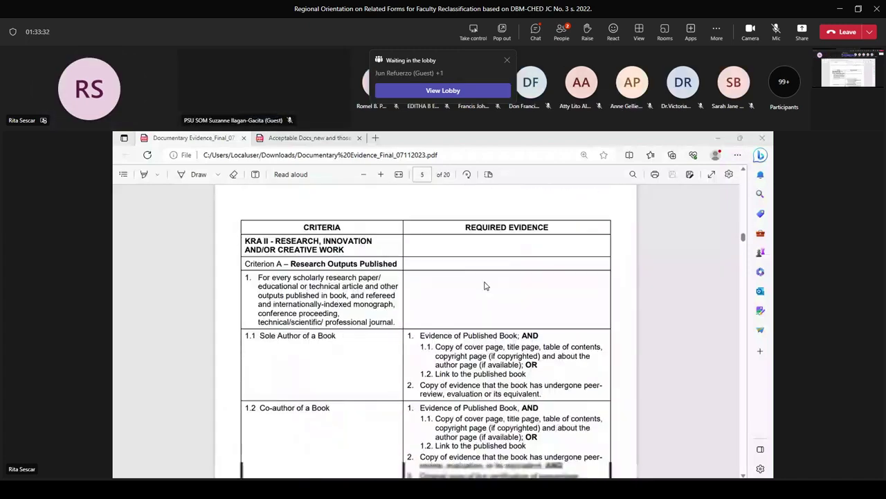
{"action": "scroll", "coordinate": [485, 285], "scroll_direction": "down", "scroll_amount": 2}
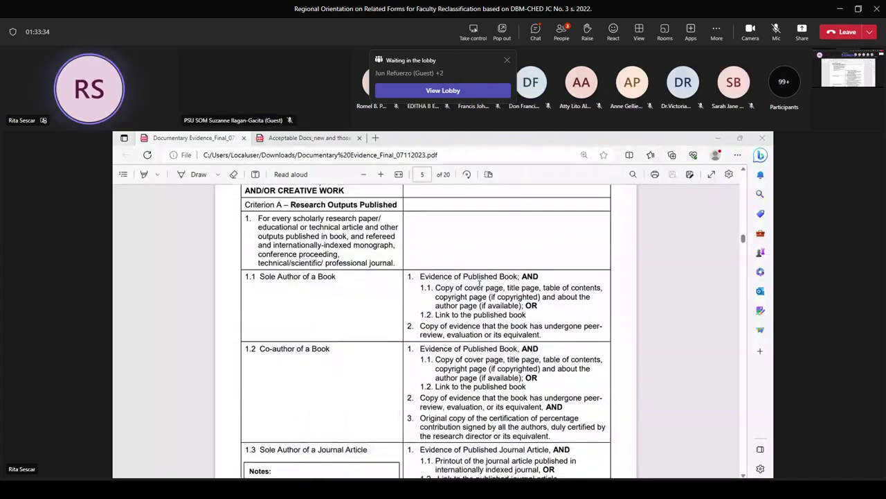
{"action": "scroll", "coordinate": [479, 283], "scroll_direction": "down", "scroll_amount": 2}
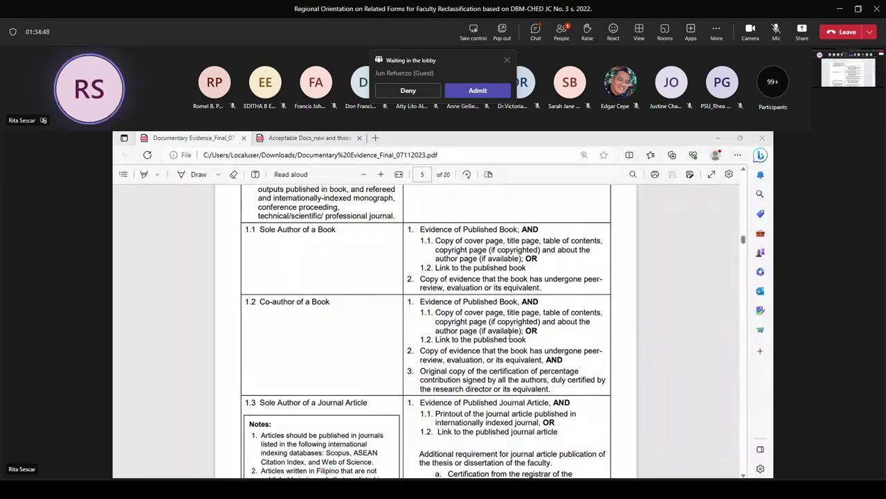
Scroll to the end of page 6, down to the 1.9 Other Peer-reviewed Scholarly Output row
{"action": "scroll", "coordinate": [501, 341], "scroll_direction": "down", "scroll_amount": 3}
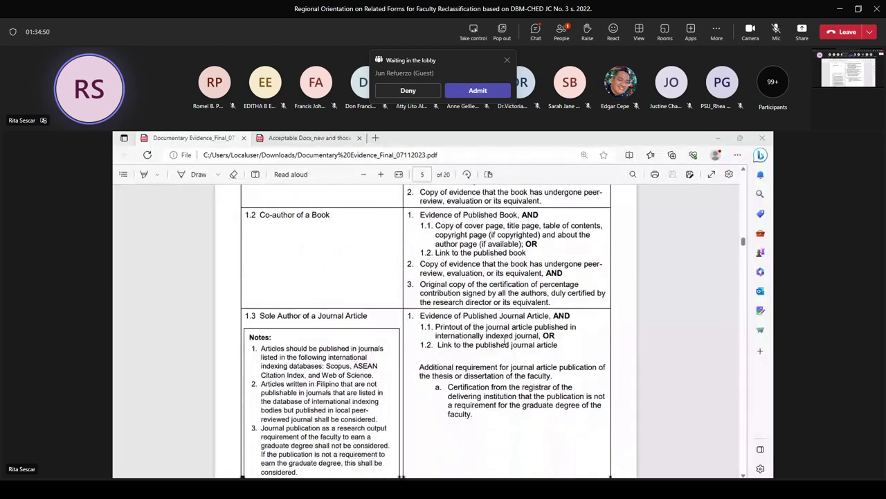
{"action": "scroll", "coordinate": [505, 341], "scroll_direction": "up", "scroll_amount": 2}
{"action": "scroll", "coordinate": [505, 341], "scroll_direction": "down", "scroll_amount": 1}
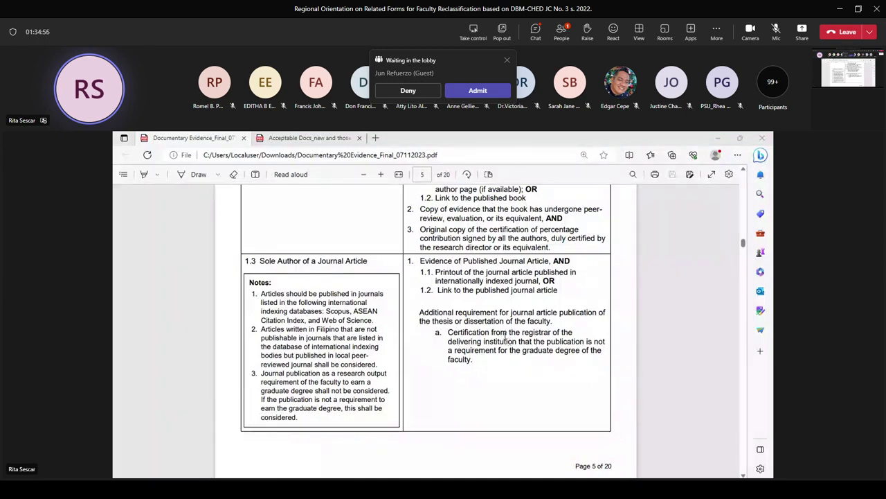
{"action": "scroll", "coordinate": [505, 338], "scroll_direction": "down", "scroll_amount": 6}
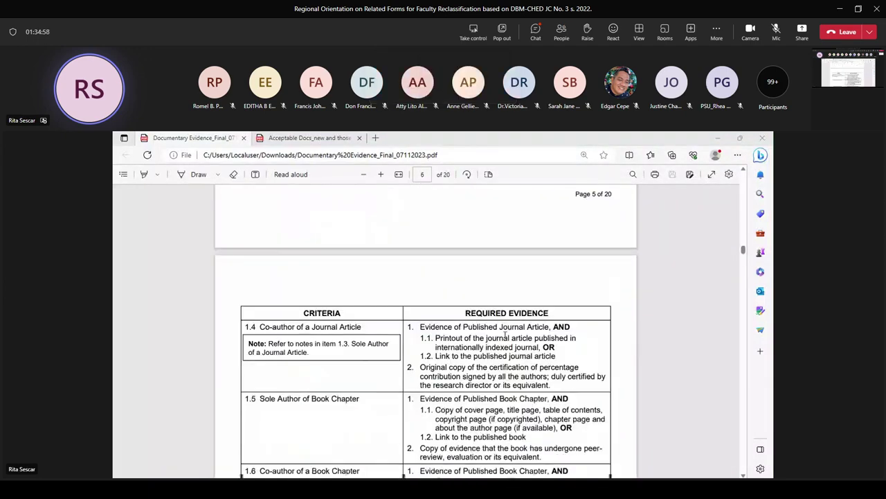
{"action": "scroll", "coordinate": [504, 335], "scroll_direction": "down", "scroll_amount": 8}
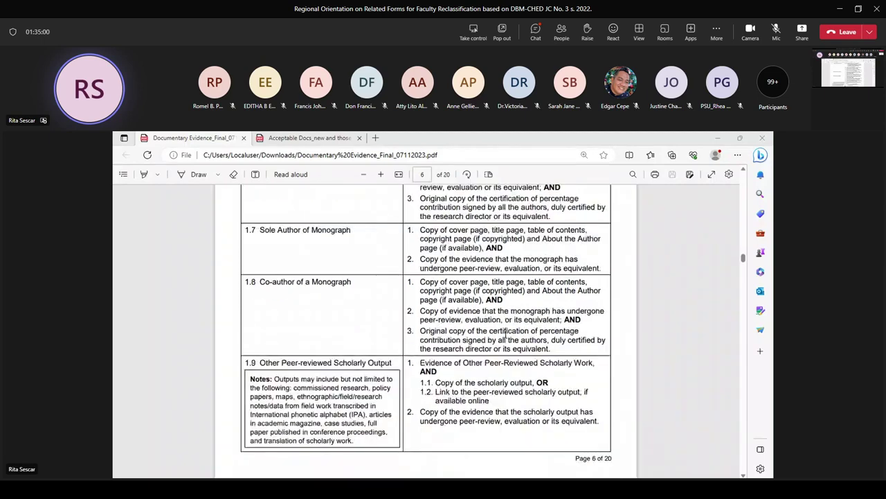
{"action": "scroll", "coordinate": [505, 335], "scroll_direction": "down", "scroll_amount": 2}
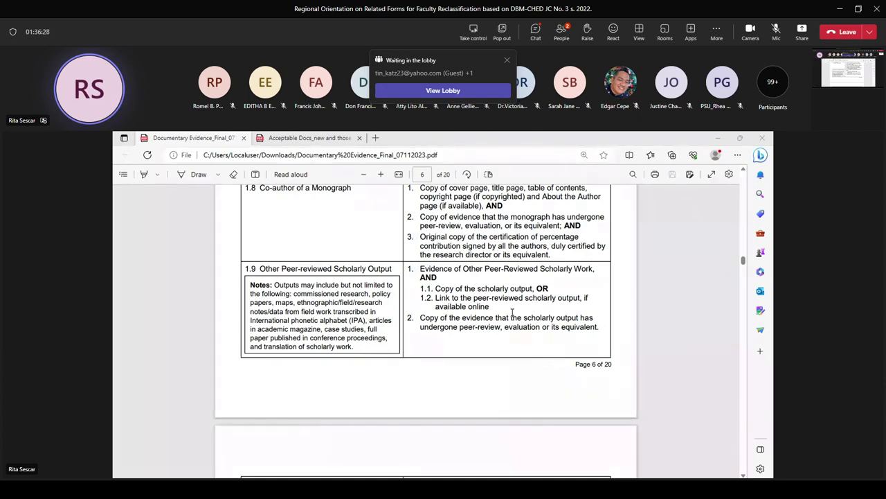
Scroll through page 7's sections A–D to section E on page 8
{"action": "scroll", "coordinate": [497, 348], "scroll_direction": "down", "scroll_amount": 1}
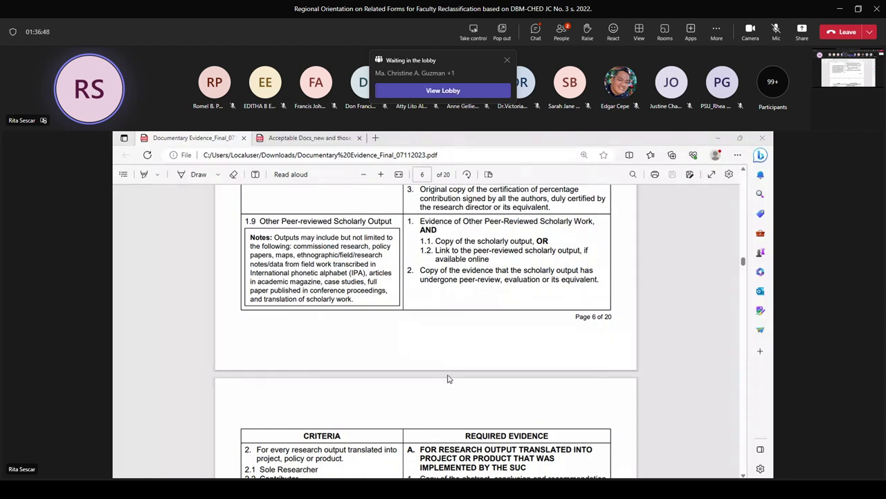
{"action": "scroll", "coordinate": [450, 377], "scroll_direction": "down", "scroll_amount": 2}
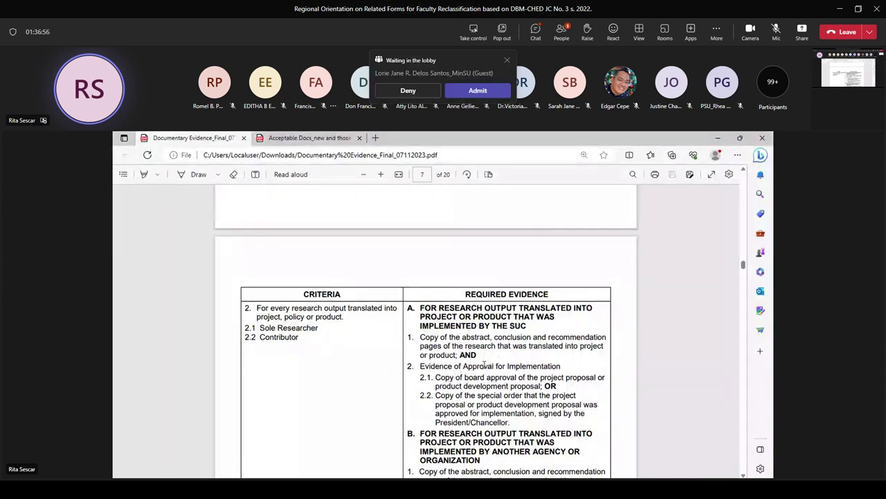
{"action": "scroll", "coordinate": [485, 366], "scroll_direction": "down", "scroll_amount": 2}
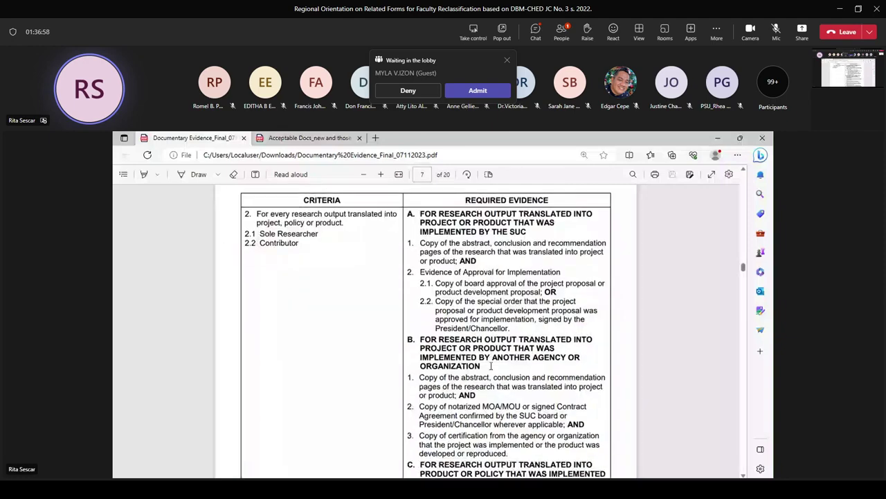
{"action": "scroll", "coordinate": [491, 366], "scroll_direction": "down", "scroll_amount": 1}
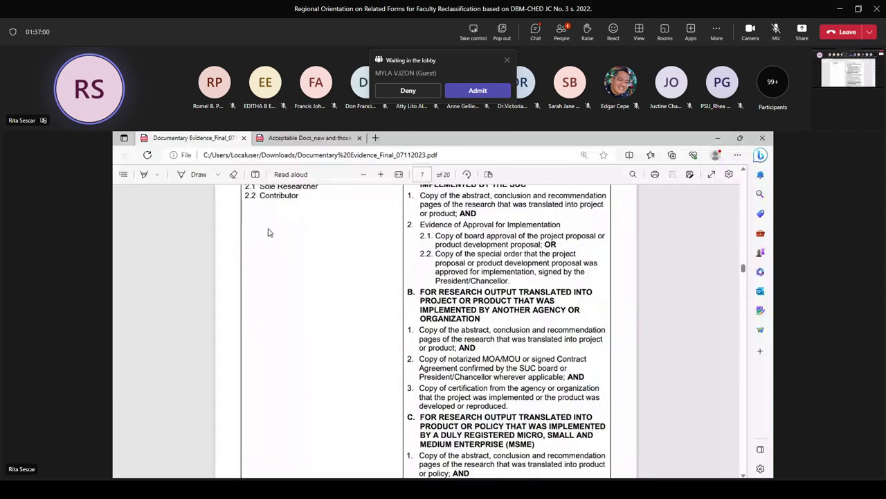
{"action": "scroll", "coordinate": [273, 233], "scroll_direction": "down", "scroll_amount": 5}
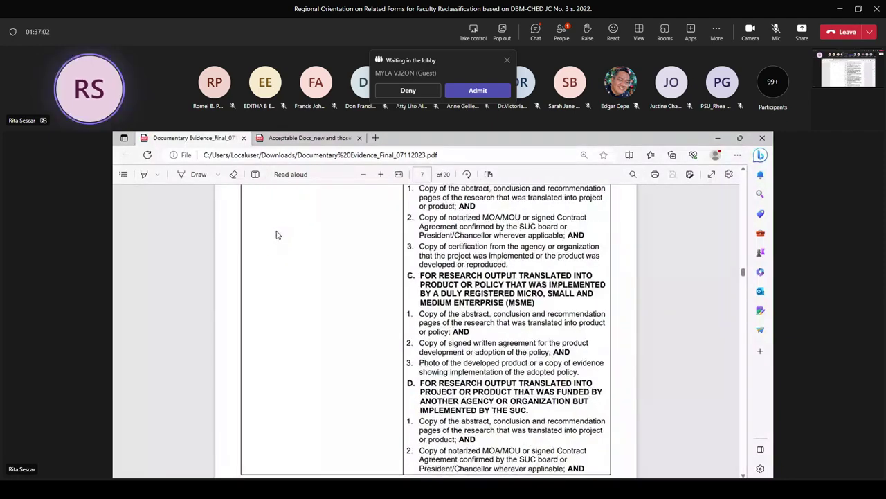
{"action": "scroll", "coordinate": [278, 237], "scroll_direction": "down", "scroll_amount": 5}
{"action": "scroll", "coordinate": [279, 238], "scroll_direction": "down", "scroll_amount": 2}
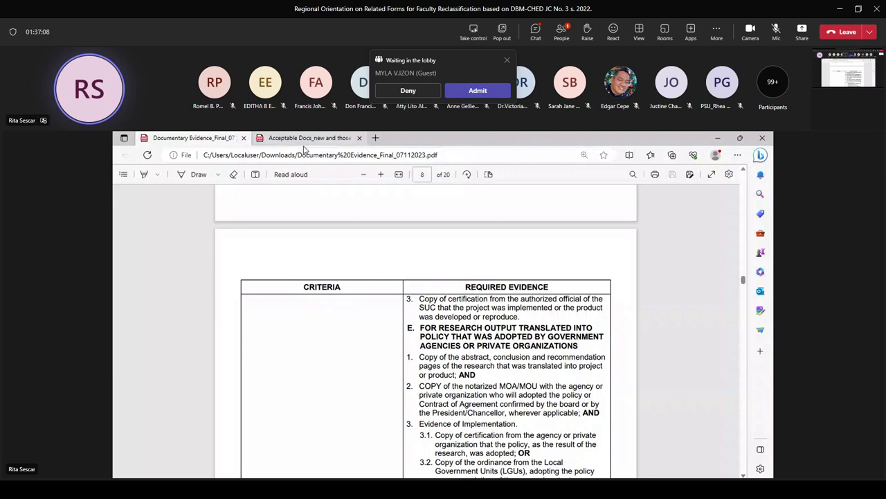
{"action": "mouse_move", "coordinate": [313, 141]}
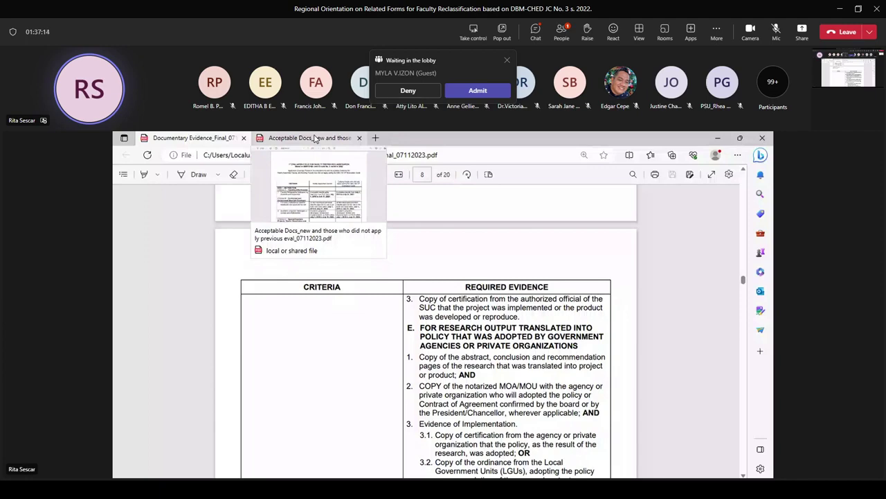
Switch to the Acceptable Docs PDF and adjust its zoom to fit more of the table
{"action": "left_click", "coordinate": [315, 138]}
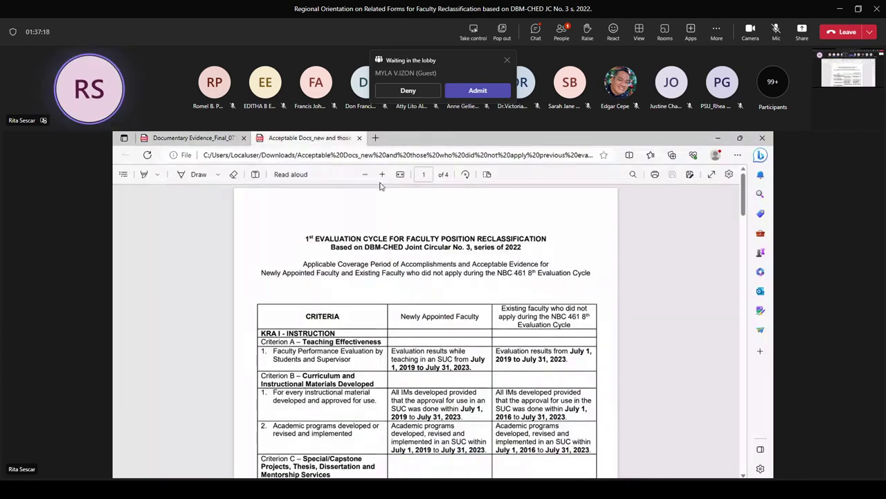
{"action": "key", "text": "ctrl+plus"}
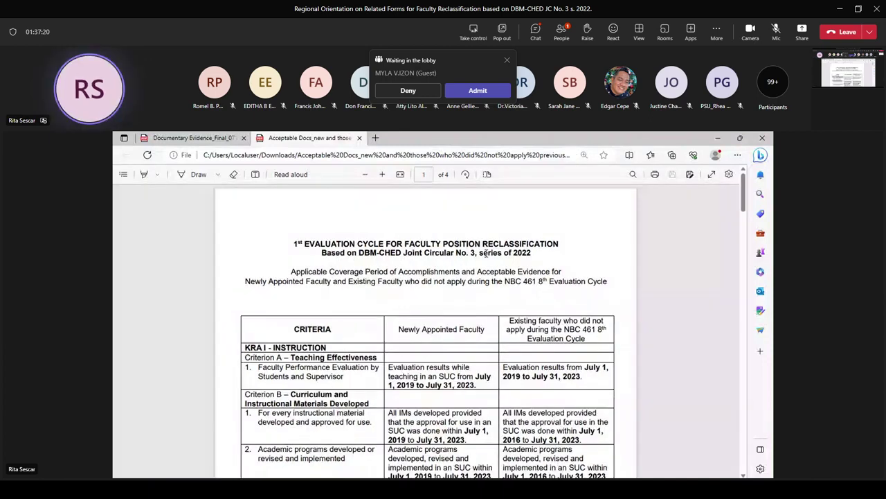
{"action": "left_click", "coordinate": [381, 173]}
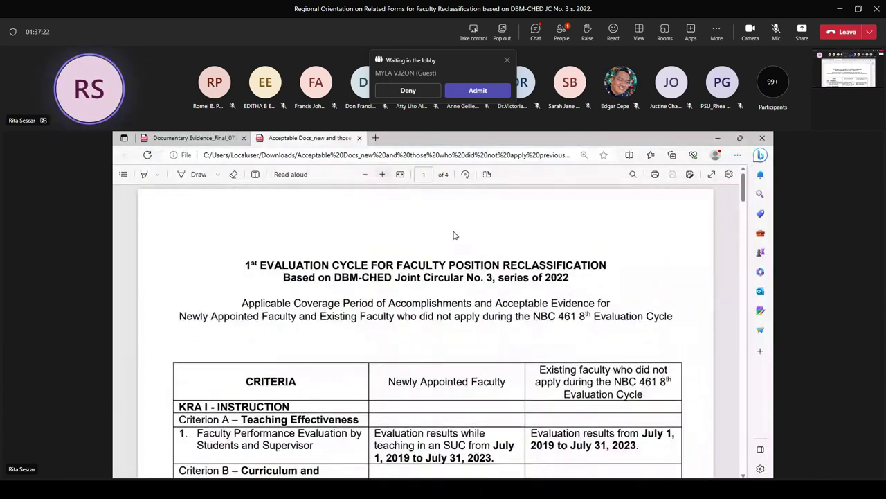
{"action": "scroll", "coordinate": [486, 257], "scroll_direction": "down", "scroll_amount": 2}
{"action": "scroll", "coordinate": [487, 257], "scroll_direction": "up", "scroll_amount": 1}
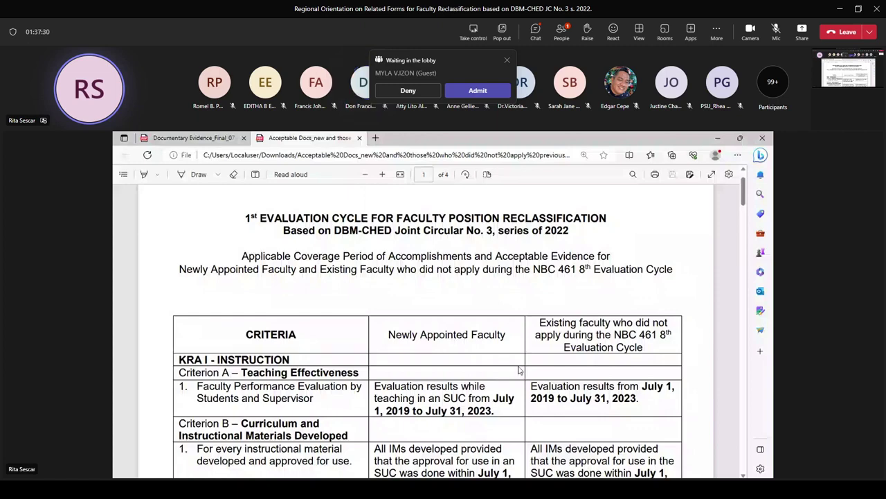
{"action": "left_click", "coordinate": [365, 176]}
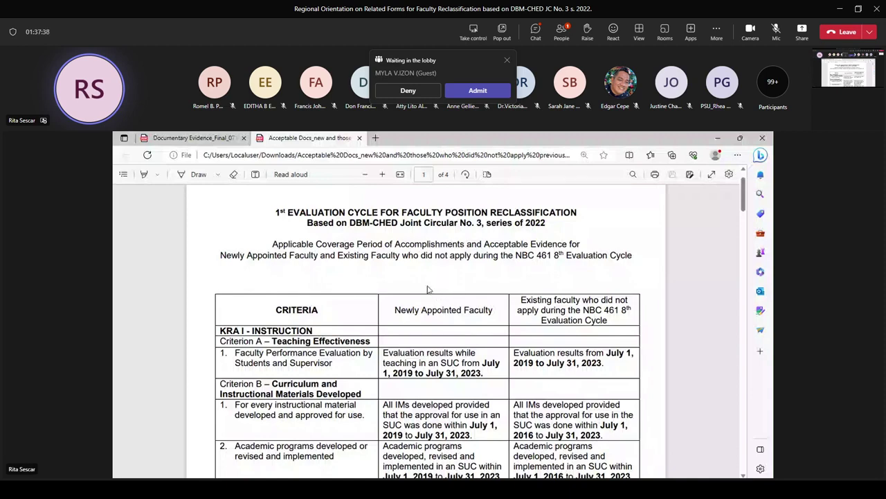
Select the 'Newly Appointed Faculty' column heading text in the table
{"action": "scroll", "coordinate": [462, 309], "scroll_direction": "down", "scroll_amount": 1}
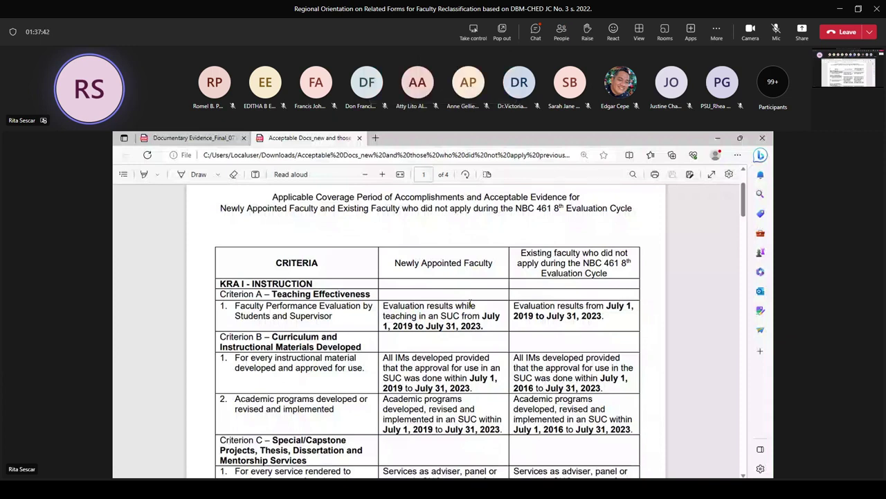
{"action": "left_click_drag", "start_coordinate": [407, 264], "coordinate": [490, 266]}
{"action": "left_click_drag", "start_coordinate": [394, 263], "coordinate": [494, 264]}
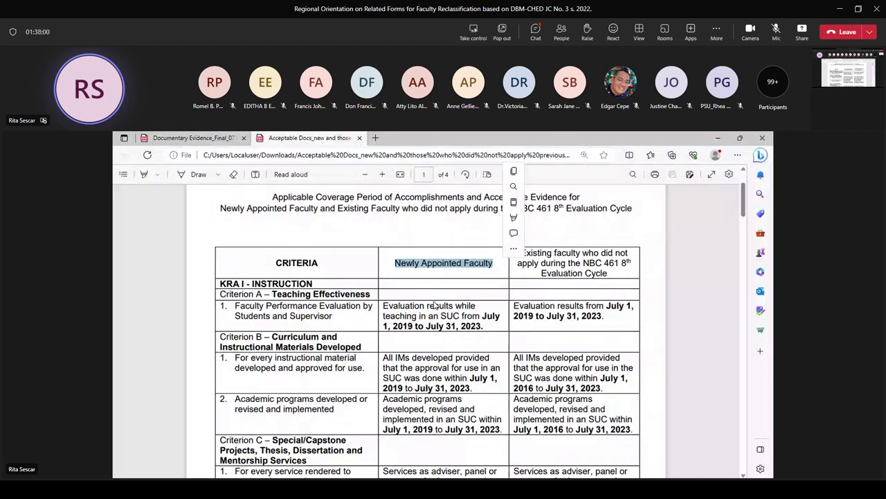
Deselect the 'Newly Appointed Faculty' heading and dismiss the mini toolbar
{"action": "left_click", "coordinate": [476, 276]}
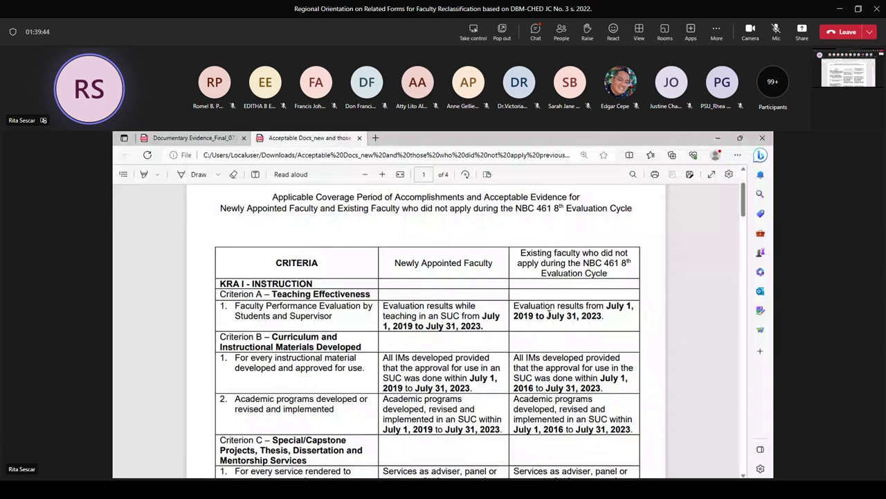
Scroll the acceptable-docs table to the Criterion C Special/Capstone Projects rows and KRA II heading
{"action": "scroll", "coordinate": [493, 336], "scroll_direction": "down", "scroll_amount": 1}
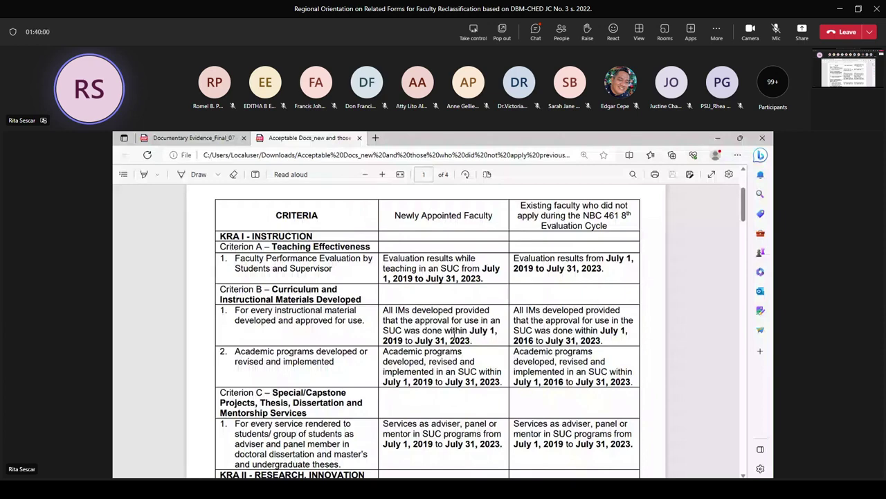
{"action": "scroll", "coordinate": [454, 333], "scroll_direction": "down", "scroll_amount": 1}
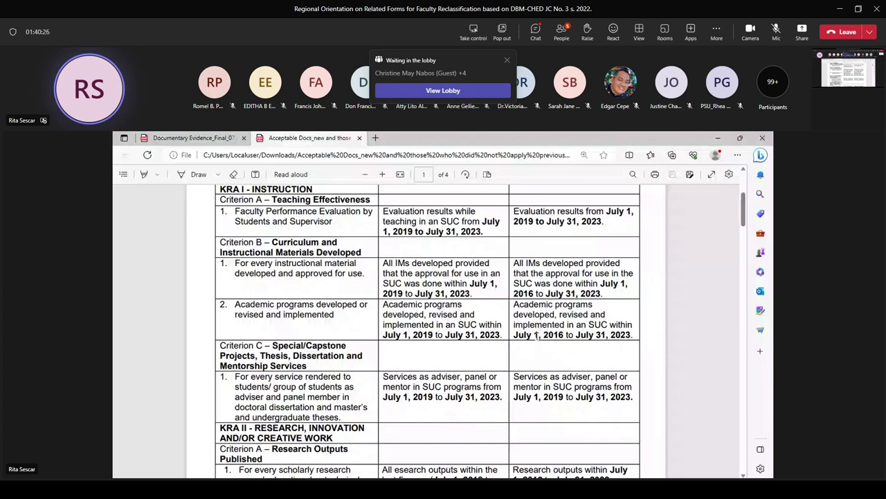
{"action": "scroll", "coordinate": [538, 336], "scroll_direction": "up", "scroll_amount": 1}
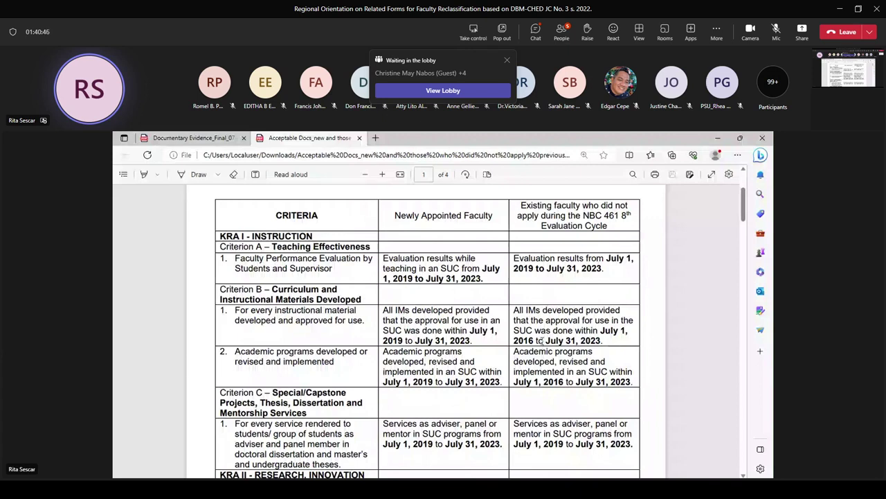
Scroll past the Research Outputs rows onto page 2's citations and Criterion B – Inventions rows
{"action": "scroll", "coordinate": [542, 341], "scroll_direction": "down", "scroll_amount": 2}
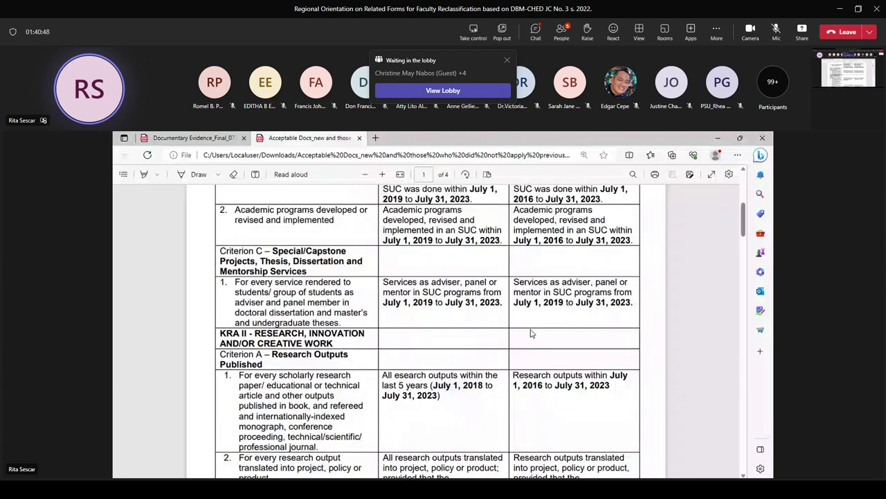
{"action": "scroll", "coordinate": [532, 333], "scroll_direction": "down", "scroll_amount": 1}
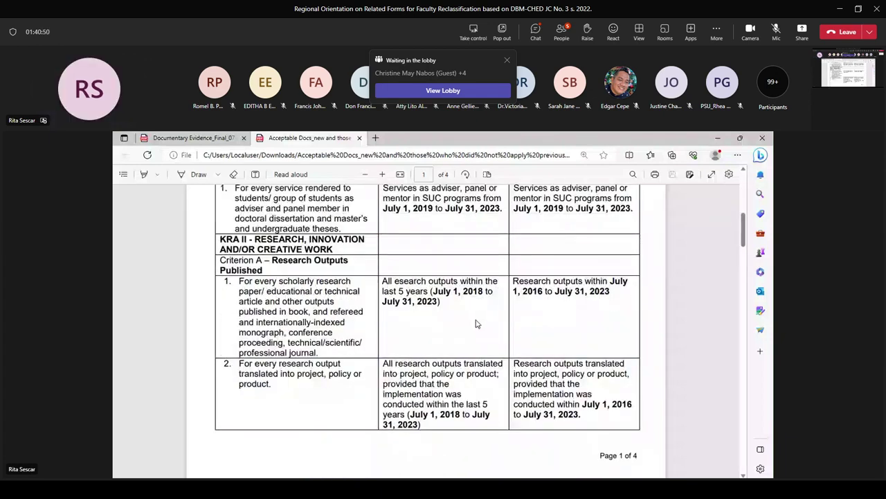
{"action": "scroll", "coordinate": [476, 323], "scroll_direction": "down", "scroll_amount": 1}
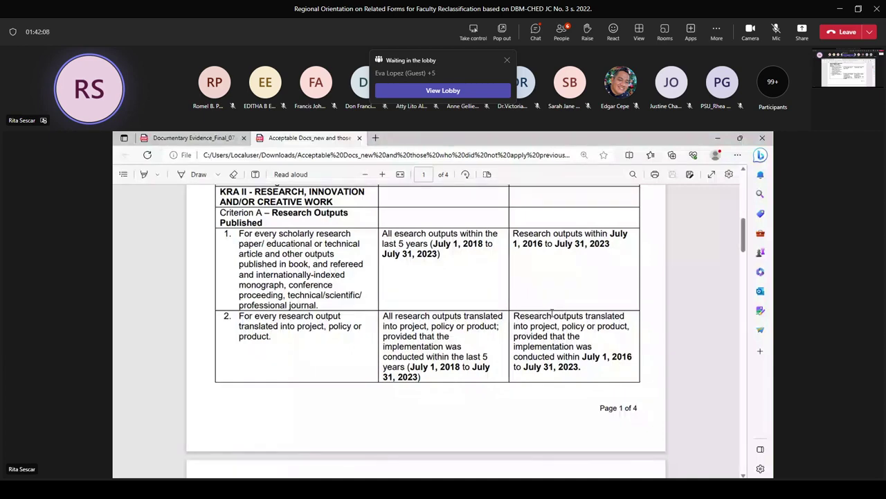
{"action": "scroll", "coordinate": [553, 290], "scroll_direction": "down", "scroll_amount": 5}
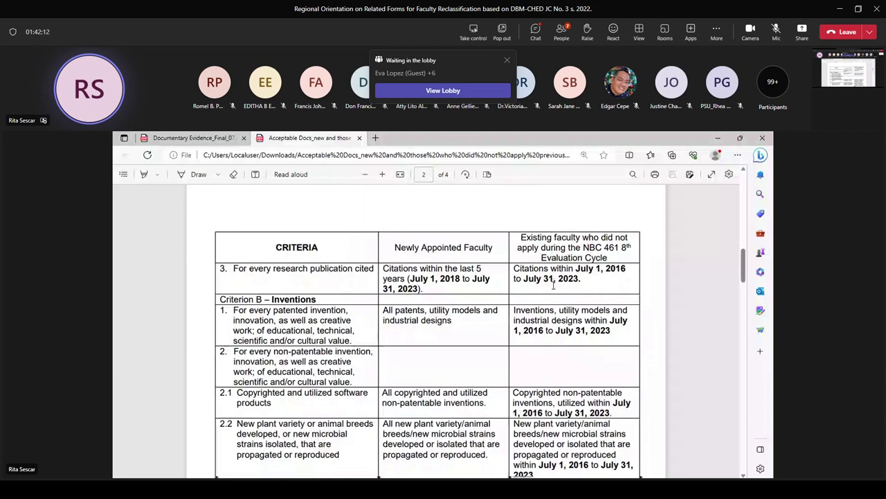
Refocus the PDF and scroll through Creative Works to page 3's Service to the Community rows
{"action": "scroll", "coordinate": [553, 285], "scroll_direction": "down", "scroll_amount": 1}
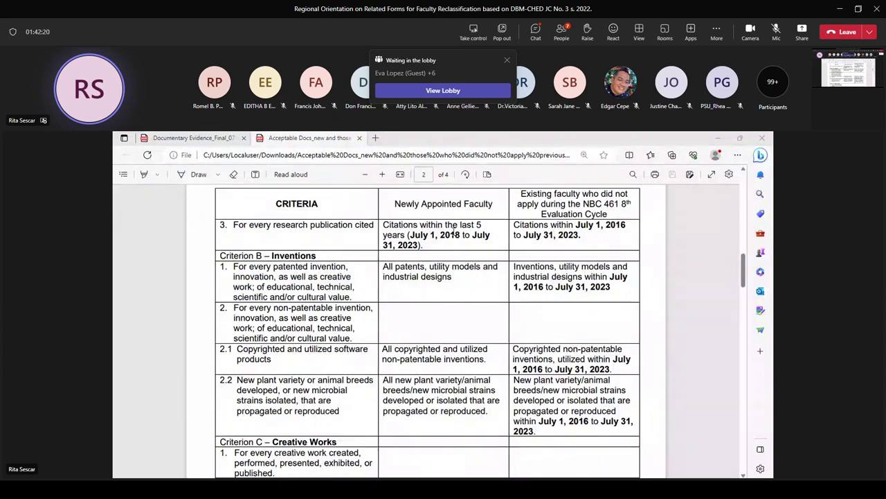
{"action": "left_click", "coordinate": [446, 274]}
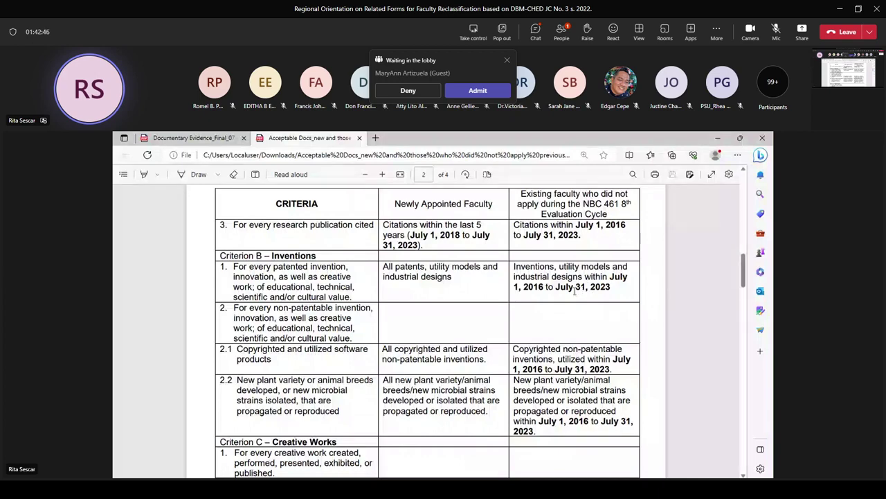
{"action": "scroll", "coordinate": [574, 290], "scroll_direction": "down", "scroll_amount": 2}
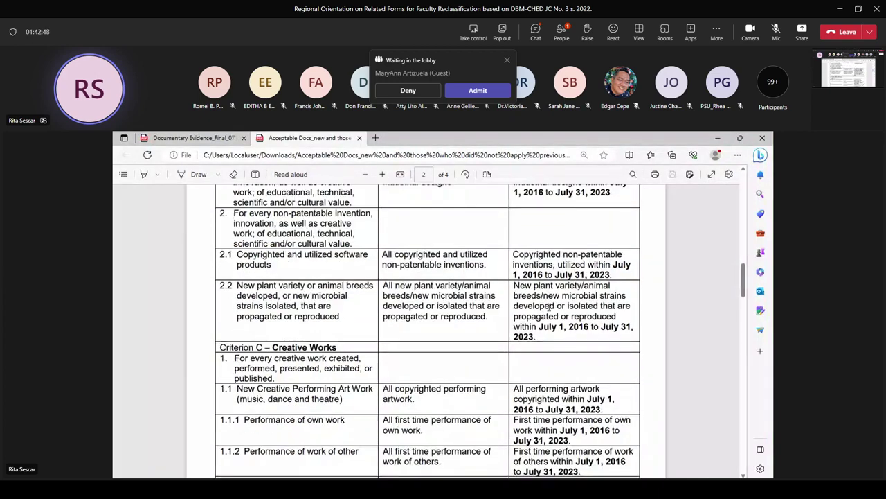
{"action": "scroll", "coordinate": [551, 306], "scroll_direction": "down", "scroll_amount": 1}
{"action": "scroll", "coordinate": [540, 309], "scroll_direction": "down", "scroll_amount": 2}
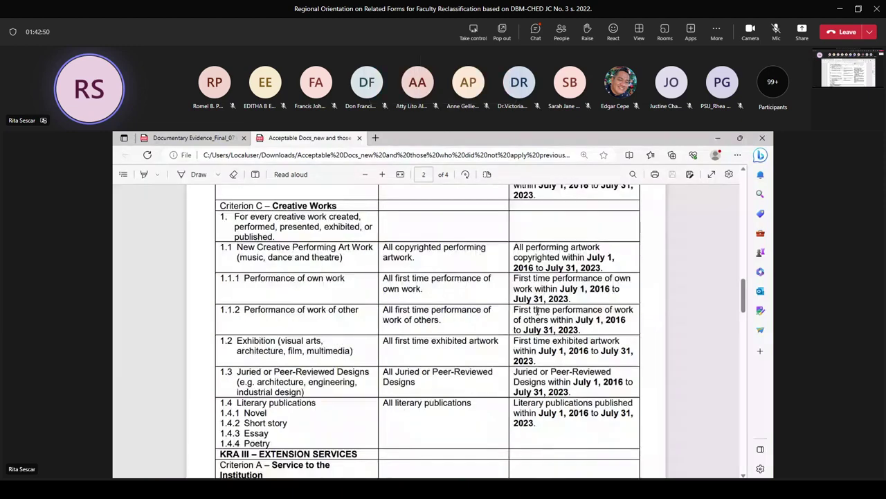
{"action": "scroll", "coordinate": [538, 310], "scroll_direction": "down", "scroll_amount": 5}
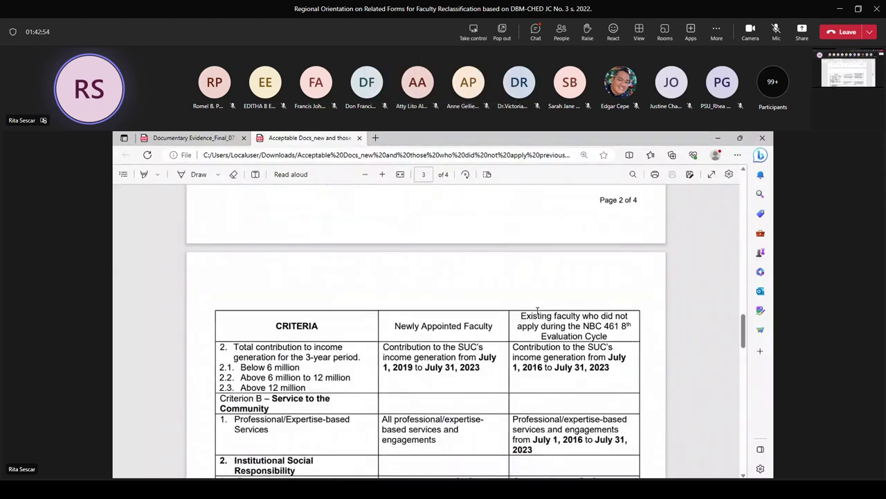
Scroll down the PDF's page 3 to the KRA IV extension-service rows
{"action": "scroll", "coordinate": [538, 311], "scroll_direction": "down", "scroll_amount": 4}
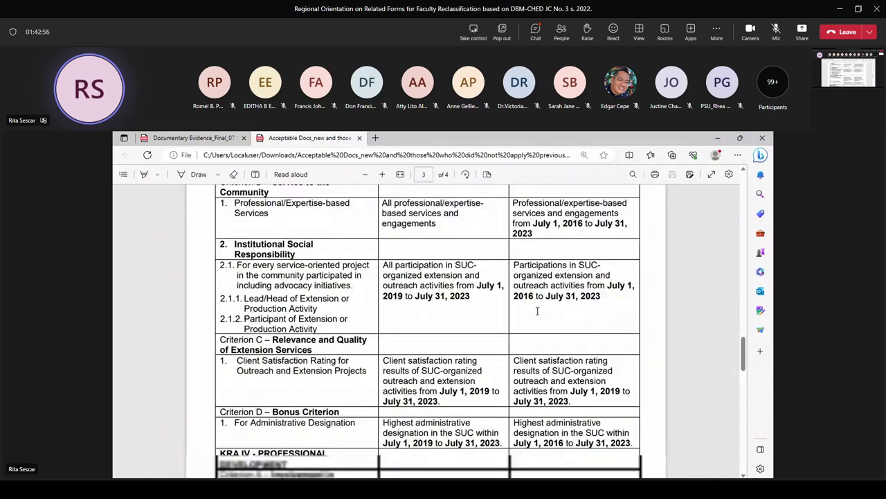
{"action": "scroll", "coordinate": [538, 310], "scroll_direction": "down", "scroll_amount": 1}
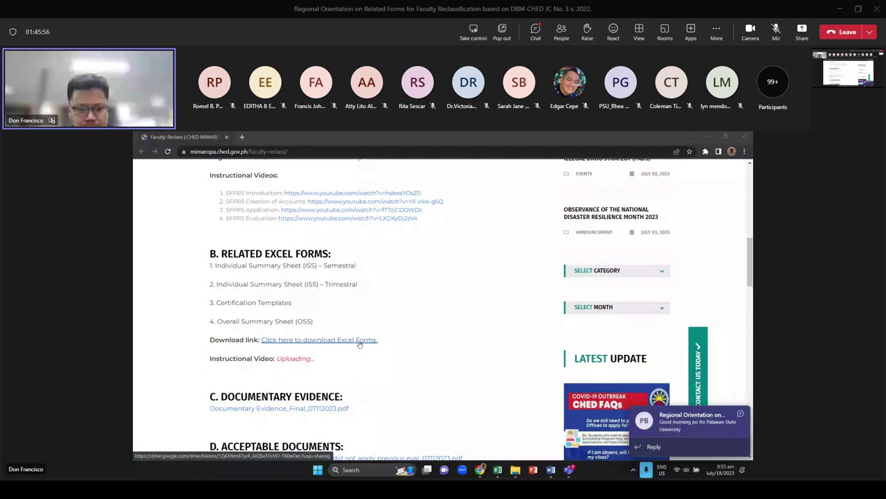
Follow the 'Click here to download Excel Forms' link to the '02 - Downloadable Forms' Drive folder
{"action": "scroll", "coordinate": [359, 344], "scroll_direction": "down", "scroll_amount": 2}
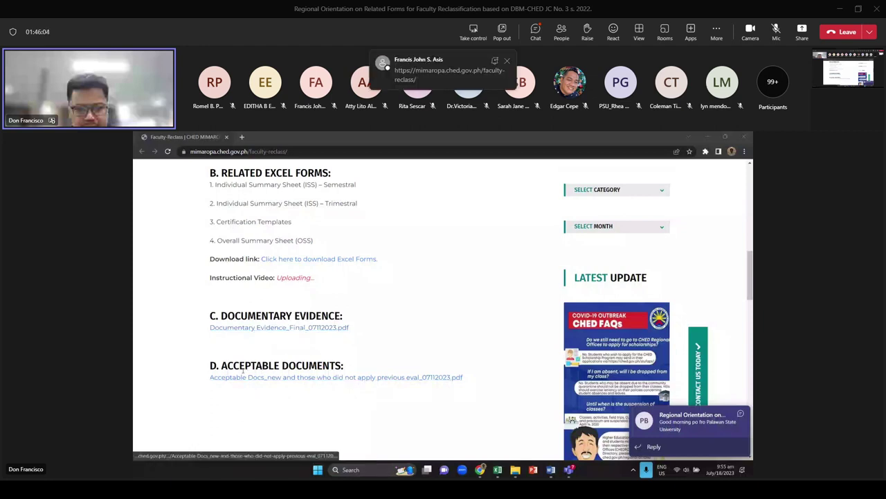
{"action": "scroll", "coordinate": [333, 362], "scroll_direction": "up", "scroll_amount": 2}
{"action": "left_click", "coordinate": [309, 344]}
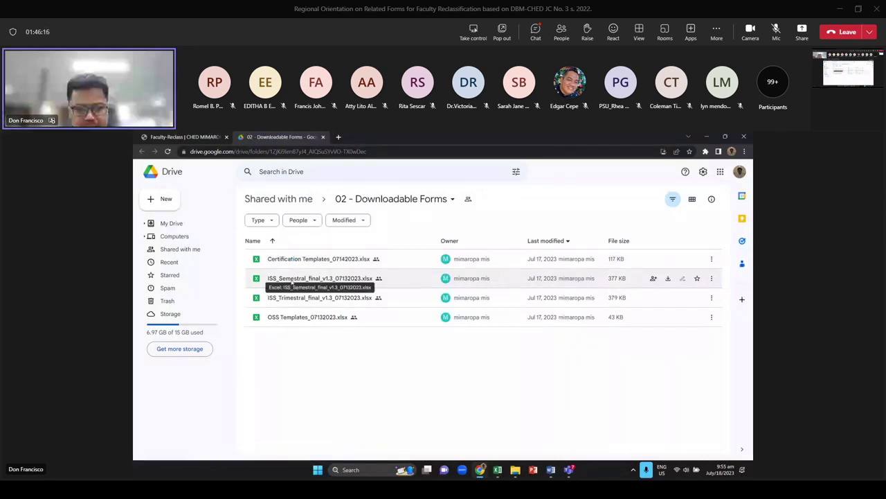
Select ISS_Semestral_final_v1.3_07132023.xlsx in Drive, then minimize Chrome to reveal it in Excel
{"action": "left_click", "coordinate": [292, 281]}
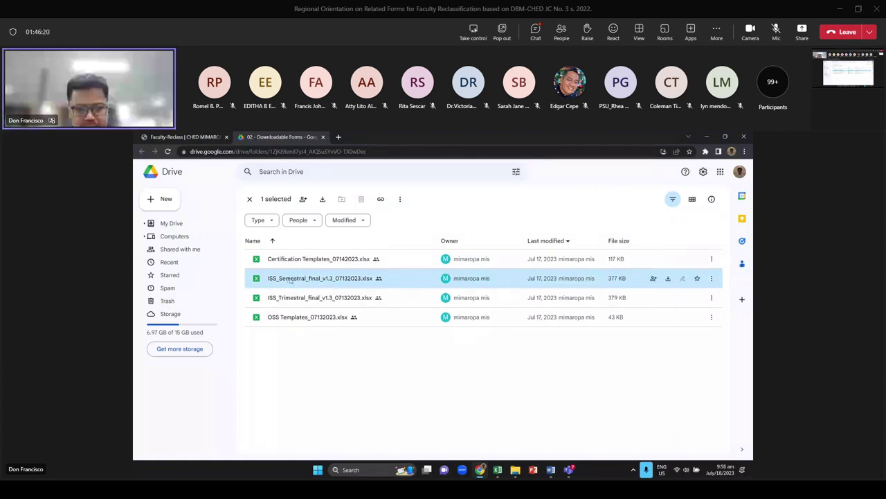
{"action": "left_click", "coordinate": [707, 138]}
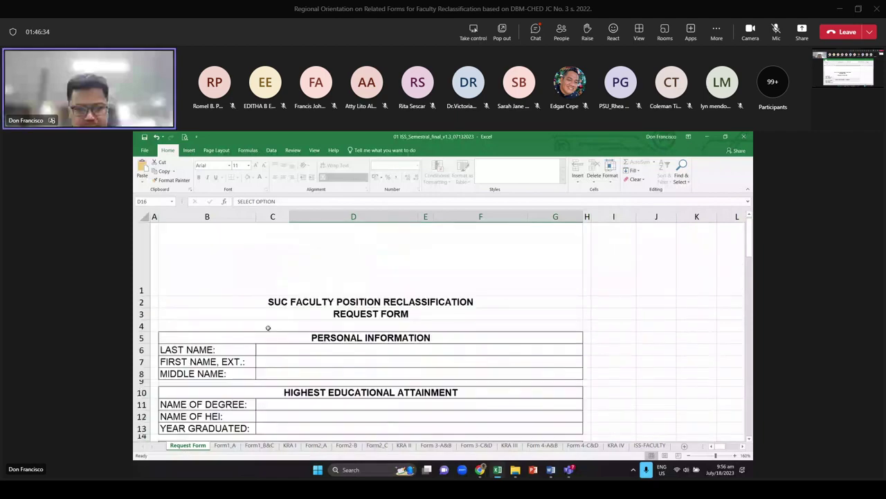
Enter the applicant's last, first and middle names in capitals in C6:C8
{"action": "left_click", "coordinate": [272, 349]}
{"action": "scroll", "coordinate": [326, 343], "scroll_direction": "down", "scroll_amount": 2}
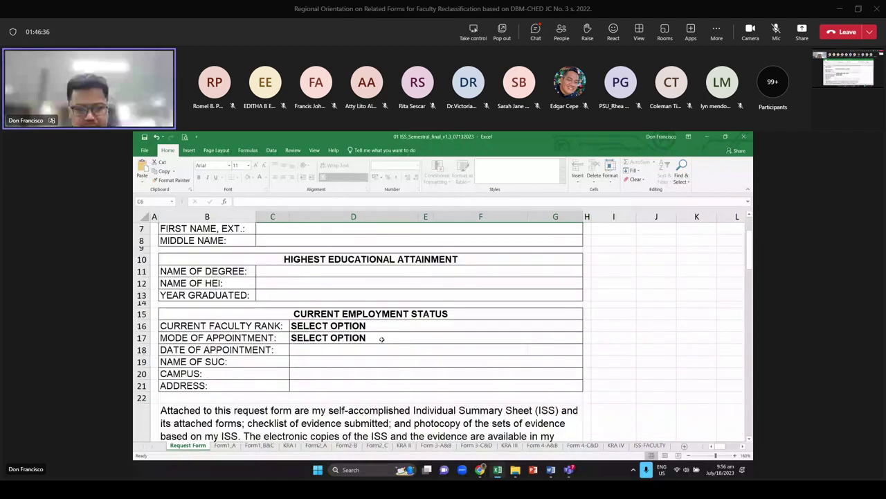
{"action": "scroll", "coordinate": [347, 319], "scroll_direction": "up", "scroll_amount": 1}
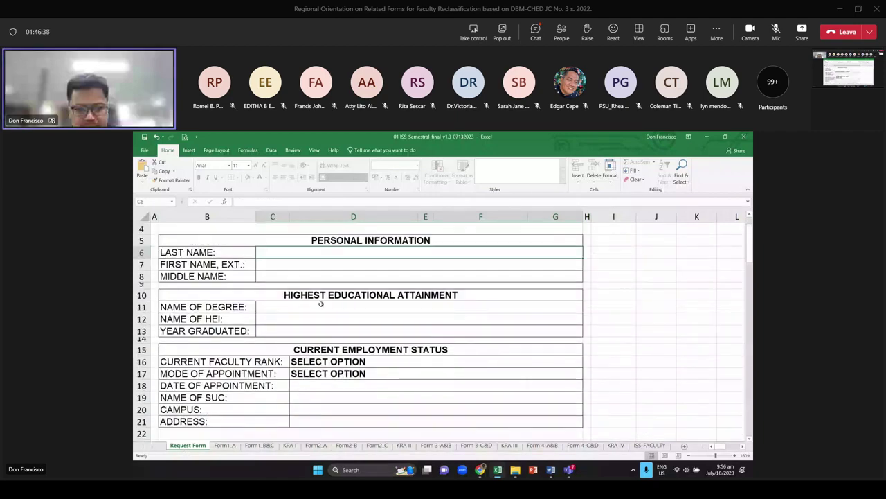
{"action": "scroll", "coordinate": [287, 348], "scroll_direction": "up", "scroll_amount": 2}
{"action": "key", "text": "Caps_Lock"}
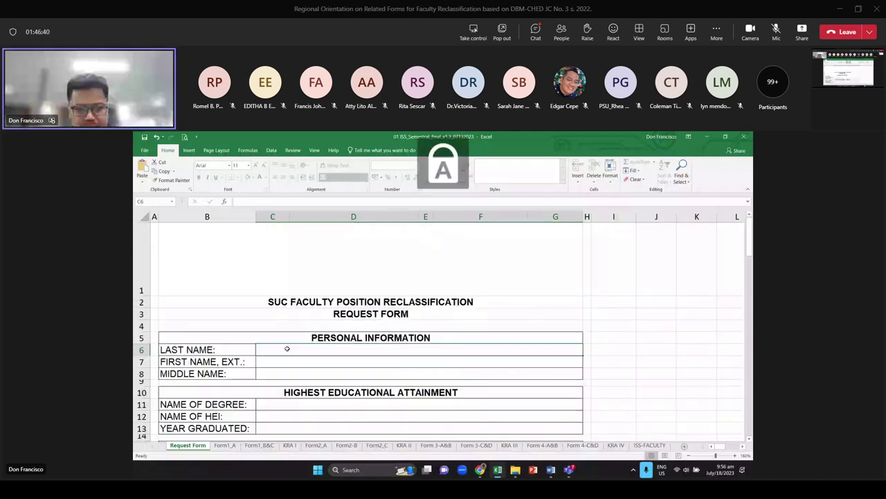
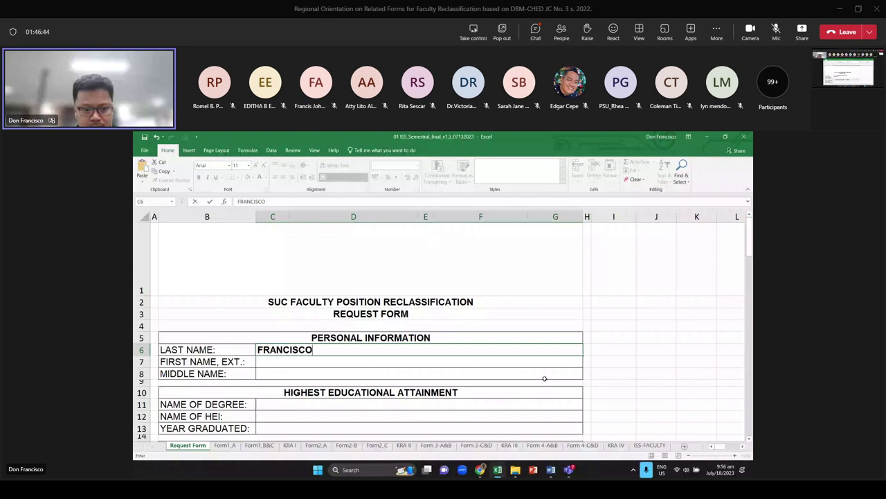
{"action": "key", "text": "Return"}
{"action": "left_click", "coordinate": [303, 374]}
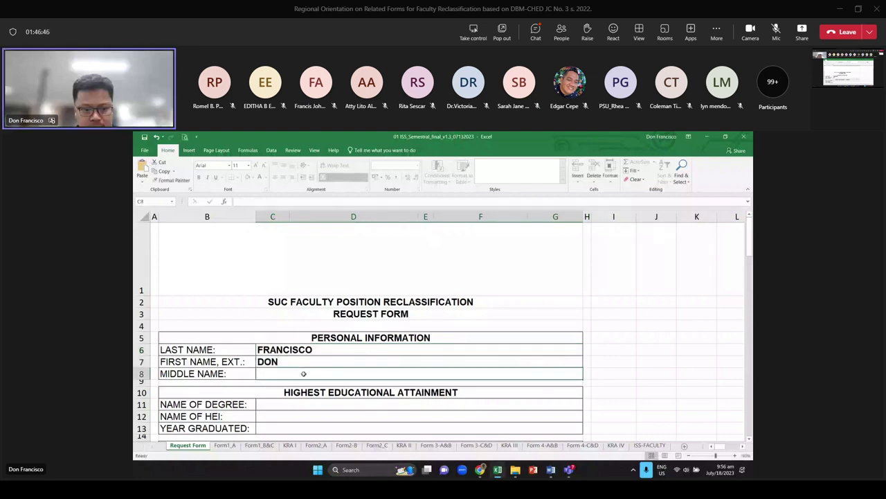
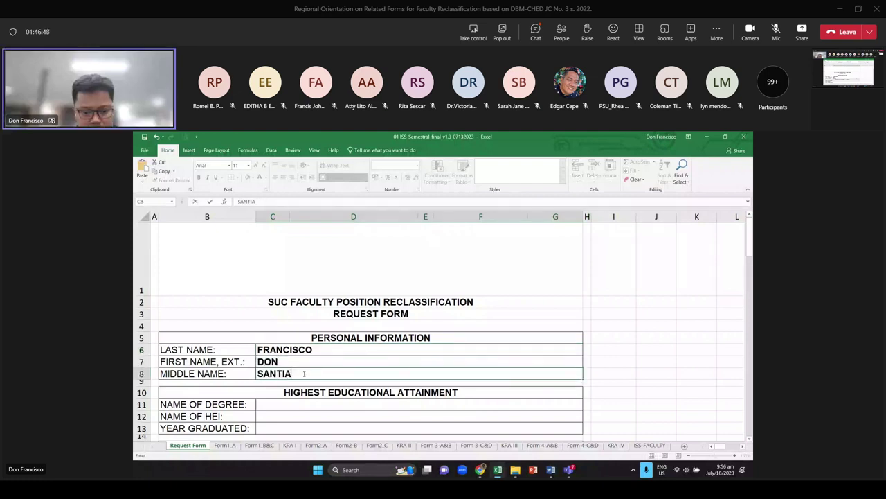
{"action": "key", "text": "Return"}
Fill C11:C13 with MASTER IN PUBLIC ADMINISTRATION, XYZ SUC and 2018
{"action": "scroll", "coordinate": [302, 307], "scroll_direction": "down", "scroll_amount": 2}
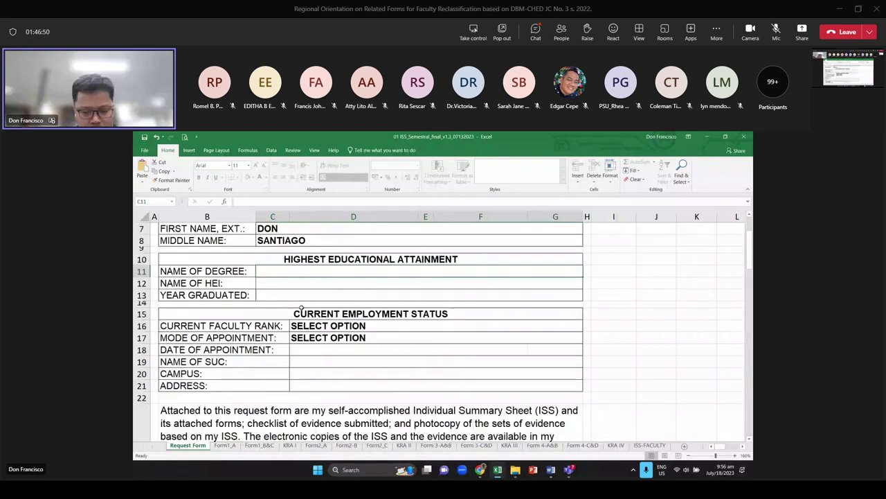
{"action": "scroll", "coordinate": [301, 307], "scroll_direction": "up", "scroll_amount": 1}
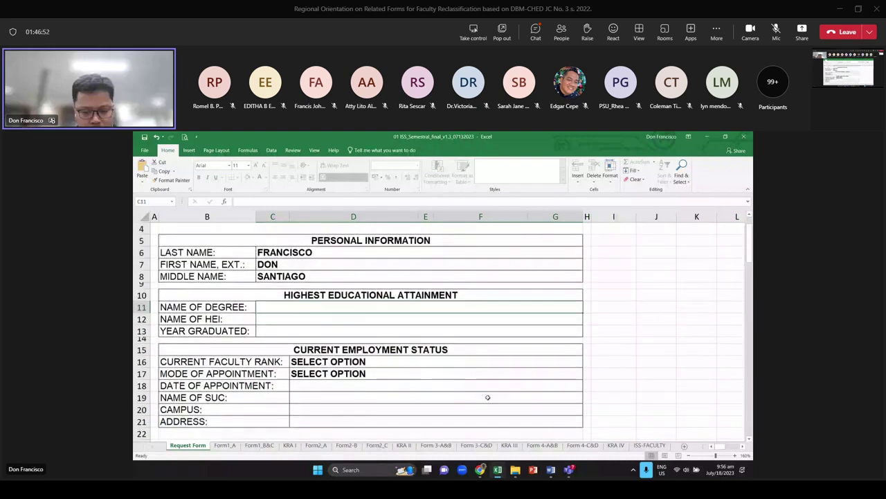
{"action": "type", "text": "MPA"}
{"action": "key", "text": "Return"}
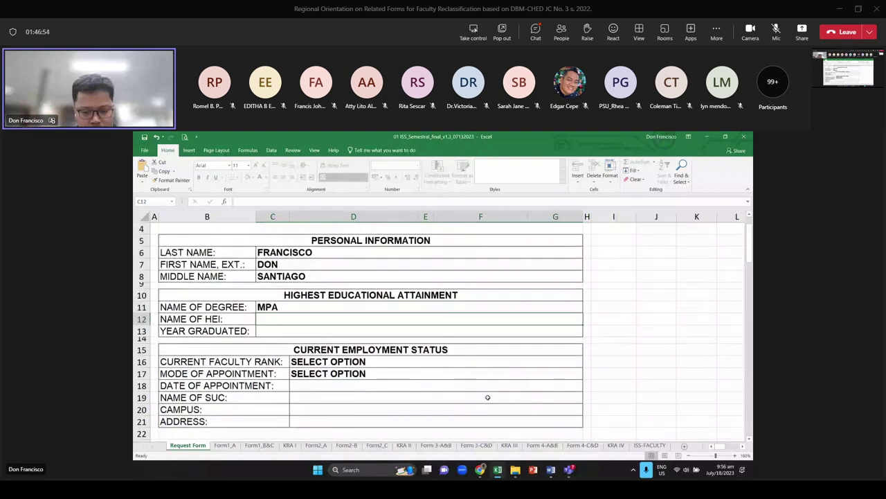
{"action": "key", "text": "Up"}
{"action": "type", "text": "MASTE"}
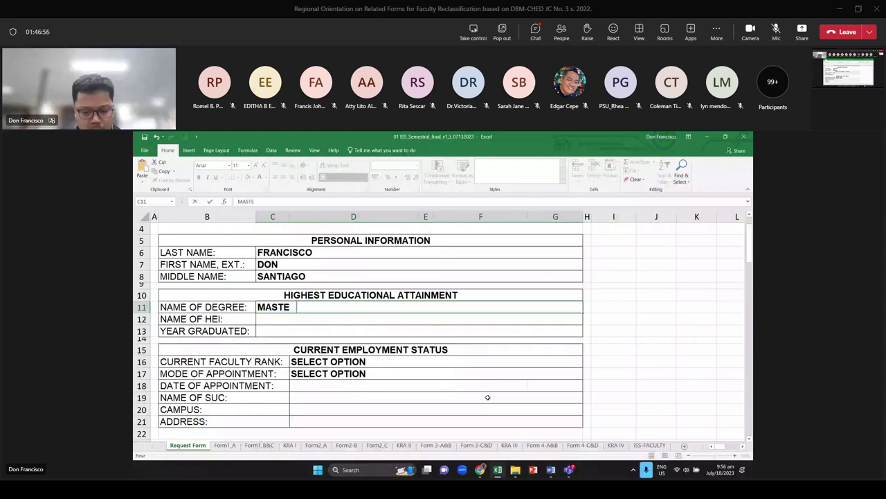
{"action": "type", "text": "R IN PUBLIC ADMINISTRATION"}
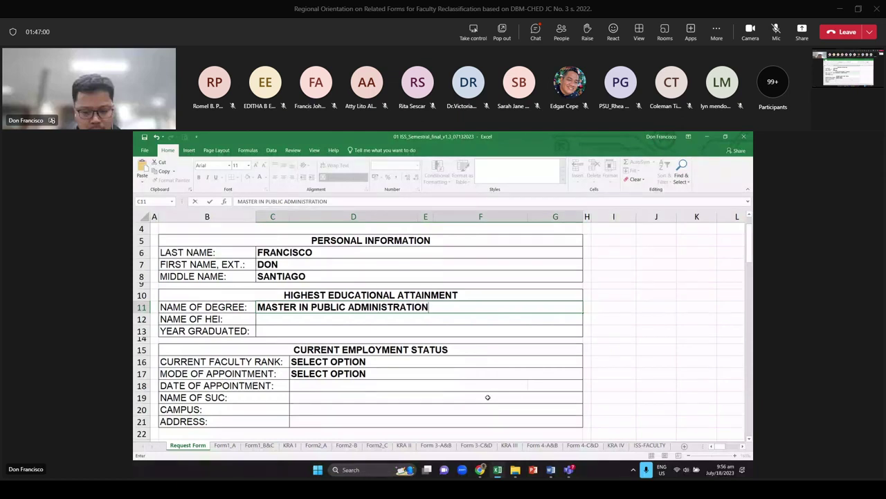
{"action": "key", "text": "Return"}
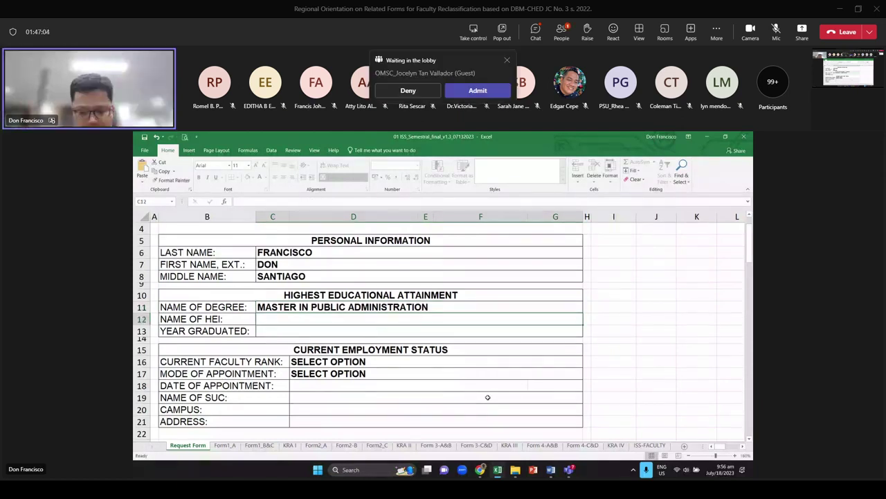
{"action": "type", "text": "X"}
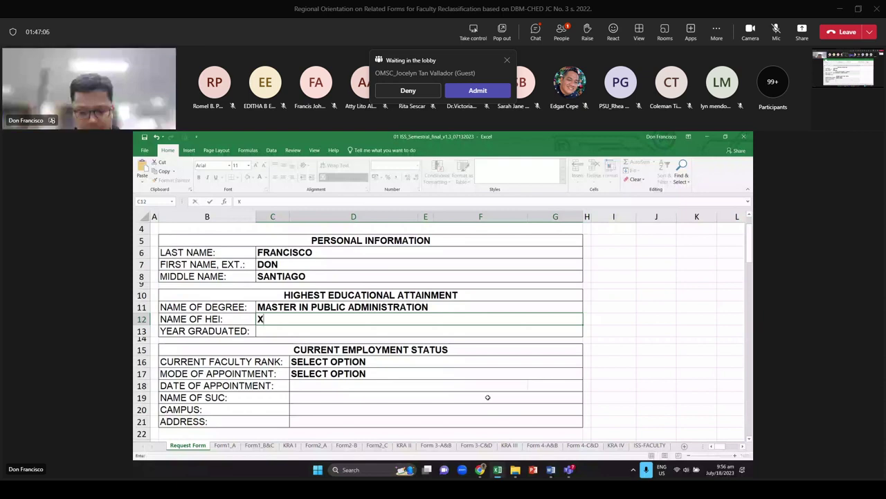
{"action": "type", "text": "YZ SUC"}
{"action": "key", "text": "Return"}
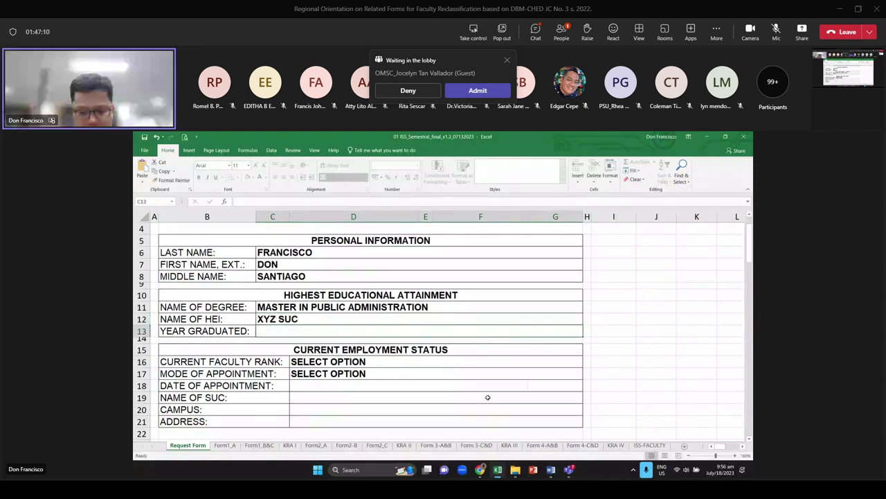
{"action": "type", "text": "2018"}
{"action": "key", "text": "BackSpace"}
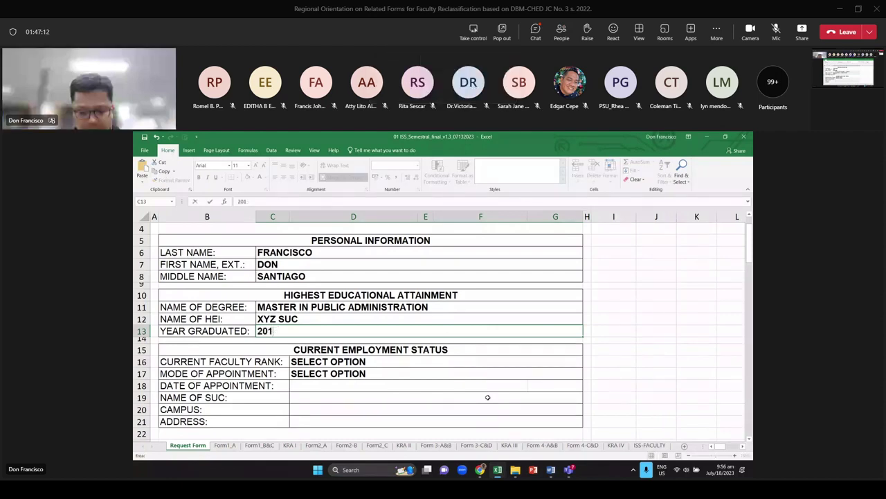
{"action": "type", "text": "8"}
{"action": "key", "text": "Return"}
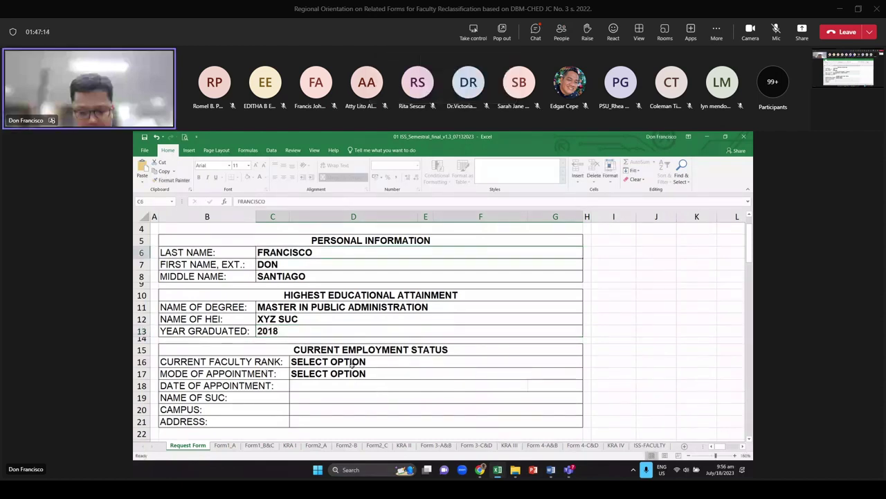
Choose ASSISTANT PROFESSOR I from the current faculty rank dropdown in D16
{"action": "left_click", "coordinate": [350, 364]}
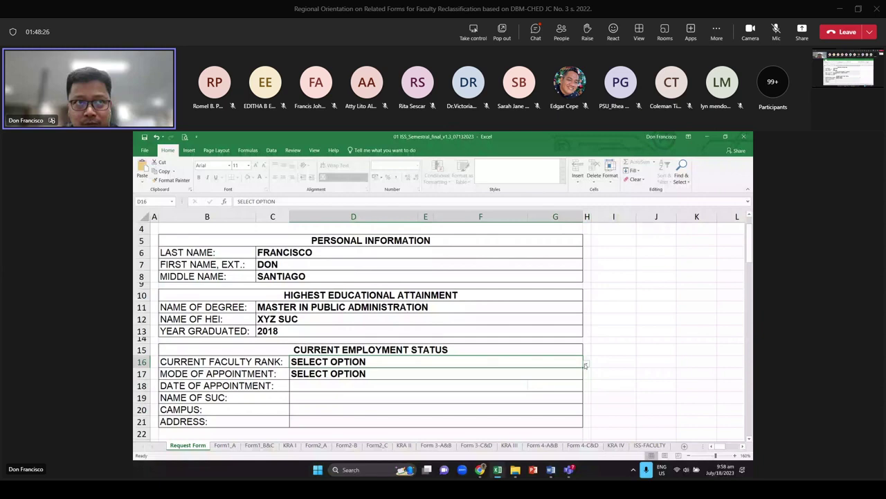
{"action": "left_click", "coordinate": [587, 364]}
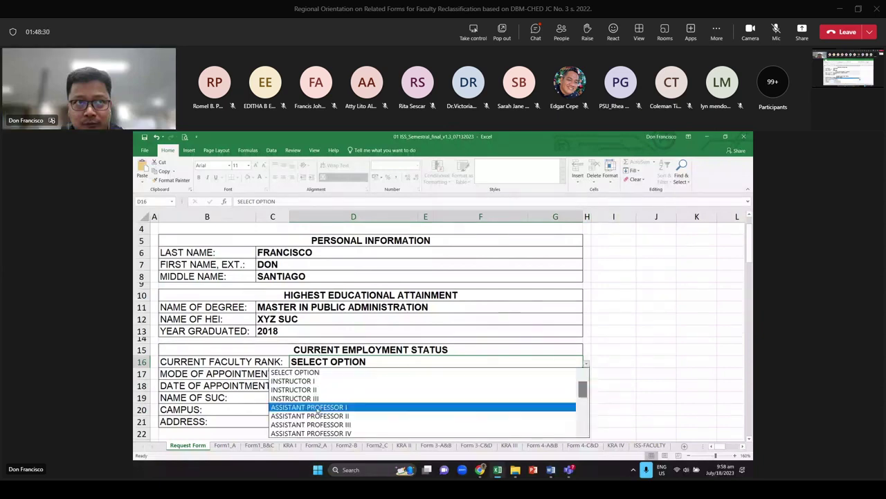
{"action": "left_click", "coordinate": [339, 406]}
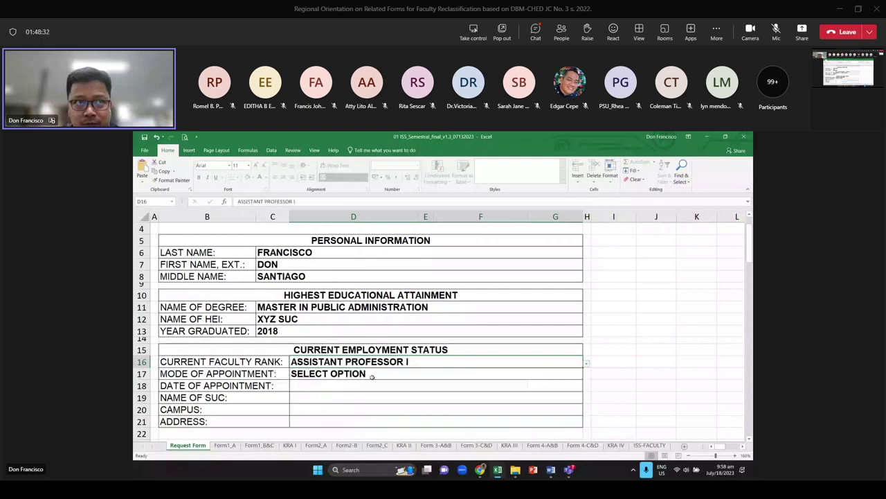
{"action": "left_click", "coordinate": [346, 375]}
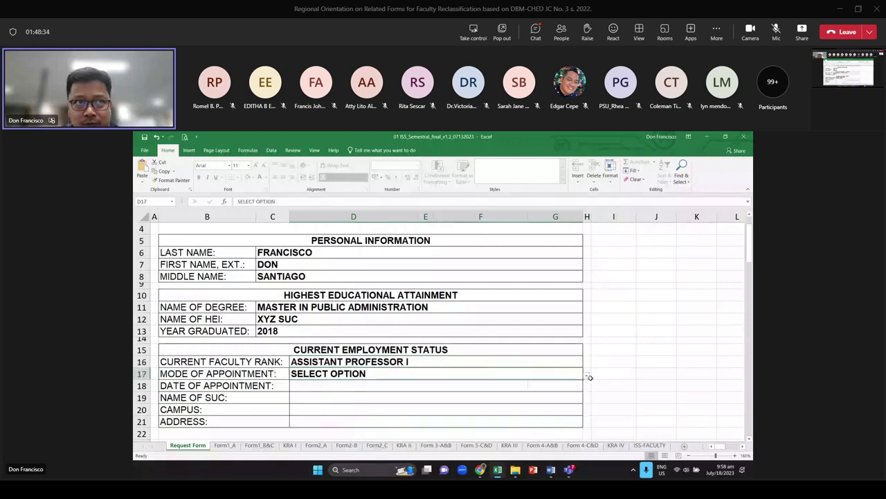
Pick NBC 461 from the D17 dropdown, leaving appointment date and SUC fields blank
{"action": "left_click", "coordinate": [586, 377]}
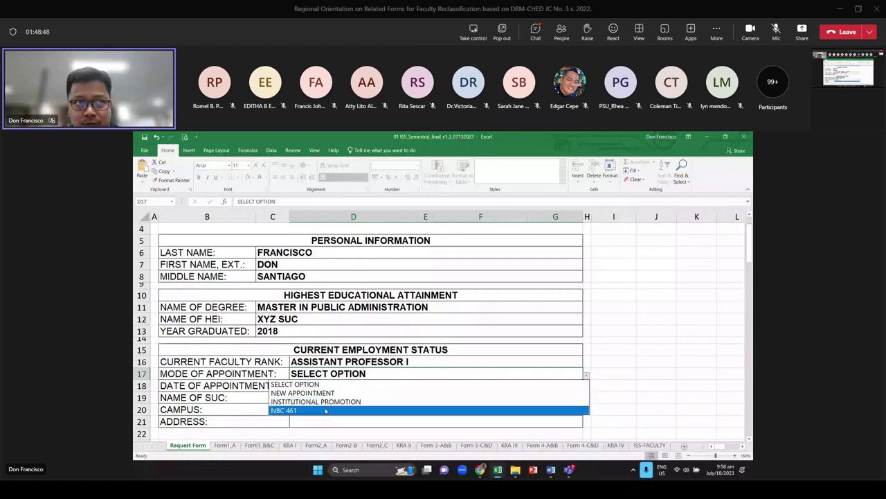
{"action": "left_click", "coordinate": [325, 411]}
{"action": "key", "text": "Return"}
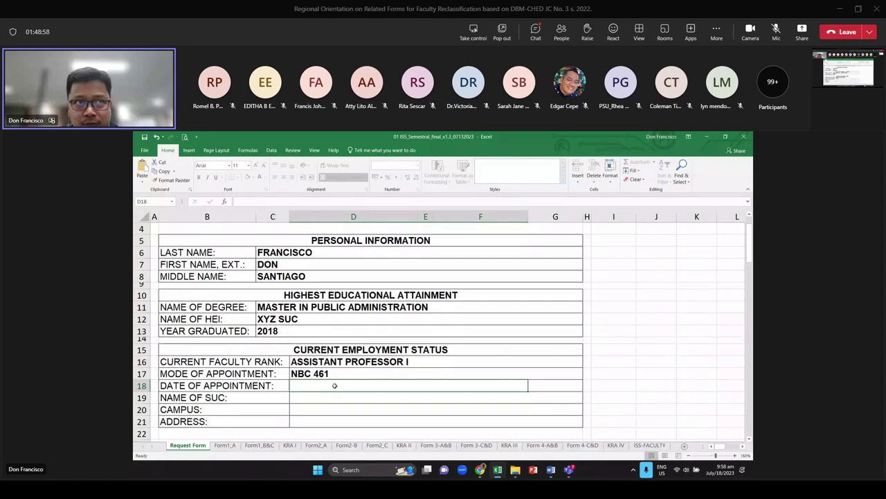
{"action": "left_click", "coordinate": [560, 374]}
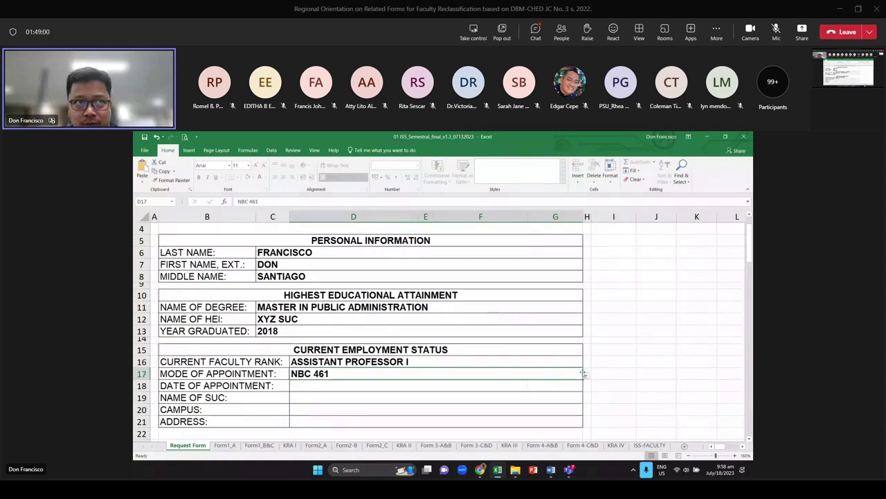
{"action": "left_click", "coordinate": [547, 385]}
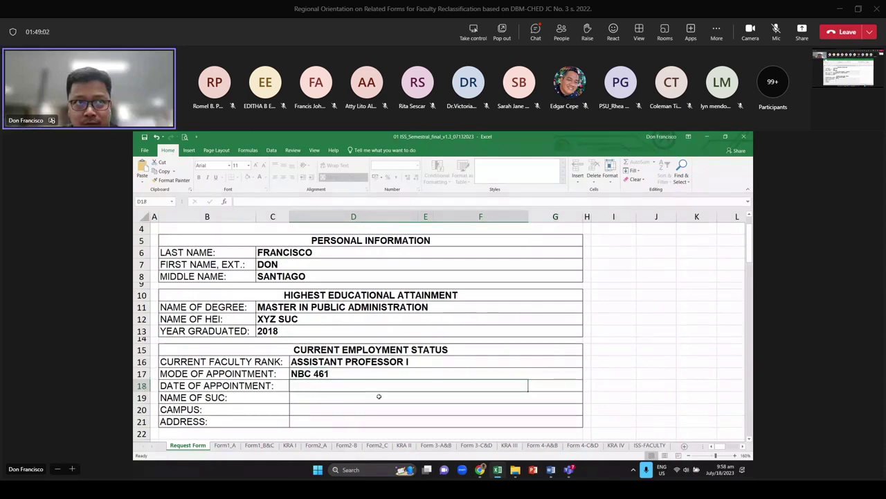
{"action": "left_click", "coordinate": [331, 397]}
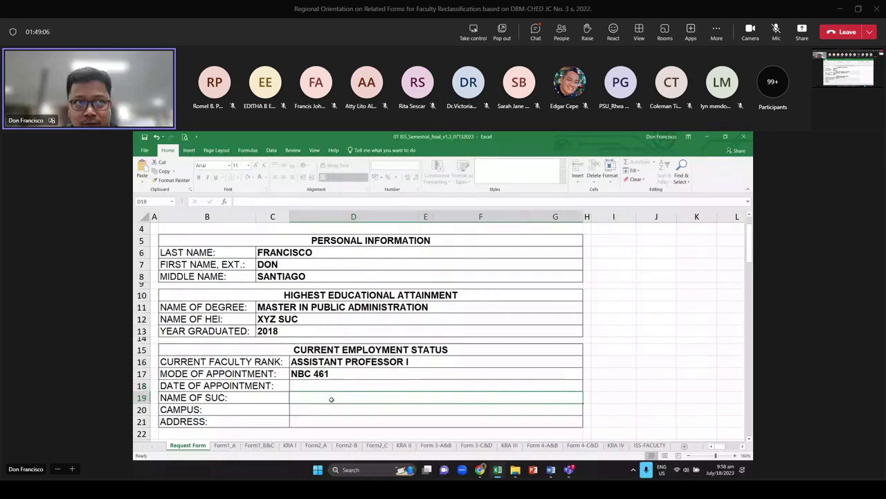
{"action": "scroll", "coordinate": [332, 400], "scroll_direction": "up", "scroll_amount": 1}
{"action": "scroll", "coordinate": [326, 392], "scroll_direction": "down", "scroll_amount": 4}
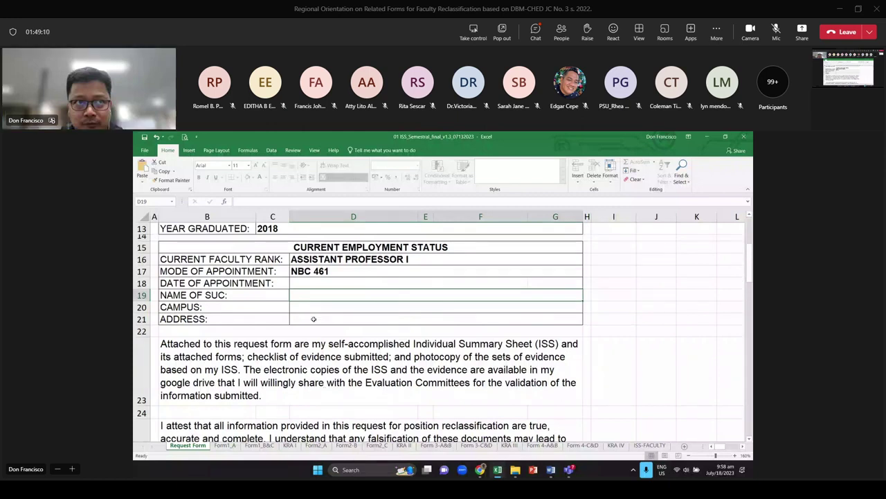
{"action": "scroll", "coordinate": [314, 313], "scroll_direction": "down", "scroll_amount": 1}
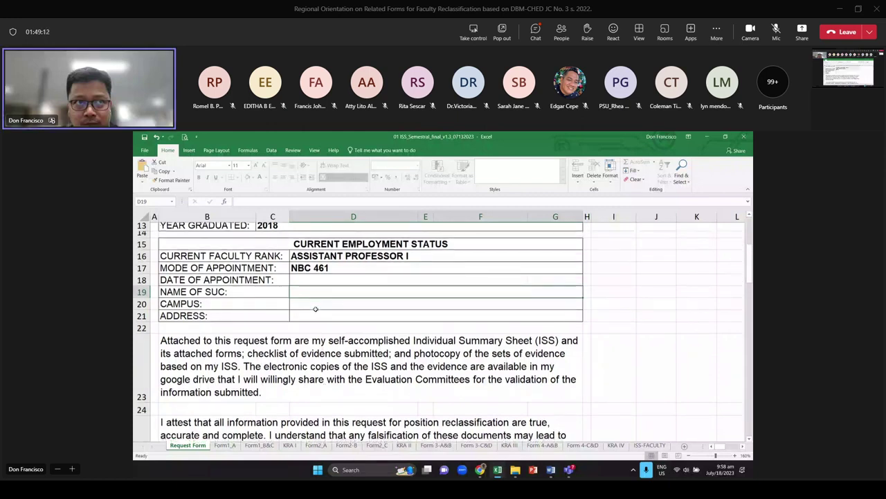
{"action": "scroll", "coordinate": [315, 309], "scroll_direction": "down", "scroll_amount": 2}
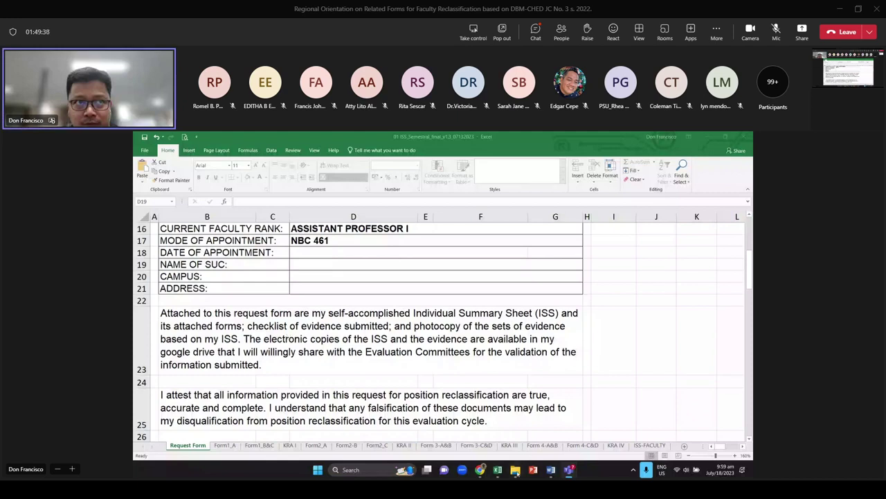
Bring up the 02 Certification Templates_07142023 workbook from the Final Documents folder window
{"action": "mouse_move", "coordinate": [516, 473]}
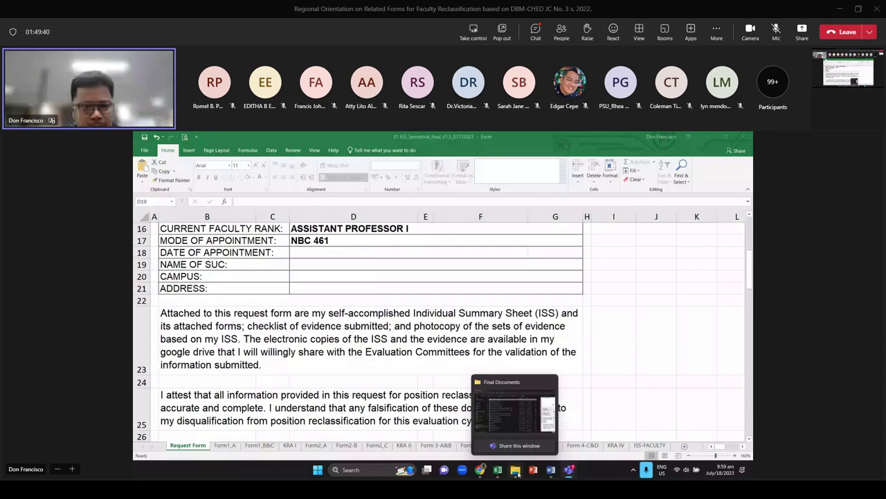
{"action": "left_click", "coordinate": [514, 413]}
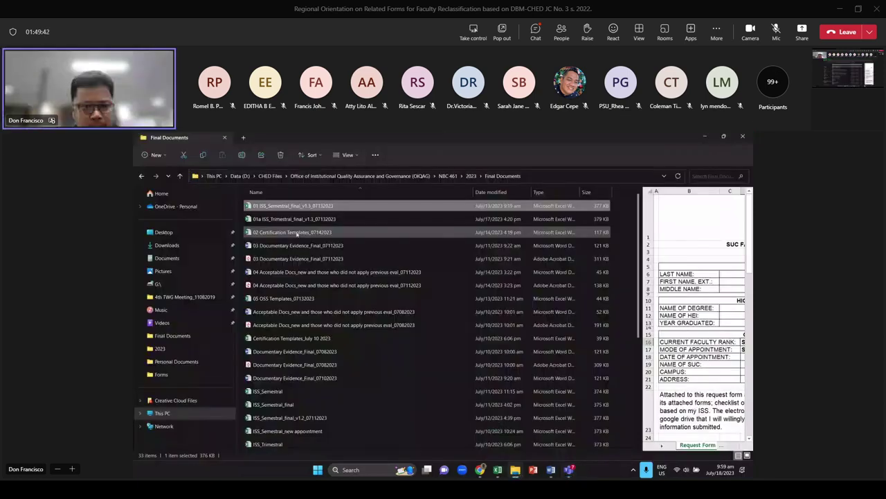
{"action": "key", "text": "alt+Tab"}
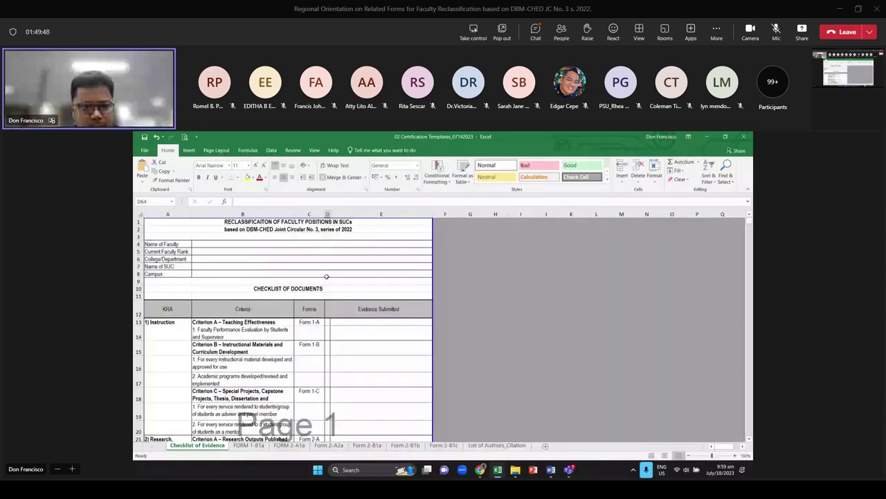
Check the Evidence Submitted cells for Form 1-A, faculty evaluation, instructional materials and Criterion C
{"action": "scroll", "coordinate": [326, 276], "scroll_direction": "up", "scroll_amount": 3, "text": "ctrl"}
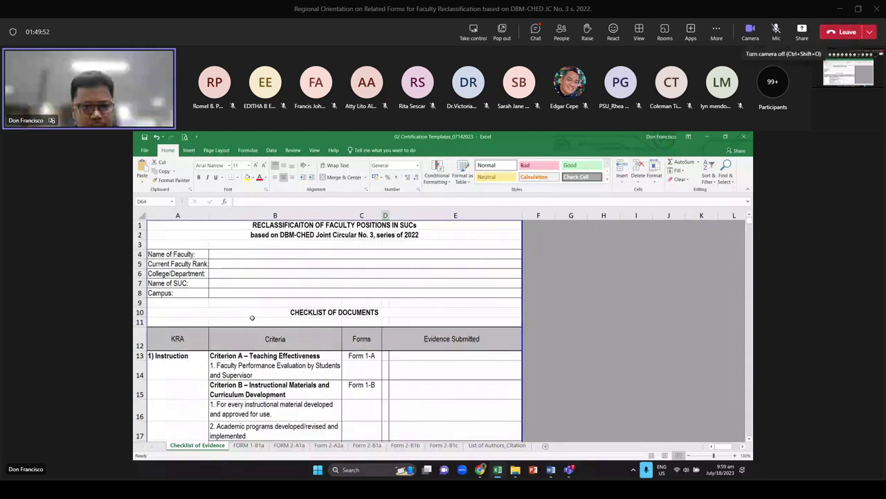
{"action": "scroll", "coordinate": [430, 271], "scroll_direction": "down", "scroll_amount": 3}
{"action": "left_click", "coordinate": [431, 270]}
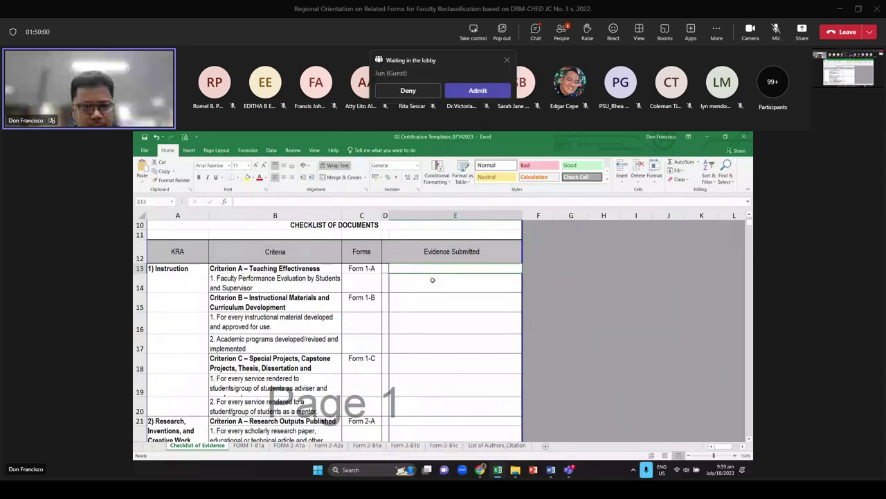
{"action": "left_click", "coordinate": [432, 280]}
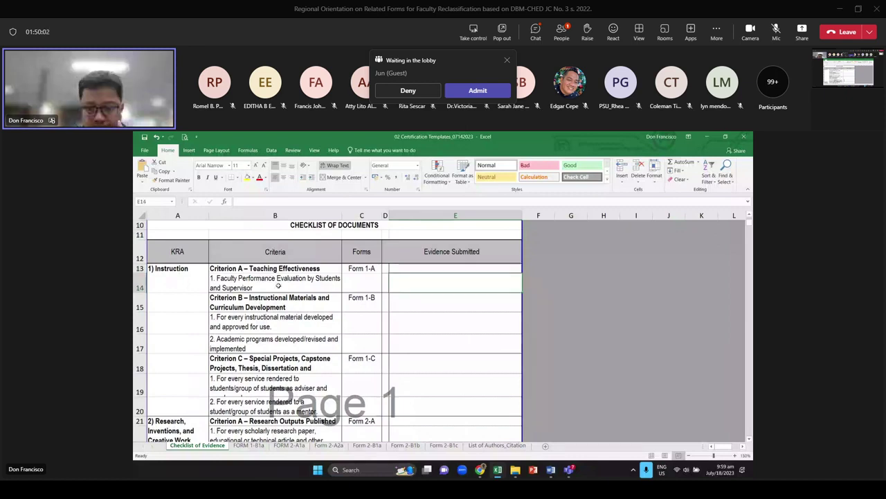
{"action": "left_click", "coordinate": [426, 325]}
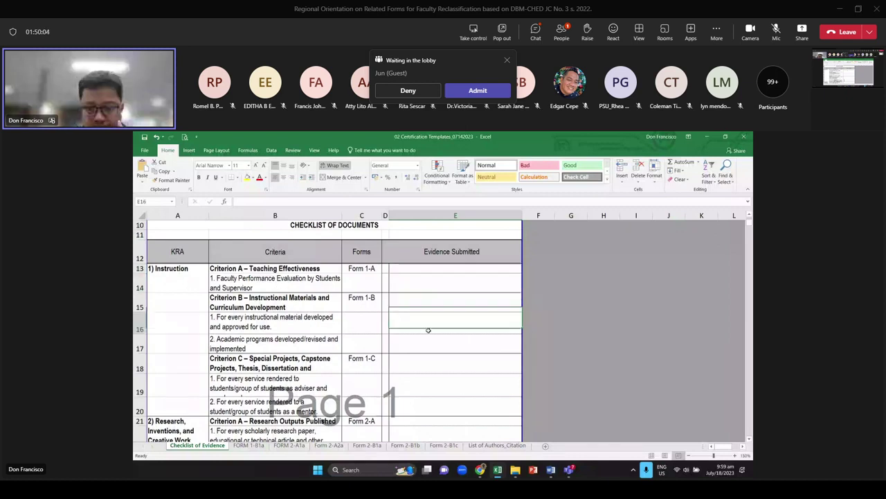
{"action": "left_click", "coordinate": [426, 354]}
{"action": "scroll", "coordinate": [434, 296], "scroll_direction": "down", "scroll_amount": 6}
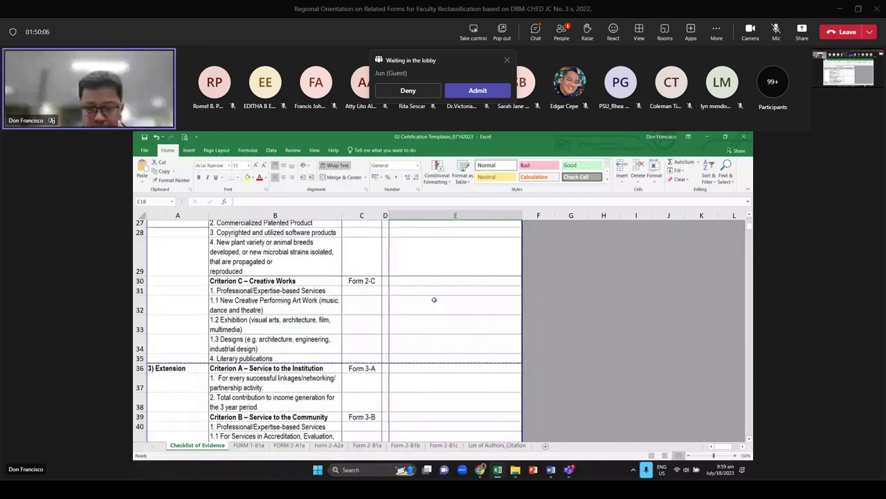
{"action": "scroll", "coordinate": [434, 299], "scroll_direction": "up", "scroll_amount": 4}
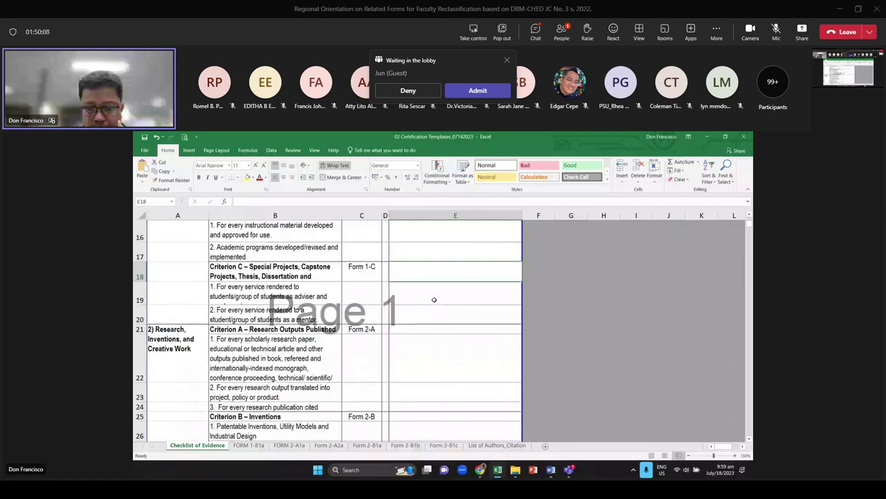
{"action": "scroll", "coordinate": [434, 299], "scroll_direction": "up", "scroll_amount": 2}
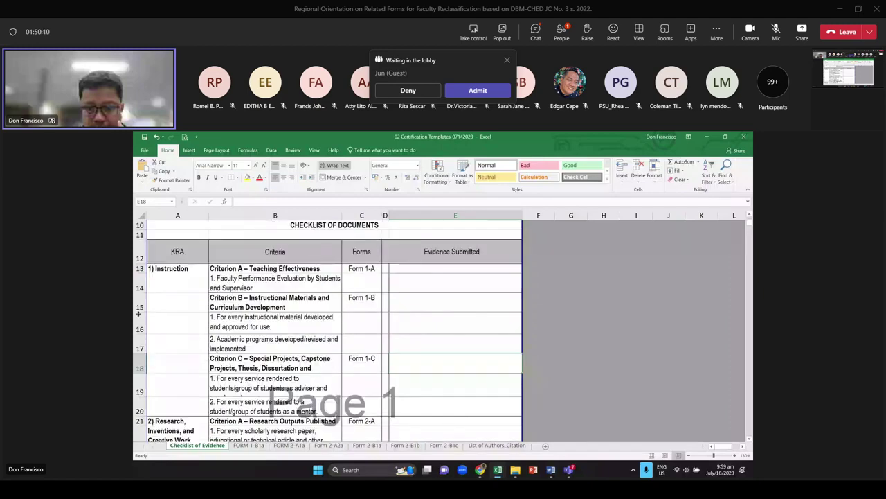
Revisit the instructional materials and adviser/panel member evidence, then switch to the ISS_Semestral workbook
{"action": "left_click", "coordinate": [138, 314]}
{"action": "scroll", "coordinate": [420, 344], "scroll_direction": "down", "scroll_amount": 2}
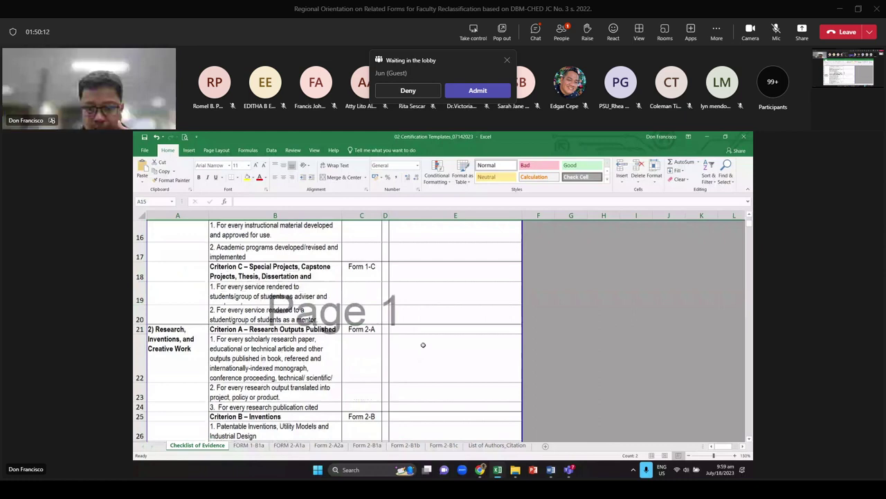
{"action": "scroll", "coordinate": [423, 344], "scroll_direction": "up", "scroll_amount": 2}
{"action": "left_click", "coordinate": [420, 313]}
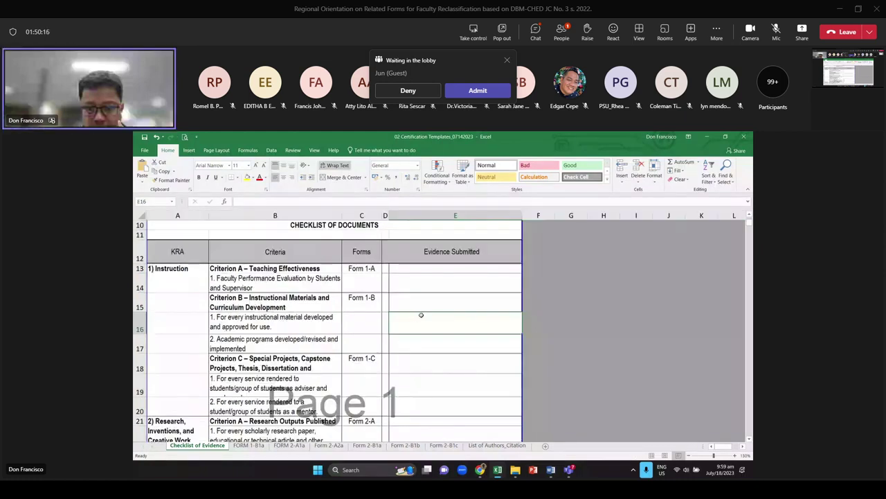
{"action": "scroll", "coordinate": [422, 316], "scroll_direction": "down", "scroll_amount": 1}
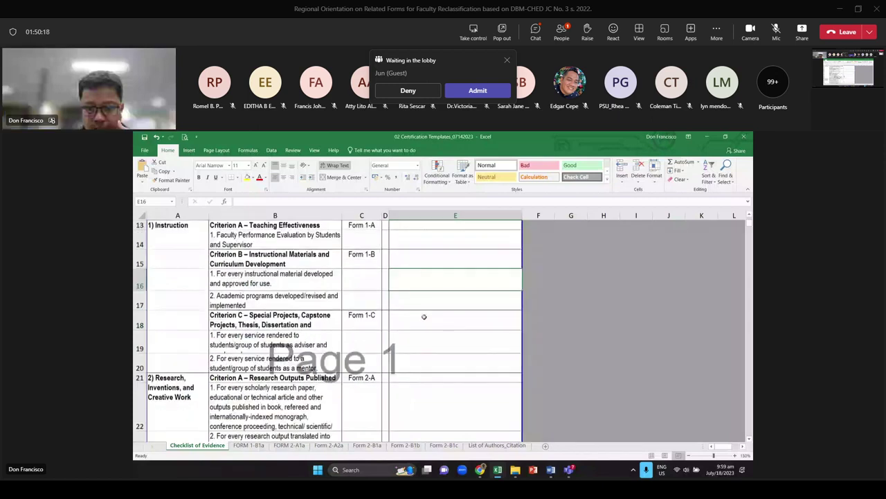
{"action": "key", "text": "Left"}
{"action": "key", "text": "Left"}
{"action": "key", "text": "Left"}
{"action": "key", "text": "Down"}
{"action": "key", "text": "Down"}
{"action": "key", "text": "Down"}
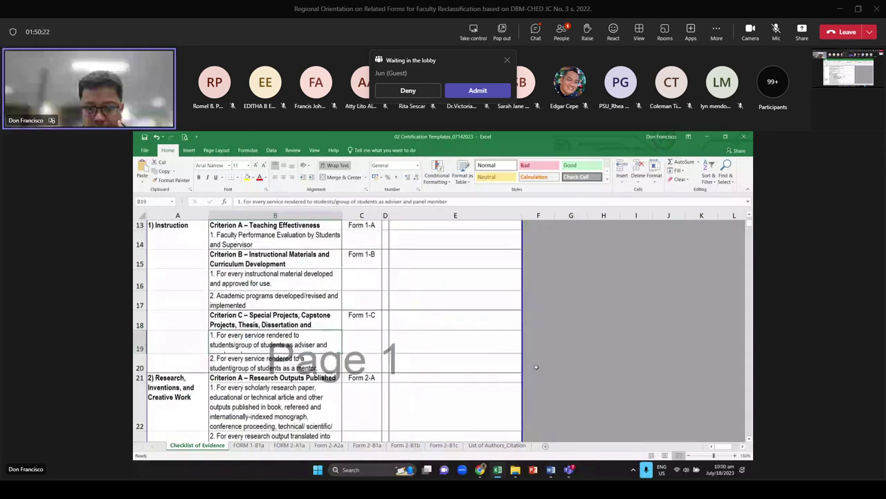
{"action": "scroll", "coordinate": [331, 320], "scroll_direction": "down", "scroll_amount": 1}
{"action": "key", "text": "ctrl+Tab"}
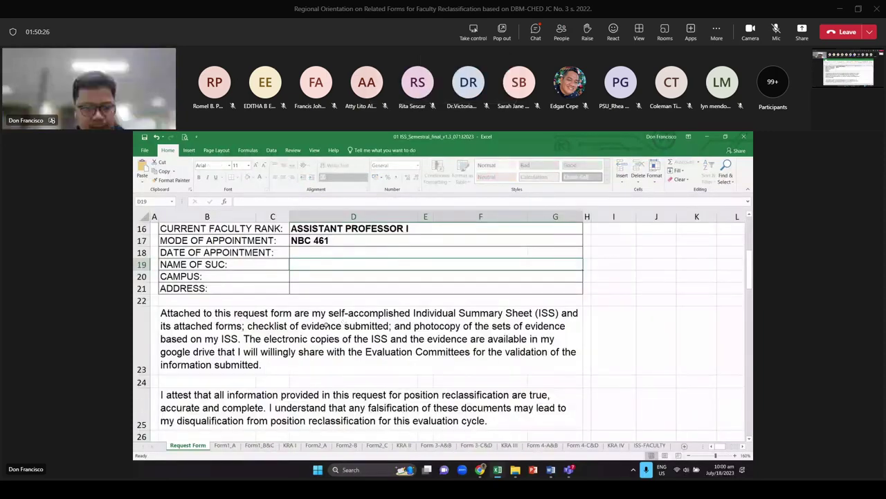
{"action": "scroll", "coordinate": [325, 326], "scroll_direction": "down", "scroll_amount": 2}
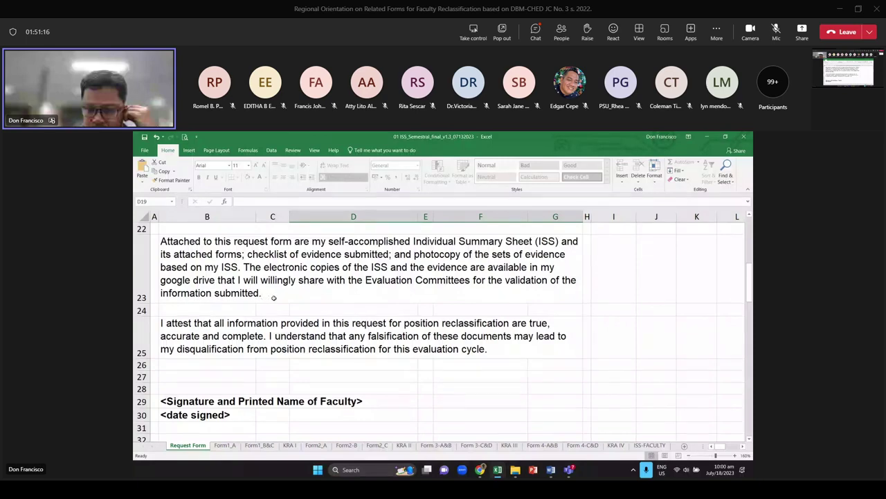
{"action": "scroll", "coordinate": [402, 340], "scroll_direction": "up", "scroll_amount": 6}
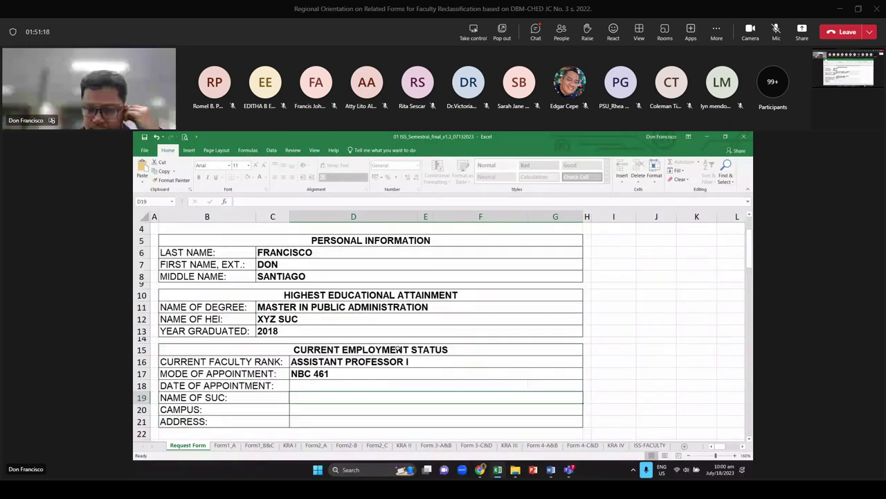
{"action": "scroll", "coordinate": [250, 416], "scroll_direction": "up", "scroll_amount": 1}
On the Form1_A sheet, set K14's deducted semesters to 0, replacing a mistyped 2
{"action": "left_click", "coordinate": [225, 445]}
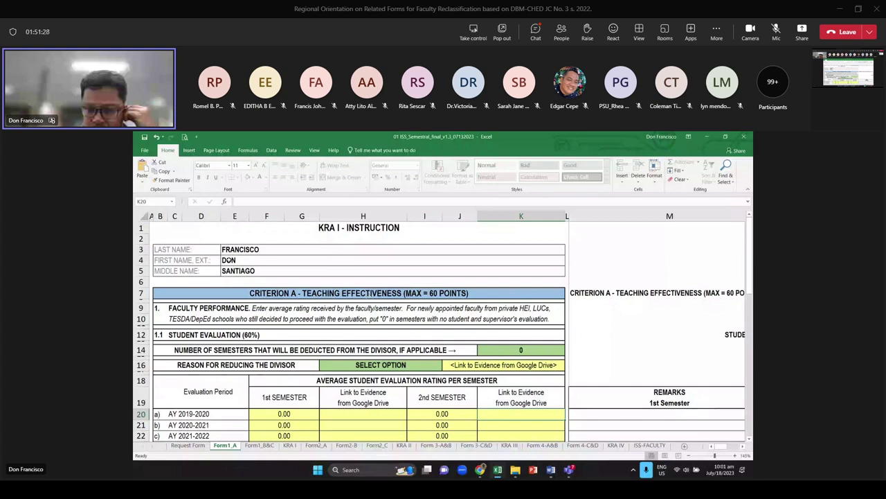
{"action": "scroll", "coordinate": [366, 283], "scroll_direction": "down", "scroll_amount": 1}
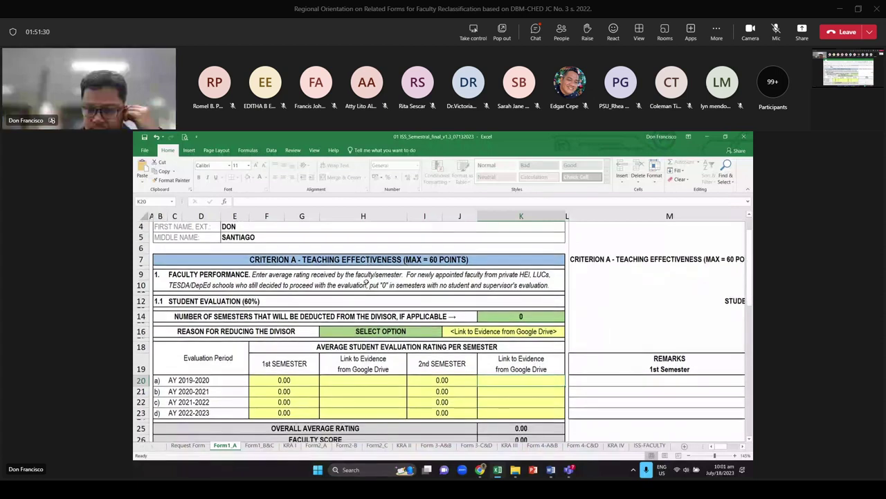
{"action": "scroll", "coordinate": [493, 281], "scroll_direction": "down", "scroll_amount": 1}
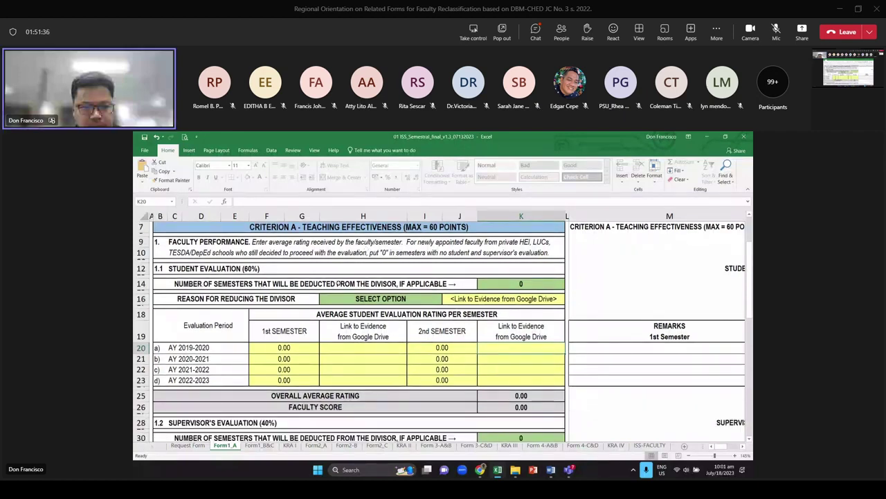
{"action": "left_click", "coordinate": [506, 285]}
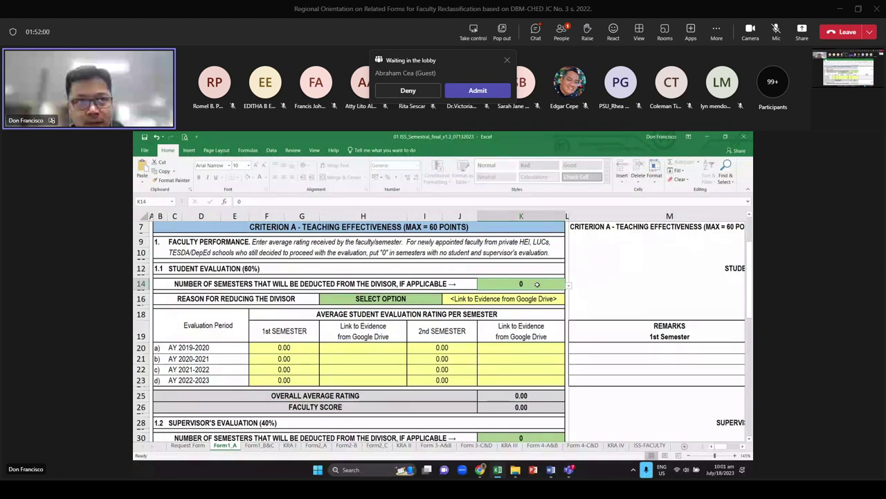
{"action": "type", "text": "2"}
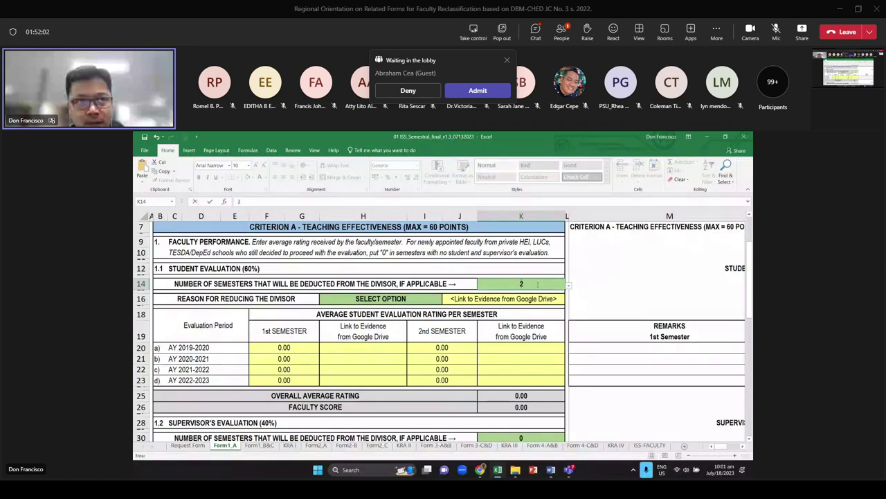
{"action": "key", "text": "BackSpace"}
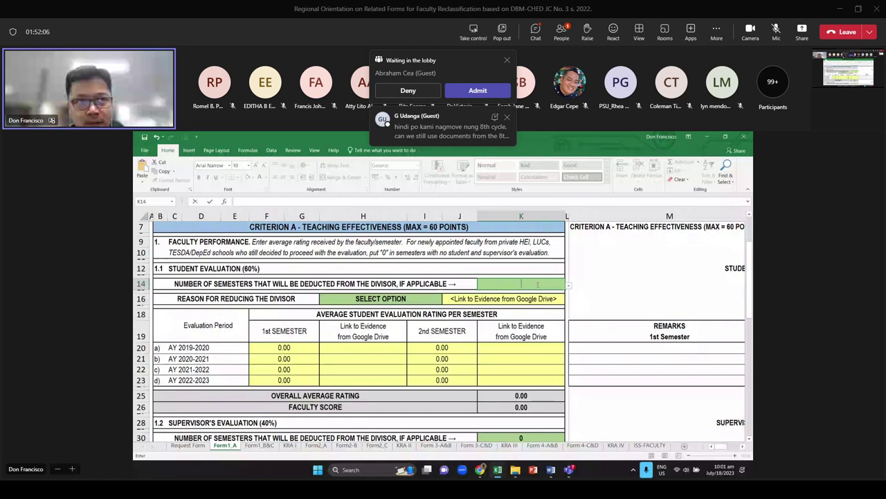
{"action": "type", "text": "0"}
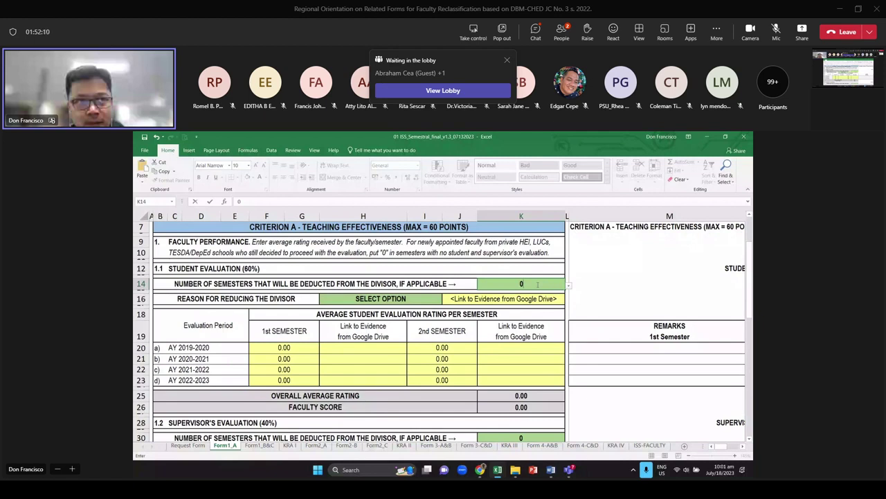
{"action": "key", "text": "Return"}
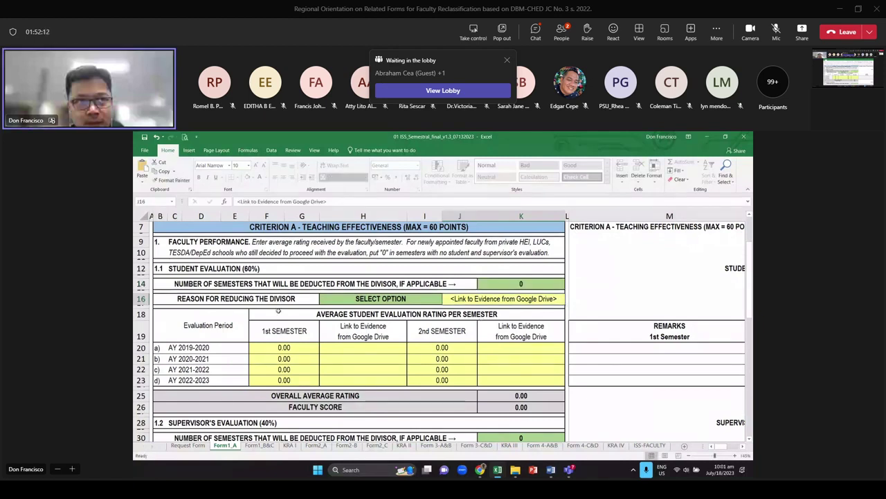
Choose NOT APPLICABLE from the H16 divisor-reduction reason dropdown
{"action": "left_click", "coordinate": [385, 301]}
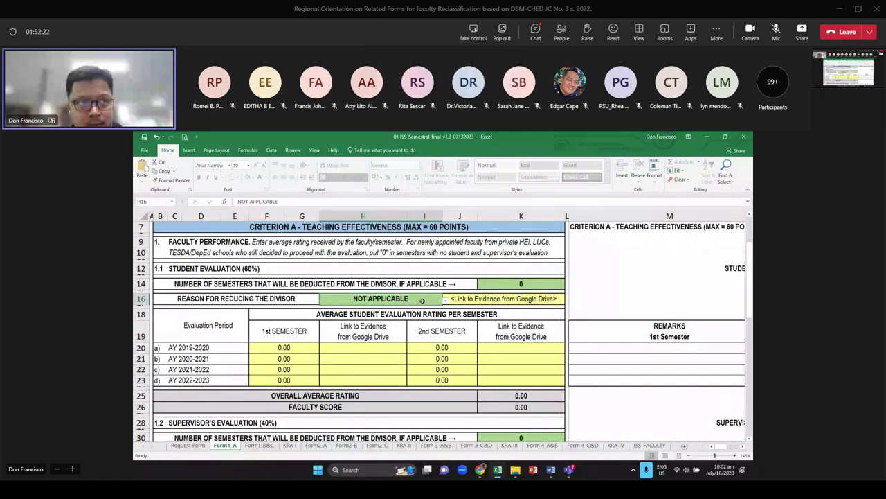
{"action": "left_click", "coordinate": [497, 301]}
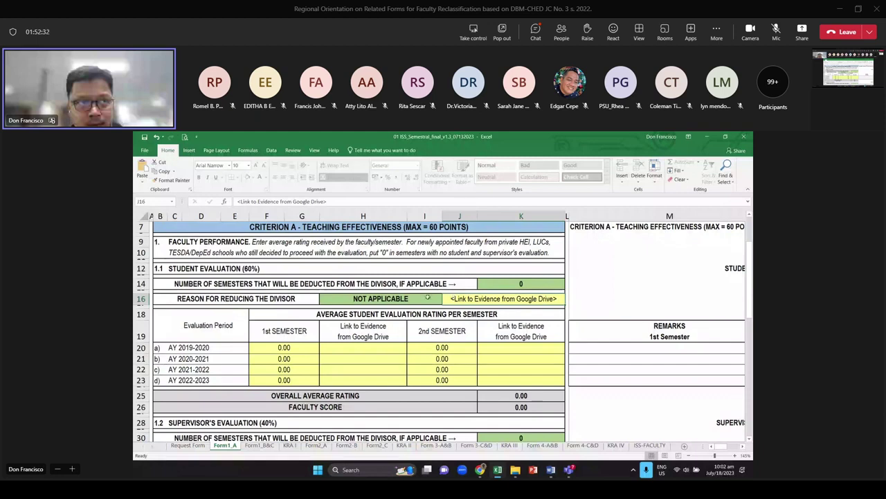
{"action": "left_click", "coordinate": [395, 299]}
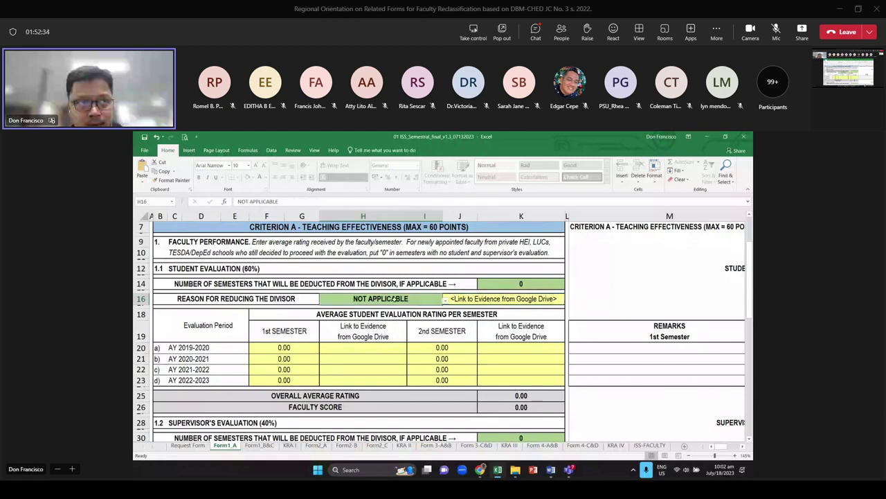
{"action": "left_click", "coordinate": [445, 300]}
{"action": "left_click", "coordinate": [419, 308]}
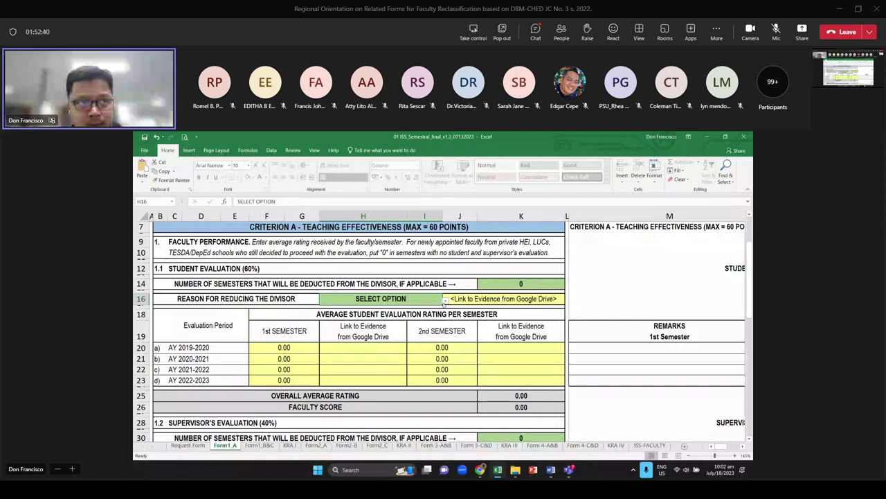
{"action": "left_click", "coordinate": [445, 299]}
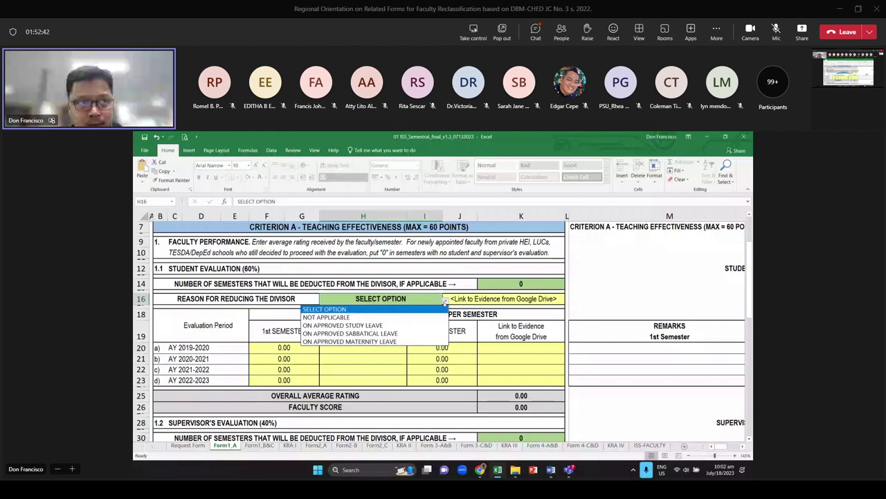
{"action": "left_click", "coordinate": [326, 316]}
{"action": "scroll", "coordinate": [332, 352], "scroll_direction": "down", "scroll_amount": 1}
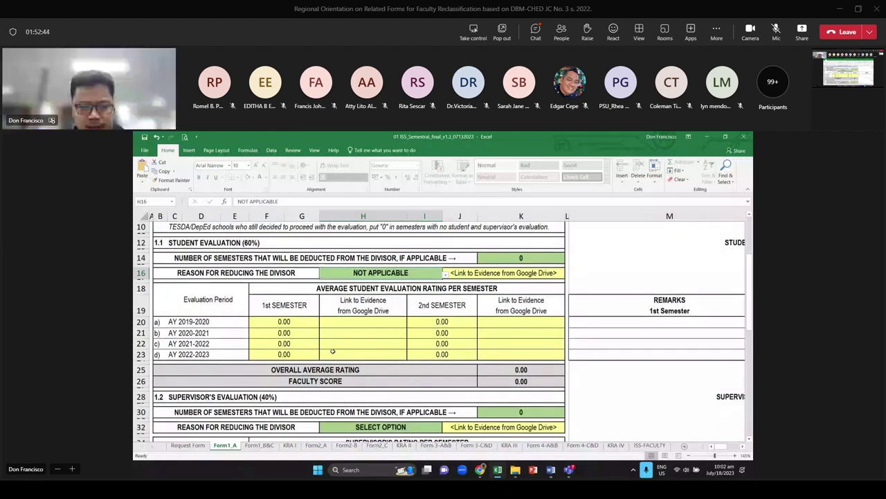
{"action": "left_click", "coordinate": [284, 322]}
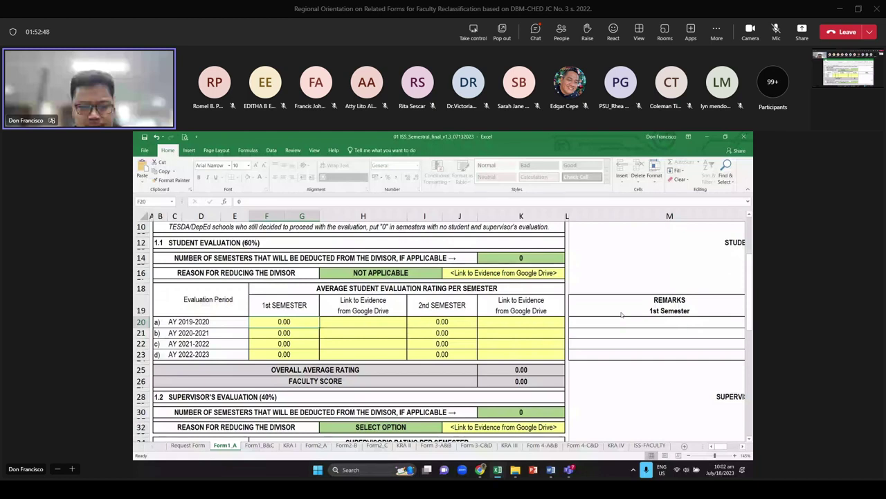
Enter ratings 88 and 89 for AY 2019-2020, then 87 and 86 for AY 2020-2021
{"action": "type", "text": "88"}
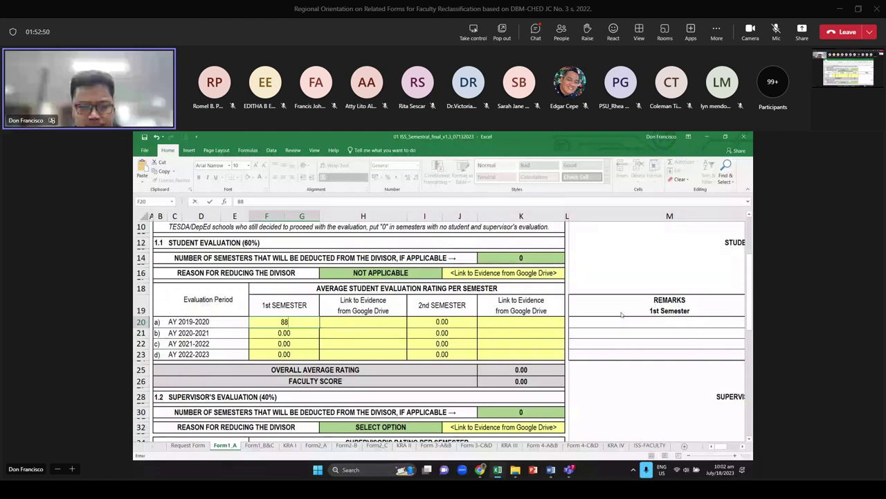
{"action": "left_click", "coordinate": [387, 320]}
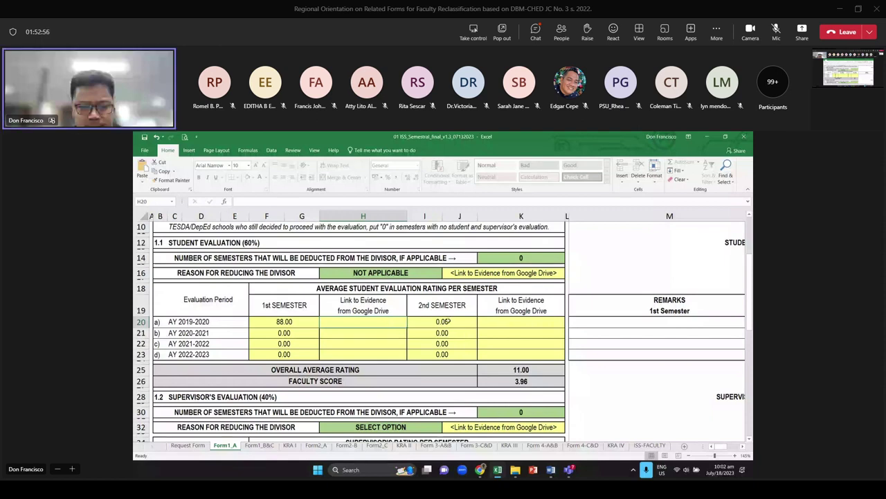
{"action": "left_click", "coordinate": [357, 323]}
{"action": "left_click", "coordinate": [435, 322]}
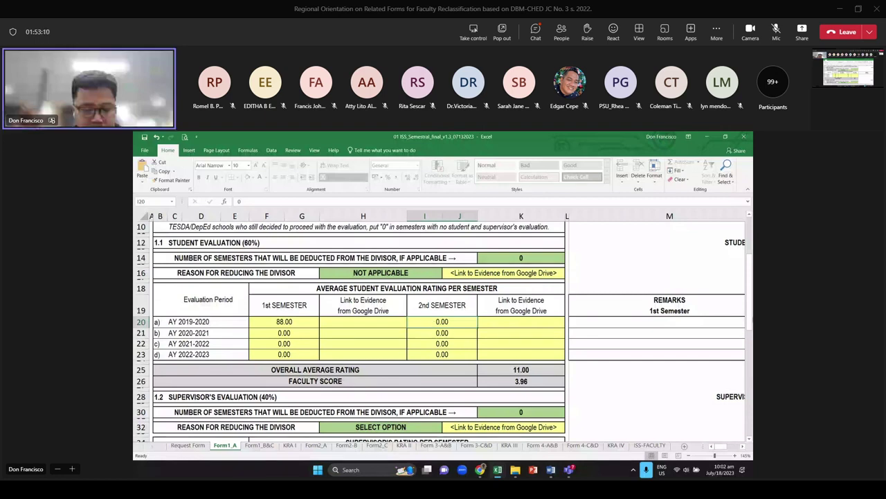
{"action": "type", "text": "89"}
{"action": "key", "text": "Return"}
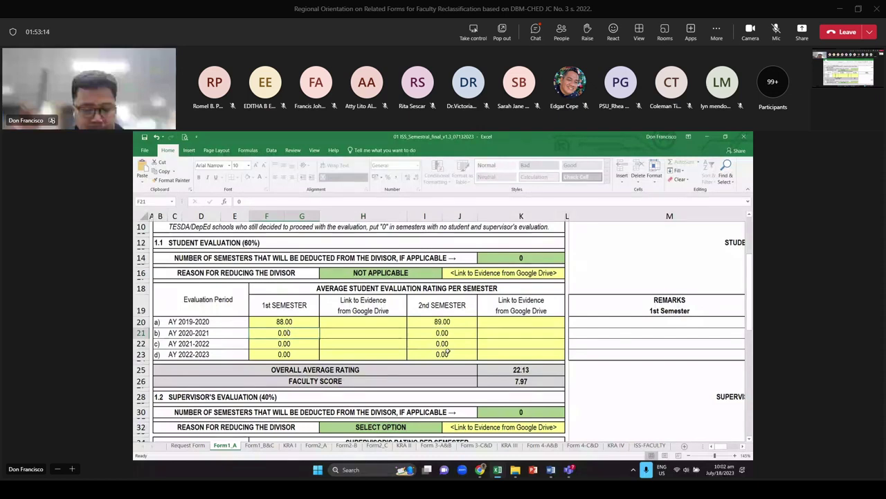
{"action": "type", "text": "87"}
{"action": "key", "text": "Tab"}
{"action": "key", "text": "Tab"}
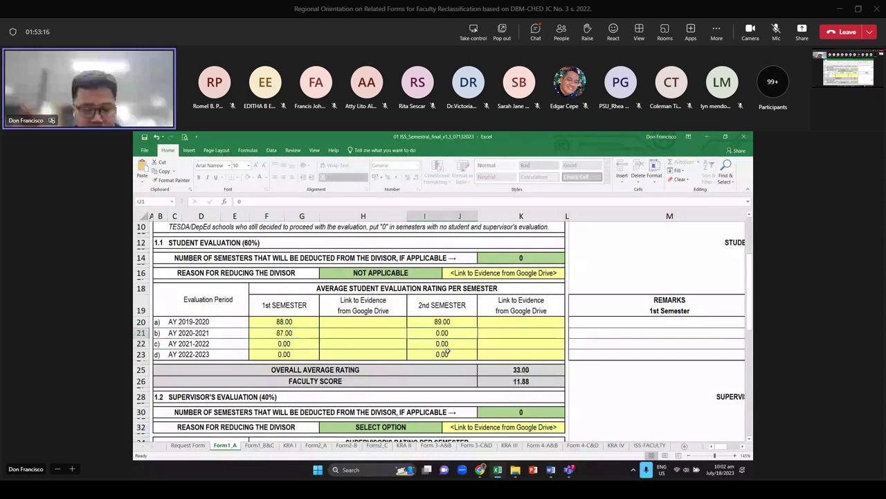
{"action": "type", "text": "86"}
{"action": "key", "text": "Return"}
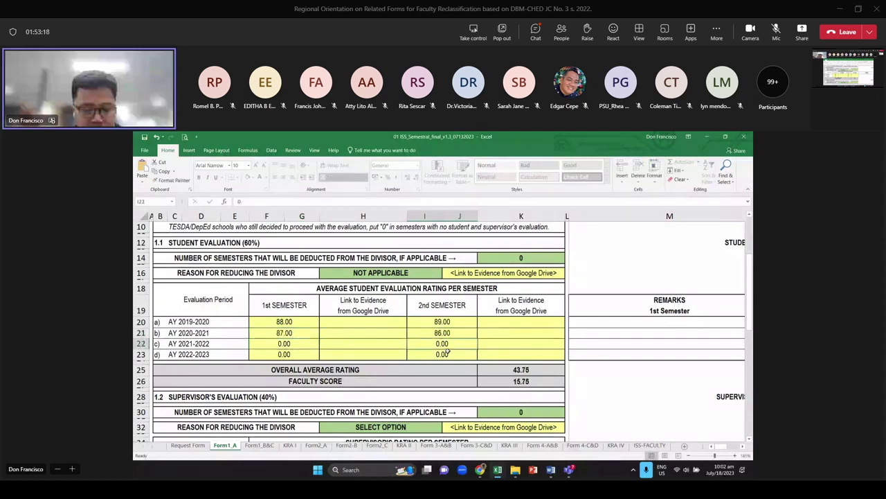
Enter 89 (correcting a mistyped 9) and 91 for AY 2021-2022, then 90 and 88 for AY 2022-2023
{"action": "type", "text": "9"}
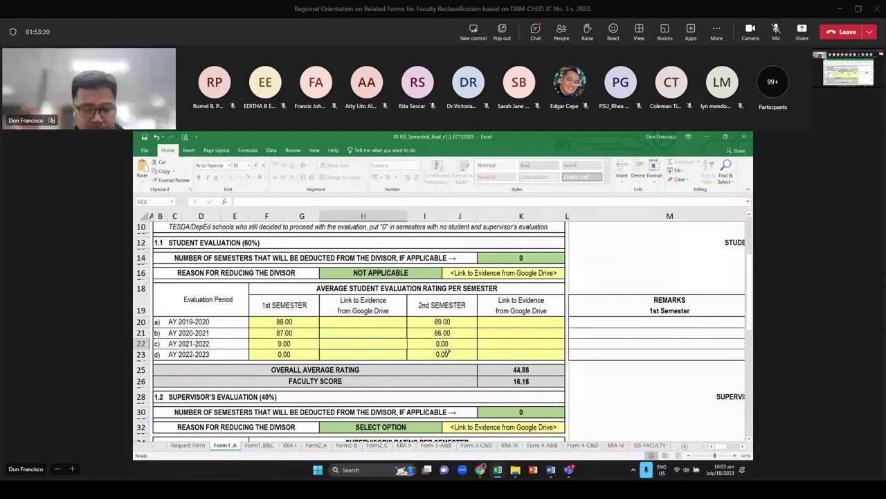
{"action": "key", "text": "Tab"}
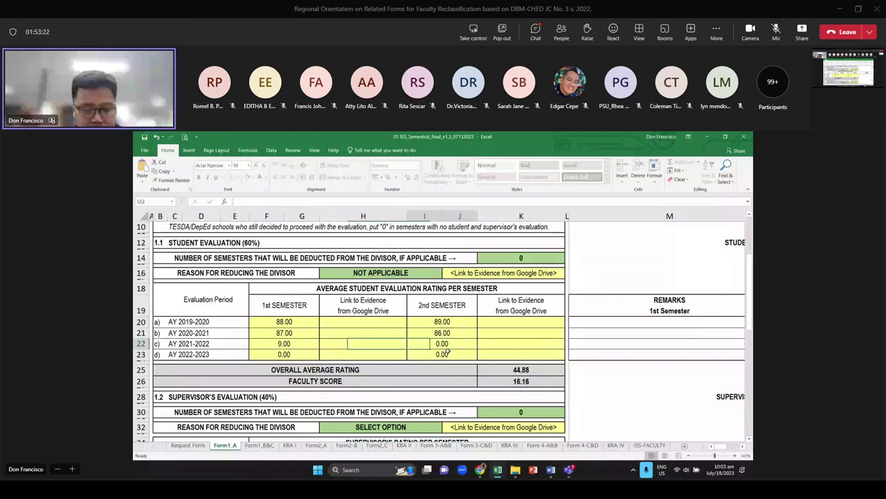
{"action": "key", "text": "Tab"}
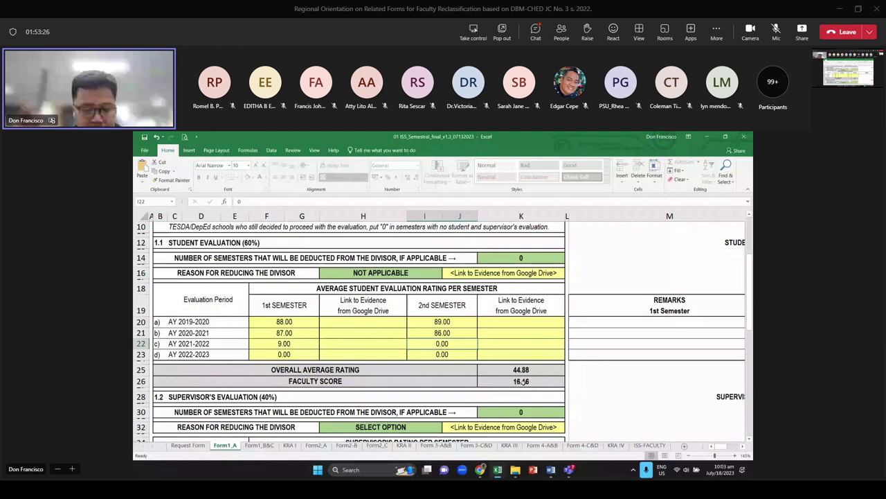
{"action": "left_click", "coordinate": [285, 342]}
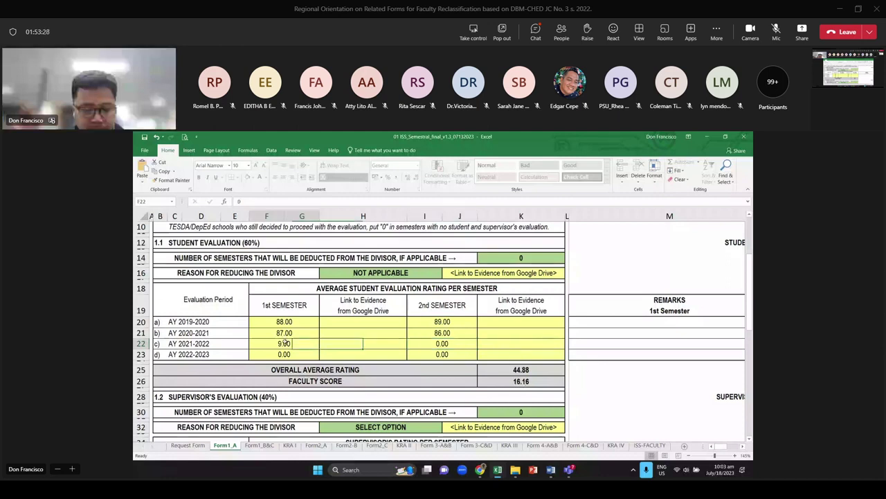
{"action": "type", "text": "89"}
{"action": "key", "text": "Tab"}
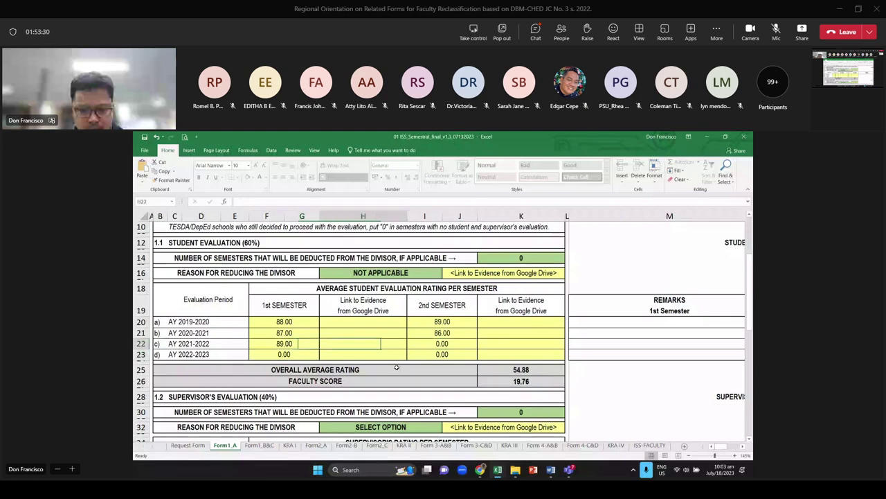
{"action": "key", "text": "Tab"}
{"action": "type", "text": "91"}
{"action": "key", "text": "Return"}
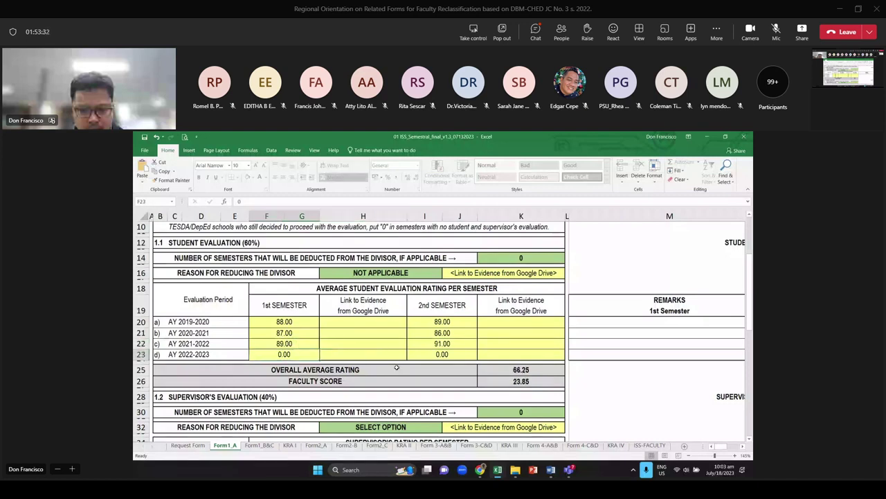
{"action": "type", "text": "9"}
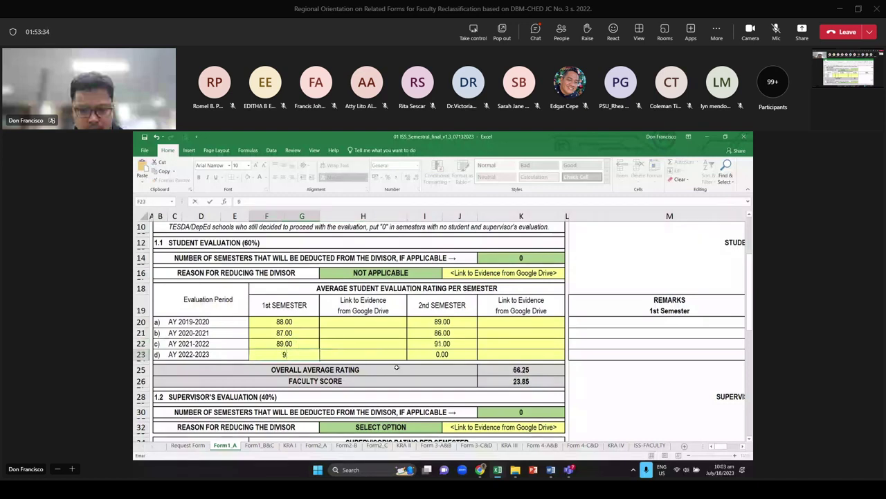
{"action": "type", "text": "0"}
{"action": "scroll", "coordinate": [397, 368], "scroll_direction": "down", "scroll_amount": 1}
{"action": "key", "text": "Tab"}
{"action": "key", "text": "Tab"}
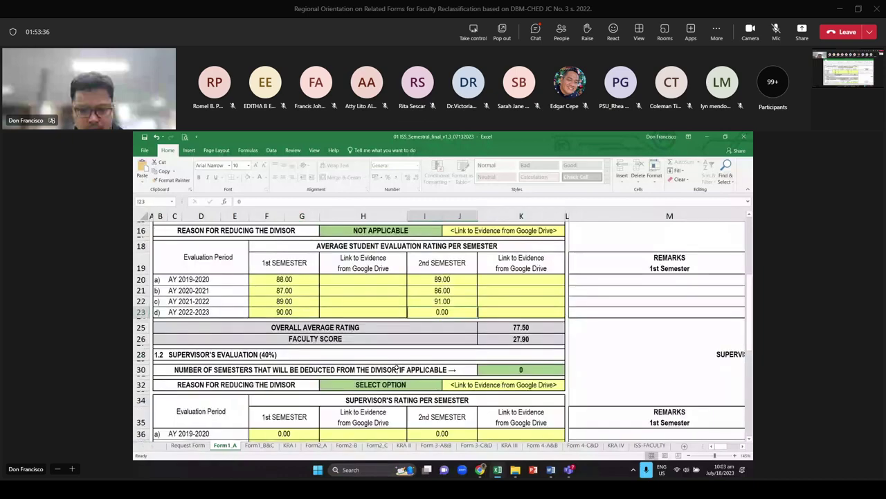
{"action": "type", "text": "88"}
{"action": "key", "text": "Return"}
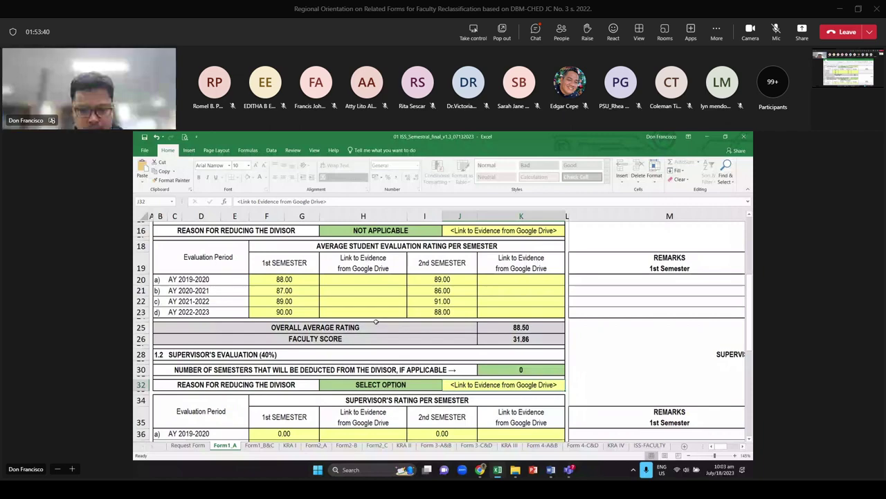
{"action": "scroll", "coordinate": [376, 321], "scroll_direction": "up", "scroll_amount": 2}
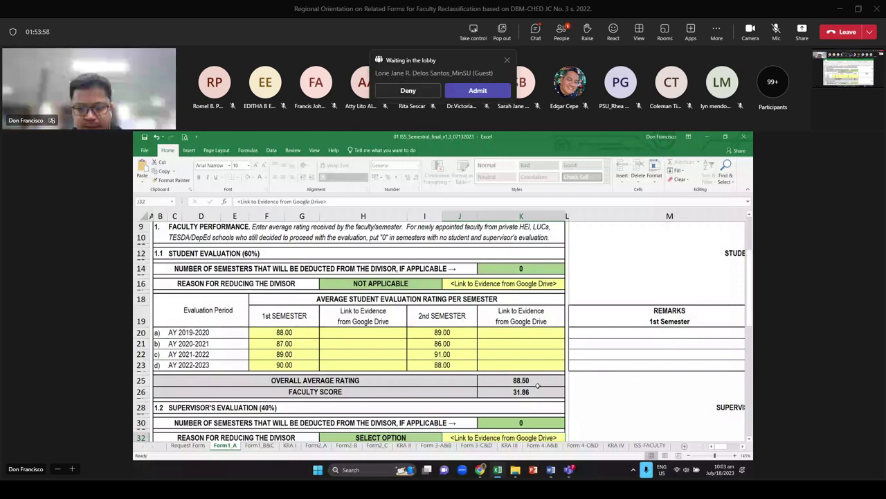
{"action": "scroll", "coordinate": [537, 385], "scroll_direction": "down", "scroll_amount": 2}
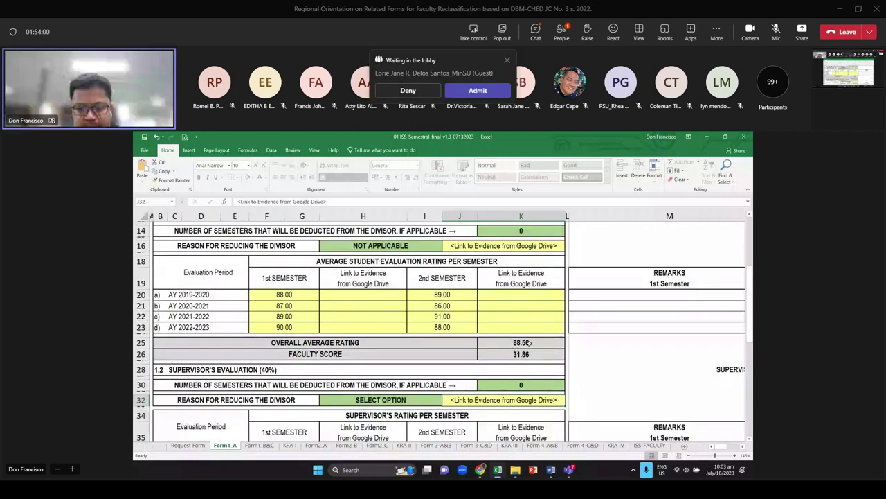
{"action": "scroll", "coordinate": [528, 339], "scroll_direction": "down", "scroll_amount": 1}
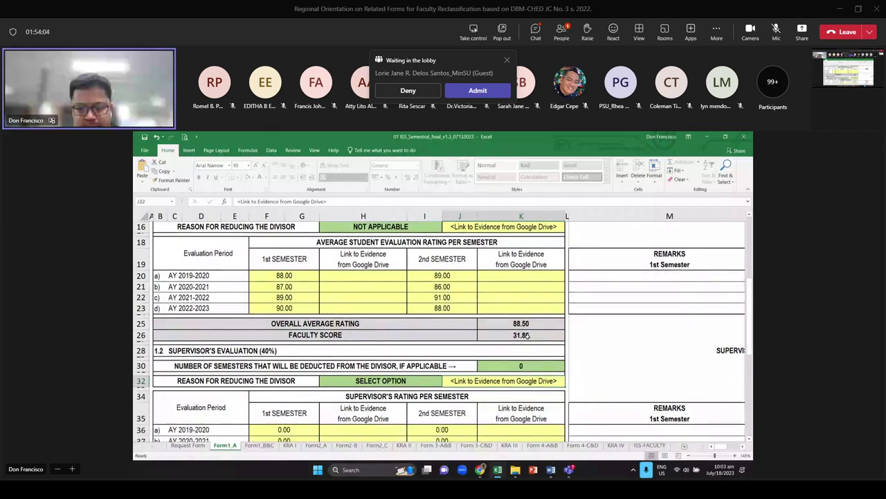
{"action": "scroll", "coordinate": [526, 335], "scroll_direction": "down", "scroll_amount": 1}
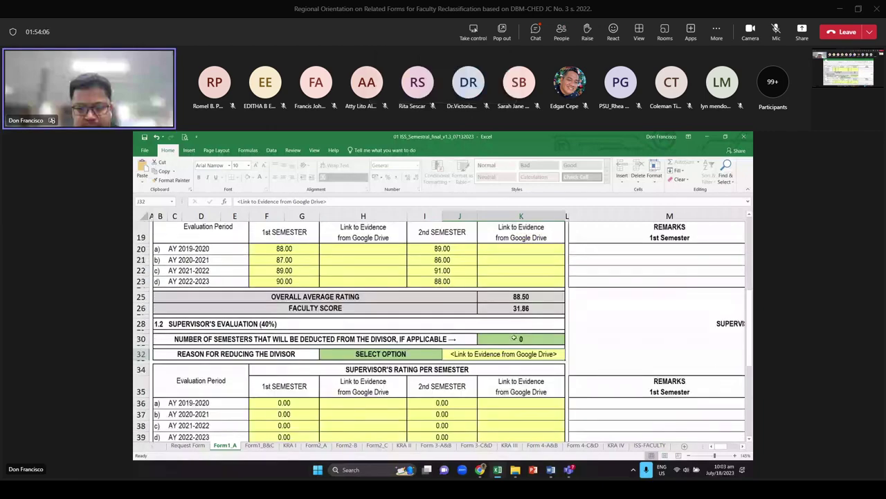
{"action": "scroll", "coordinate": [514, 338], "scroll_direction": "up", "scroll_amount": 4}
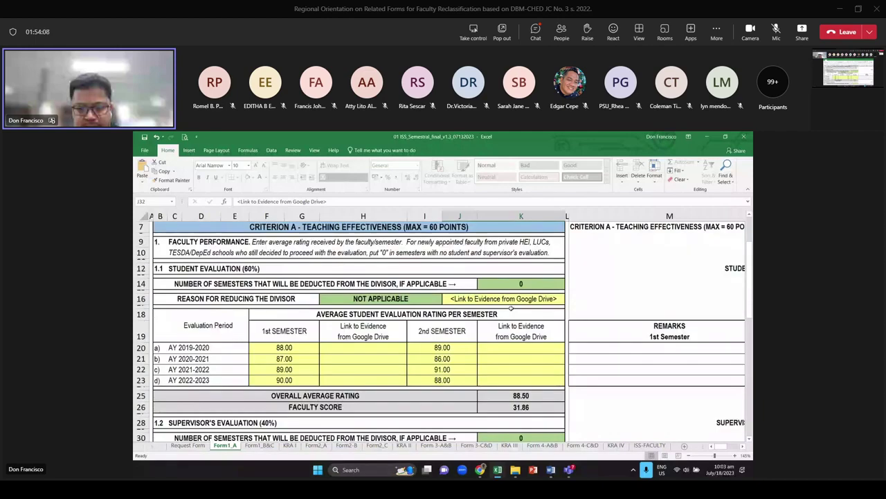
Choose ON APPROVED STUDY LEAVE as the divisor reduction reason and deduct 4 semesters
{"action": "left_click", "coordinate": [422, 298]}
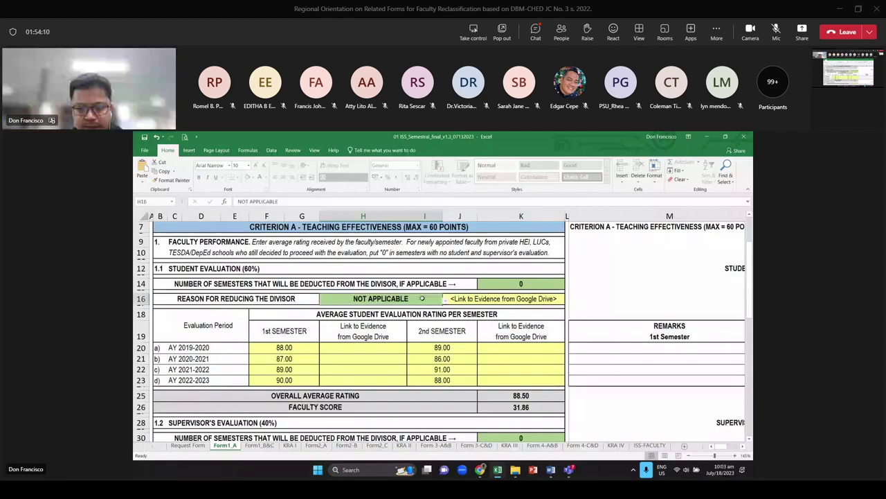
{"action": "left_click", "coordinate": [446, 299]}
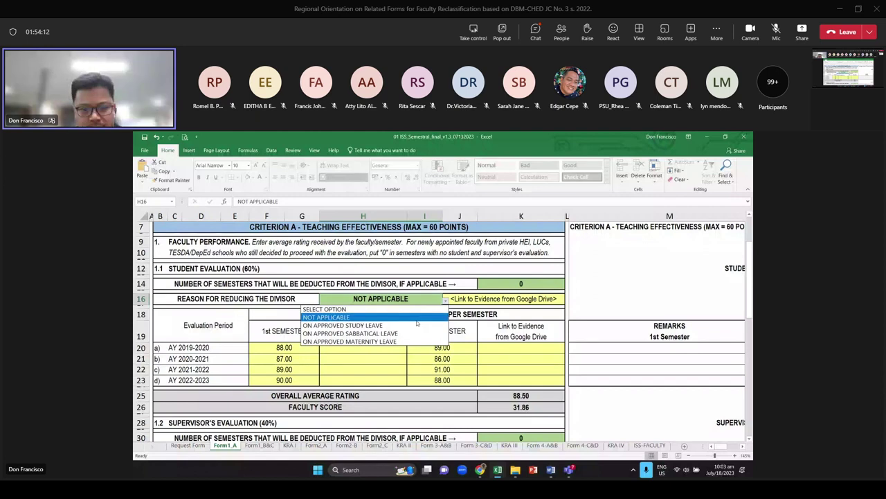
{"action": "left_click", "coordinate": [416, 325]}
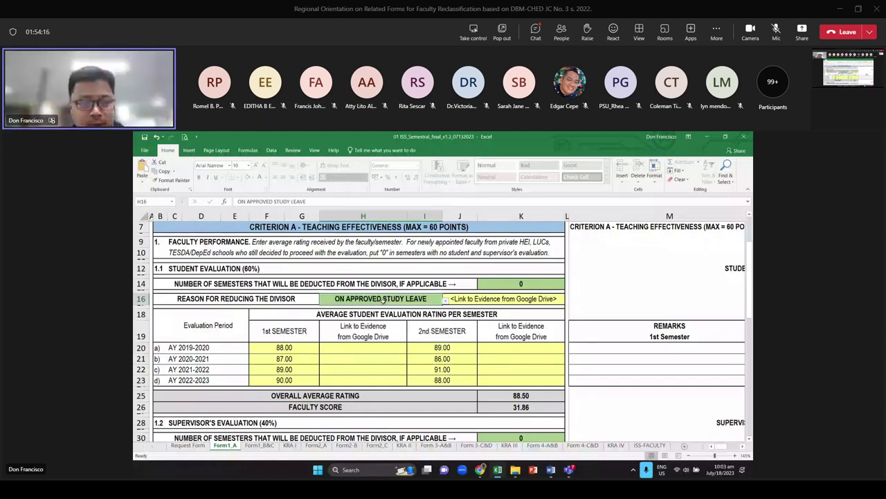
{"action": "left_click", "coordinate": [521, 284]}
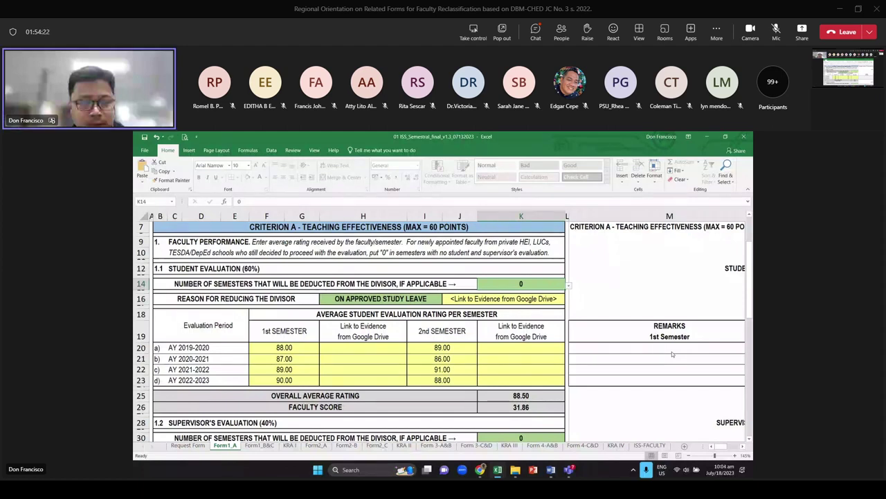
{"action": "type", "text": "4"}
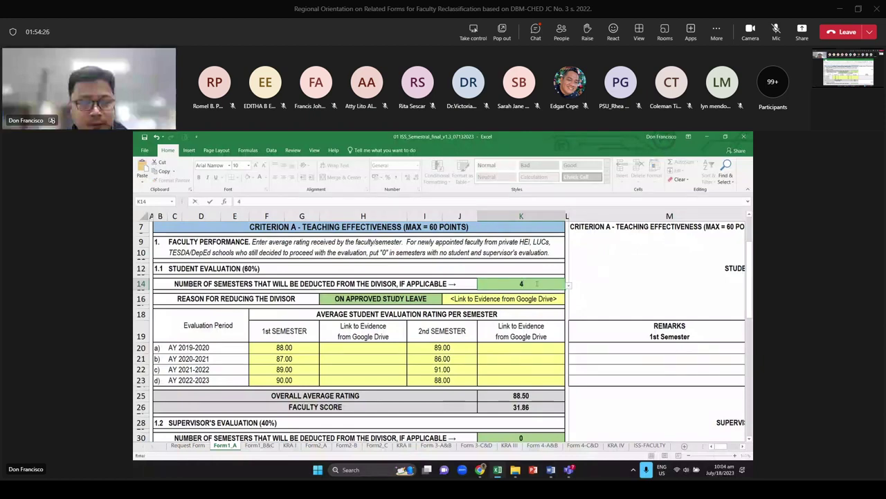
{"action": "key", "text": "Return"}
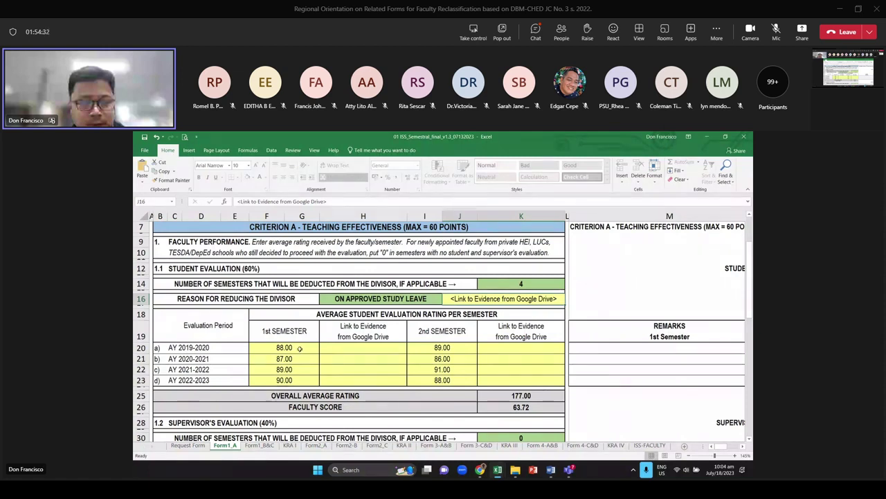
Enter 0 for both semesters of AY 2019-2020 and 2020-2021, then undo those entries
{"action": "left_click", "coordinate": [299, 348]}
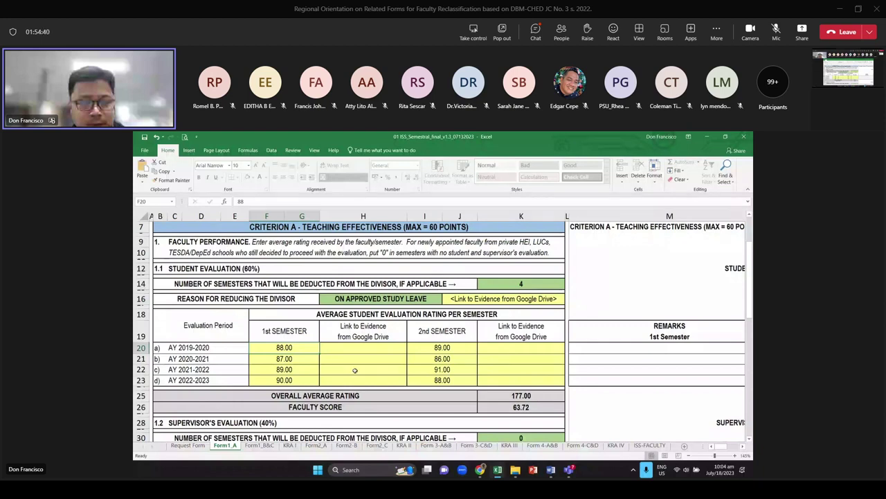
{"action": "type", "text": "0"}
{"action": "key", "text": "Tab"}
{"action": "key", "text": "Tab"}
{"action": "type", "text": "0"}
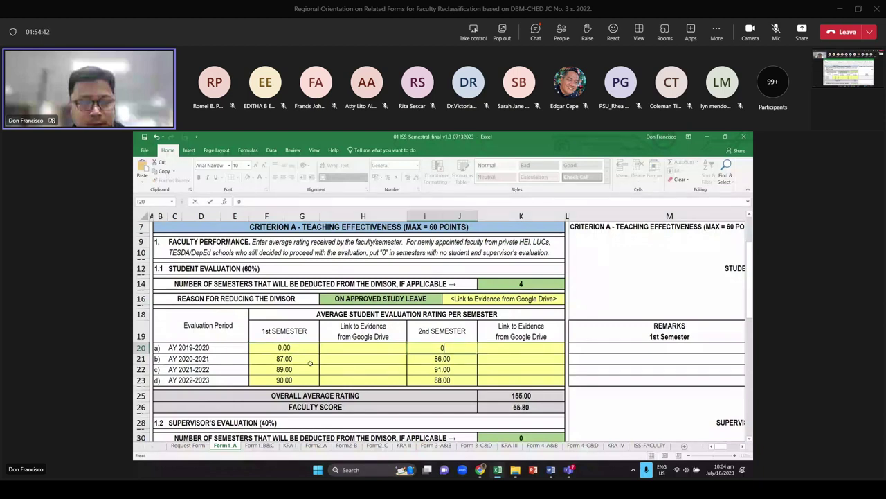
{"action": "key", "text": "Return"}
{"action": "type", "text": "0"}
{"action": "key", "text": "Tab"}
{"action": "key", "text": "Tab"}
{"action": "type", "text": "0"}
{"action": "key", "text": "ctrl+Return"}
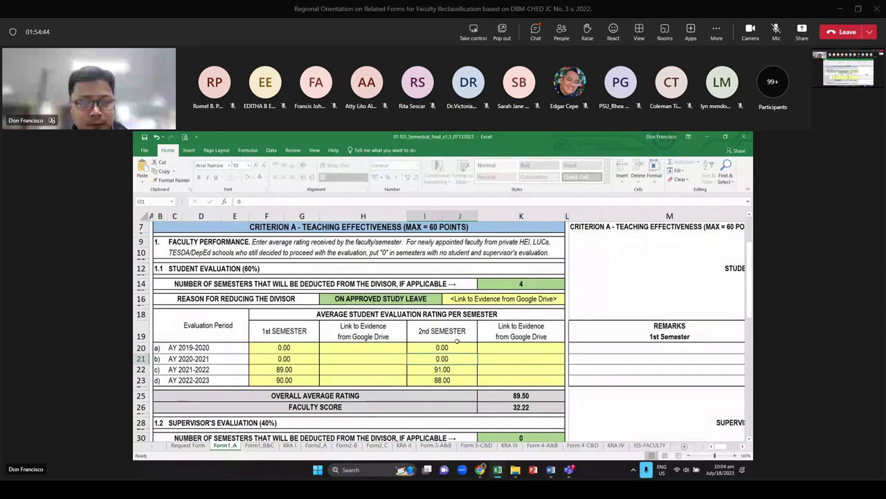
{"action": "key", "text": "ctrl+z"}
{"action": "key", "text": "ctrl+z"}
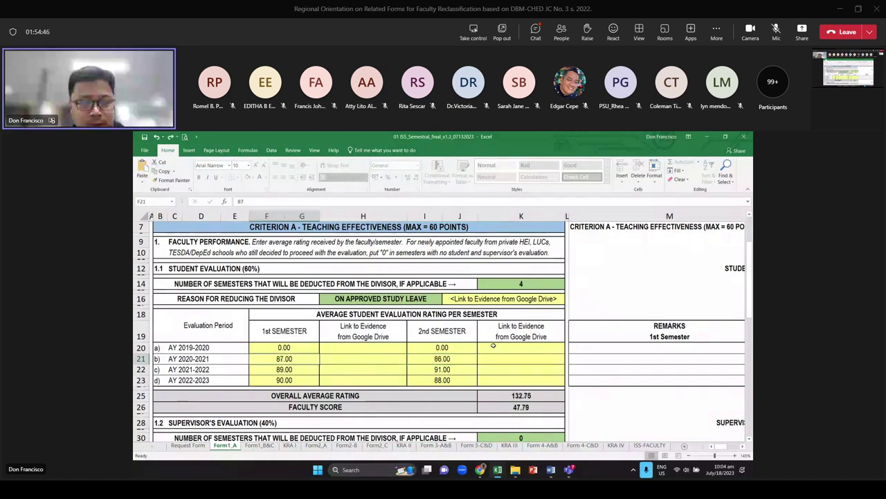
{"action": "key", "text": "ctrl+z"}
{"action": "key", "text": "ctrl+z"}
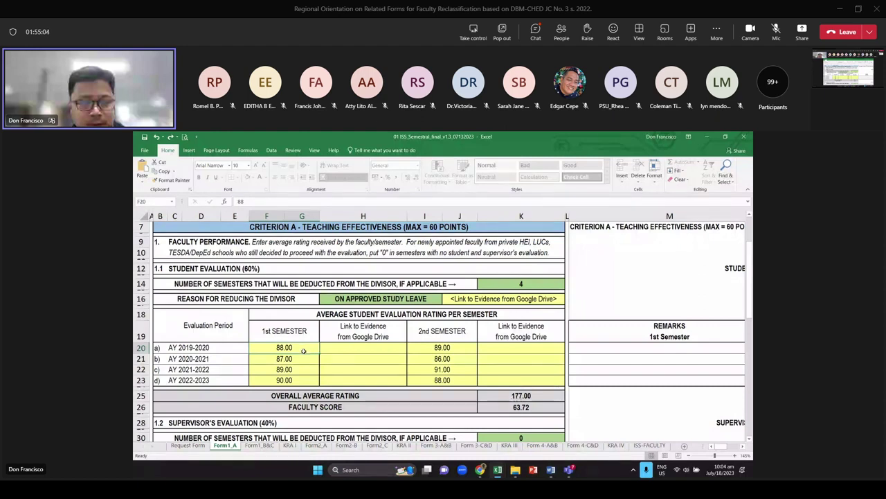
Re-enter 0 in F20, I20, F21 and I21, and select F20:J21
{"action": "type", "text": "0"}
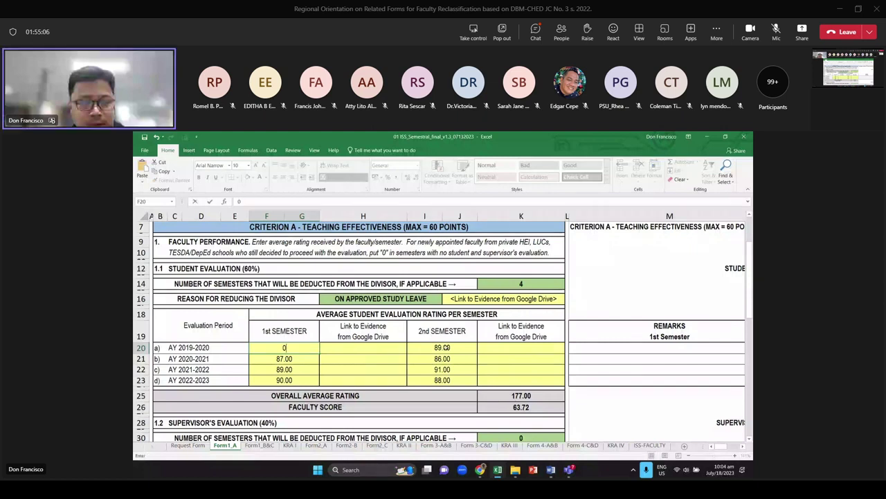
{"action": "left_click", "coordinate": [444, 347]}
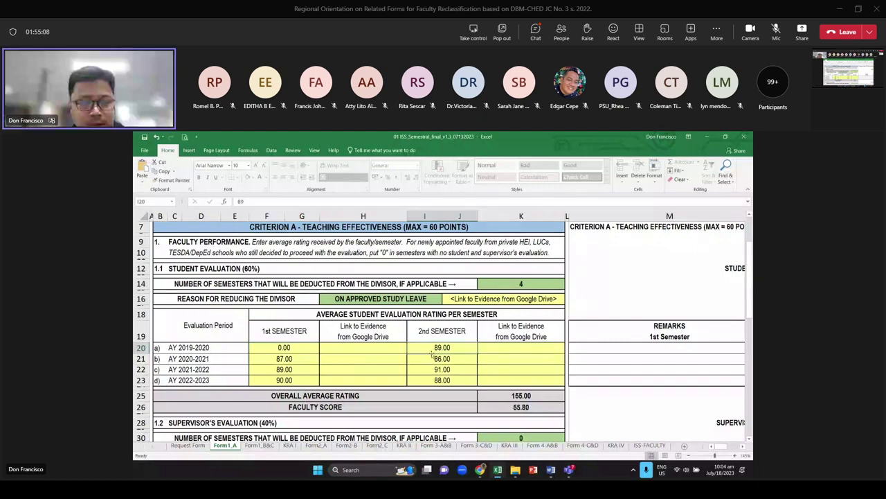
{"action": "type", "text": "0"}
{"action": "key", "text": "Return"}
{"action": "type", "text": "0"}
{"action": "left_click", "coordinate": [446, 360]}
{"action": "type", "text": "0"}
{"action": "key", "text": "Return"}
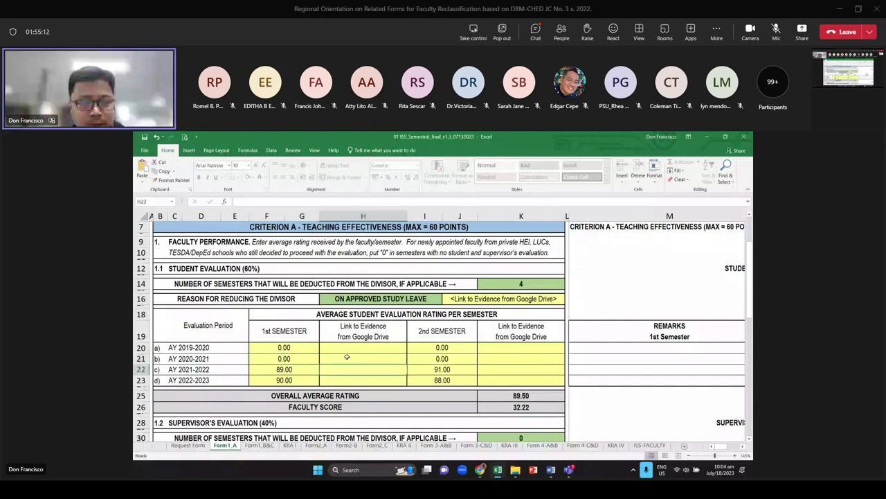
{"action": "left_click_drag", "start_coordinate": [297, 347], "coordinate": [461, 346]}
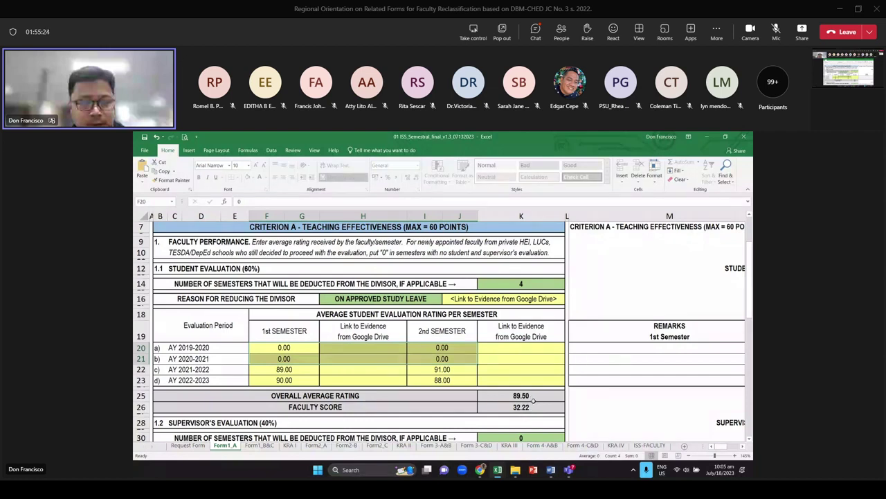
Change the divisor reason to ON APPROVED SABBATICAL LEAVE and deduct 2 semesters
{"action": "key", "text": "Down"}
{"action": "key", "text": "Right"}
{"action": "key", "text": "Right"}
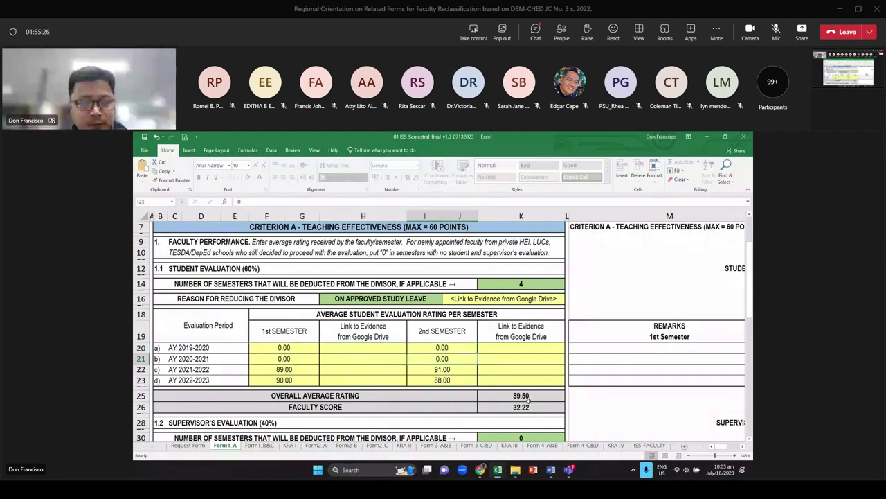
{"action": "left_click", "coordinate": [431, 299]}
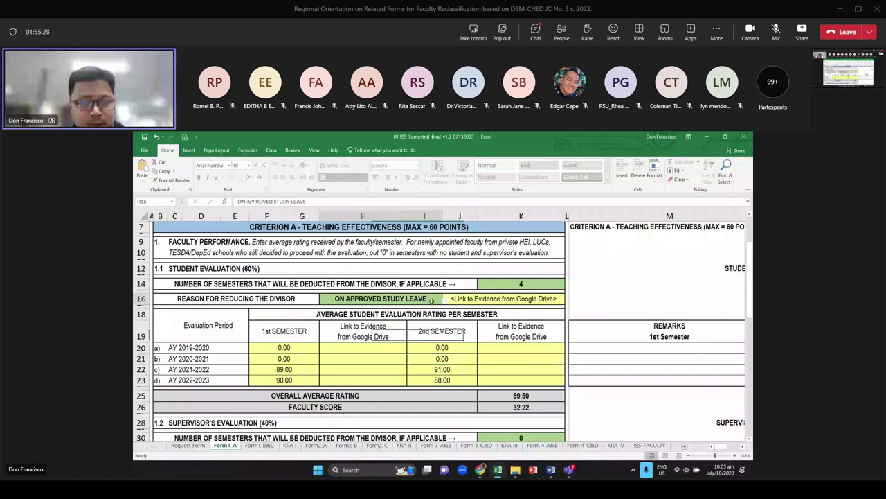
{"action": "left_click", "coordinate": [445, 299]}
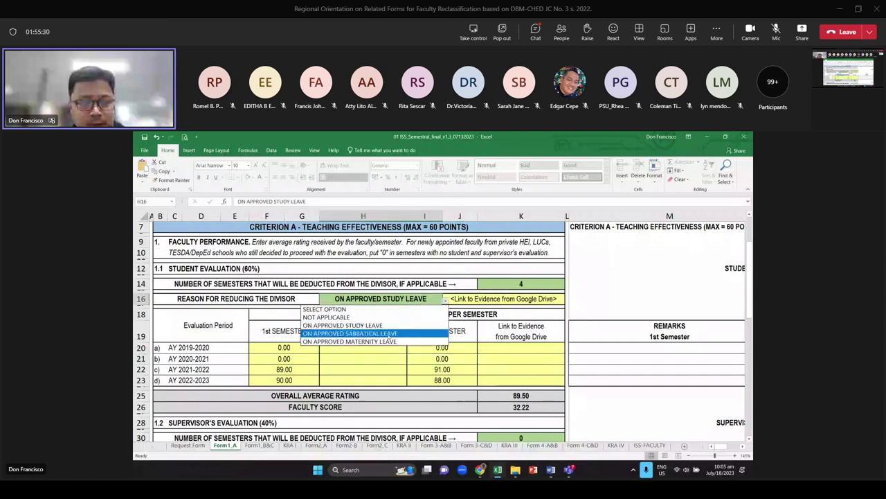
{"action": "left_click", "coordinate": [349, 333]}
{"action": "left_click", "coordinate": [527, 284]}
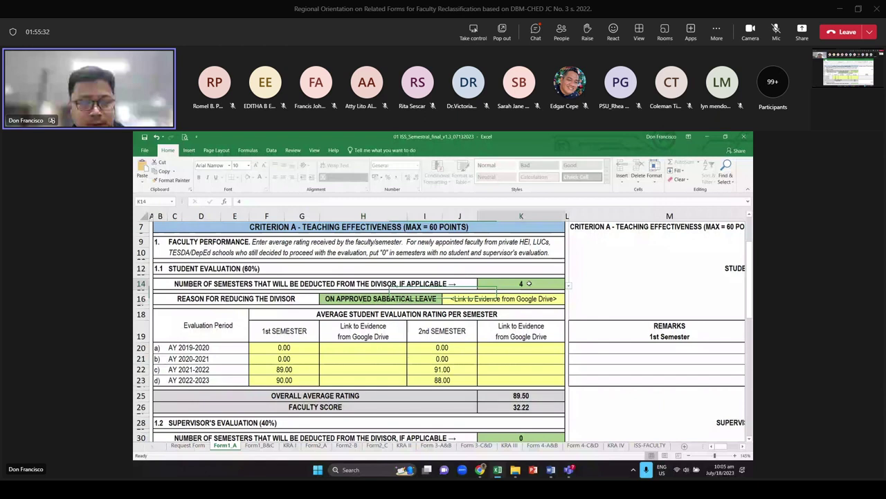
{"action": "type", "text": "2"}
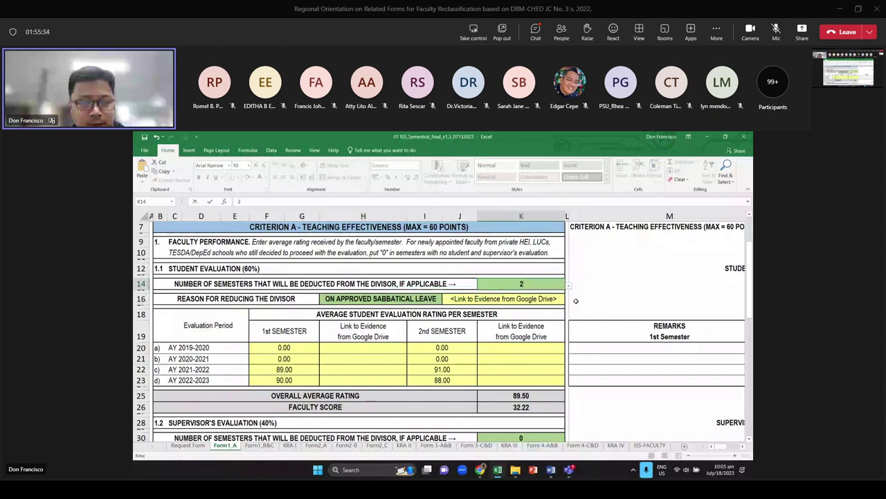
{"action": "key", "text": "Return"}
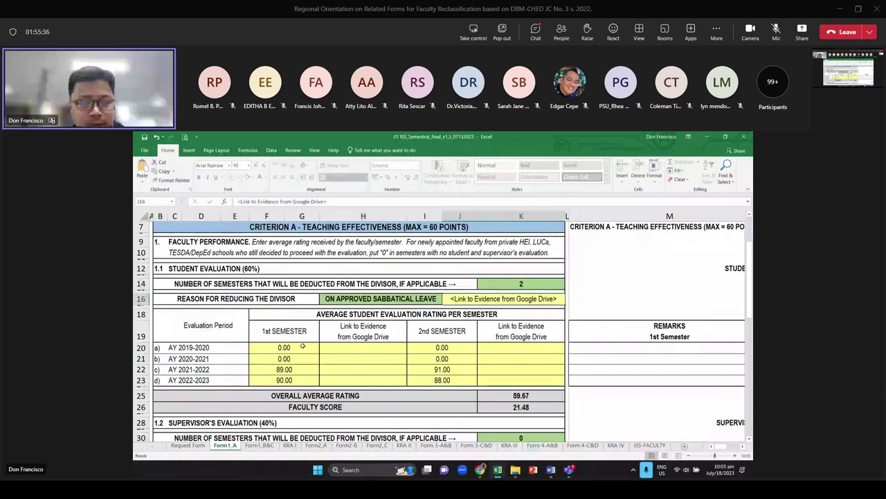
{"action": "left_click", "coordinate": [303, 346]}
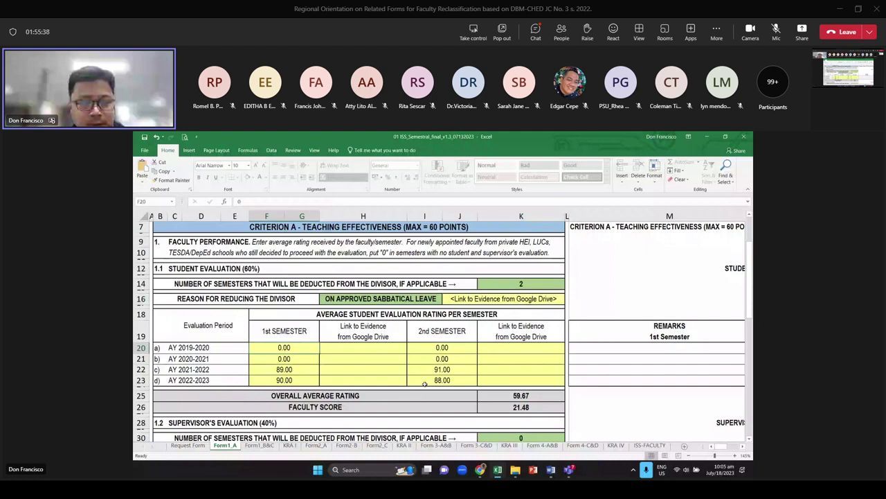
Rate AY 2019-2020 at 89 for the 1st semester and 88 for the 2nd
{"action": "type", "text": "89"}
{"action": "key", "text": "Tab"}
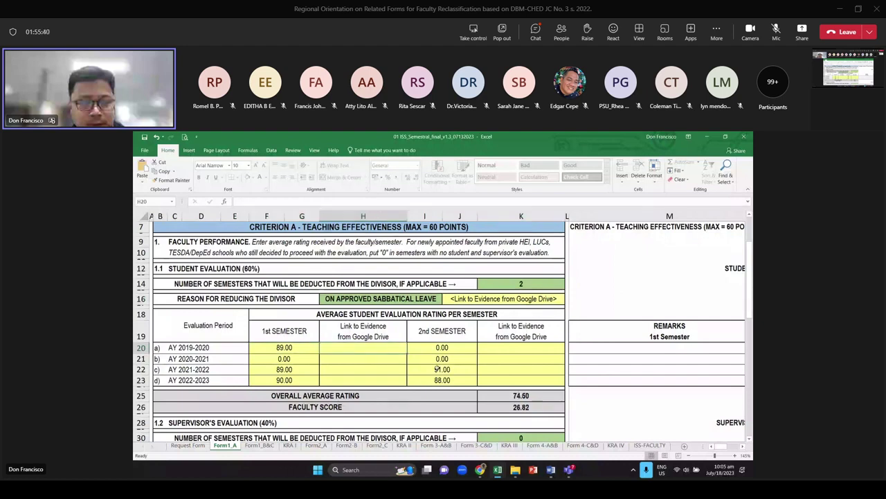
{"action": "key", "text": "Tab"}
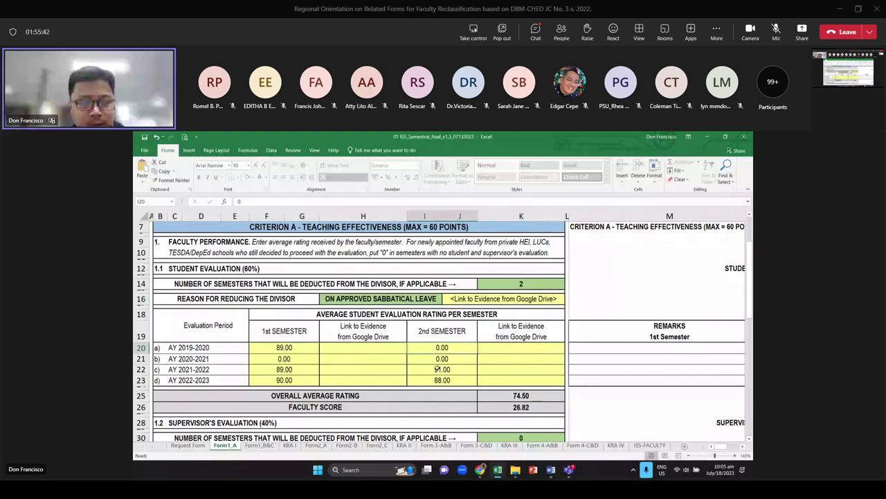
{"action": "type", "text": "88"}
{"action": "key", "text": "Down"}
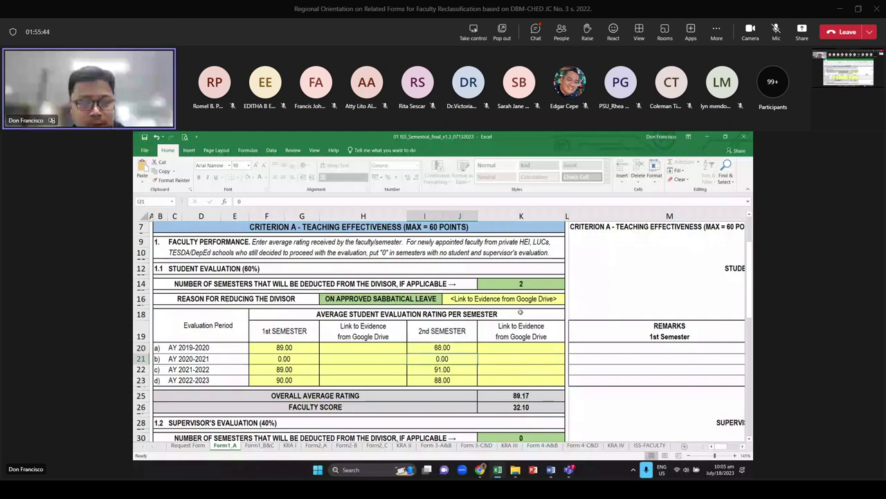
Pick ON APPROVED MATERNITY LEAVE, rate AY 2020-2021 1st semester 89, and deduct 1 semester
{"action": "left_click", "coordinate": [433, 298]}
{"action": "left_click", "coordinate": [445, 300]}
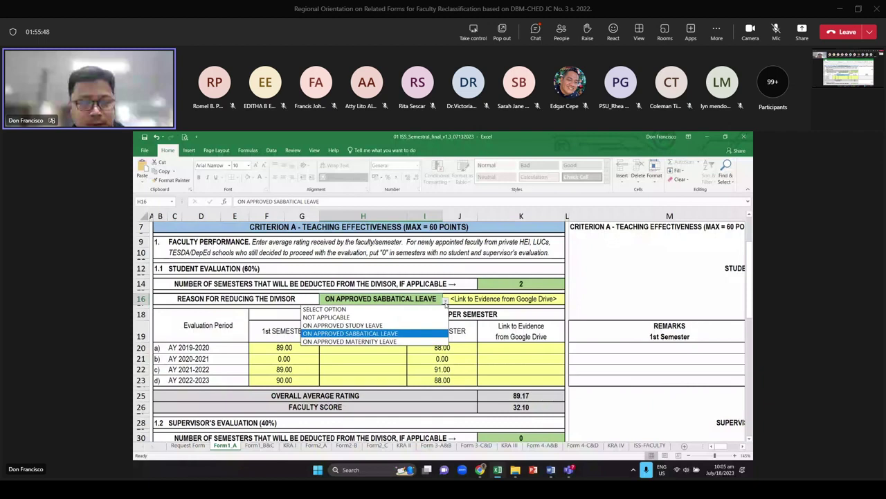
{"action": "left_click", "coordinate": [349, 342]}
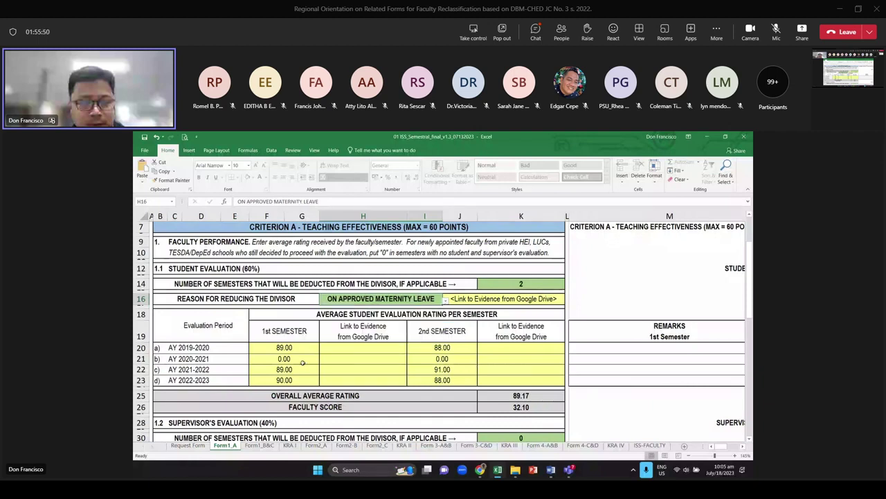
{"action": "left_click", "coordinate": [303, 360]}
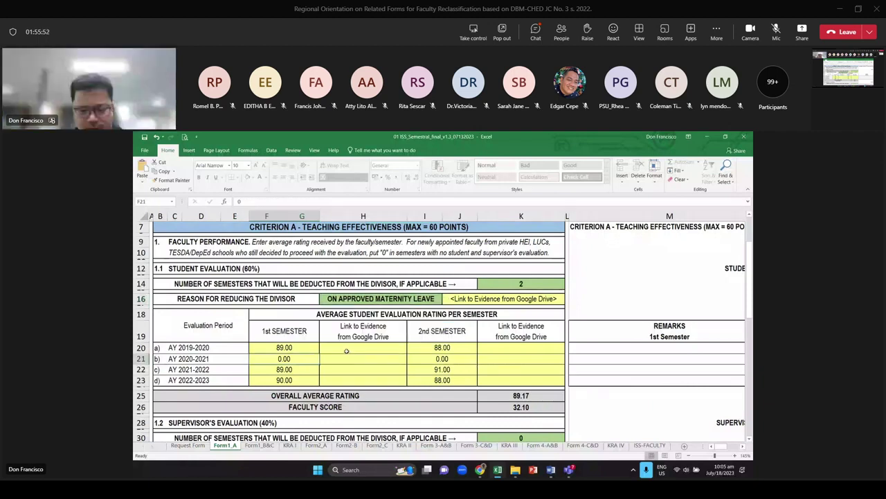
{"action": "type", "text": "89"}
{"action": "key", "text": "Tab"}
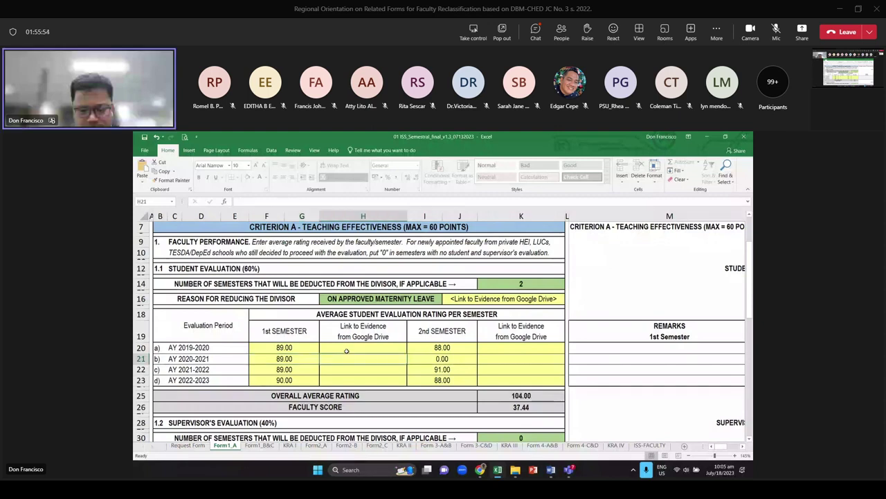
{"action": "left_click", "coordinate": [532, 284]}
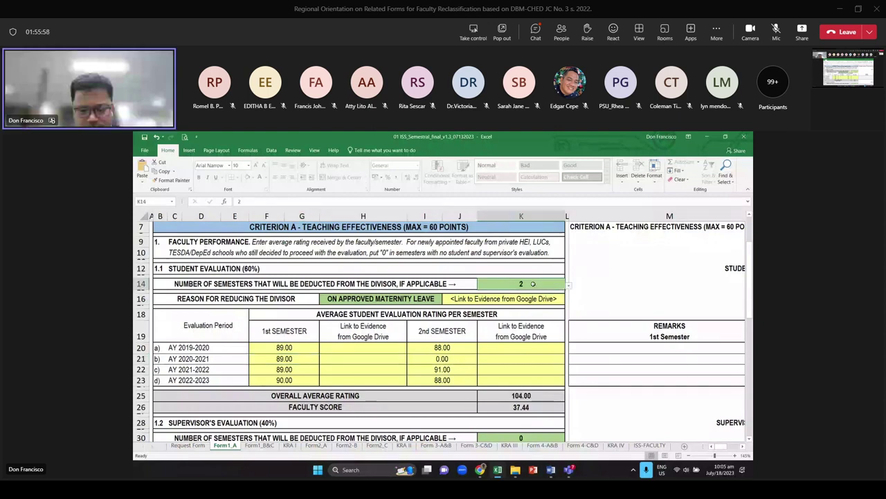
{"action": "type", "text": "1"}
{"action": "key", "text": "Return"}
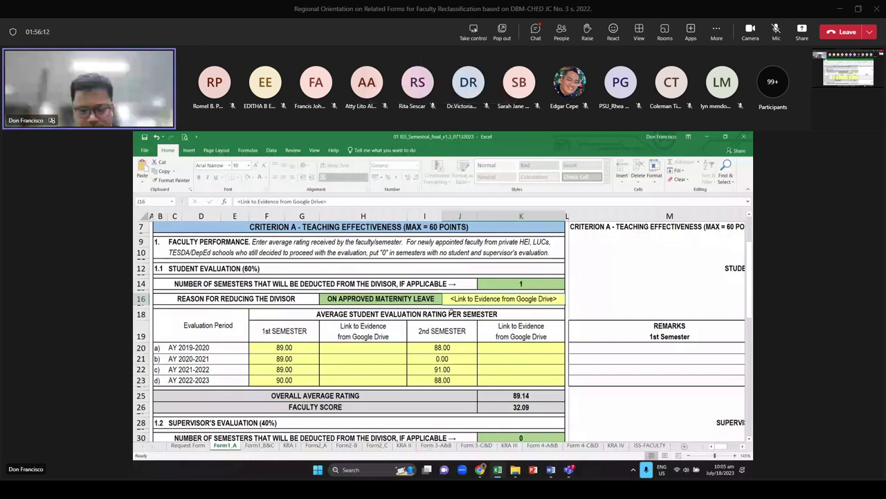
Select evidence cell H20 and bring up the Alt+Tab window switcher
{"action": "left_click", "coordinate": [360, 350]}
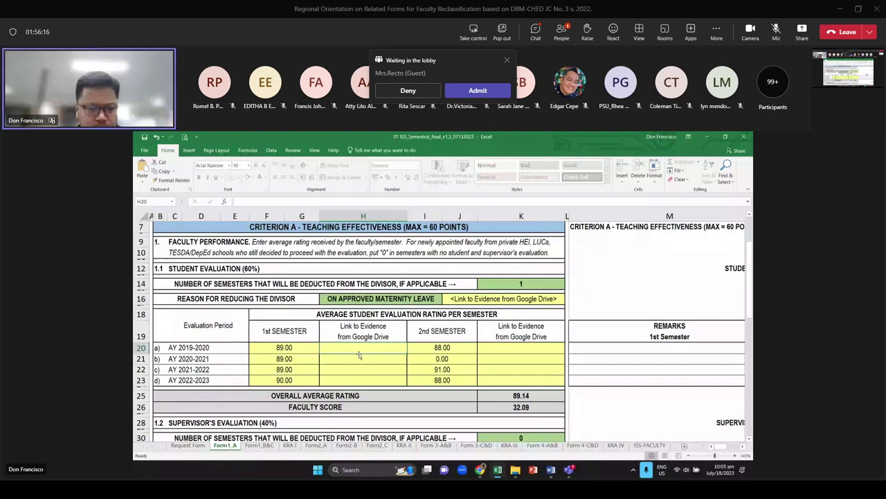
{"action": "mouse_move", "coordinate": [359, 355]}
{"action": "left_mouse_down"}
{"action": "mouse_move", "coordinate": [361, 381]}
{"action": "mouse_move", "coordinate": [348, 348]}
{"action": "mouse_move", "coordinate": [337, 380]}
{"action": "mouse_move", "coordinate": [352, 350]}
{"action": "left_mouse_up"}
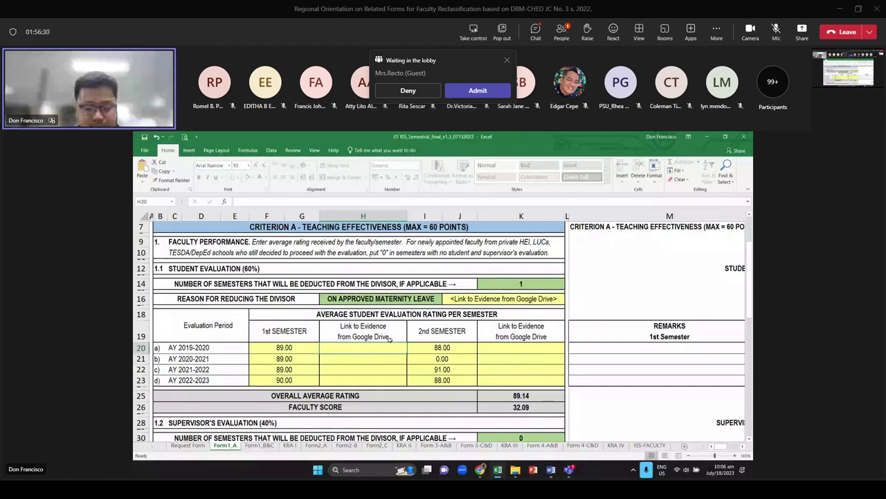
{"action": "key", "text": "alt+Tab"}
{"action": "key", "text": "alt+Tab"}
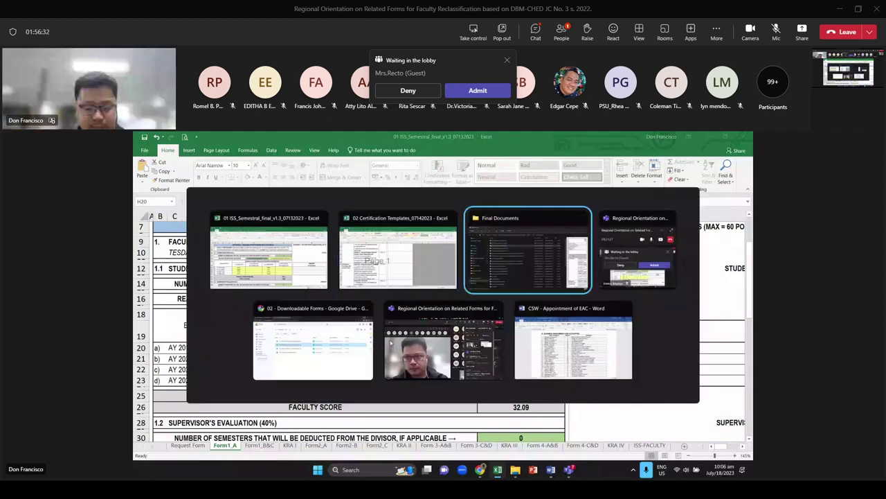
In Google Drive, copy the sharing link of Certification Templates_07142023.xlsx
{"action": "left_click", "coordinate": [313, 367]}
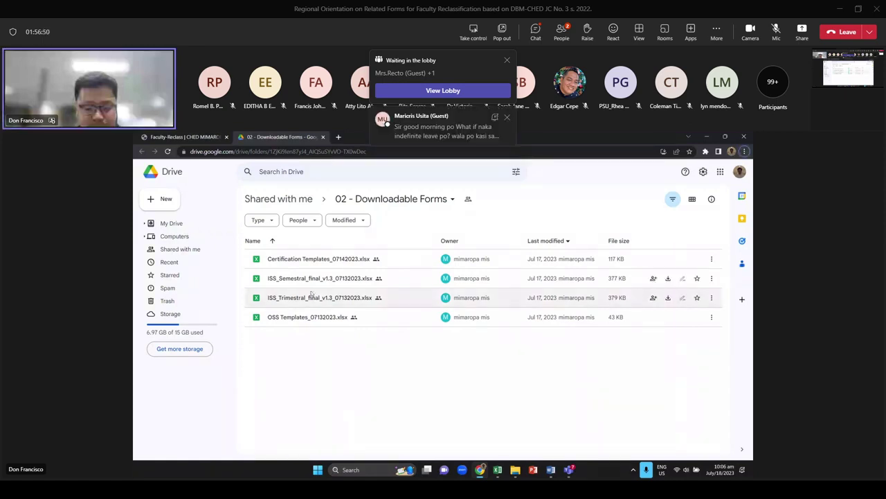
{"action": "left_click", "coordinate": [277, 260]}
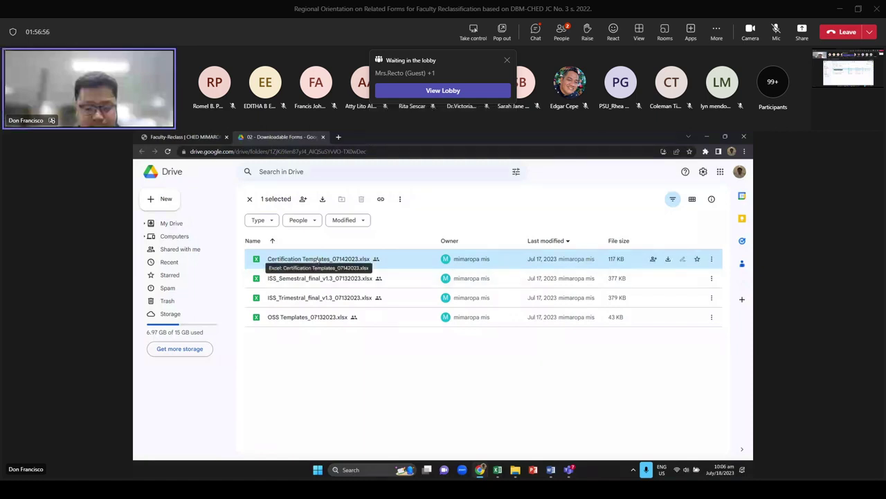
{"action": "right_click", "coordinate": [317, 257]}
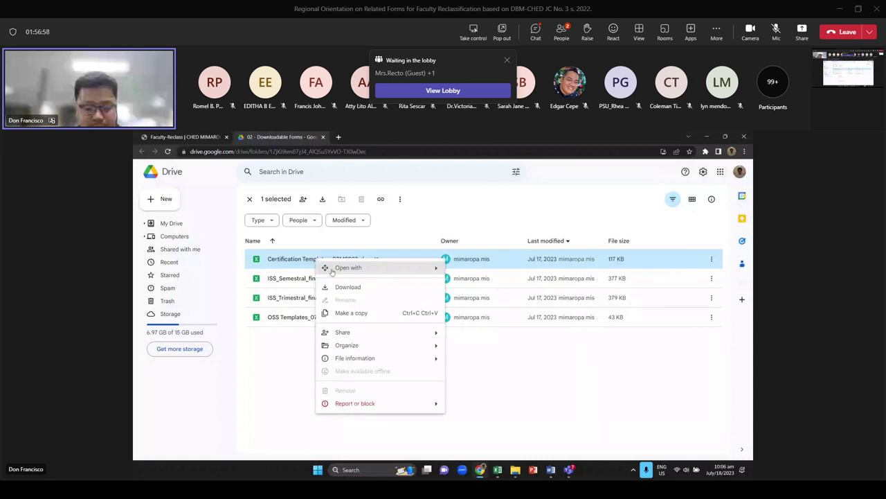
{"action": "mouse_move", "coordinate": [374, 332]}
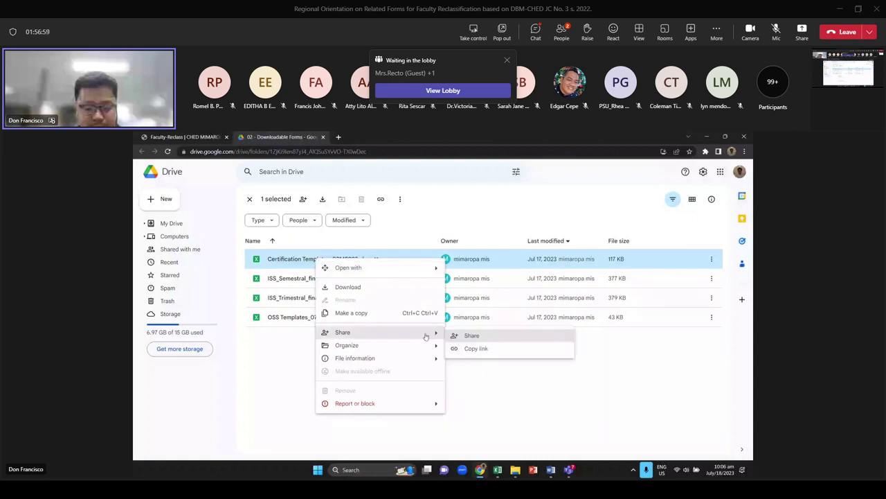
{"action": "left_click", "coordinate": [476, 349]}
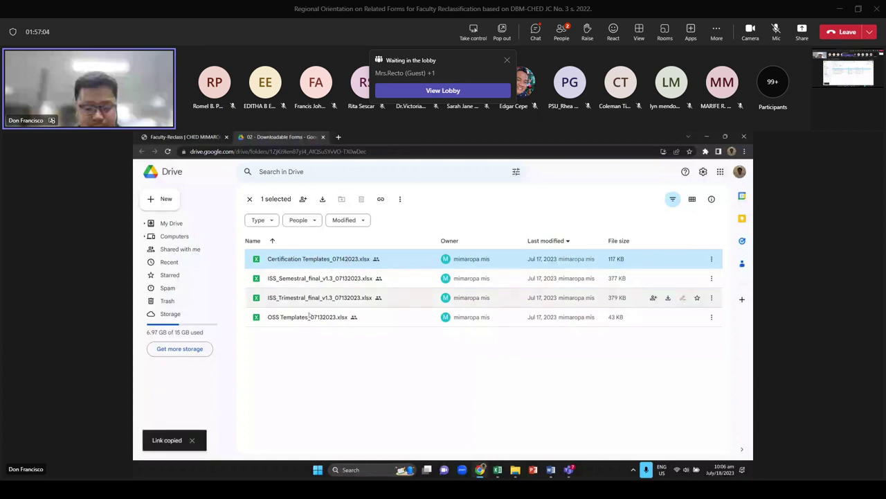
{"action": "right_click", "coordinate": [318, 261]}
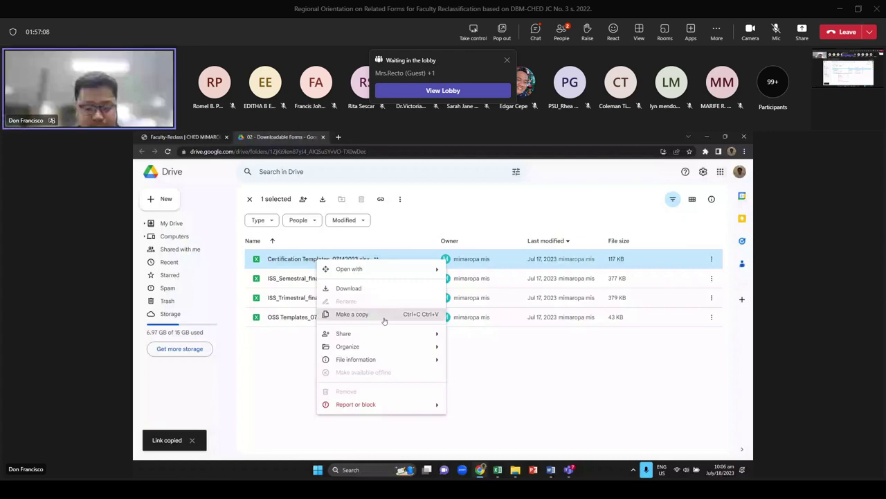
{"action": "mouse_move", "coordinate": [416, 334]}
{"action": "left_click", "coordinate": [487, 350]}
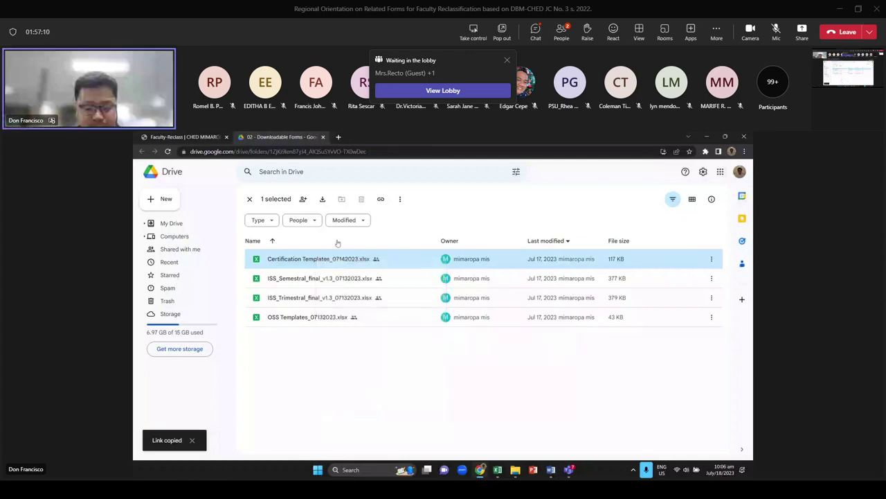
{"action": "key", "text": "alt+Tab"}
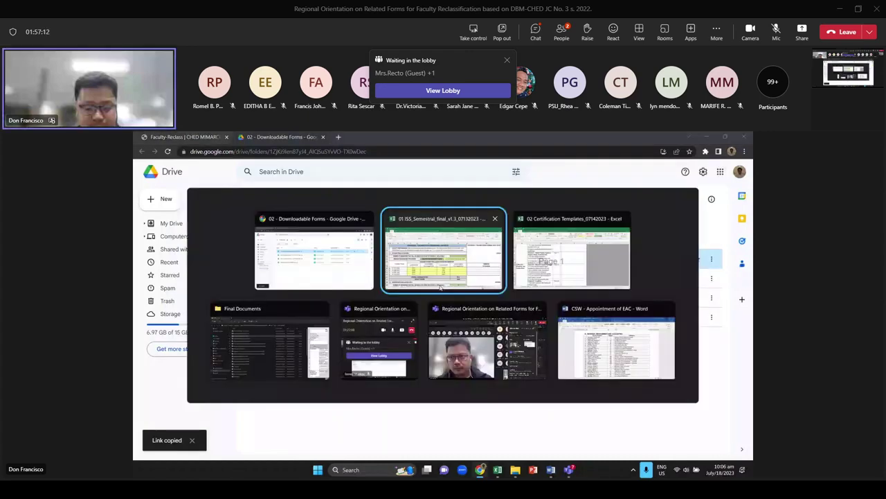
Paste the copied Drive link into cell H20 as AY 2019-2020 1st-semester evidence
{"action": "left_click", "coordinate": [441, 288]}
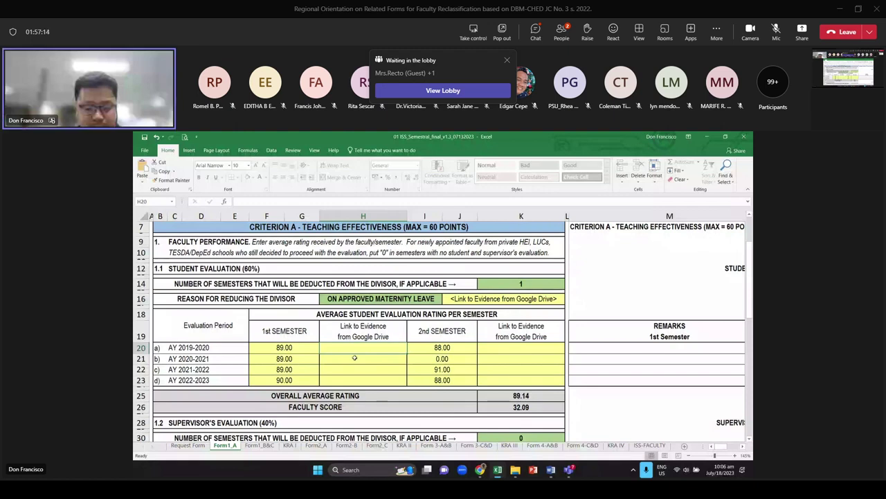
{"action": "key", "text": "F2"}
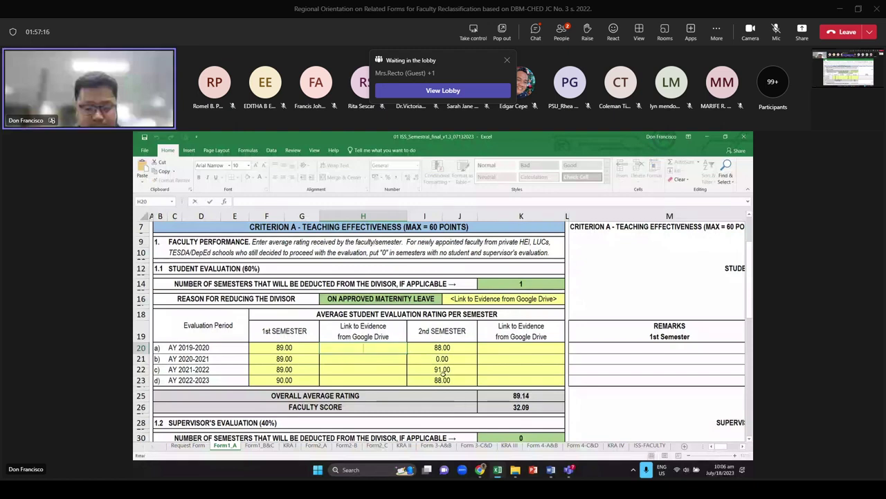
{"action": "key", "text": "ctrl+v"}
{"action": "key", "text": "Return"}
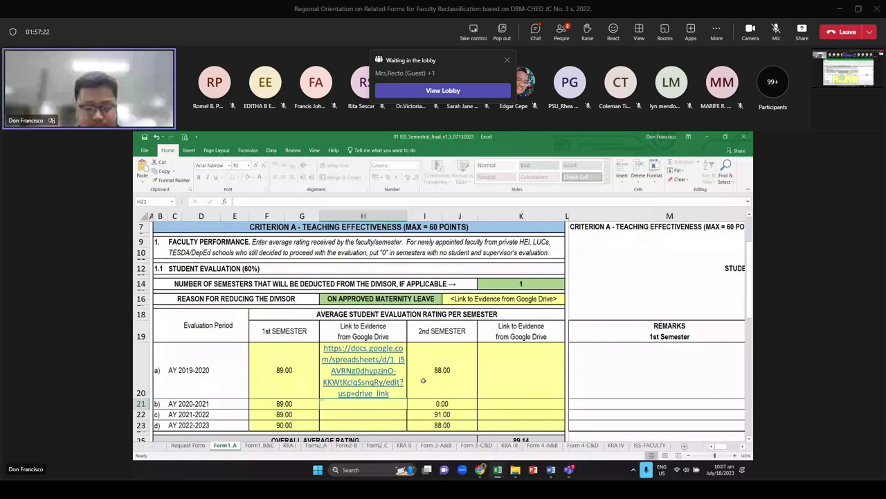
Copy the H20 link and paste it into a new browser tab's address bar
{"action": "left_click", "coordinate": [287, 372]}
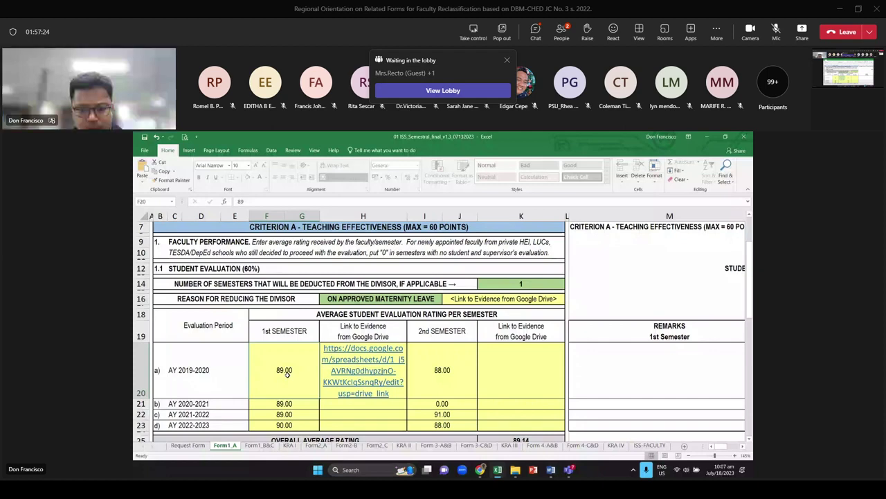
{"action": "key", "text": "Right"}
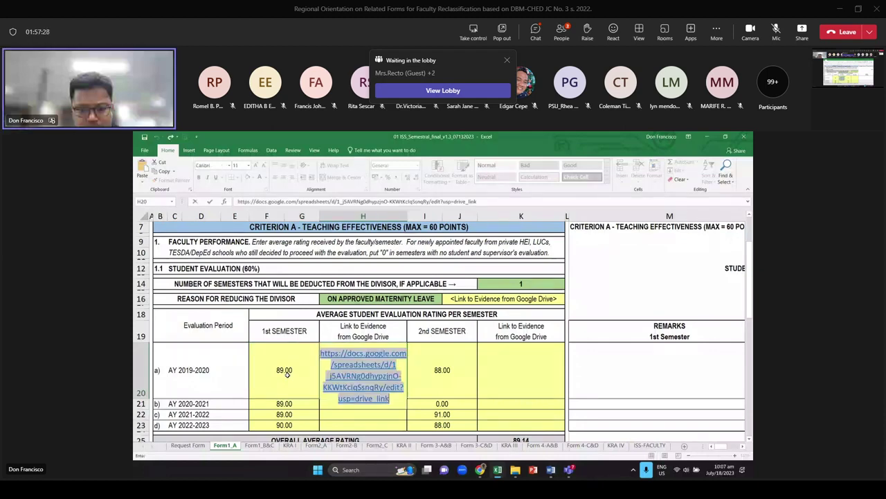
{"action": "key", "text": "alt+Tab"}
{"action": "left_click", "coordinate": [305, 152]}
{"action": "key", "text": "ctrl+v"}
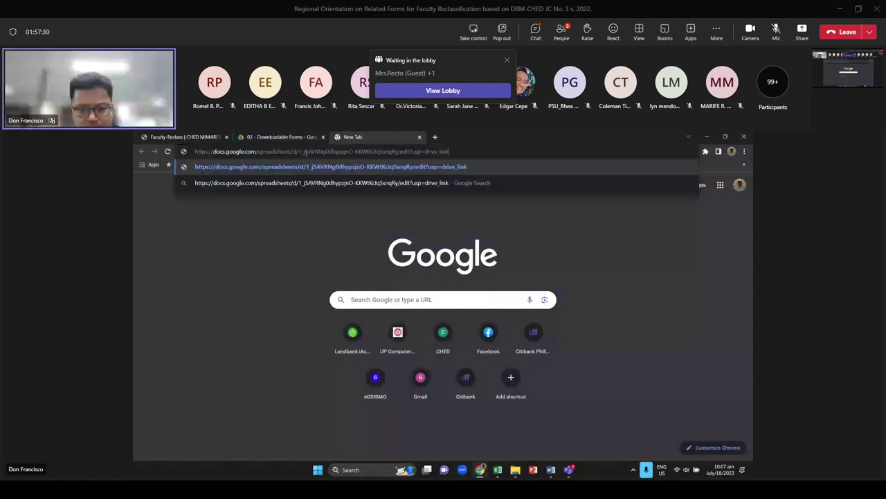
Load the link to confirm it opens Certification Templates_07142023, then return to Excel
{"action": "key", "text": "Return"}
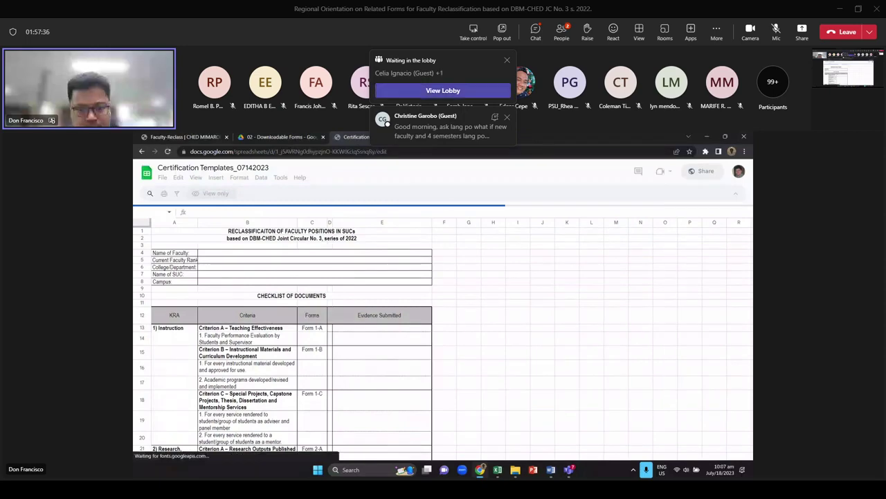
{"action": "key", "text": "alt+Tab"}
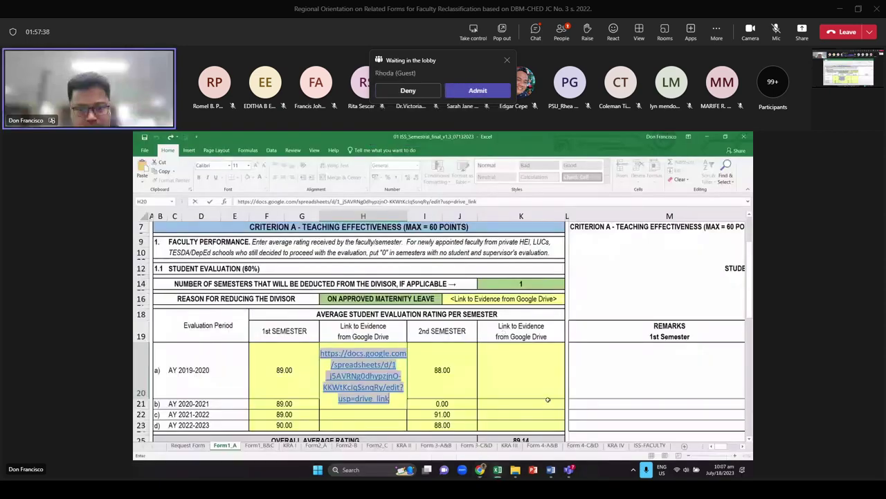
Remove the demo link from H20, then highlight evidence cells K20:K23 and H20:H23
{"action": "left_click", "coordinate": [547, 401]}
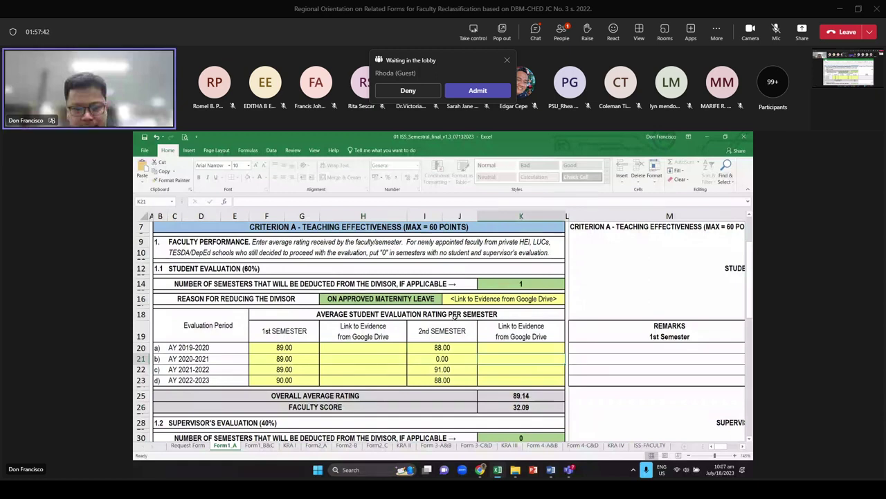
{"action": "scroll", "coordinate": [416, 318], "scroll_direction": "down", "scroll_amount": 1}
{"action": "left_click", "coordinate": [355, 327]}
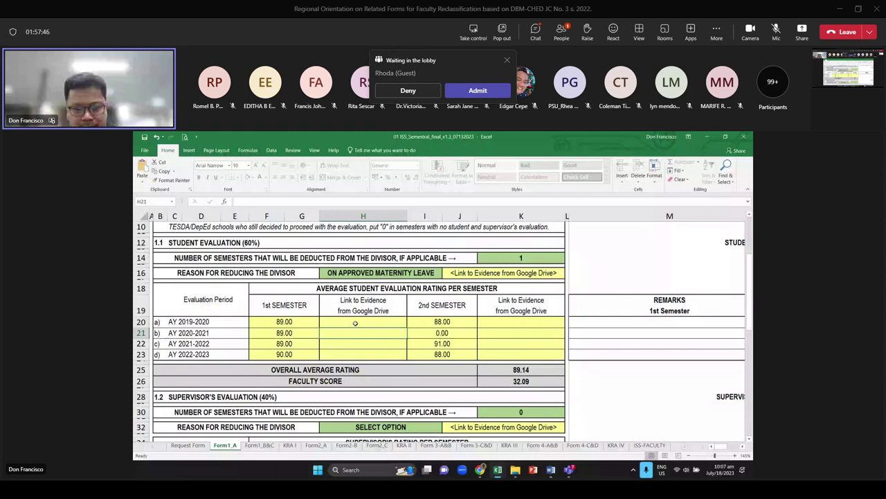
{"action": "left_click", "coordinate": [504, 325]}
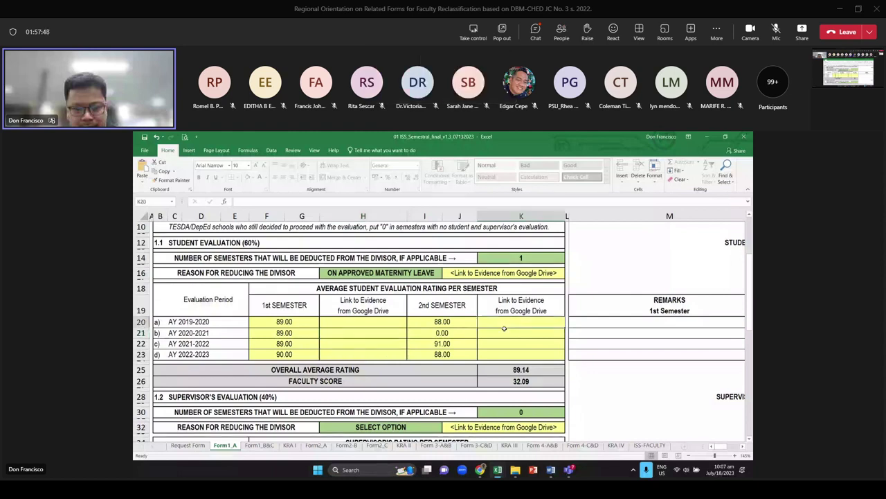
{"action": "left_click_drag", "start_coordinate": [504, 328], "coordinate": [506, 354]}
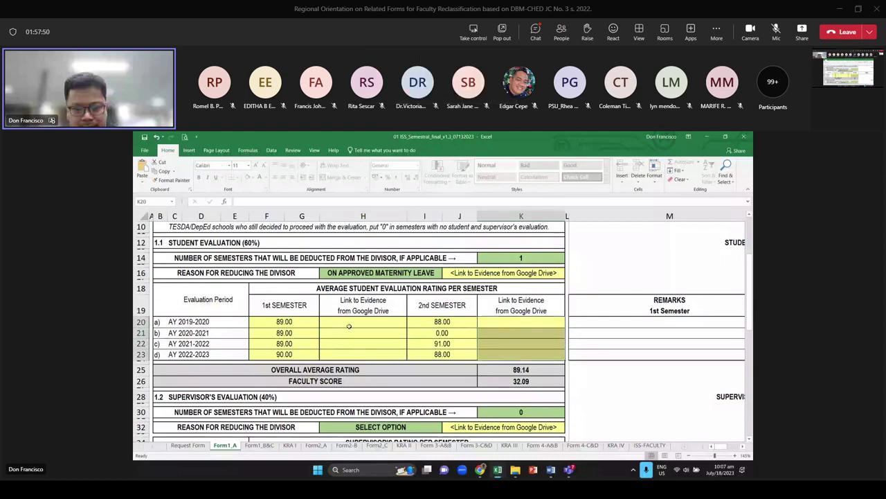
{"action": "left_click", "coordinate": [360, 325]}
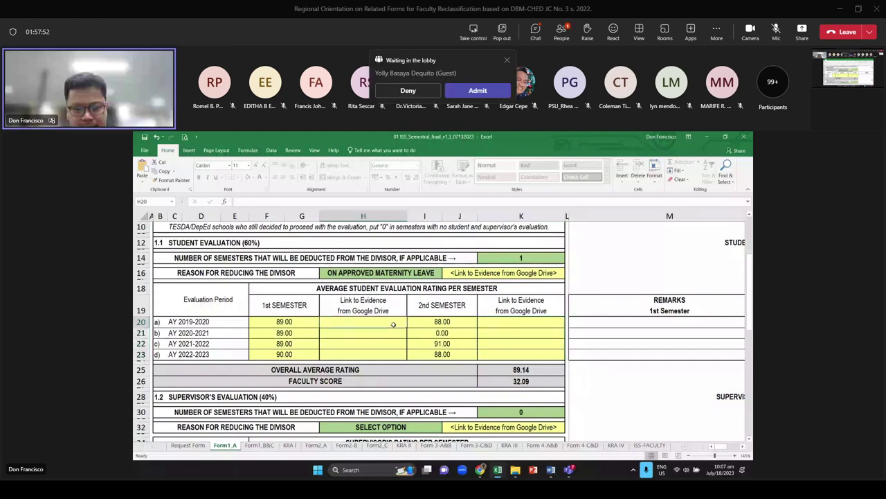
{"action": "mouse_move", "coordinate": [377, 323]}
{"action": "left_mouse_down"}
{"action": "mouse_move", "coordinate": [359, 321]}
{"action": "mouse_move", "coordinate": [364, 329]}
{"action": "left_mouse_up"}
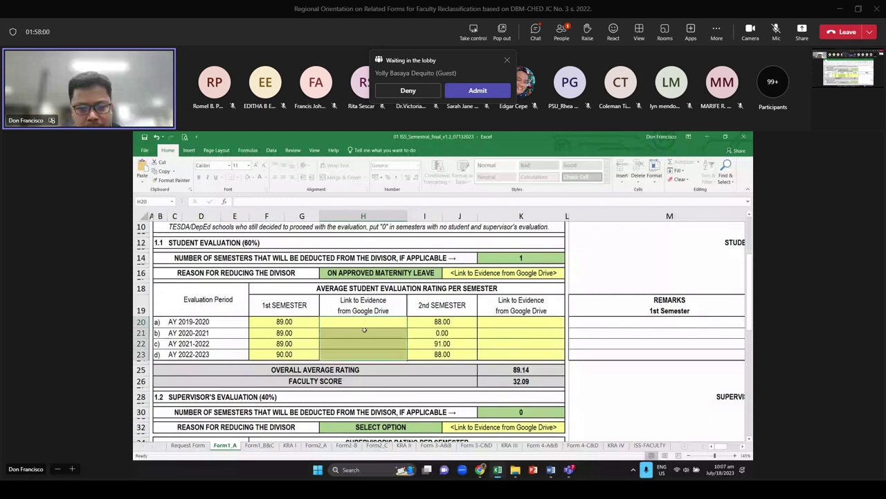
{"action": "left_click", "coordinate": [412, 334]}
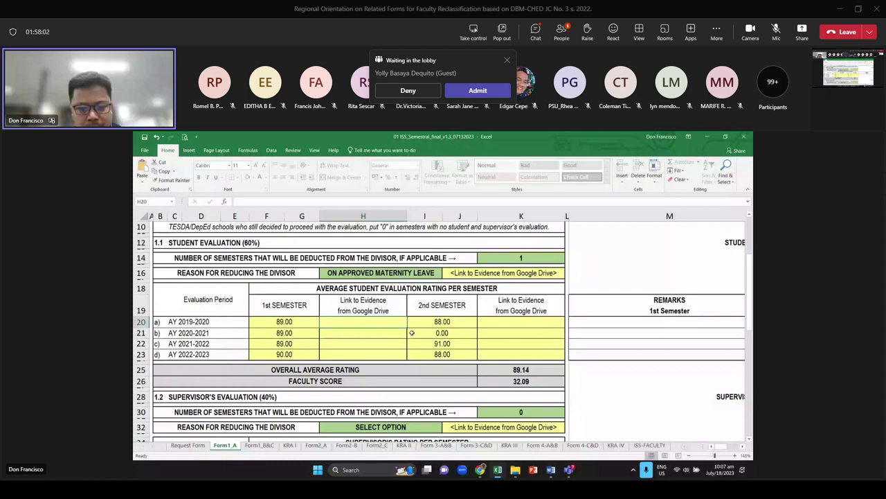
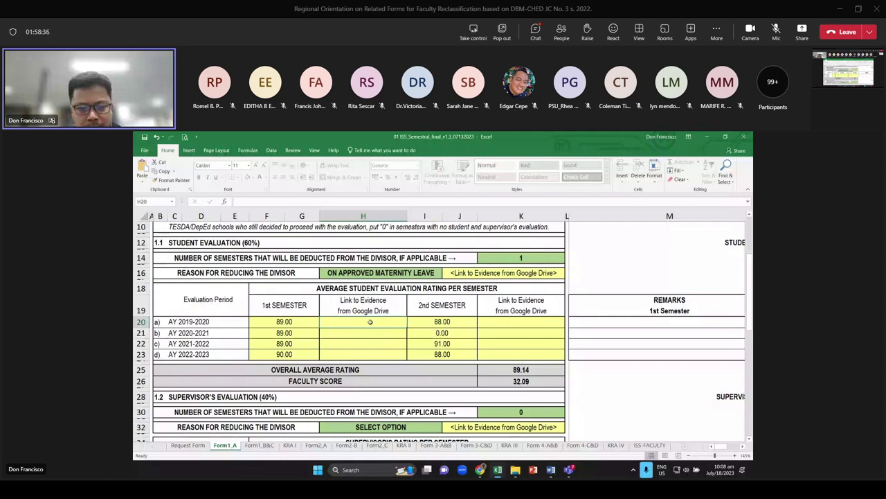
Set the student divisor reason in H16 to ON APPROVED STUDY LEAVE
{"action": "key", "text": "Down"}
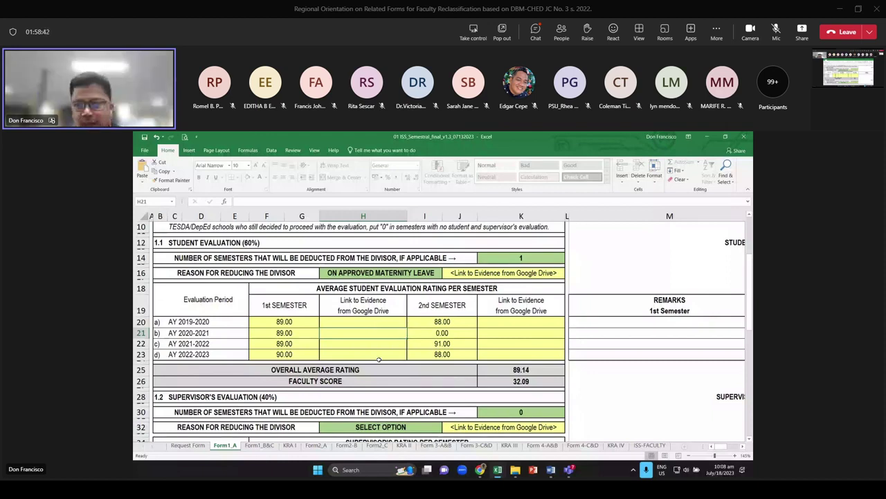
{"action": "left_click", "coordinate": [377, 320]}
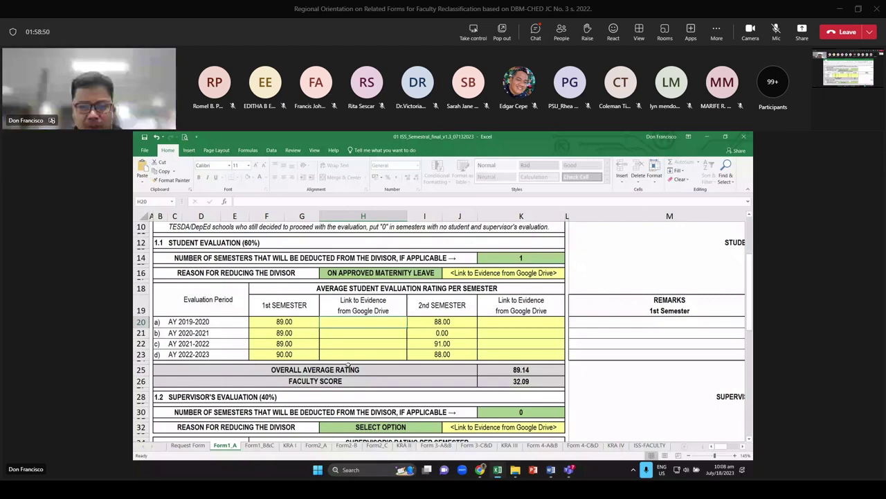
{"action": "scroll", "coordinate": [410, 321], "scroll_direction": "down", "scroll_amount": 2}
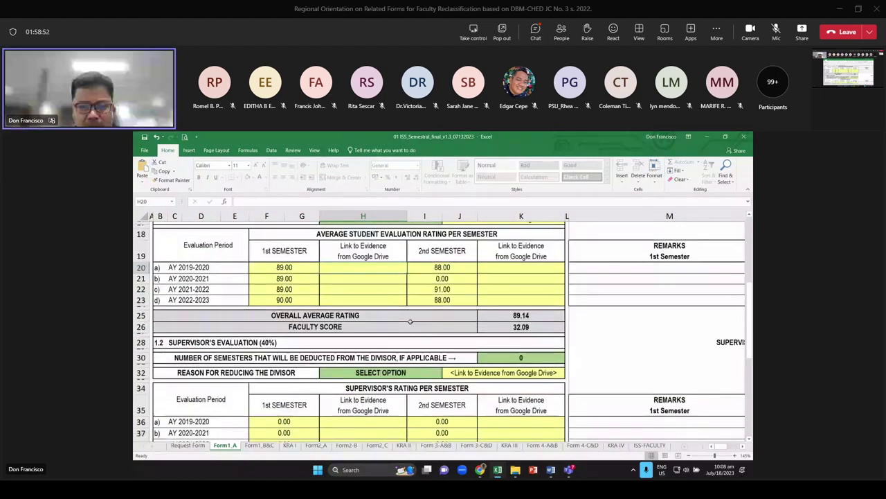
{"action": "scroll", "coordinate": [410, 322], "scroll_direction": "down", "scroll_amount": 2}
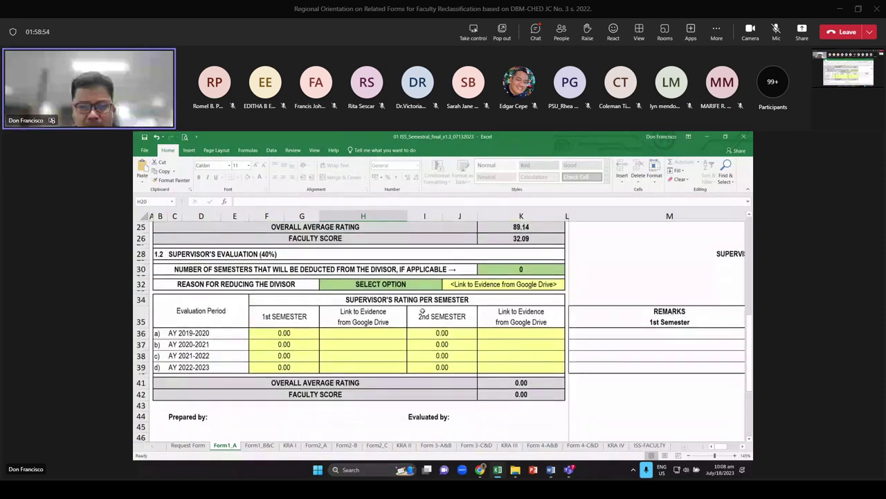
{"action": "scroll", "coordinate": [422, 312], "scroll_direction": "up", "scroll_amount": 3}
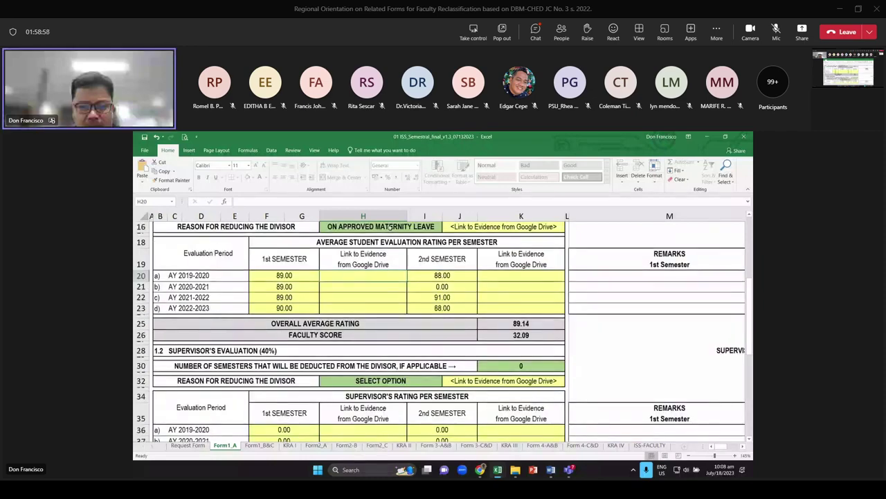
{"action": "scroll", "coordinate": [390, 227], "scroll_direction": "up", "scroll_amount": 2}
{"action": "left_click", "coordinate": [437, 273]}
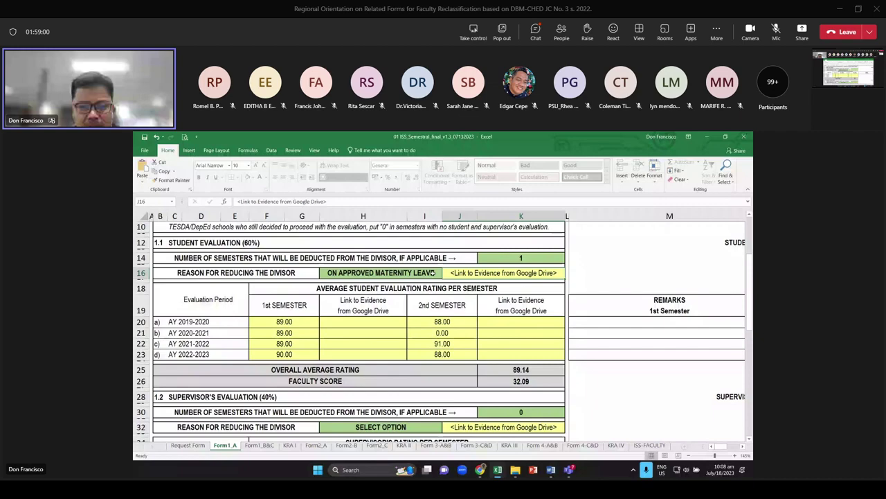
{"action": "left_click", "coordinate": [435, 273]}
{"action": "left_click", "coordinate": [355, 298]}
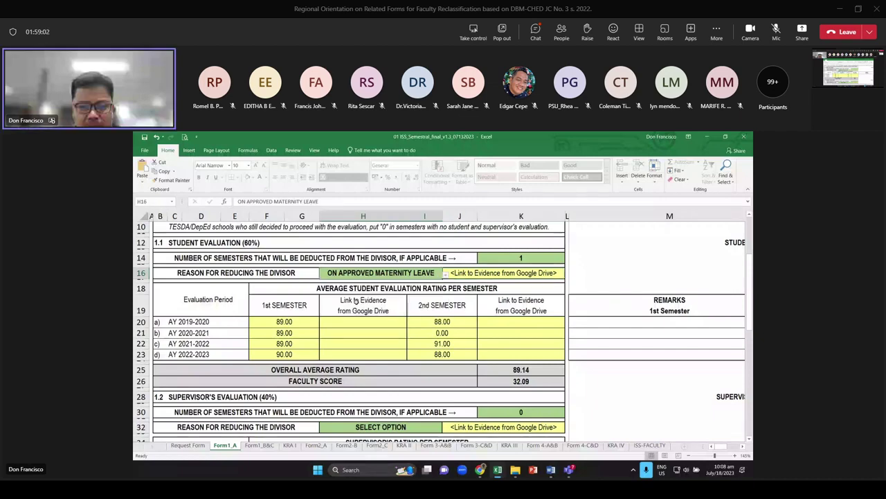
Set the supervisor divisor reason in H32 to ON APPROVED STUDY LEAVE, giving 1 deducted semester
{"action": "scroll", "coordinate": [354, 300], "scroll_direction": "down", "scroll_amount": 2}
{"action": "left_click", "coordinate": [425, 383]}
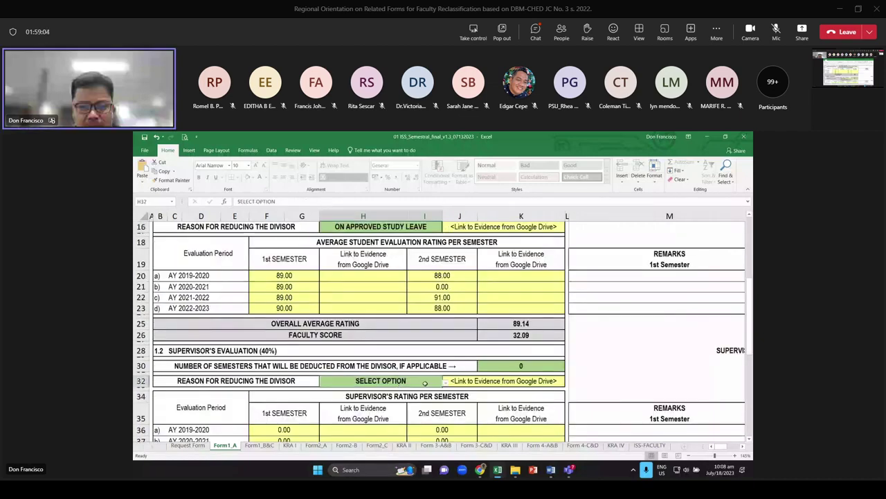
{"action": "left_click", "coordinate": [425, 382]}
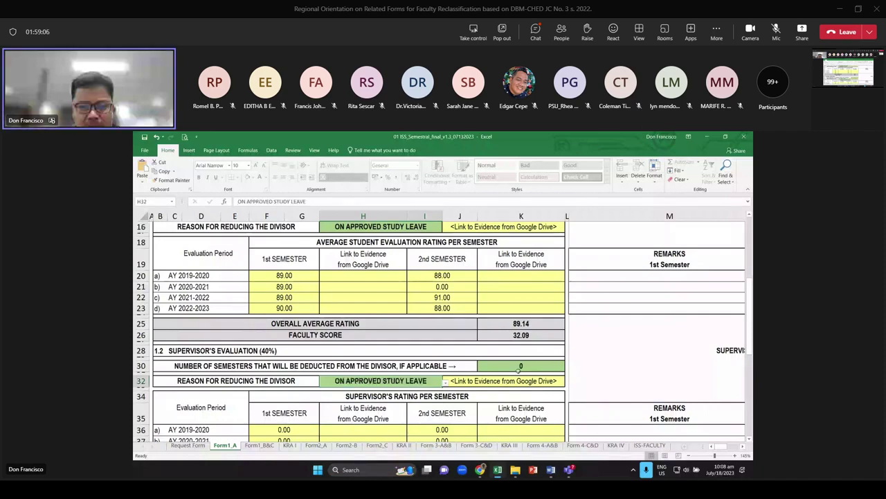
{"action": "scroll", "coordinate": [518, 369], "scroll_direction": "up", "scroll_amount": 1}
{"action": "key", "text": "Tab"}
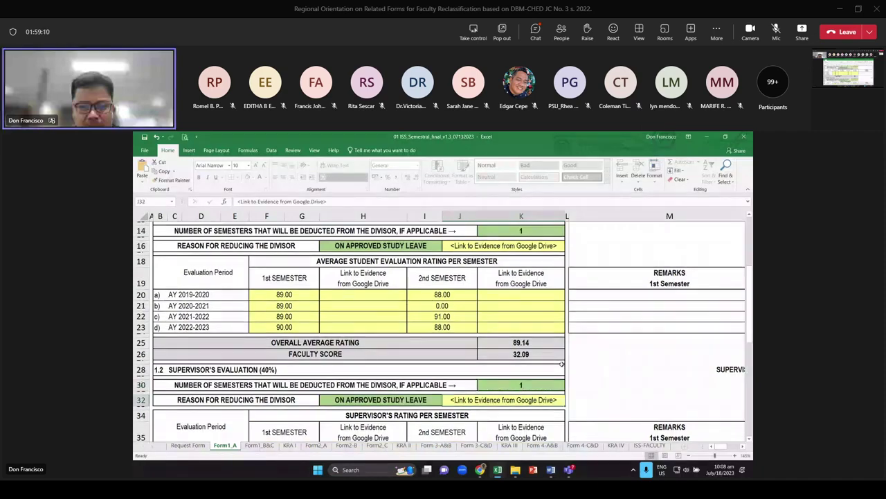
{"action": "scroll", "coordinate": [490, 345], "scroll_direction": "up", "scroll_amount": 1}
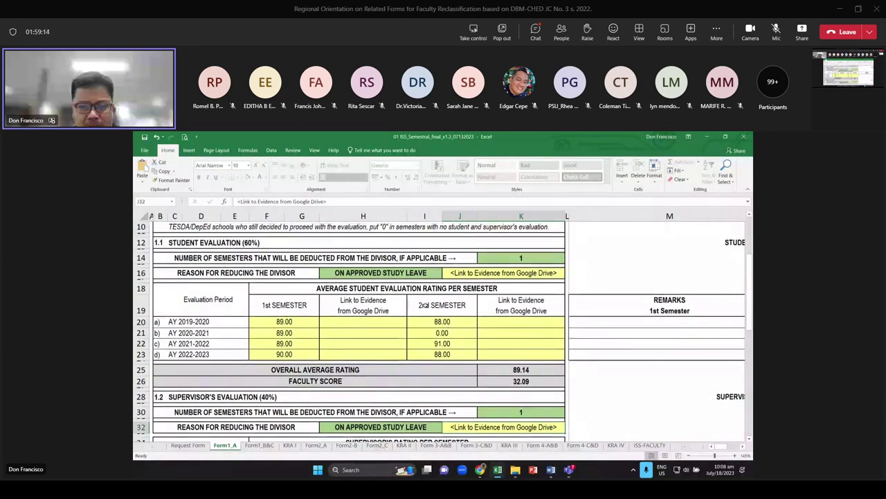
Change the student divisor reason in H16 to ON APPROVED MATERNITY LEAVE
{"action": "left_click", "coordinate": [381, 273]}
{"action": "left_click", "coordinate": [445, 275]}
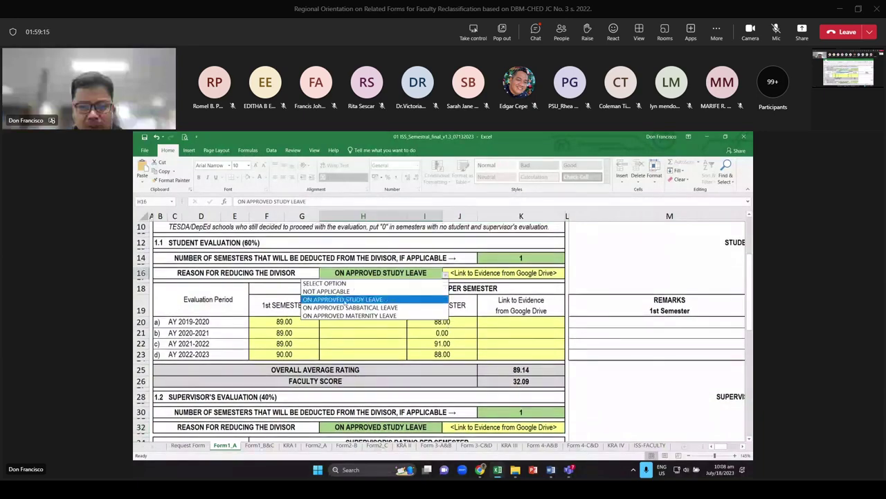
{"action": "left_click", "coordinate": [350, 315]}
Set the supervisor divisor reason to NOT APPLICABLE and enter 0 semesters deducted in K30
{"action": "scroll", "coordinate": [440, 306], "scroll_direction": "down", "scroll_amount": 2}
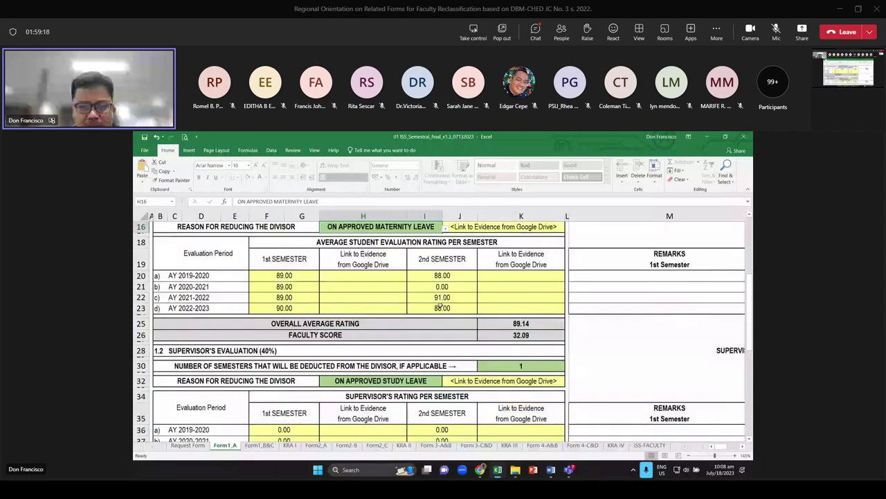
{"action": "left_click", "coordinate": [416, 381]}
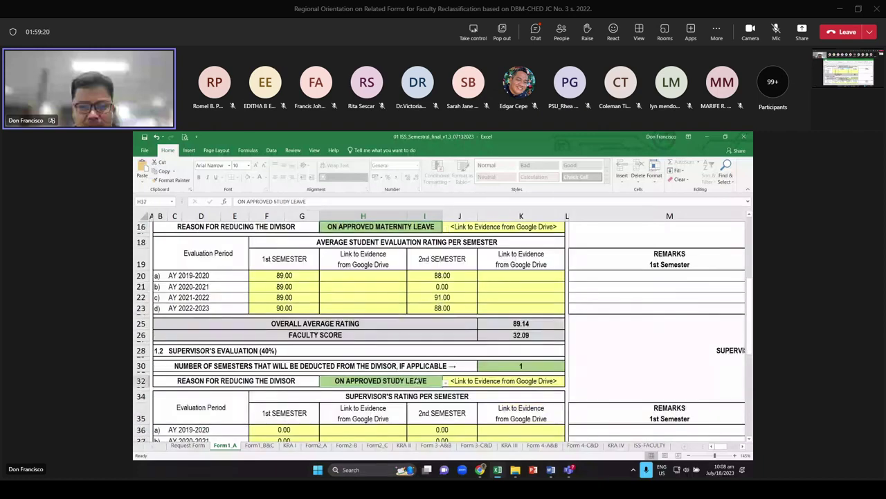
{"action": "left_click", "coordinate": [446, 381]}
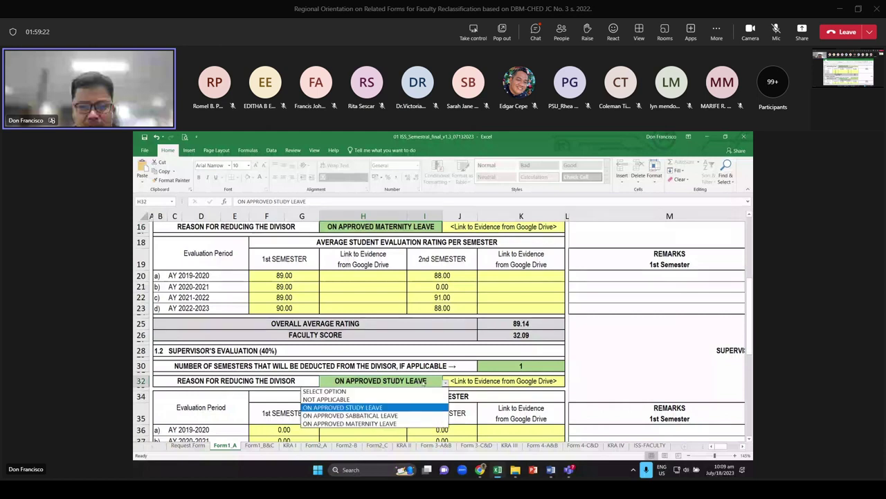
{"action": "left_click", "coordinate": [339, 399]}
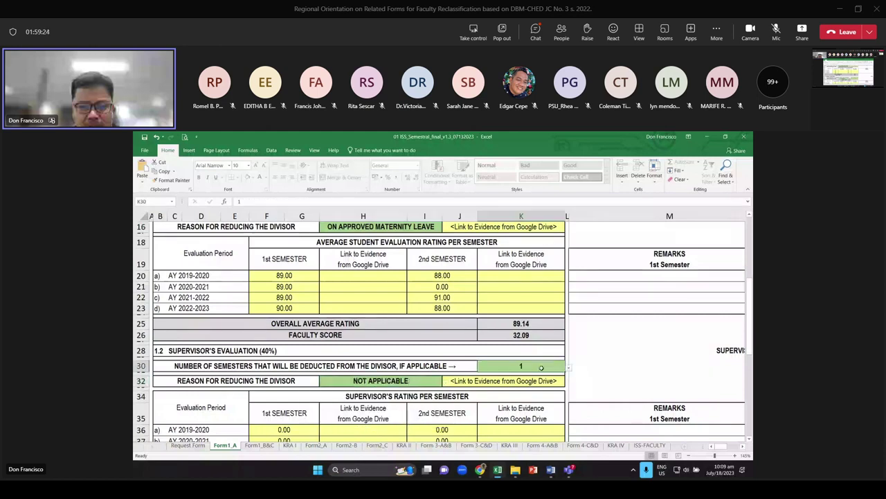
{"action": "left_click", "coordinate": [541, 368]}
{"action": "type", "text": "0"}
{"action": "key", "text": "Return"}
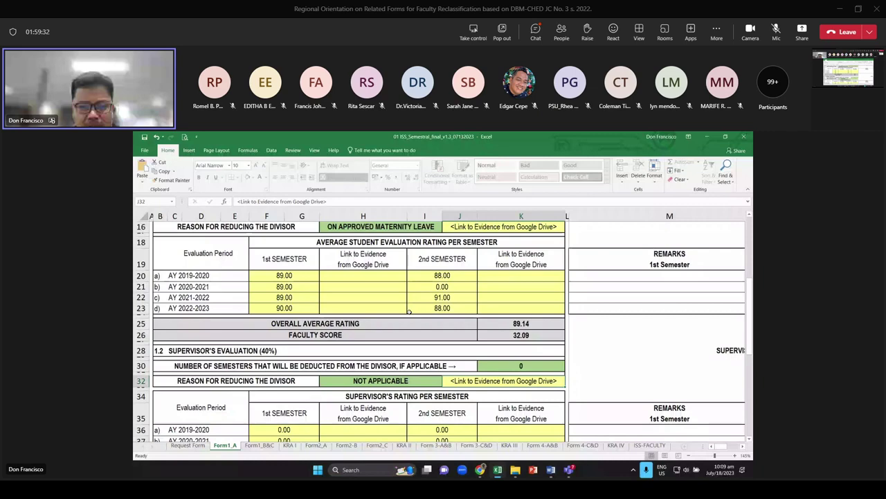
{"action": "scroll", "coordinate": [408, 311], "scroll_direction": "down", "scroll_amount": 2}
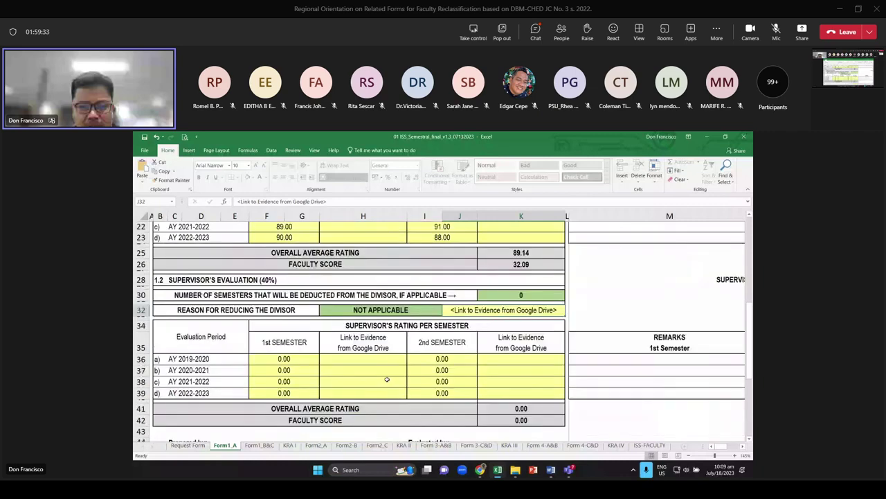
Enter first-semester supervisor ratings 85, 95, 87 and 89 in F36:F39
{"action": "left_click", "coordinate": [317, 359]}
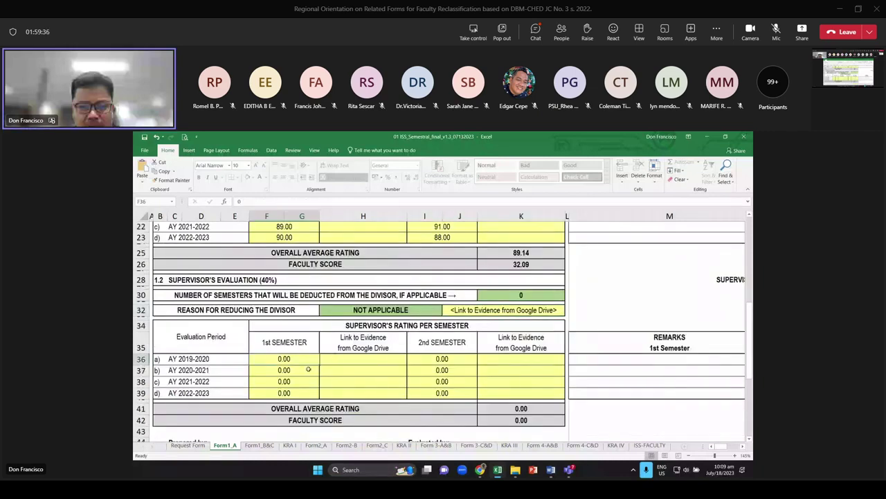
{"action": "type", "text": "85"}
{"action": "key", "text": "Return"}
{"action": "type", "text": "95"}
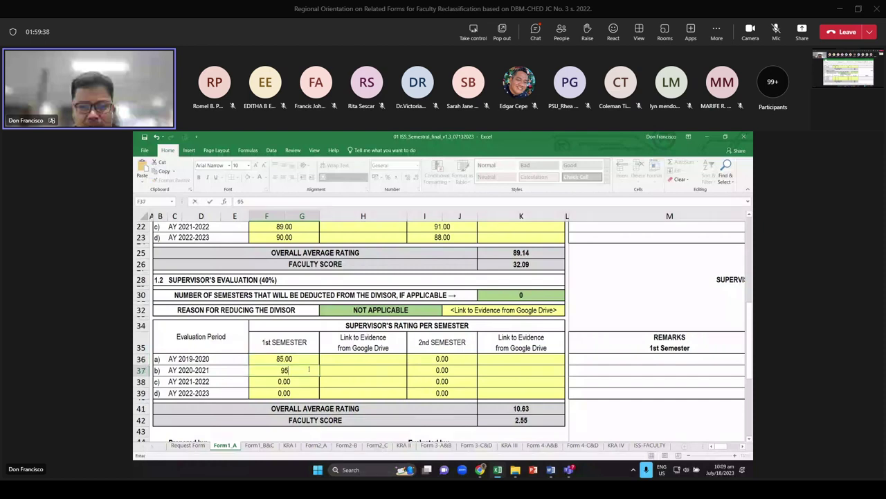
{"action": "key", "text": "Return"}
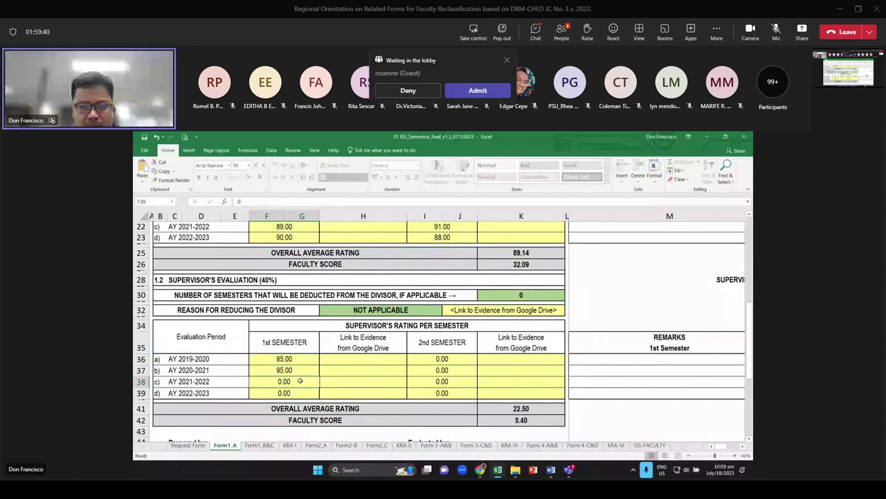
{"action": "type", "text": "87"}
{"action": "key", "text": "Return"}
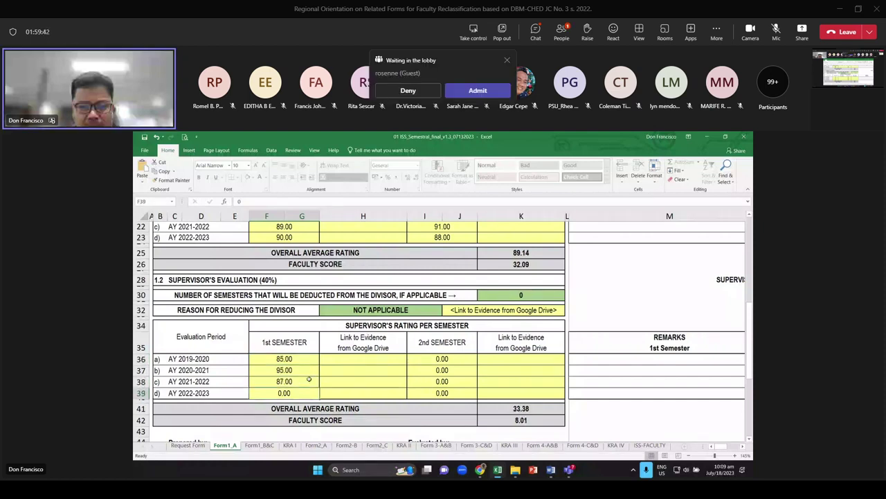
{"action": "type", "text": "89"}
{"action": "key", "text": "Return"}
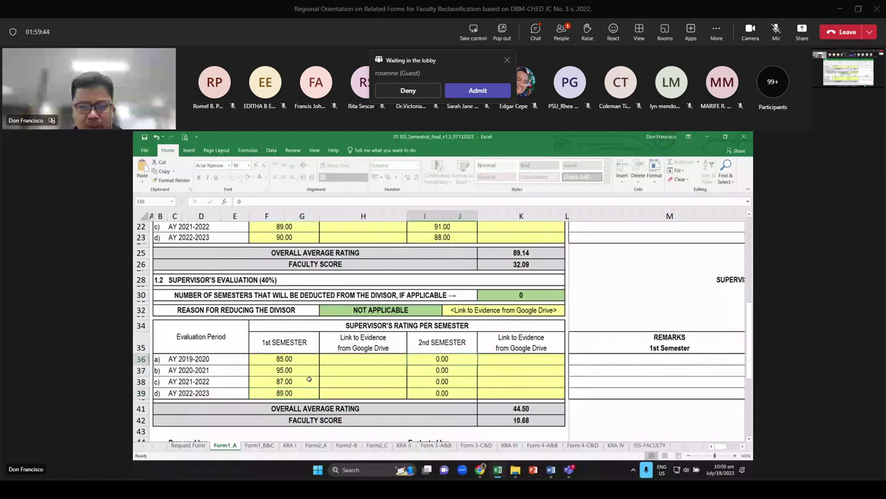
Enter second-semester supervisor ratings 85, 89, 97 and 85 in I36:I39, averaging 89.00
{"action": "type", "text": "85"}
{"action": "key", "text": "Return"}
{"action": "type", "text": "8"}
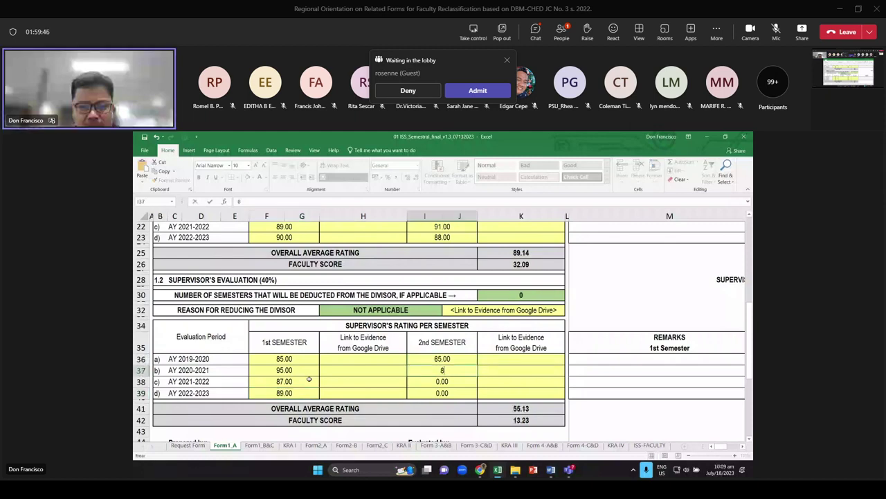
{"action": "type", "text": "9"}
{"action": "key", "text": "Return"}
{"action": "type", "text": "97"}
{"action": "key", "text": "Return"}
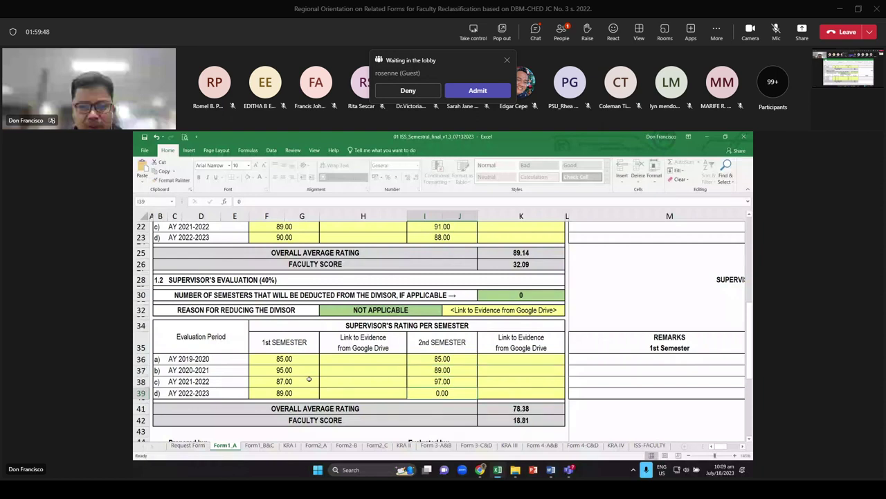
{"action": "type", "text": "85"}
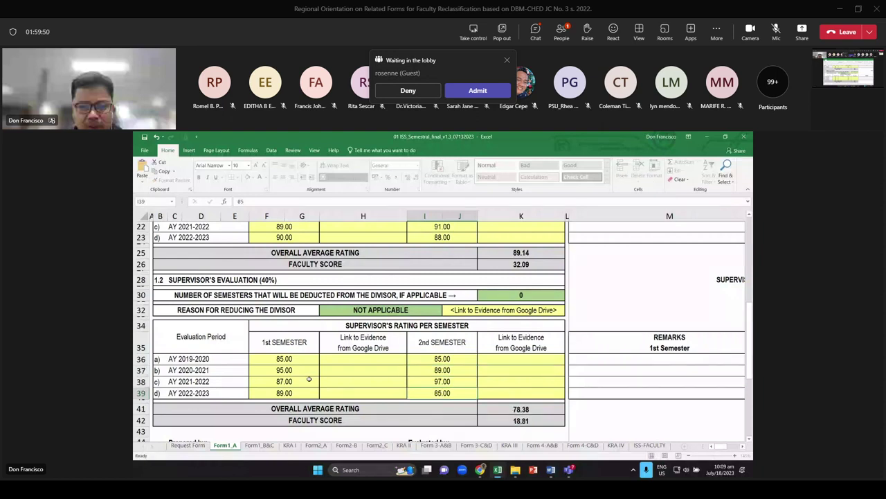
{"action": "key", "text": "Return"}
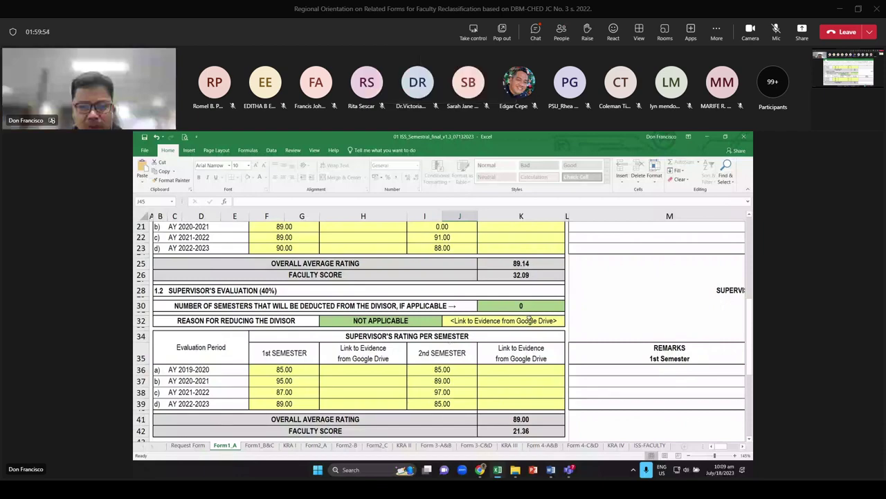
{"action": "scroll", "coordinate": [390, 313], "scroll_direction": "up", "scroll_amount": 2}
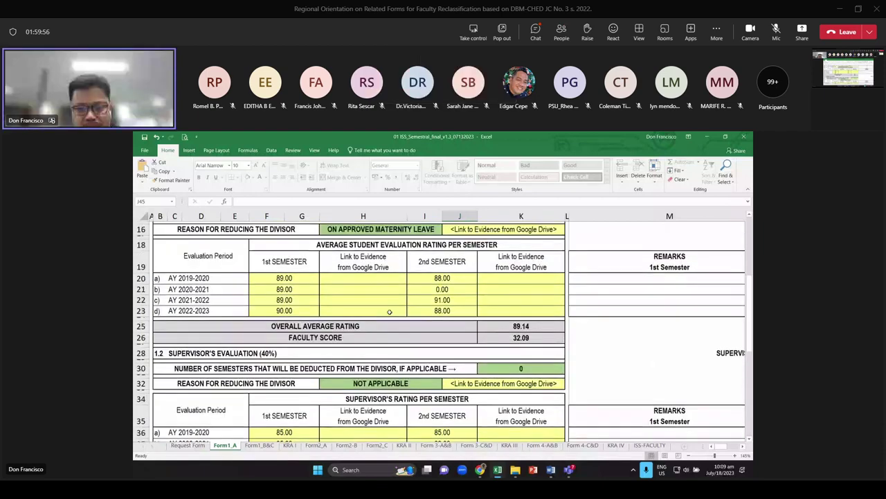
{"action": "scroll", "coordinate": [390, 313], "scroll_direction": "down", "scroll_amount": 3}
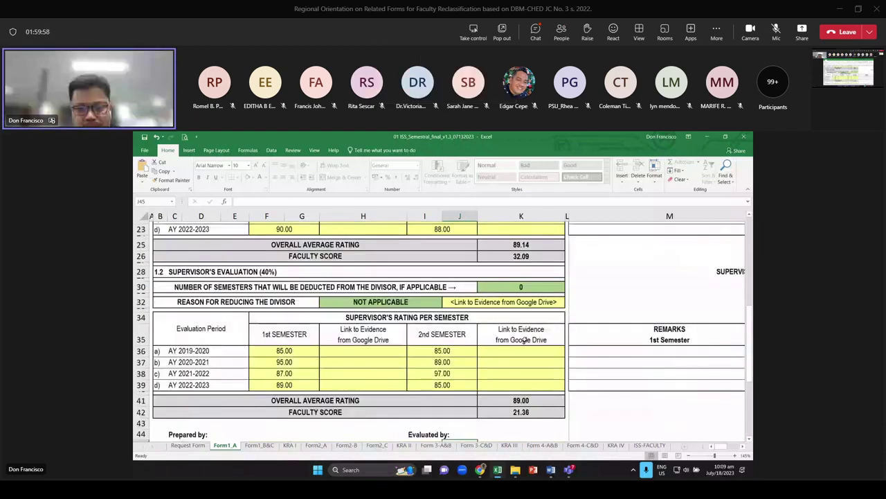
{"action": "scroll", "coordinate": [524, 340], "scroll_direction": "down", "scroll_amount": 1}
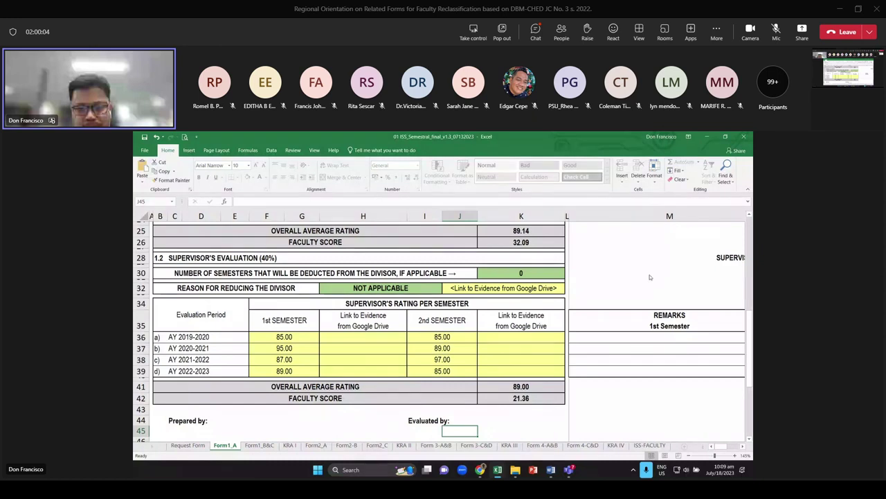
{"action": "left_click", "coordinate": [288, 446]}
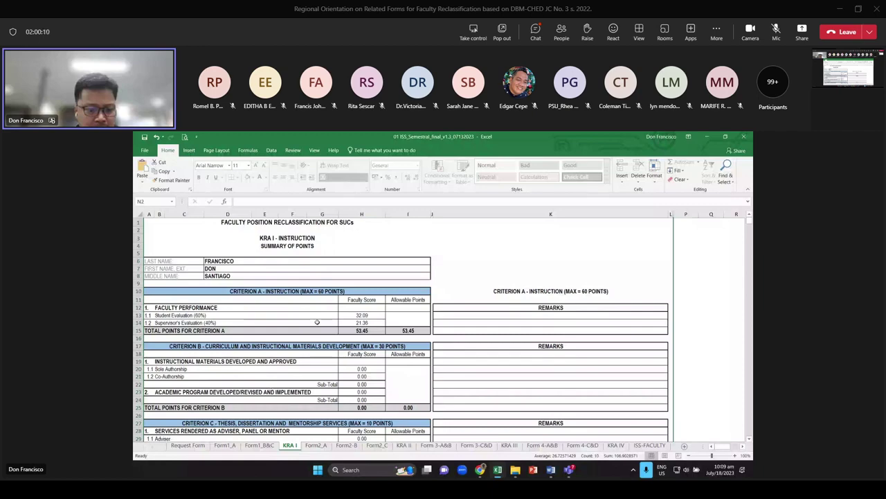
{"action": "left_click", "coordinate": [351, 315]}
{"action": "scroll", "coordinate": [349, 313], "scroll_direction": "up", "scroll_amount": 1}
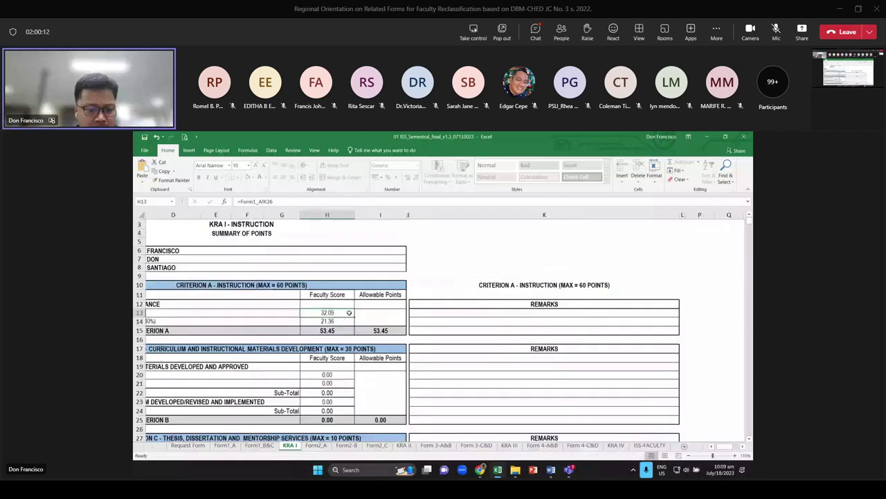
{"action": "scroll", "coordinate": [349, 312], "scroll_direction": "up", "scroll_amount": 1}
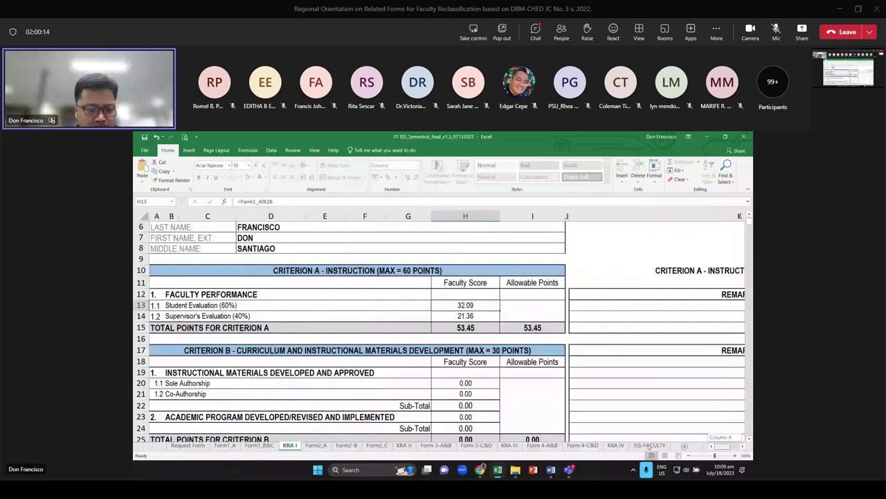
{"action": "left_click", "coordinate": [323, 318]}
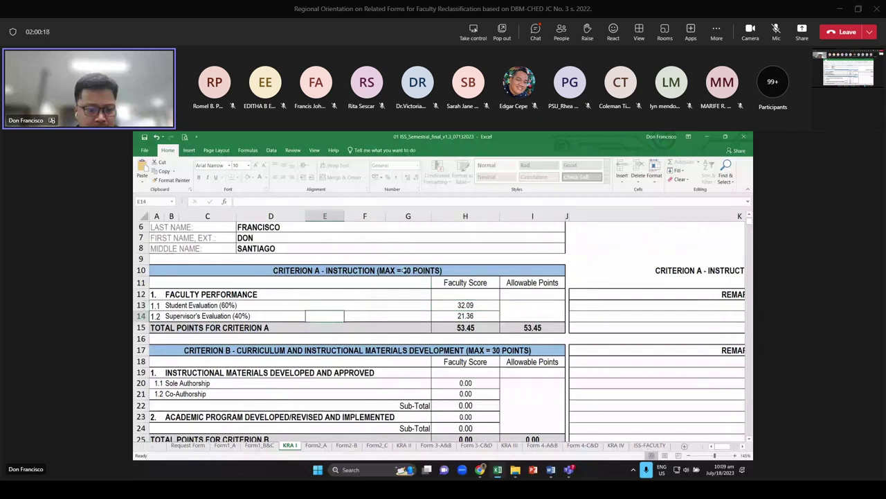
{"action": "left_click", "coordinate": [405, 270]}
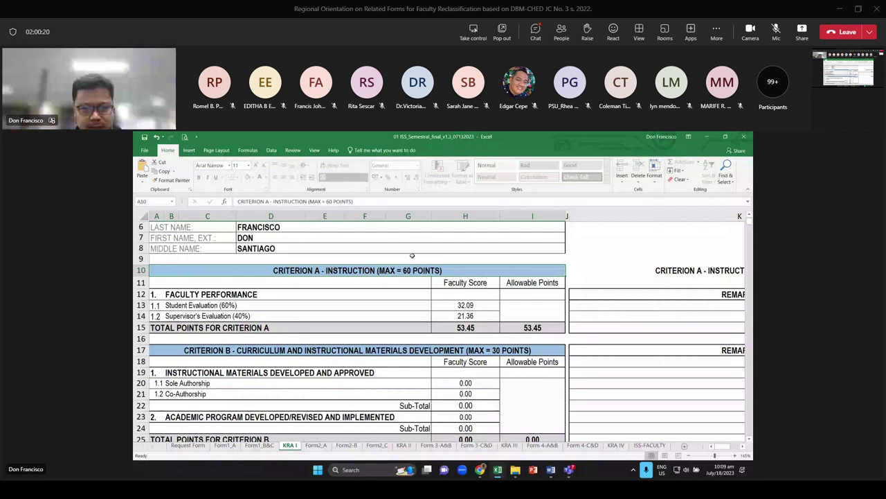
{"action": "left_click", "coordinate": [473, 328]}
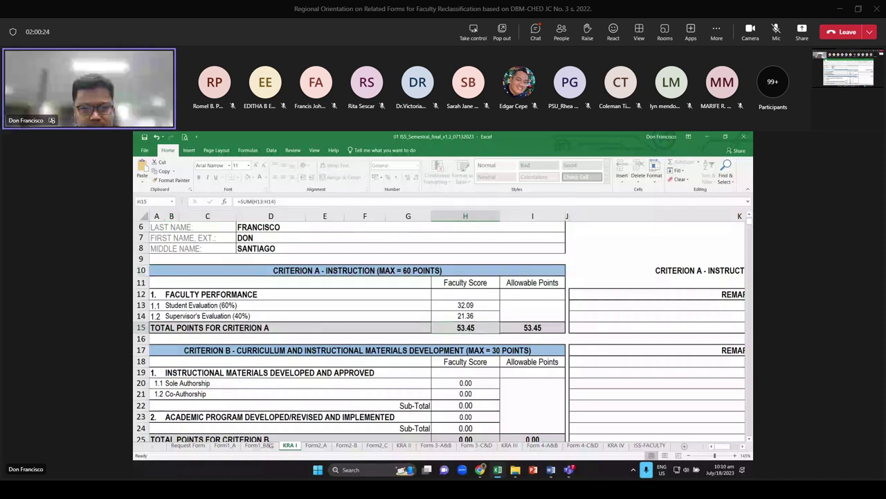
Switch to Form1_A and review the student and supervisor rating tables and remarks columns
{"action": "left_click", "coordinate": [220, 446]}
{"action": "scroll", "coordinate": [717, 305], "scroll_direction": "down", "scroll_amount": 1}
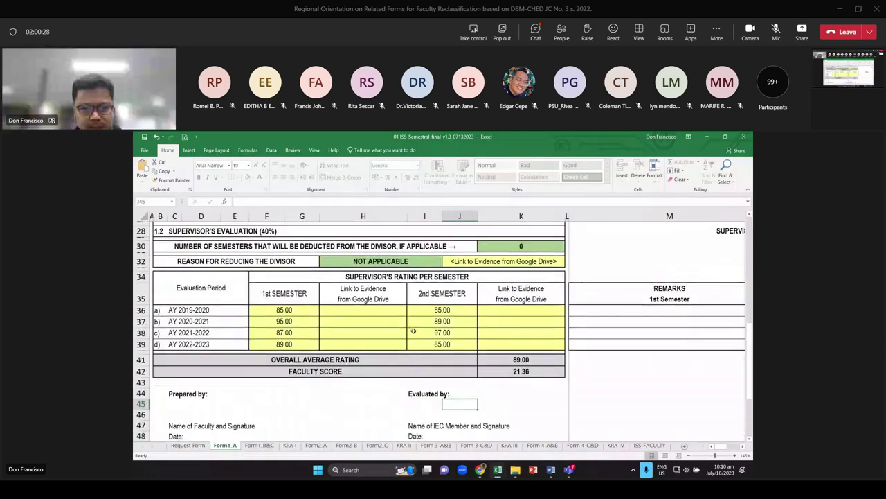
{"action": "scroll", "coordinate": [717, 305], "scroll_direction": "up", "scroll_amount": 1}
{"action": "scroll", "coordinate": [711, 280], "scroll_direction": "up", "scroll_amount": 4}
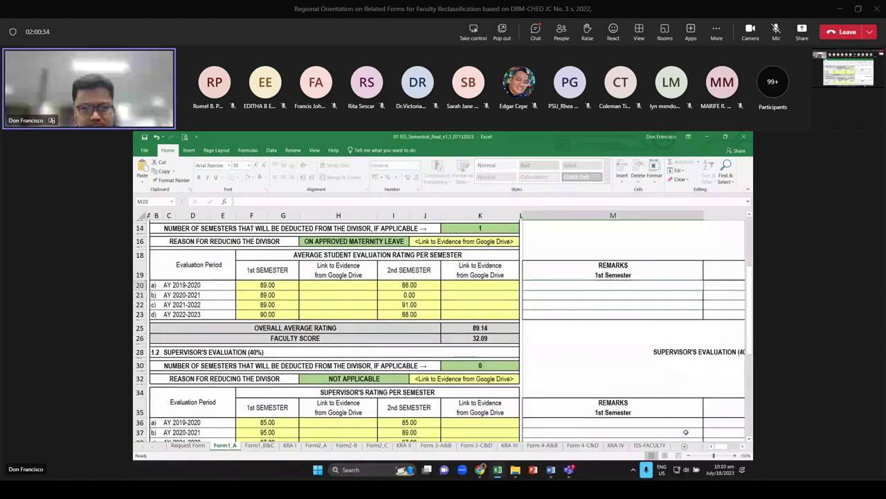
{"action": "scroll", "coordinate": [429, 333], "scroll_direction": "right", "scroll_amount": 6}
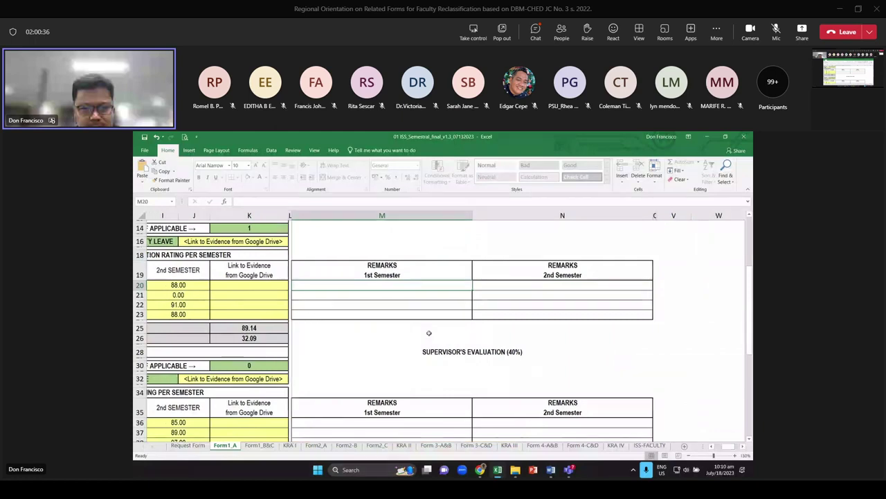
{"action": "scroll", "coordinate": [428, 333], "scroll_direction": "left", "scroll_amount": 6}
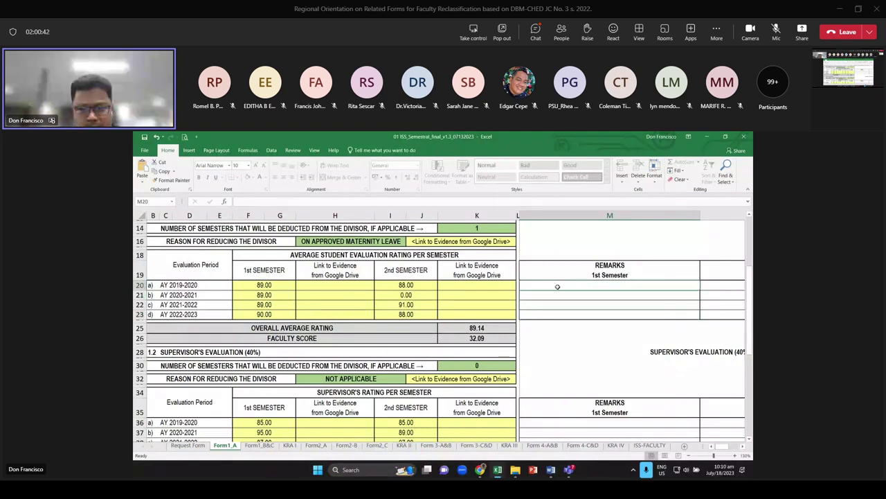
{"action": "key", "text": "Down"}
{"action": "key", "text": "Down"}
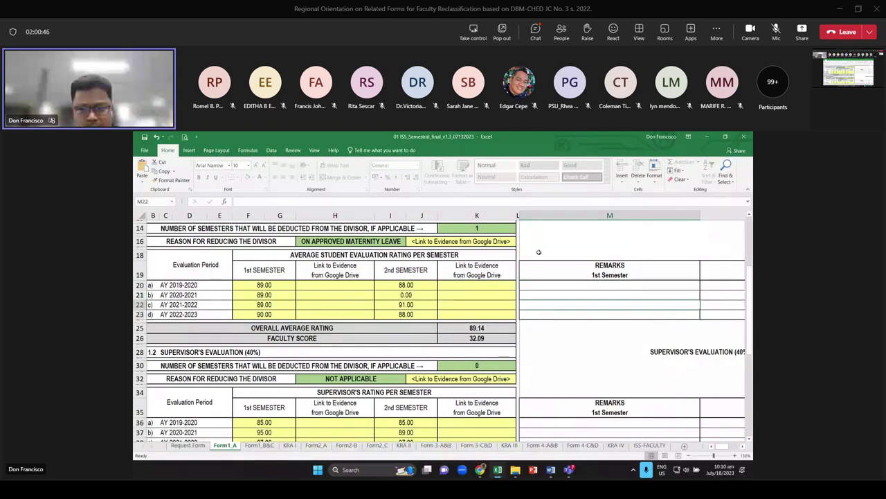
{"action": "scroll", "coordinate": [617, 317], "scroll_direction": "down", "scroll_amount": 3}
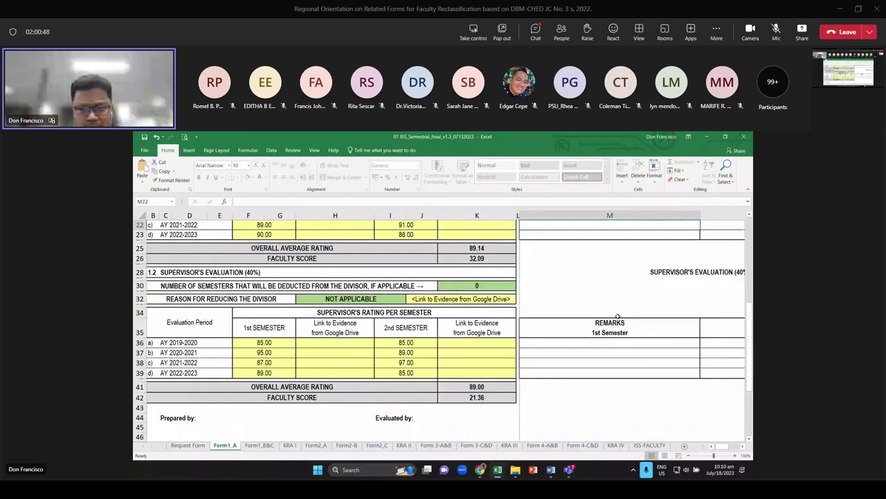
{"action": "scroll", "coordinate": [618, 316], "scroll_direction": "up", "scroll_amount": 3}
{"action": "scroll", "coordinate": [547, 273], "scroll_direction": "down", "scroll_amount": 2}
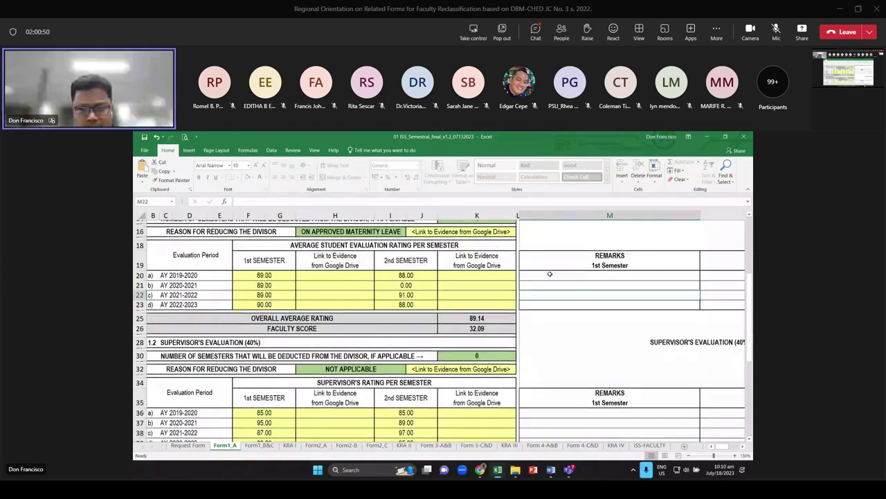
{"action": "scroll", "coordinate": [437, 260], "scroll_direction": "up", "scroll_amount": 5}
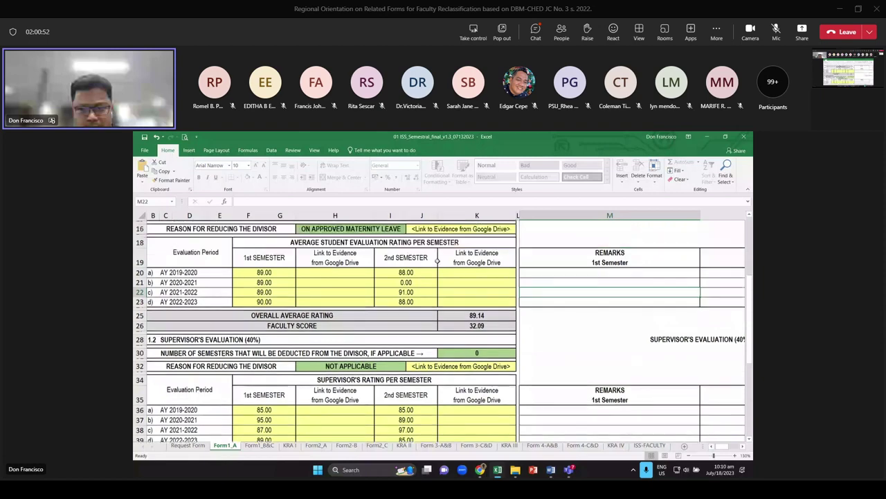
On Form1_B&C, reset item 3's material type in D14 to SELECT OPTION
{"action": "left_click", "coordinate": [257, 446]}
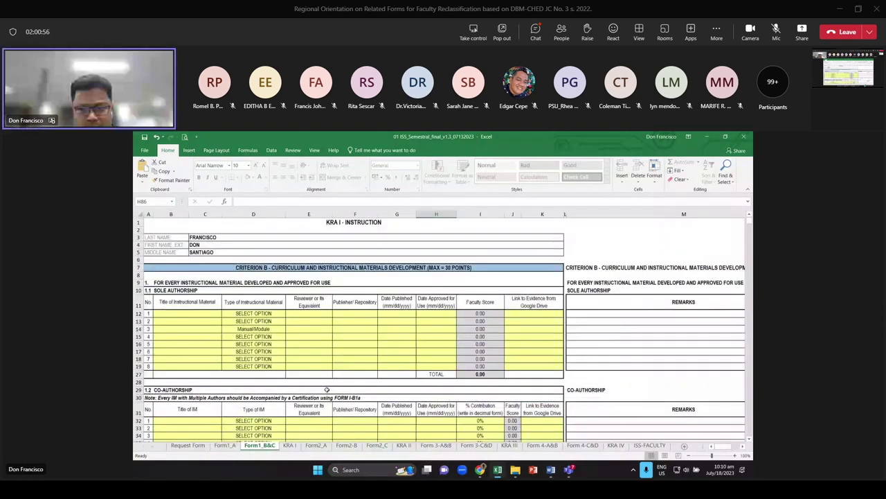
{"action": "scroll", "coordinate": [327, 390], "scroll_direction": "up", "scroll_amount": 3}
{"action": "scroll", "coordinate": [298, 323], "scroll_direction": "down", "scroll_amount": 1}
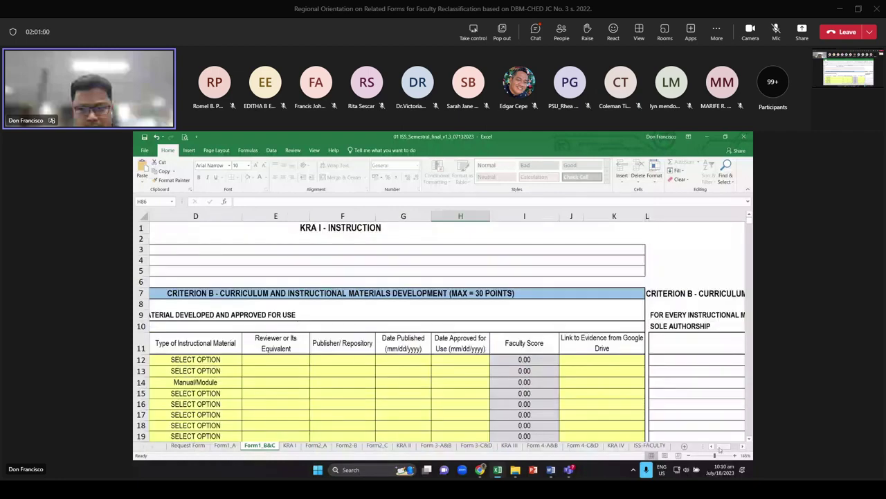
{"action": "scroll", "coordinate": [297, 323], "scroll_direction": "left", "scroll_amount": 3}
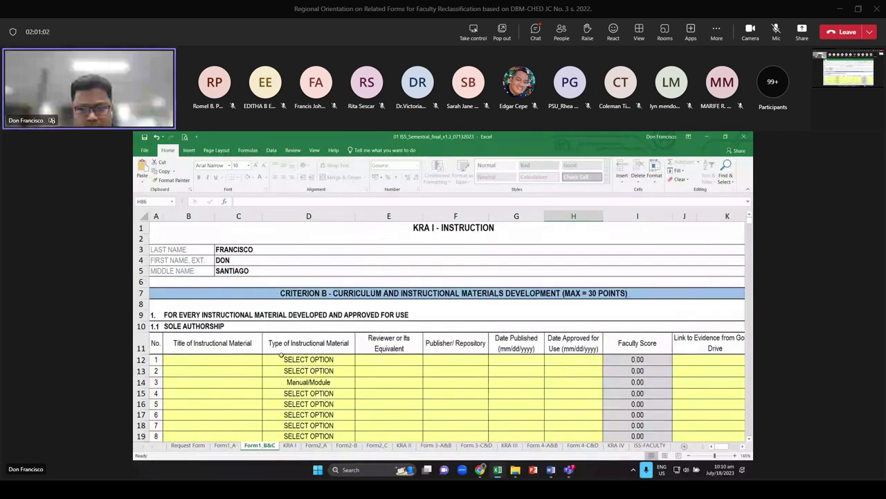
{"action": "left_click", "coordinate": [588, 296]}
{"action": "scroll", "coordinate": [274, 362], "scroll_direction": "down", "scroll_amount": 1}
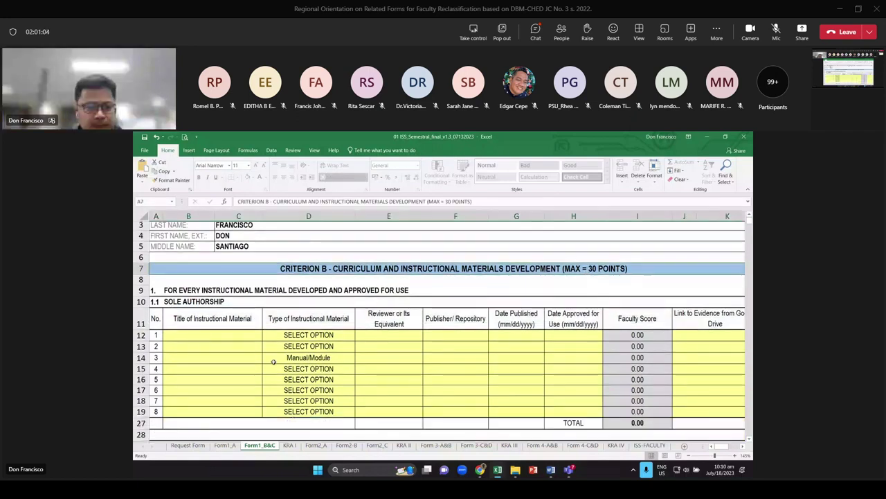
{"action": "left_click", "coordinate": [273, 362]}
{"action": "scroll", "coordinate": [274, 362], "scroll_direction": "down", "scroll_amount": 1}
{"action": "left_click", "coordinate": [358, 349]}
{"action": "left_click", "coordinate": [298, 358]}
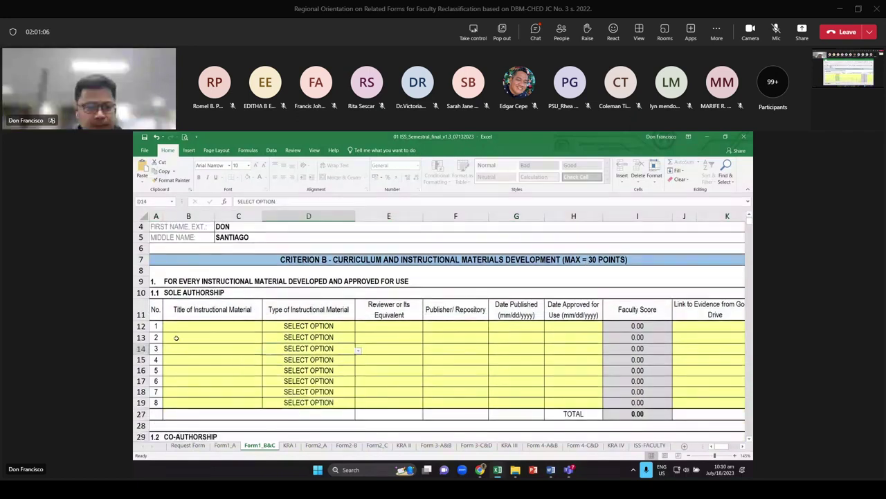
Enter 'Fundamentals of Economics' in B12 with material type Textbook
{"action": "left_click", "coordinate": [184, 327]}
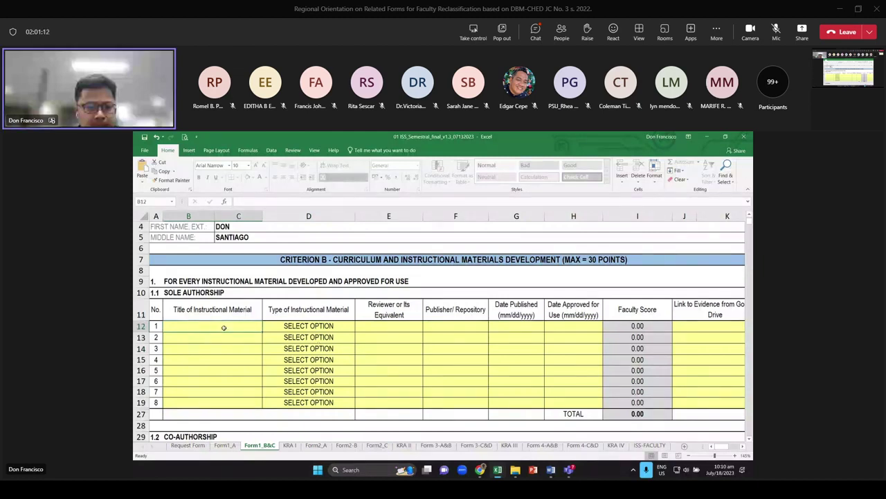
{"action": "type", "text": "FUNDAMENTA"}
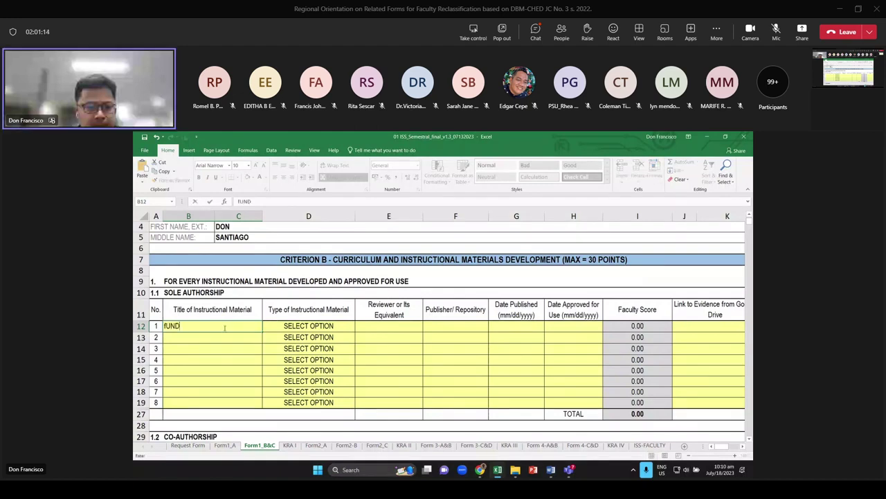
{"action": "type", "text": "ls of Economics"}
{"action": "key", "text": "Return"}
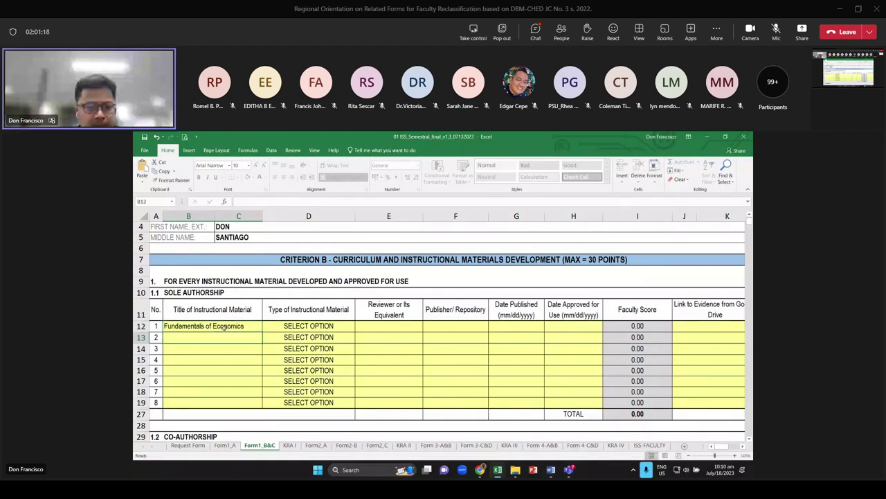
{"action": "left_click", "coordinate": [320, 327]}
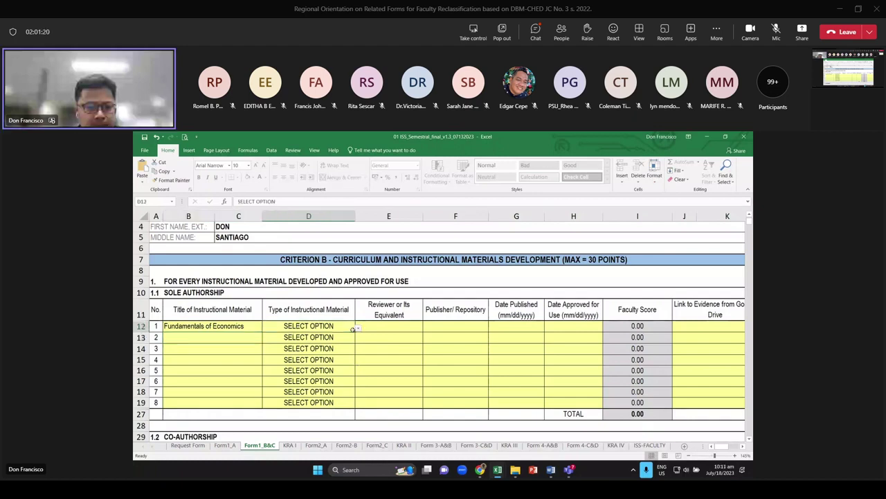
{"action": "left_click", "coordinate": [359, 329]}
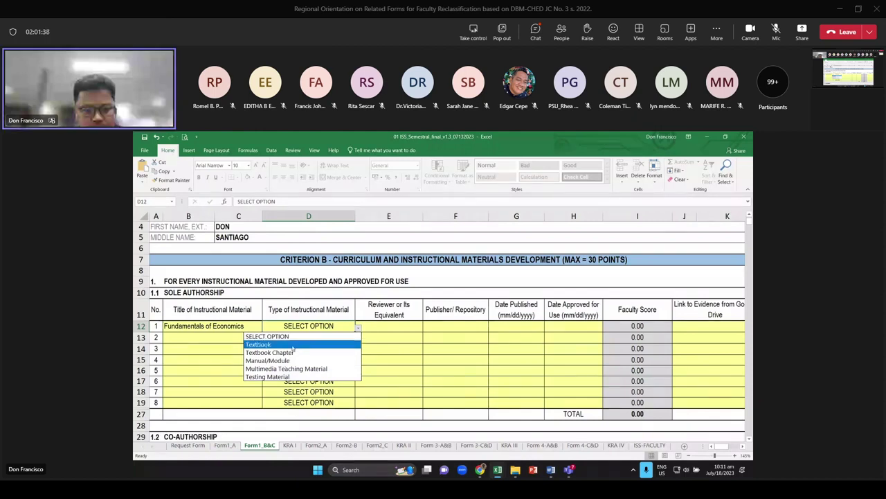
{"action": "left_click", "coordinate": [291, 345]}
Enter IMD Committee as the textbook's reviewer in E12
{"action": "left_click", "coordinate": [388, 326]}
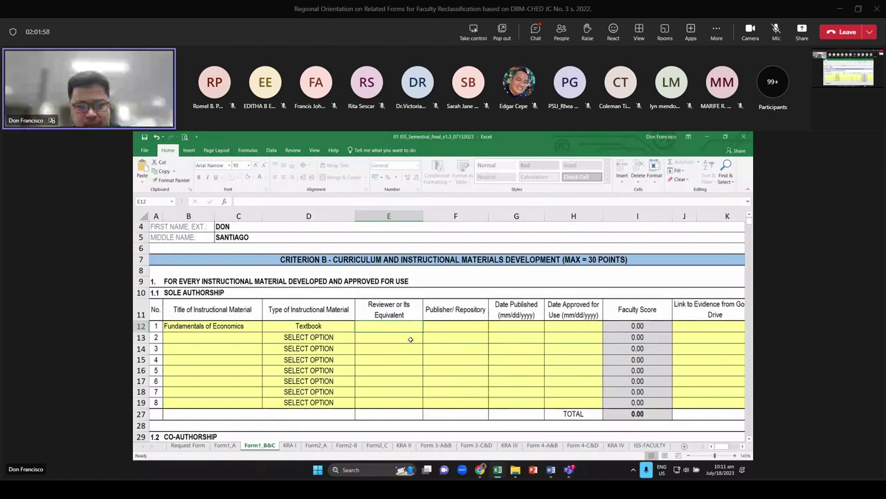
{"action": "type", "text": "IM"}
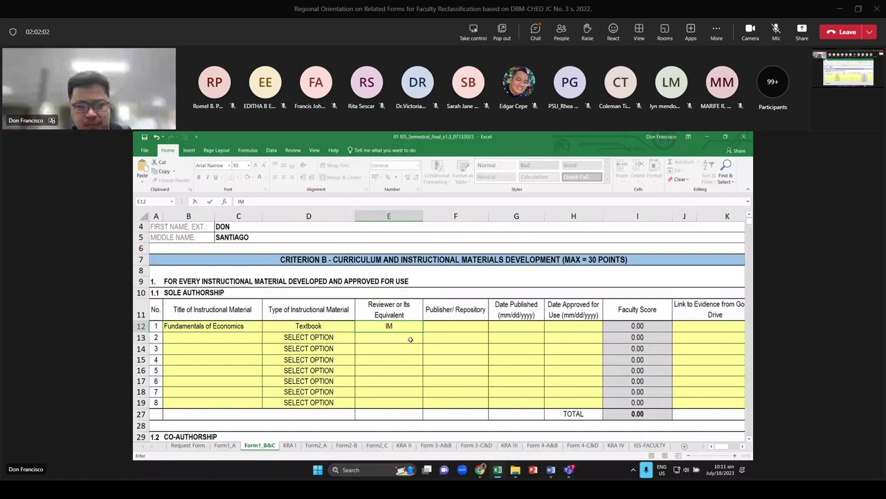
{"action": "type", "text": "D Committee"}
{"action": "key", "text": "Return"}
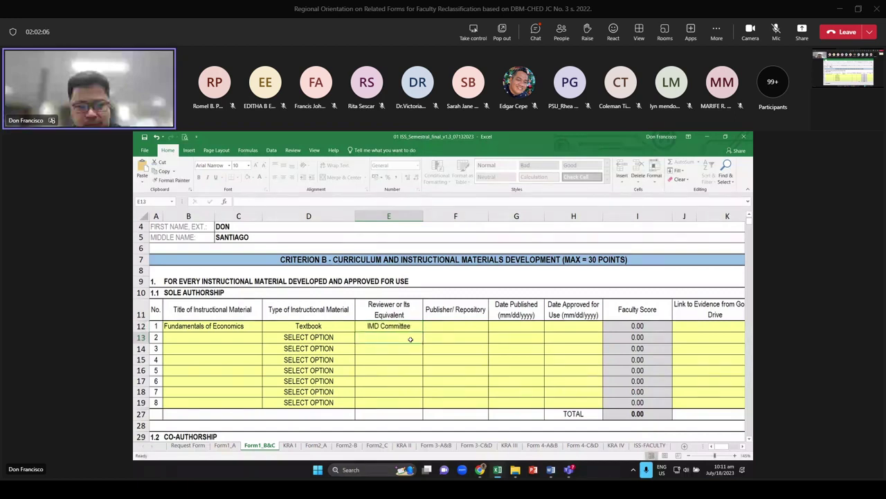
{"action": "key", "text": "Up"}
{"action": "key", "text": "Right"}
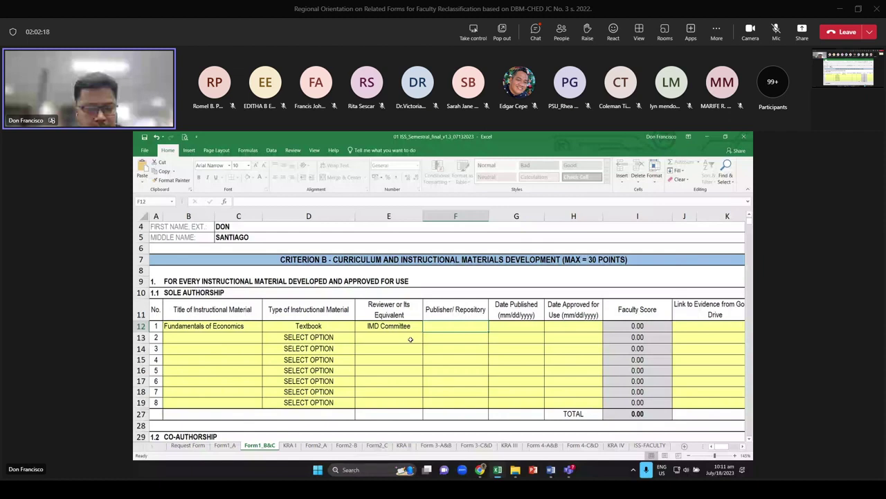
Enter SUC as the publisher for Fundamentals of Economics
{"action": "type", "text": "SUC"}
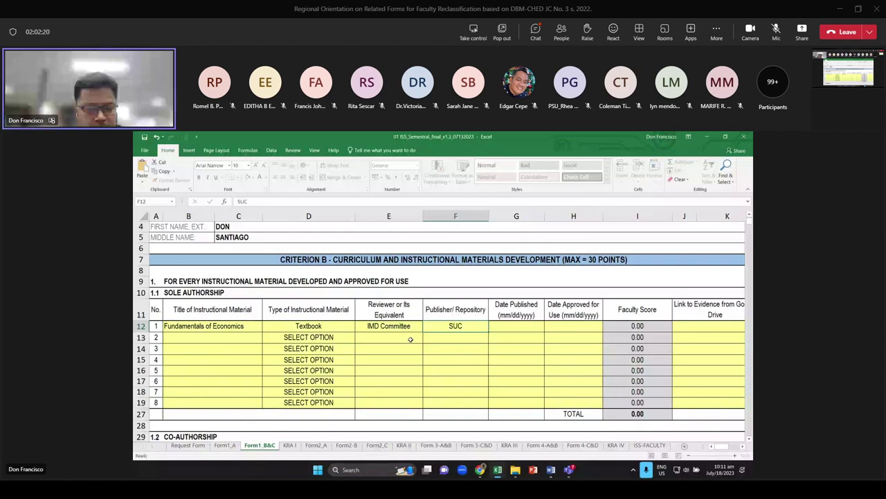
{"action": "key", "text": "Tab"}
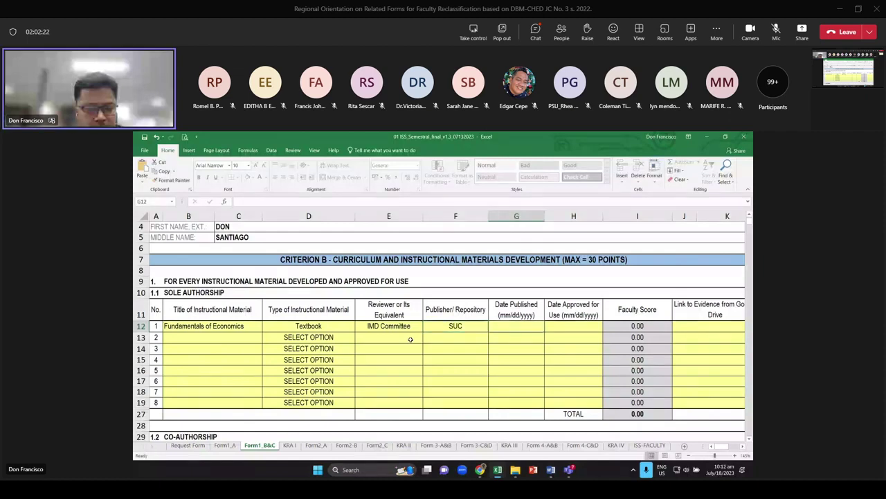
{"action": "left_click", "coordinate": [549, 329]}
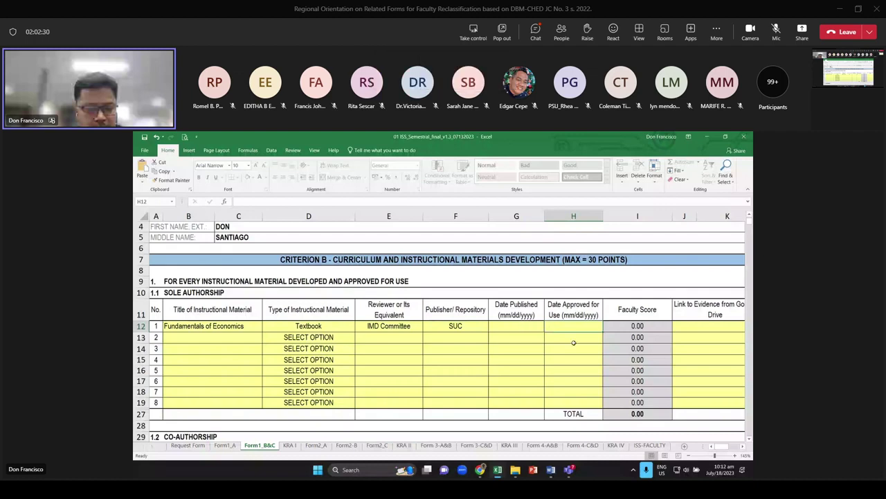
{"action": "key", "text": "Left"}
{"action": "key", "text": "Right"}
{"action": "key", "text": "Right"}
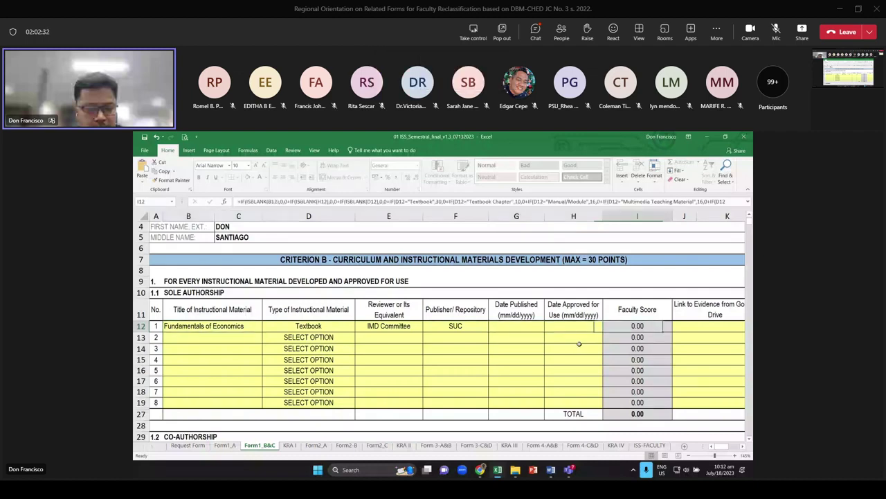
{"action": "key", "text": "Left"}
{"action": "key", "text": "Left"}
{"action": "key", "text": "Left"}
{"action": "key", "text": "Left"}
{"action": "key", "text": "Left"}
{"action": "key", "text": "Left"}
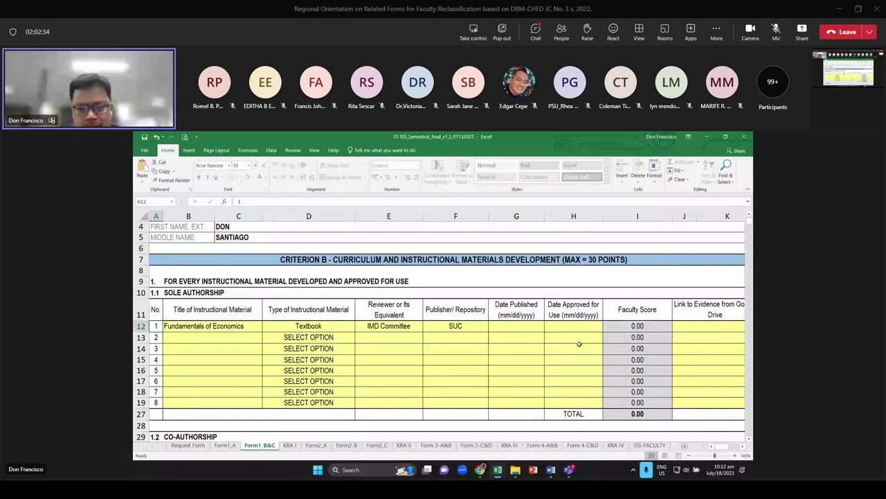
{"action": "key", "text": "Right"}
{"action": "key", "text": "Right"}
{"action": "key", "text": "Right"}
{"action": "key", "text": "Right"}
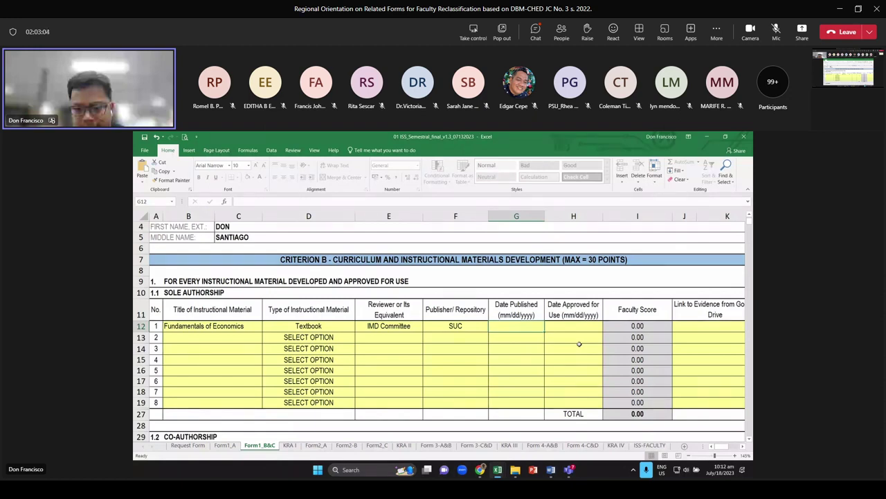
Enter 06/06/2019 as the textbook's published date in G12
{"action": "key", "text": "Right"}
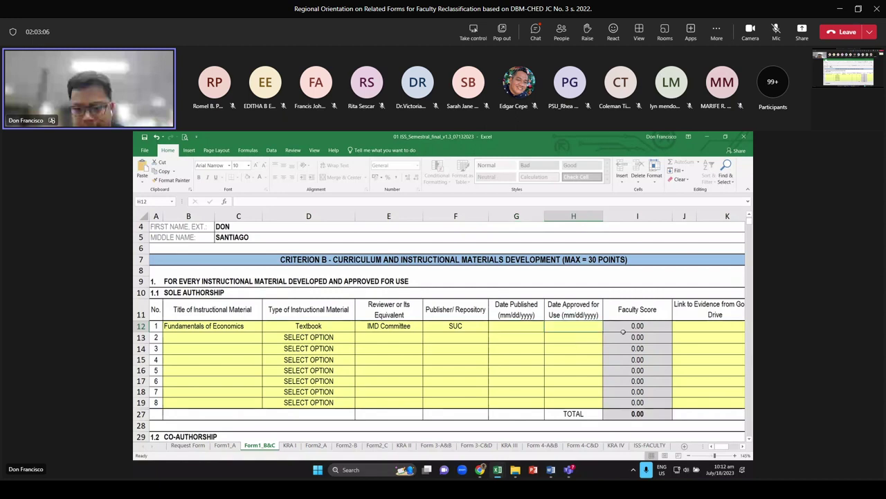
{"action": "left_click_drag", "start_coordinate": [565, 306], "coordinate": [566, 325]}
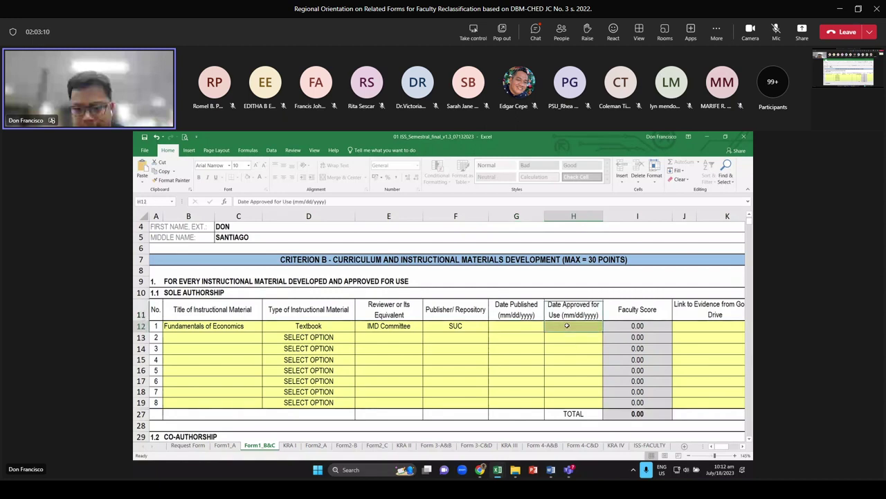
{"action": "left_click", "coordinate": [524, 328]}
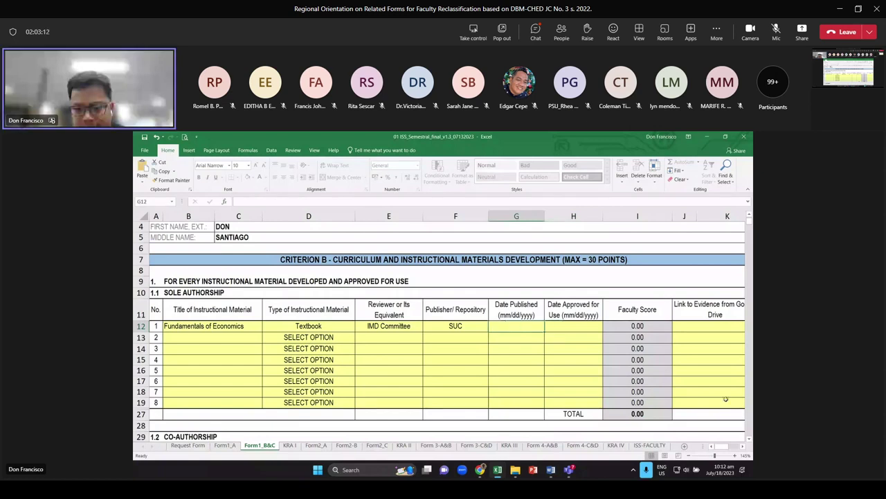
{"action": "type", "text": "6/6/"}
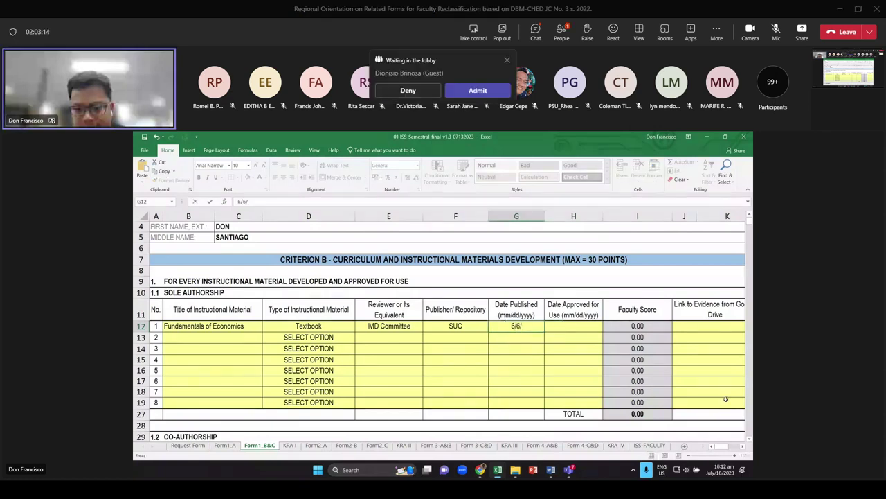
{"action": "type", "text": "2019"}
{"action": "key", "text": "Return"}
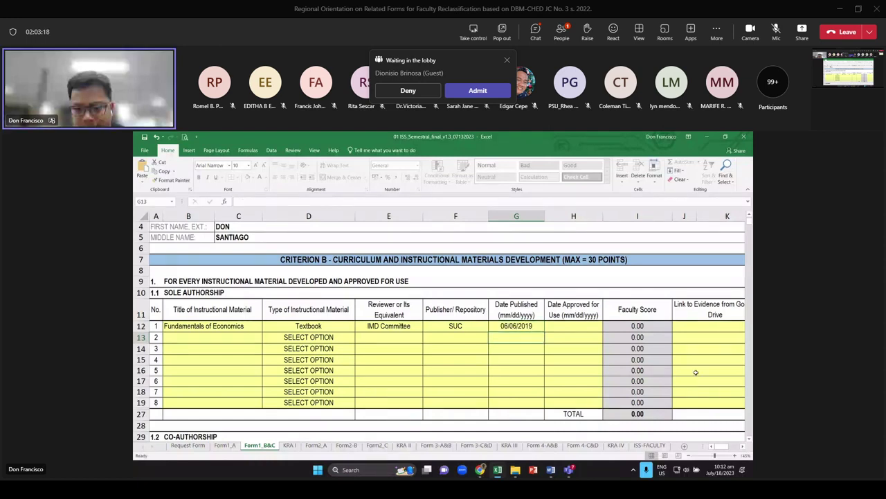
{"action": "key", "text": "Up"}
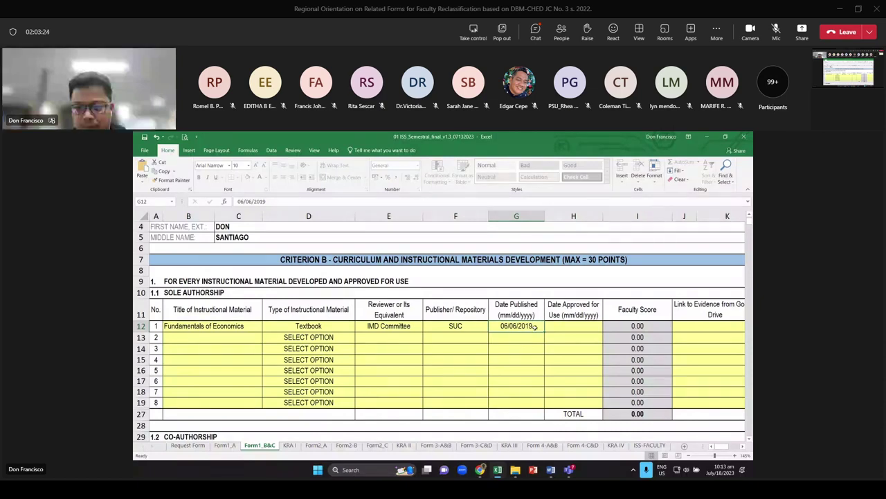
{"action": "left_click_drag", "start_coordinate": [518, 309], "coordinate": [513, 326]}
{"action": "left_click", "coordinate": [514, 325]}
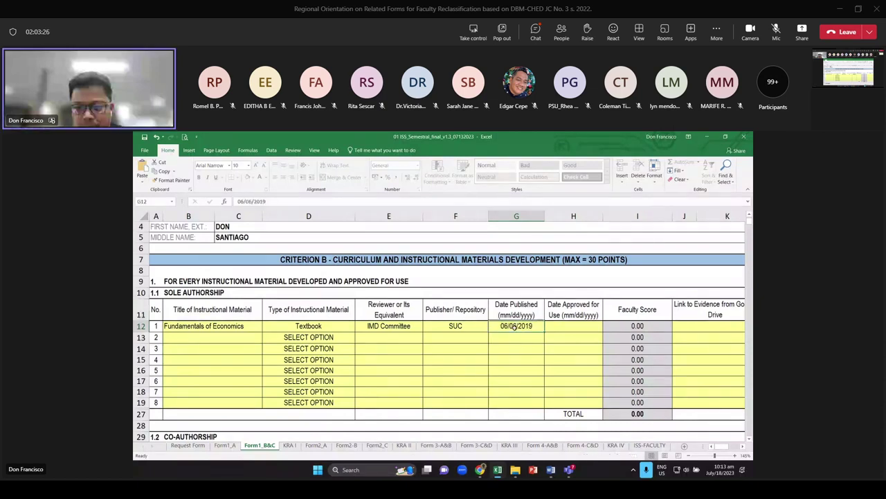
Enter 10/12/2020 as the approval date in H12, bringing the textbook score to 30.00
{"action": "left_click", "coordinate": [578, 326]}
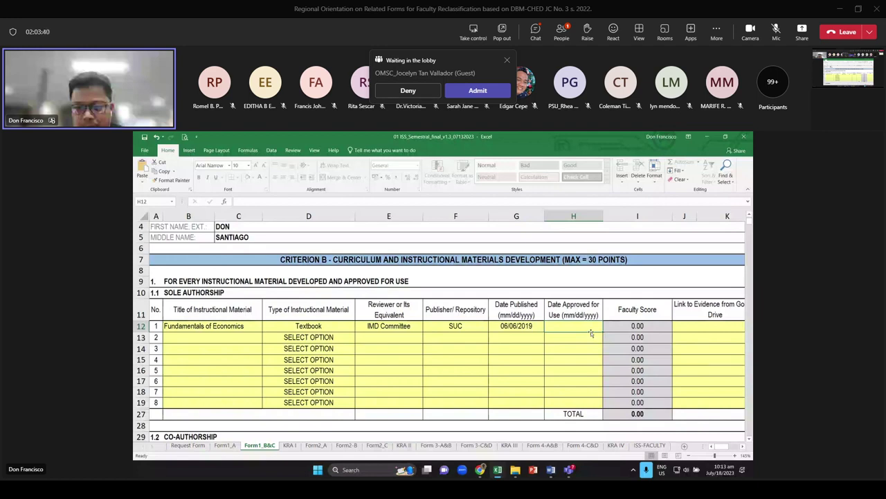
{"action": "type", "text": "10"}
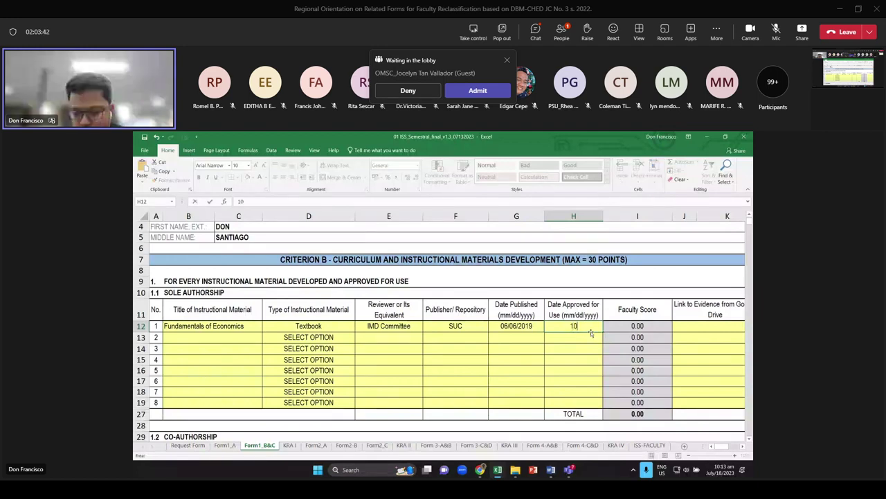
{"action": "type", "text": "/12/202"}
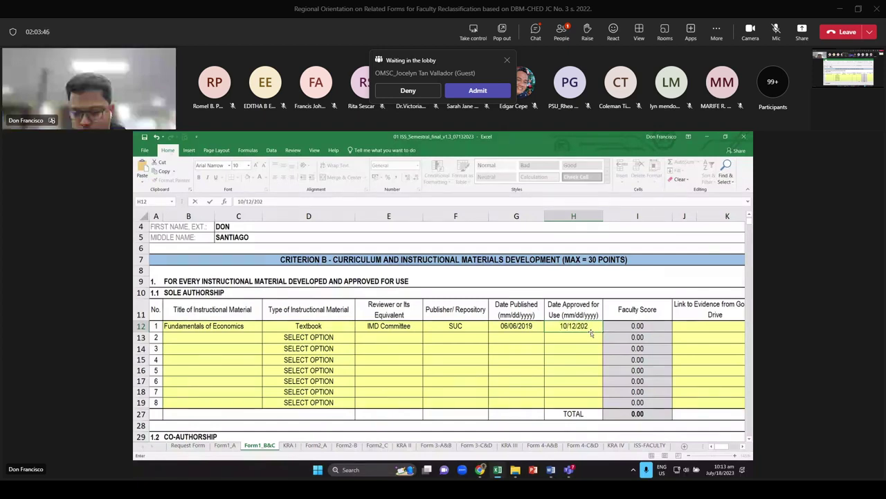
{"action": "type", "text": "0"}
{"action": "key", "text": "ctrl+Return"}
{"action": "key", "text": "Return"}
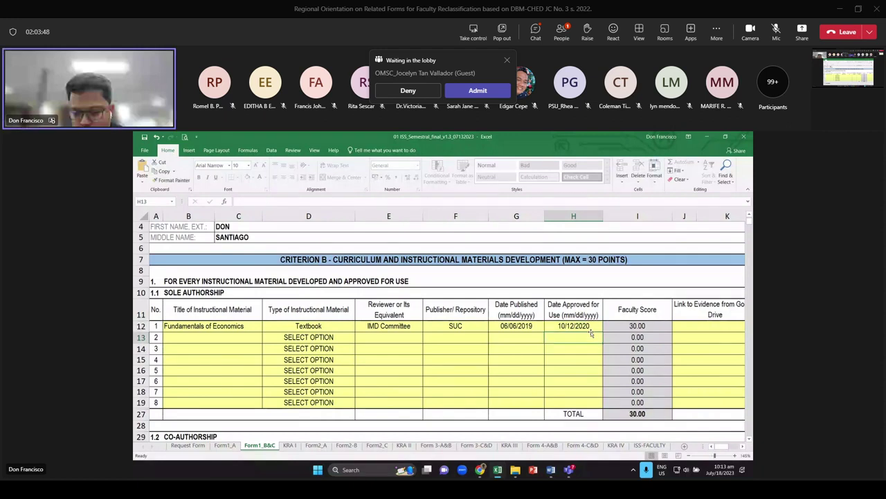
Add 'Module on Macroeconomics' in row 13 with material type Manual/Module
{"action": "left_click", "coordinate": [638, 326]}
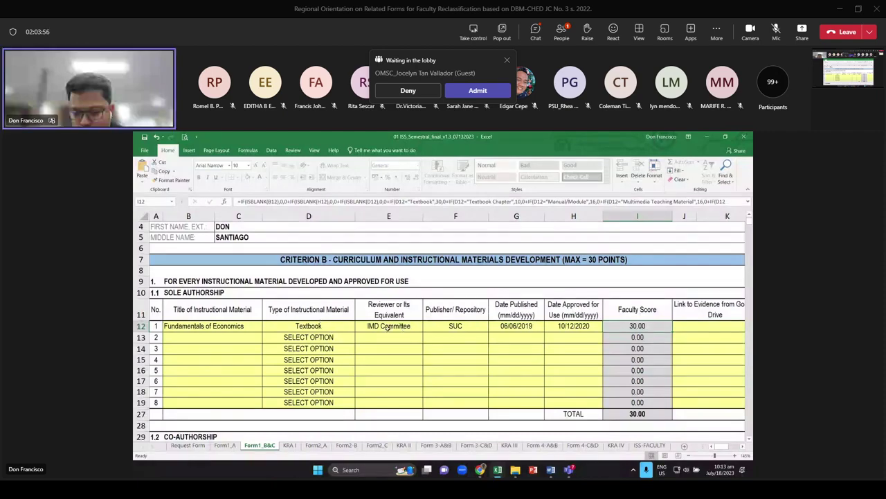
{"action": "left_click", "coordinate": [253, 337]}
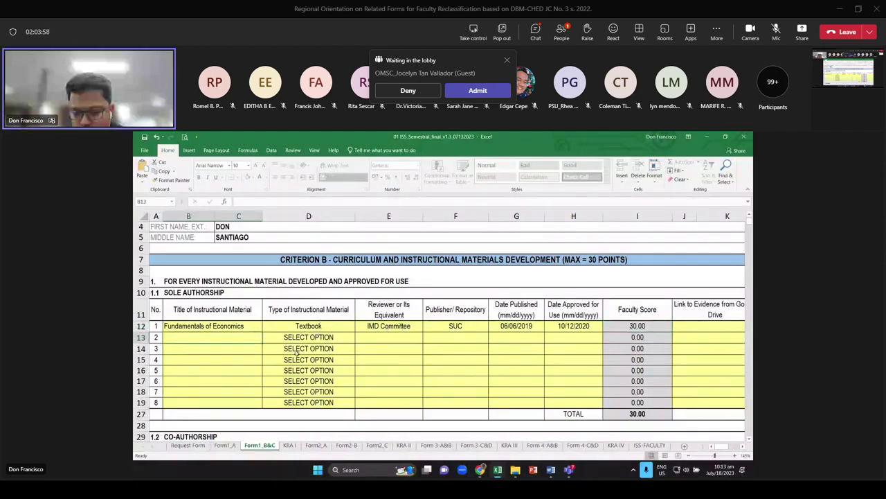
{"action": "type", "text": "Module "}
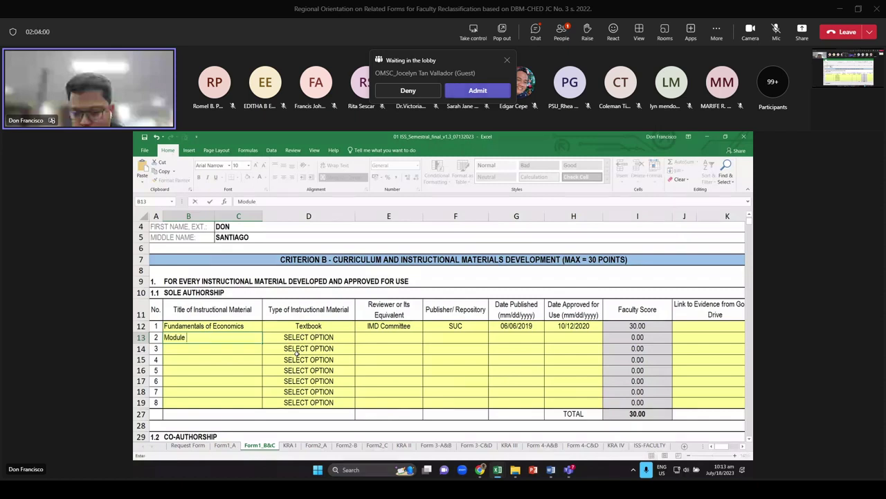
{"action": "type", "text": "on"}
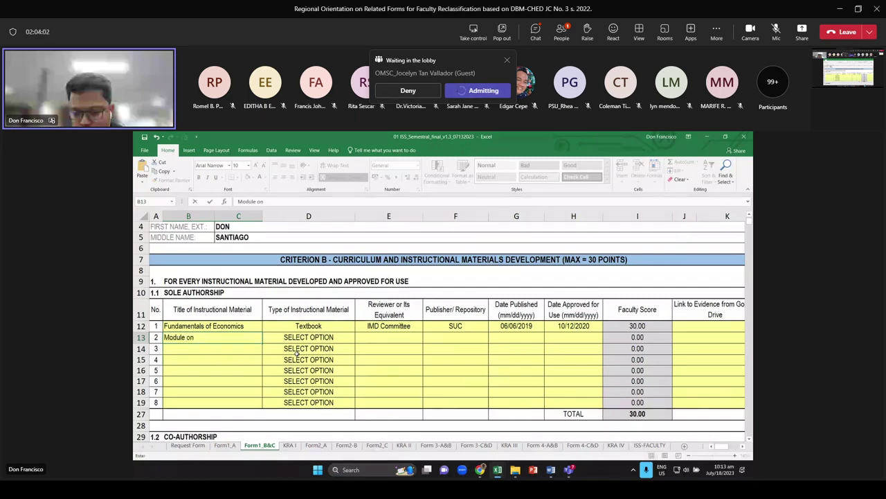
{"action": "type", "text": " Macroeconom"}
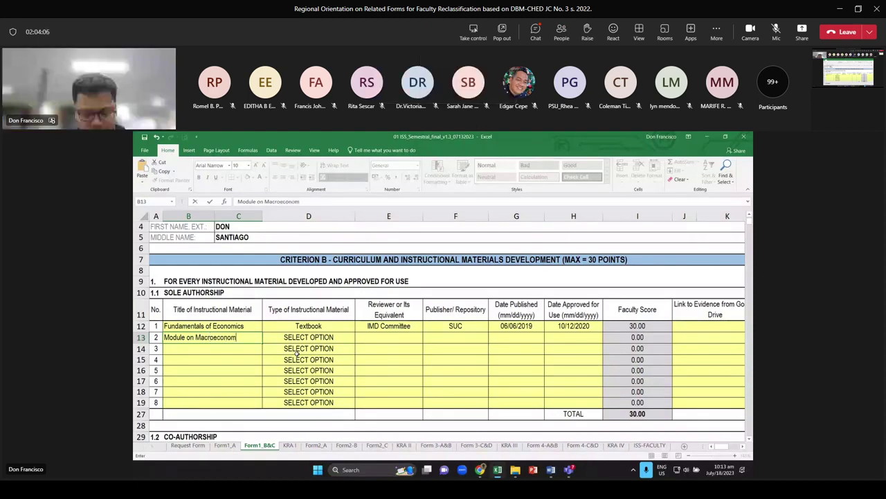
{"action": "type", "text": "ics"}
{"action": "key", "text": "Tab"}
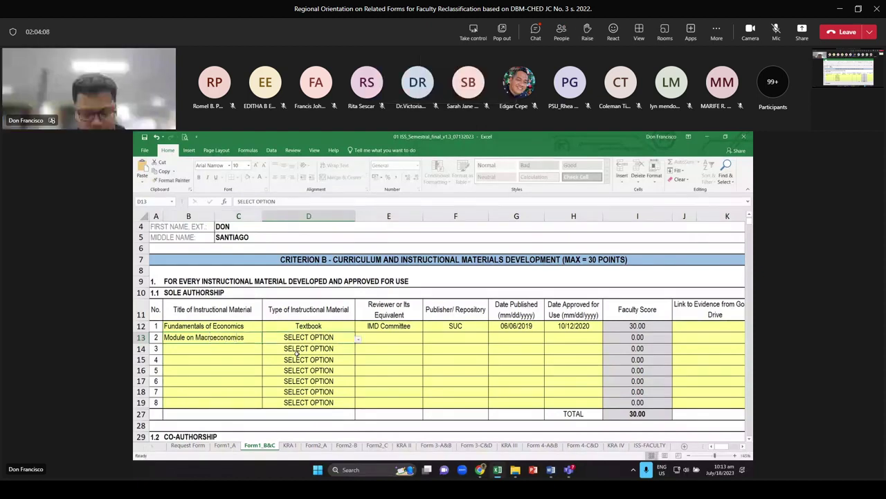
{"action": "key", "text": "alt+Down"}
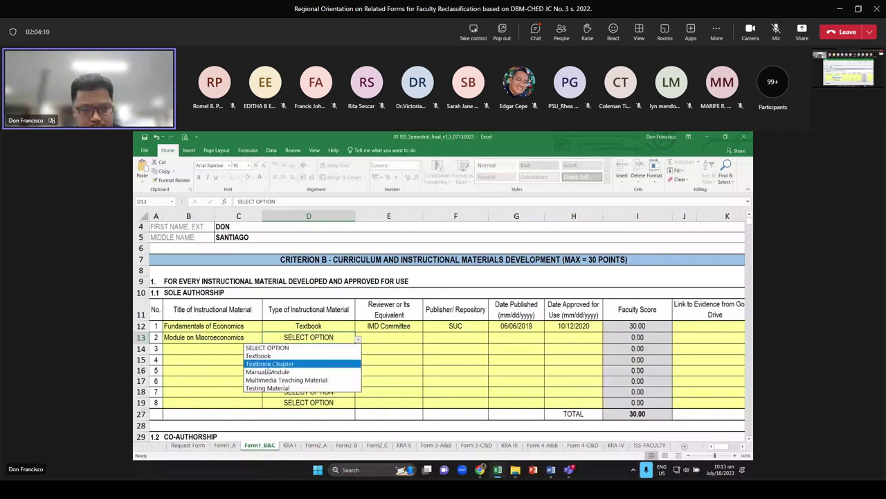
{"action": "left_click", "coordinate": [268, 372]}
Fill in IMD Committee, SUC, 09/15/2020 and 05/15/2021 for the module, scoring 16.00
{"action": "left_click", "coordinate": [398, 337]}
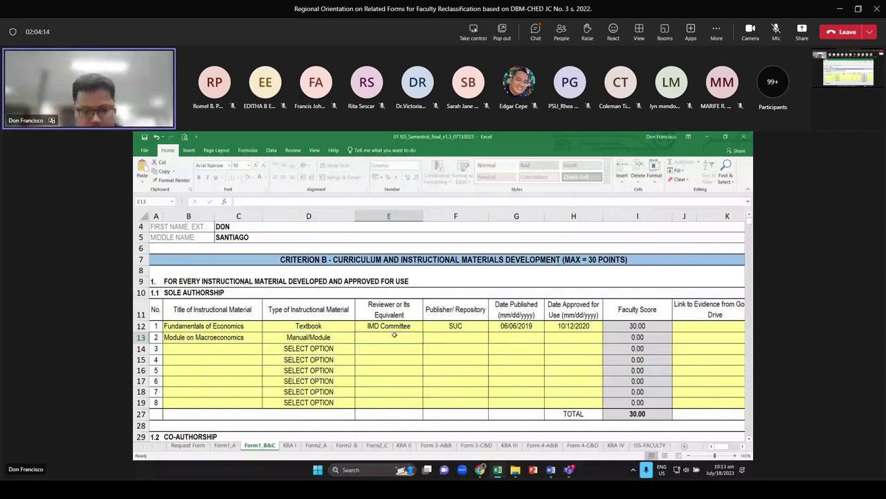
{"action": "type", "text": "IMD Comm"}
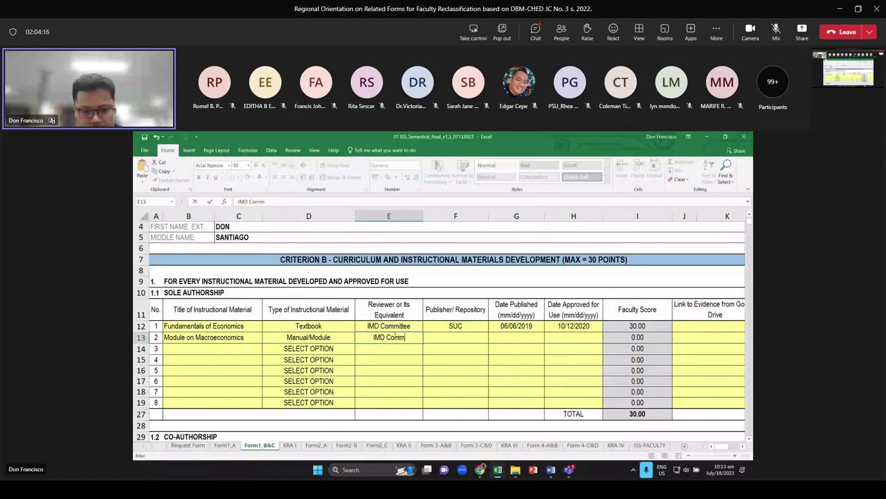
{"action": "key", "text": "Tab"}
{"action": "type", "text": "SUC"}
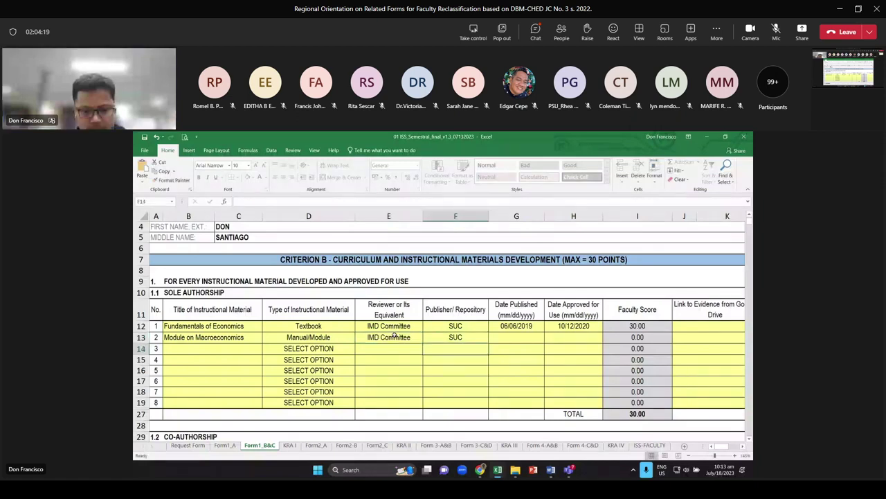
{"action": "key", "text": "Tab"}
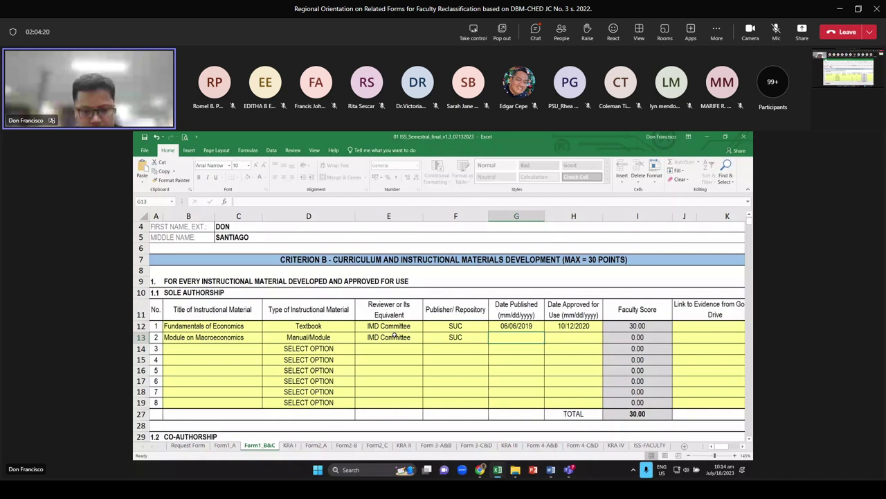
{"action": "type", "text": "9/"}
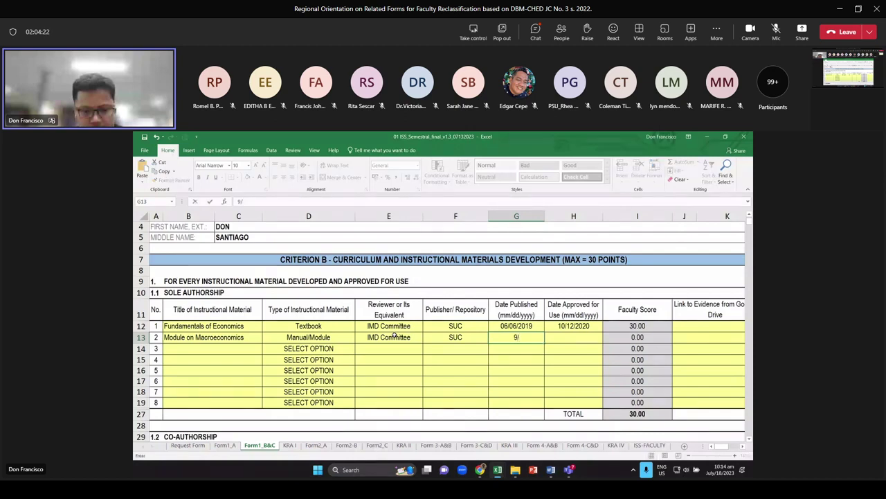
{"action": "type", "text": "15/2020"}
{"action": "key", "text": "Tab"}
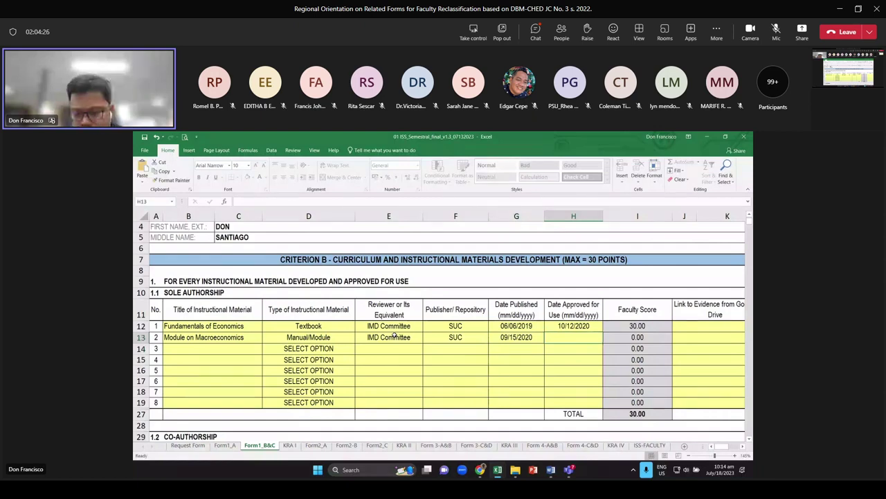
{"action": "type", "text": "5/"}
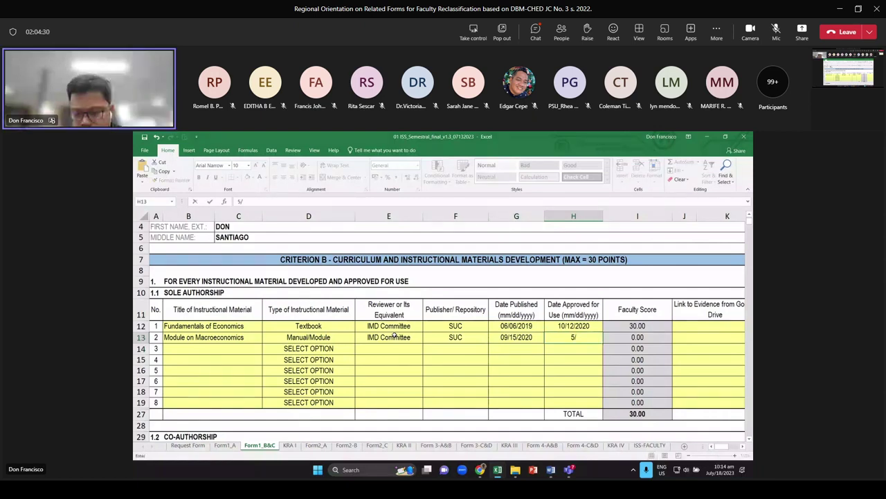
{"action": "type", "text": "15/2021"}
{"action": "key", "text": "Return"}
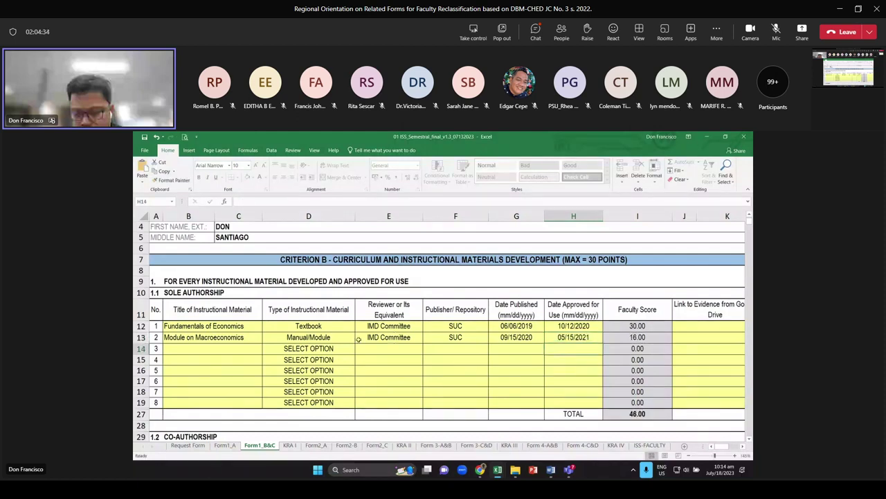
{"action": "key", "text": "Up"}
{"action": "key", "text": "Right"}
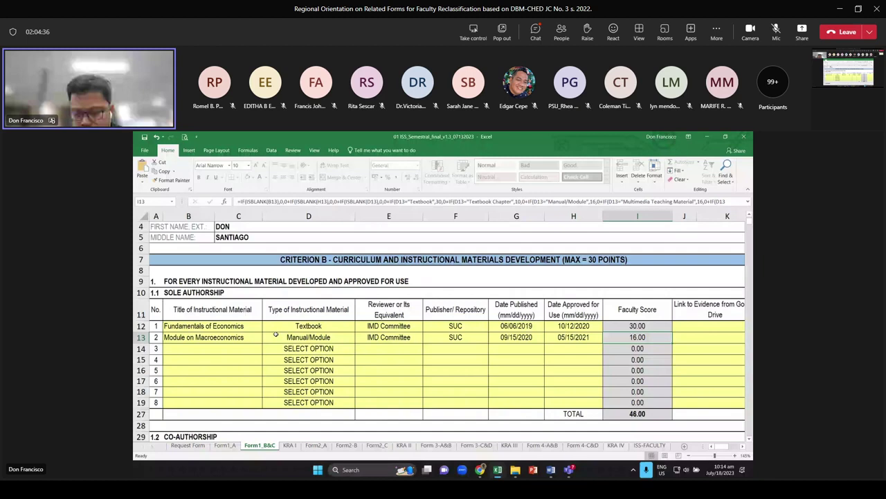
{"action": "left_click", "coordinate": [638, 414]}
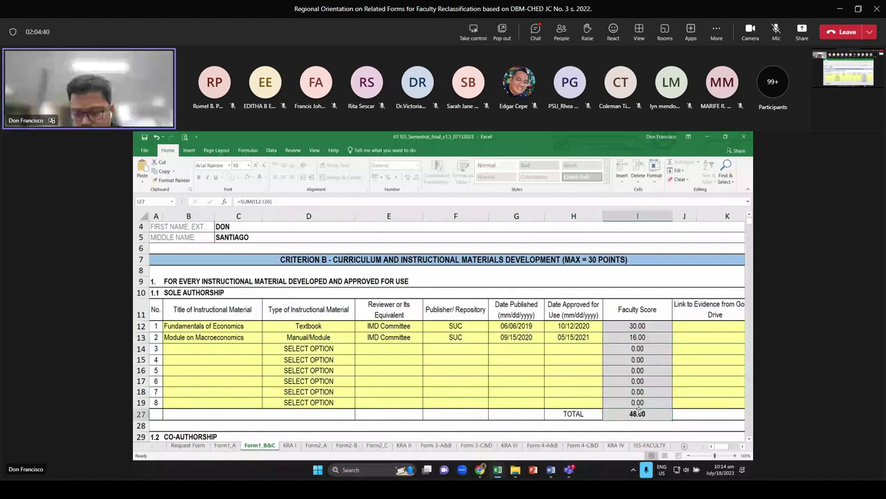
{"action": "left_click_drag", "start_coordinate": [179, 325], "coordinate": [544, 346]}
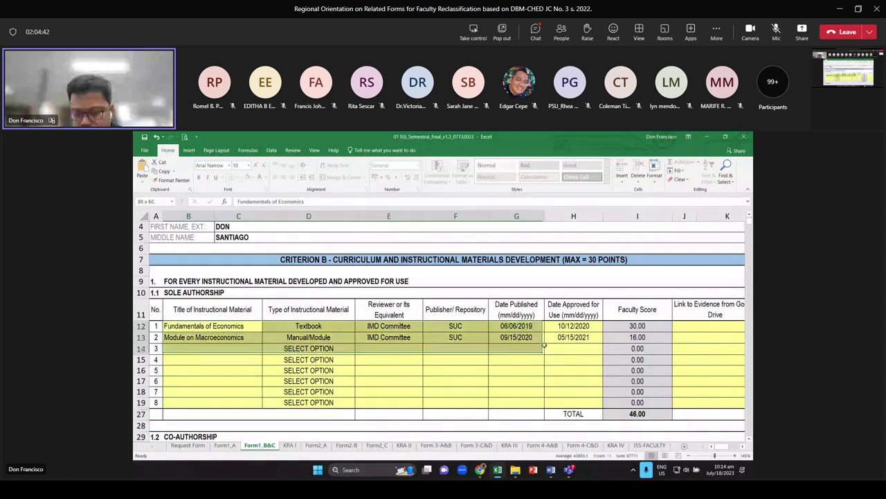
{"action": "left_click", "coordinate": [593, 262]}
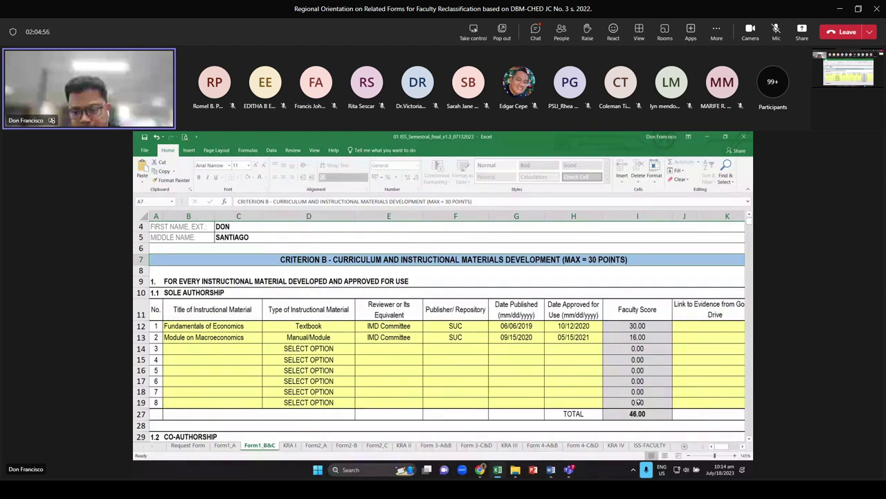
{"action": "left_click", "coordinate": [289, 445]}
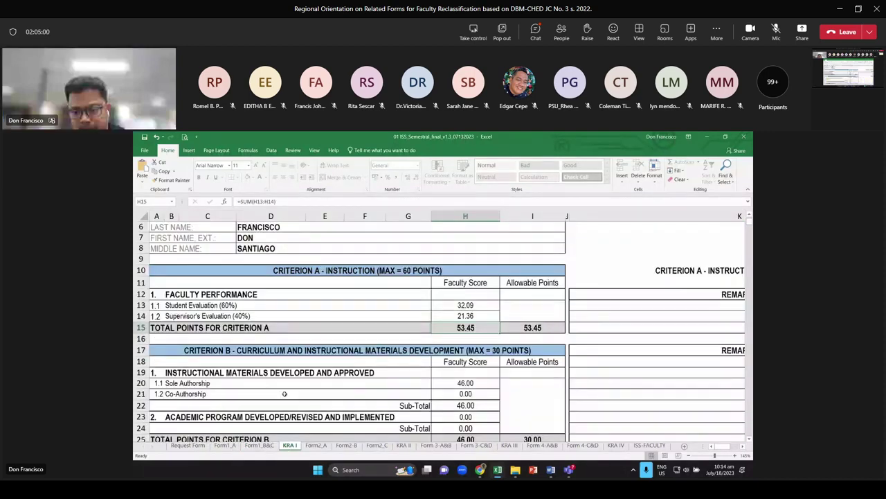
{"action": "scroll", "coordinate": [533, 416], "scroll_direction": "down", "scroll_amount": 1}
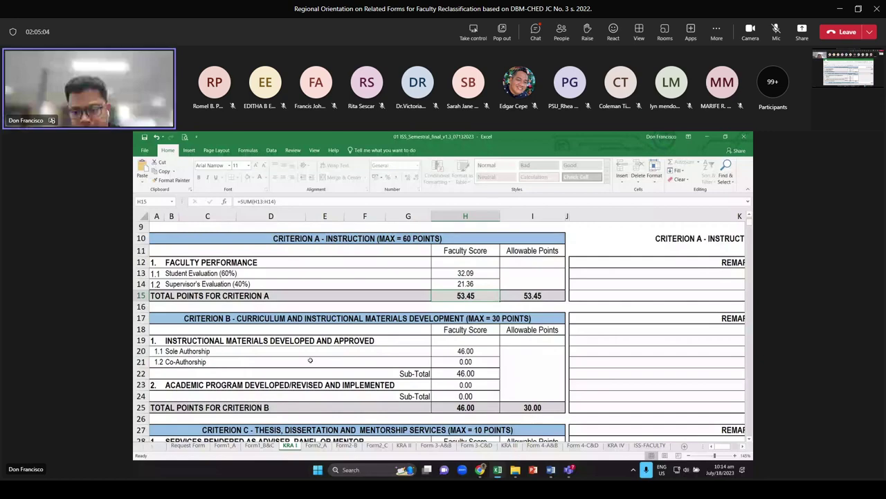
{"action": "left_click", "coordinate": [463, 350]}
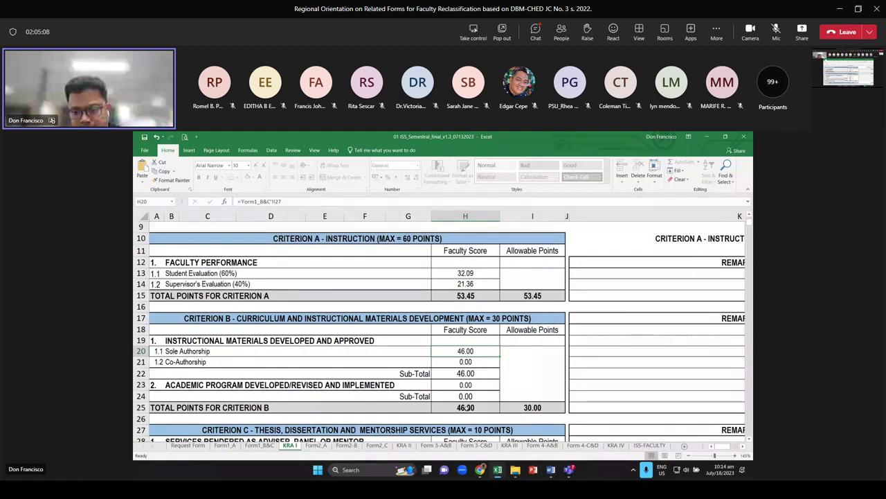
{"action": "left_click", "coordinate": [530, 409]}
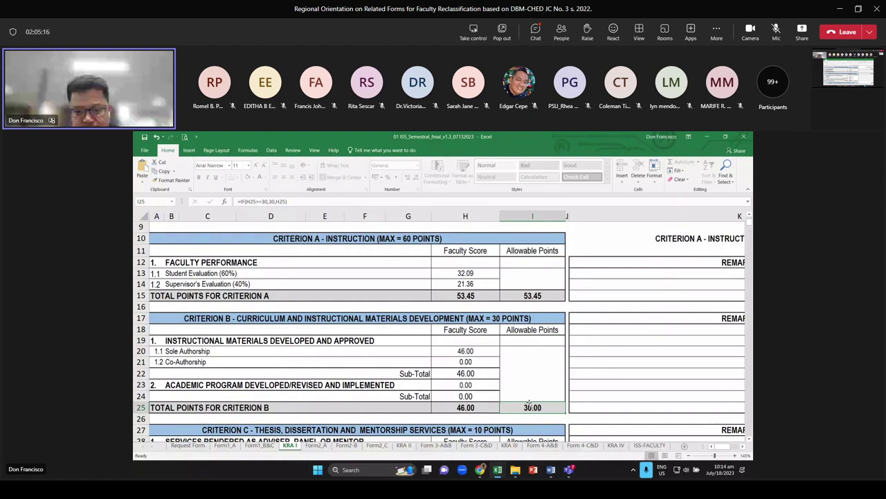
Return to Form1_B&C and scroll down to the empty 1.2 Co-Authorship table at B32
{"action": "left_click", "coordinate": [225, 445]}
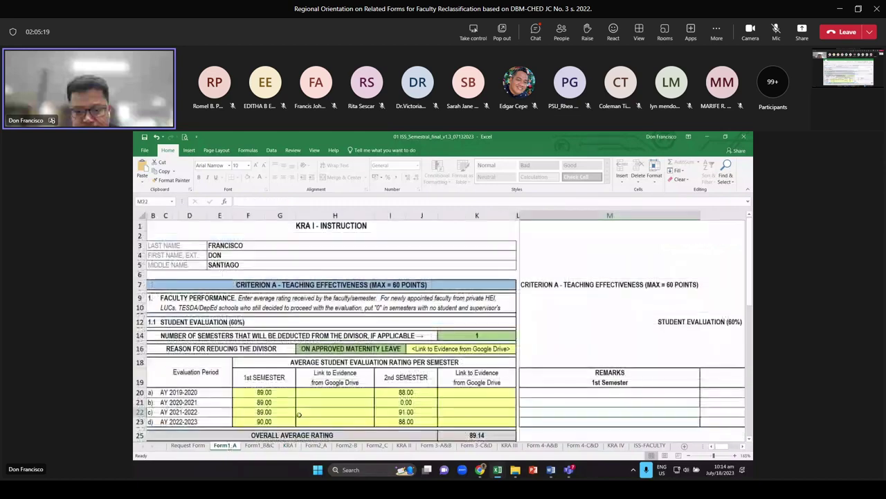
{"action": "left_click", "coordinate": [259, 445]}
{"action": "scroll", "coordinate": [579, 274], "scroll_direction": "down", "scroll_amount": 2}
{"action": "scroll", "coordinate": [578, 274], "scroll_direction": "up", "scroll_amount": 2}
{"action": "scroll", "coordinate": [579, 274], "scroll_direction": "down", "scroll_amount": 1}
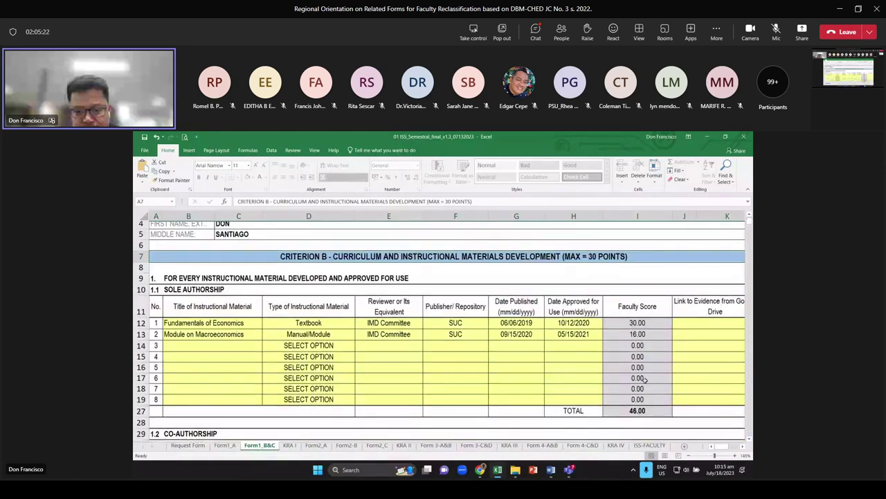
{"action": "left_click", "coordinate": [637, 380]}
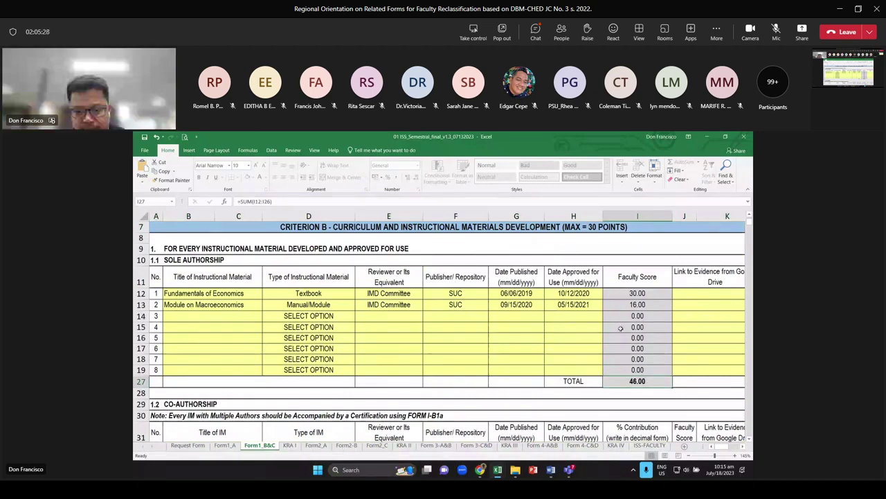
{"action": "scroll", "coordinate": [612, 326], "scroll_direction": "down", "scroll_amount": 2}
{"action": "scroll", "coordinate": [599, 322], "scroll_direction": "down", "scroll_amount": 1}
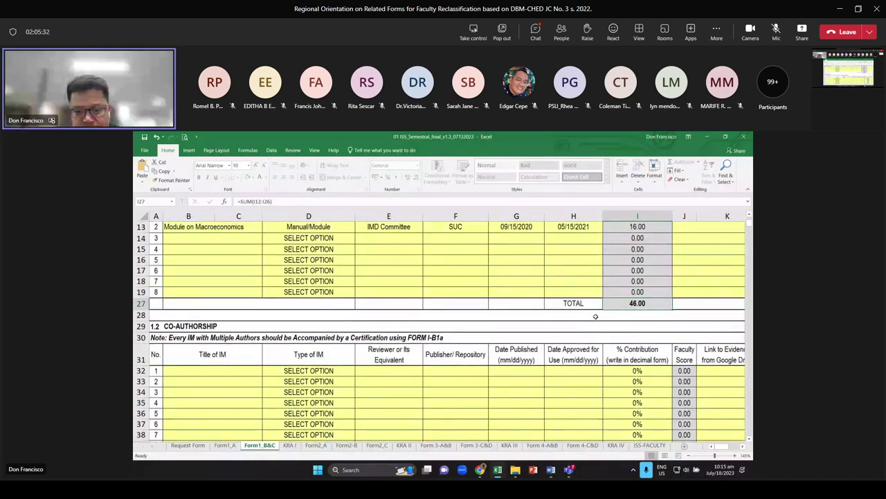
{"action": "scroll", "coordinate": [596, 316], "scroll_direction": "up", "scroll_amount": 1}
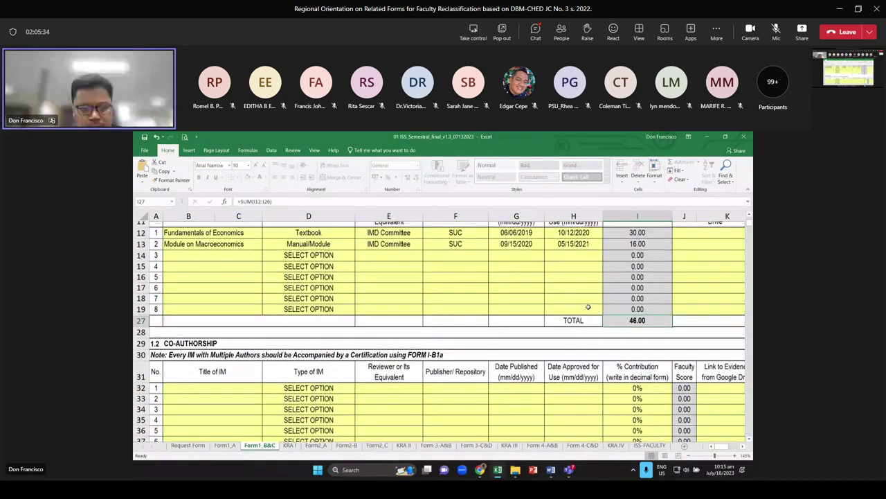
{"action": "scroll", "coordinate": [512, 340], "scroll_direction": "down", "scroll_amount": 2}
{"action": "key", "text": "Tab"}
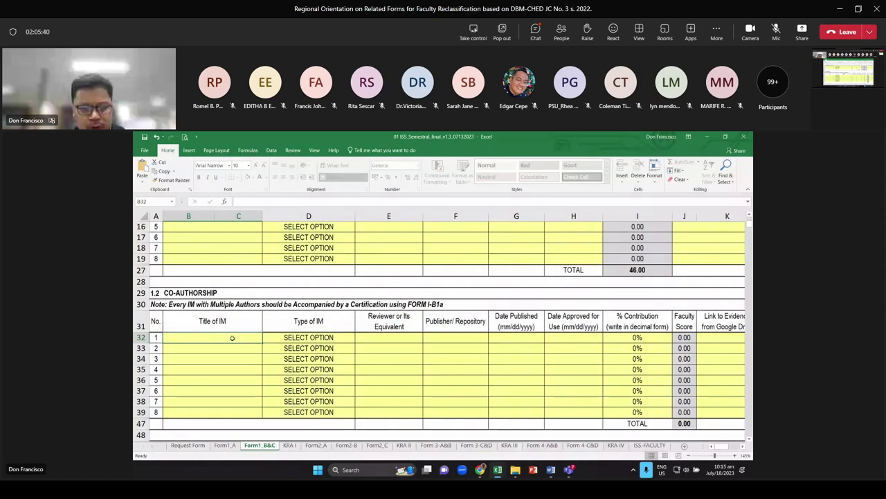
Enter 'Introduction to Statistics' in B32 and set its material type to Textbook
{"action": "type", "text": "Intr"}
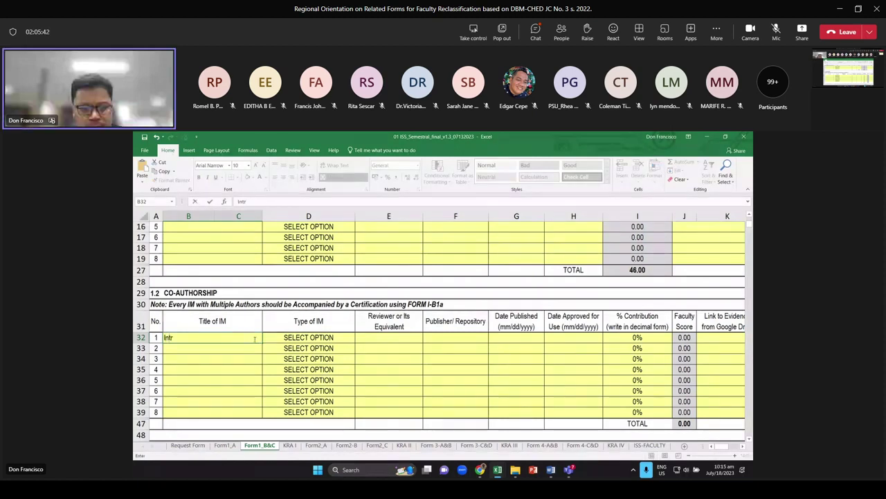
{"action": "type", "text": "oduction to Statistics"}
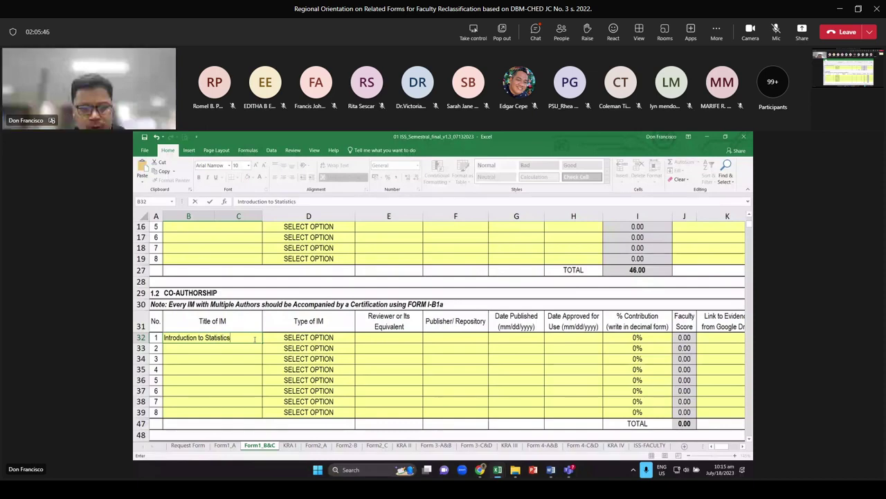
{"action": "key", "text": "Tab"}
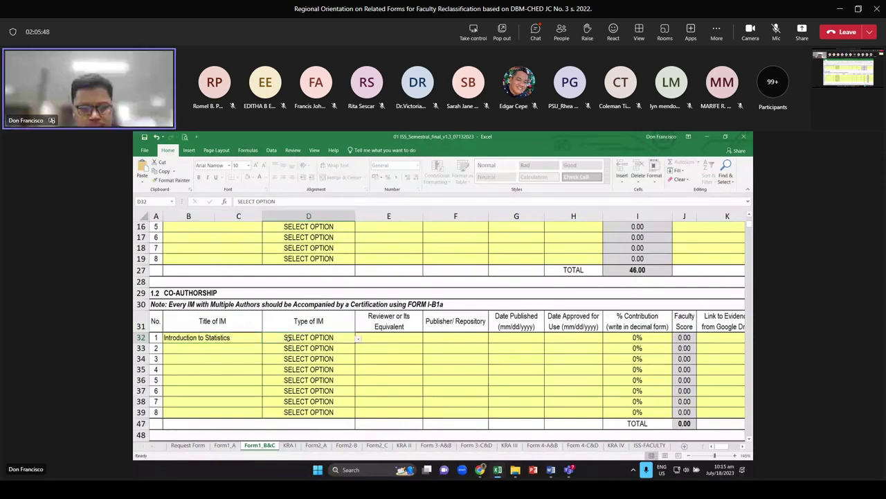
{"action": "scroll", "coordinate": [235, 249], "scroll_direction": "up", "scroll_amount": 2}
{"action": "scroll", "coordinate": [235, 250], "scroll_direction": "down", "scroll_amount": 1}
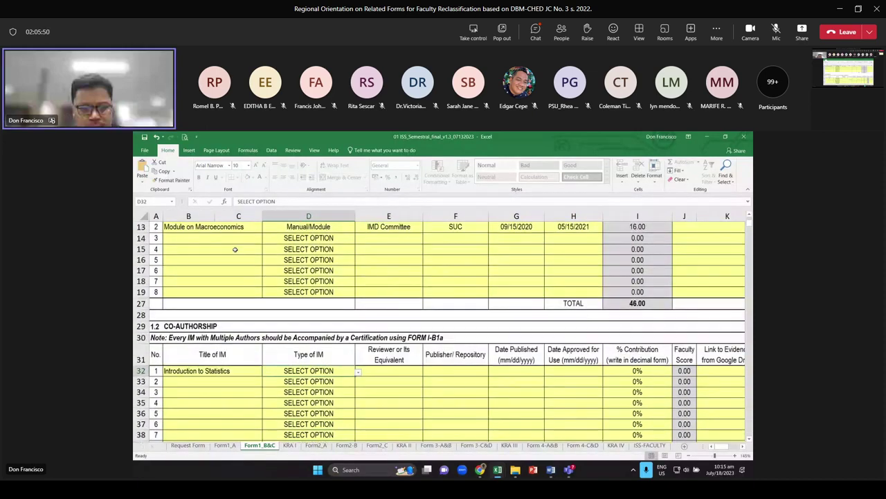
{"action": "scroll", "coordinate": [235, 250], "scroll_direction": "up", "scroll_amount": 1}
{"action": "left_click", "coordinate": [235, 266]}
{"action": "scroll", "coordinate": [263, 349], "scroll_direction": "down", "scroll_amount": 2}
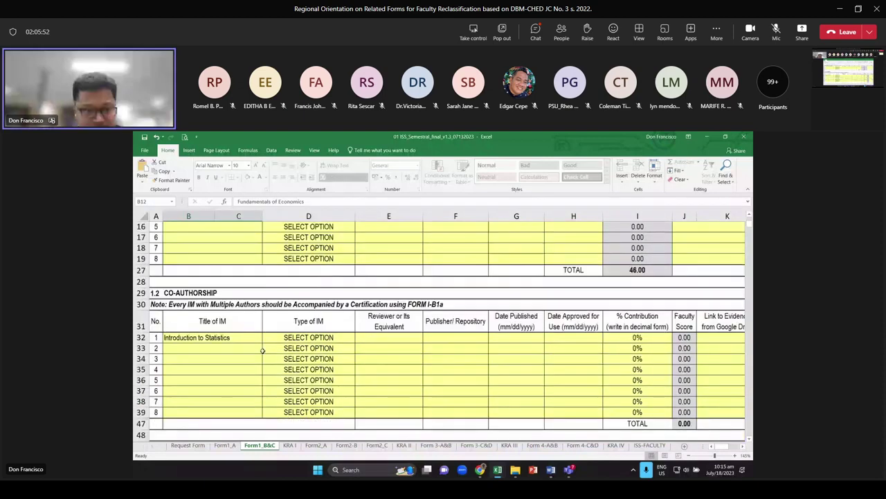
{"action": "left_click", "coordinate": [232, 337]}
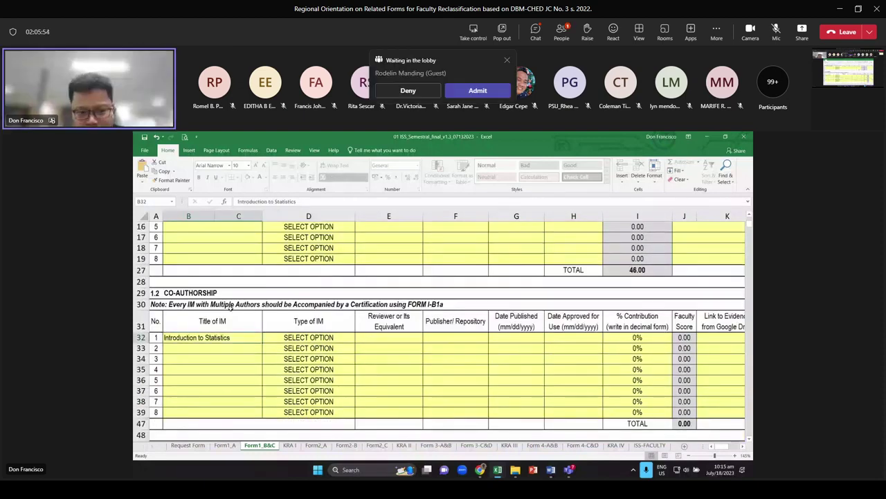
{"action": "left_click", "coordinate": [352, 337]}
{"action": "left_click", "coordinate": [358, 339]}
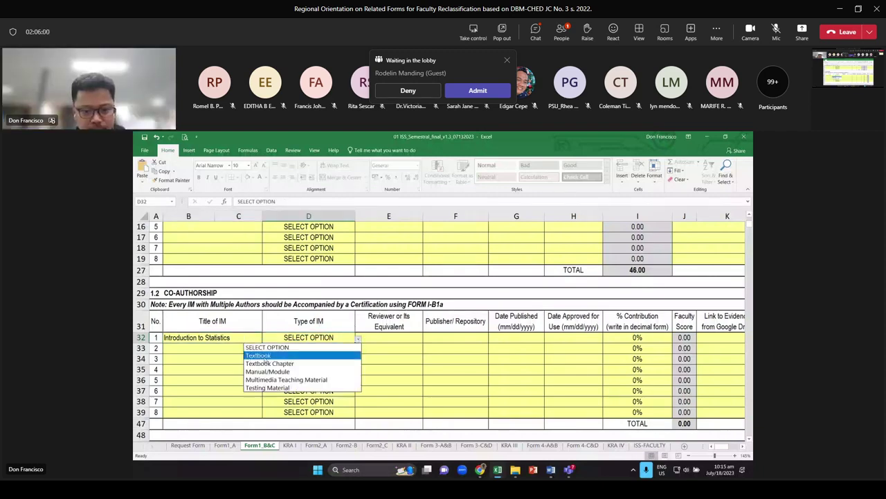
{"action": "left_click", "coordinate": [266, 358]}
{"action": "left_click", "coordinate": [411, 338]}
Copy the Fundamentals of Economics review and publication details (E12:H12) into row 32
{"action": "scroll", "coordinate": [411, 335], "scroll_direction": "up", "scroll_amount": 5}
{"action": "left_click_drag", "start_coordinate": [405, 359], "coordinate": [551, 360]}
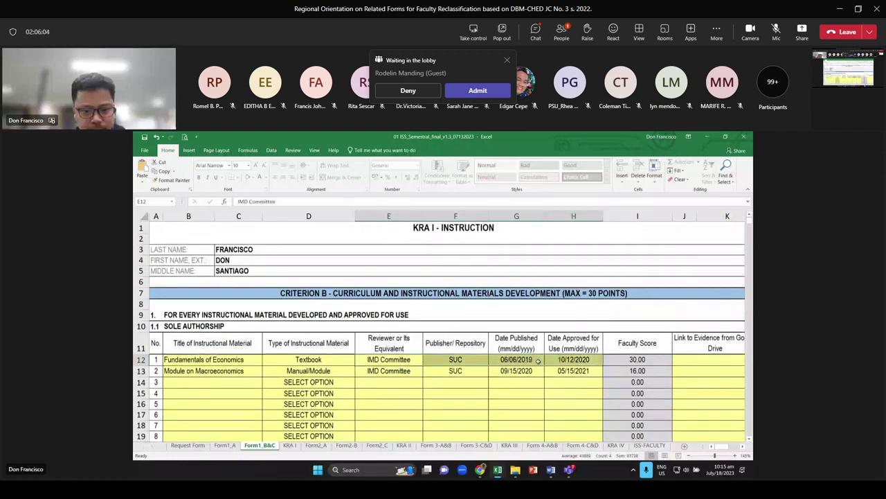
{"action": "key", "text": "ctrl+c"}
{"action": "scroll", "coordinate": [537, 360], "scroll_direction": "down", "scroll_amount": 4}
{"action": "left_click", "coordinate": [389, 370]}
{"action": "key", "text": "ctrl+v"}
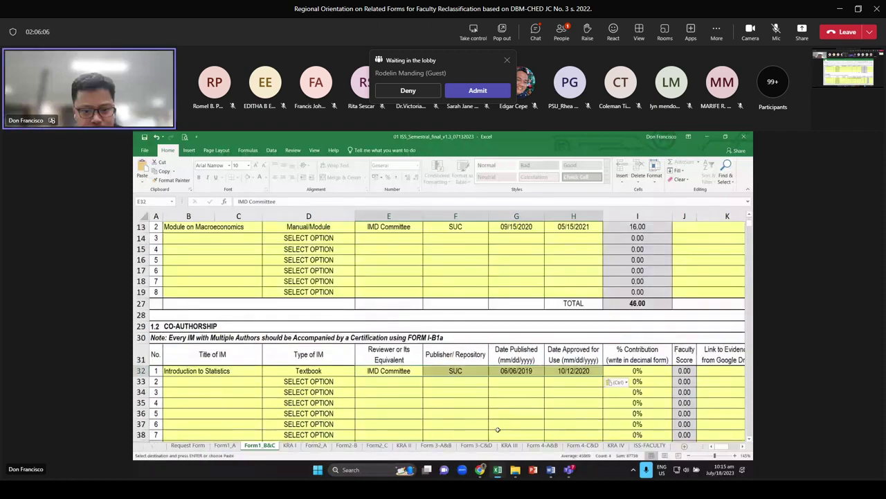
Enter a 60% contribution in I32 and check the resulting 18.00 score
{"action": "left_click", "coordinate": [637, 370]}
{"action": "scroll", "coordinate": [675, 317], "scroll_direction": "down", "scroll_amount": 2}
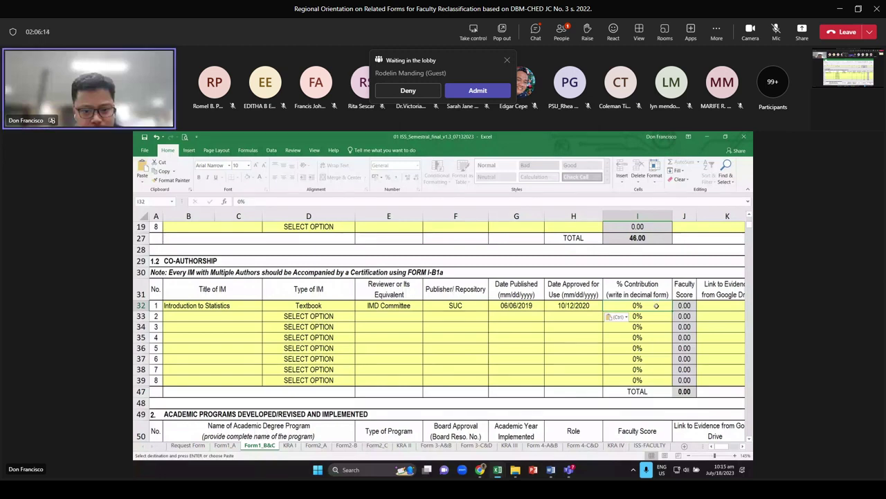
{"action": "type", "text": "60"}
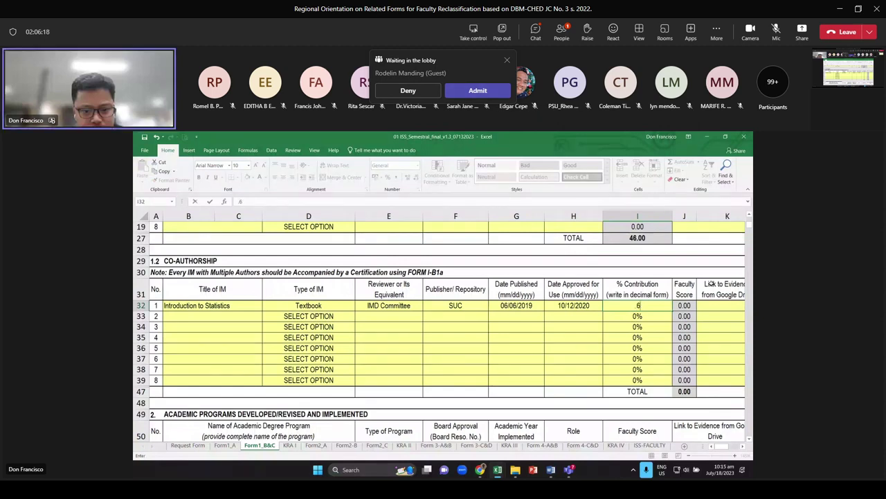
{"action": "key", "text": "Return"}
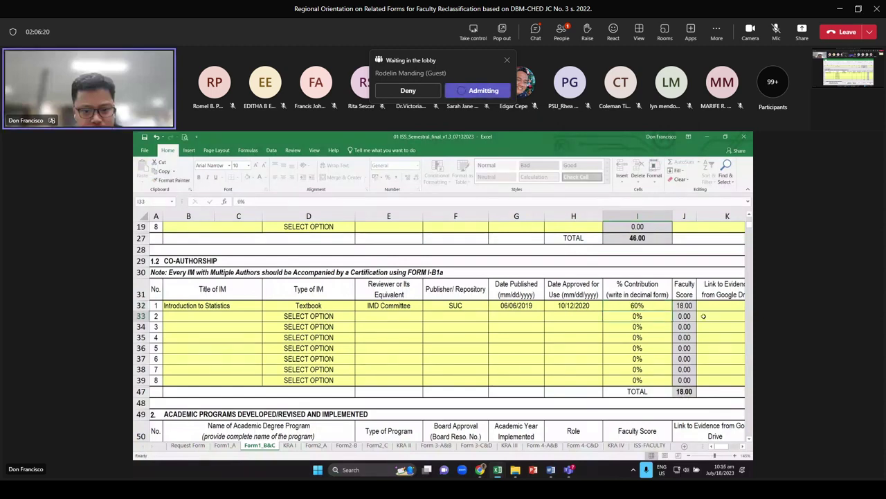
{"action": "left_click", "coordinate": [684, 306]}
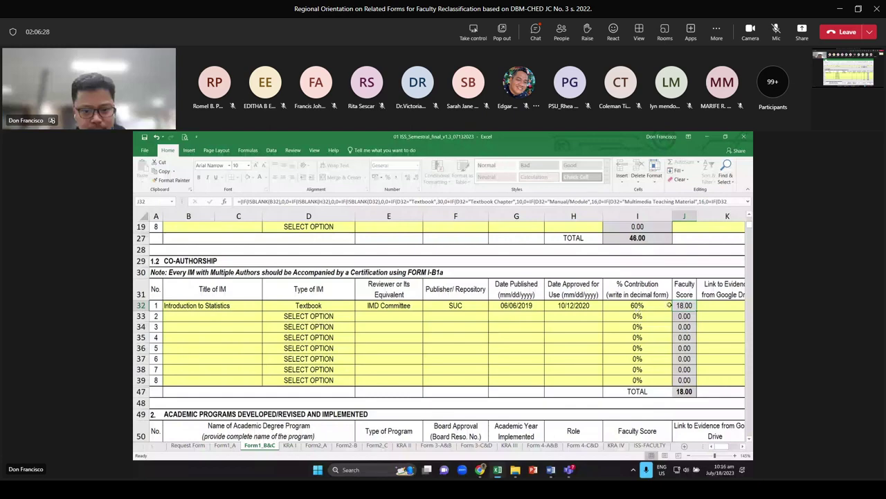
{"action": "left_click", "coordinate": [640, 306]}
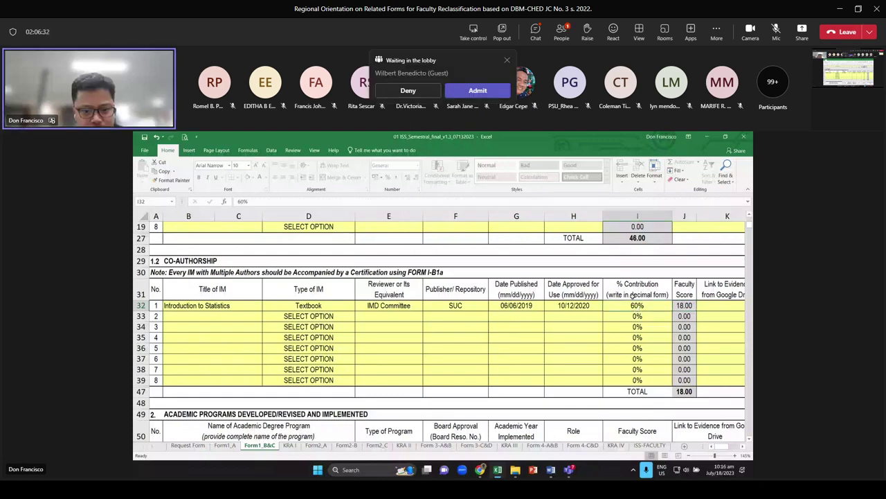
{"action": "key", "text": "alt+Tab"}
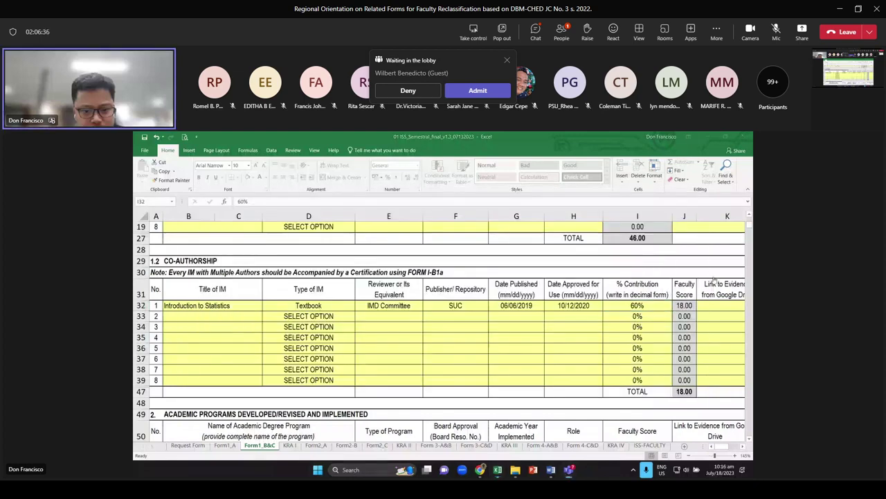
{"action": "key", "text": "alt+Tab"}
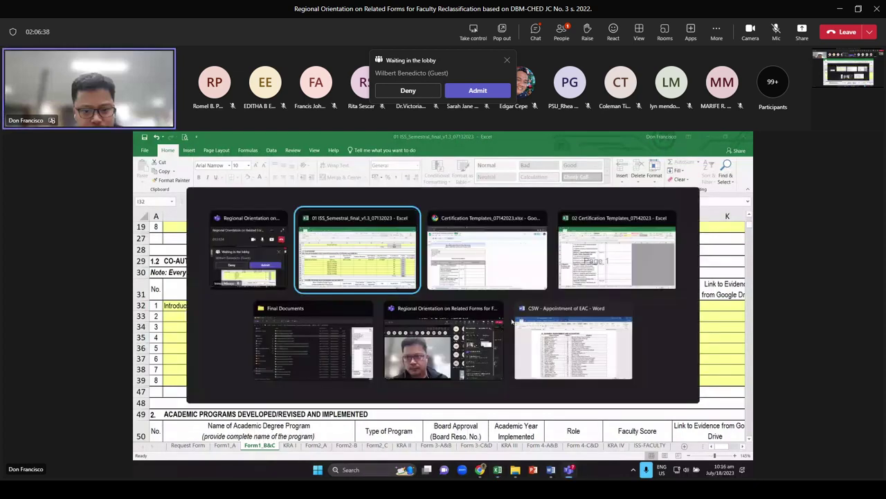
{"action": "key", "text": "alt+Tab"}
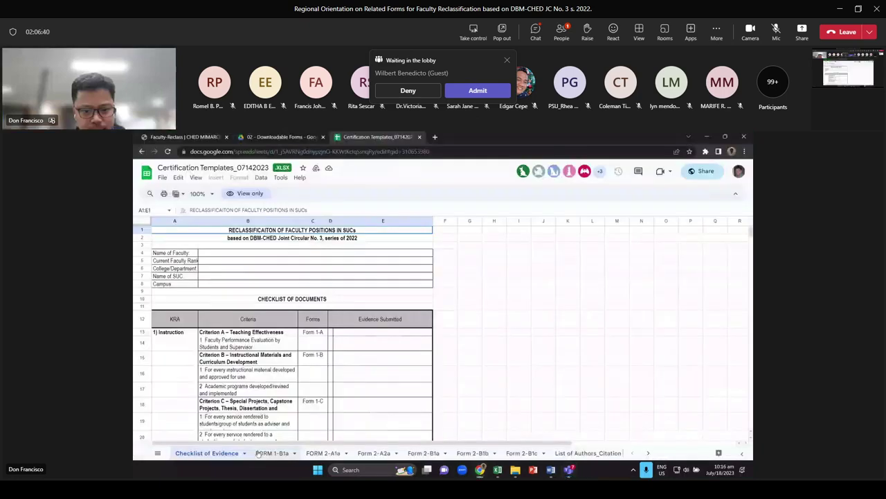
{"action": "left_click", "coordinate": [271, 453]}
{"action": "scroll", "coordinate": [305, 370], "scroll_direction": "down", "scroll_amount": 2}
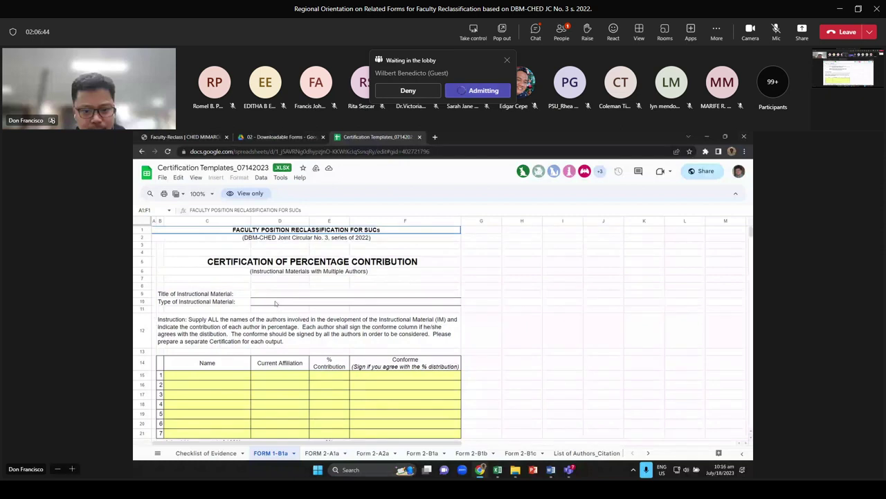
{"action": "left_click", "coordinate": [270, 295]}
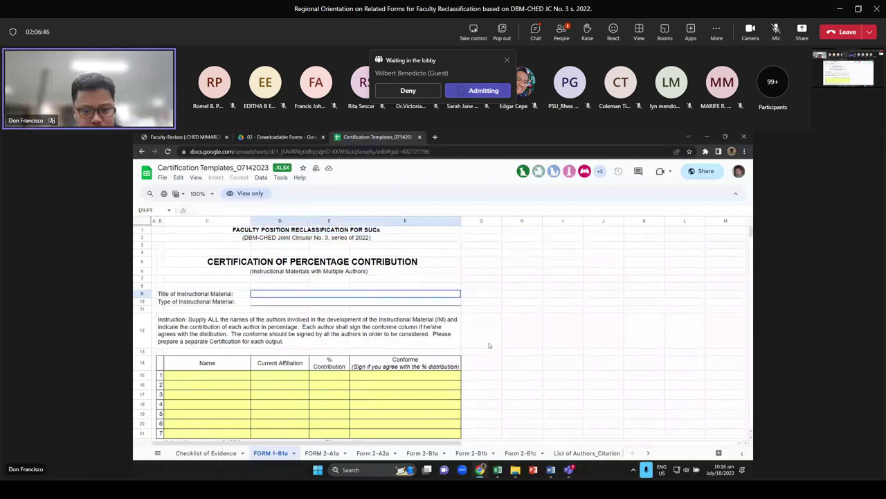
{"action": "key", "text": "Caps_Lock"}
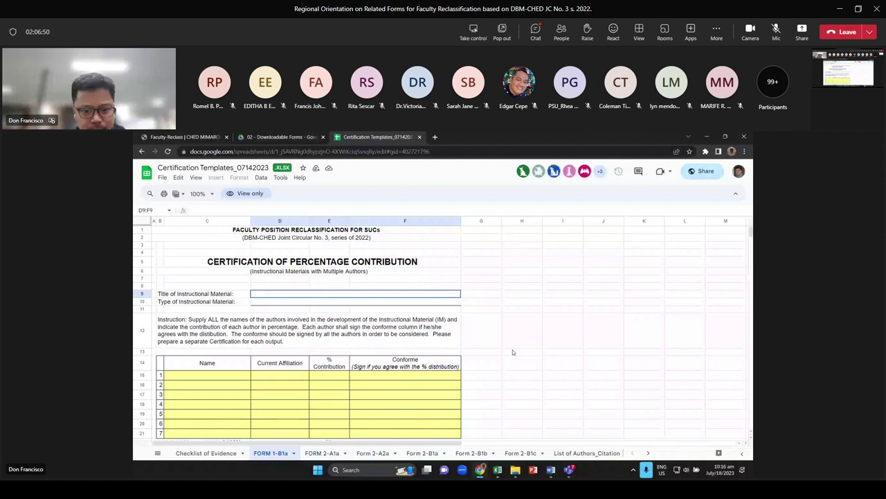
{"action": "key", "text": "Down"}
{"action": "key", "text": "Up"}
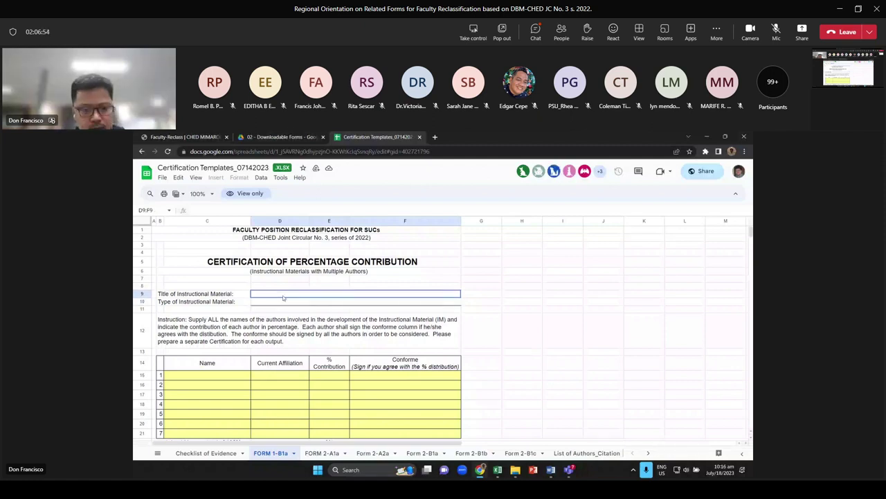
{"action": "right_click", "coordinate": [260, 296]}
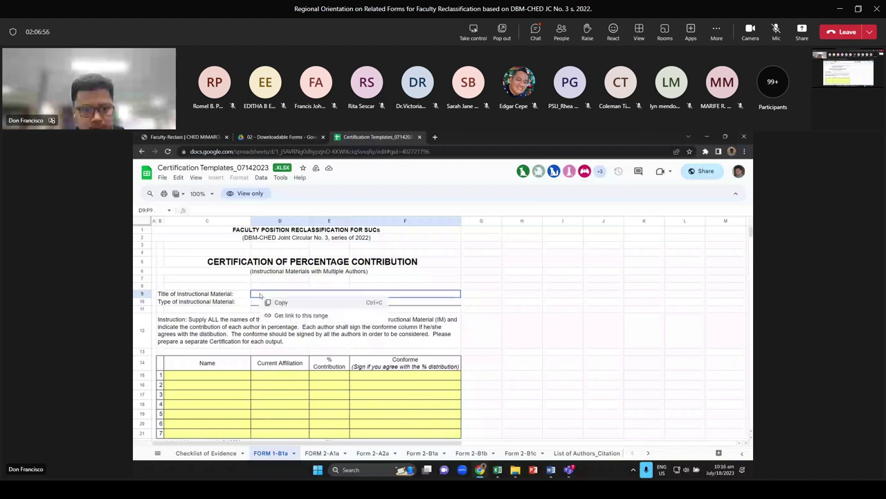
{"action": "left_click", "coordinate": [262, 295]}
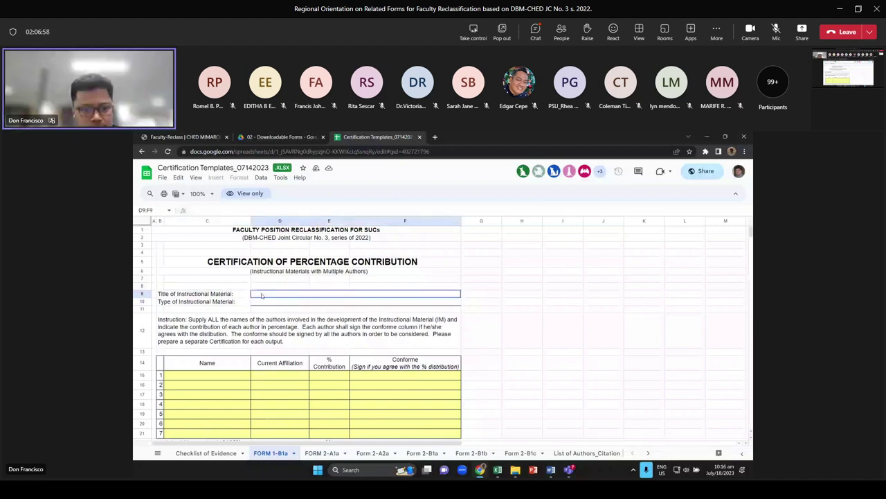
{"action": "key", "text": "Down"}
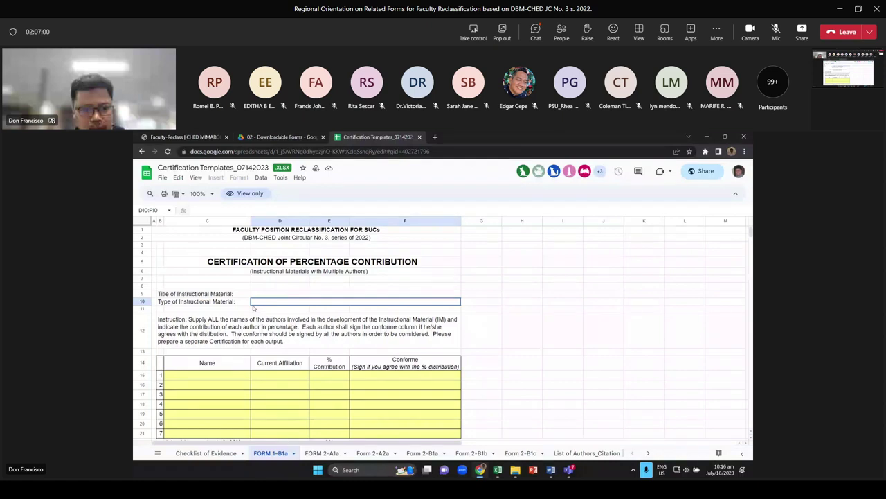
{"action": "key", "text": "Down"}
{"action": "key", "text": "Down"}
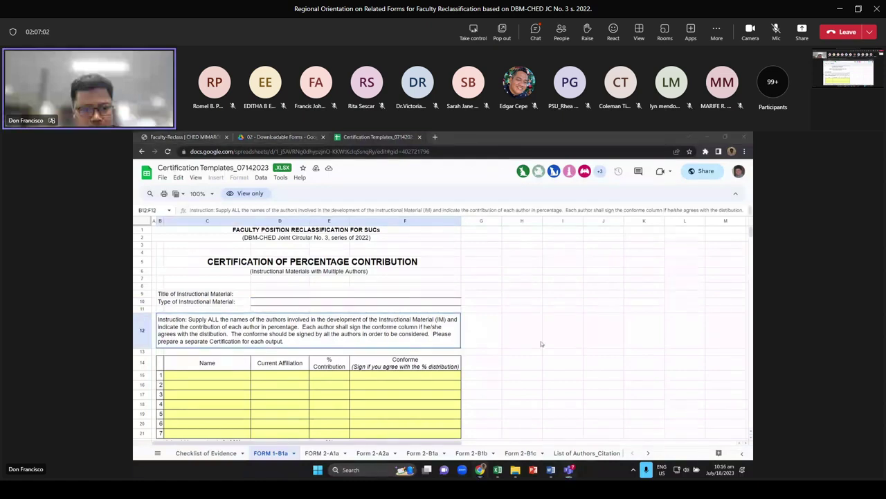
{"action": "key", "text": "alt+Tab"}
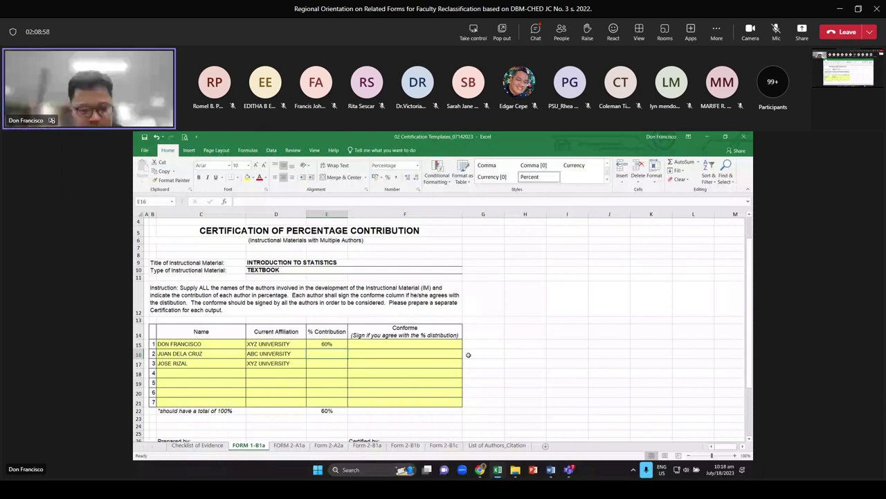
Give the second and third authors 20% each and confirm the SUM total shows 100%
{"action": "type", "text": "20"}
{"action": "key", "text": "Return"}
{"action": "type", "text": "20"}
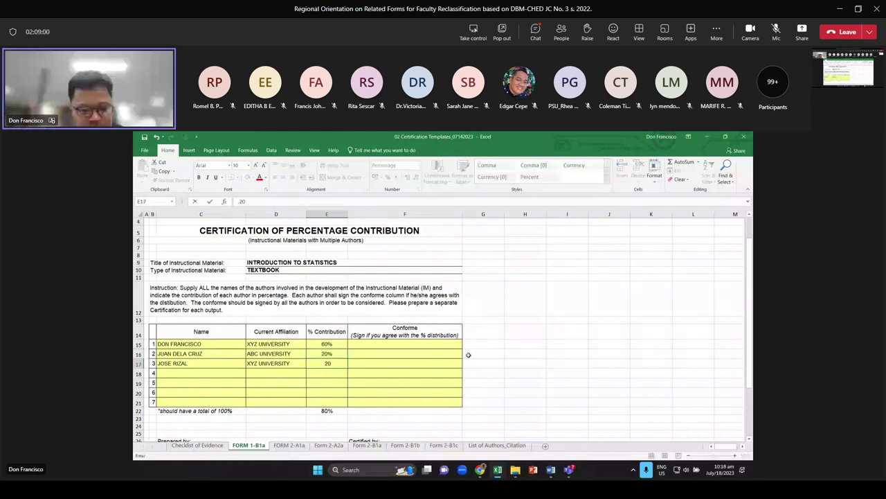
{"action": "key", "text": "Return"}
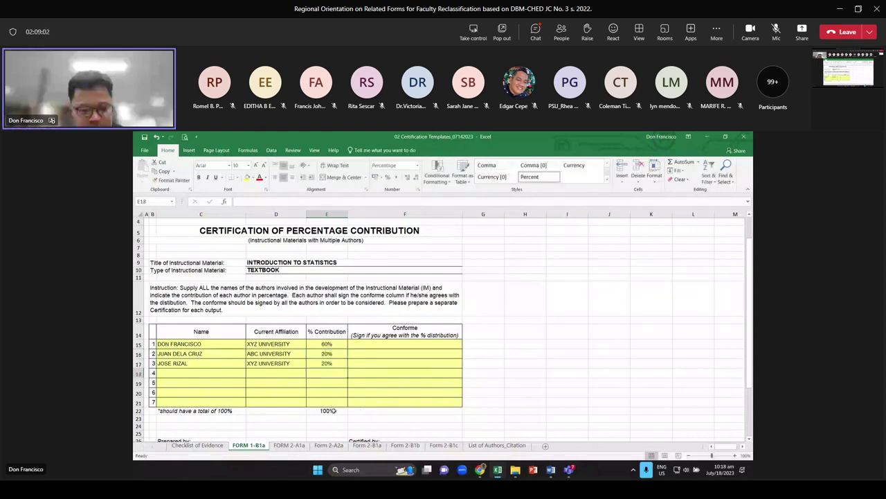
{"action": "left_click", "coordinate": [327, 411]}
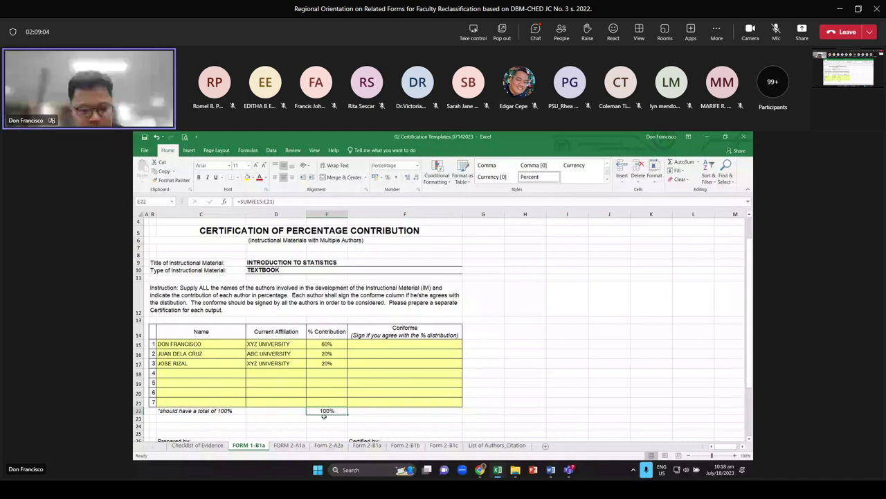
{"action": "key", "text": "Left"}
Select cells in the certification's Conforme column for the authors
{"action": "left_click", "coordinate": [310, 371]}
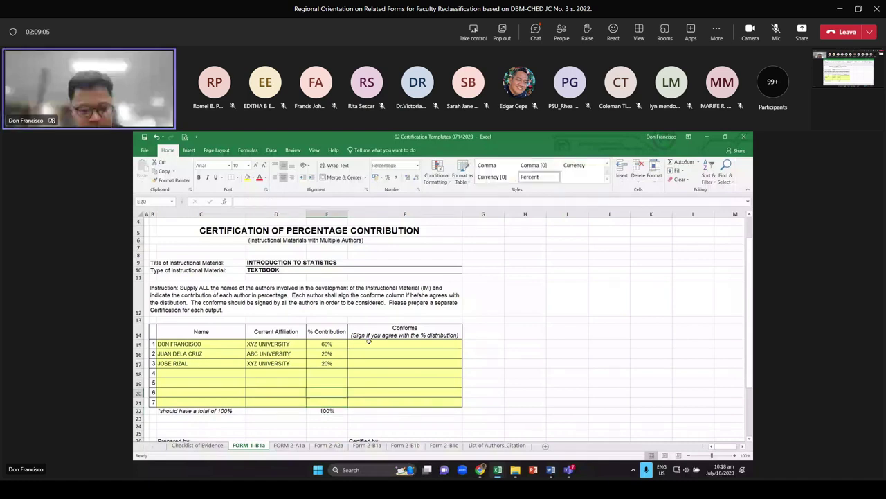
{"action": "left_click", "coordinate": [383, 345]}
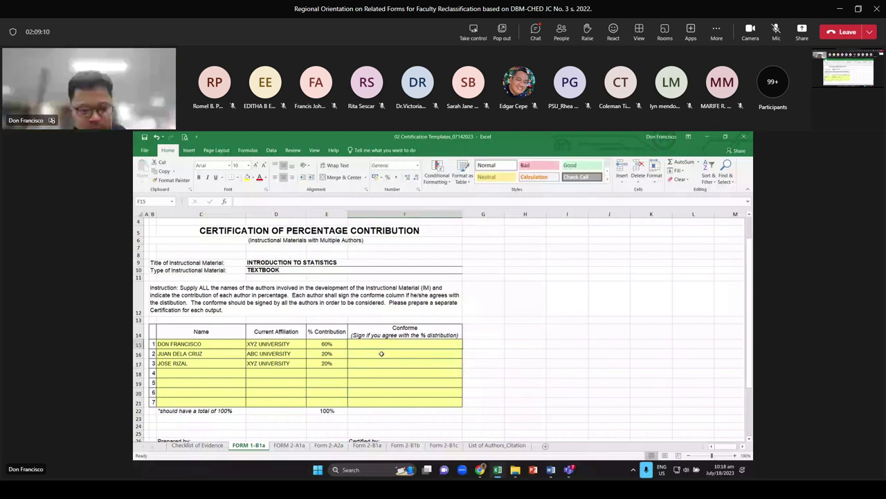
{"action": "left_click", "coordinate": [383, 355]}
{"action": "left_click", "coordinate": [385, 360]}
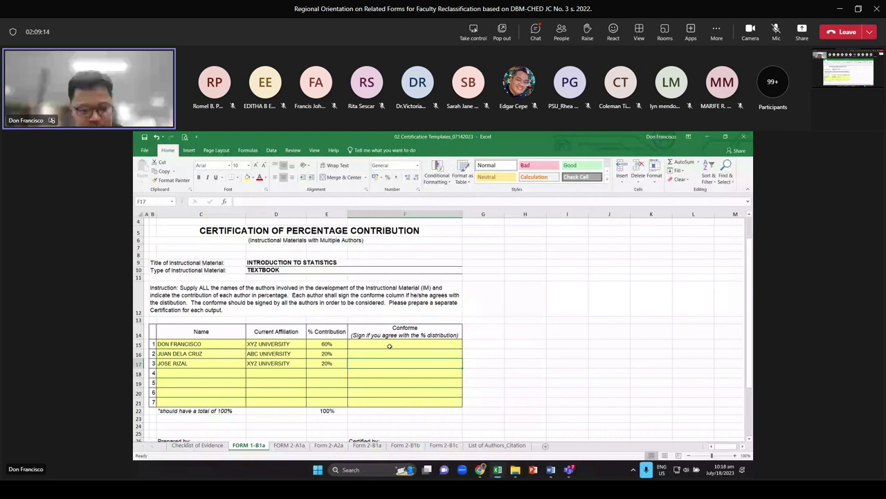
{"action": "scroll", "coordinate": [389, 346], "scroll_direction": "down", "scroll_amount": 4}
Enter the preparer's name on the name line above Prepared by in C29
{"action": "left_click", "coordinate": [218, 333]}
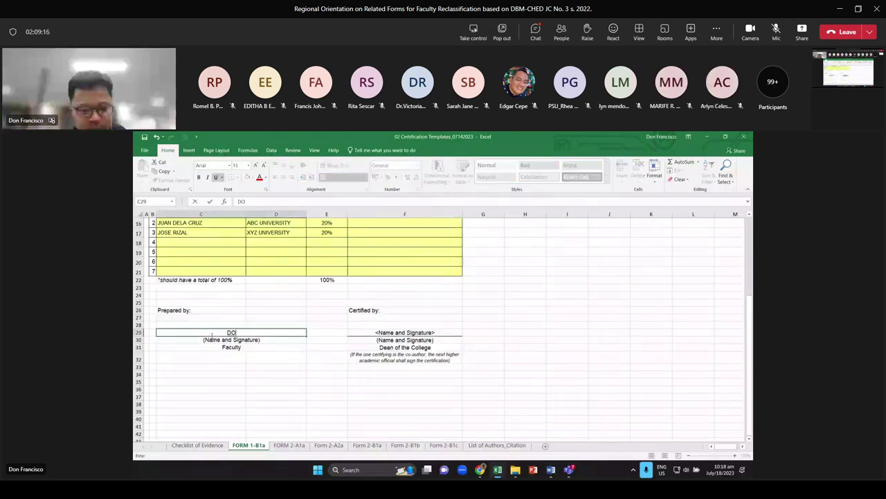
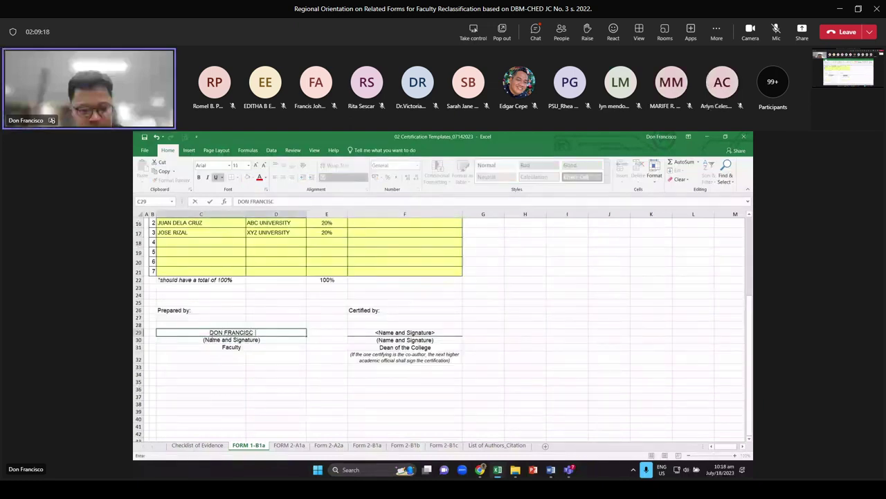
{"action": "key", "text": "Tab"}
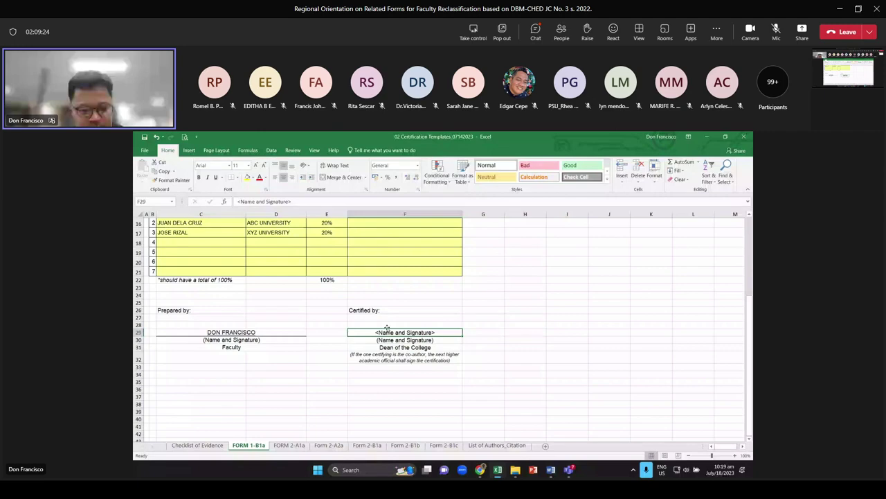
{"action": "scroll", "coordinate": [388, 330], "scroll_direction": "up", "scroll_amount": 5}
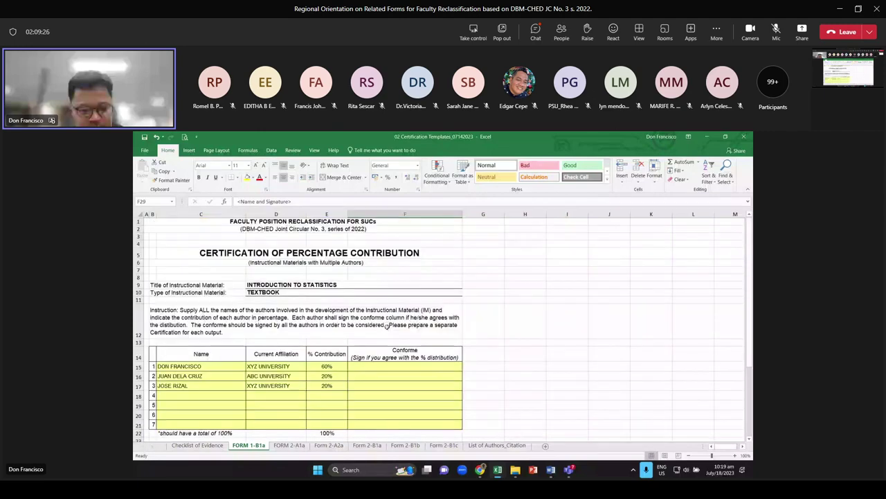
Switch to the ISS Semestral workbook and view the material type list without changing it
{"action": "key", "text": "alt+Tab"}
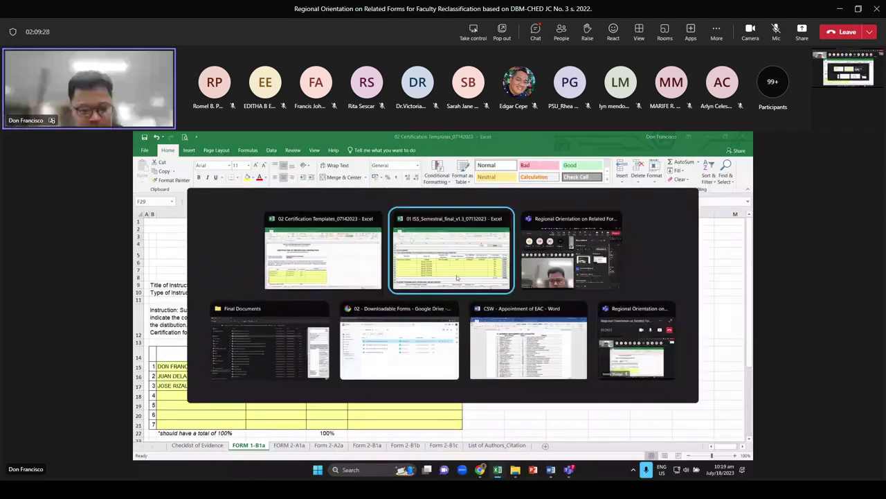
{"action": "left_click", "coordinate": [456, 278]}
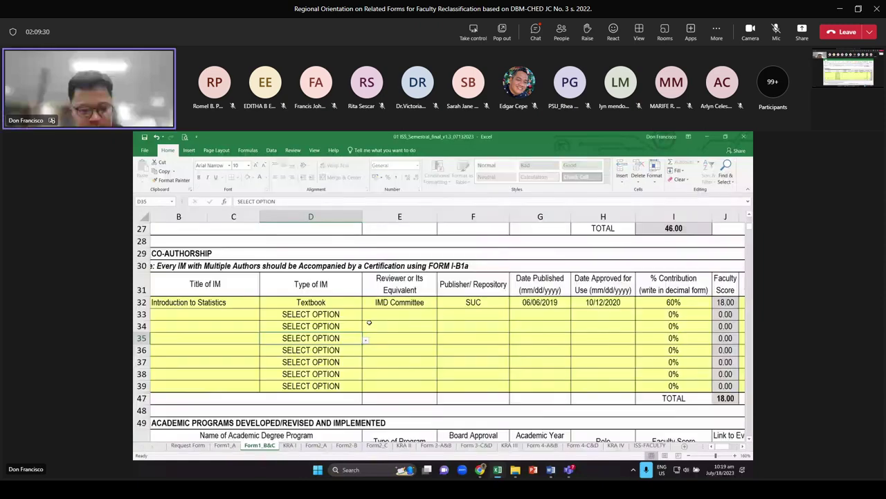
{"action": "scroll", "coordinate": [360, 324], "scroll_direction": "up", "scroll_amount": 2}
{"action": "scroll", "coordinate": [237, 336], "scroll_direction": "down", "scroll_amount": 1}
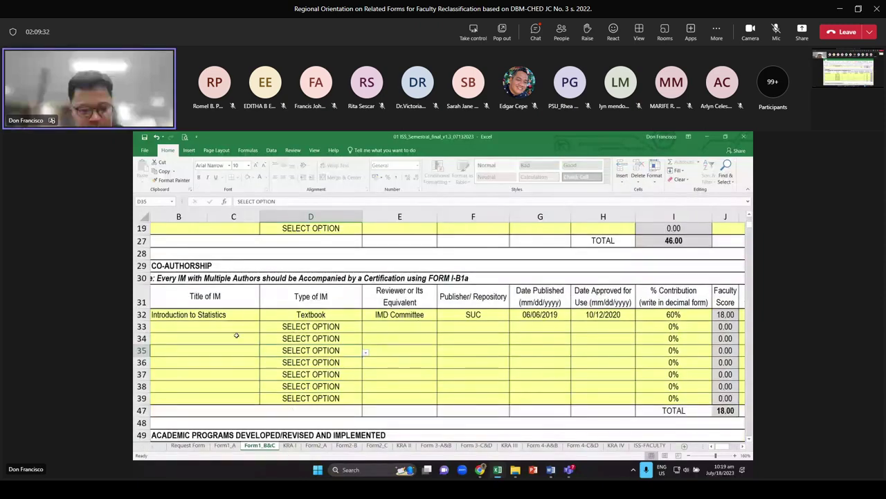
{"action": "key", "text": "Up"}
{"action": "key", "text": "Up"}
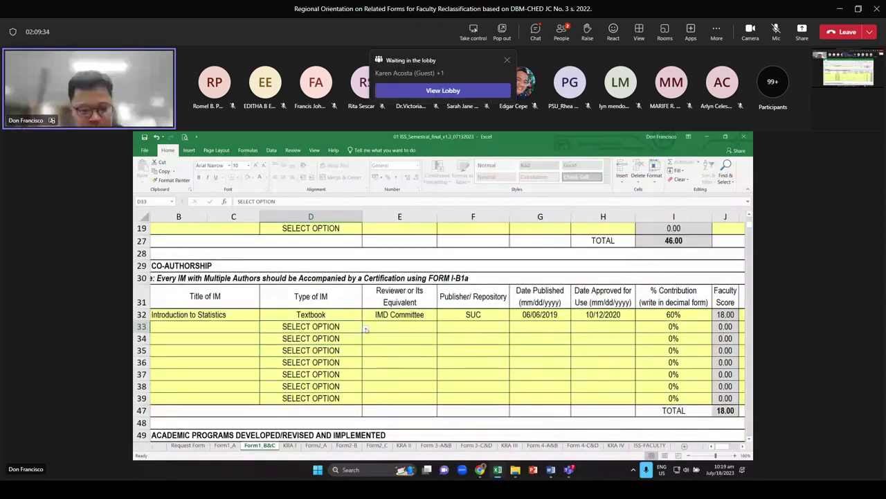
{"action": "left_click", "coordinate": [365, 330]}
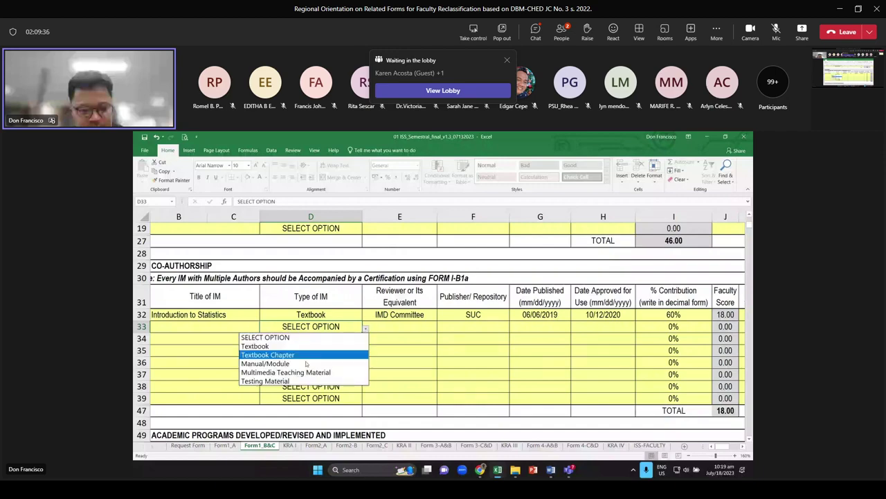
{"action": "key", "text": "Escape"}
{"action": "scroll", "coordinate": [581, 315], "scroll_direction": "down", "scroll_amount": 1}
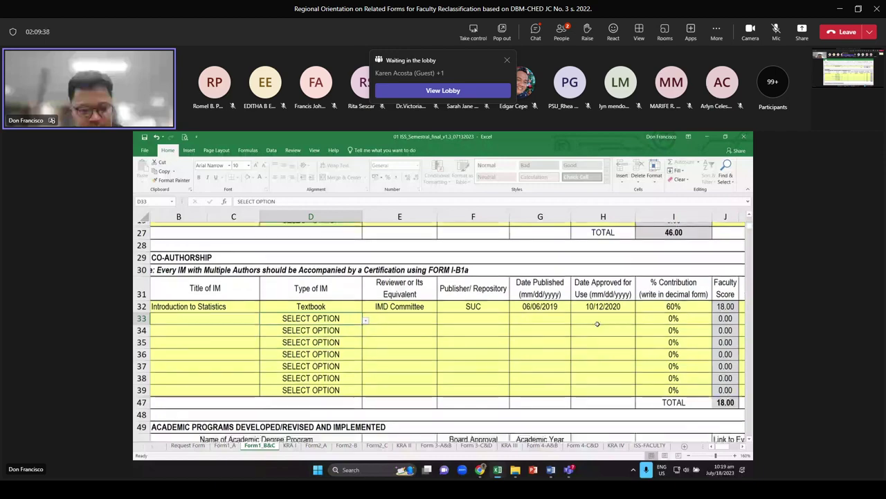
{"action": "scroll", "coordinate": [582, 315], "scroll_direction": "down", "scroll_amount": 1}
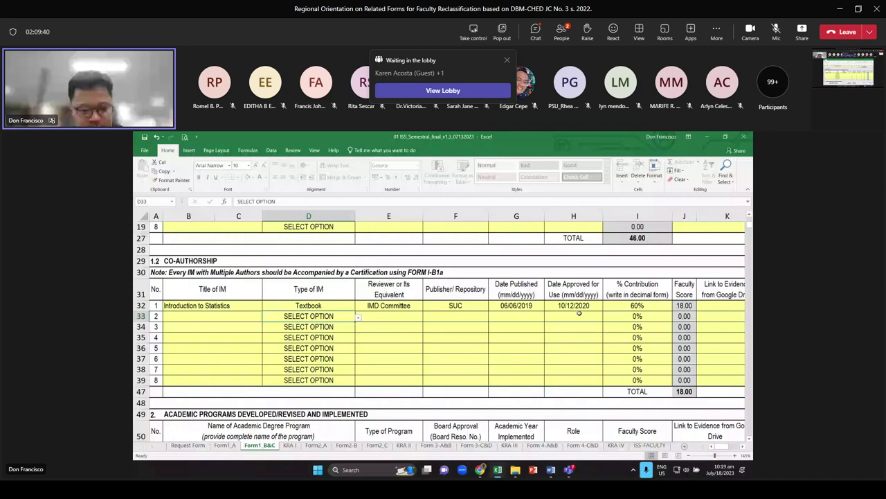
{"action": "scroll", "coordinate": [579, 314], "scroll_direction": "up", "scroll_amount": 3}
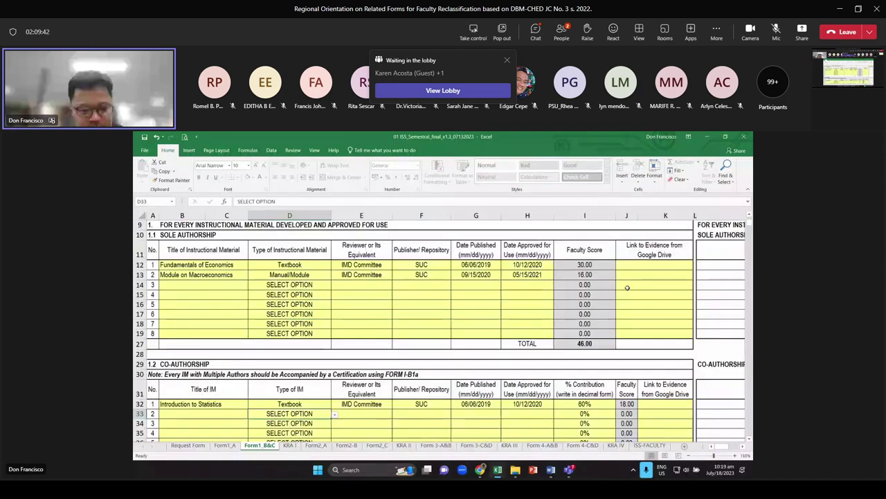
Open the 03 Documentary Evidence PDF from the Final Documents folder
{"action": "left_click", "coordinate": [638, 265]}
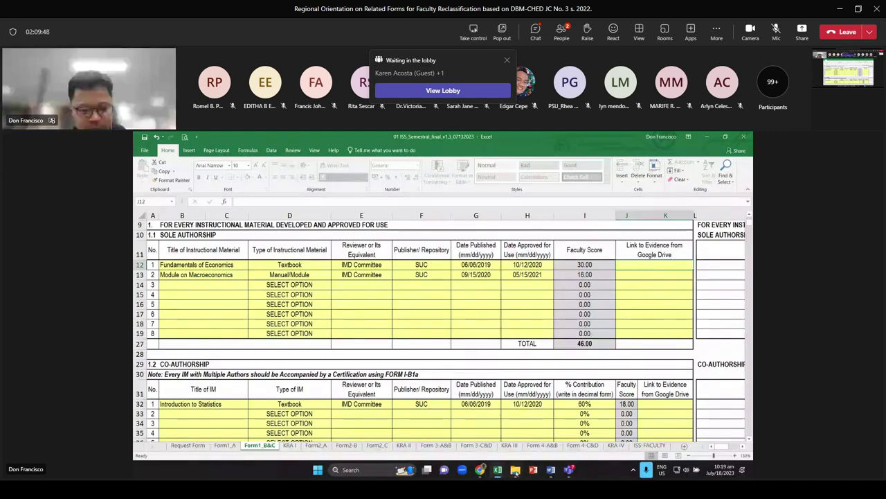
{"action": "left_click", "coordinate": [515, 471]}
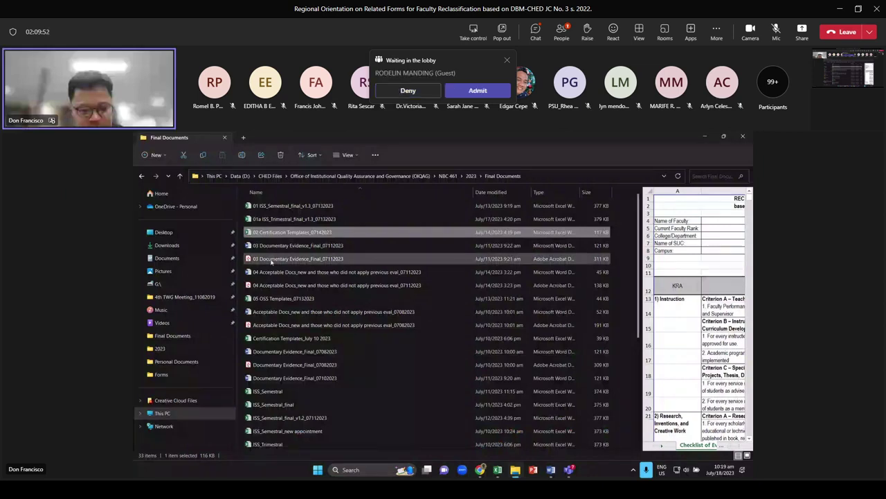
{"action": "left_click", "coordinate": [280, 259]}
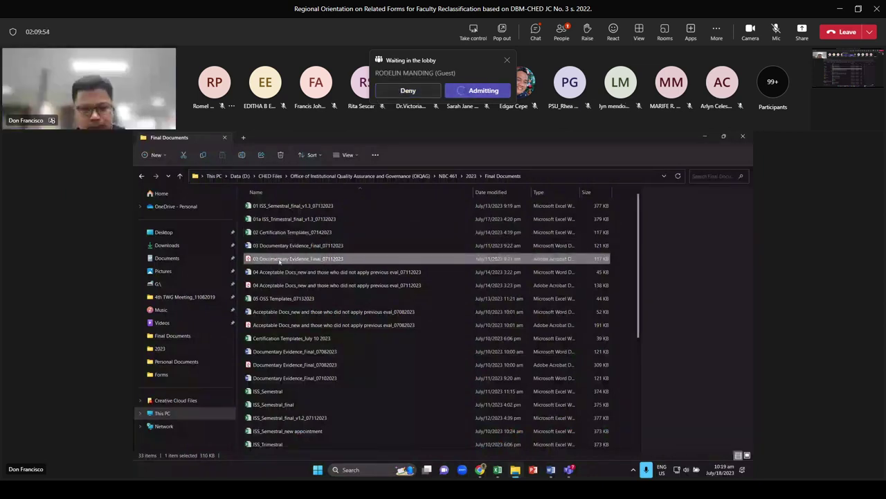
{"action": "double_click", "coordinate": [280, 261]}
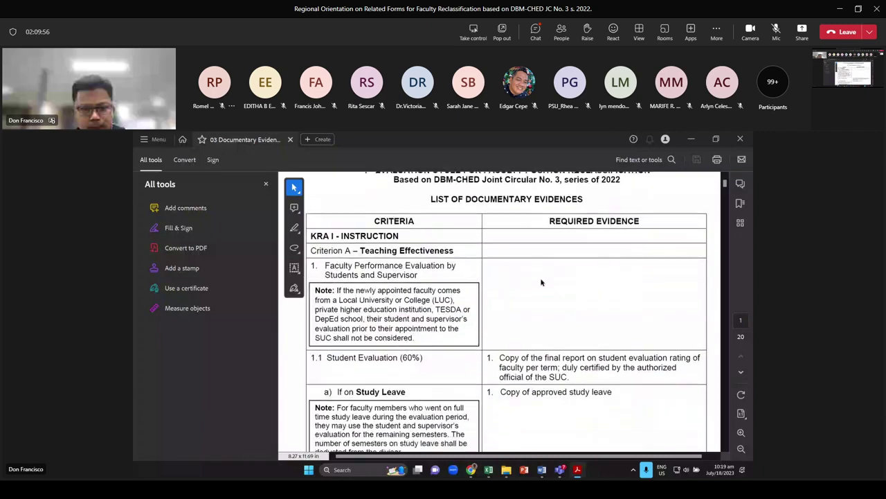
Scroll the Documentary Evidence PDF down to the Criterion B table on page 2
{"action": "scroll", "coordinate": [542, 282], "scroll_direction": "down", "scroll_amount": 6}
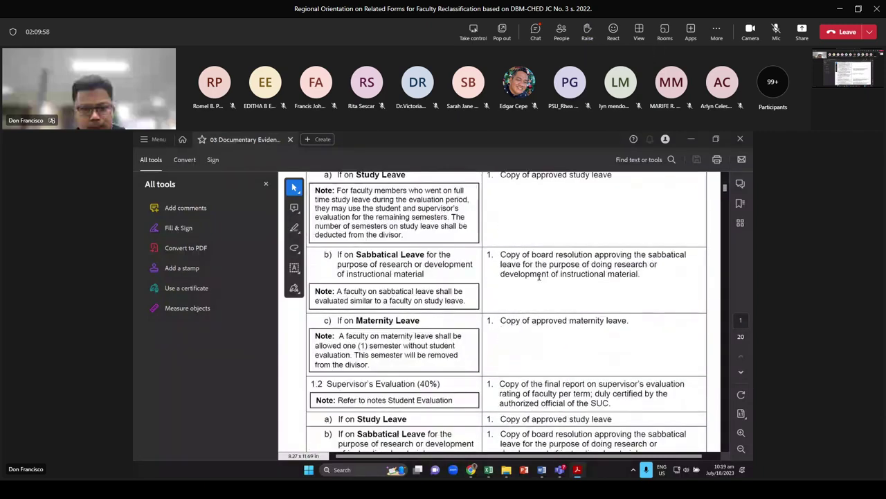
{"action": "scroll", "coordinate": [539, 277], "scroll_direction": "down", "scroll_amount": 10}
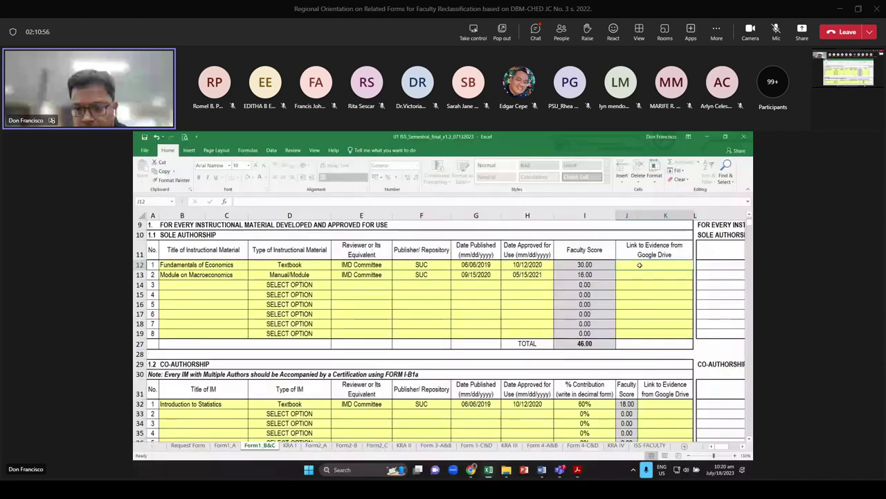
{"action": "type", "text": "SDSD"}
{"action": "key", "text": "Return"}
{"action": "key", "text": "Return"}
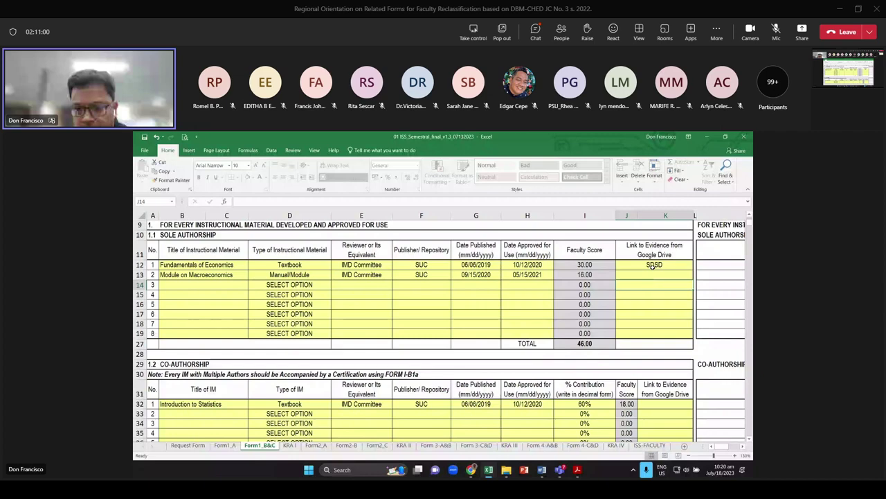
{"action": "left_click", "coordinate": [654, 266]}
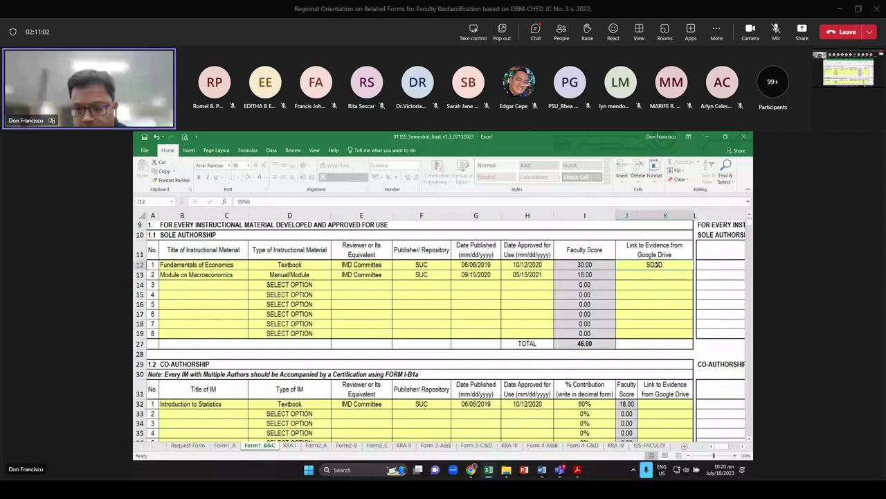
{"action": "key", "text": "Delete"}
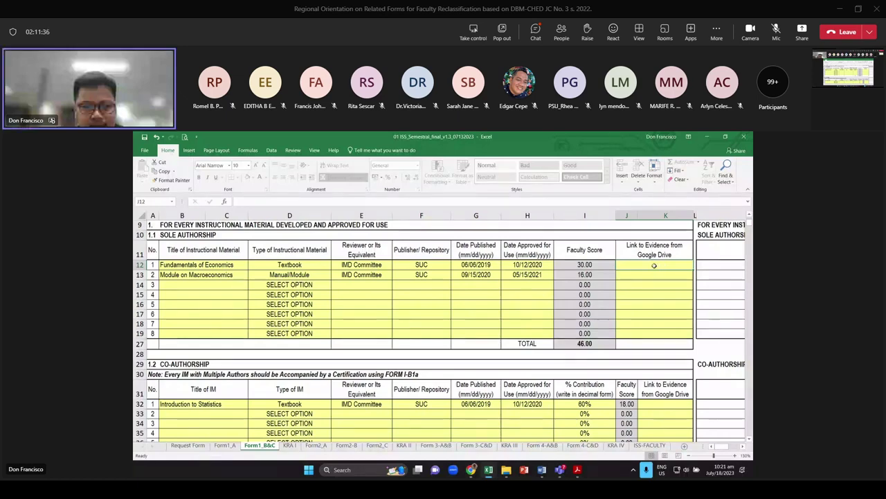
Highlight the sole-author textbook evidence requirements in the PDF, then return to the Excel workbook
{"action": "key", "text": "alt+Tab"}
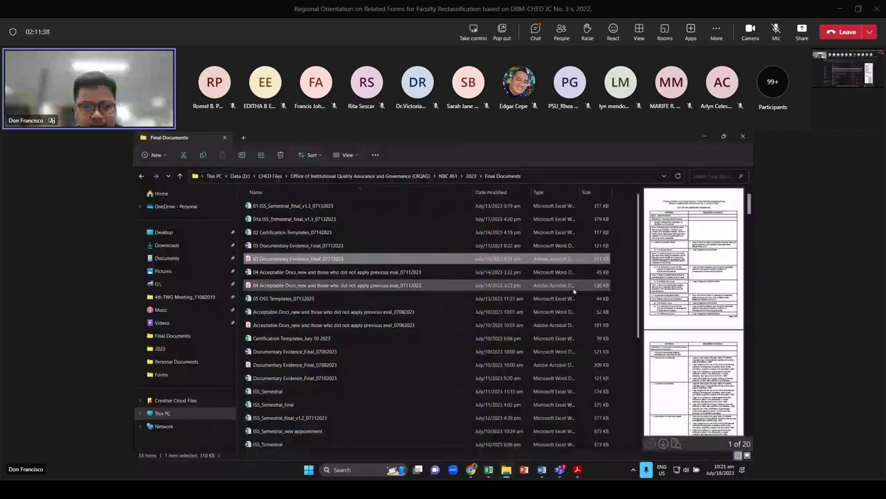
{"action": "key", "text": "Return"}
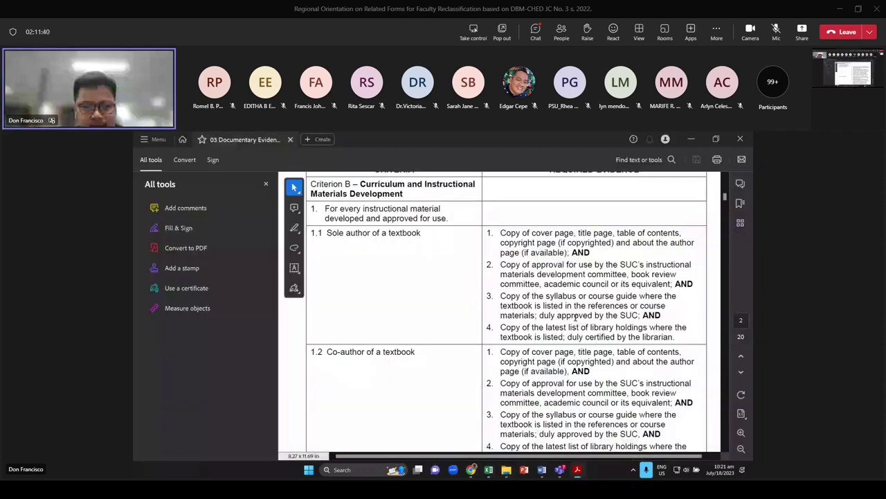
{"action": "left_click_drag", "start_coordinate": [500, 234], "coordinate": [671, 338]}
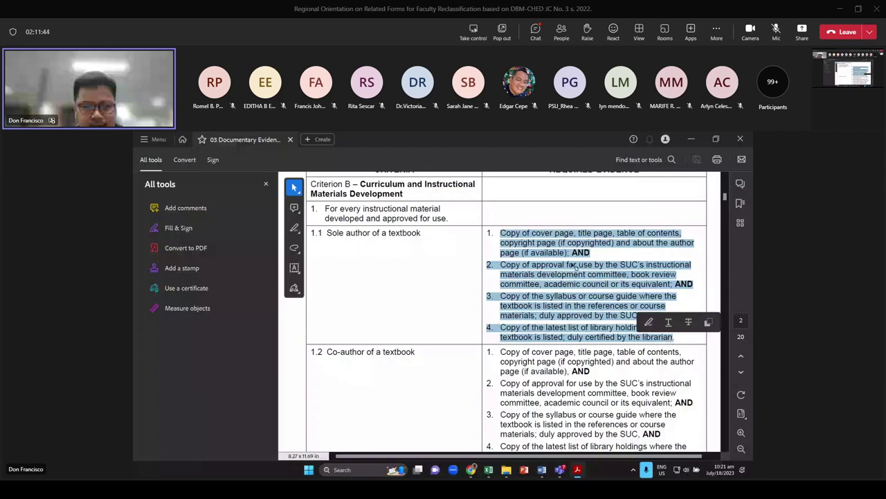
{"action": "key", "text": "alt+Tab"}
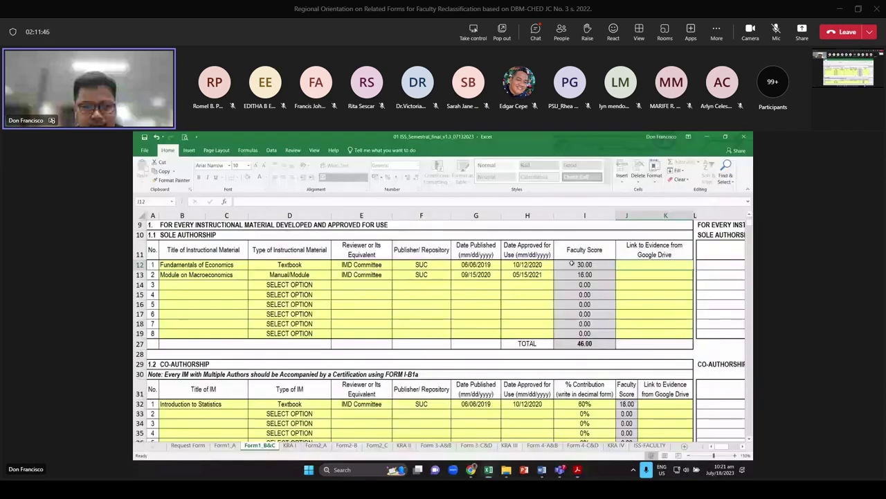
Leave the row 12 evidence link unchanged and move down to B51 in Academic Programs
{"action": "double_click", "coordinate": [641, 265]}
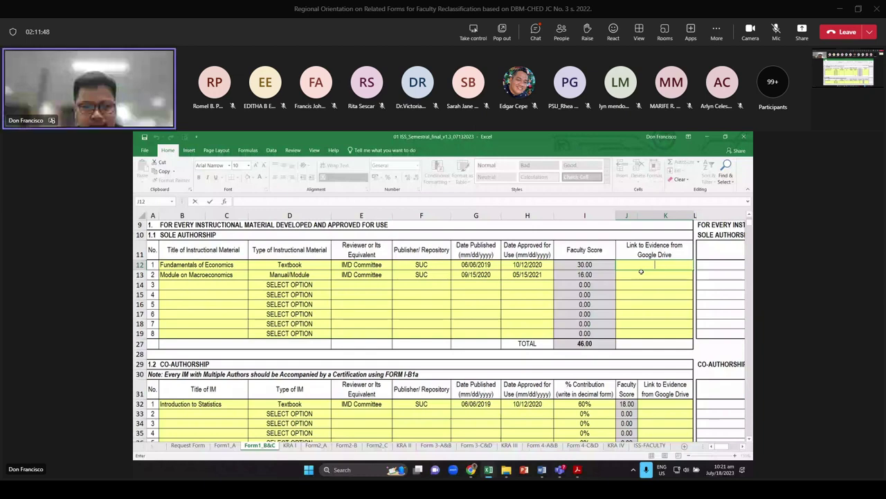
{"action": "left_click", "coordinate": [505, 298]}
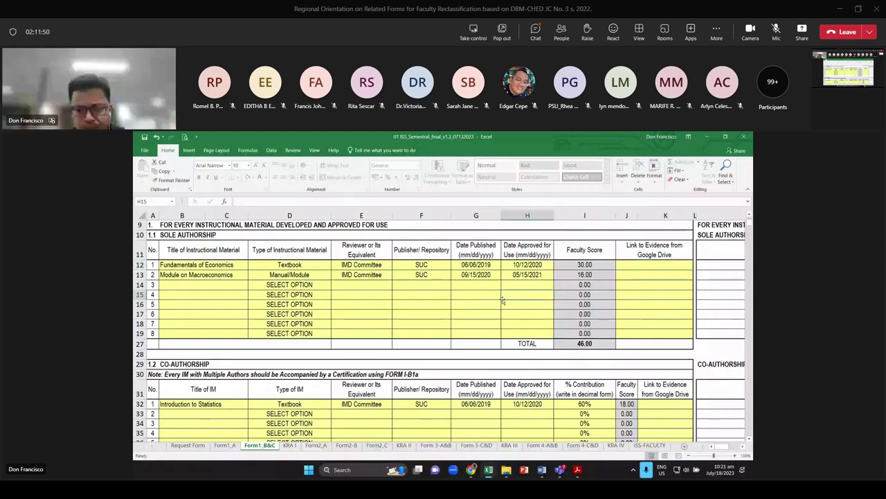
{"action": "scroll", "coordinate": [499, 300], "scroll_direction": "down", "scroll_amount": 5}
{"action": "scroll", "coordinate": [494, 300], "scroll_direction": "down", "scroll_amount": 3}
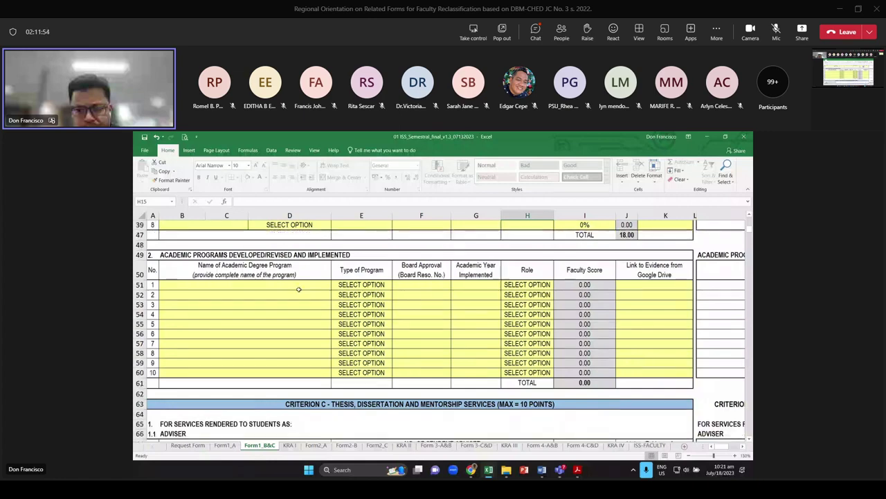
{"action": "left_click", "coordinate": [299, 289]}
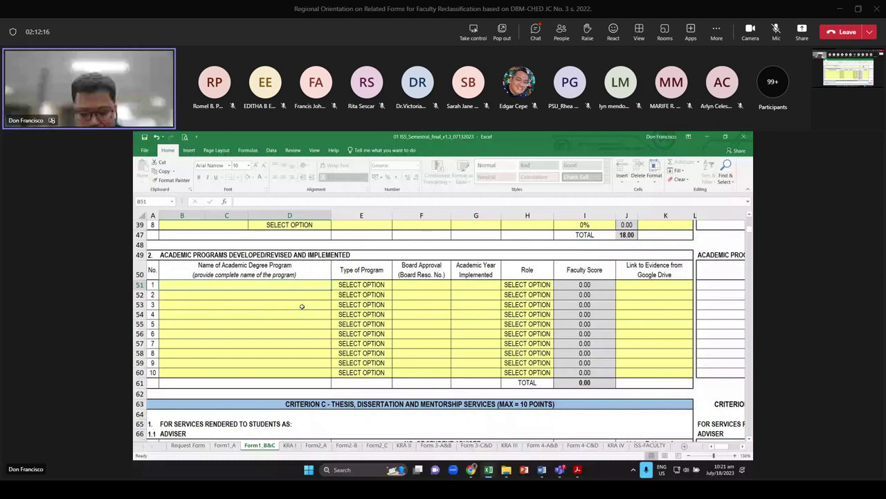
Enter BS MECHANICS in row 51 as a New Program with board approval 2022-03
{"action": "type", "text": "BS MECHANICS"}
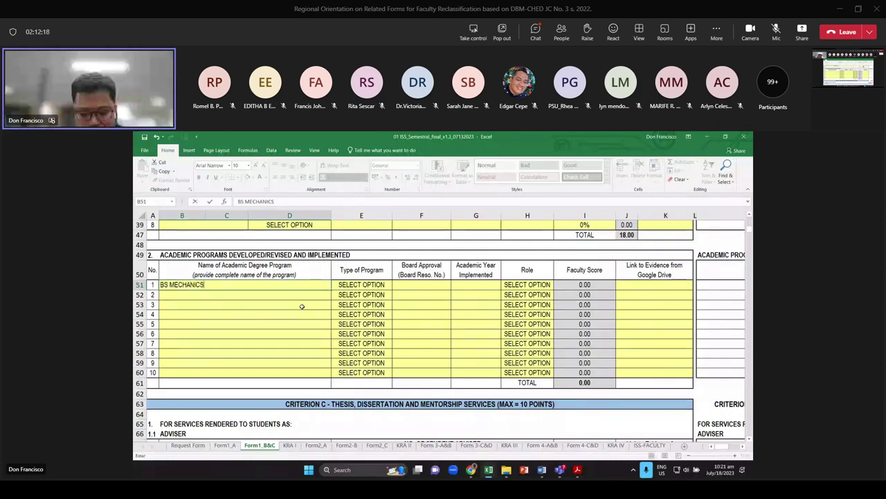
{"action": "key", "text": "Tab"}
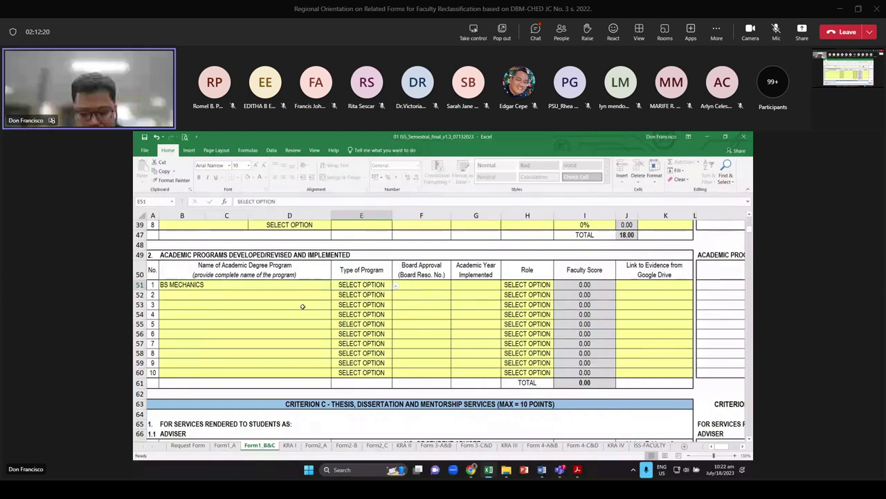
{"action": "left_click", "coordinate": [396, 285]}
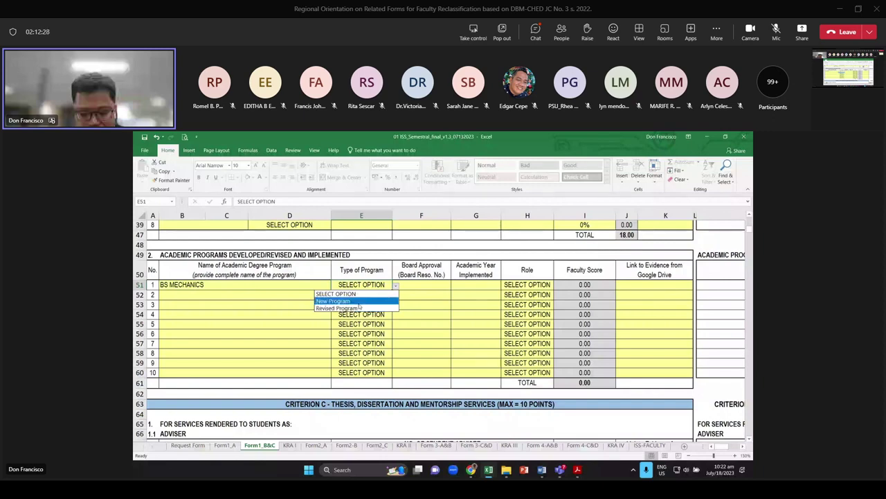
{"action": "left_click", "coordinate": [358, 305]}
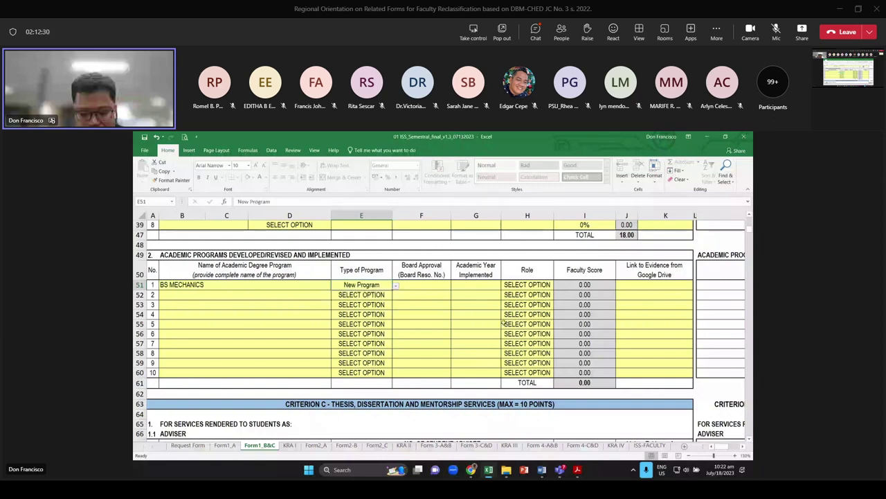
{"action": "key", "text": "Tab"}
{"action": "type", "text": "202"}
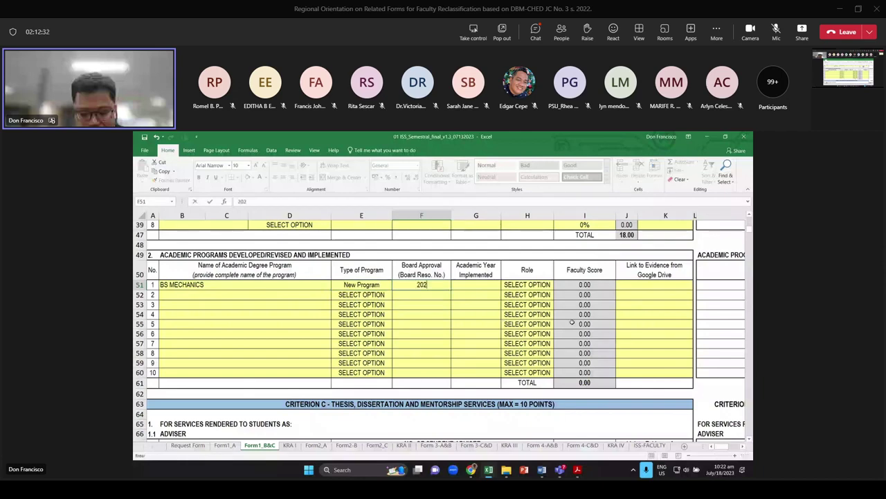
{"action": "type", "text": "2-"}
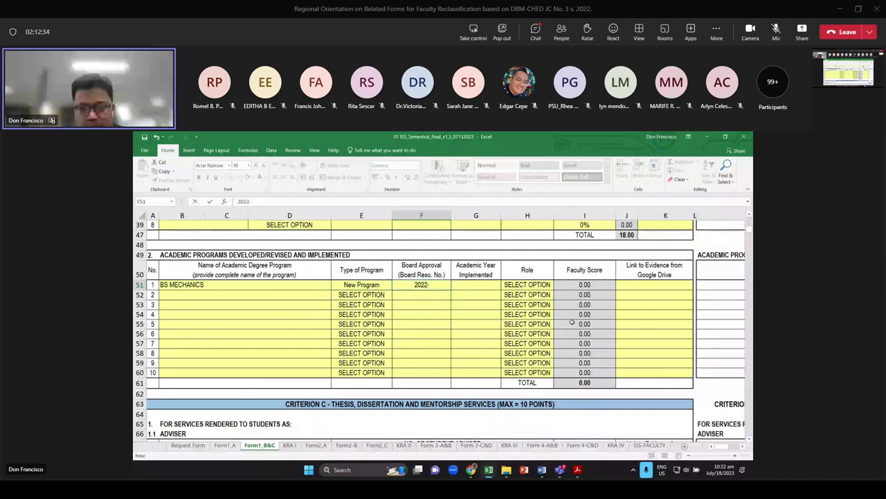
{"action": "type", "text": "0"}
{"action": "type", "text": "3"}
{"action": "key", "text": "Tab"}
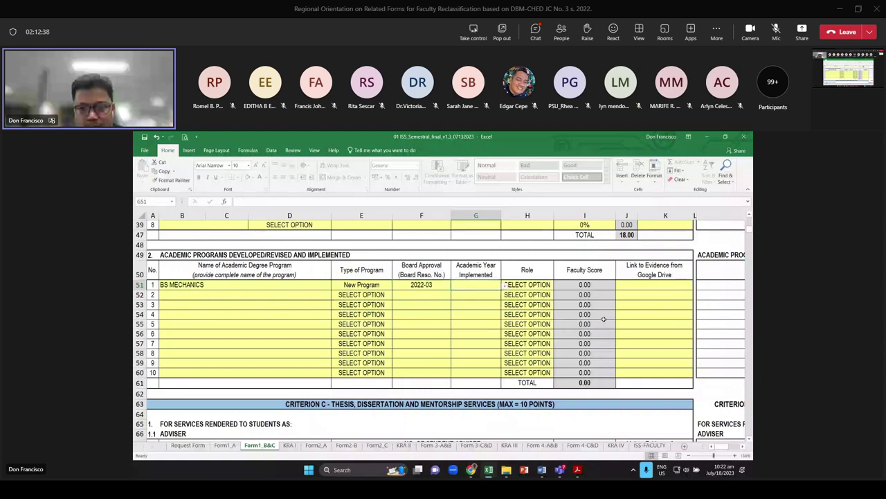
Set row 51's academic year to 2022-2023 and the role to Lead
{"action": "left_click", "coordinate": [503, 285]}
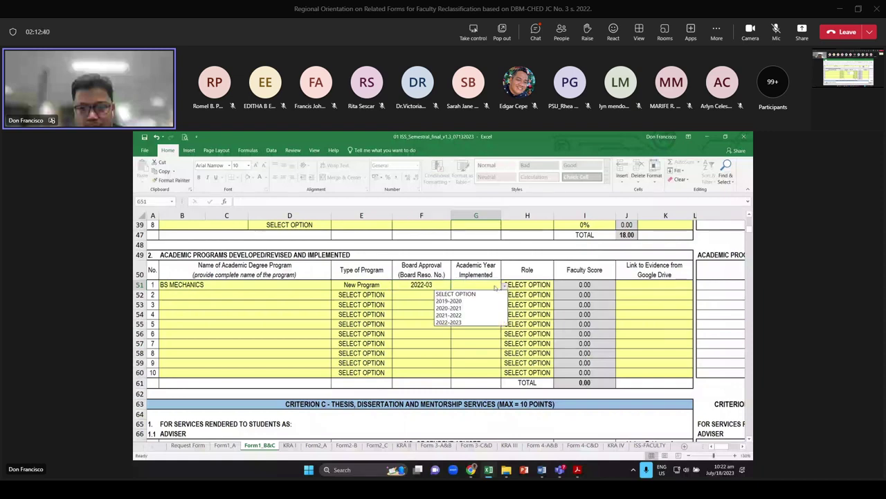
{"action": "left_click", "coordinate": [449, 322]}
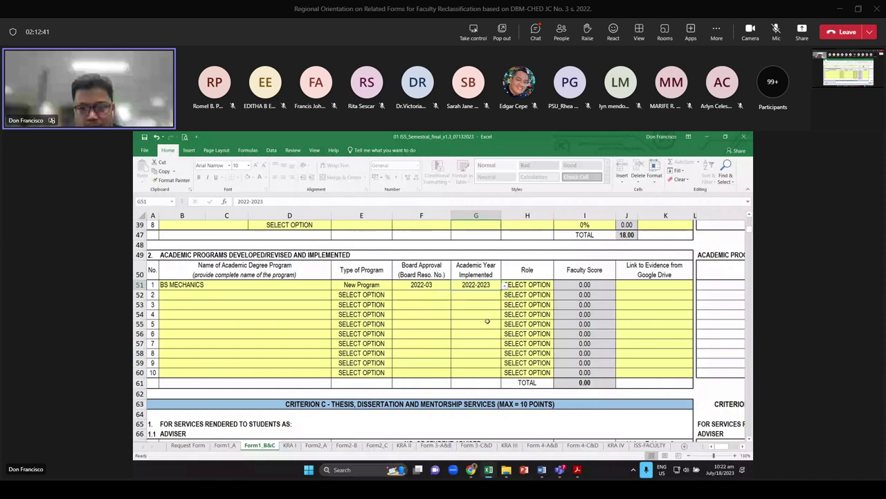
{"action": "left_click", "coordinate": [542, 285]}
{"action": "left_click", "coordinate": [557, 289]}
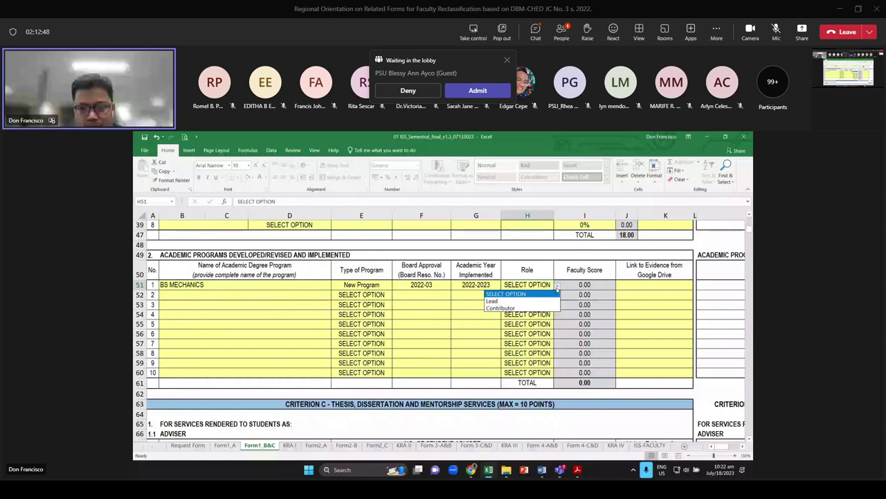
{"action": "left_click", "coordinate": [524, 303]}
{"action": "left_click", "coordinate": [599, 289]}
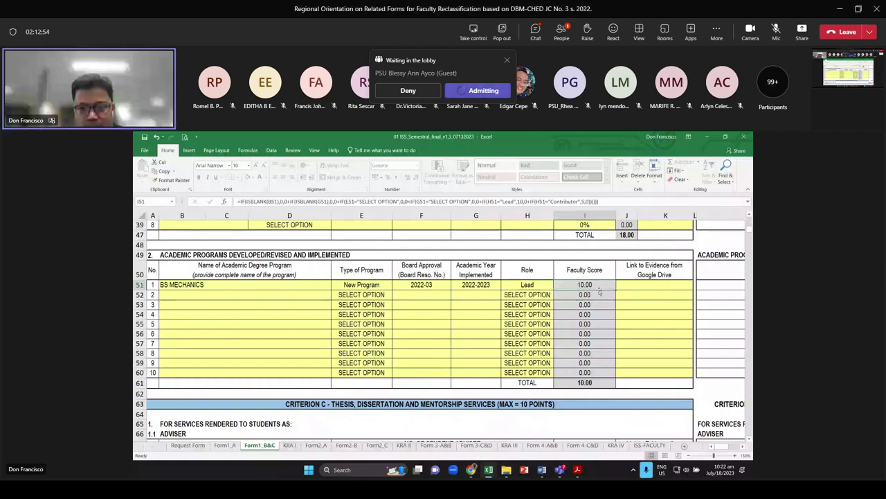
{"action": "left_click", "coordinate": [643, 287]}
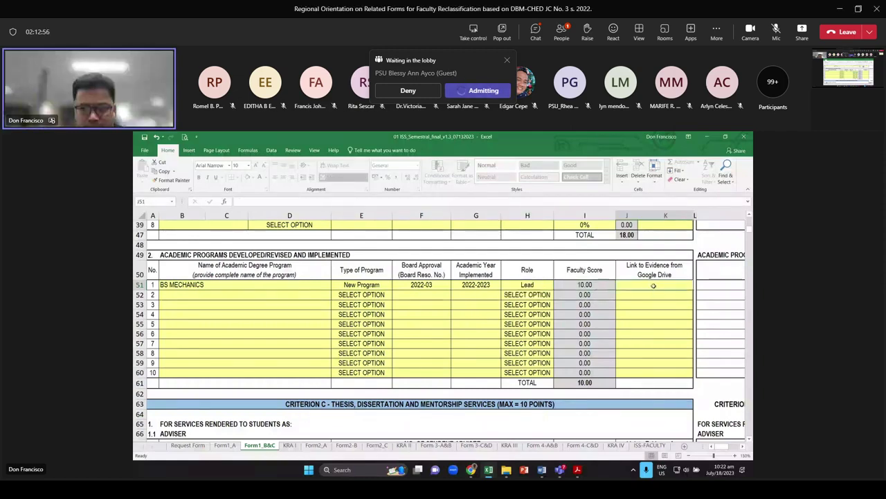
{"action": "left_click", "coordinate": [206, 294]}
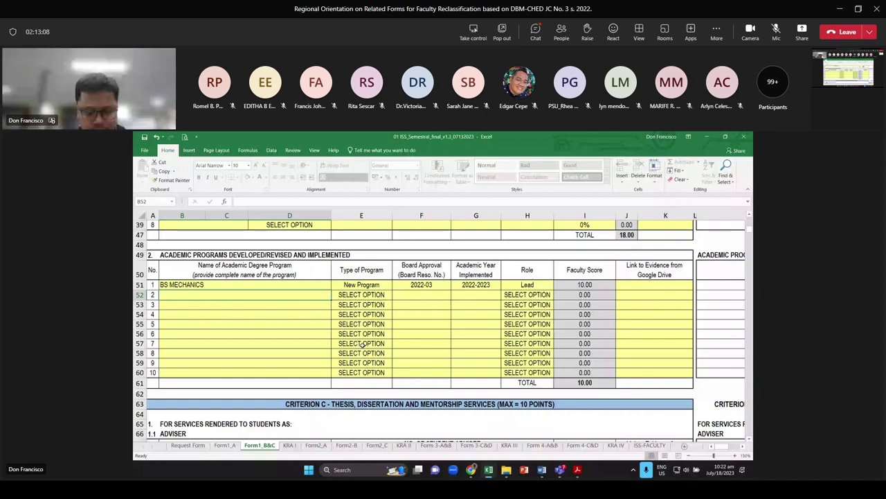
Type the program name 'BS CHEMISTRY AND BS CHEM. ENGINEERING' in B52
{"action": "type", "text": "bs"}
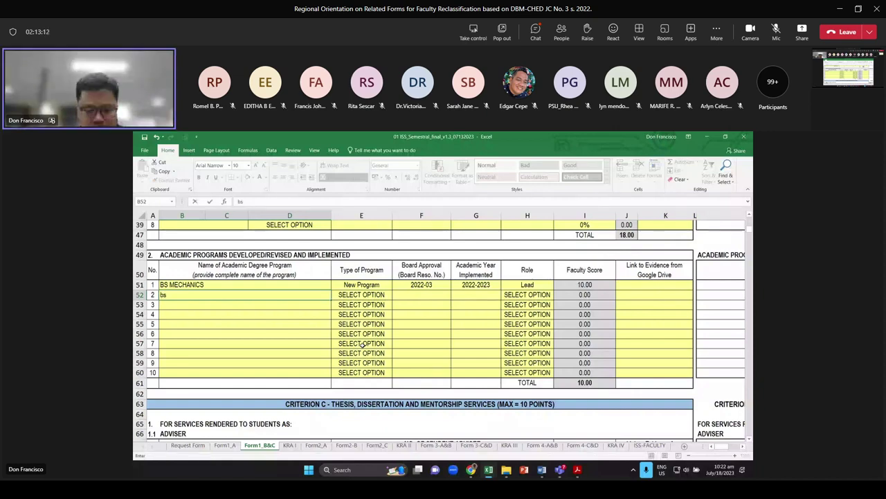
{"action": "key", "text": "BackSpace"}
{"action": "key", "text": "BackSpace"}
{"action": "type", "text": "BS "}
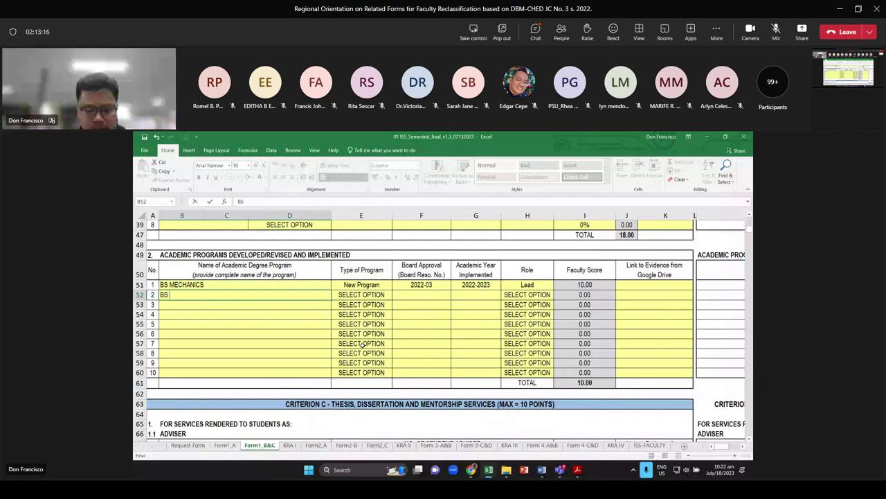
{"action": "type", "text": "CHEMIST"}
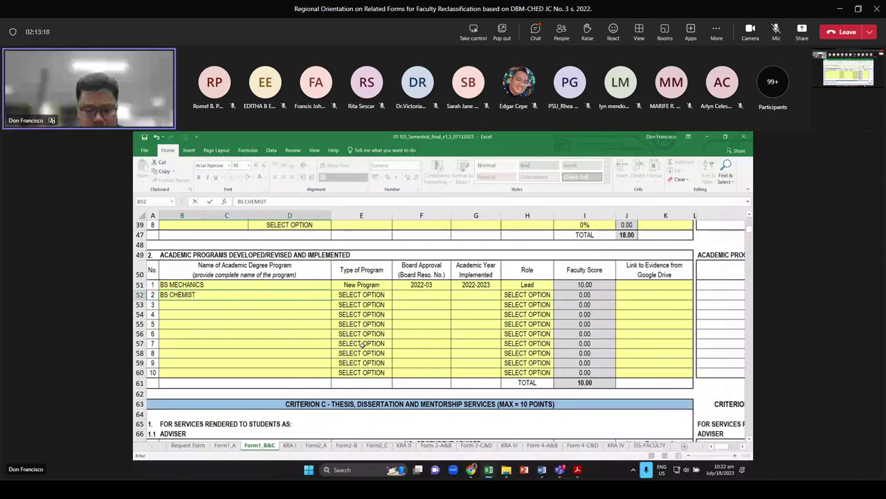
{"action": "type", "text": "RY AND BS CHE"}
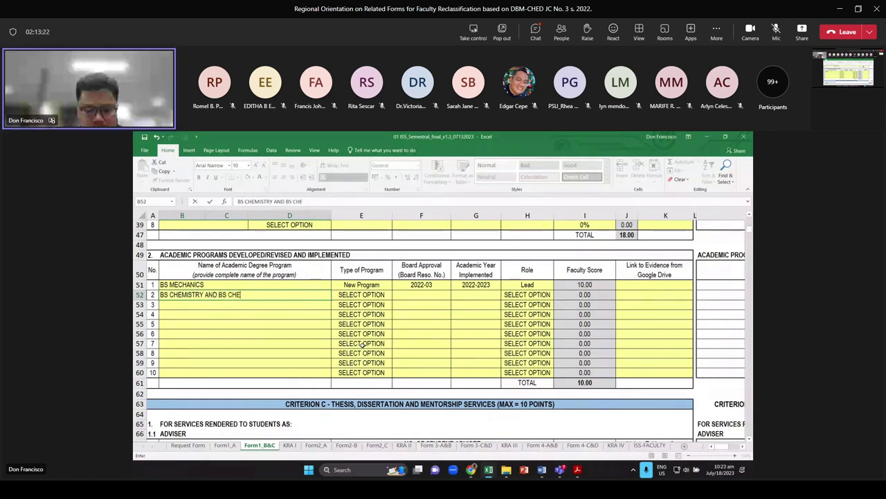
{"action": "type", "text": "M"}
{"action": "type", "text": ". EM"}
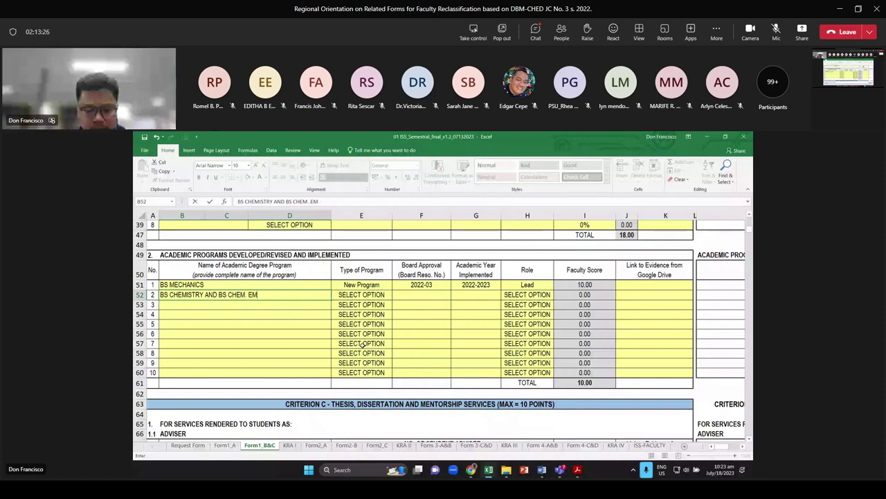
{"action": "key", "text": "BackSpace"}
{"action": "type", "text": "NGINEERING"}
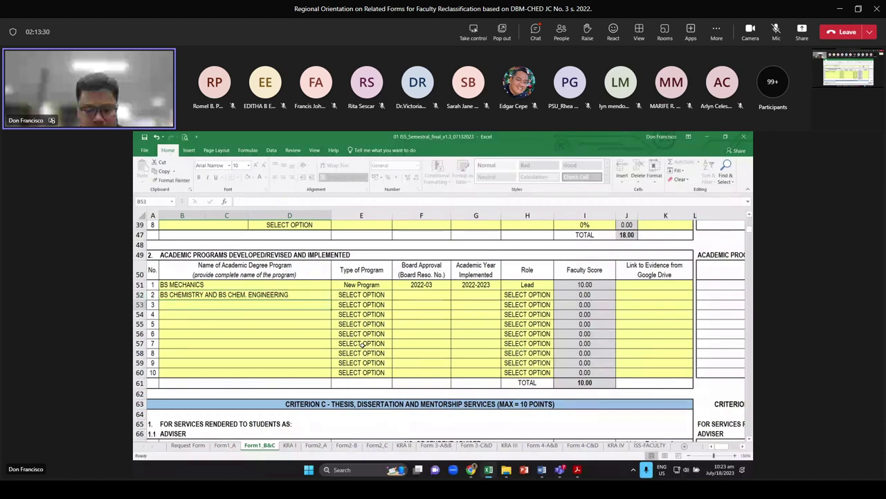
{"action": "key", "text": "ctrl+Return"}
Set row 52 to Revised Program, approval 2021-02, year 2020-2021, role Contributor
{"action": "left_click", "coordinate": [361, 294]}
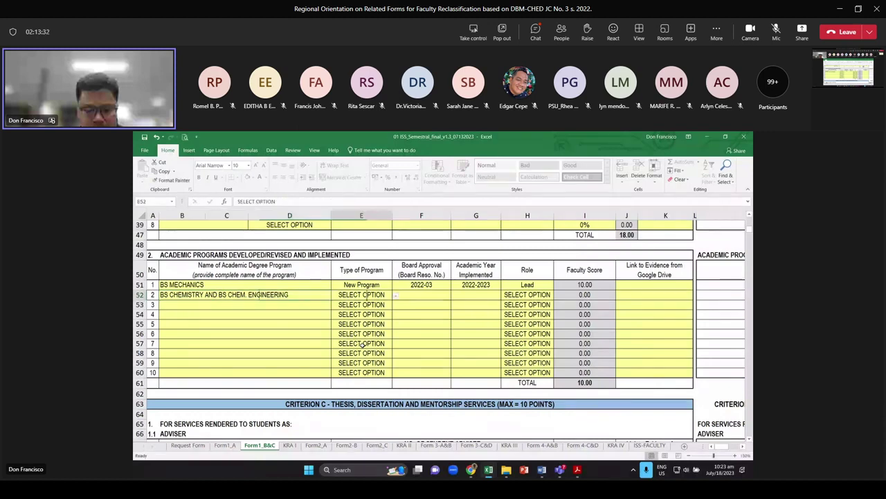
{"action": "left_click", "coordinate": [396, 296]}
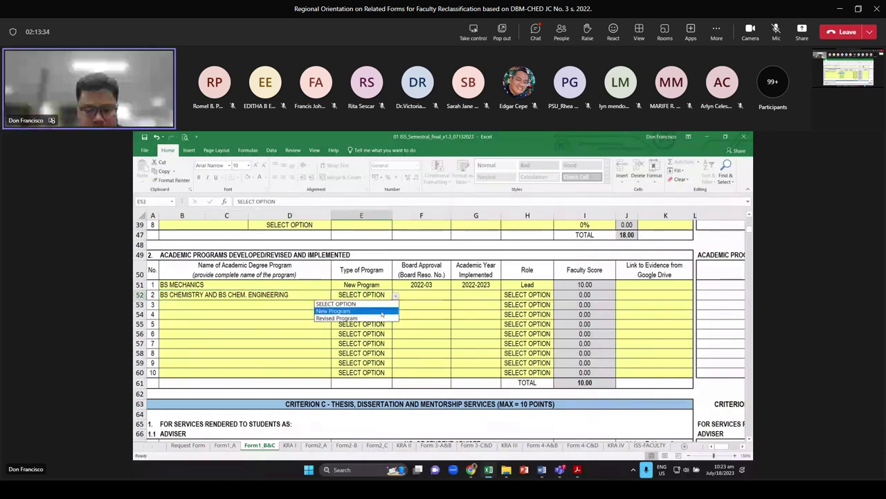
{"action": "left_click", "coordinate": [353, 310]}
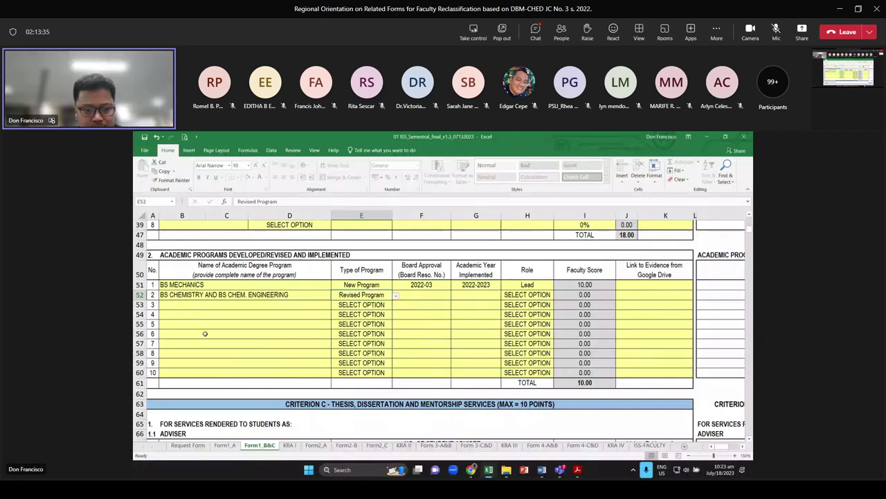
{"action": "left_click", "coordinate": [429, 298]}
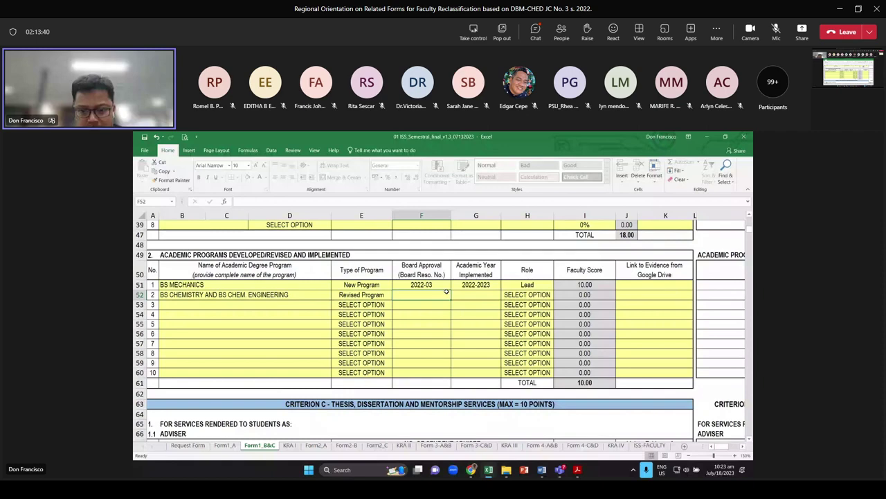
{"action": "type", "text": "2021-"}
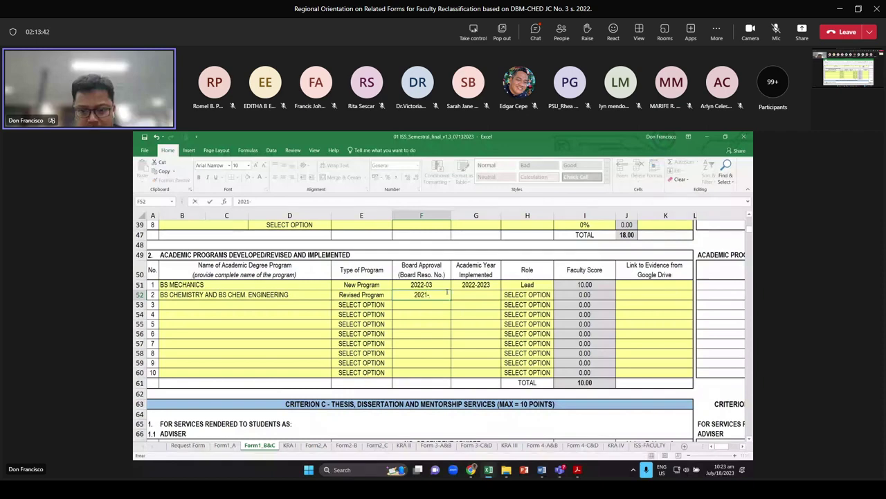
{"action": "type", "text": "02"}
{"action": "key", "text": "Return"}
{"action": "left_click", "coordinate": [474, 294]}
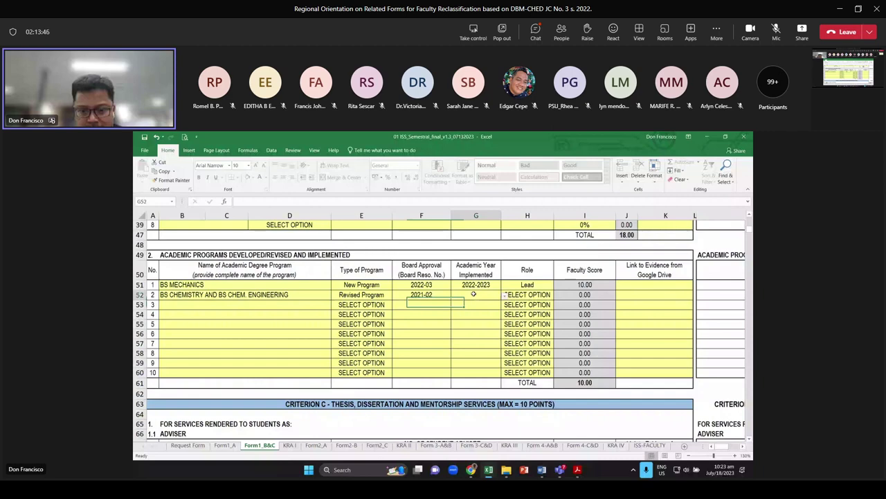
{"action": "type", "text": "2020-2021"}
{"action": "left_click", "coordinate": [541, 296]}
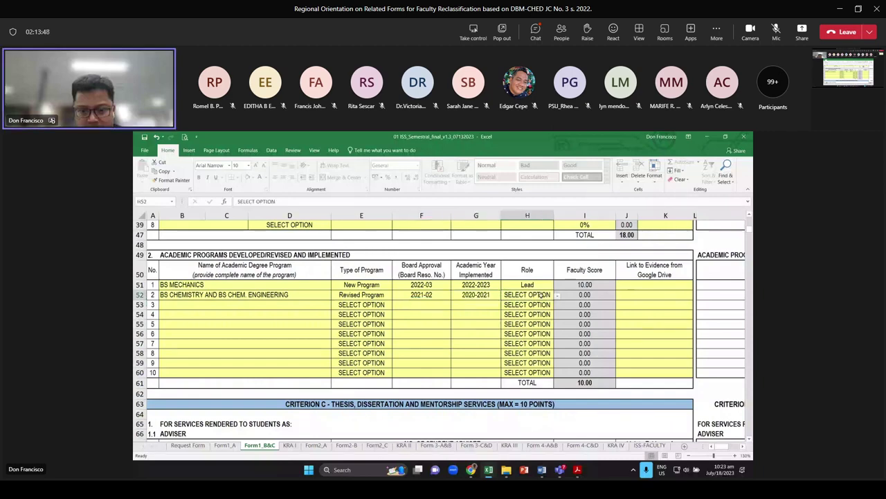
{"action": "left_click", "coordinate": [557, 295]}
{"action": "left_click", "coordinate": [526, 313]}
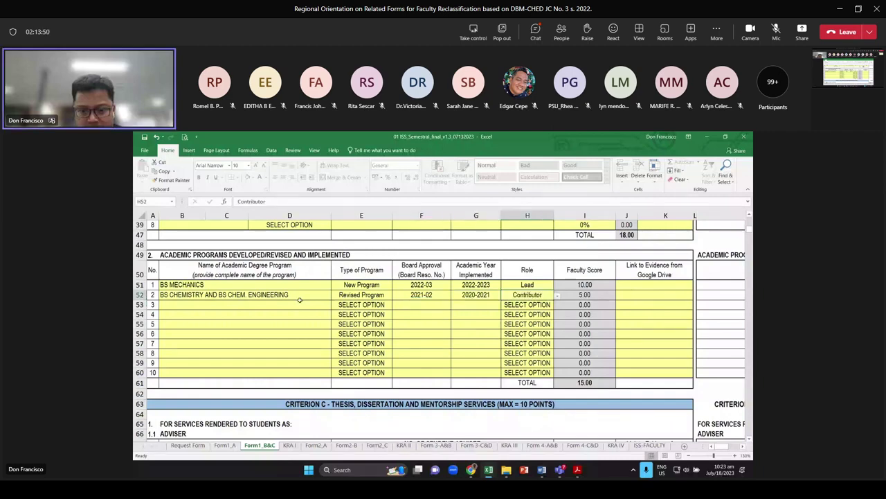
{"action": "key", "text": "alt+Tab"}
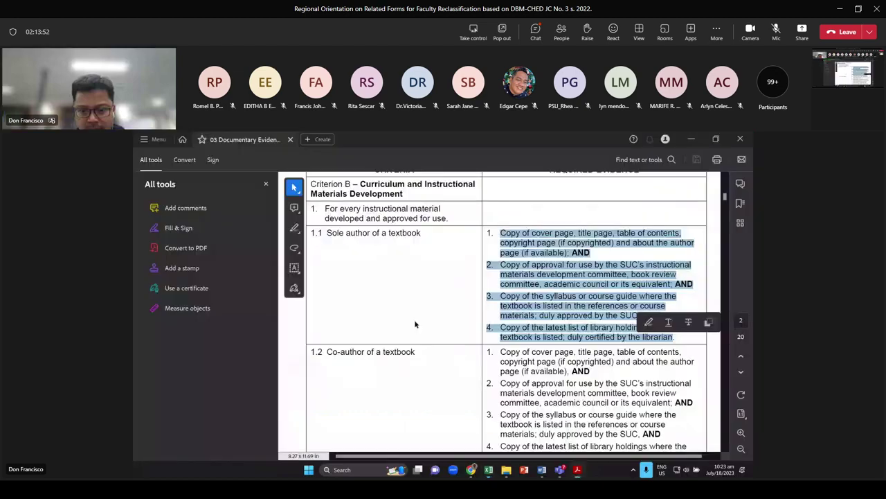
{"action": "scroll", "coordinate": [519, 291], "scroll_direction": "down", "scroll_amount": 5}
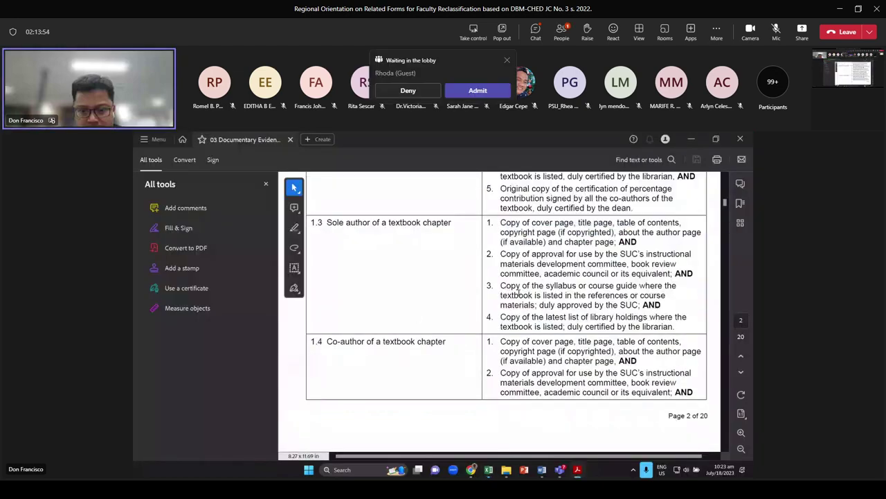
{"action": "scroll", "coordinate": [518, 291], "scroll_direction": "down", "scroll_amount": 3}
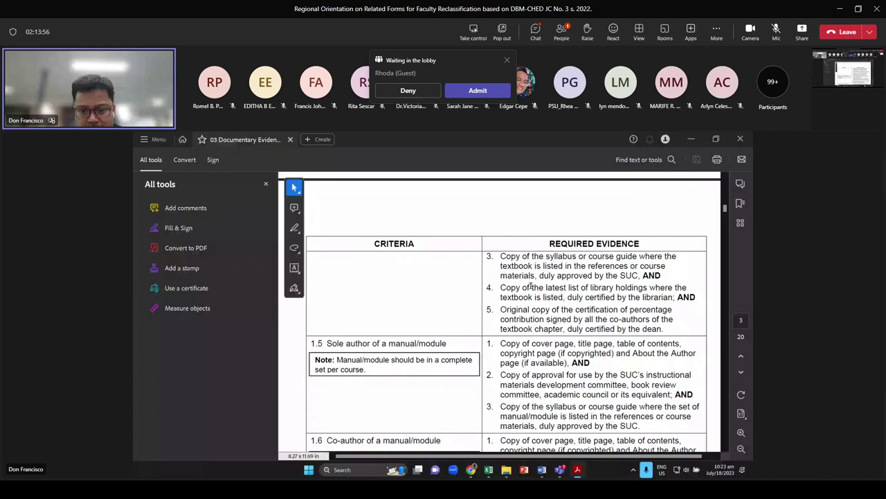
{"action": "scroll", "coordinate": [532, 284], "scroll_direction": "down", "scroll_amount": 5}
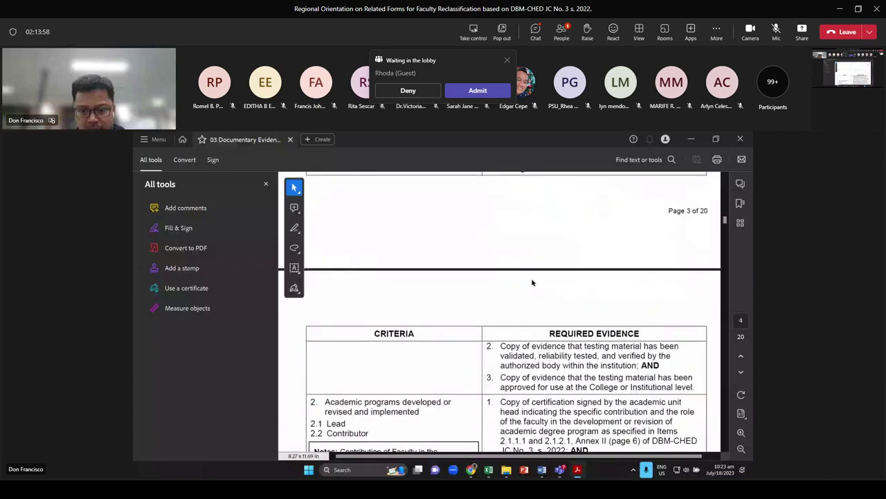
{"action": "scroll", "coordinate": [532, 283], "scroll_direction": "down", "scroll_amount": 3}
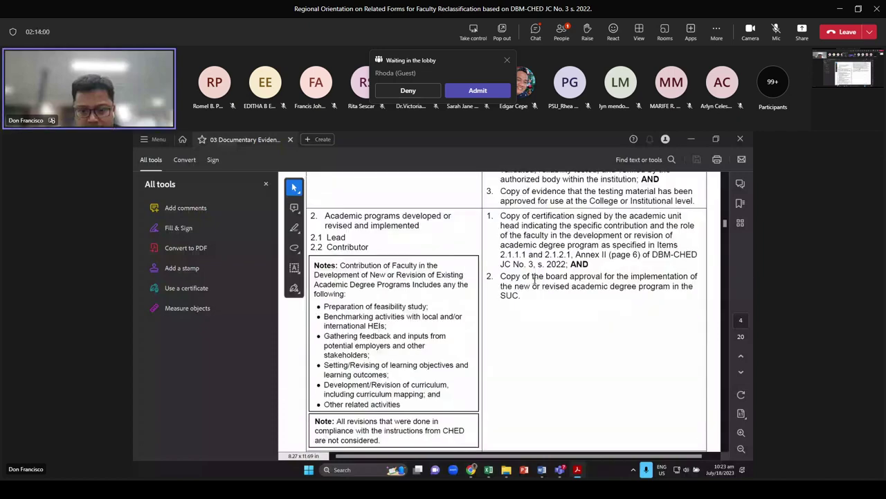
{"action": "key", "text": "alt+Tab"}
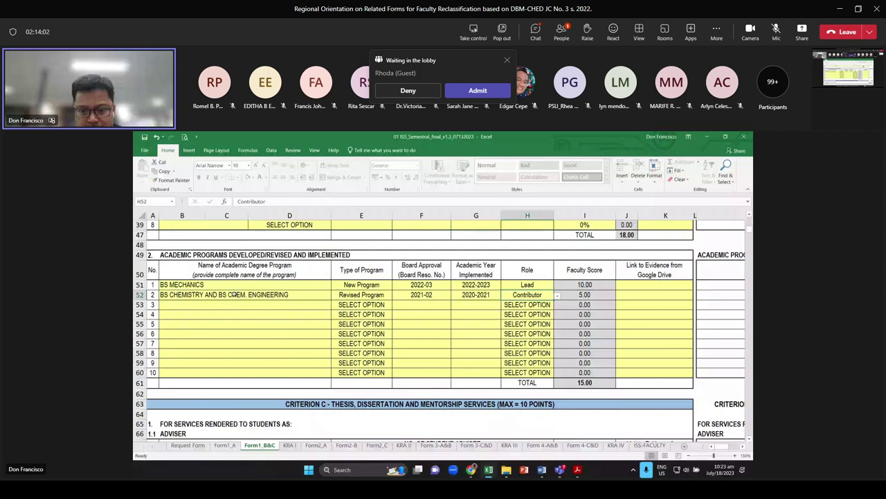
{"action": "left_click", "coordinate": [235, 294]}
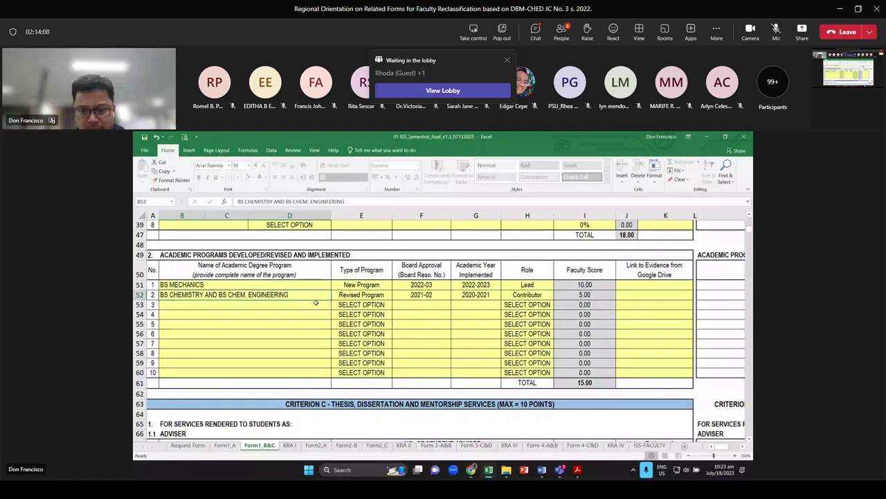
{"action": "key", "text": "alt+Tab"}
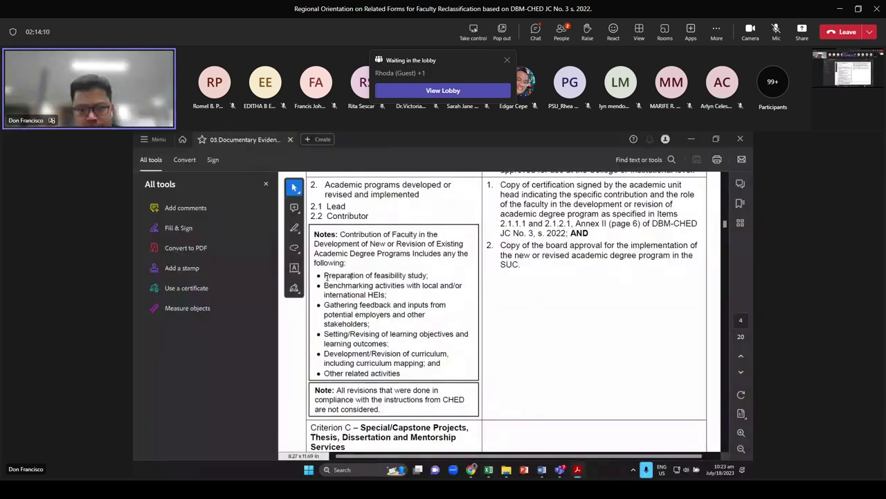
{"action": "left_click_drag", "start_coordinate": [351, 275], "coordinate": [443, 374]}
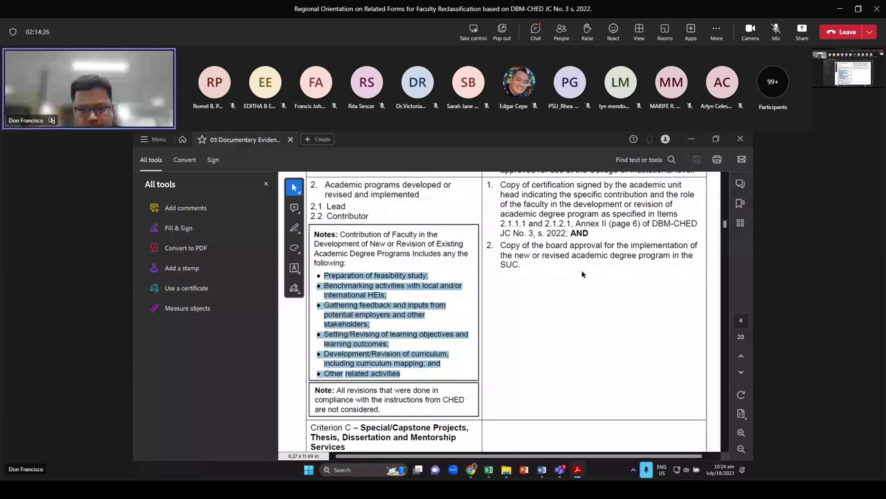
{"action": "key", "text": "alt+Tab"}
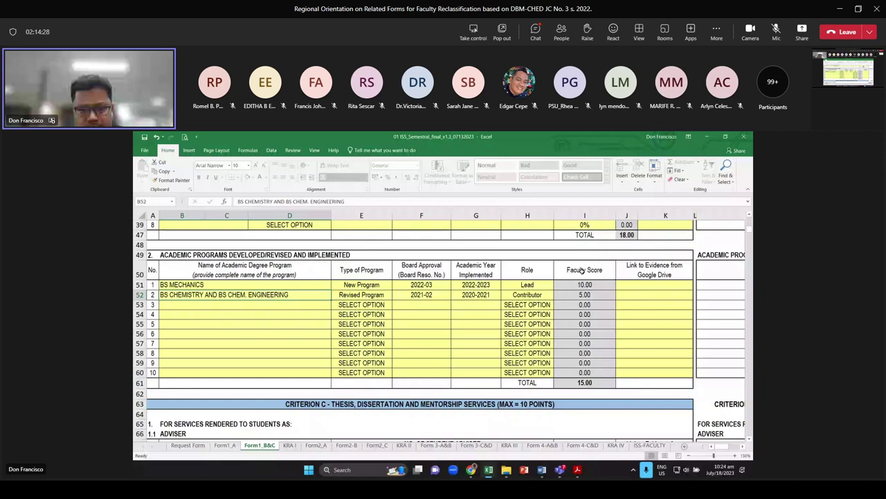
{"action": "key", "text": "alt+Tab"}
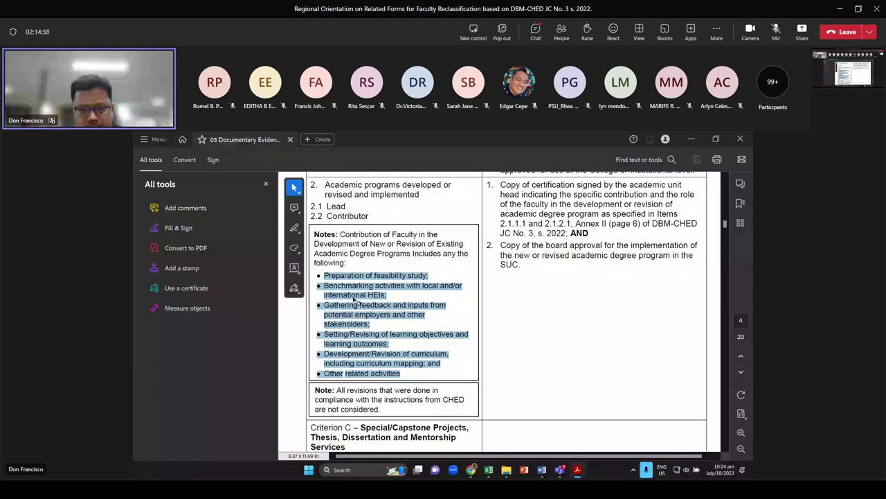
{"action": "left_click", "coordinate": [311, 319]}
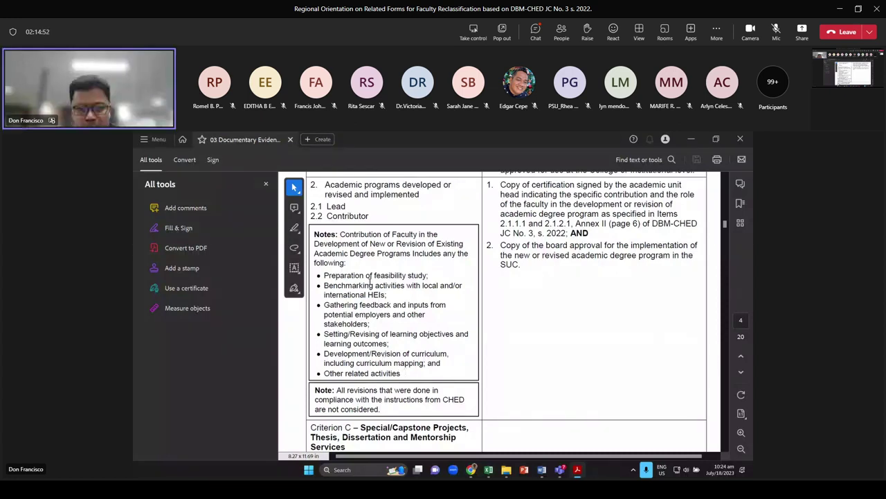
{"action": "left_click_drag", "start_coordinate": [400, 372], "coordinate": [323, 274]}
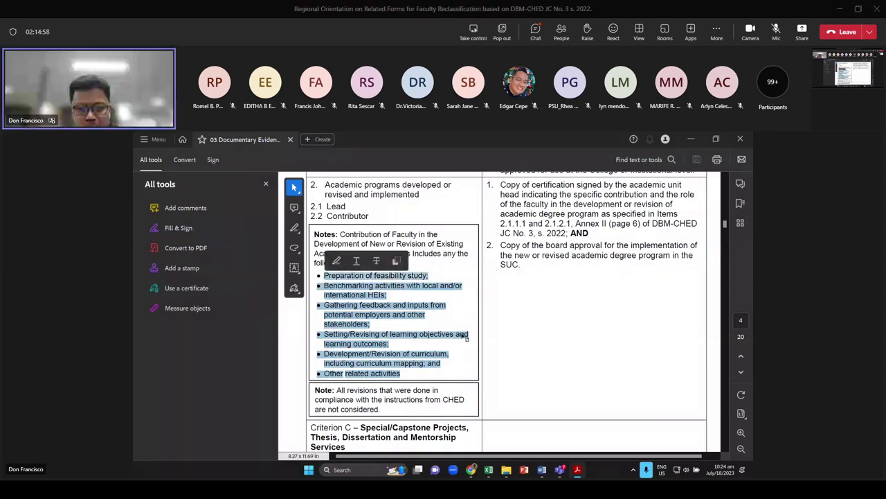
{"action": "left_click", "coordinate": [423, 326]}
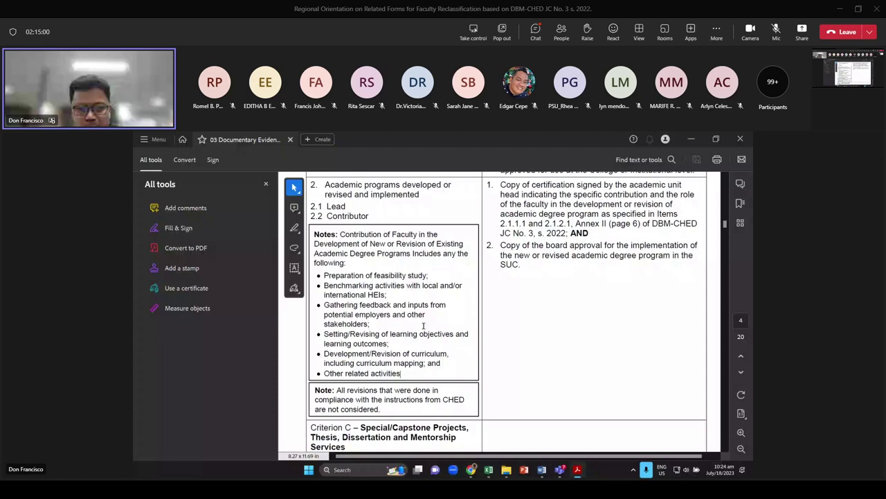
{"action": "key", "text": "alt+Tab"}
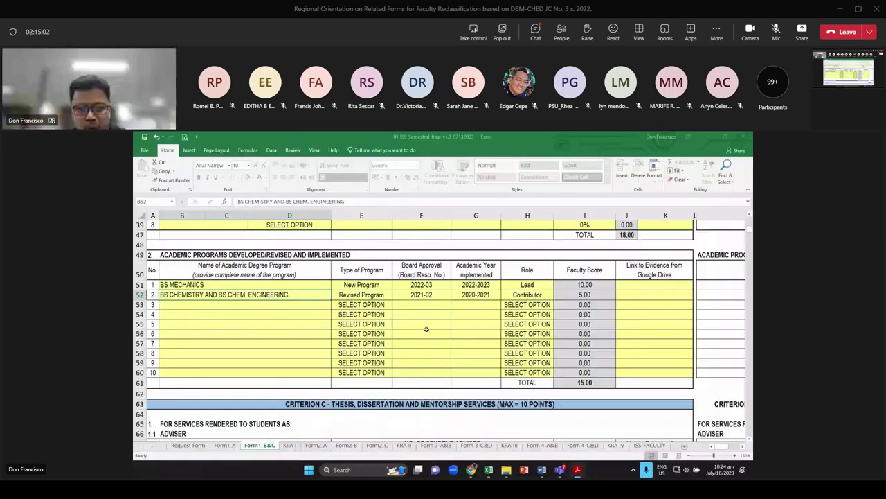
{"action": "scroll", "coordinate": [426, 329], "scroll_direction": "up", "scroll_amount": 1}
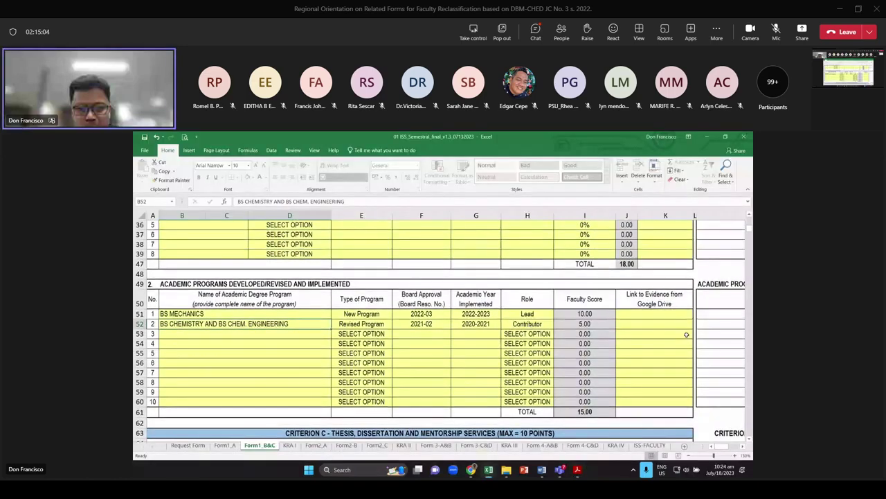
{"action": "left_click", "coordinate": [644, 316]}
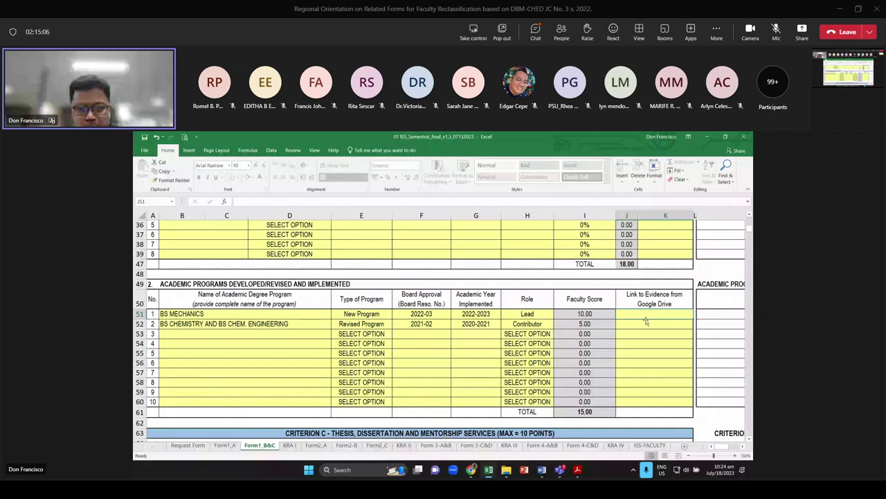
{"action": "key", "text": "alt+Tab"}
{"action": "scroll", "coordinate": [579, 291], "scroll_direction": "up", "scroll_amount": 2}
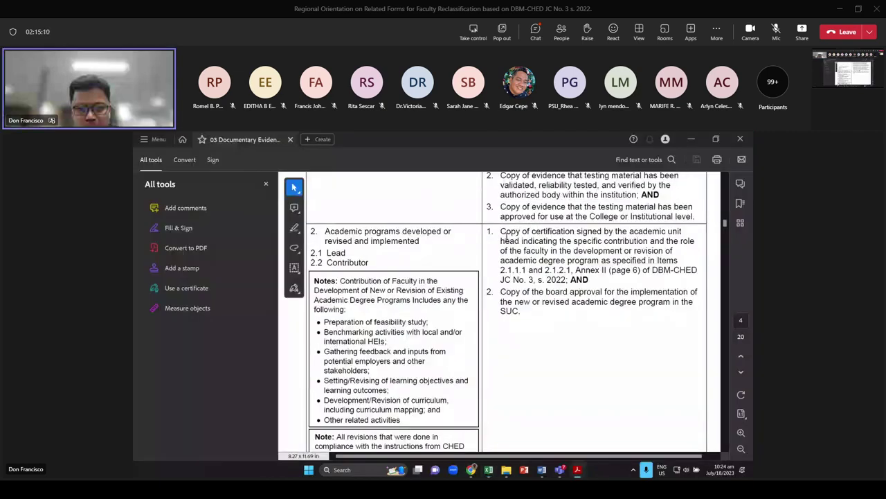
{"action": "left_click_drag", "start_coordinate": [506, 236], "coordinate": [685, 255]}
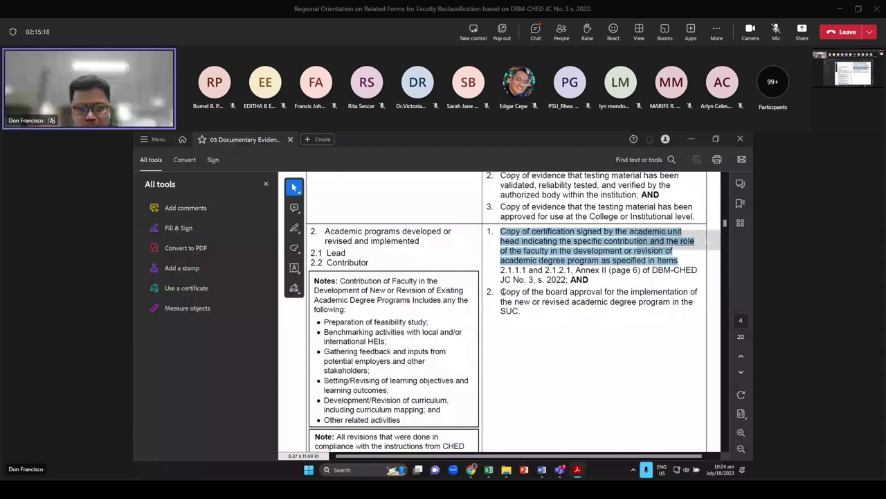
{"action": "left_click_drag", "start_coordinate": [502, 292], "coordinate": [608, 302]}
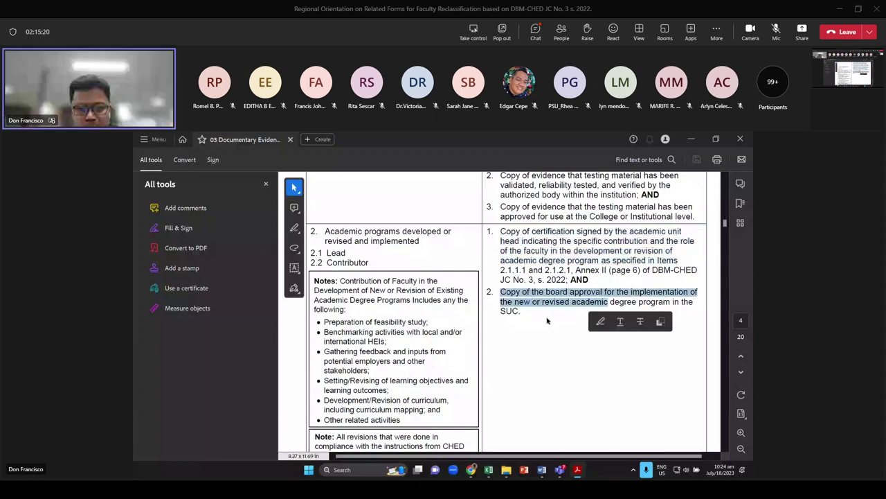
{"action": "key", "text": "alt+Tab"}
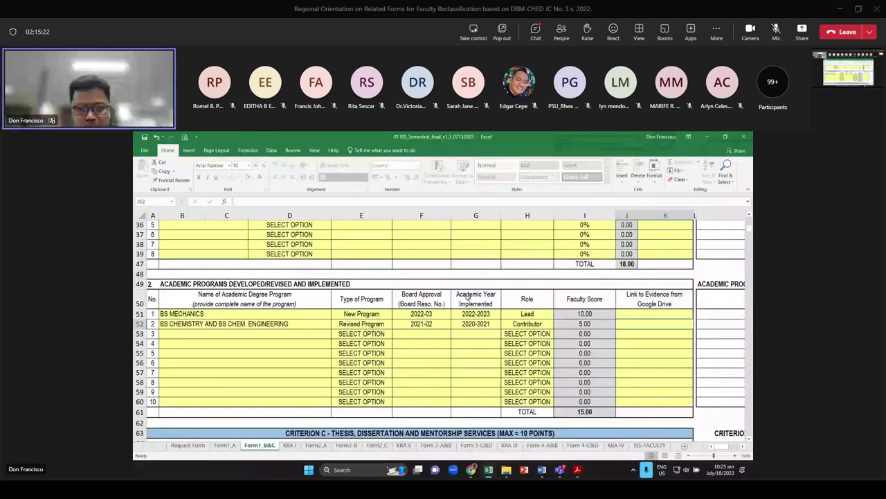
Enter 1 master's thesis advisee each for 2019-2020 and 2020-2021
{"action": "scroll", "coordinate": [416, 292], "scroll_direction": "down", "scroll_amount": 7}
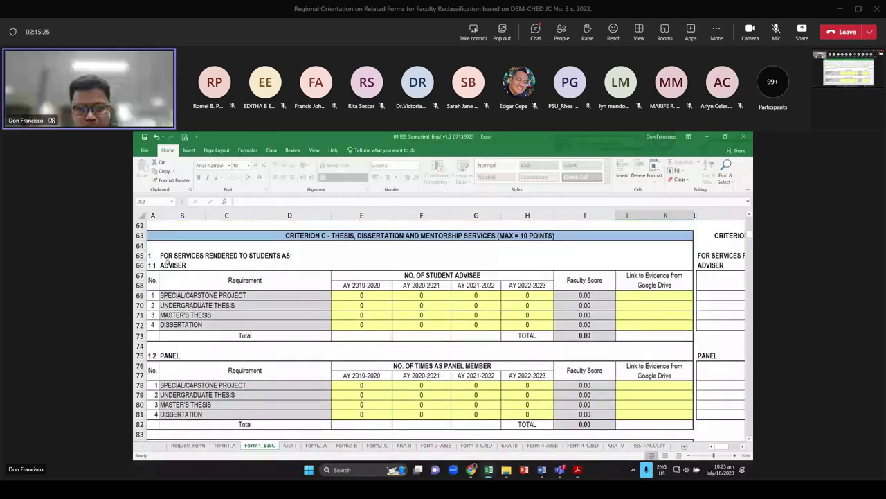
{"action": "left_click", "coordinate": [168, 256]}
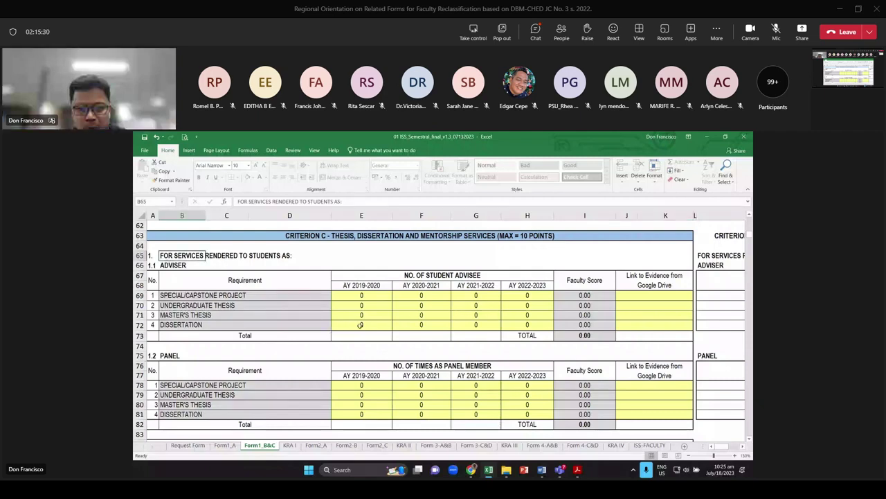
{"action": "left_click", "coordinate": [360, 295]}
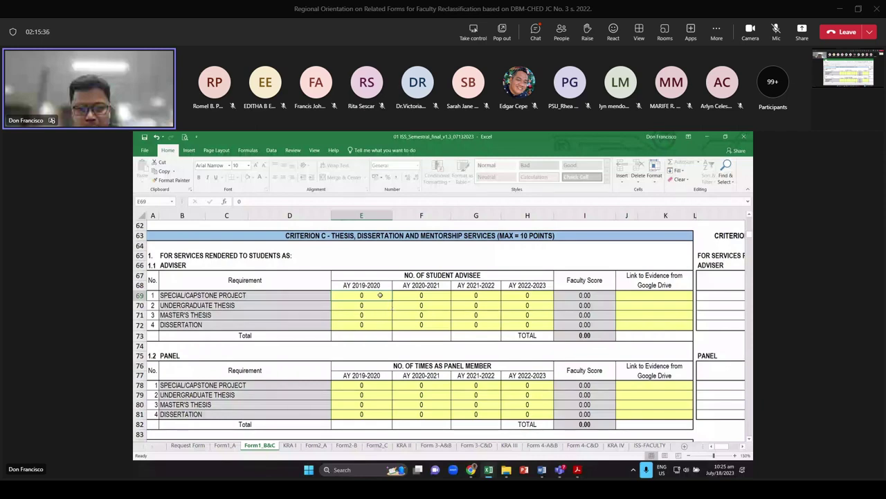
{"action": "left_click", "coordinate": [378, 305]}
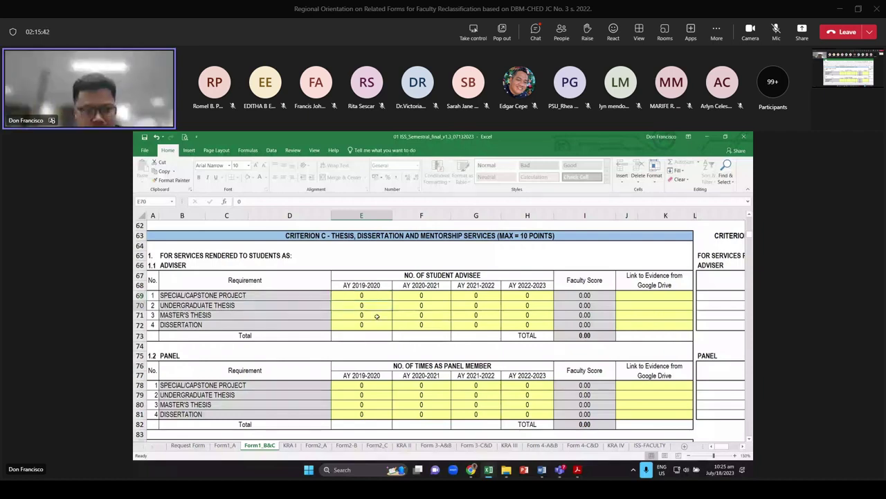
{"action": "left_click", "coordinate": [377, 316]}
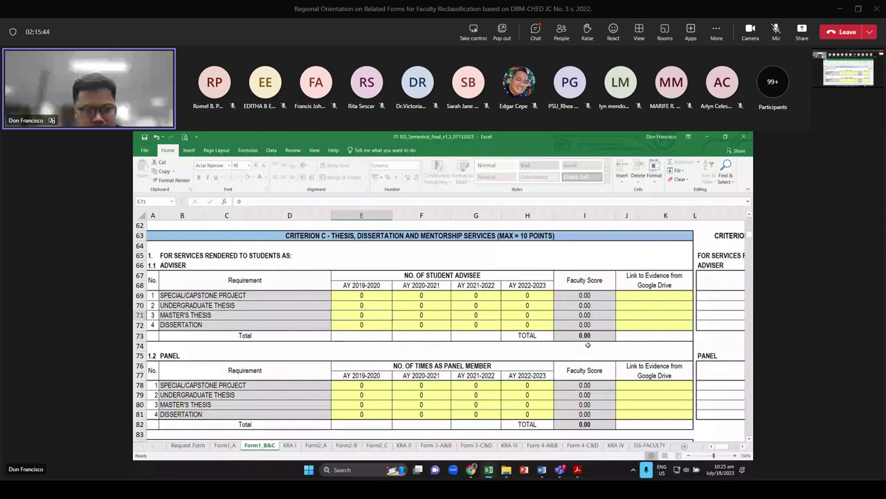
{"action": "type", "text": "1"}
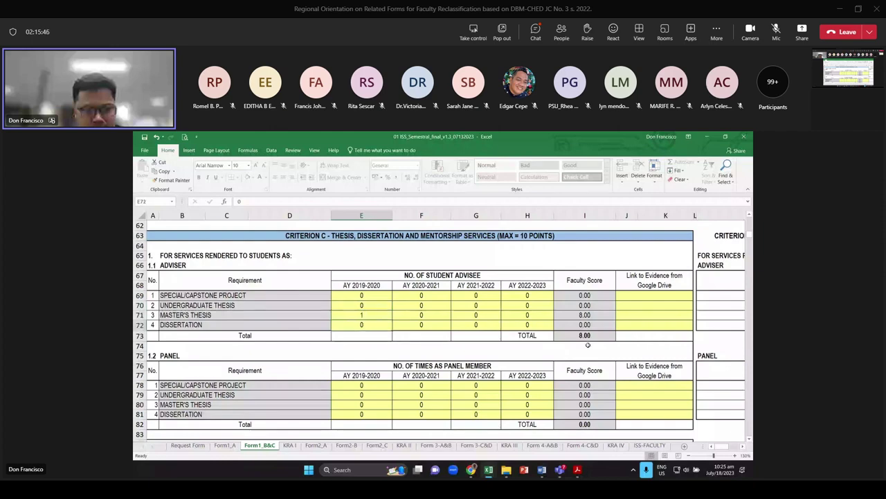
{"action": "key", "text": "ctrl+Return"}
{"action": "key", "text": "Right"}
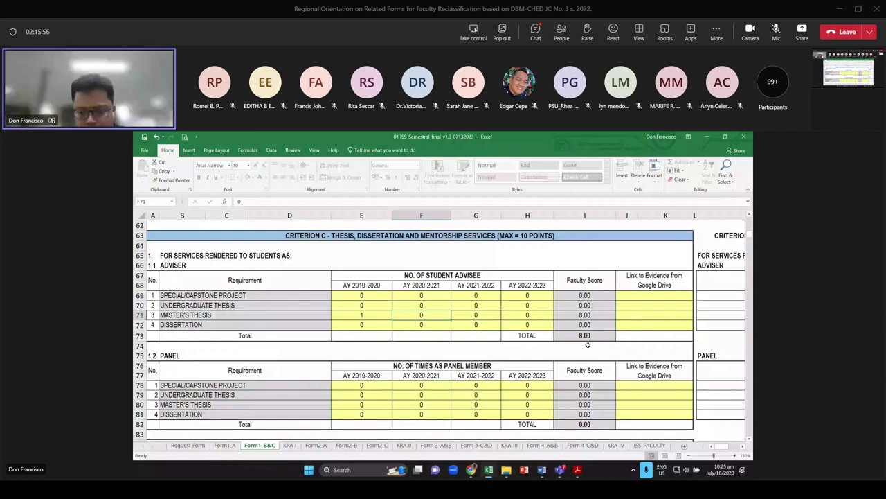
{"action": "type", "text": "1"}
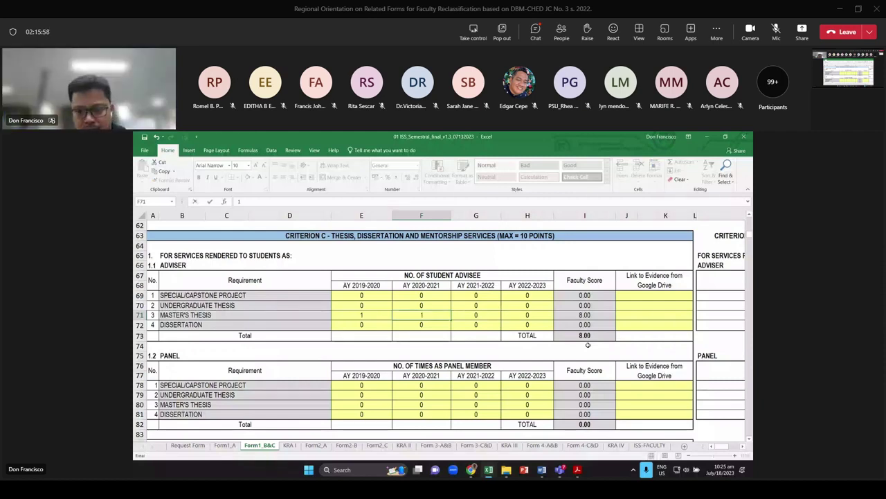
{"action": "key", "text": "Tab"}
{"action": "key", "text": "Tab"}
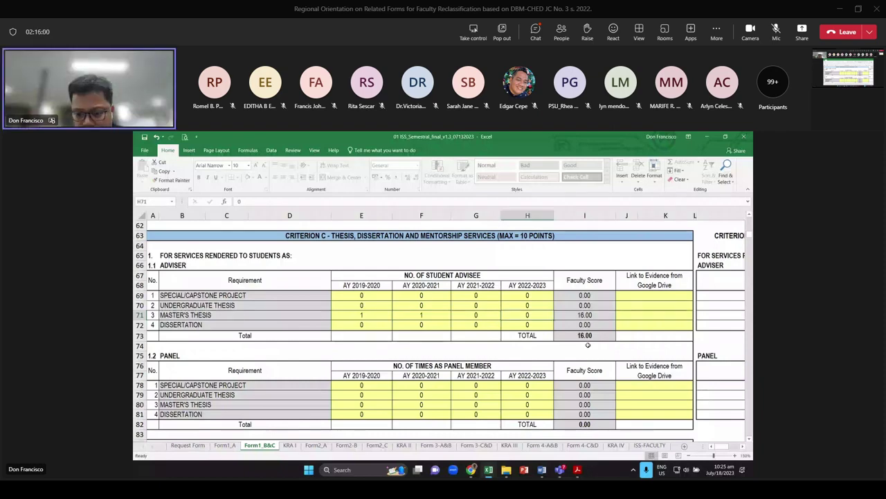
Enter 1 dissertation advisee for 2021-2022 and check the 26.00 adviser total
{"action": "key", "text": "Down"}
{"action": "key", "text": "Left"}
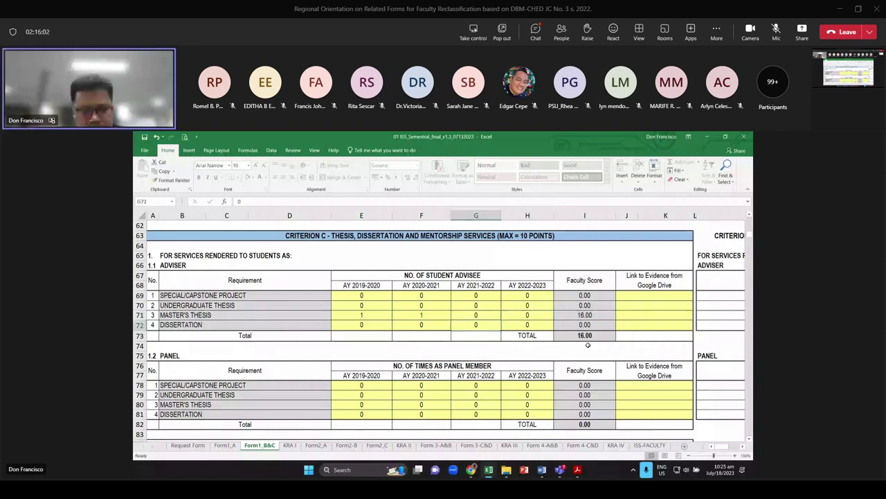
{"action": "type", "text": "1"}
{"action": "key", "text": "Return"}
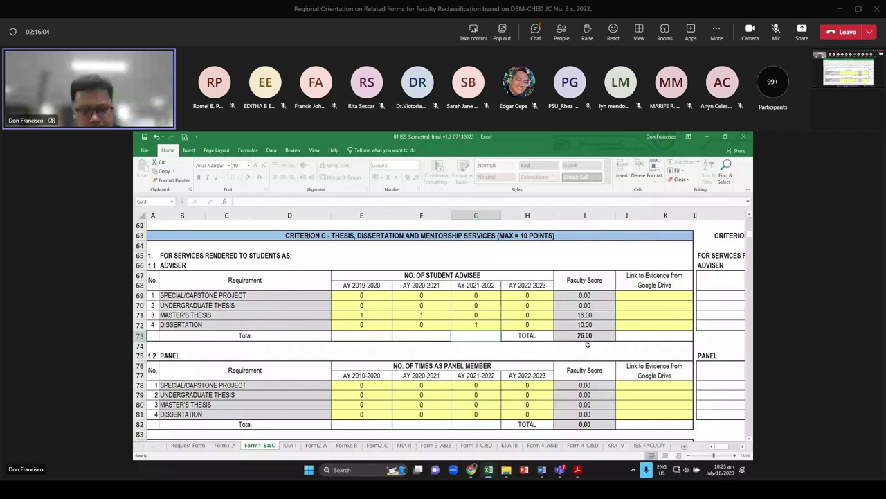
{"action": "key", "text": "Up"}
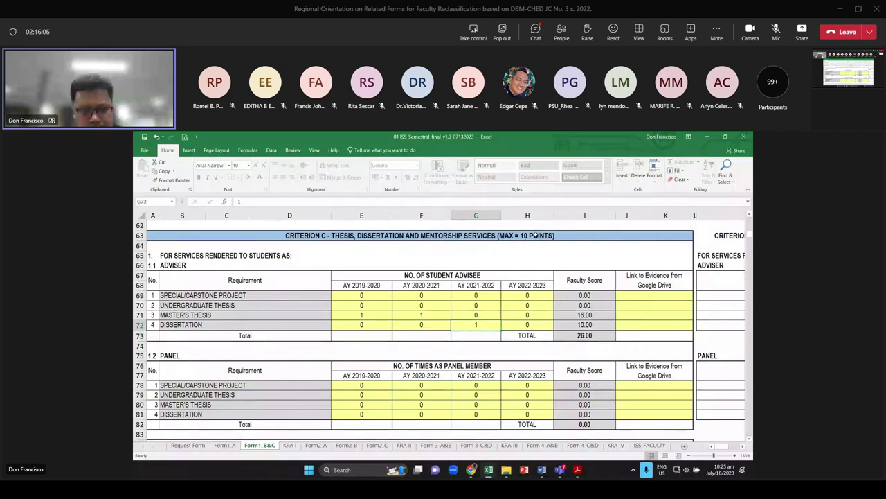
{"action": "left_click", "coordinate": [590, 332]}
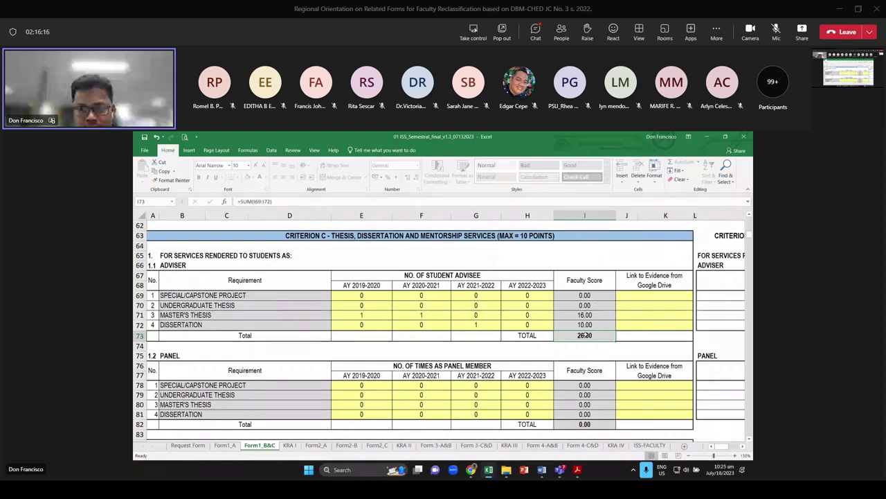
Start the B86 mentor entry with HRM COMPETITIONS and sponsor MANILA HOTEL
{"action": "scroll", "coordinate": [585, 335], "scroll_direction": "down", "scroll_amount": 1}
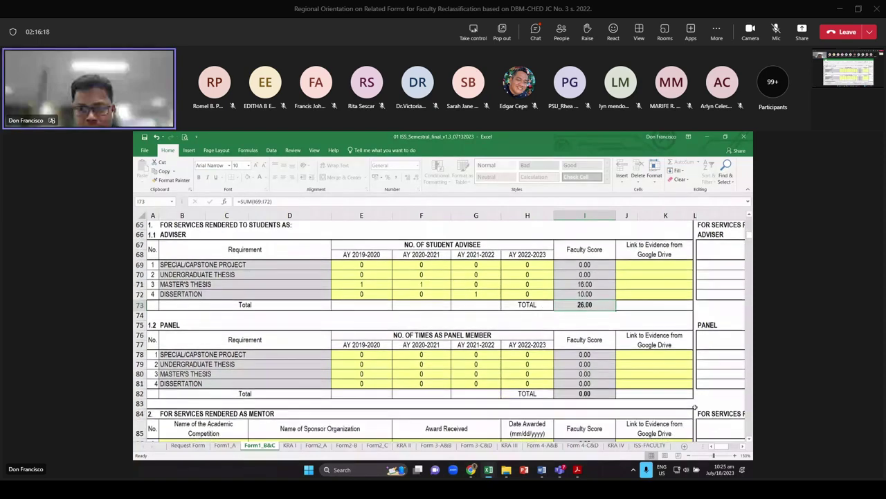
{"action": "scroll", "coordinate": [422, 340], "scroll_direction": "down", "scroll_amount": 1}
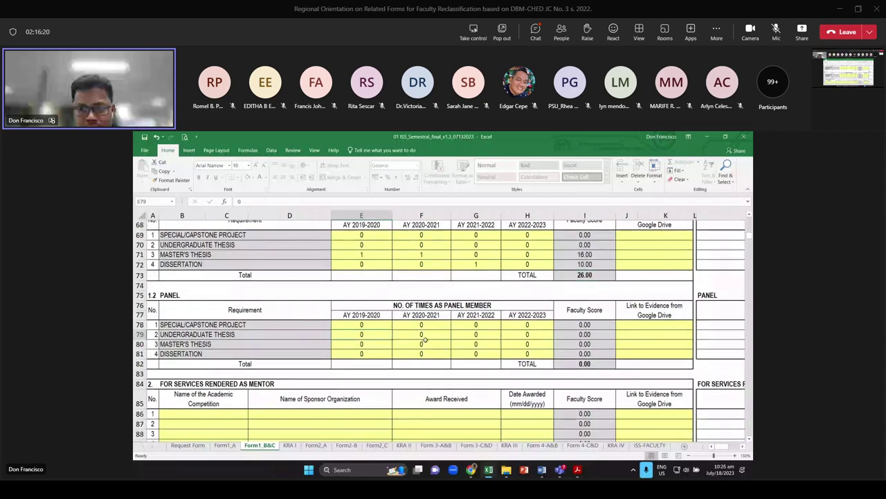
{"action": "left_click", "coordinate": [362, 334]}
{"action": "scroll", "coordinate": [477, 322], "scroll_direction": "down", "scroll_amount": 1}
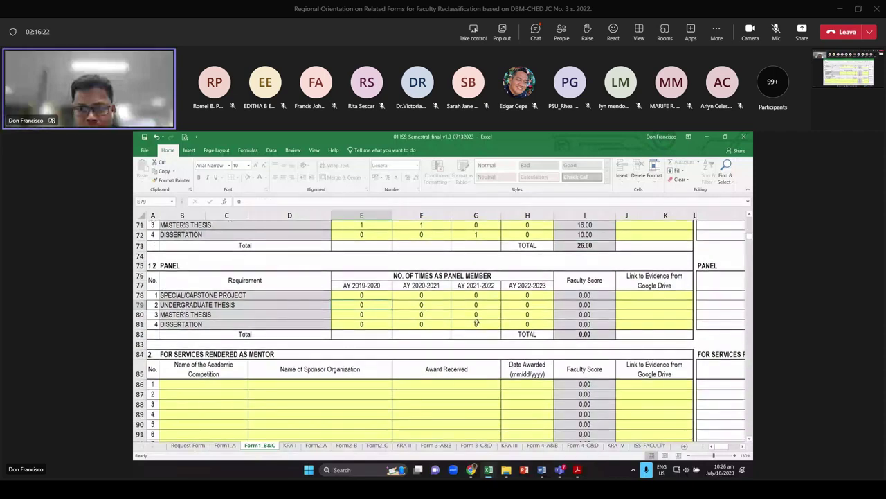
{"action": "scroll", "coordinate": [227, 300], "scroll_direction": "down", "scroll_amount": 3}
{"action": "left_click", "coordinate": [203, 293]}
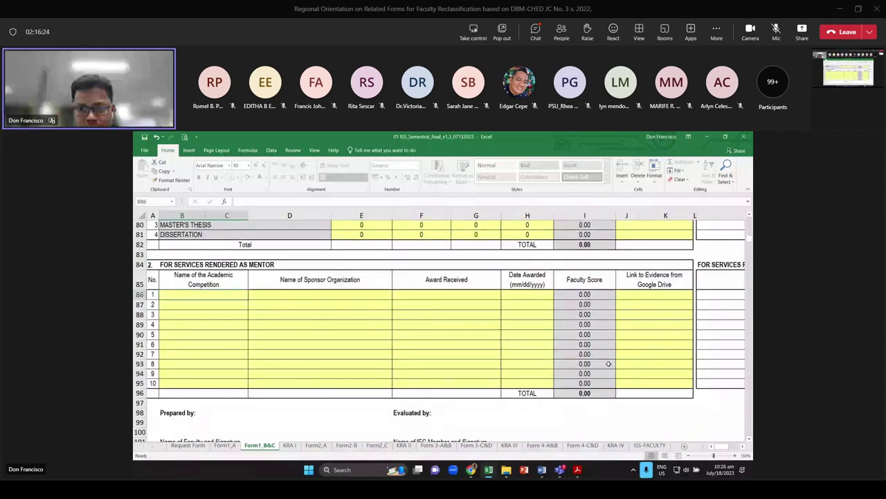
{"action": "scroll", "coordinate": [549, 365], "scroll_direction": "up", "scroll_amount": 1}
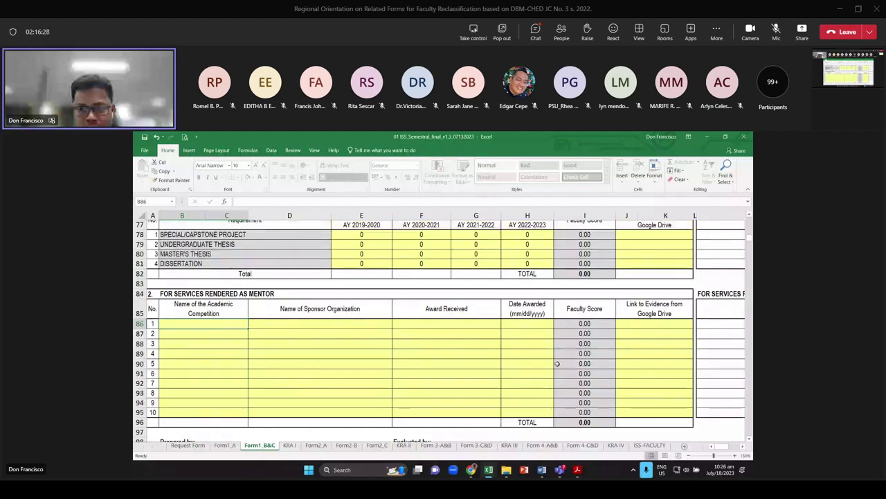
{"action": "type", "text": "HRM COMPETITIO"}
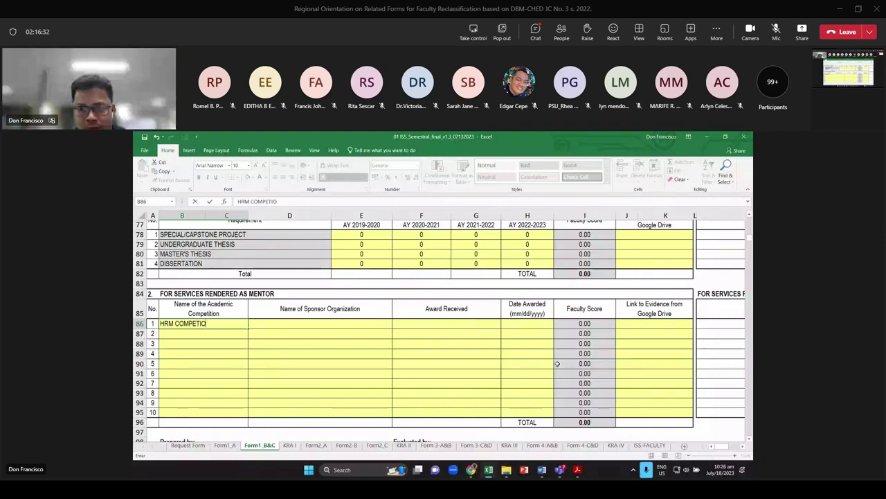
{"action": "type", "text": "NS"}
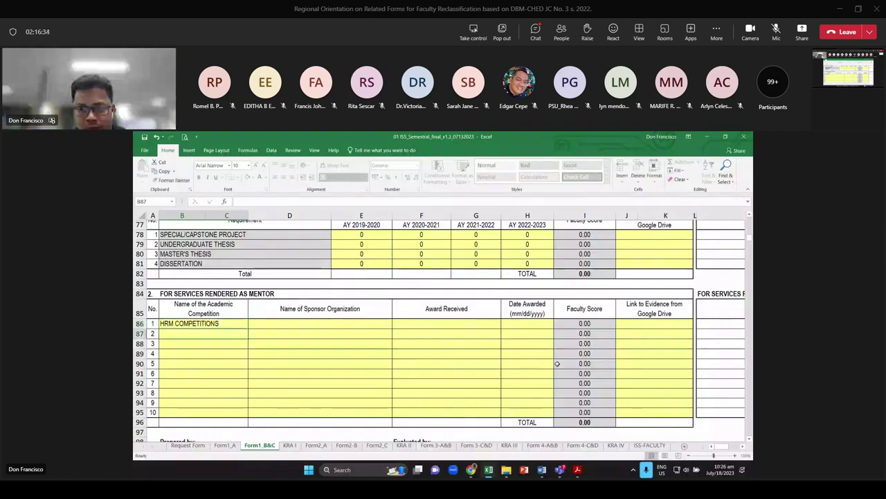
{"action": "key", "text": "Tab"}
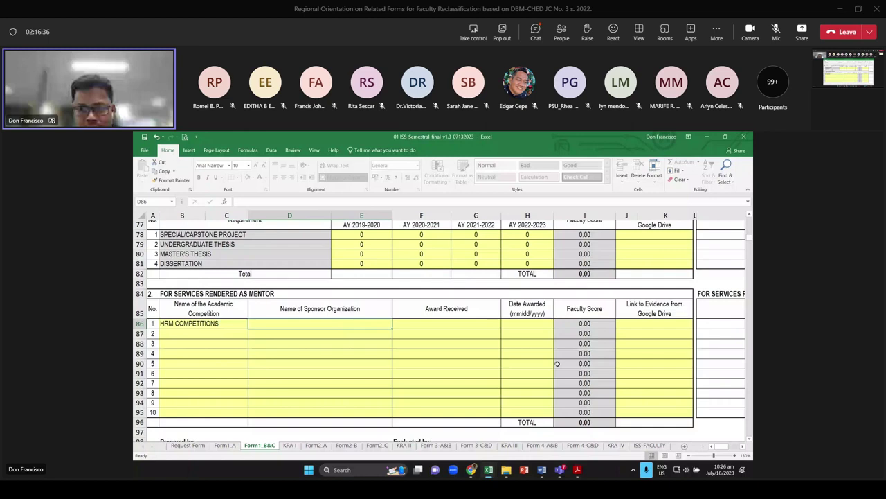
{"action": "type", "text": "MANILA"}
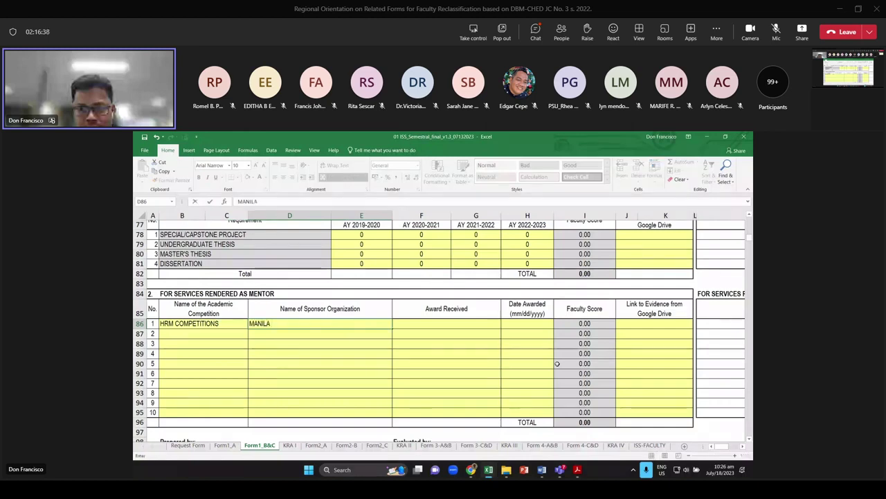
{"action": "type", "text": " HOTEL"}
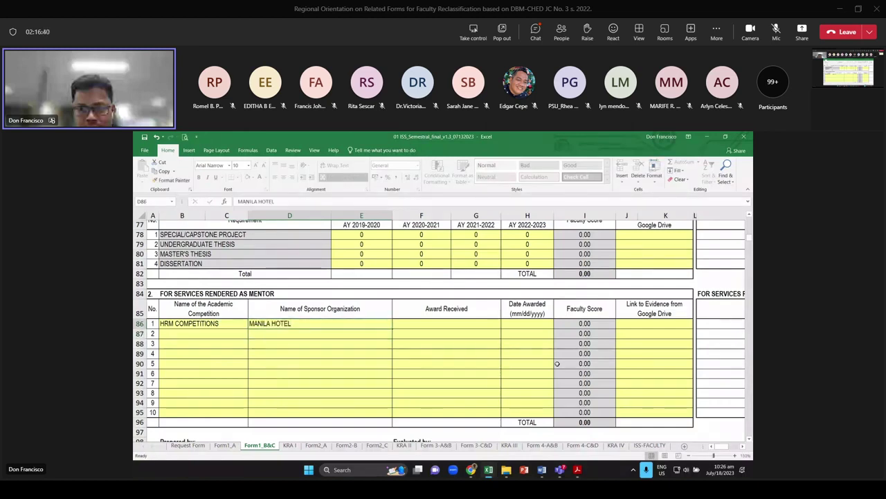
{"action": "key", "text": "Tab"}
Add award 1ST PLACE and date 12/12/2021, then glance at the evidence PDF and return
{"action": "type", "text": "1ST"}
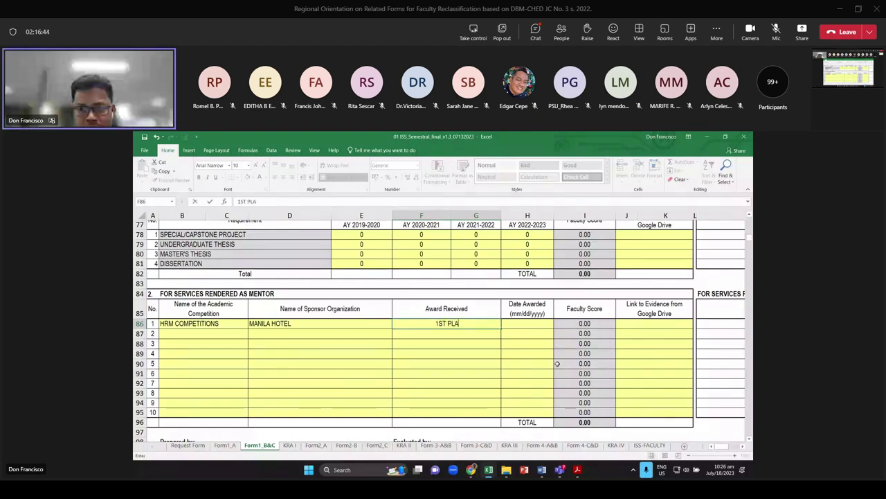
{"action": "type", "text": "CE"}
{"action": "key", "text": "Tab"}
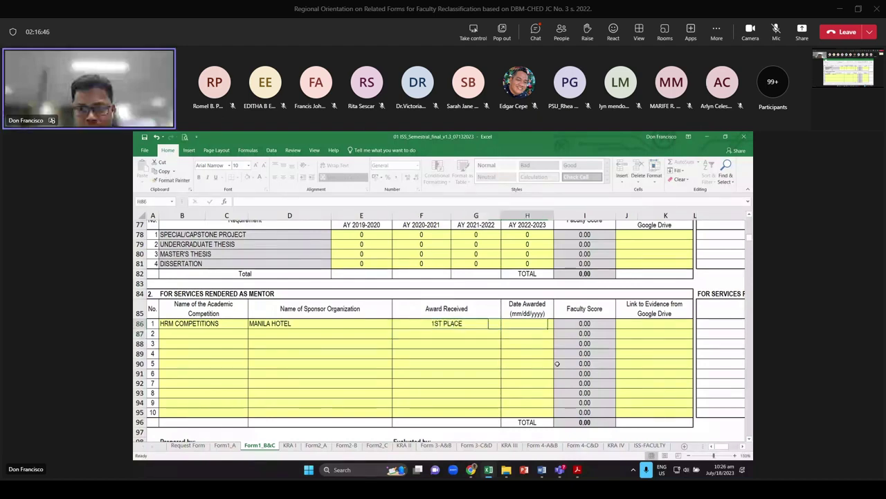
{"action": "type", "text": "12/12/202"}
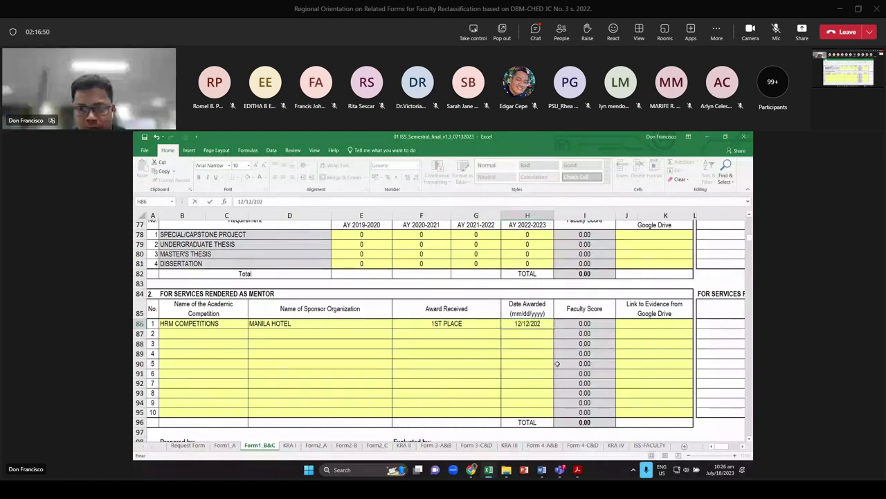
{"action": "key", "text": "F2"}
{"action": "type", "text": "1"}
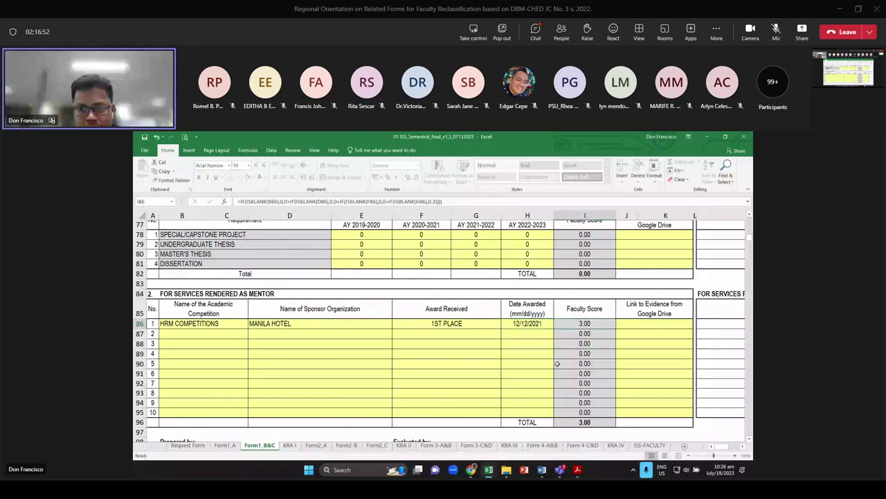
{"action": "key", "text": "Tab"}
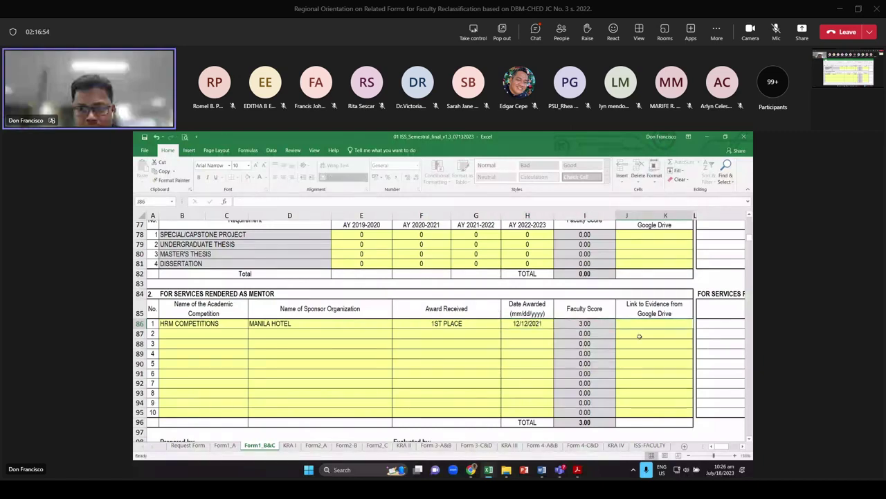
{"action": "key", "text": "alt+Tab"}
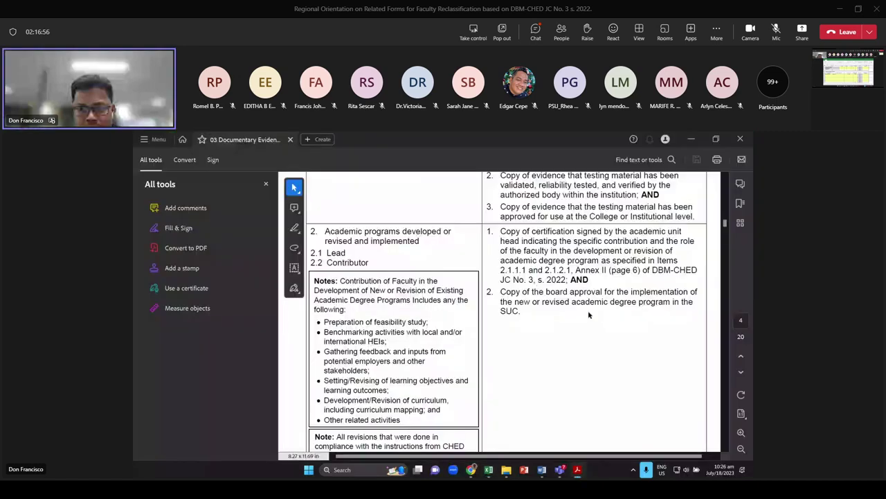
{"action": "scroll", "coordinate": [524, 305], "scroll_direction": "down", "scroll_amount": 2}
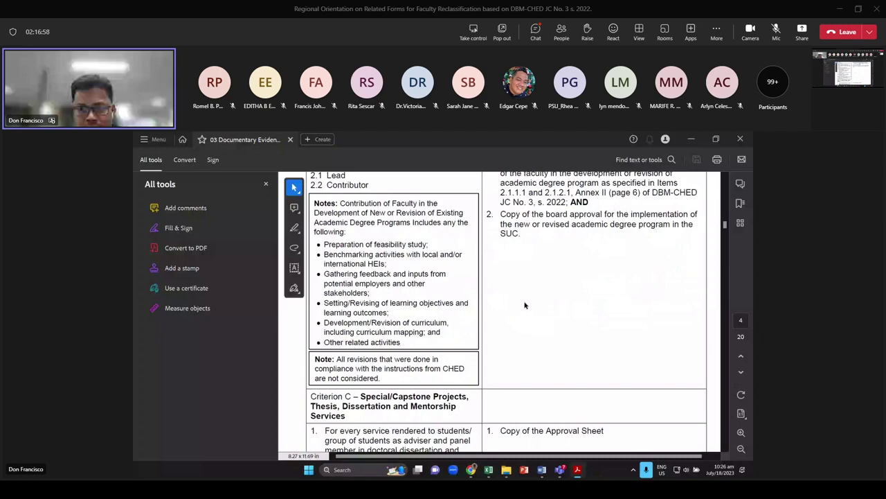
{"action": "key", "text": "alt+Tab"}
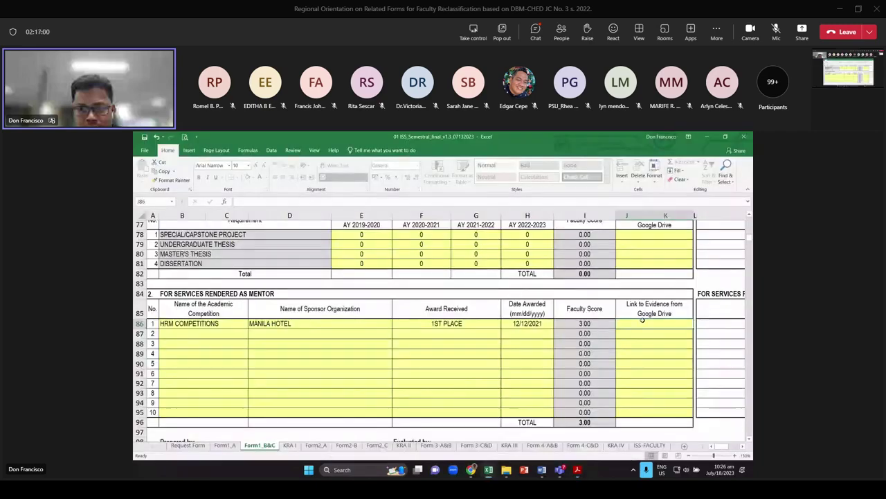
Switch to the KRA I summary sheet and check the Criterion A allowable points formula
{"action": "scroll", "coordinate": [387, 302], "scroll_direction": "down", "scroll_amount": 3}
{"action": "scroll", "coordinate": [388, 304], "scroll_direction": "up", "scroll_amount": 3}
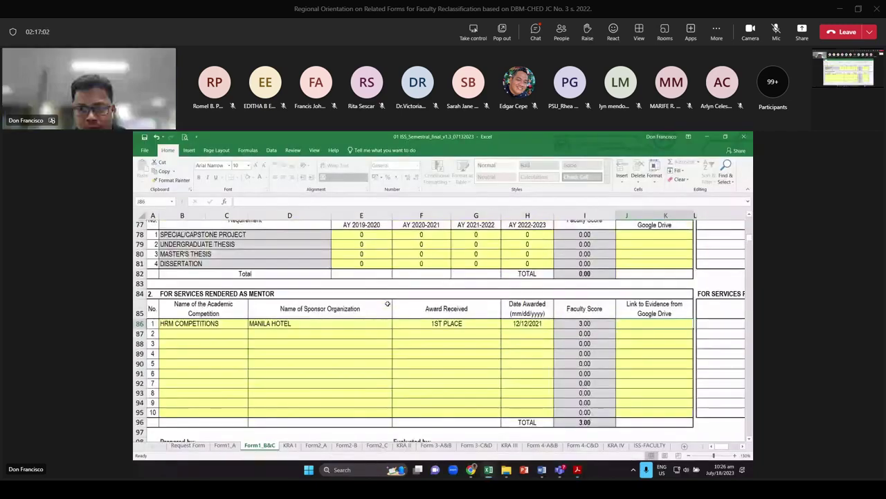
{"action": "scroll", "coordinate": [387, 303], "scroll_direction": "up", "scroll_amount": 10}
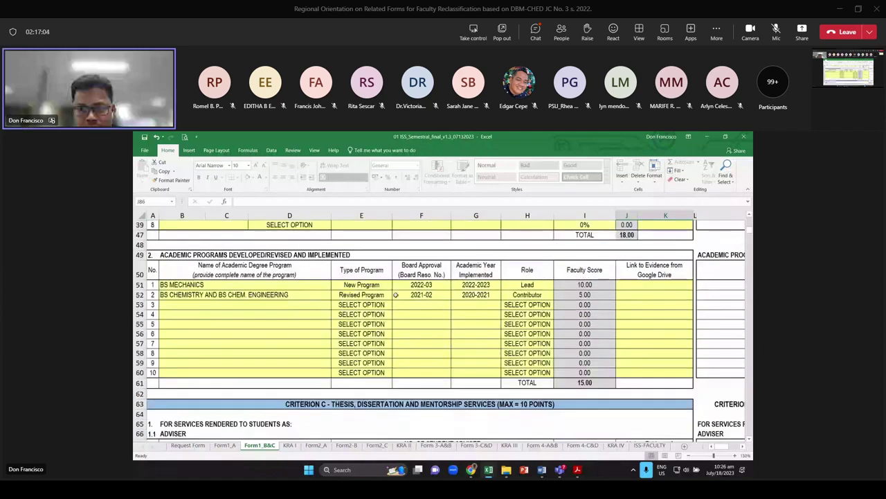
{"action": "scroll", "coordinate": [395, 294], "scroll_direction": "up", "scroll_amount": 12}
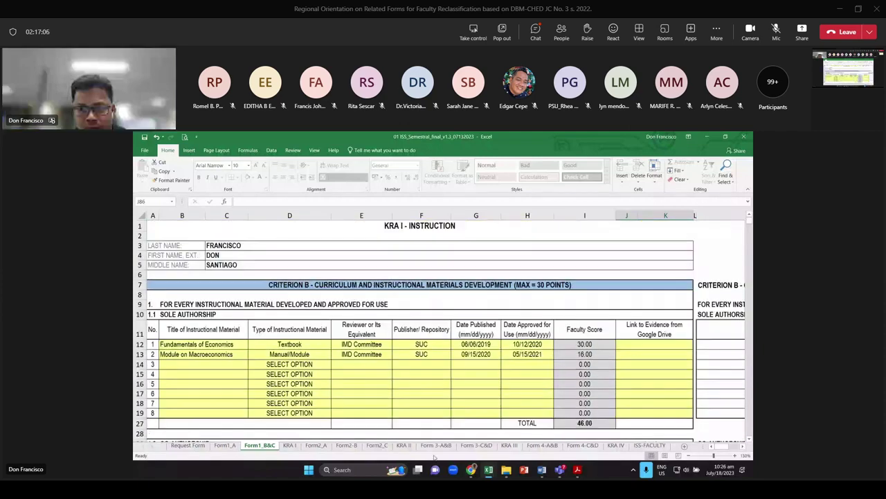
{"action": "key", "text": "ctrl+Page_Down"}
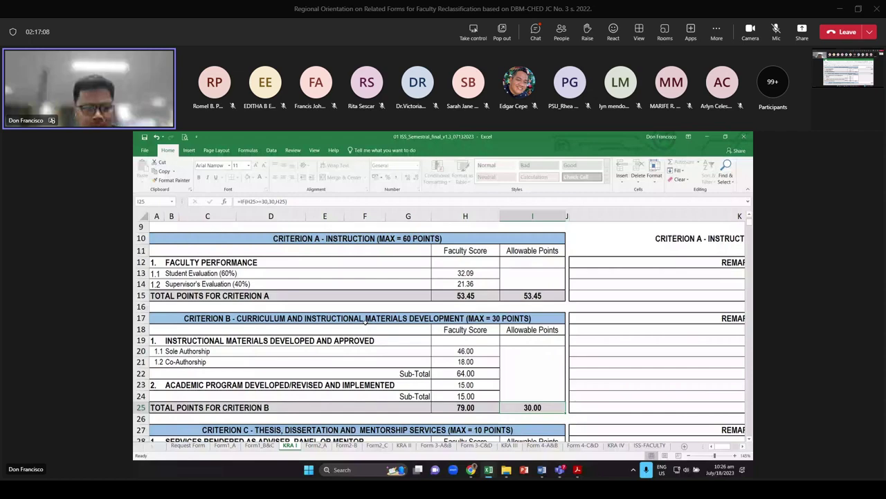
{"action": "scroll", "coordinate": [208, 305], "scroll_direction": "up", "scroll_amount": 1}
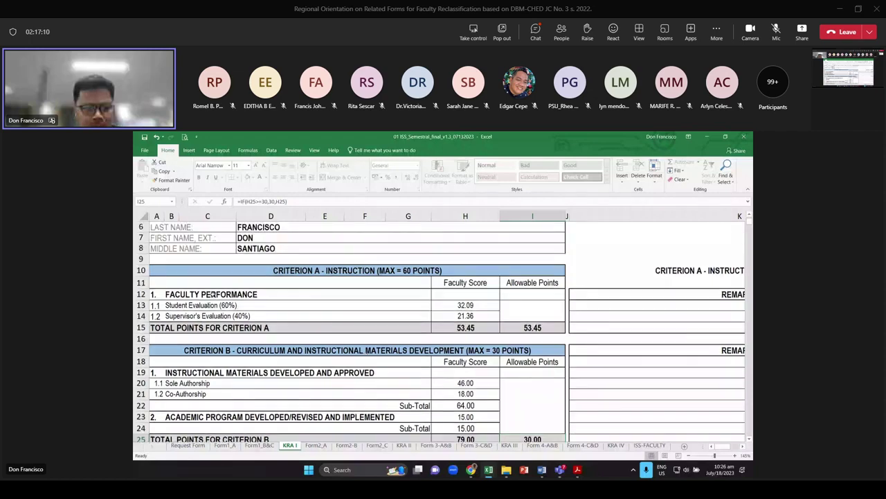
{"action": "left_click", "coordinate": [211, 294]}
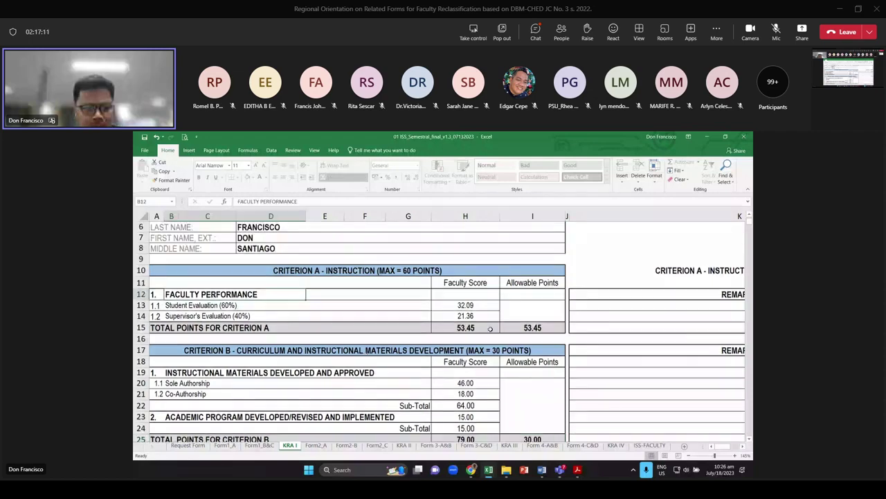
{"action": "left_click", "coordinate": [538, 328]}
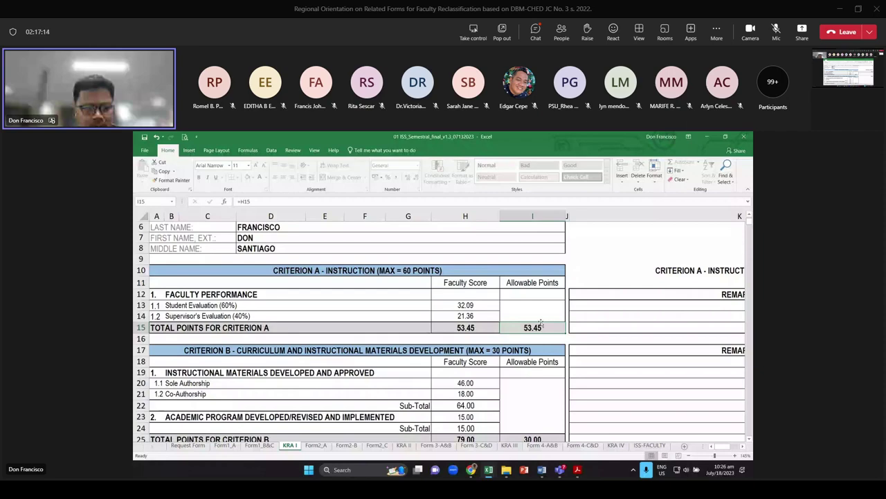
{"action": "scroll", "coordinate": [541, 322], "scroll_direction": "down", "scroll_amount": 3}
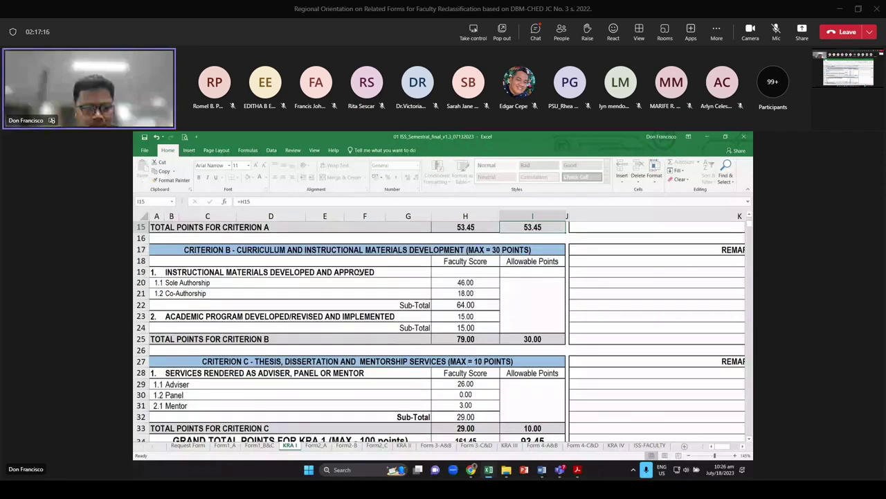
{"action": "key", "text": "Down"}
{"action": "key", "text": "Down"}
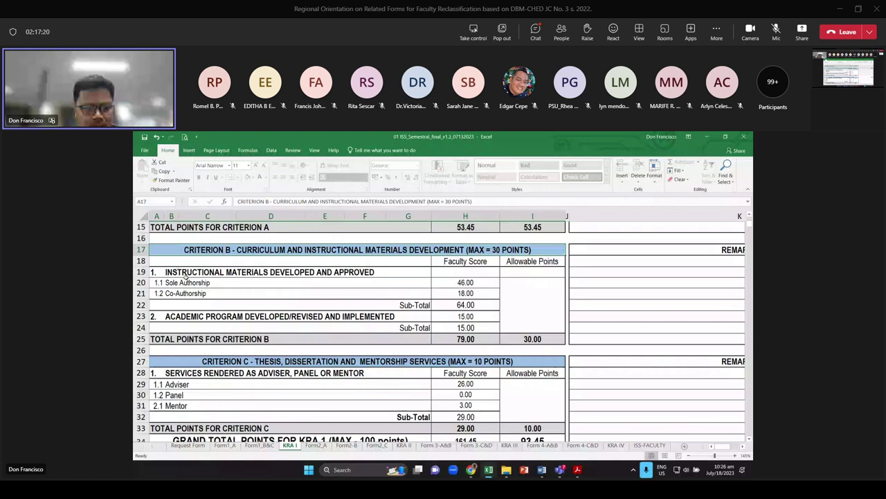
Inspect the Criterion B total and capped points, the Criterion C cap, and the 93.45 grand total formulas
{"action": "left_click", "coordinate": [465, 339]}
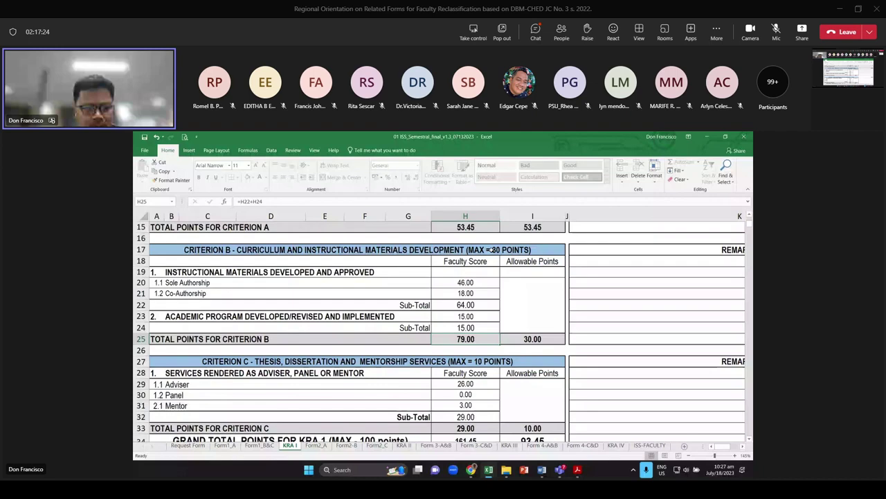
{"action": "left_click", "coordinate": [536, 338]}
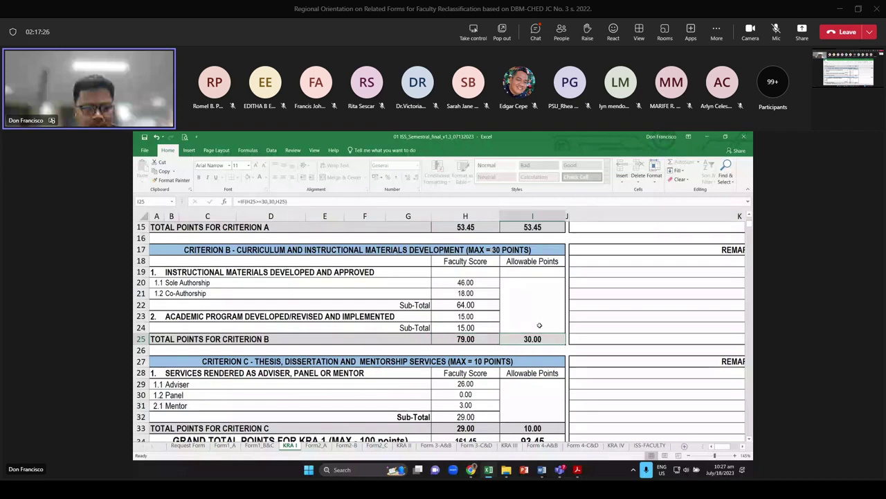
{"action": "scroll", "coordinate": [539, 325], "scroll_direction": "down", "scroll_amount": 2}
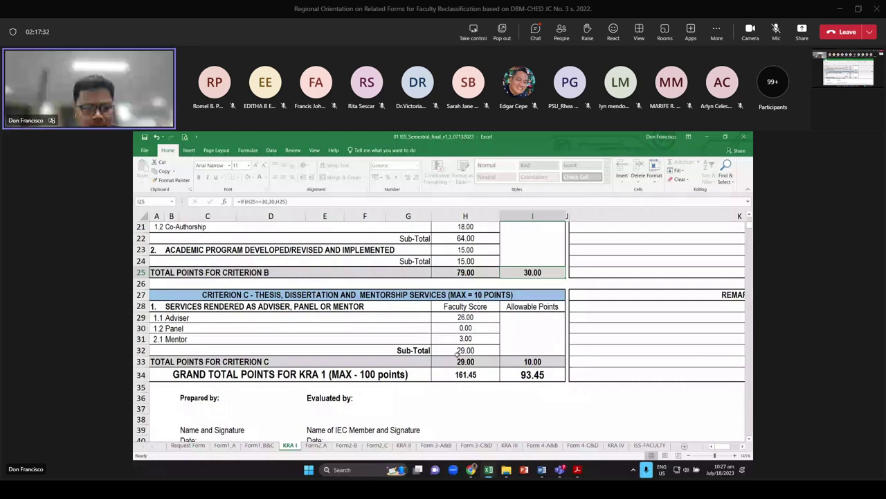
{"action": "left_click", "coordinate": [532, 362]}
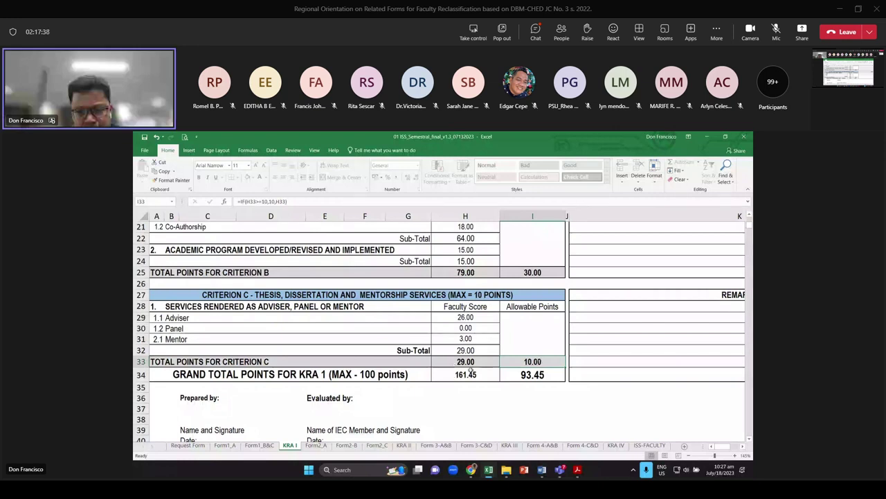
{"action": "left_click", "coordinate": [533, 374]}
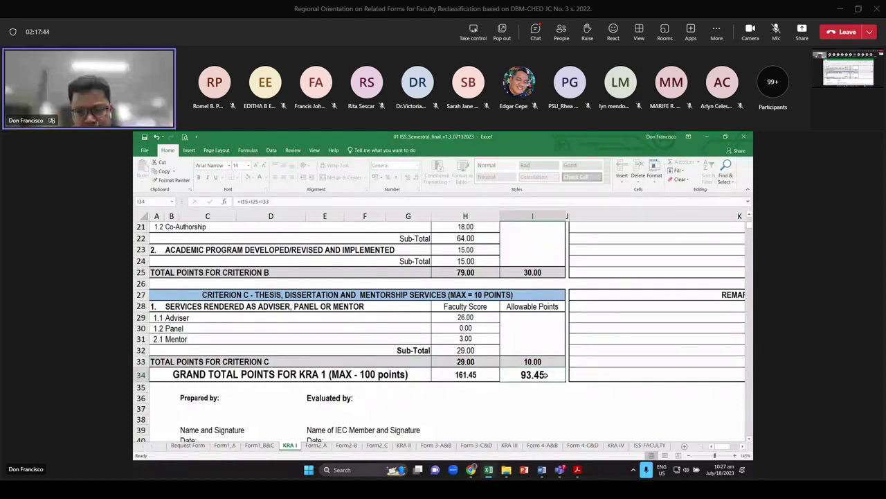
Recheck the Criterion A and grand total formulas, then go to the Form2_A sheet
{"action": "scroll", "coordinate": [545, 374], "scroll_direction": "up", "scroll_amount": 6}
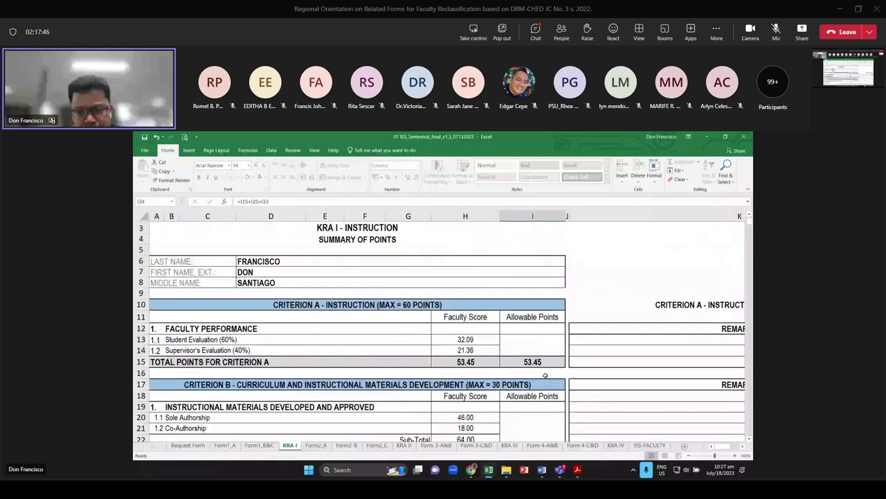
{"action": "left_click", "coordinate": [537, 363]}
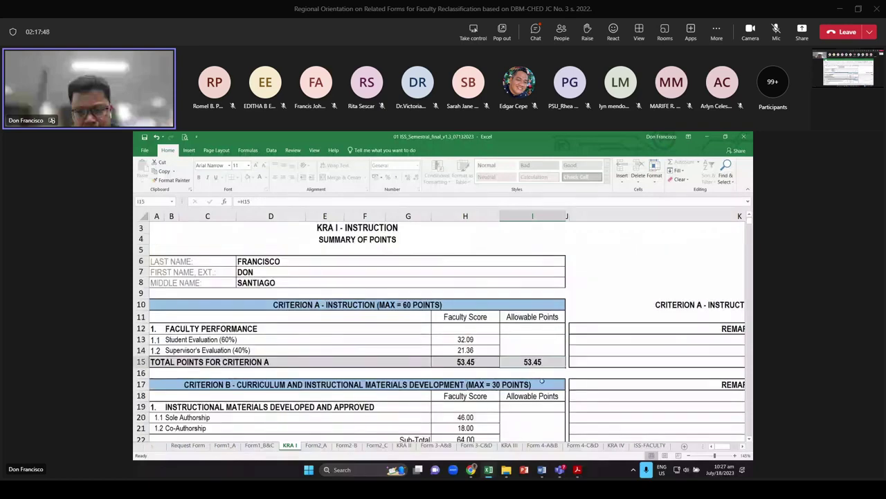
{"action": "scroll", "coordinate": [542, 380], "scroll_direction": "down", "scroll_amount": 4}
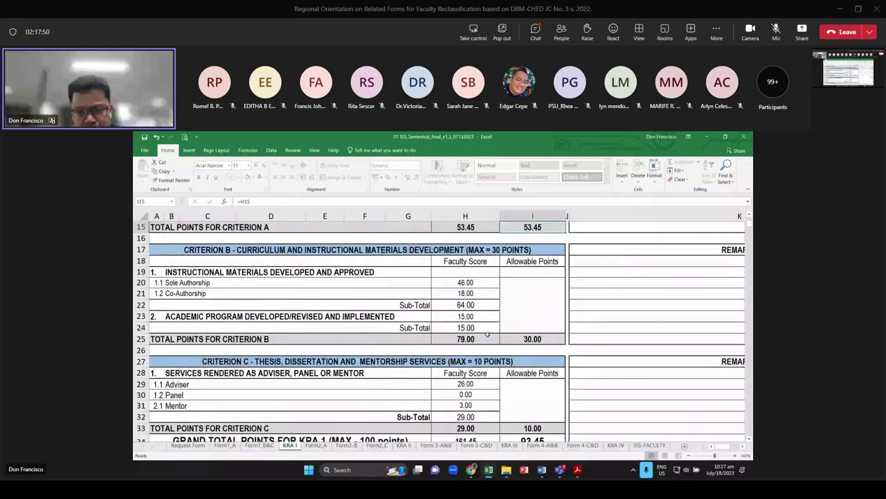
{"action": "scroll", "coordinate": [487, 335], "scroll_direction": "down", "scroll_amount": 4}
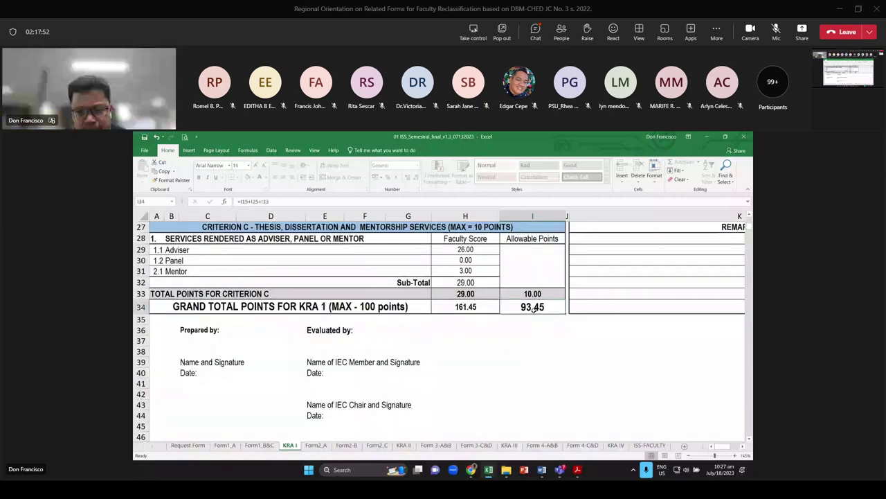
{"action": "left_click", "coordinate": [532, 307]}
{"action": "scroll", "coordinate": [533, 308], "scroll_direction": "up", "scroll_amount": 4}
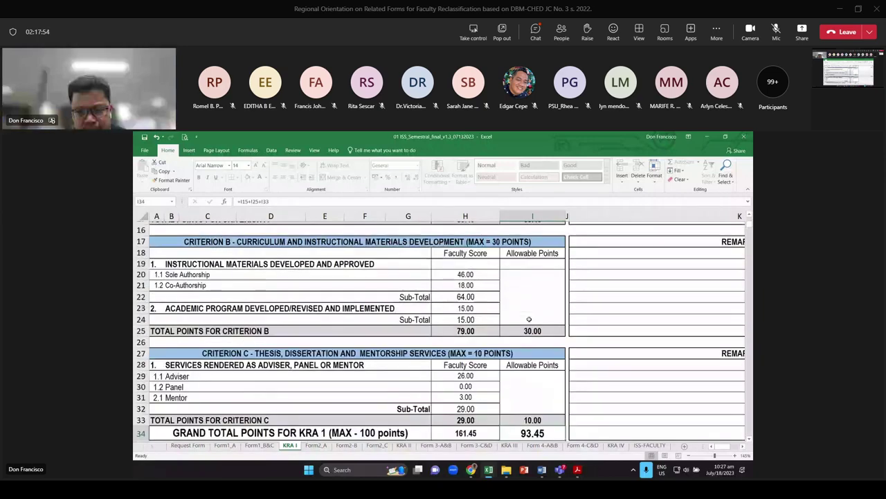
{"action": "scroll", "coordinate": [529, 320], "scroll_direction": "up", "scroll_amount": 5}
{"action": "left_click", "coordinate": [316, 445]}
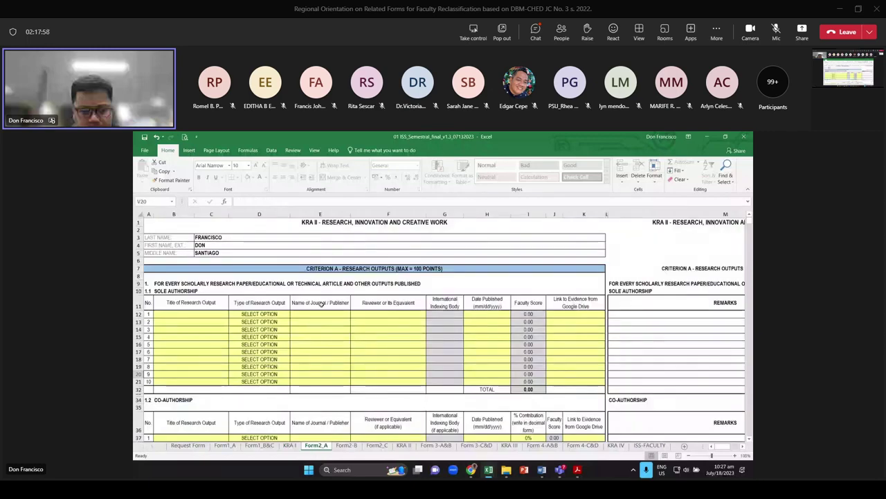
{"action": "scroll", "coordinate": [394, 402], "scroll_direction": "up", "scroll_amount": 1}
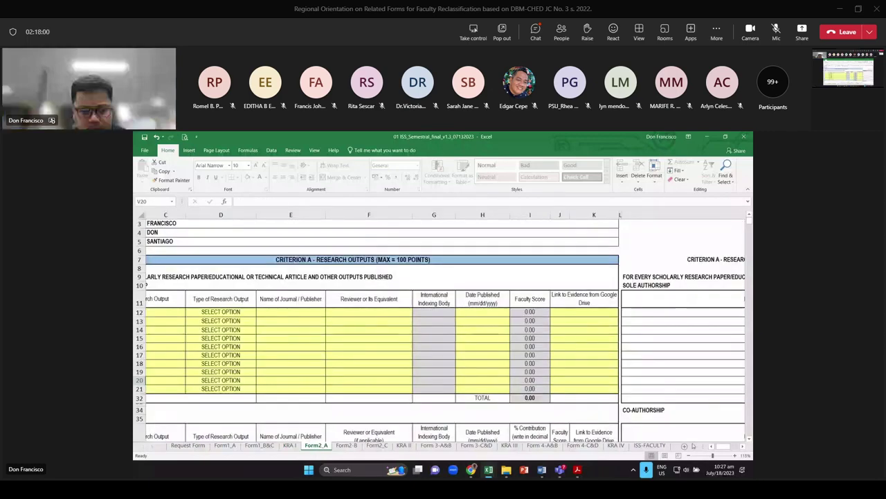
{"action": "scroll", "coordinate": [395, 401], "scroll_direction": "up", "scroll_amount": 1}
{"action": "left_click", "coordinate": [208, 312]}
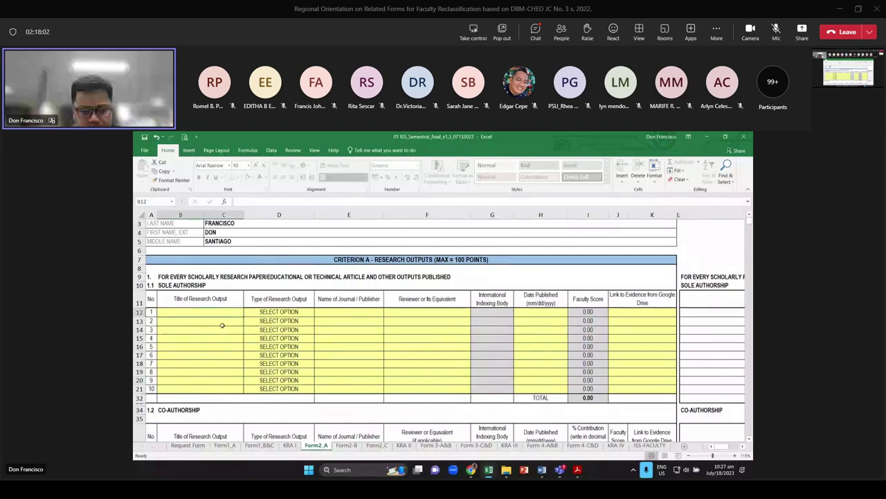
{"action": "scroll", "coordinate": [214, 317], "scroll_direction": "up", "scroll_amount": 1}
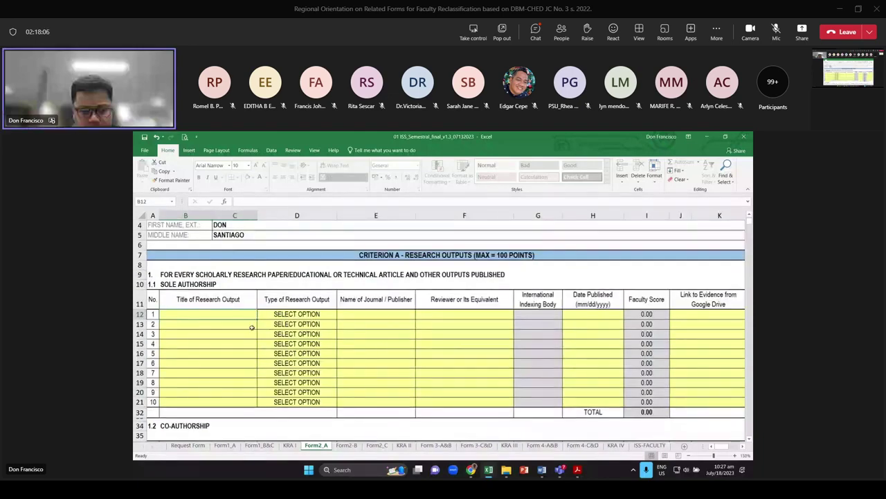
{"action": "scroll", "coordinate": [251, 327], "scroll_direction": "up", "scroll_amount": 1}
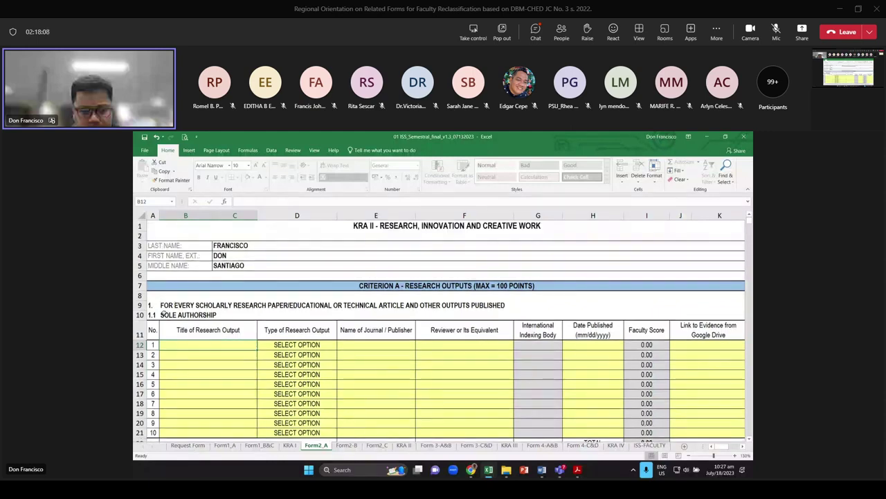
{"action": "left_click", "coordinate": [166, 305]}
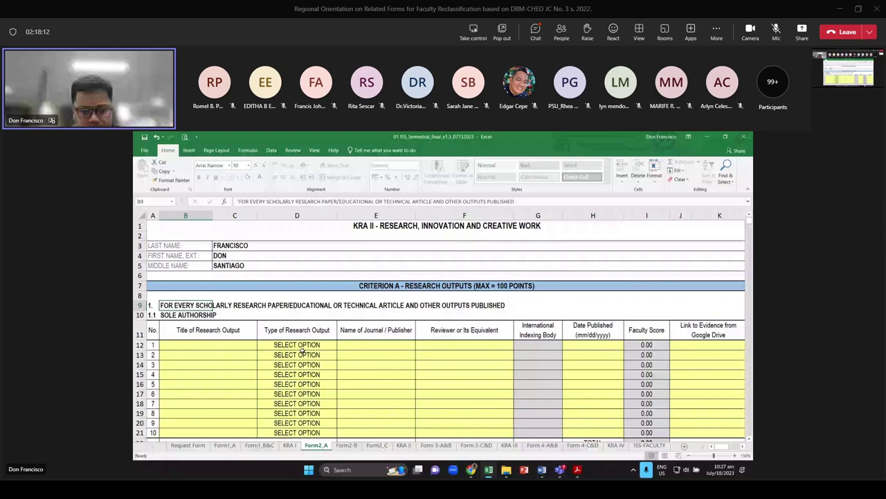
{"action": "key", "text": "Down"}
{"action": "key", "text": "Down"}
{"action": "key", "text": "Down"}
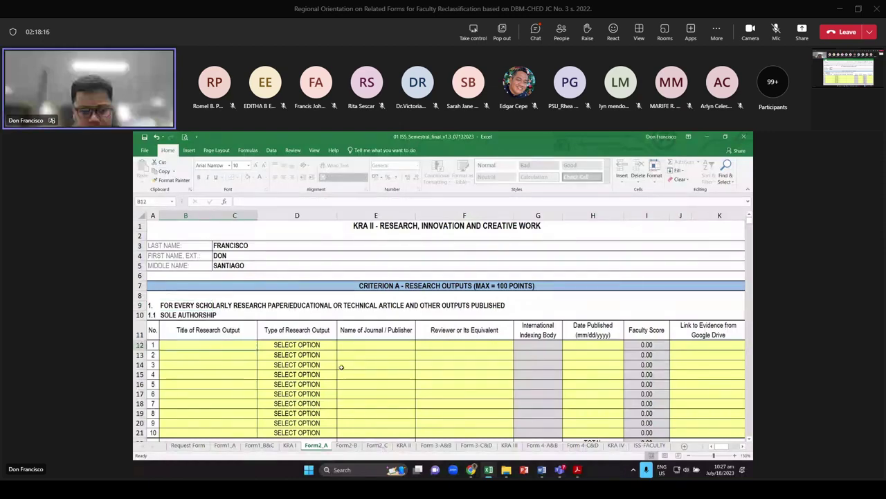
Enter the title 'STUDY ON ECOSYSTEM OF NAGA' in capitals for the first output in B12
{"action": "key", "text": "Caps_Lock"}
{"action": "type", "text": "ST"}
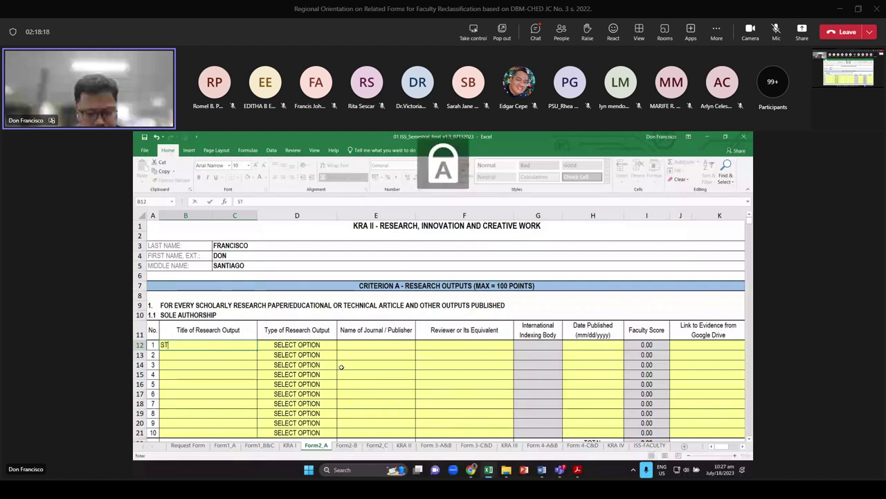
{"action": "type", "text": "UDY ON"}
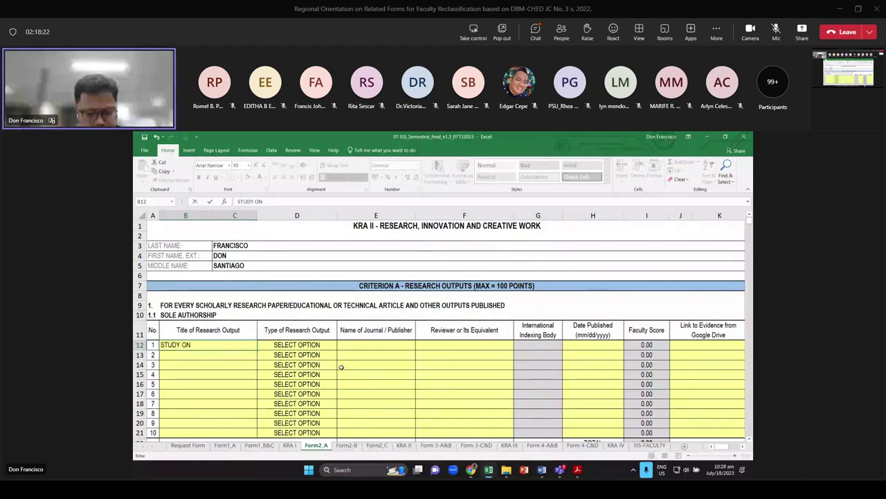
{"action": "type", "text": " ECOSYSME O"}
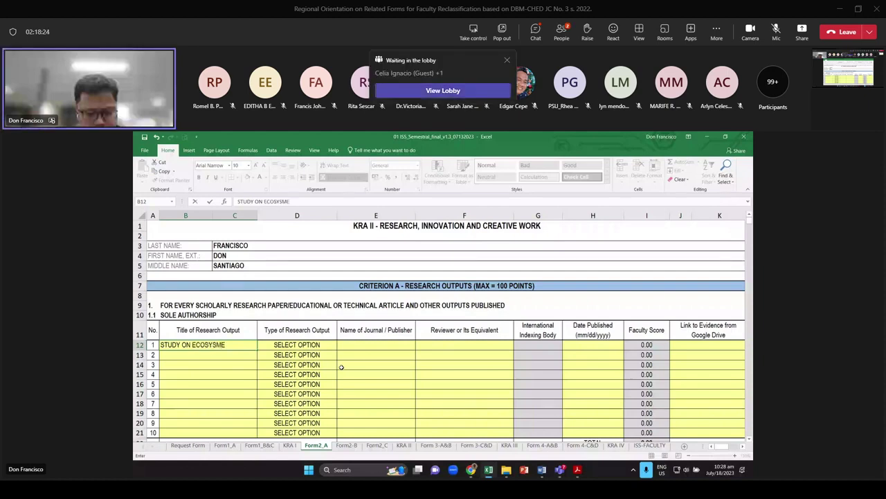
{"action": "key", "text": "BackSpace"}
{"action": "key", "text": "BackSpace"}
{"action": "key", "text": "BackSpace"}
{"action": "key", "text": "BackSpace"}
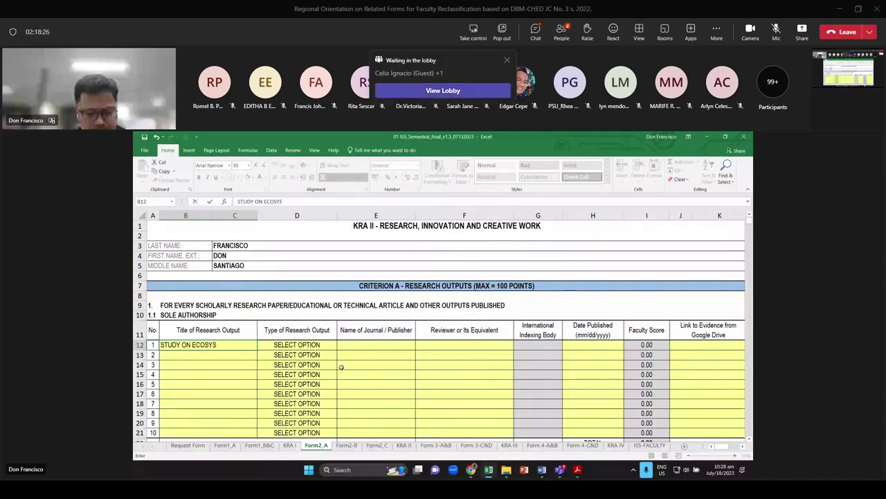
{"action": "type", "text": "TEM OF"}
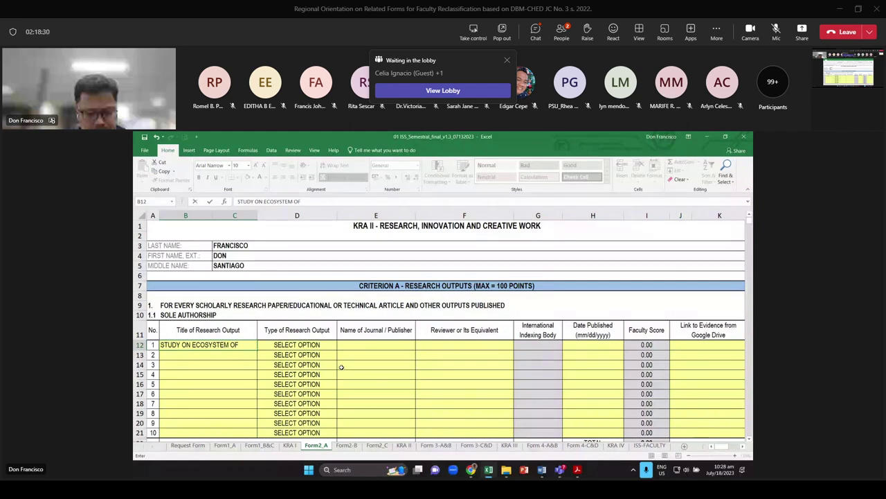
{"action": "type", "text": " NAGA"}
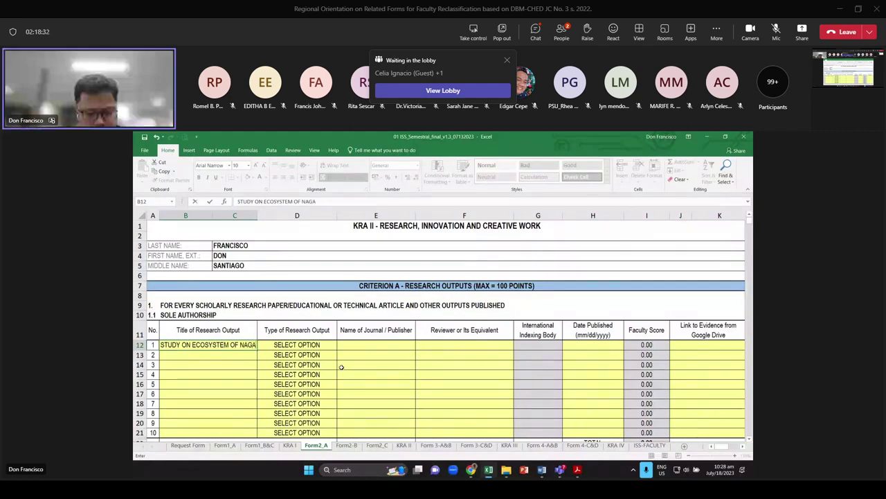
{"action": "key", "text": "Return"}
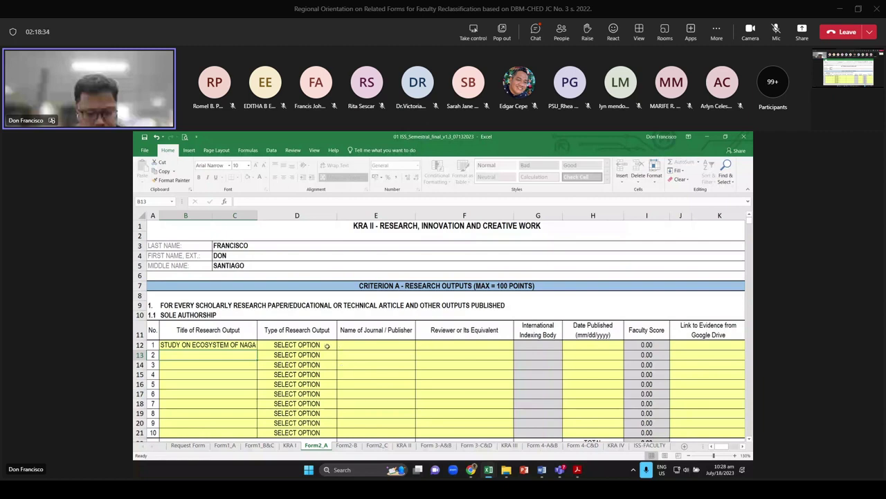
Set the output type to Book and the publisher to 'UP PRINTING PRESS'
{"action": "left_click", "coordinate": [328, 345]}
{"action": "left_click", "coordinate": [342, 345]}
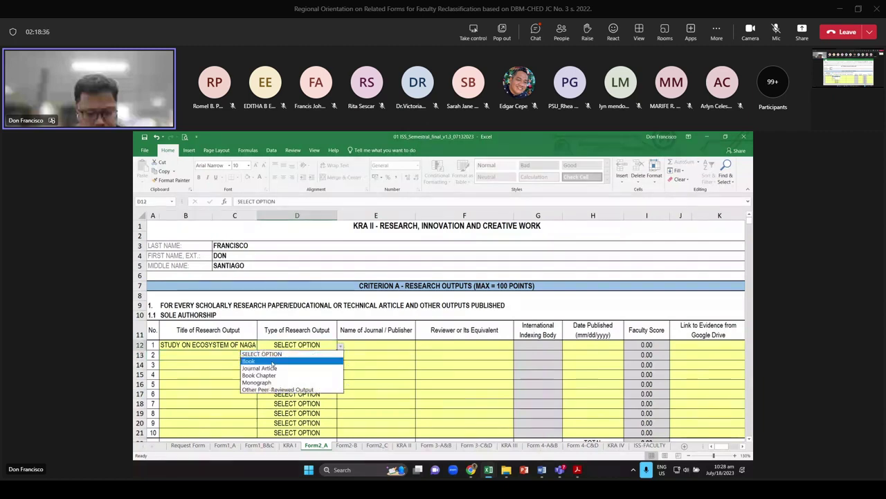
{"action": "left_click", "coordinate": [291, 361]}
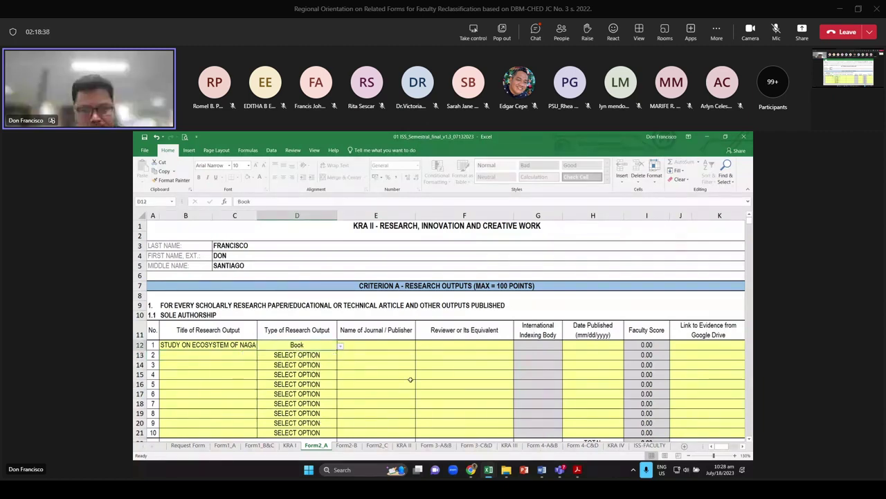
{"action": "left_click", "coordinate": [376, 344]}
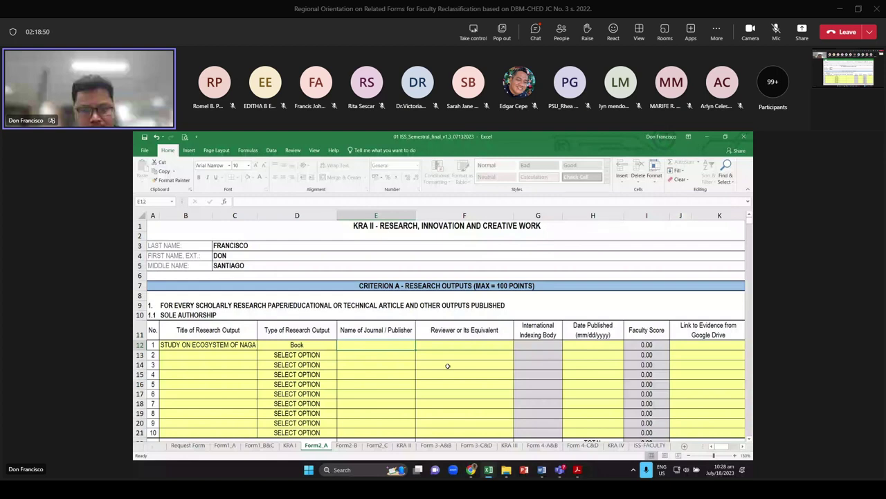
{"action": "type", "text": "UP"}
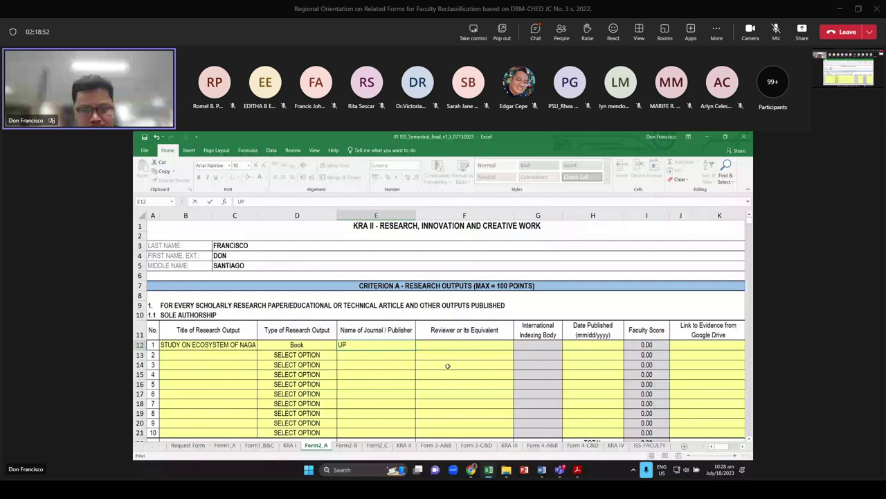
{"action": "type", "text": " PRINT"}
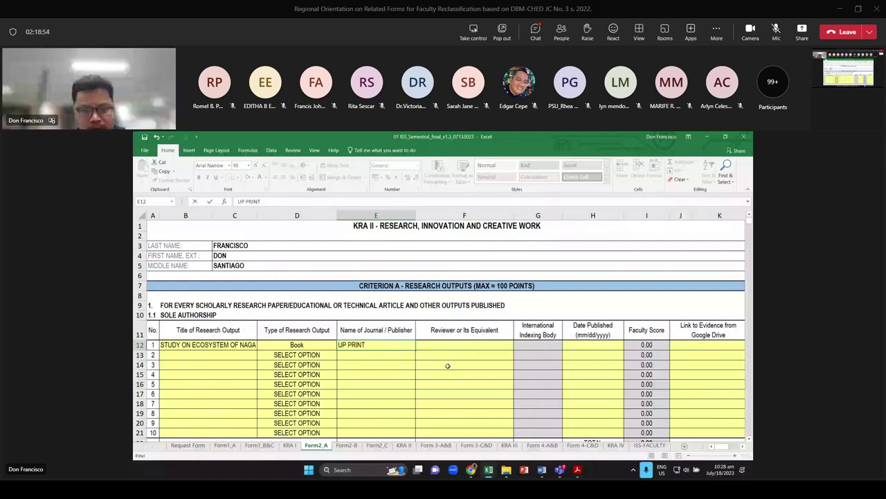
{"action": "type", "text": "ING PRESS"}
{"action": "key", "text": "Return"}
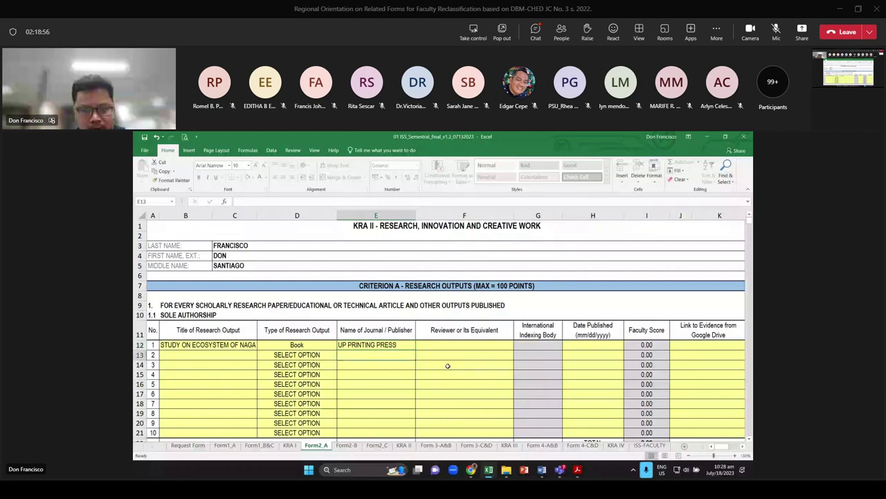
{"action": "key", "text": "Up"}
{"action": "key", "text": "Right"}
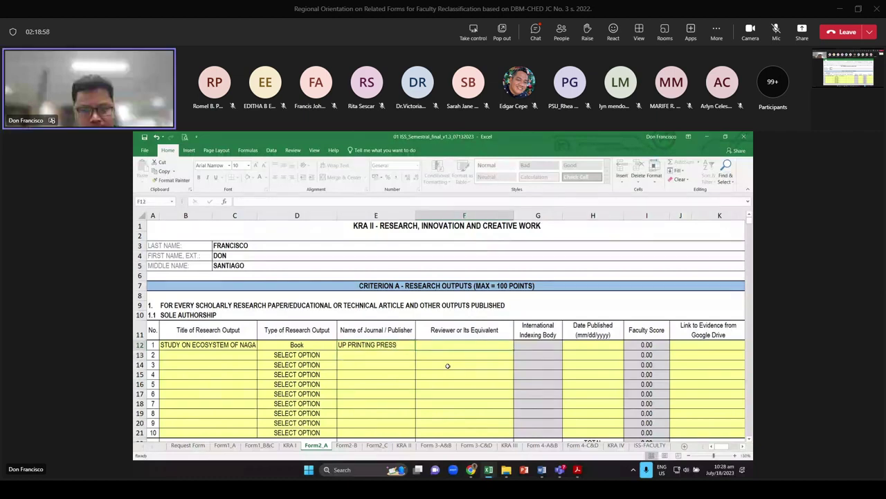
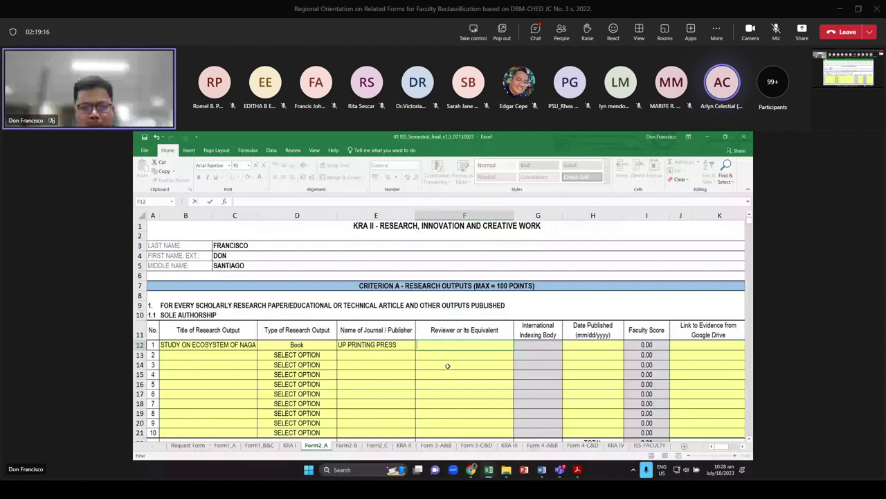
Enter UP PRINTING PRESS EDITORIAL BOARD as the first output's reviewer in F12
{"action": "type", "text": "UP PRINTING"}
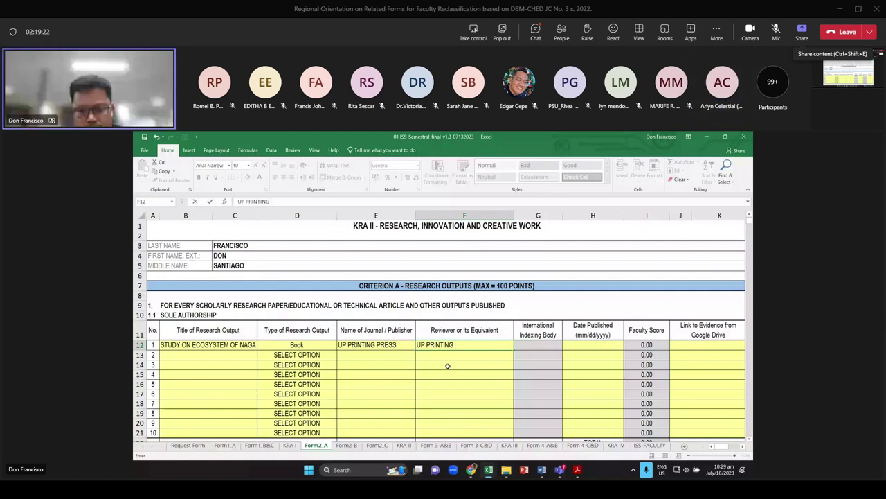
{"action": "type", "text": " PRESS"}
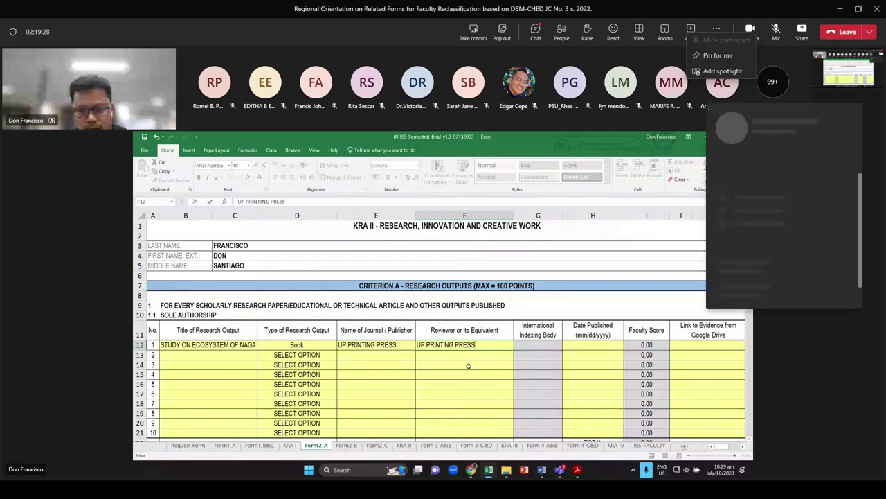
{"action": "key", "text": "Escape"}
{"action": "key", "text": "Escape"}
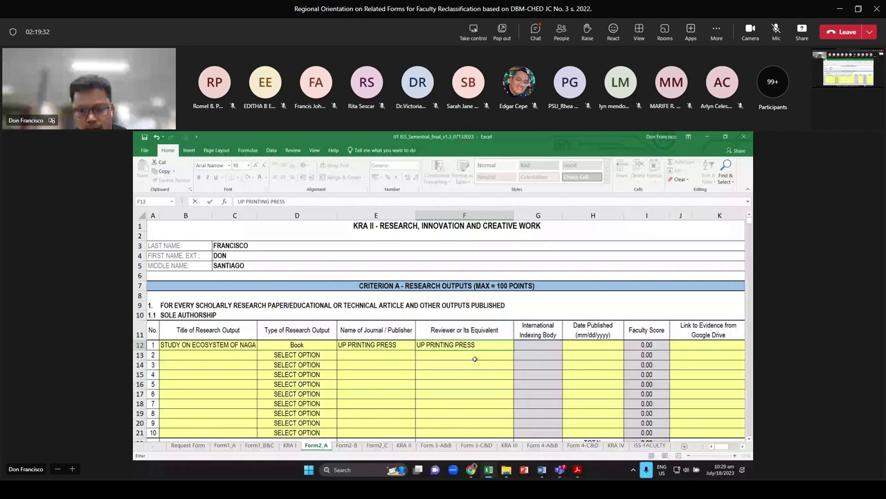
{"action": "type", "text": "EDITORIAL"}
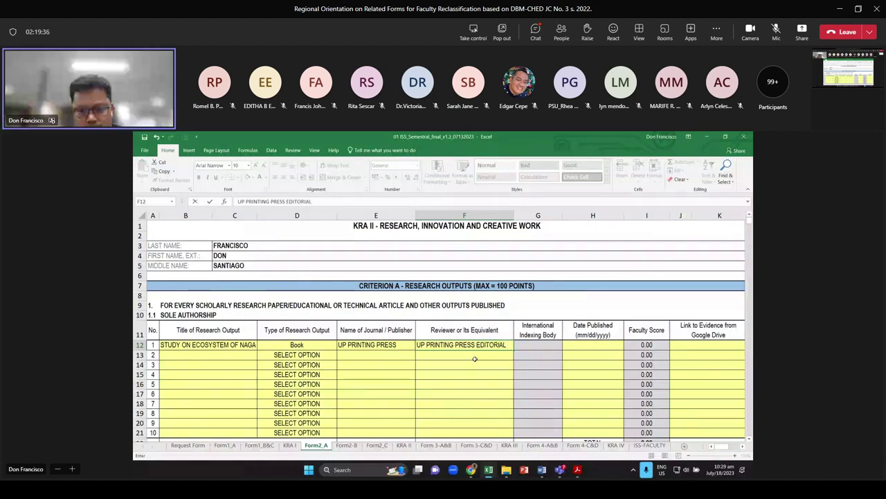
{"action": "key", "text": "Return"}
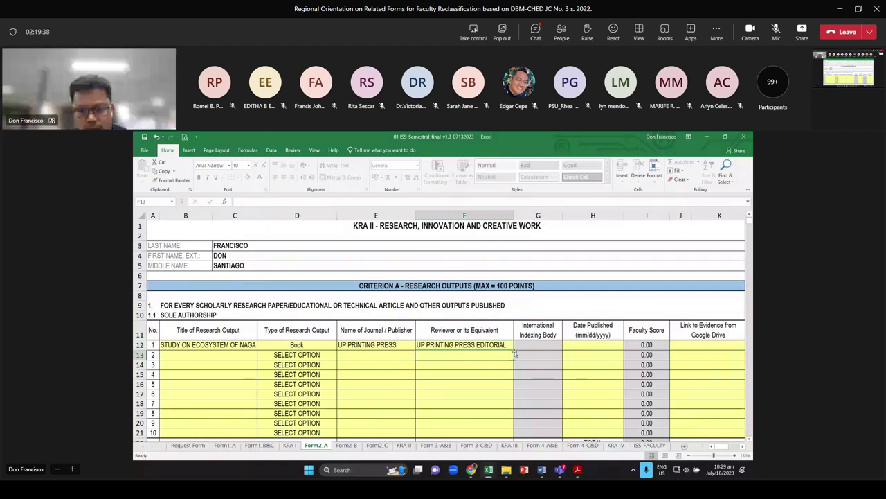
{"action": "double_click", "coordinate": [509, 346]}
{"action": "type", "text": "BOARD"}
{"action": "left_click", "coordinate": [509, 374]}
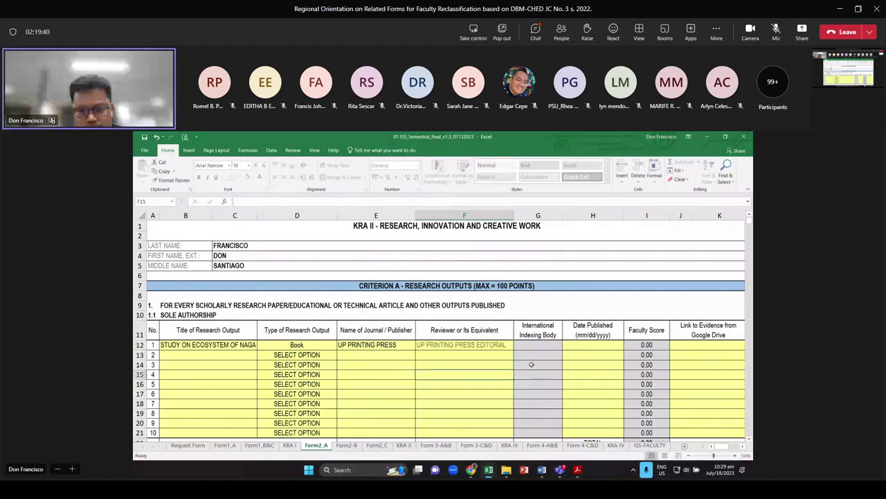
Enter 12/15/2022 as the first output's publication date in H12
{"action": "left_click", "coordinate": [533, 345]}
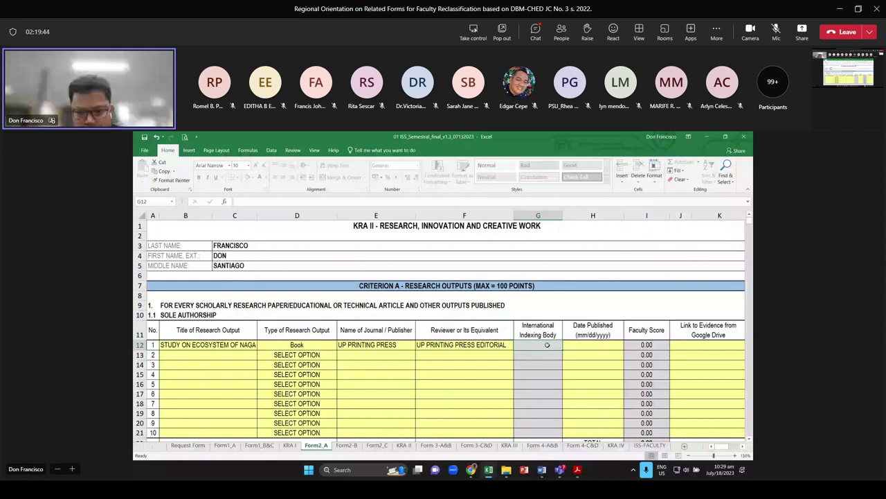
{"action": "left_click", "coordinate": [596, 348]}
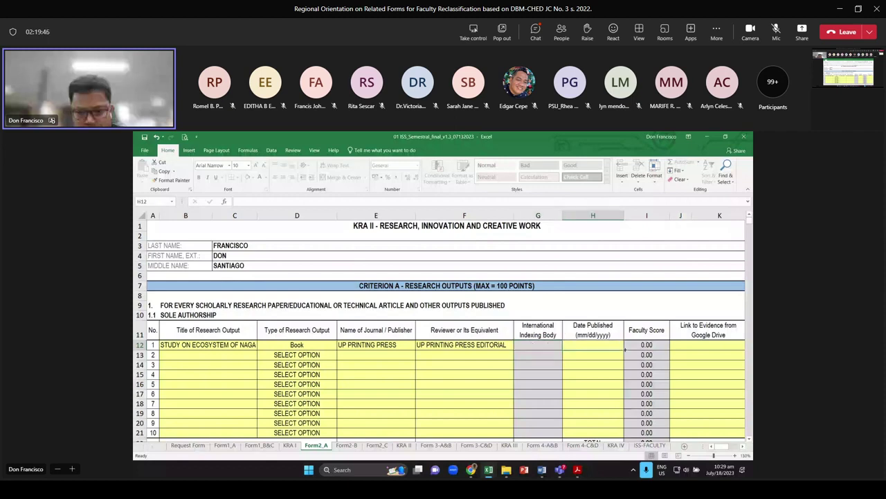
{"action": "type", "text": "12/"}
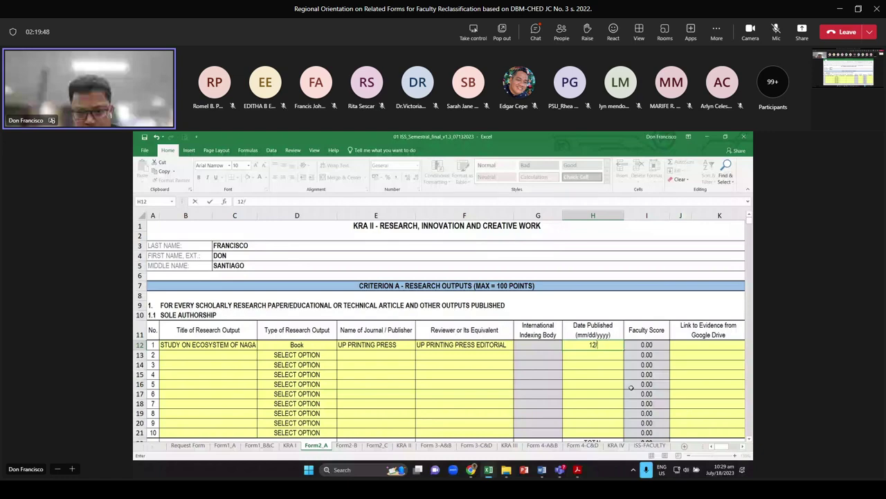
{"action": "type", "text": "152"}
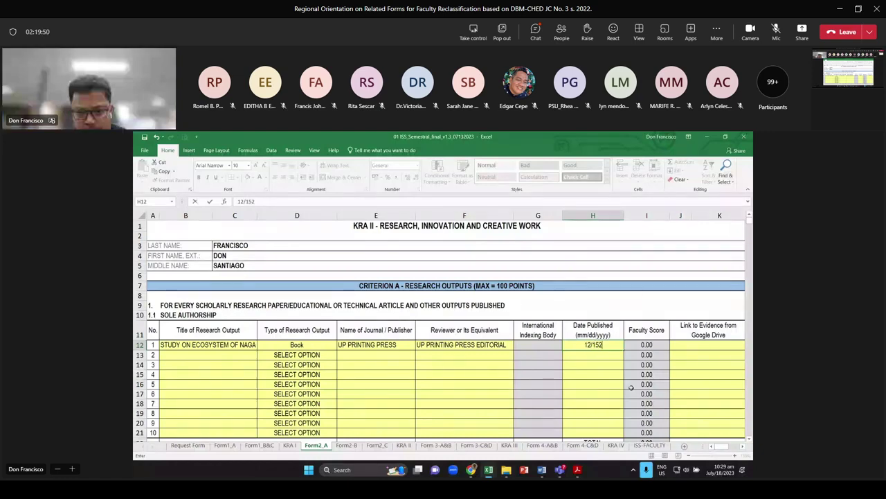
{"action": "type", "text": "022"}
{"action": "key", "text": "Return"}
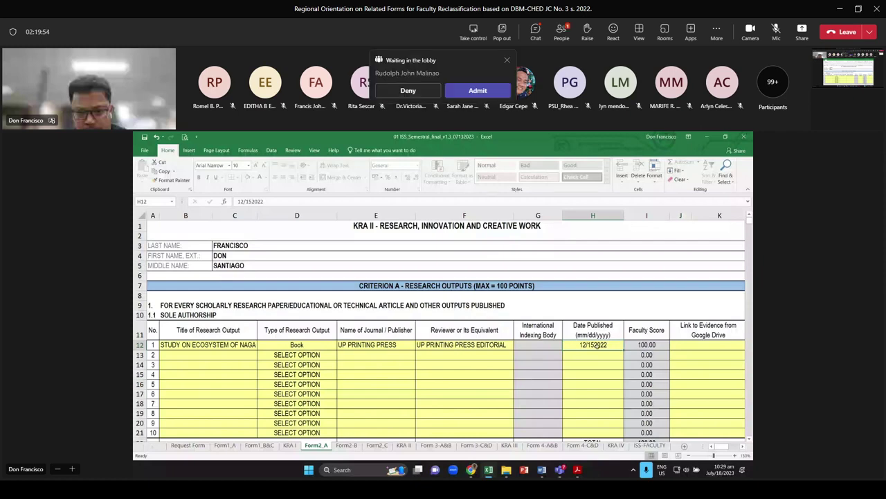
{"action": "key", "text": "F2"}
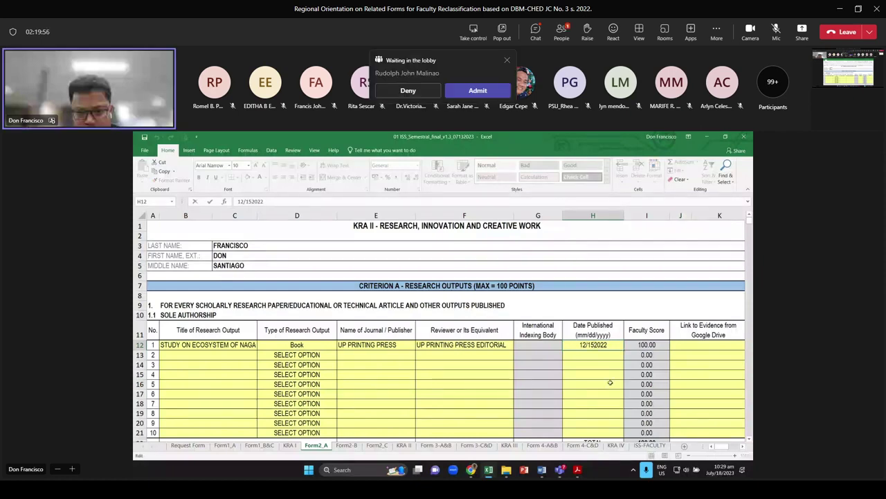
{"action": "key", "text": "Left"}
{"action": "key", "text": "Left"}
{"action": "key", "text": "Left"}
{"action": "key", "text": "Left"}
{"action": "type", "text": "/"}
{"action": "key", "text": "Return"}
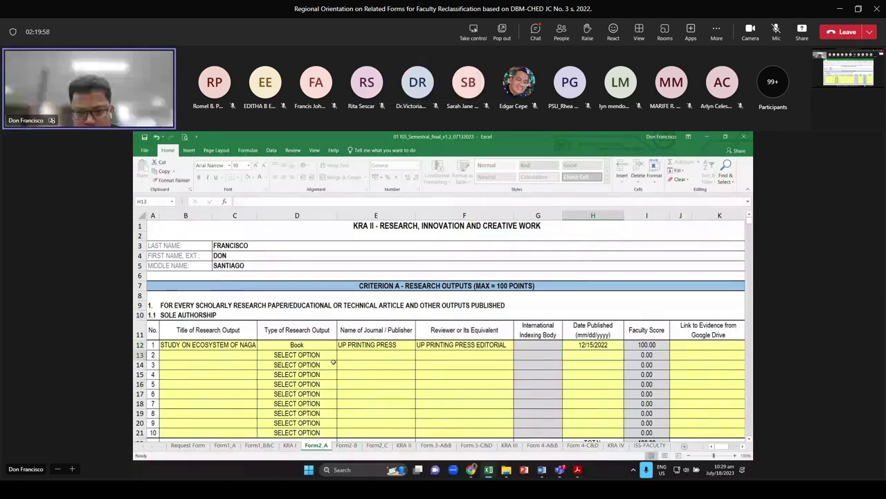
Review the first entry's output type and its 100.00 Faculty Score formula
{"action": "key", "text": "Left"}
{"action": "key", "text": "Left"}
{"action": "key", "text": "Left"}
{"action": "key", "text": "Left"}
{"action": "key", "text": "Left"}
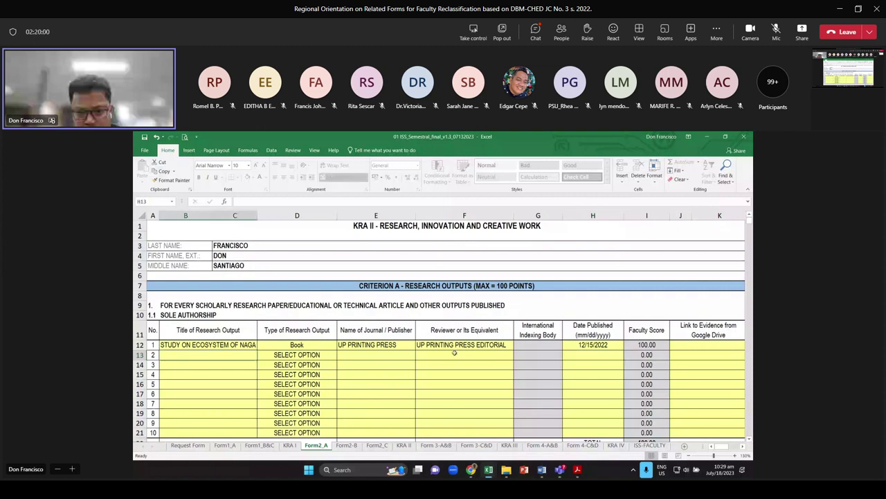
{"action": "left_click", "coordinate": [337, 344]}
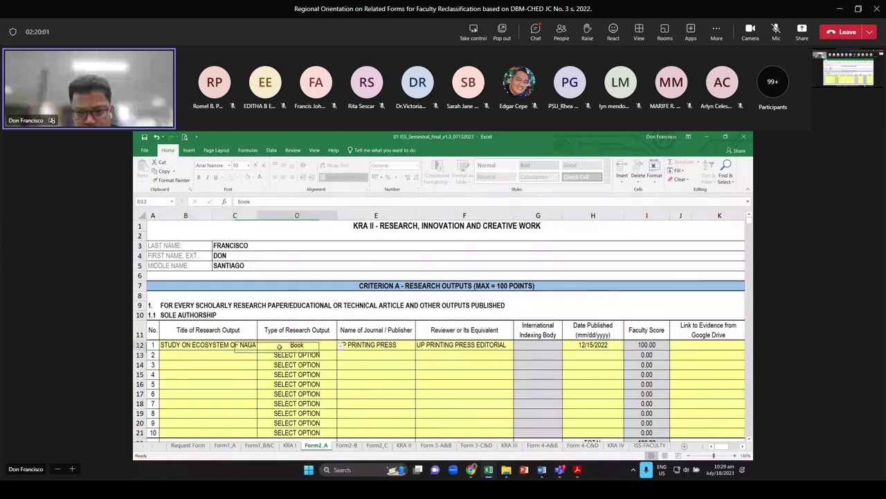
{"action": "left_click", "coordinate": [648, 345]}
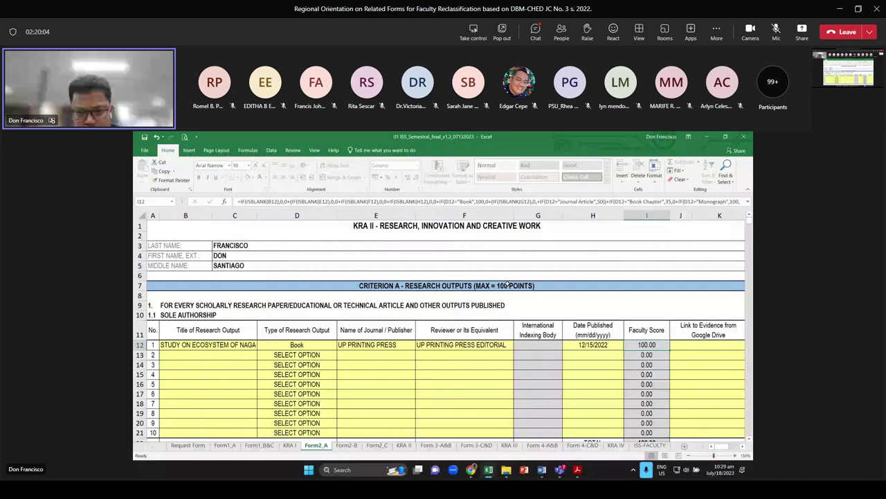
{"action": "key", "text": "Return"}
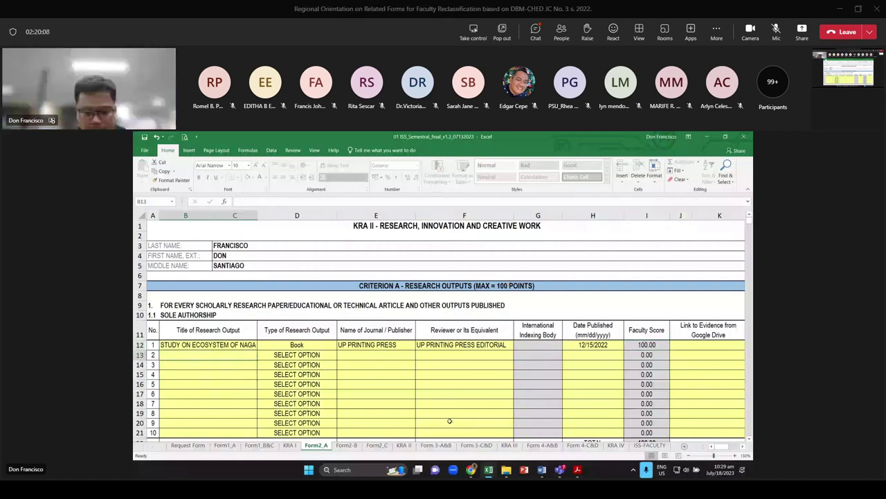
Title the second entry ARTICLE TITLE and set its output type to Journal Article
{"action": "type", "text": "A"}
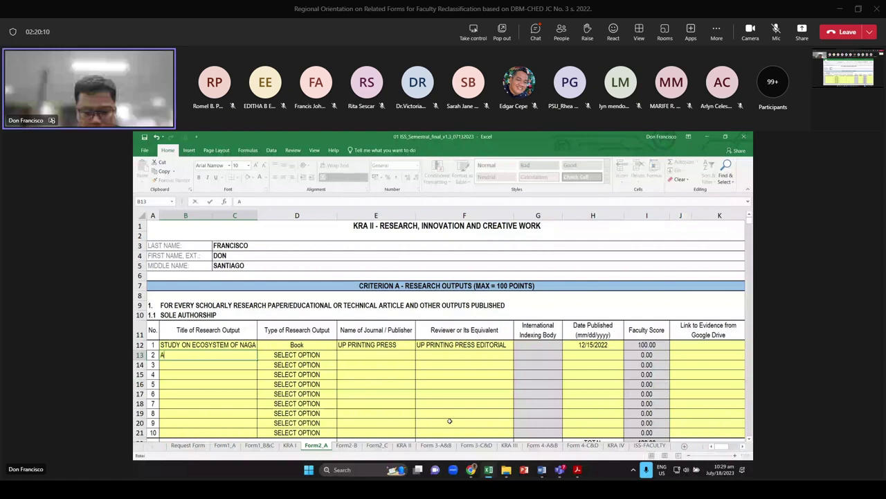
{"action": "type", "text": "RTICLE TITLE"}
{"action": "key", "text": "Tab"}
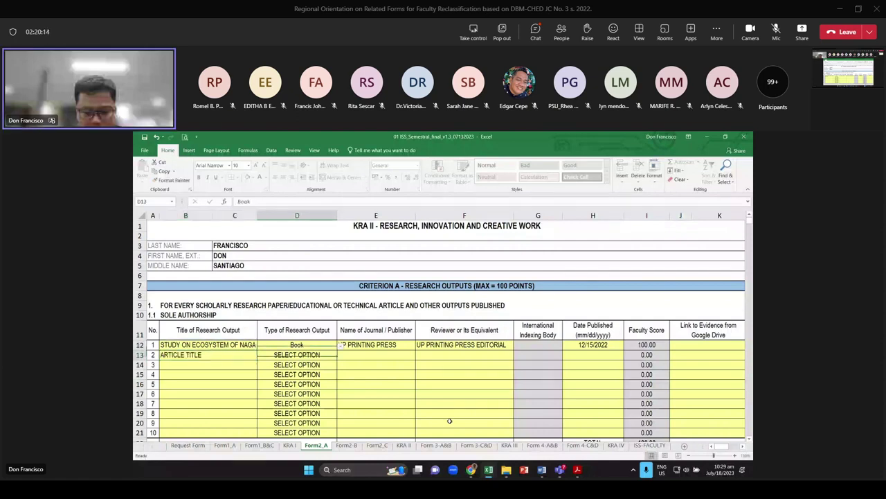
{"action": "left_click", "coordinate": [341, 355]}
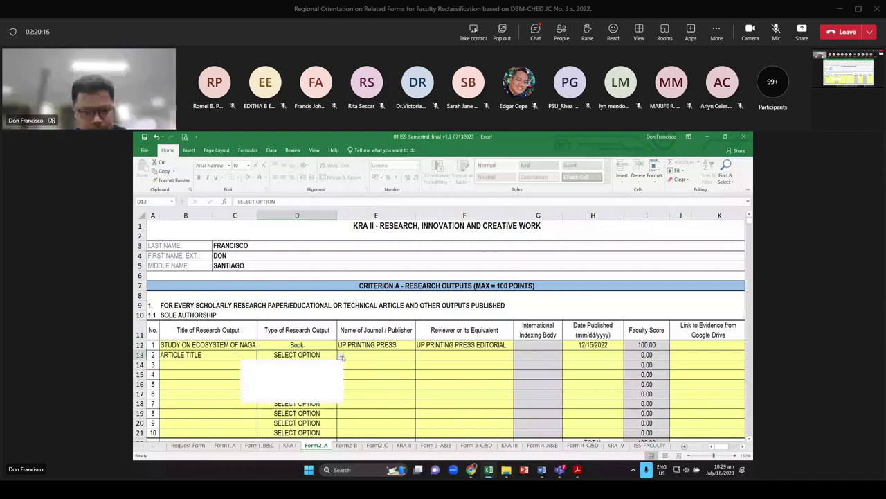
{"action": "left_click", "coordinate": [284, 376]}
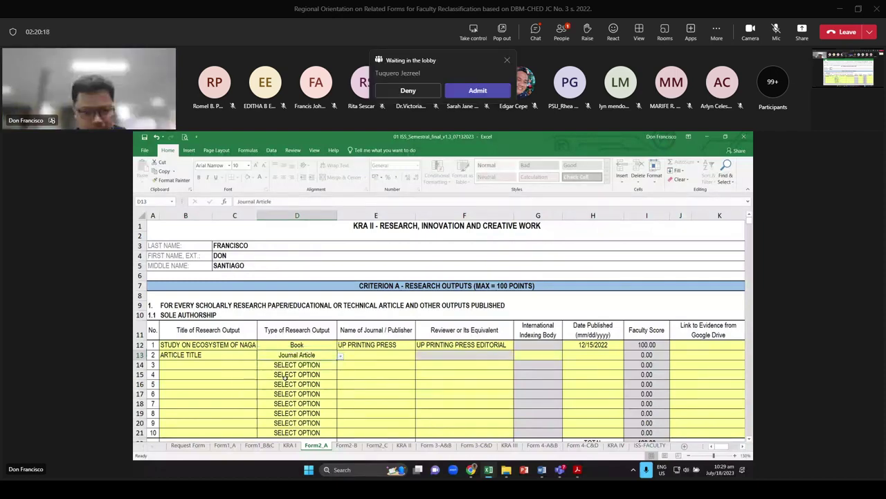
Enter the second entry's journal name and SCOPUS as its indexing body
{"action": "left_click", "coordinate": [382, 356]}
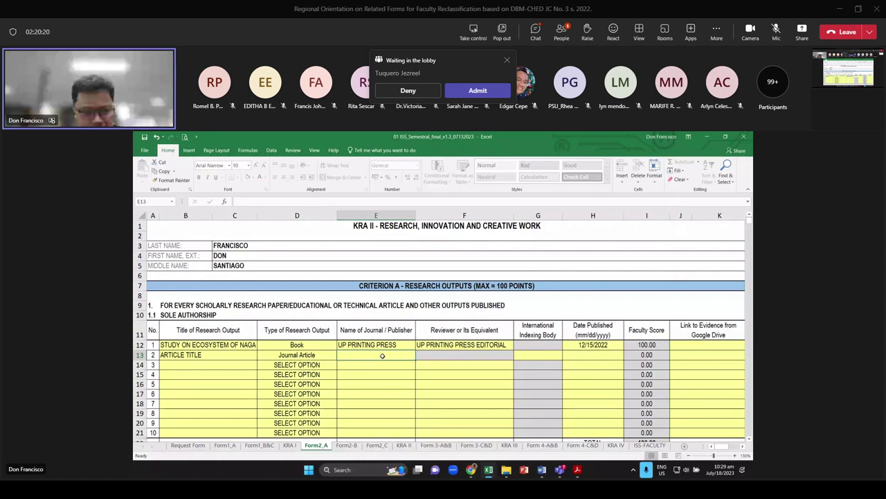
{"action": "type", "text": "JO"}
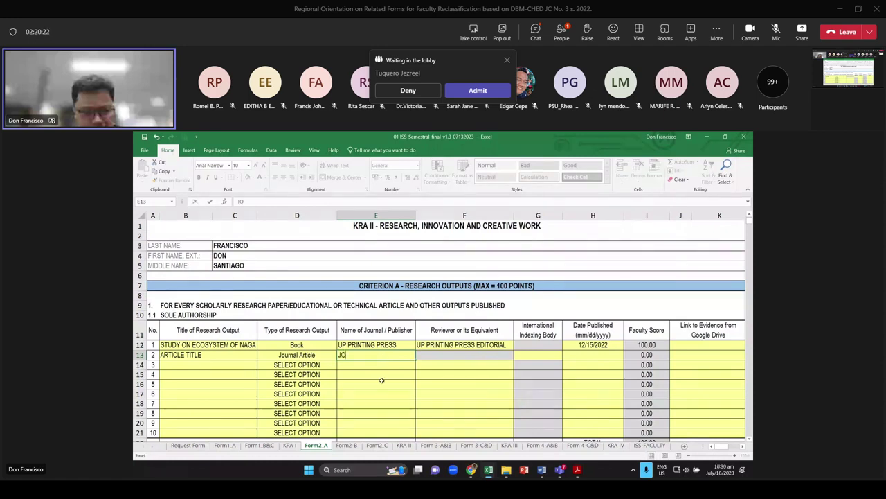
{"action": "type", "text": "URNAL"}
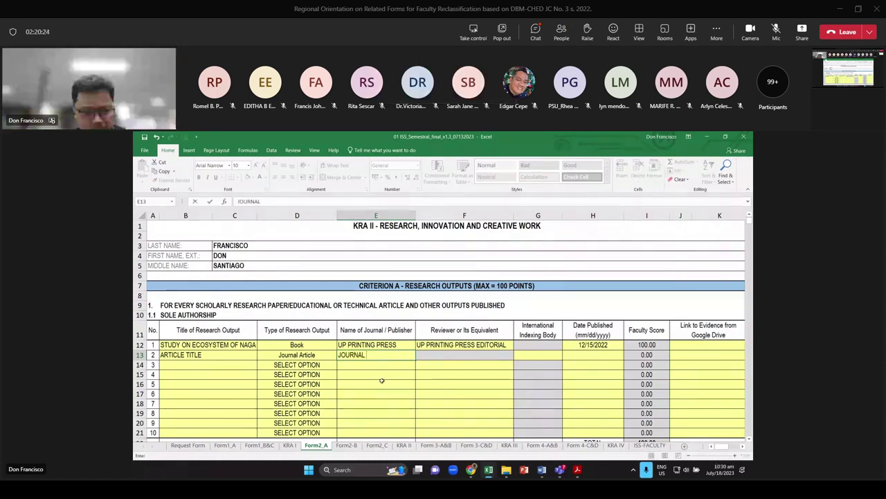
{"action": "type", "text": " ON HIGHER E"}
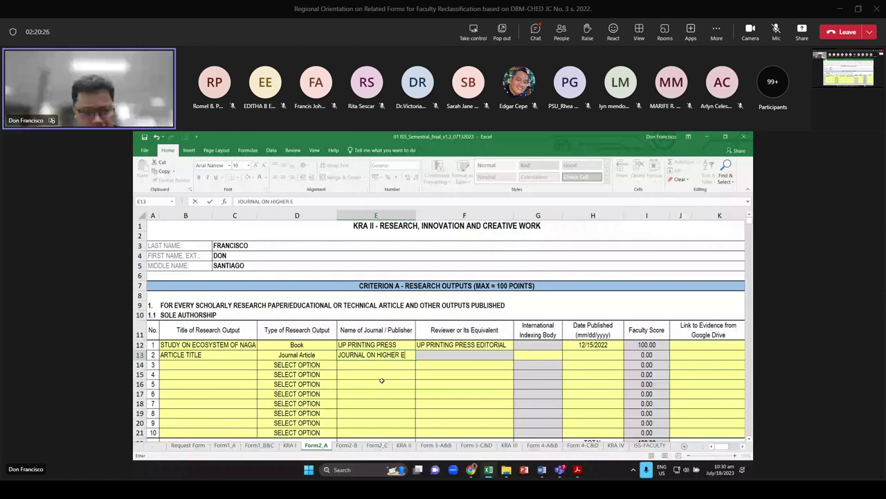
{"action": "key", "text": "BackSpace"}
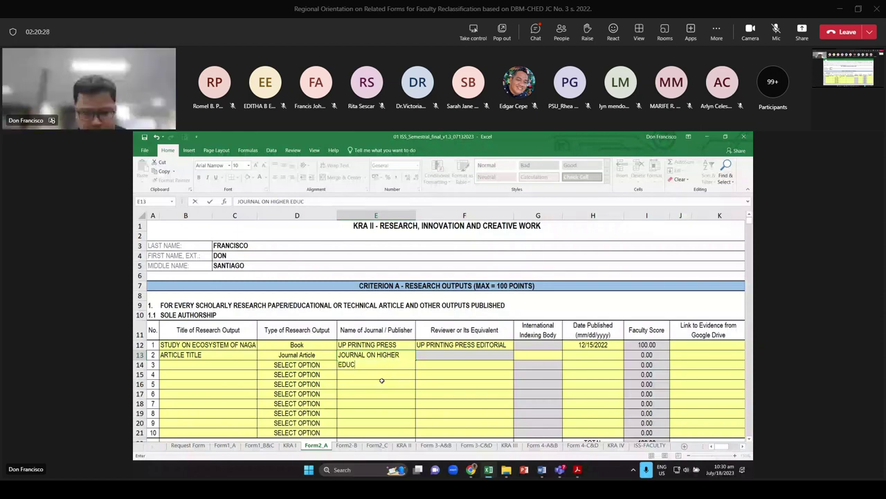
{"action": "key", "text": "Tab"}
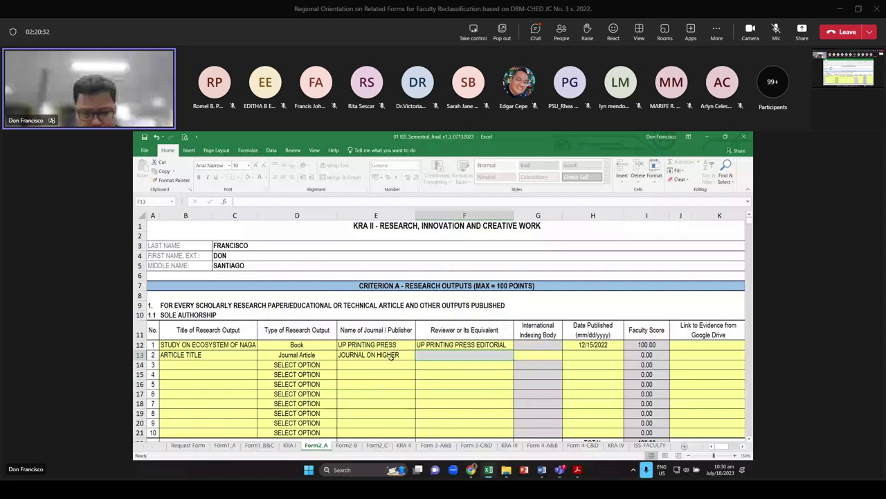
{"action": "left_click", "coordinate": [393, 357]}
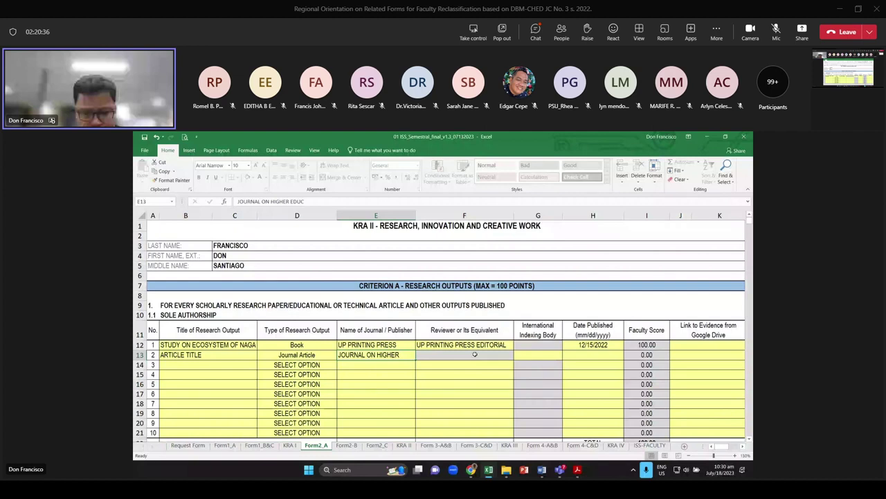
{"action": "left_click", "coordinate": [537, 355]}
{"action": "type", "text": "SCO"}
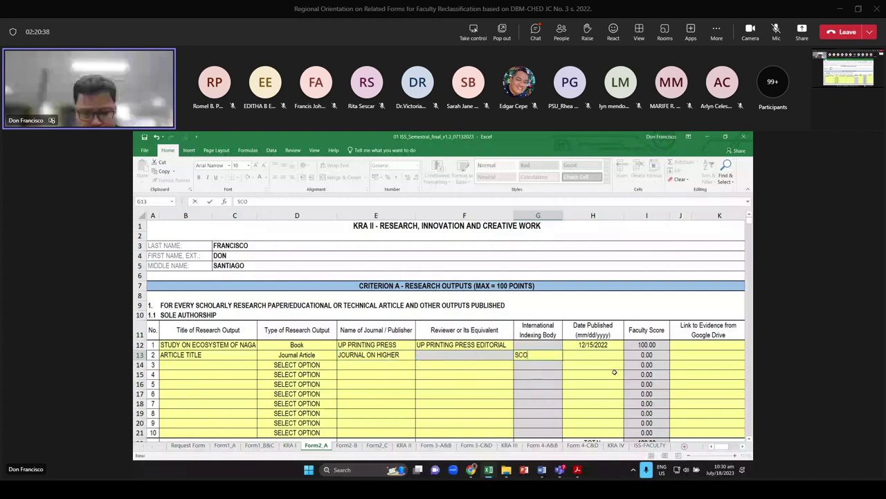
{"action": "type", "text": "PUS"}
{"action": "key", "text": "Return"}
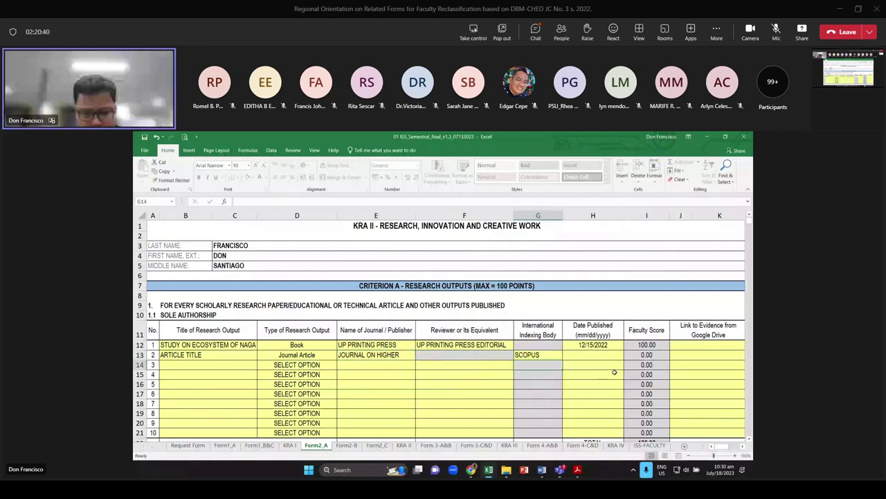
Enter 01/15/2023 as the second entry's publication date in H13
{"action": "key", "text": "Up"}
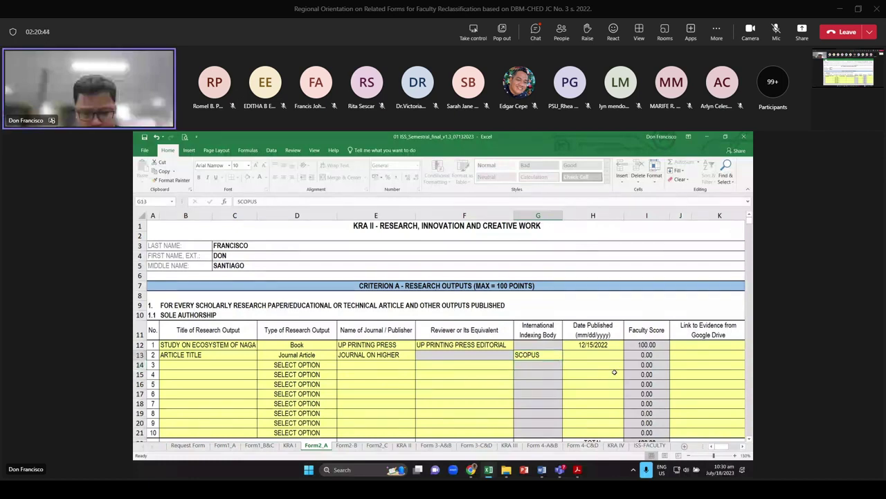
{"action": "key", "text": "Right"}
{"action": "type", "text": "1"}
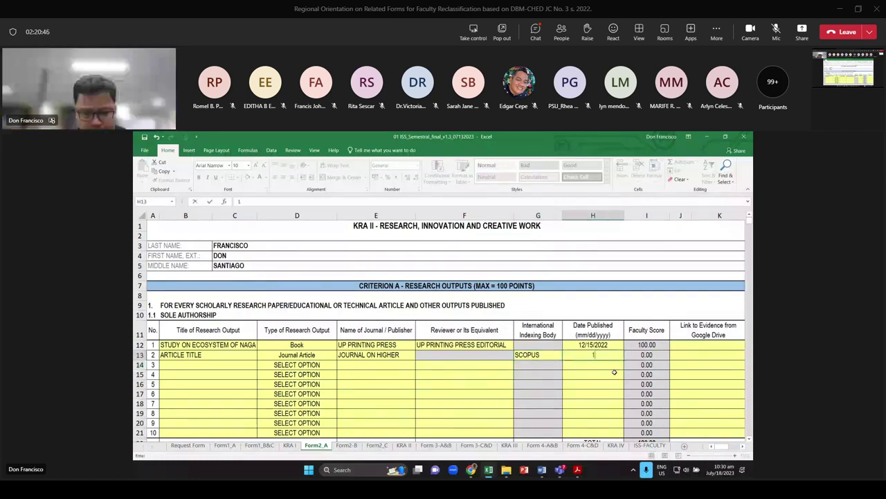
{"action": "type", "text": "/15/"}
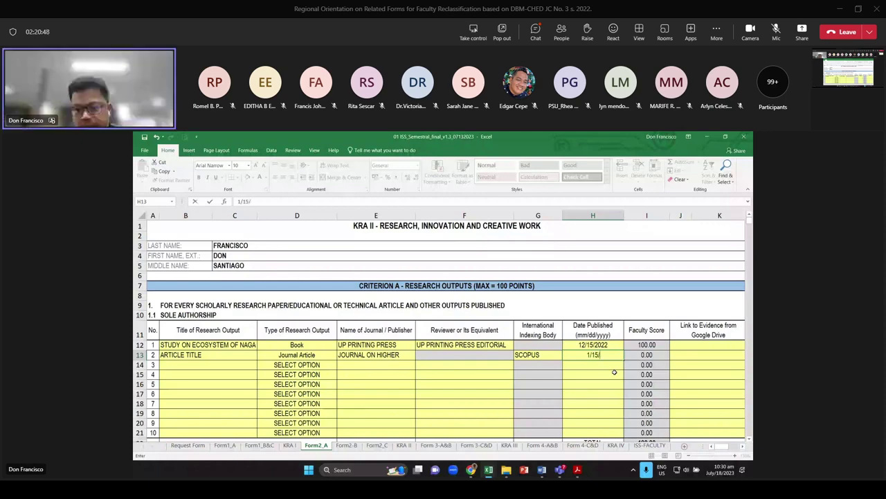
{"action": "type", "text": "2023"}
{"action": "key", "text": "Return"}
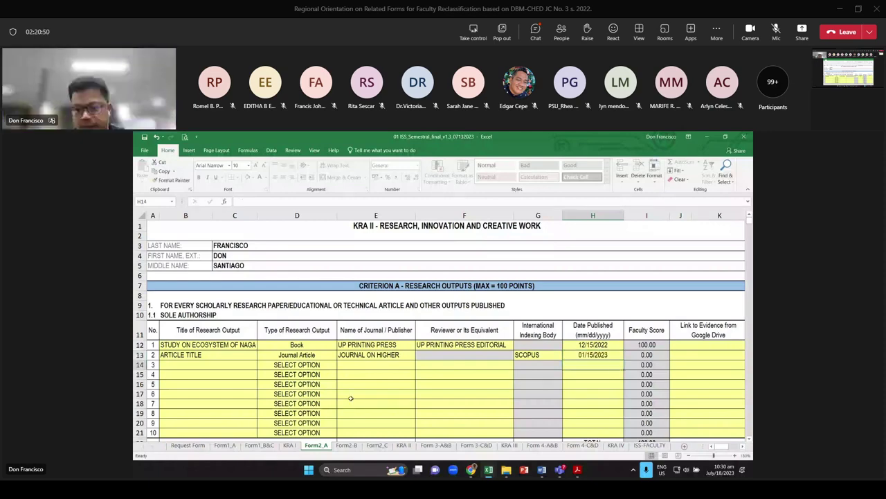
Copy the title STUDY ON ECOSYSTEM OF NAGA into the first co-authorship row
{"action": "scroll", "coordinate": [351, 398], "scroll_direction": "down", "scroll_amount": 1}
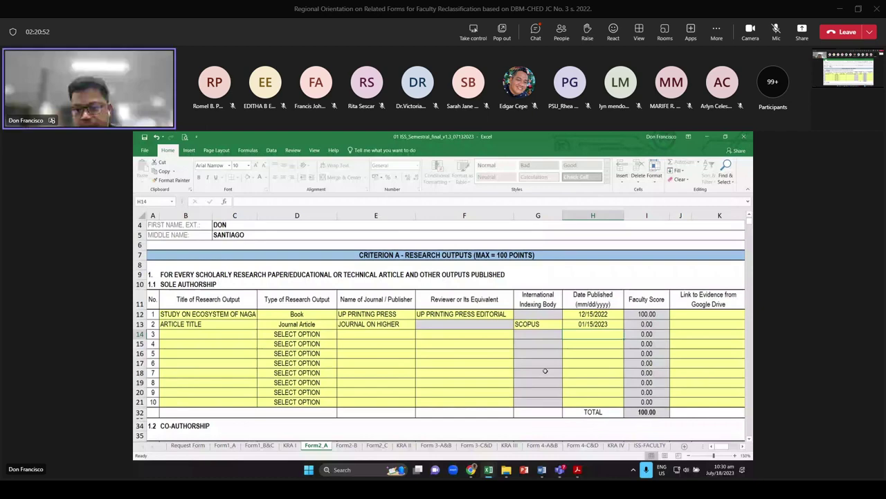
{"action": "left_click_drag", "start_coordinate": [696, 314], "coordinate": [696, 315]}
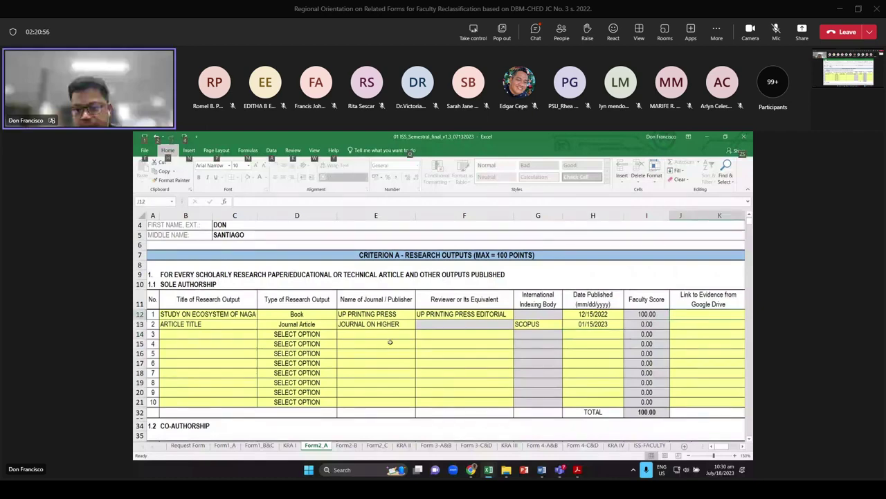
{"action": "scroll", "coordinate": [361, 314], "scroll_direction": "down", "scroll_amount": 3}
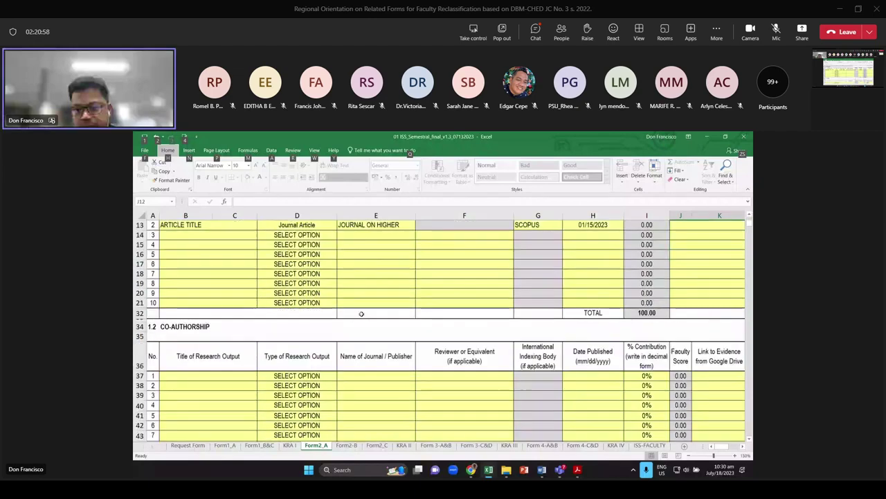
{"action": "scroll", "coordinate": [361, 314], "scroll_direction": "down", "scroll_amount": 2}
{"action": "left_click", "coordinate": [252, 327]}
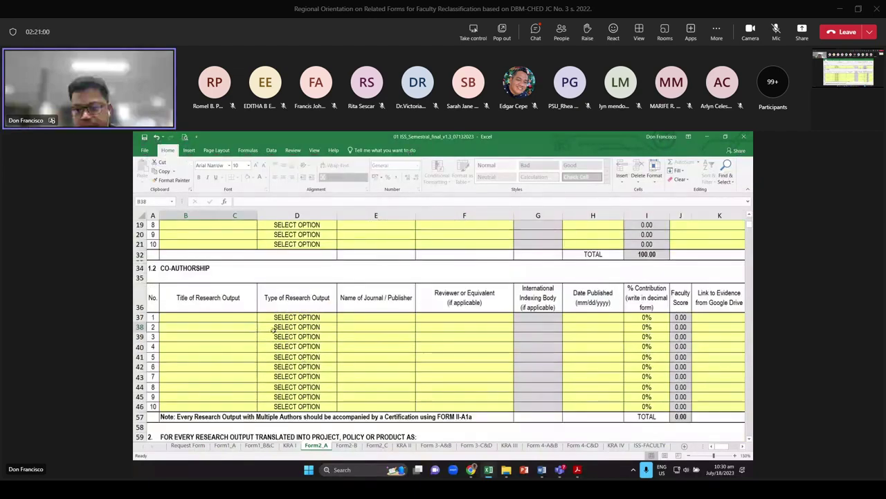
{"action": "scroll", "coordinate": [273, 330], "scroll_direction": "up", "scroll_amount": 4}
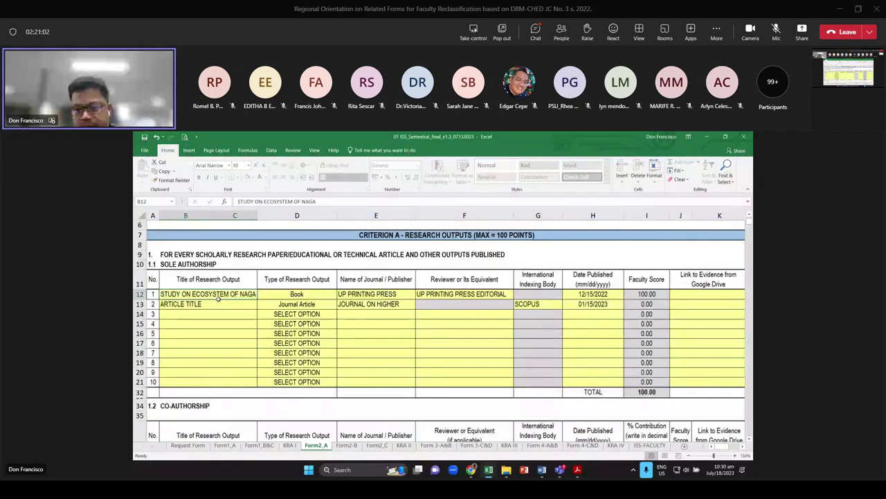
{"action": "left_click", "coordinate": [219, 297]}
{"action": "key", "text": "ctrl+c"}
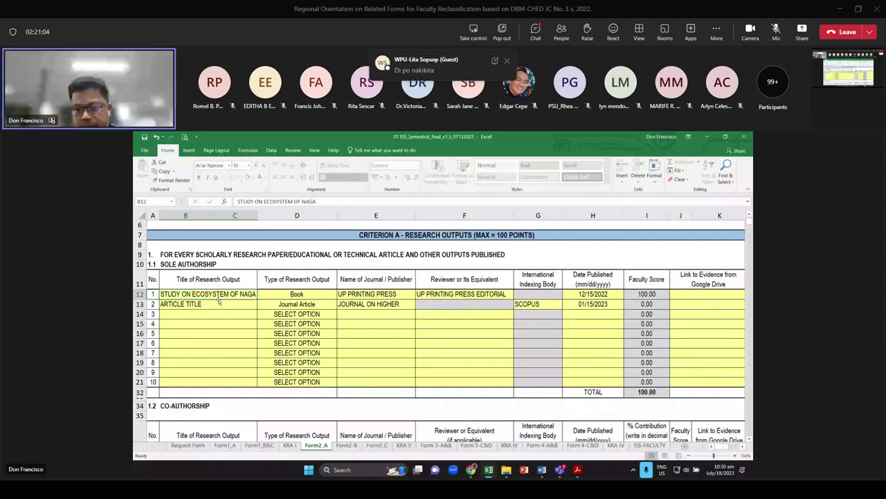
{"action": "scroll", "coordinate": [215, 299], "scroll_direction": "down", "scroll_amount": 5}
{"action": "left_click", "coordinate": [207, 298]}
{"action": "key", "text": "ctrl+v"}
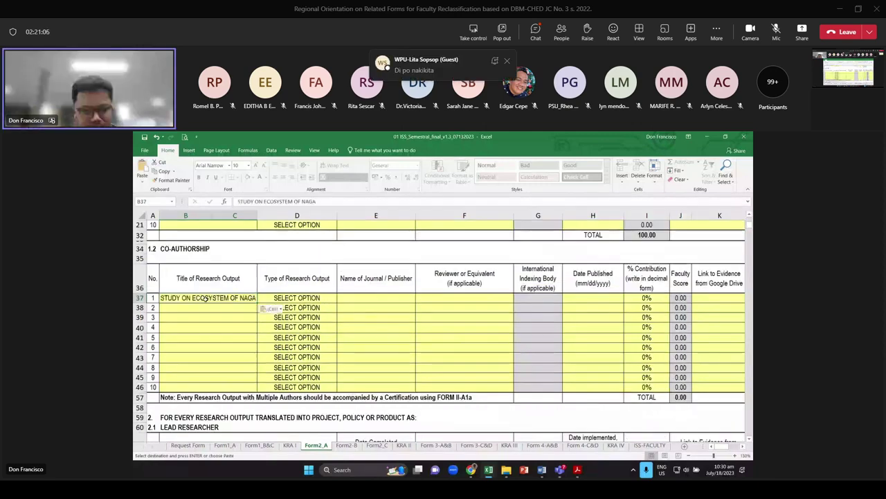
Set the co-authored entry's type to Book and paste its publisher and reviewer from row 12
{"action": "left_click", "coordinate": [306, 298]}
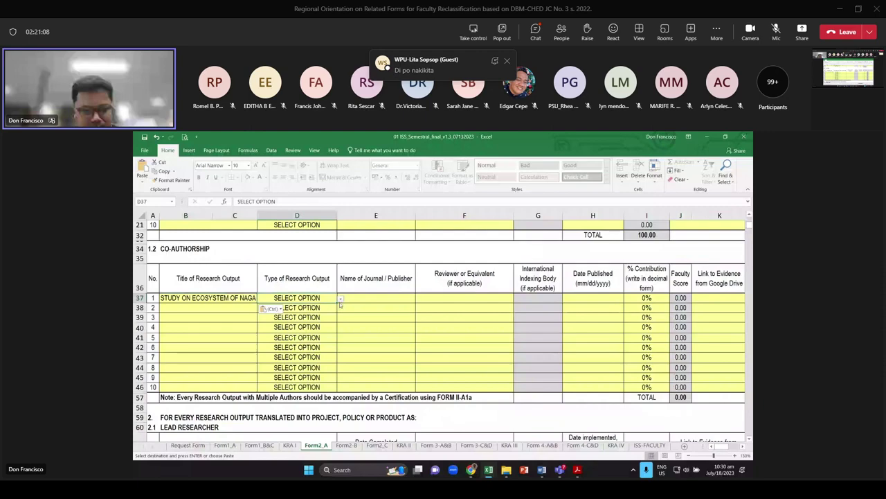
{"action": "left_click", "coordinate": [340, 297]}
{"action": "left_click", "coordinate": [305, 323]}
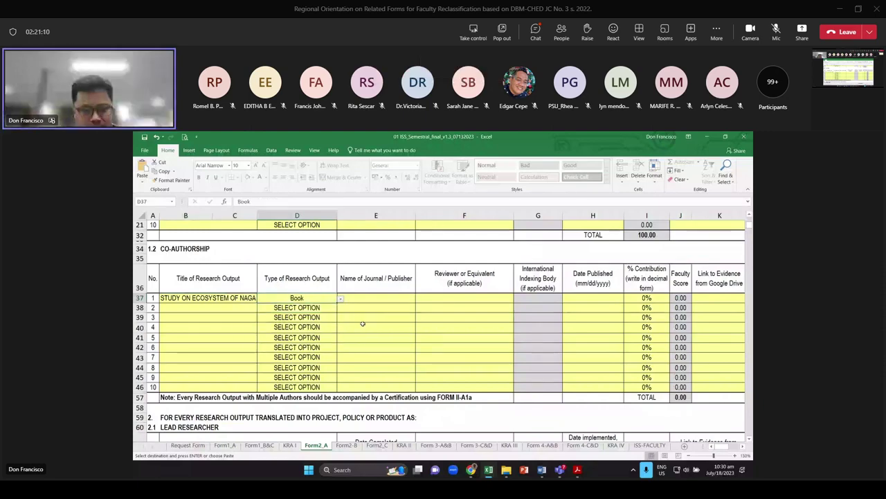
{"action": "key", "text": "Right"}
{"action": "scroll", "coordinate": [362, 324], "scroll_direction": "up", "scroll_amount": 3}
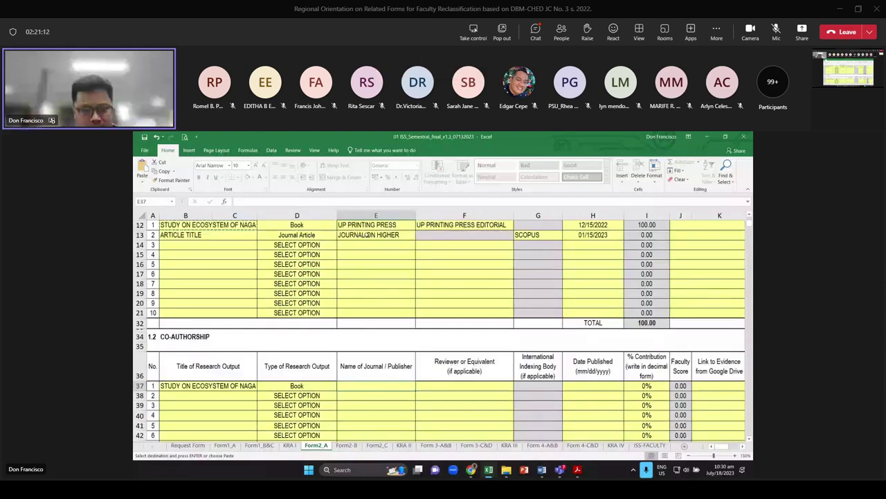
{"action": "scroll", "coordinate": [368, 234], "scroll_direction": "up", "scroll_amount": 1}
{"action": "left_click_drag", "start_coordinate": [377, 264], "coordinate": [442, 270]}
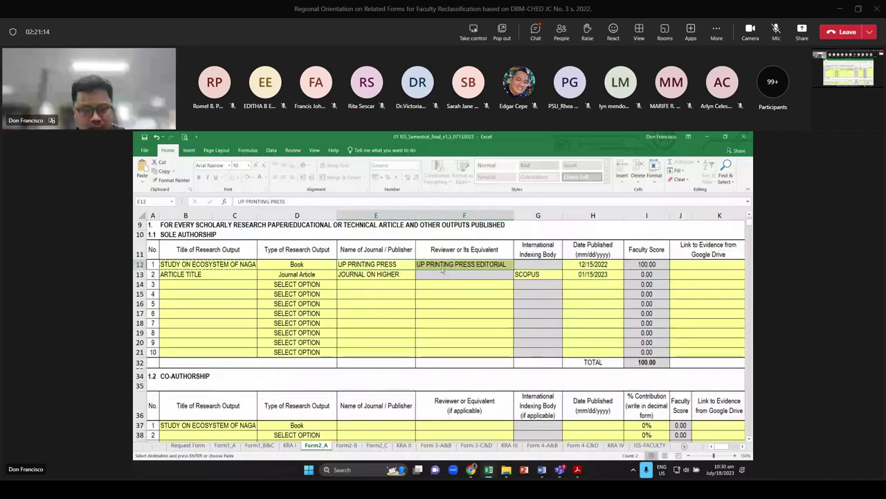
{"action": "scroll", "coordinate": [443, 270], "scroll_direction": "down", "scroll_amount": 4}
{"action": "left_click", "coordinate": [376, 297]}
{"action": "key", "text": "ctrl+v"}
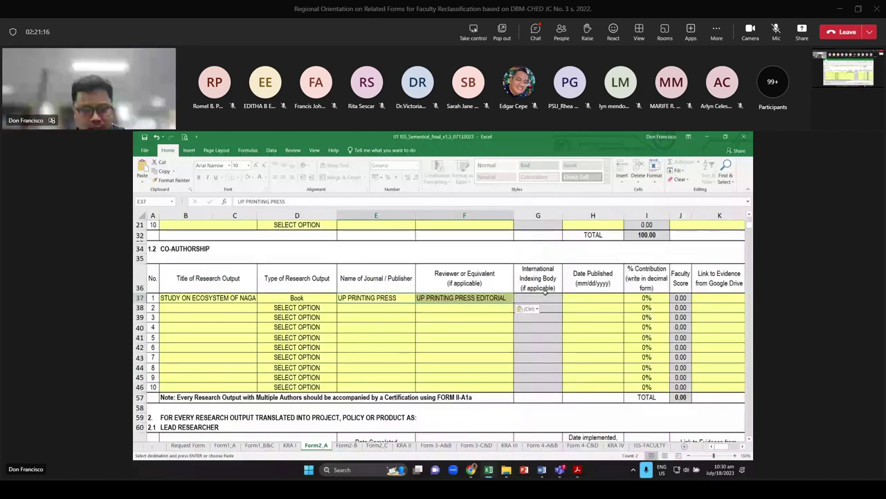
Paste 12/15/2022 as the co-authored entry's date and enter a 40% contribution
{"action": "scroll", "coordinate": [545, 291], "scroll_direction": "up", "scroll_amount": 3}
{"action": "left_click", "coordinate": [593, 270]}
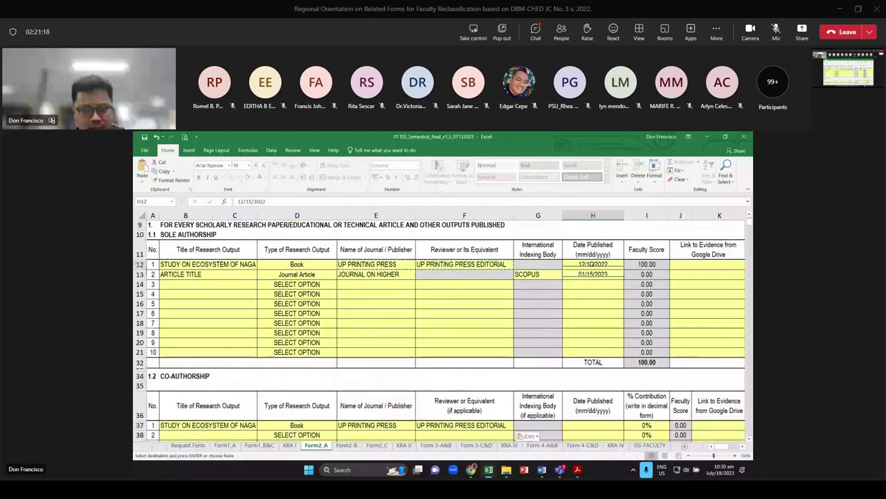
{"action": "scroll", "coordinate": [588, 331], "scroll_direction": "down", "scroll_amount": 3}
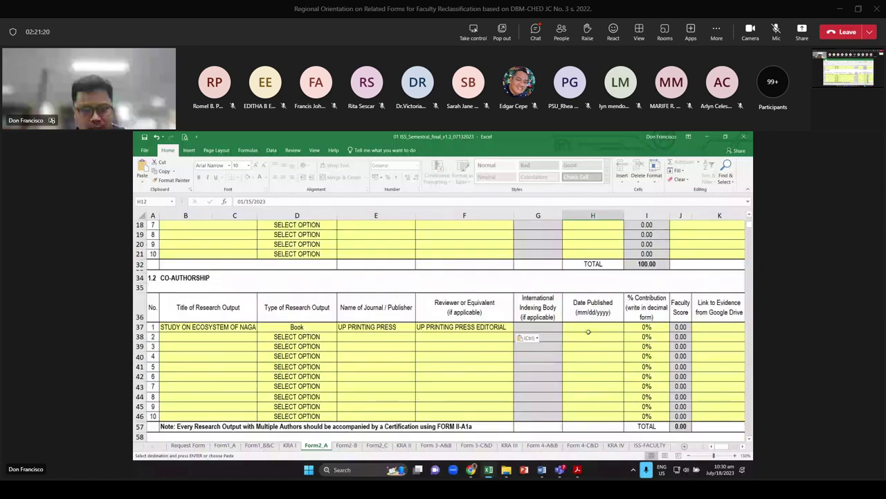
{"action": "left_click", "coordinate": [577, 354]}
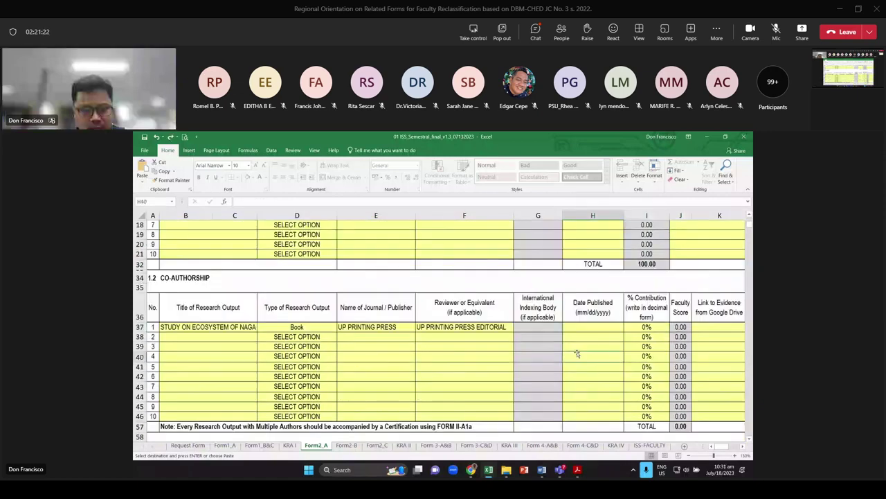
{"action": "scroll", "coordinate": [577, 354], "scroll_direction": "up", "scroll_amount": 3}
{"action": "left_click", "coordinate": [582, 315]}
{"action": "scroll", "coordinate": [595, 322], "scroll_direction": "down", "scroll_amount": 3}
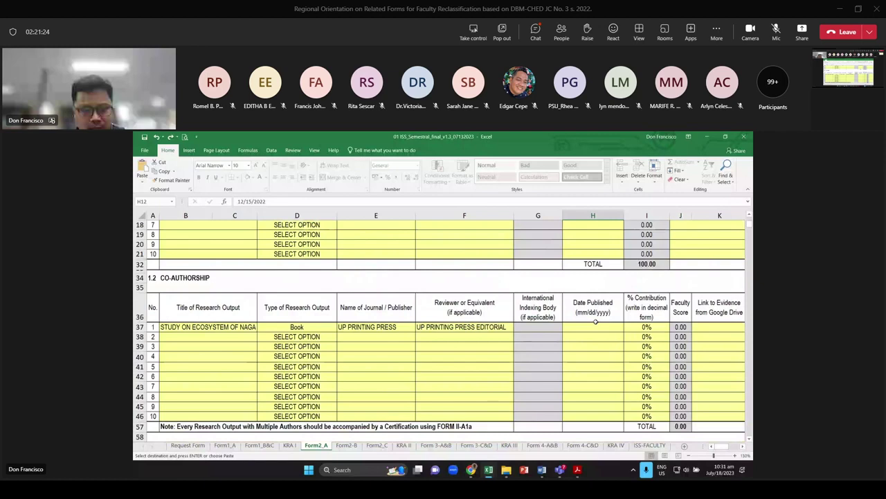
{"action": "left_click", "coordinate": [594, 327]}
{"action": "key", "text": "ctrl+v"}
{"action": "key", "text": "Tab"}
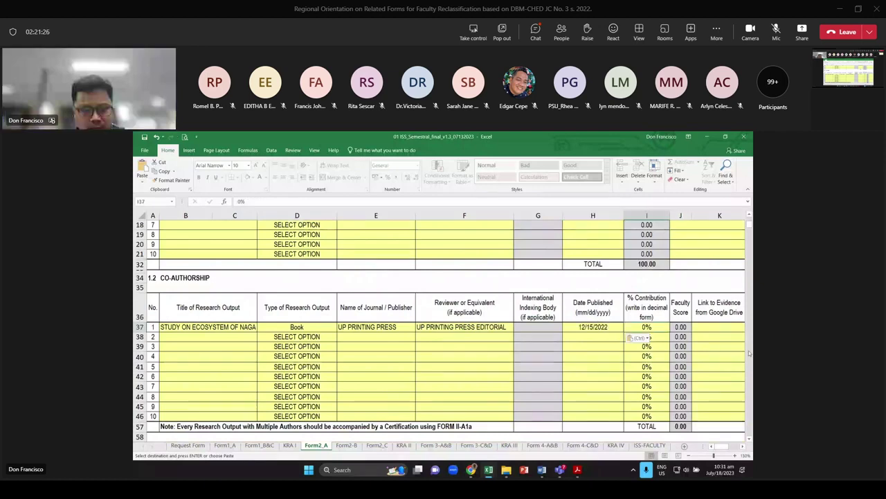
{"action": "type", "text": "."}
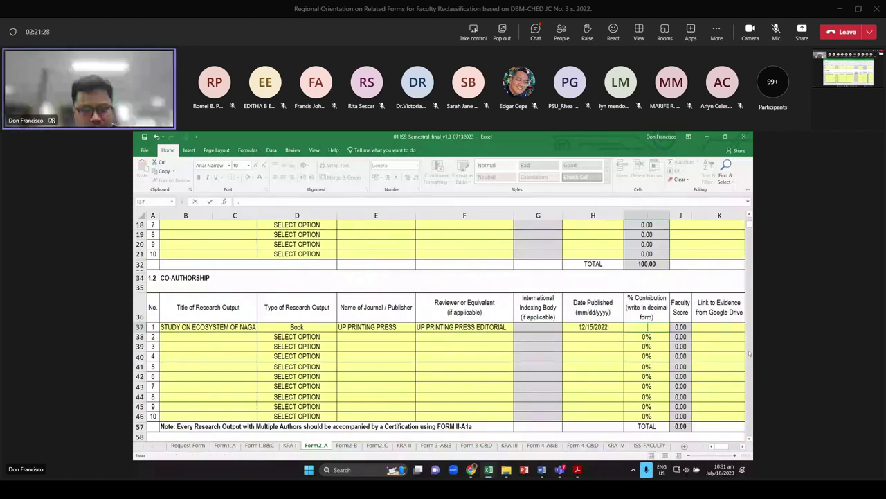
{"action": "type", "text": "40"}
{"action": "key", "text": "Return"}
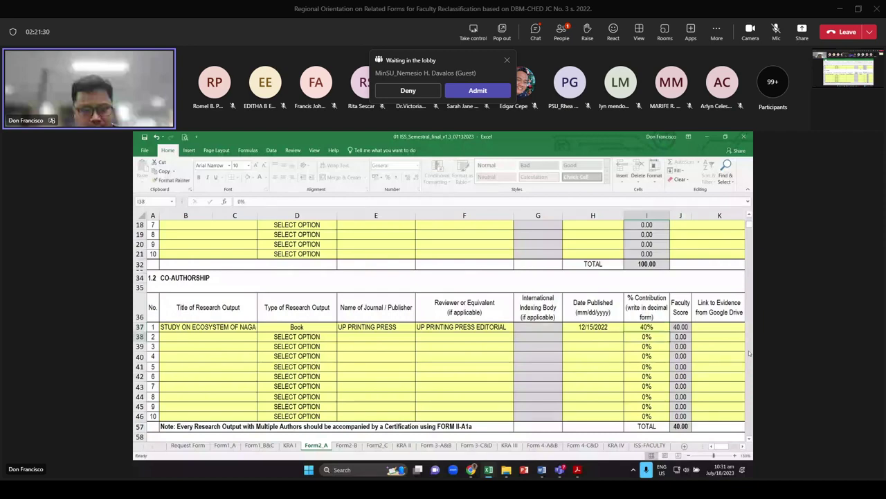
Show the FORM 2-A1a certification template and review its title and output-type fields
{"action": "key", "text": "alt+Tab"}
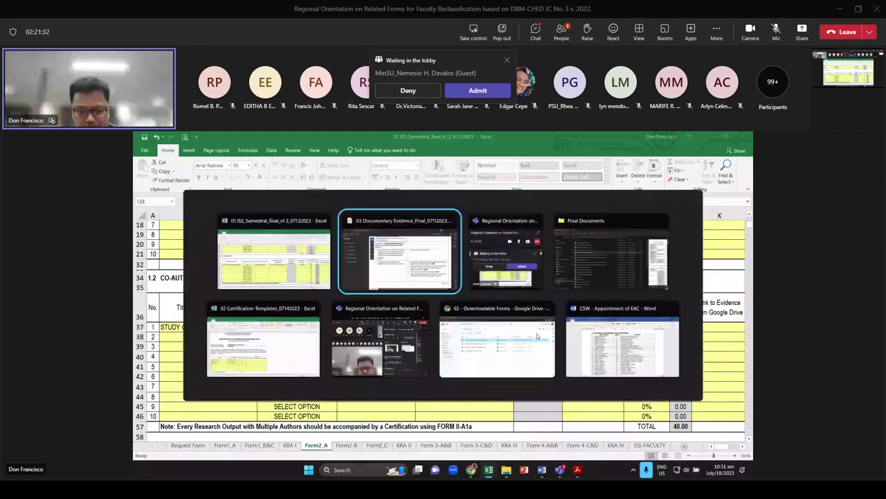
{"action": "left_click", "coordinate": [263, 342]}
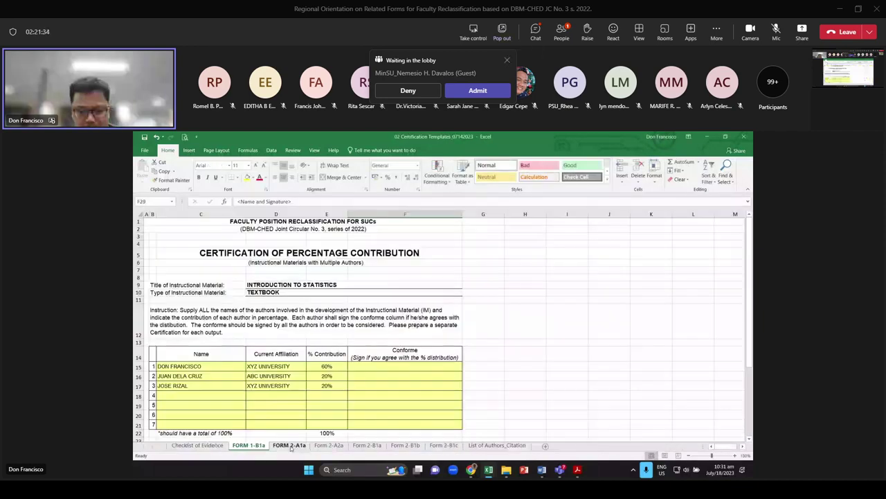
{"action": "left_click", "coordinate": [291, 446]}
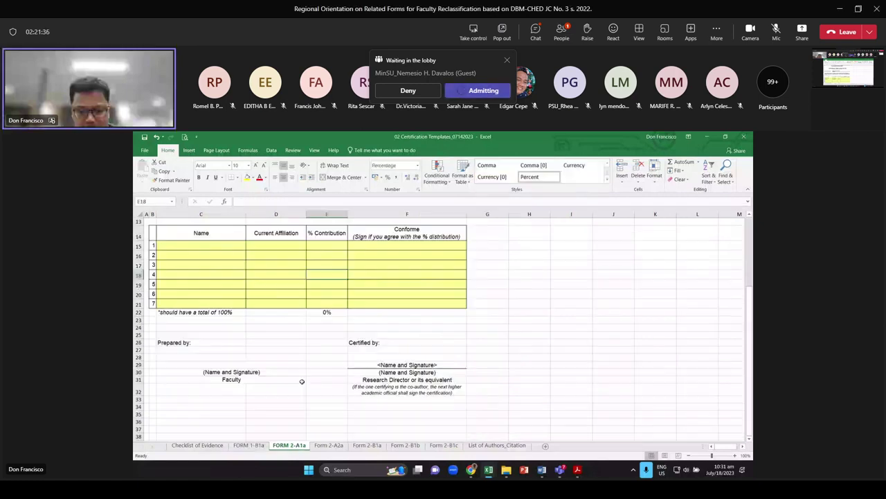
{"action": "scroll", "coordinate": [302, 382], "scroll_direction": "up", "scroll_amount": 4}
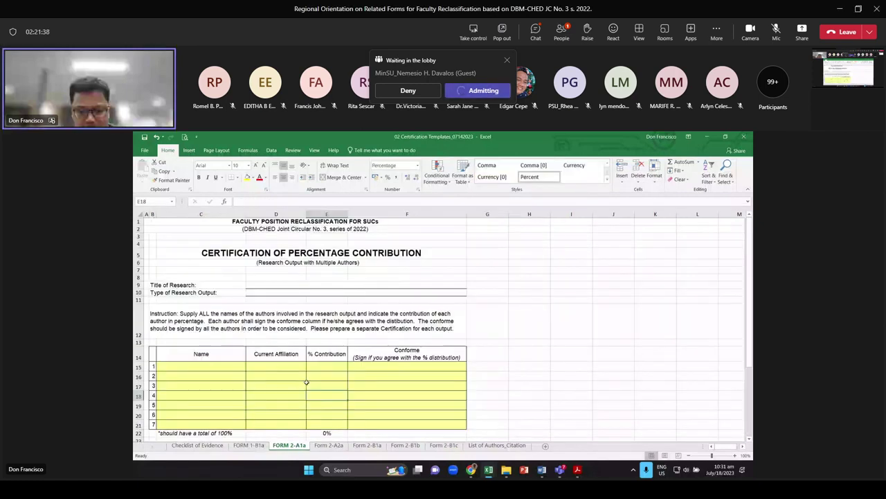
{"action": "left_click", "coordinate": [270, 288]}
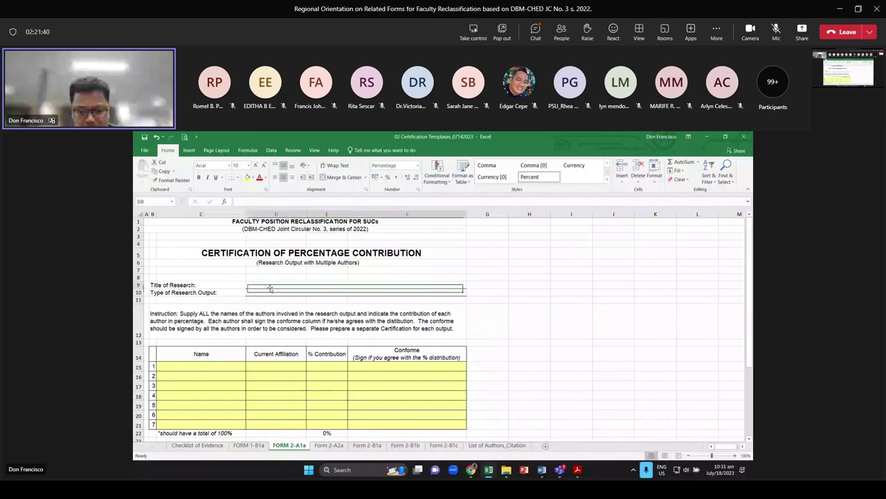
{"action": "left_click", "coordinate": [274, 293]}
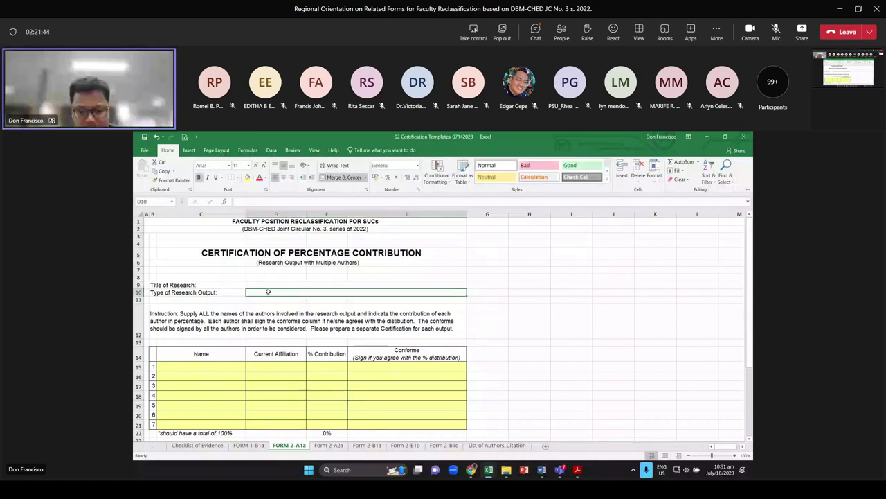
Review the template's author name, affiliation and conforme rows, then return to the ISS workbook
{"action": "scroll", "coordinate": [268, 291], "scroll_direction": "down", "scroll_amount": 2}
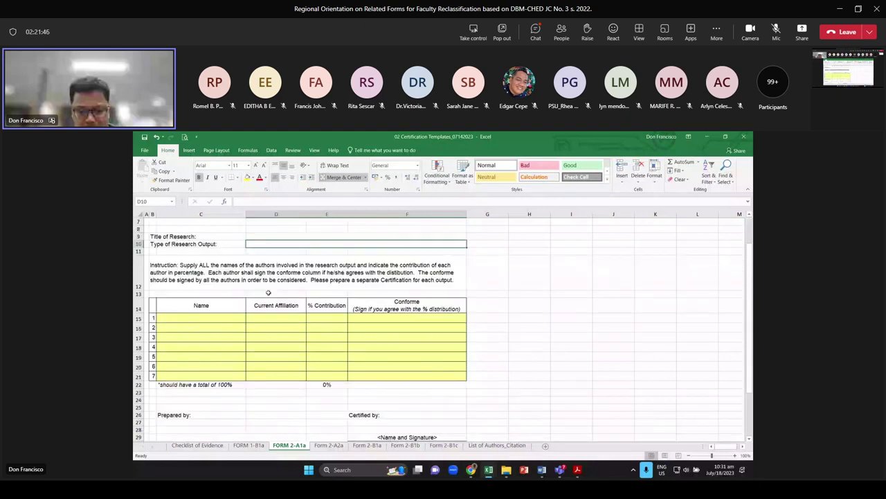
{"action": "scroll", "coordinate": [268, 291], "scroll_direction": "down", "scroll_amount": 1}
{"action": "left_click", "coordinate": [207, 300]}
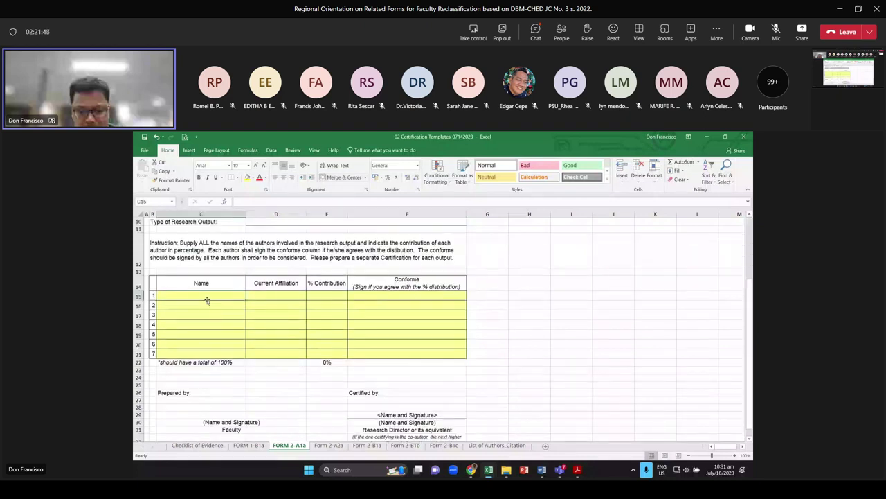
{"action": "left_click_drag", "start_coordinate": [207, 301], "coordinate": [208, 324]}
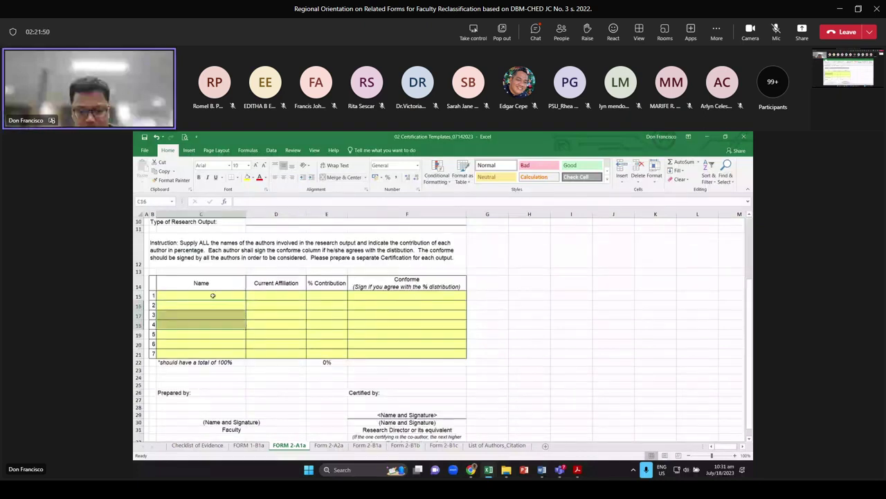
{"action": "left_click_drag", "start_coordinate": [276, 304], "coordinate": [327, 323]}
{"action": "left_click_drag", "start_coordinate": [405, 305], "coordinate": [405, 322]}
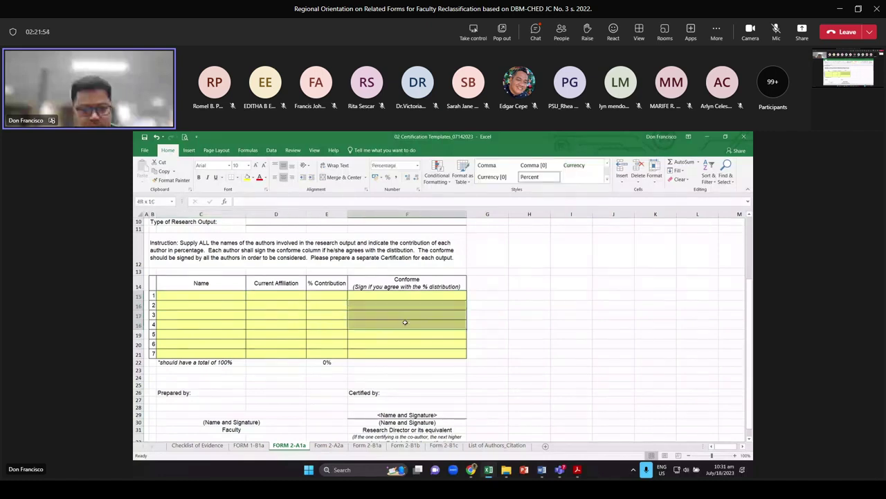
{"action": "scroll", "coordinate": [409, 324], "scroll_direction": "up", "scroll_amount": 3}
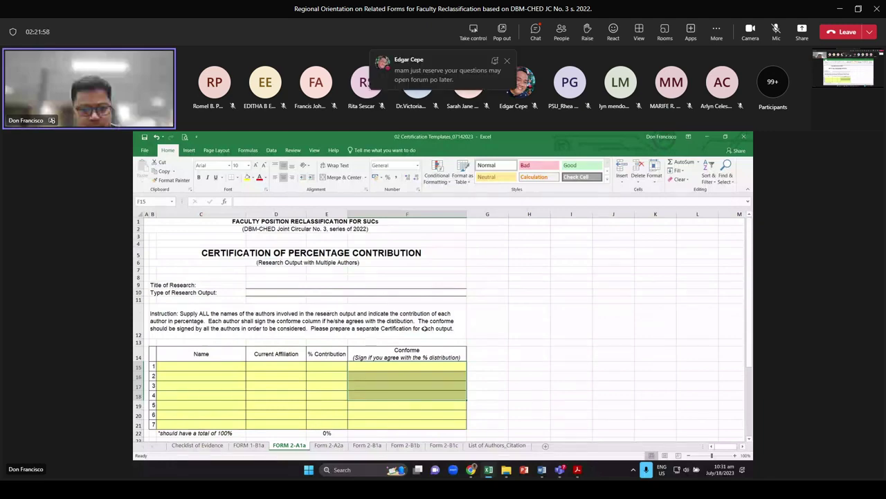
{"action": "key", "text": "alt+Tab"}
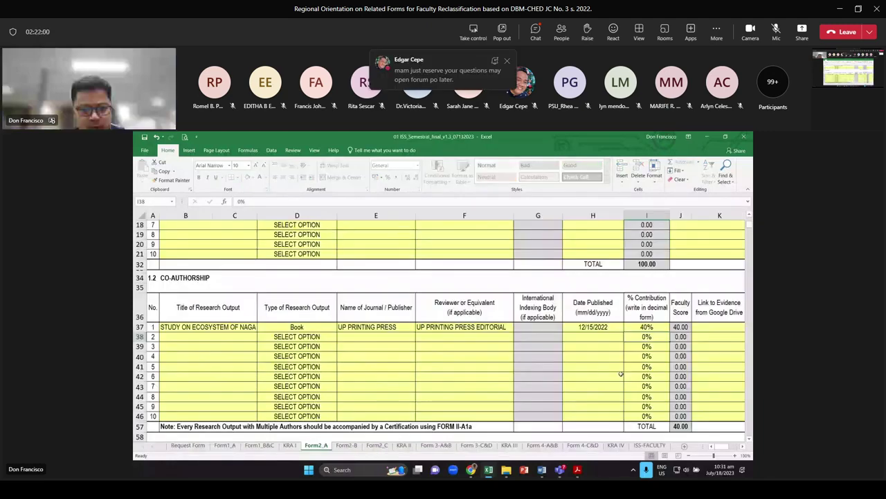
Enter GEO-HAZZARD MAPPING OF MIMAROPA as the lead research title in B62
{"action": "scroll", "coordinate": [621, 375], "scroll_direction": "down", "scroll_amount": 5}
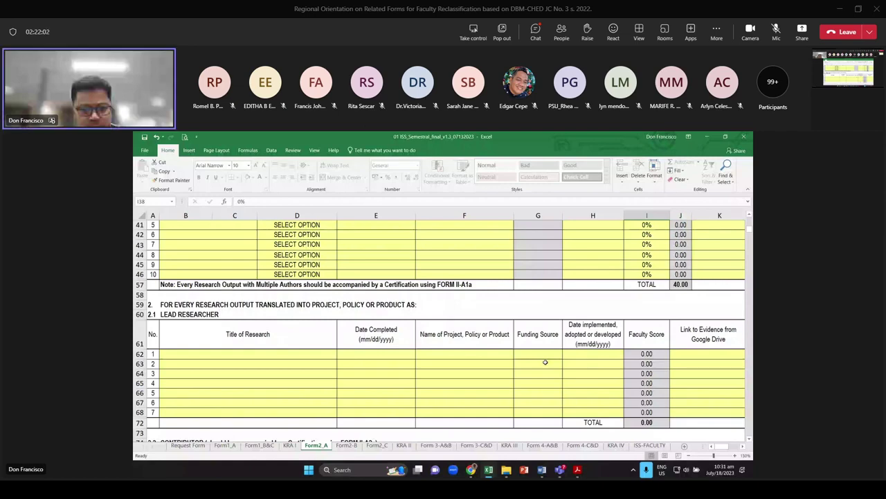
{"action": "scroll", "coordinate": [545, 362], "scroll_direction": "down", "scroll_amount": 1}
{"action": "left_click", "coordinate": [333, 324]}
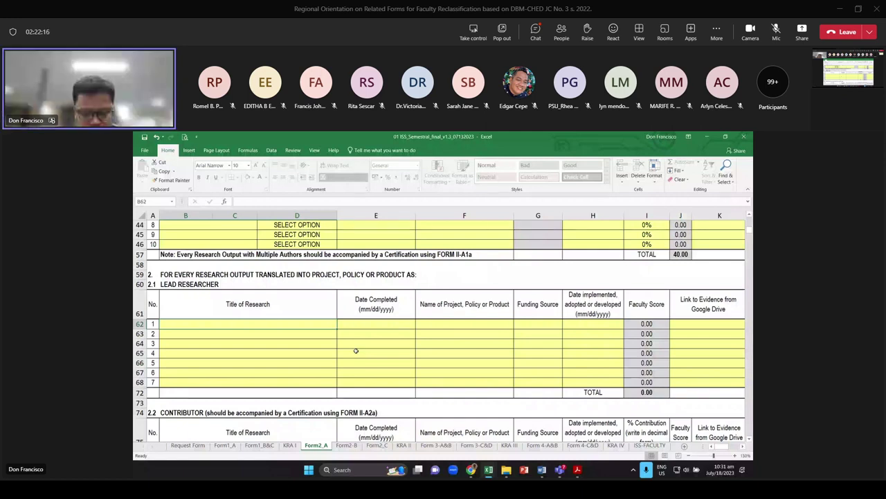
{"action": "type", "text": "GEO-H"}
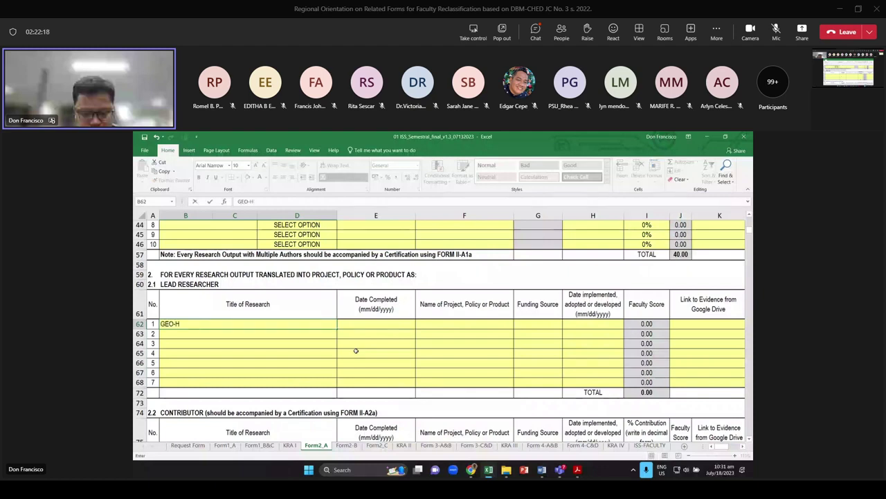
{"action": "type", "text": "AZZARD"}
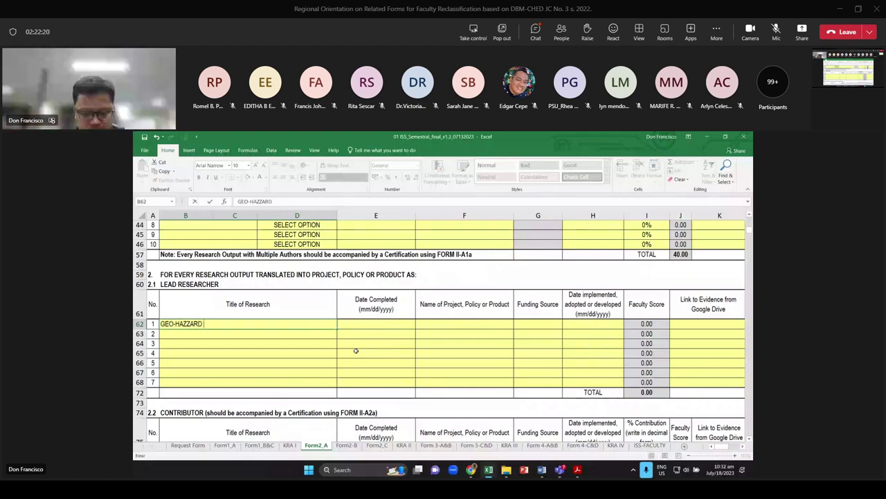
{"action": "type", "text": " MAPPING O"}
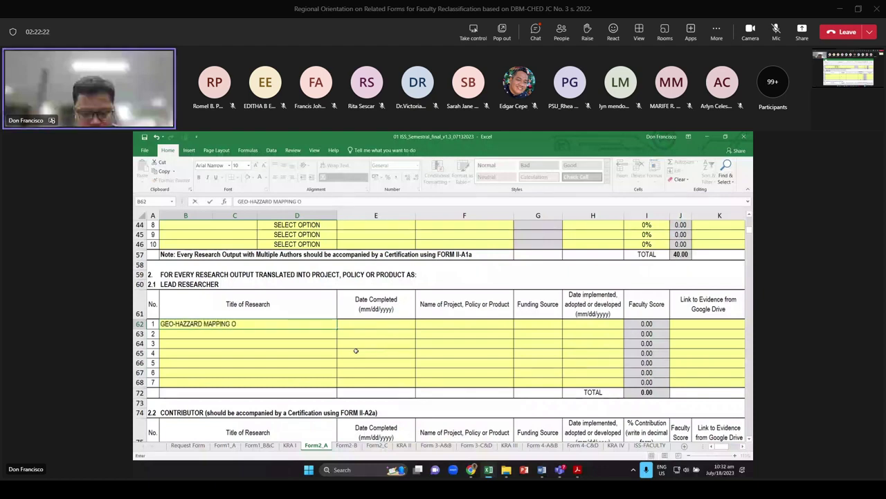
{"action": "type", "text": "F"}
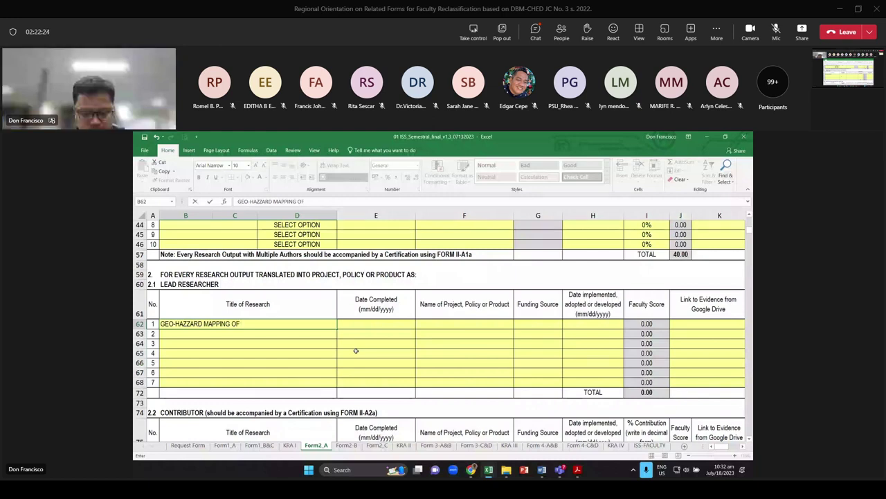
{"action": "type", "text": " CALABRZON"}
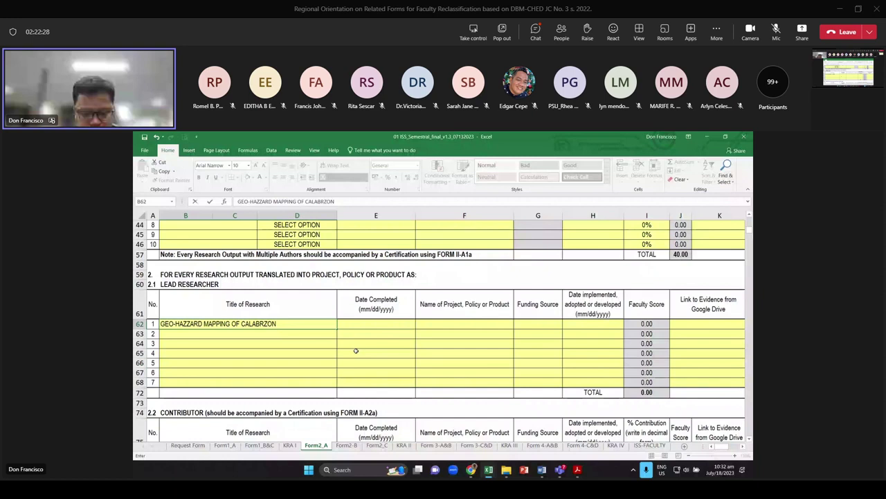
{"action": "key", "text": "BackSpace"}
{"action": "key", "text": "BackSpace"}
{"action": "key", "text": "BackSpace"}
{"action": "key", "text": "BackSpace"}
{"action": "key", "text": "BackSpace"}
{"action": "key", "text": "BackSpace"}
{"action": "key", "text": "BackSpace"}
{"action": "key", "text": "BackSpace"}
{"action": "key", "text": "BackSpace"}
{"action": "key", "text": "BackSpace"}
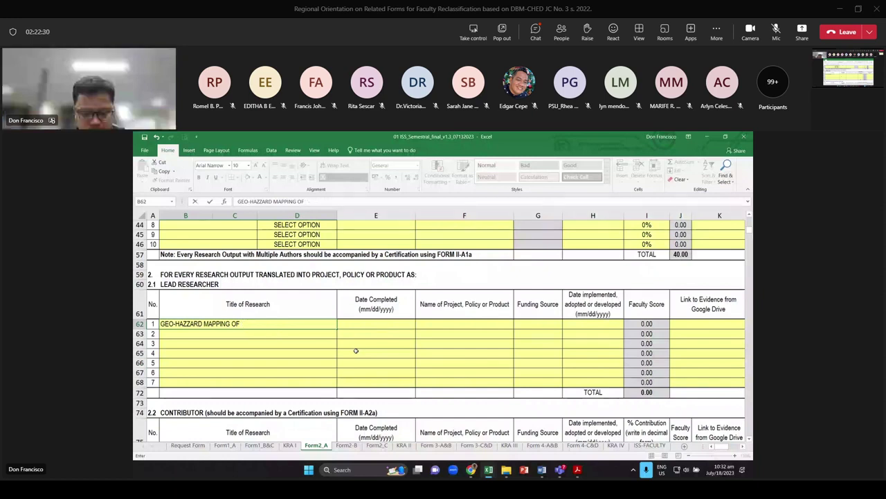
{"action": "type", "text": "MIMAROPA"}
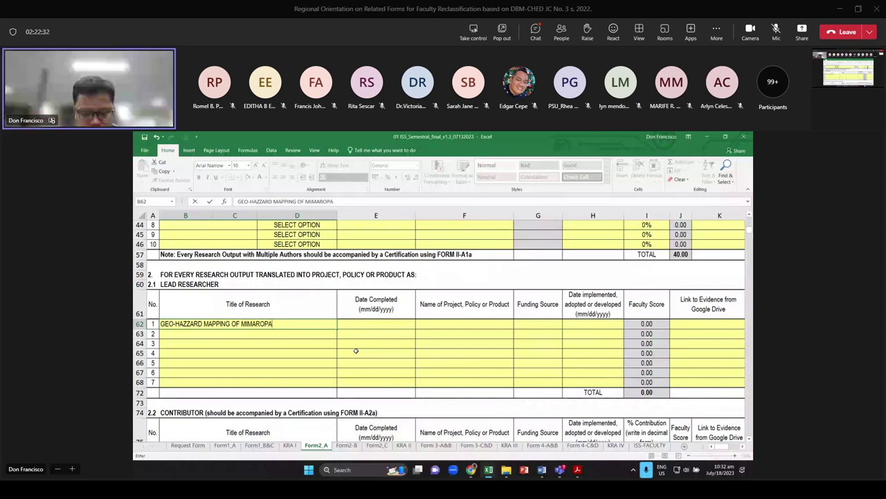
{"action": "key", "text": "ctrl+Return"}
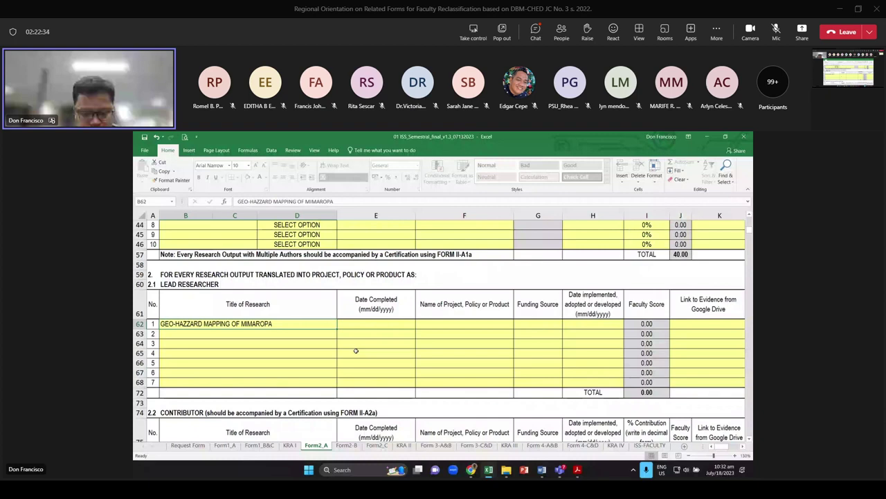
Enter 05/15/5019 as the completion date in E62
{"action": "key", "text": "Tab"}
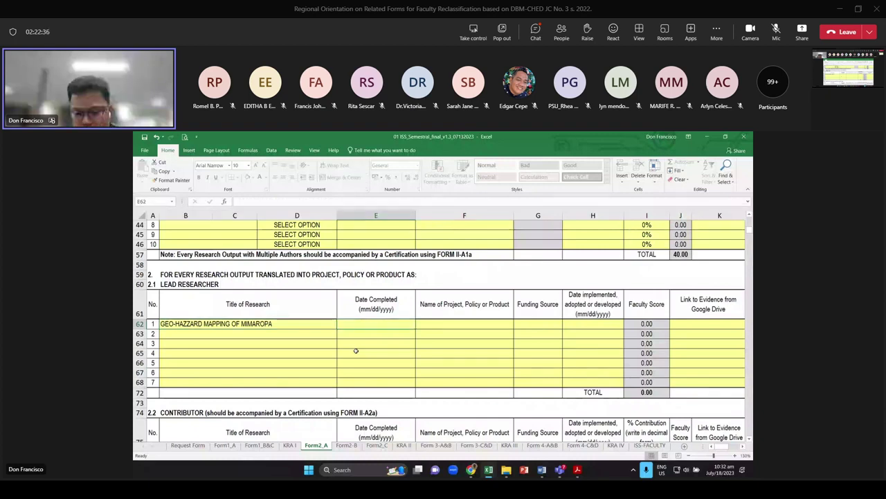
{"action": "type", "text": "5/"}
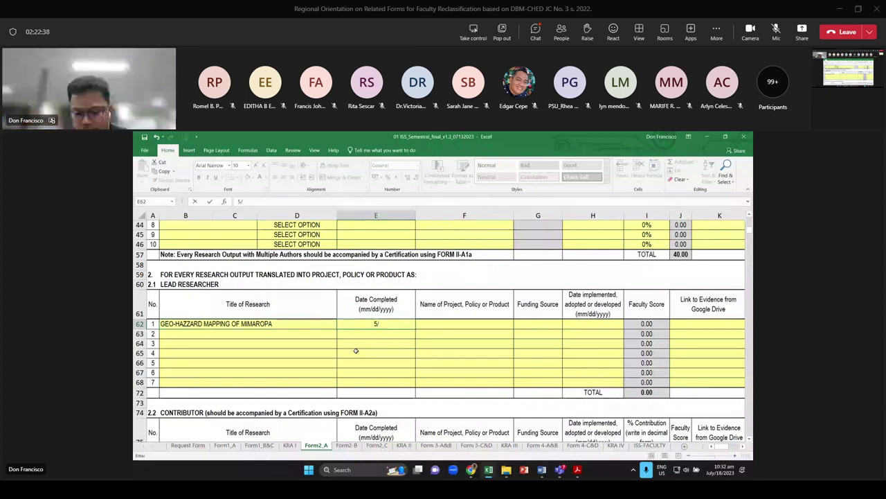
{"action": "type", "text": "15/5"}
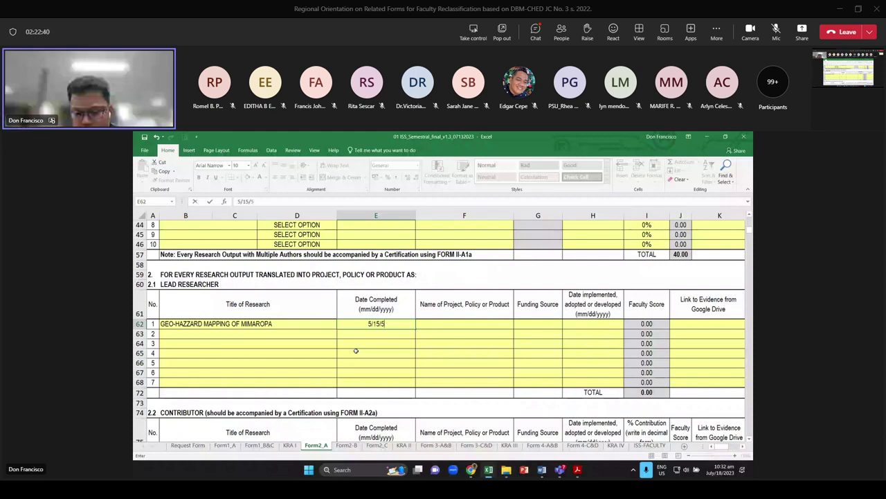
{"action": "type", "text": "019"}
{"action": "key", "text": "ctrl+Return"}
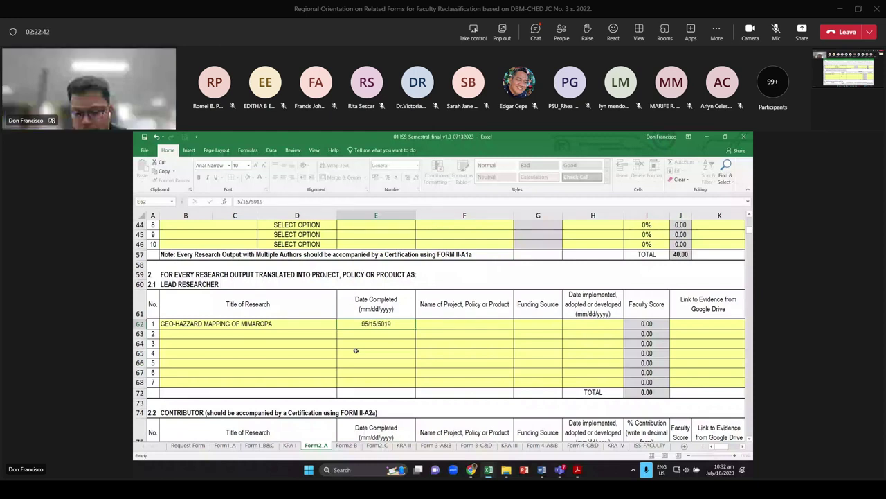
{"action": "key", "text": "Tab"}
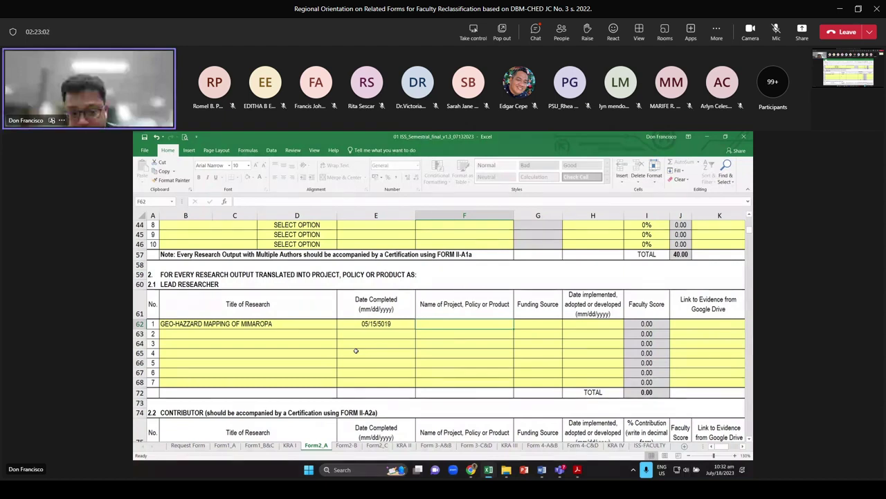
Enter LGU POLICY as the product name and LGU as the funding source in row 62
{"action": "type", "text": "POLICY "}
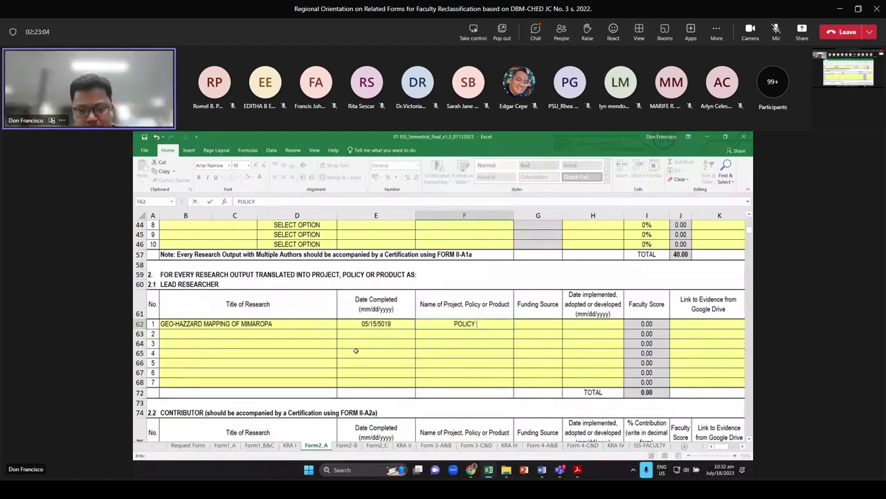
{"action": "type", "text": "L"}
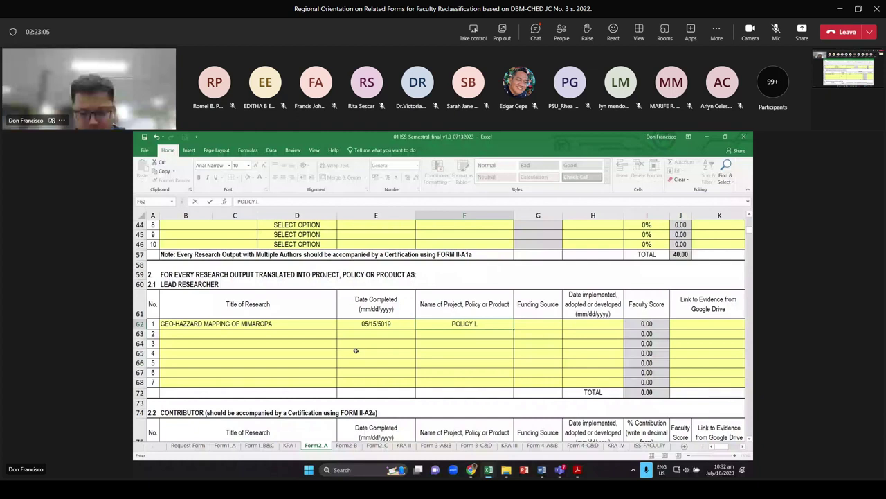
{"action": "key", "text": "BackSpace"}
{"action": "key", "text": "BackSpace"}
{"action": "key", "text": "BackSpace"}
{"action": "key", "text": "BackSpace"}
{"action": "key", "text": "BackSpace"}
{"action": "key", "text": "BackSpace"}
{"action": "key", "text": "BackSpace"}
{"action": "key", "text": "BackSpace"}
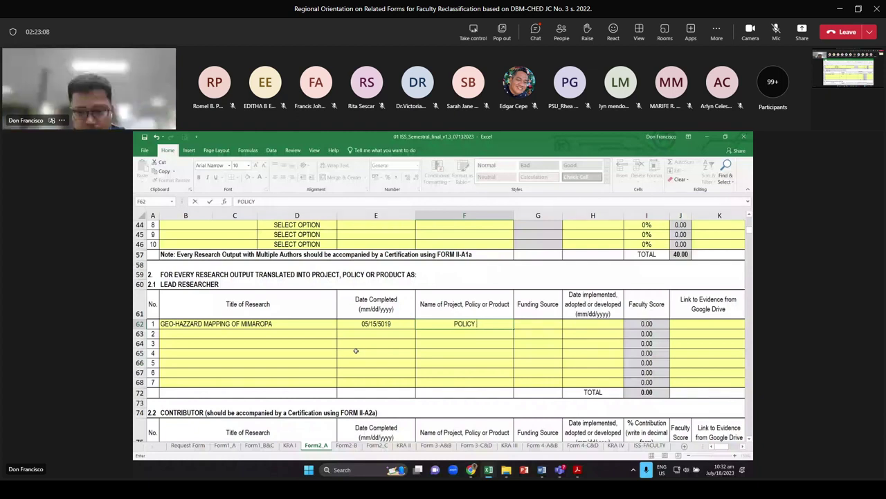
{"action": "type", "text": "LGU POLICY"}
{"action": "key", "text": "Return"}
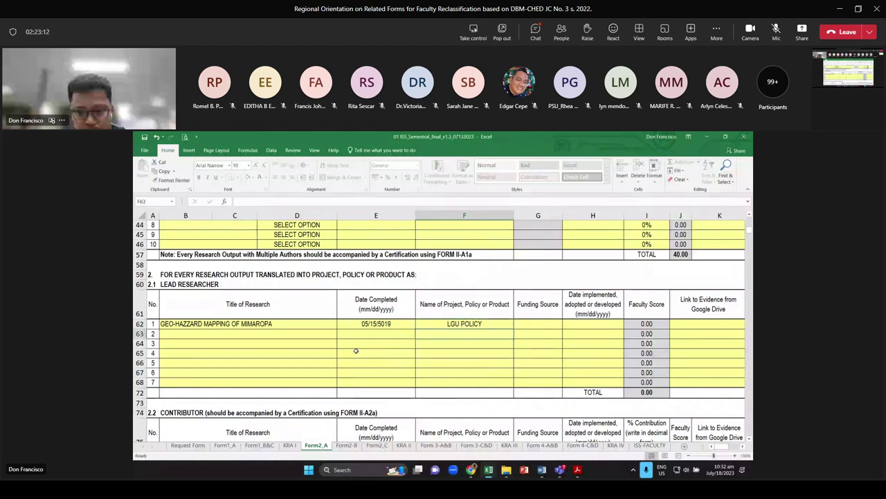
{"action": "key", "text": "Up"}
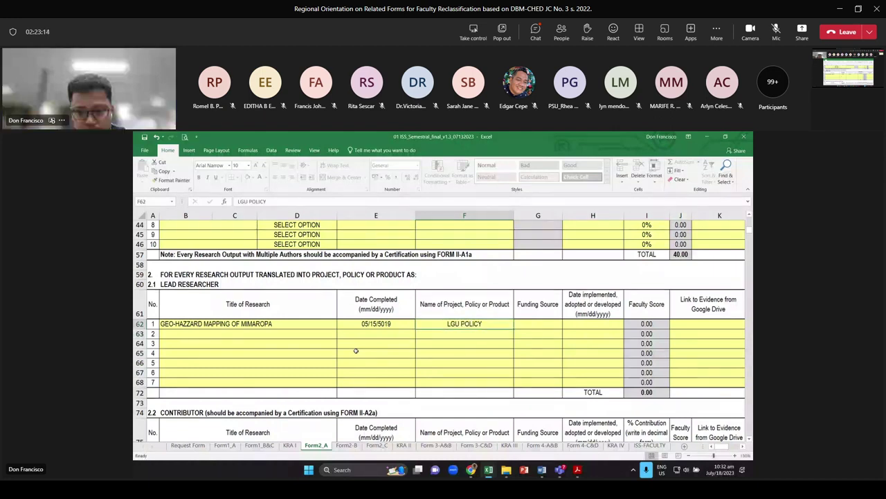
{"action": "key", "text": "Right"}
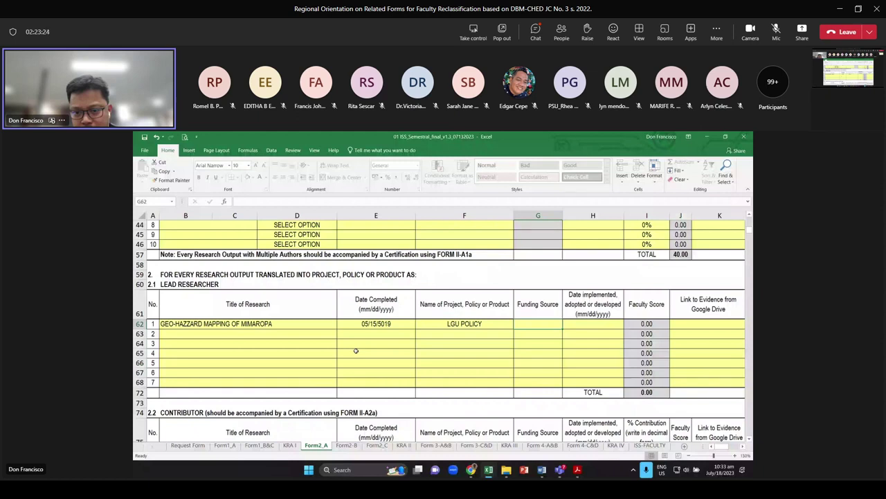
{"action": "type", "text": "LGU"}
{"action": "key", "text": "Return"}
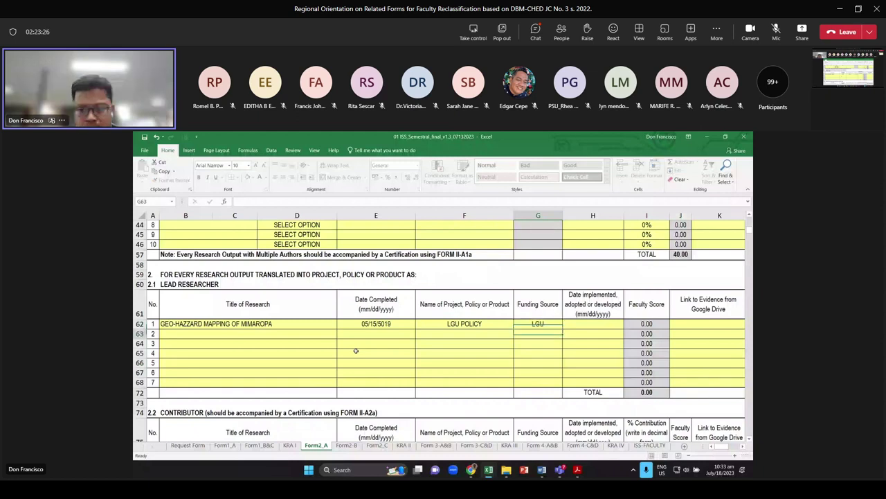
Set row 62's implementation date to 12/01/2022
{"action": "key", "text": "Up"}
{"action": "key", "text": "Right"}
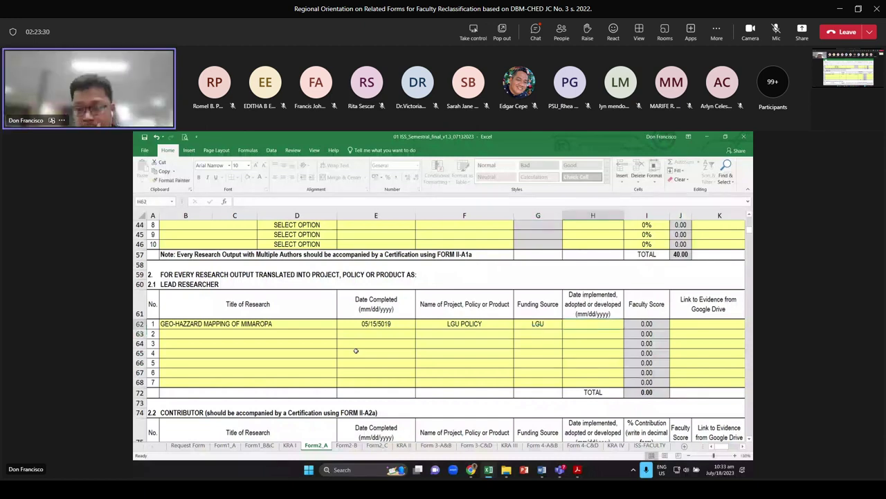
{"action": "type", "text": "12/"}
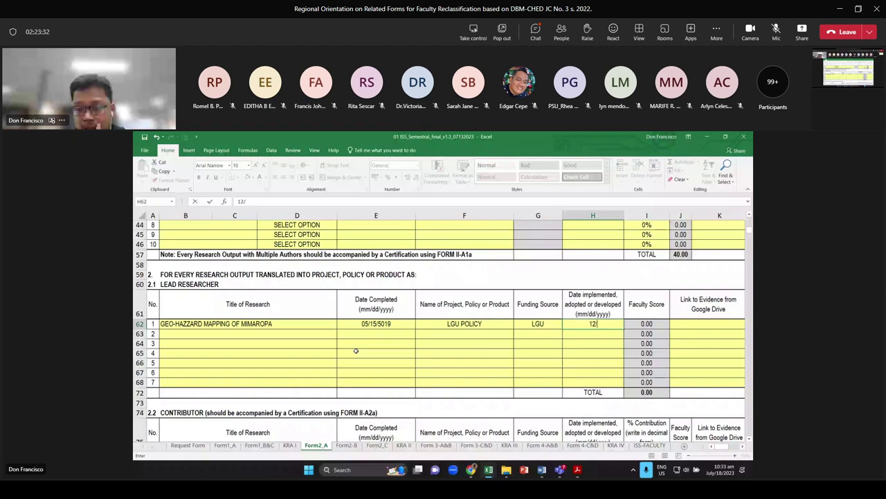
{"action": "type", "text": "01"}
{"action": "type", "text": "/20"}
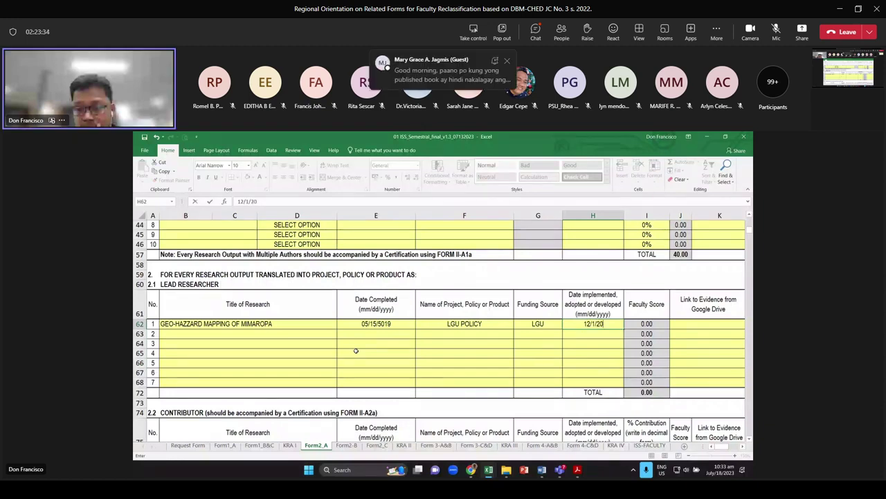
{"action": "type", "text": "22"}
{"action": "key", "text": "Return"}
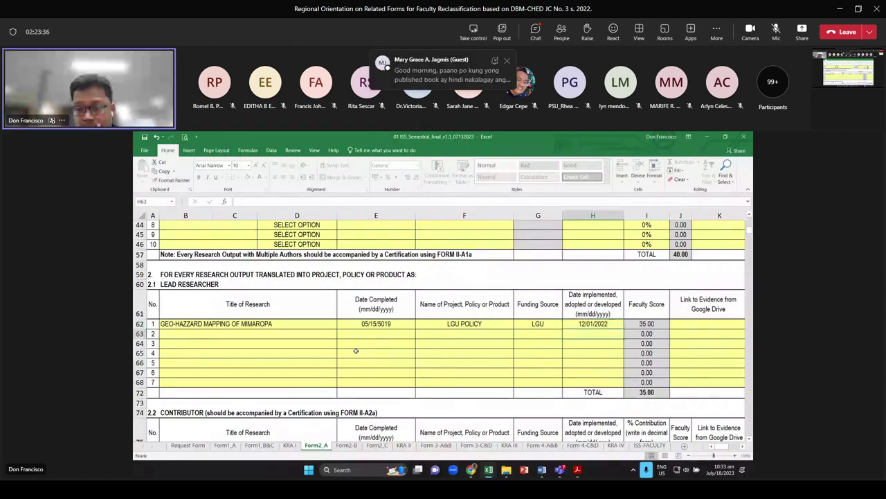
Check row 62's date and funding values, then scroll down to the Contributor table
{"action": "key", "text": "Up"}
{"action": "key", "text": "ctrl+c"}
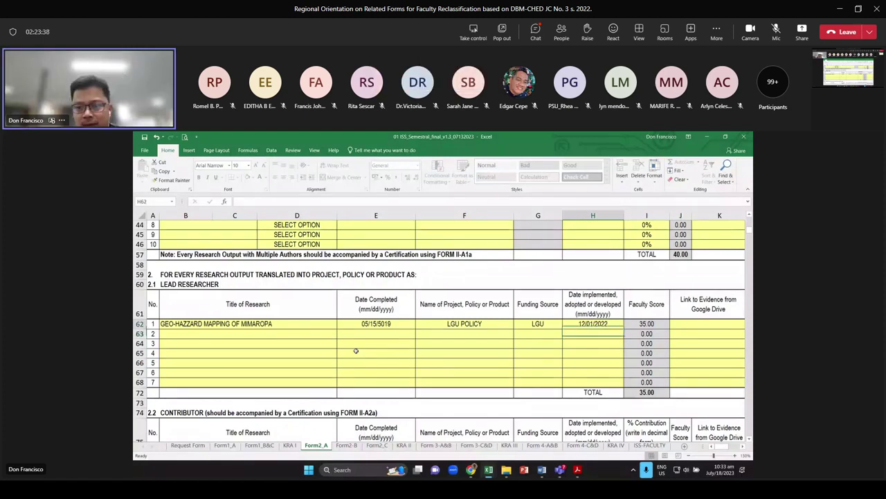
{"action": "key", "text": "Escape"}
{"action": "key", "text": "Right"}
{"action": "key", "text": "Right"}
{"action": "scroll", "coordinate": [355, 351], "scroll_direction": "right", "scroll_amount": 1}
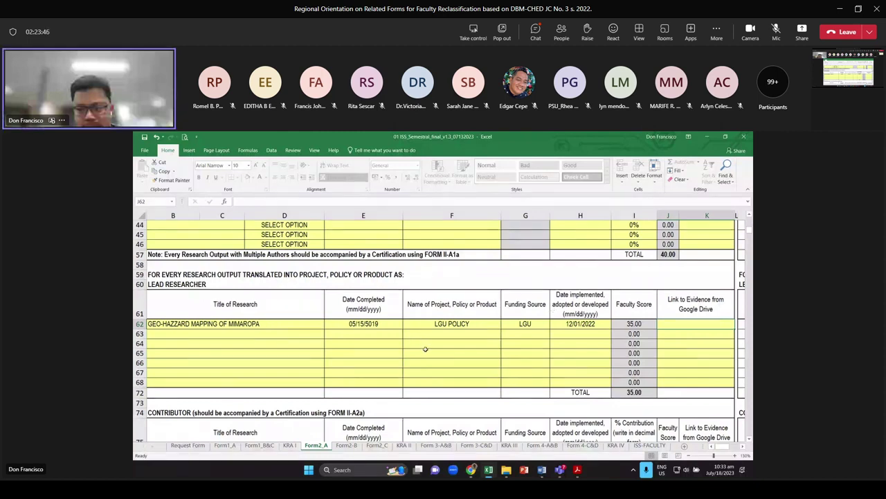
{"action": "left_click", "coordinate": [520, 323]}
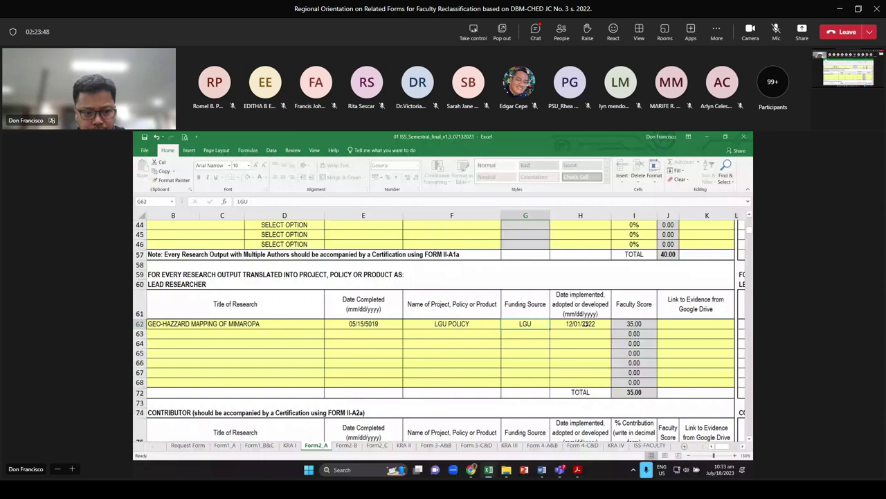
{"action": "key", "text": "Home"}
{"action": "scroll", "coordinate": [402, 307], "scroll_direction": "down", "scroll_amount": 6}
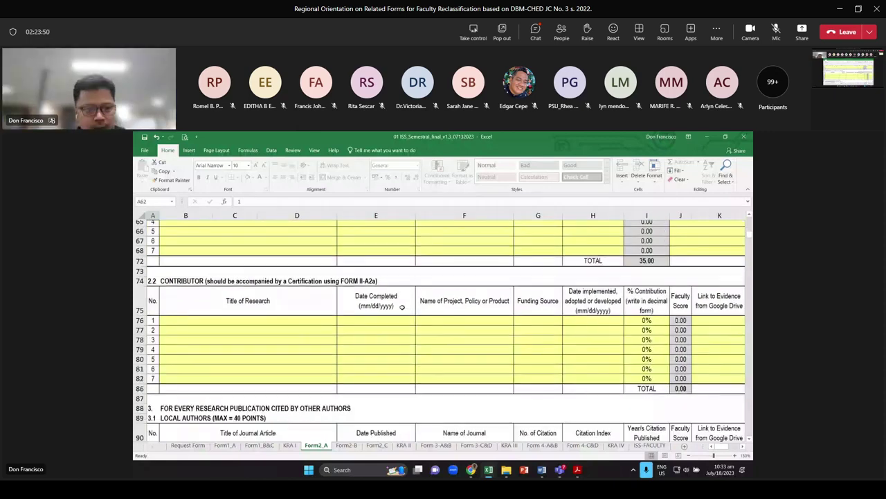
{"action": "scroll", "coordinate": [401, 307], "scroll_direction": "down", "scroll_amount": 1}
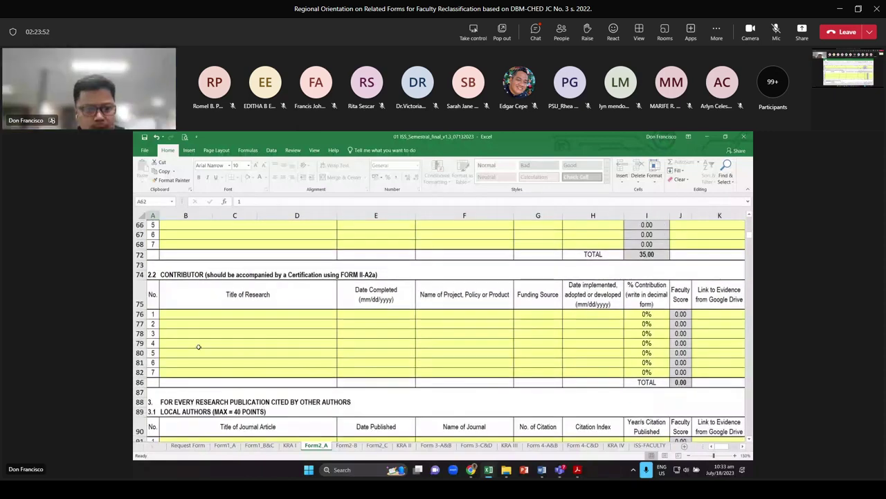
Review the first Contributor entry and its % contribution value
{"action": "left_click", "coordinate": [243, 317]}
{"action": "scroll", "coordinate": [234, 312], "scroll_direction": "up", "scroll_amount": 1}
{"action": "scroll", "coordinate": [553, 350], "scroll_direction": "up", "scroll_amount": 2}
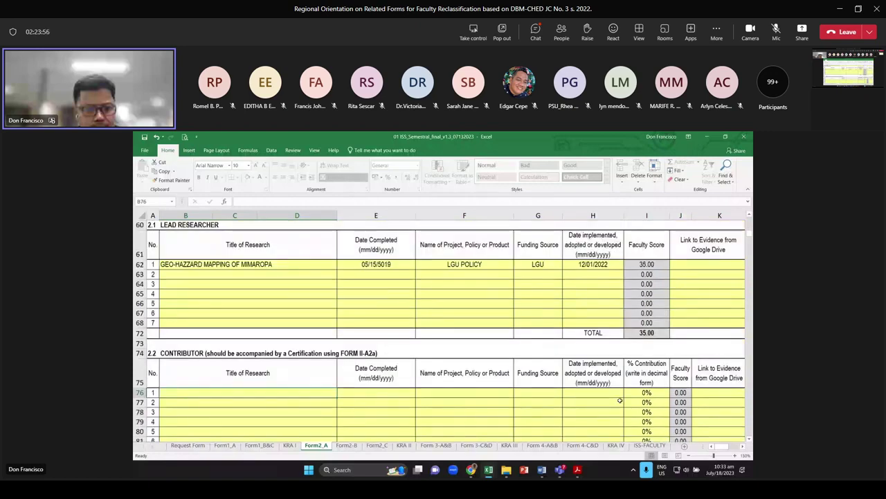
{"action": "scroll", "coordinate": [620, 400], "scroll_direction": "down", "scroll_amount": 2}
{"action": "left_click_drag", "start_coordinate": [347, 343], "coordinate": [593, 345]}
{"action": "left_click", "coordinate": [649, 343]}
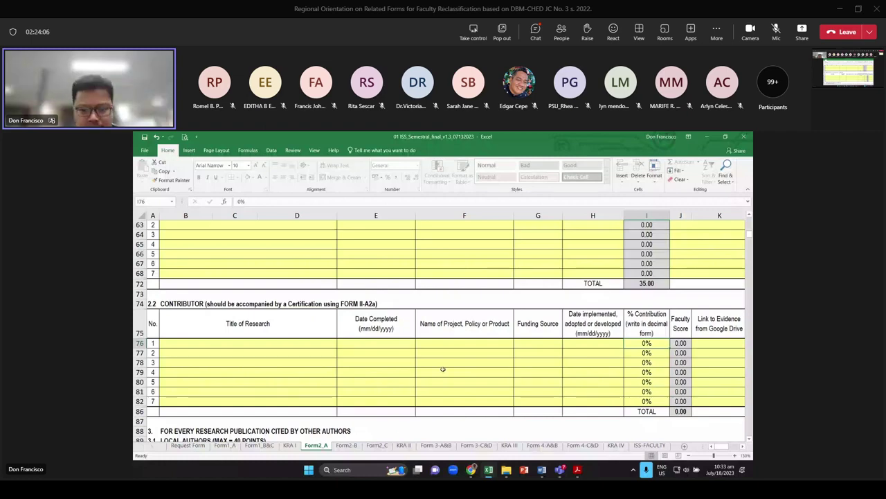
Check the first International Authors article's date and citation fields, then open the KRA II sheet
{"action": "scroll", "coordinate": [443, 369], "scroll_direction": "down", "scroll_amount": 3}
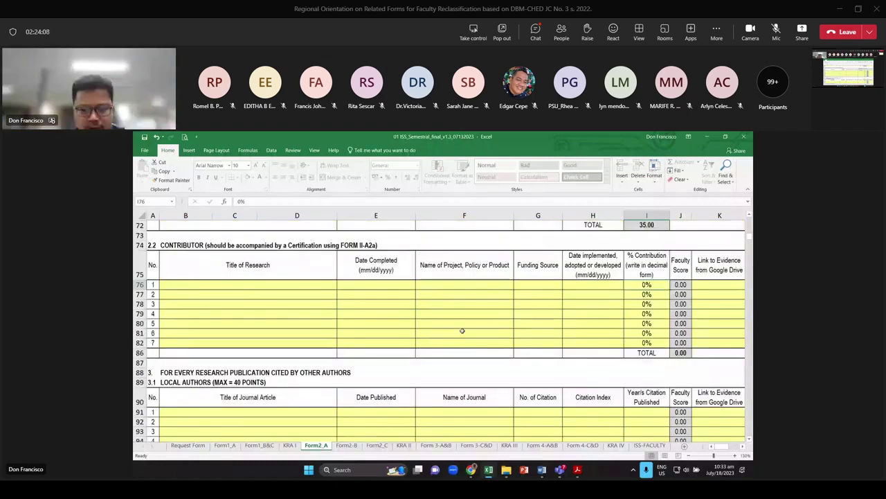
{"action": "scroll", "coordinate": [462, 330], "scroll_direction": "down", "scroll_amount": 3}
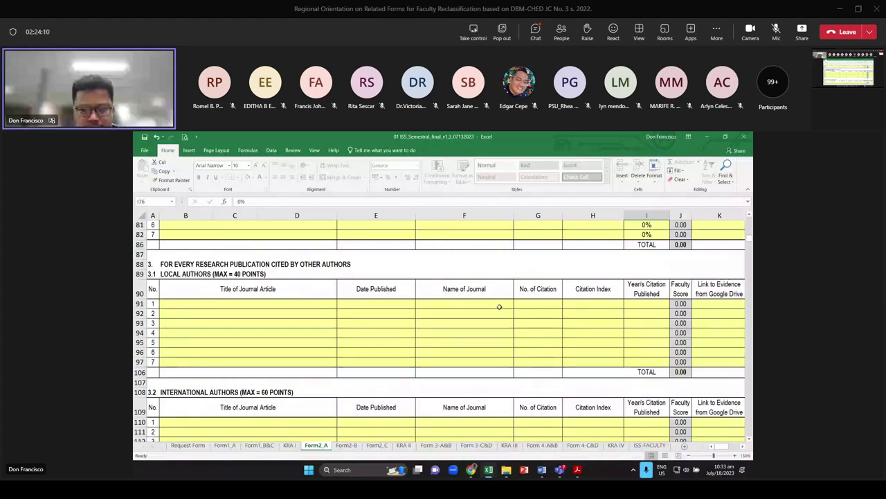
{"action": "scroll", "coordinate": [498, 299], "scroll_direction": "down", "scroll_amount": 2}
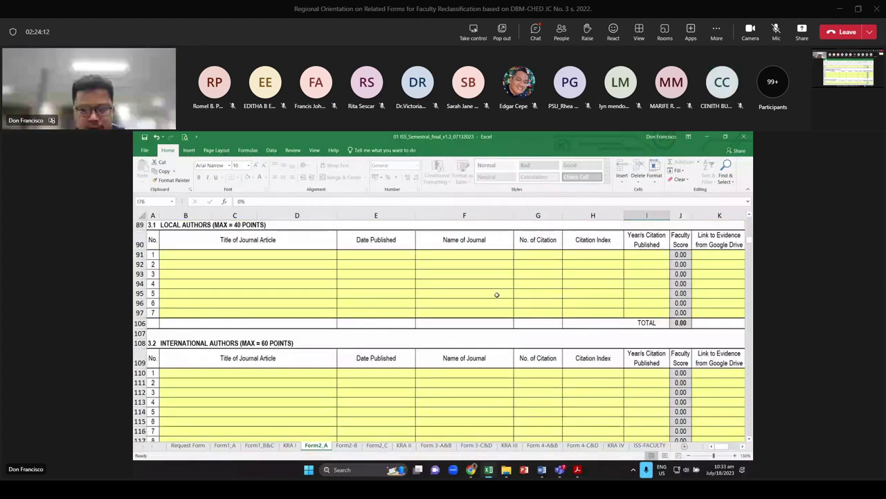
{"action": "scroll", "coordinate": [496, 293], "scroll_direction": "up", "scroll_amount": 1}
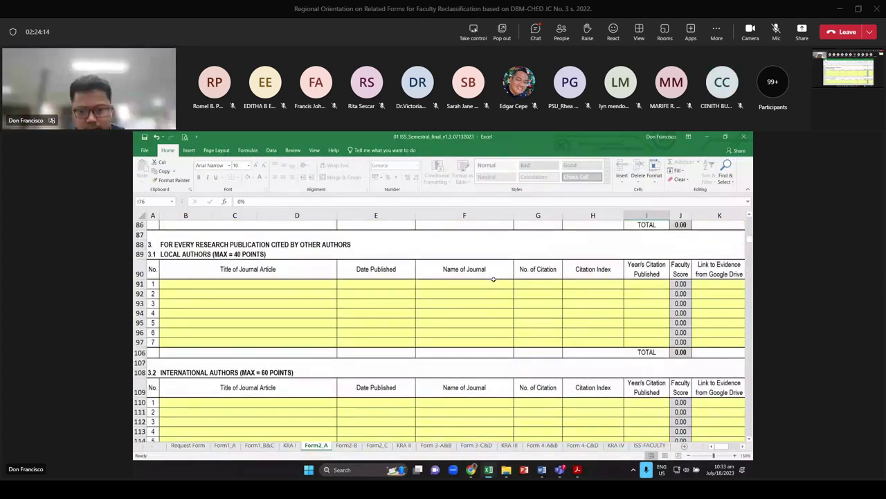
{"action": "scroll", "coordinate": [446, 283], "scroll_direction": "down", "scroll_amount": 3}
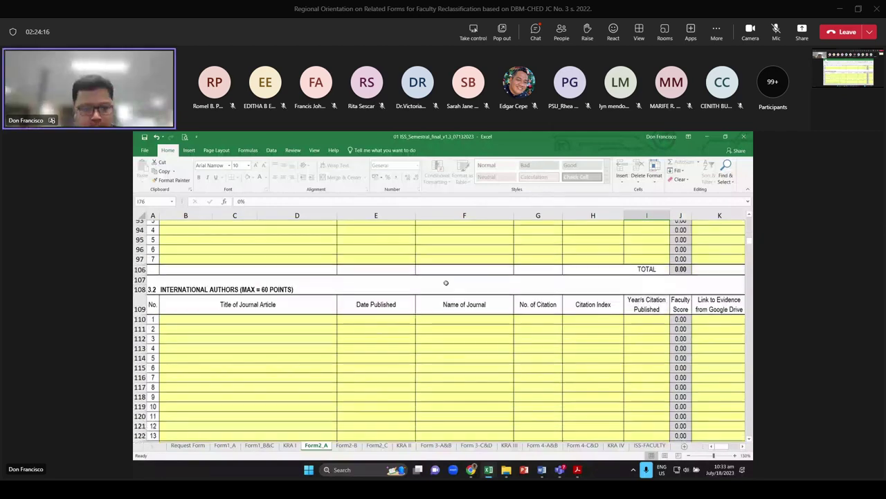
{"action": "scroll", "coordinate": [347, 297], "scroll_direction": "down", "scroll_amount": 1}
{"action": "left_click", "coordinate": [247, 321]}
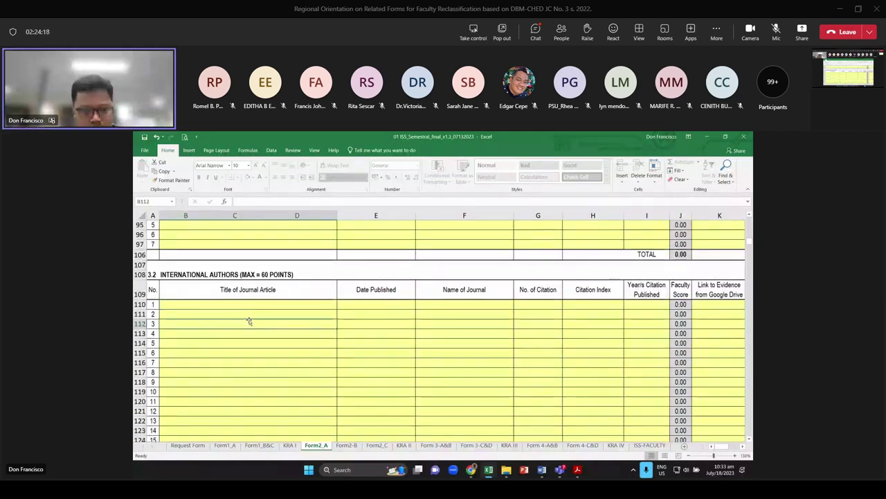
{"action": "left_click", "coordinate": [282, 304]}
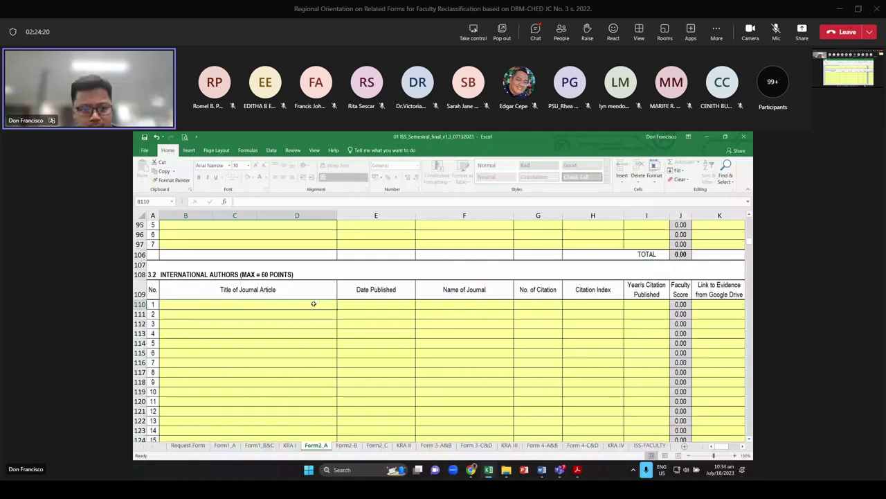
{"action": "left_click", "coordinate": [343, 306]}
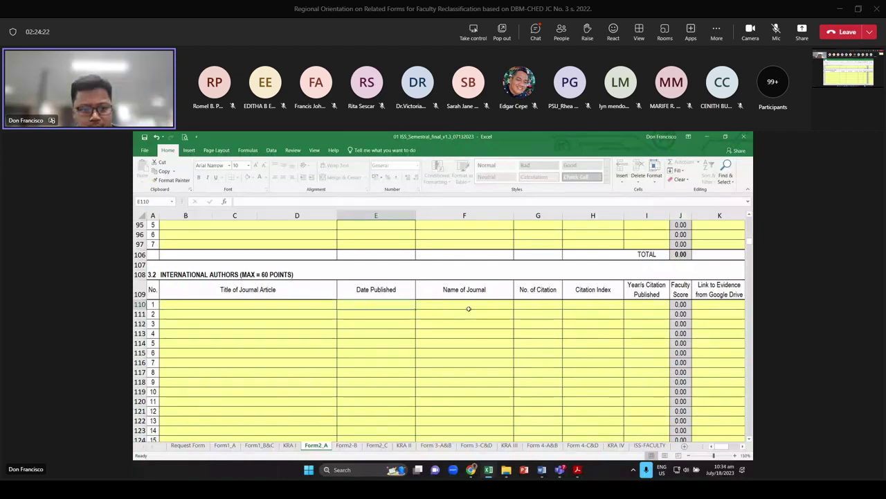
{"action": "left_click", "coordinate": [538, 307]}
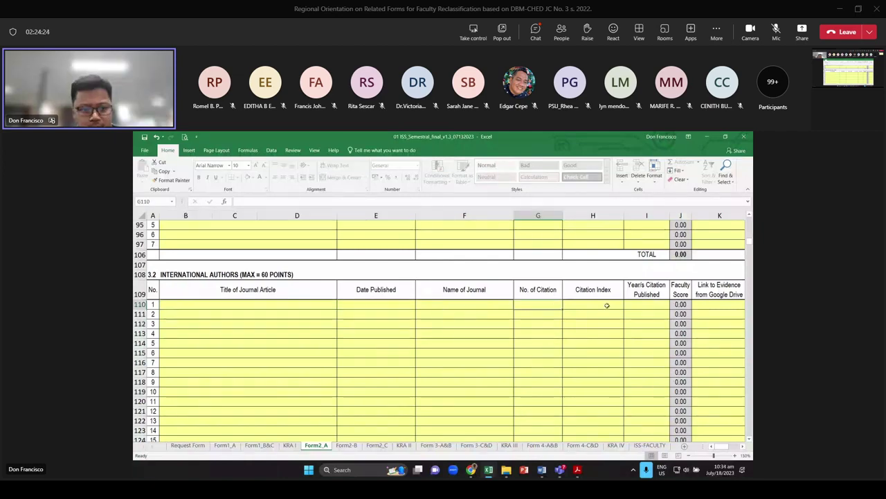
{"action": "left_click", "coordinate": [602, 305]}
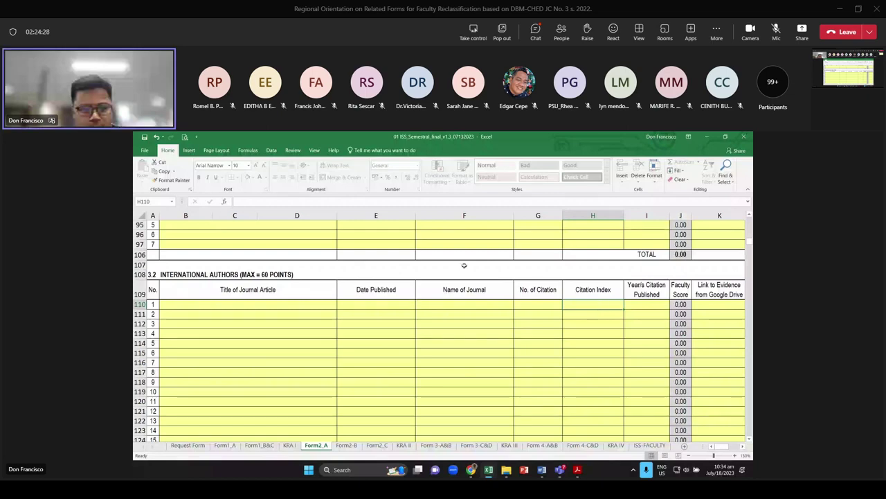
{"action": "left_click", "coordinate": [404, 445]}
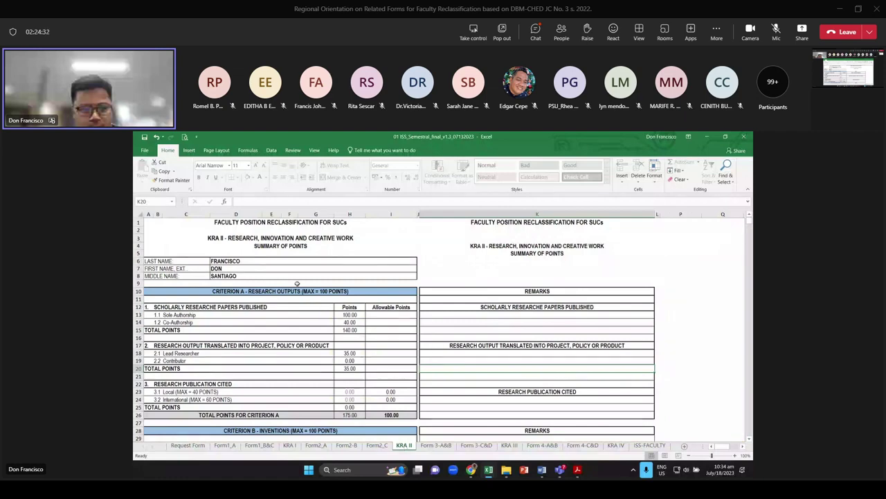
{"action": "left_click_drag", "start_coordinate": [712, 455], "coordinate": [718, 454]}
{"action": "left_click", "coordinate": [719, 447]}
{"action": "left_click", "coordinate": [208, 303]}
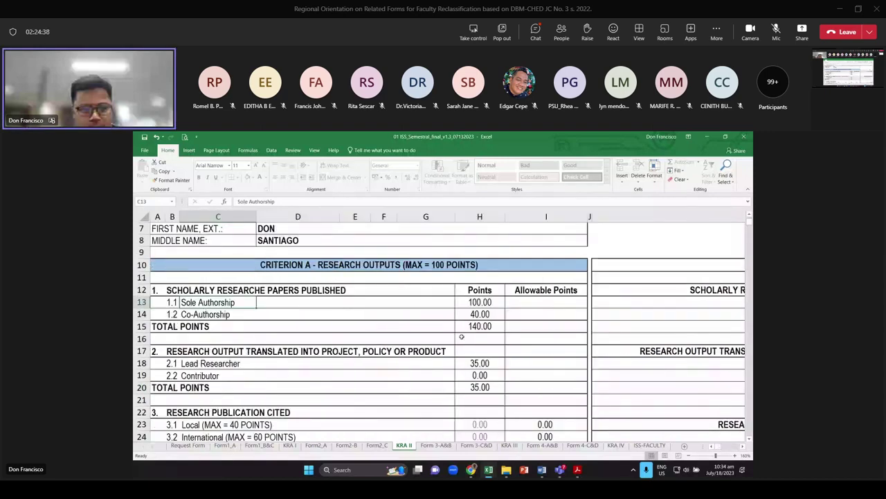
{"action": "key", "text": "Down"}
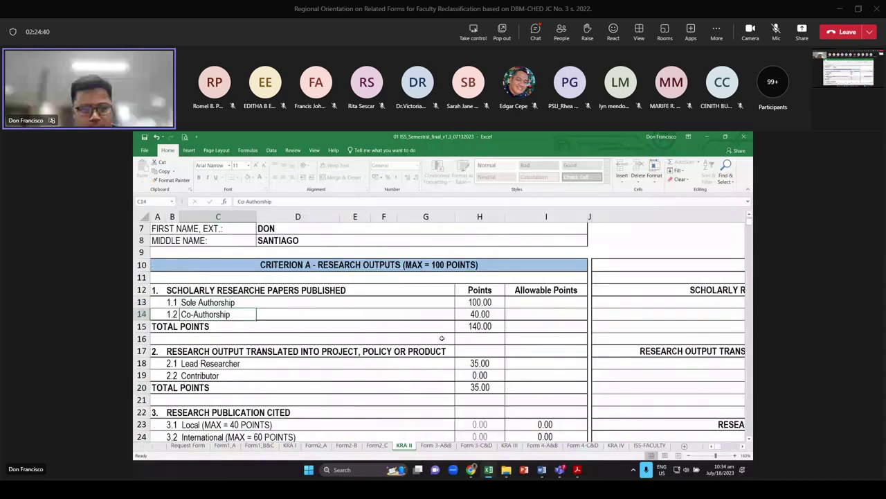
{"action": "left_click", "coordinate": [480, 326]}
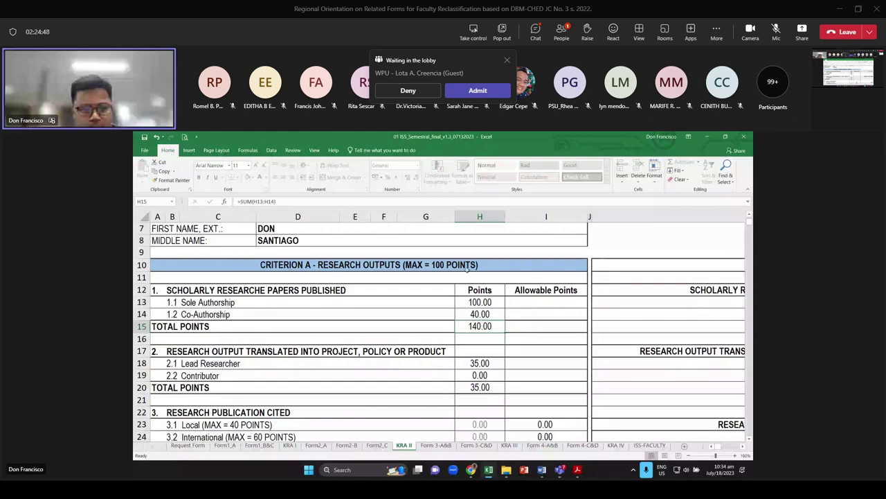
{"action": "scroll", "coordinate": [475, 284], "scroll_direction": "down", "scroll_amount": 1}
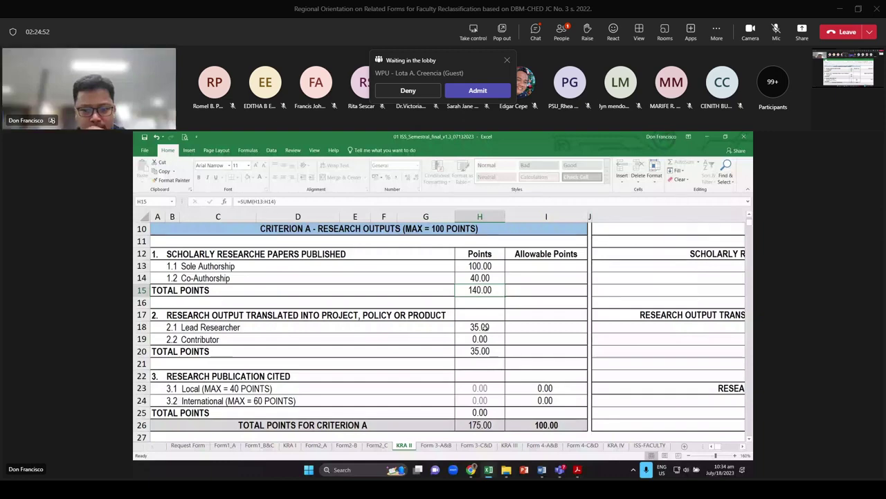
{"action": "scroll", "coordinate": [481, 369], "scroll_direction": "down", "scroll_amount": 2}
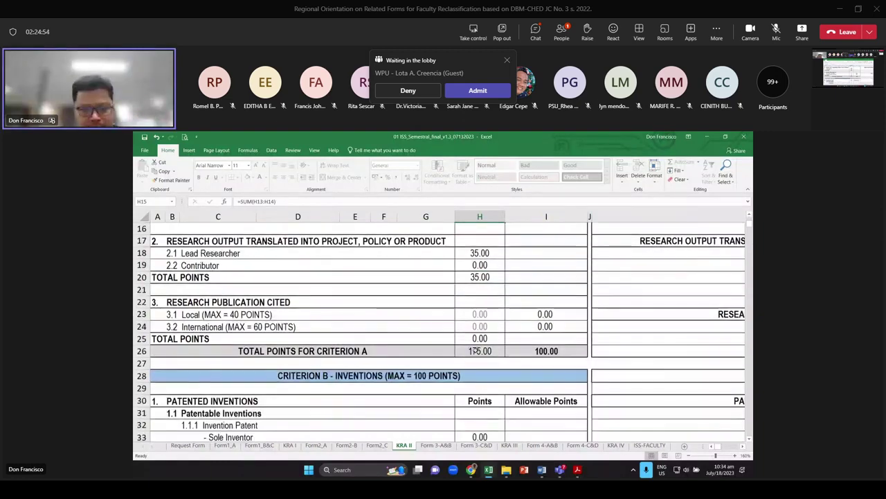
{"action": "left_click", "coordinate": [479, 350]}
{"action": "left_click_drag", "start_coordinate": [156, 302], "coordinate": [455, 328]}
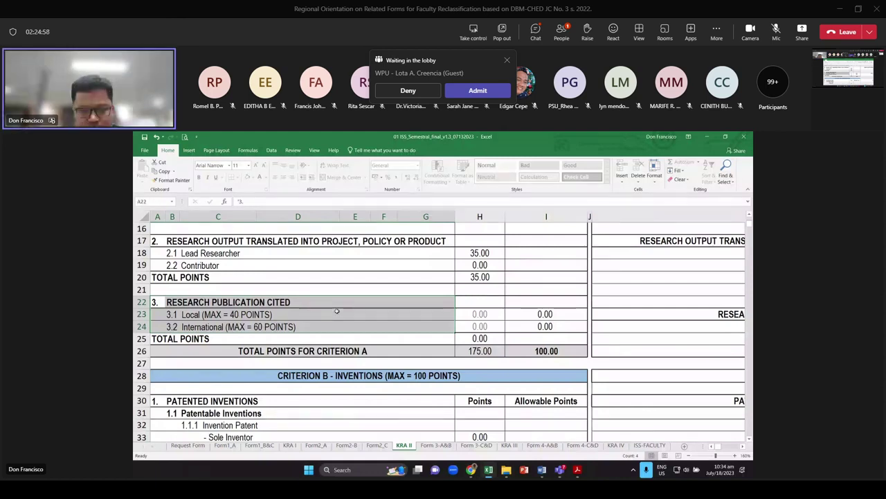
{"action": "left_click", "coordinate": [337, 311]}
{"action": "left_click", "coordinate": [481, 350]}
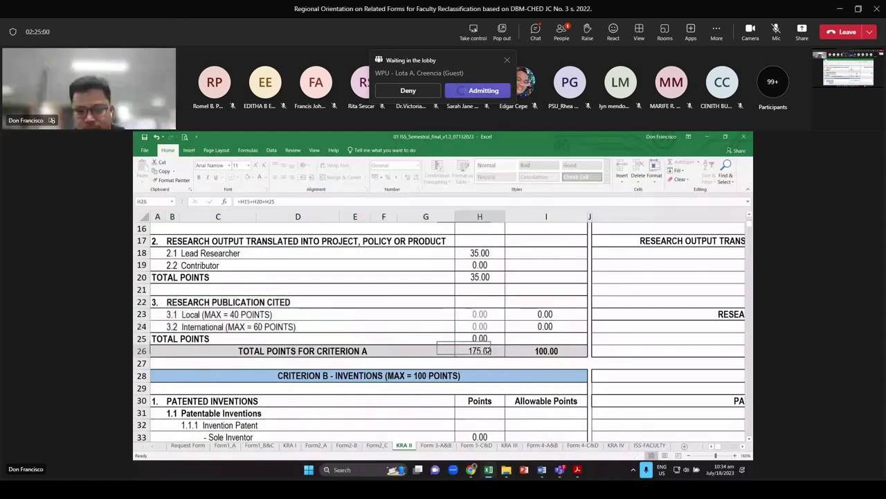
{"action": "left_click", "coordinate": [574, 350]}
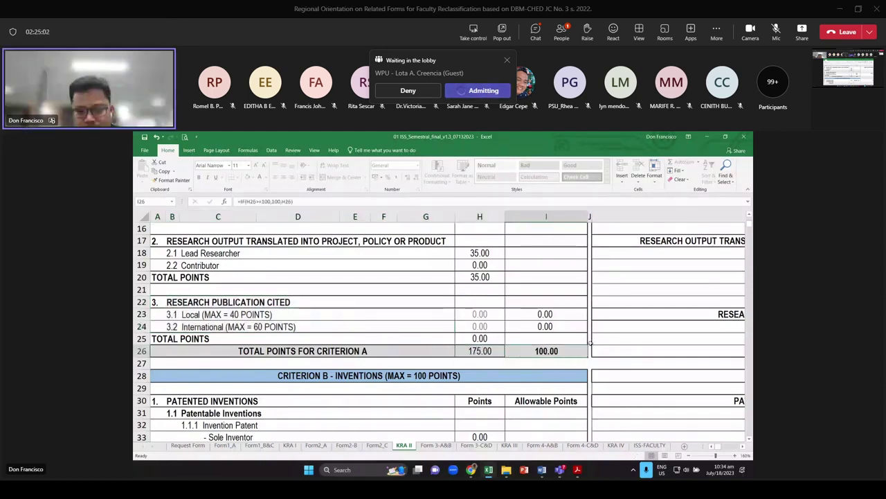
{"action": "scroll", "coordinate": [578, 334], "scroll_direction": "up", "scroll_amount": 3}
{"action": "scroll", "coordinate": [578, 334], "scroll_direction": "up", "scroll_amount": 1}
{"action": "scroll", "coordinate": [575, 367], "scroll_direction": "down", "scroll_amount": 3}
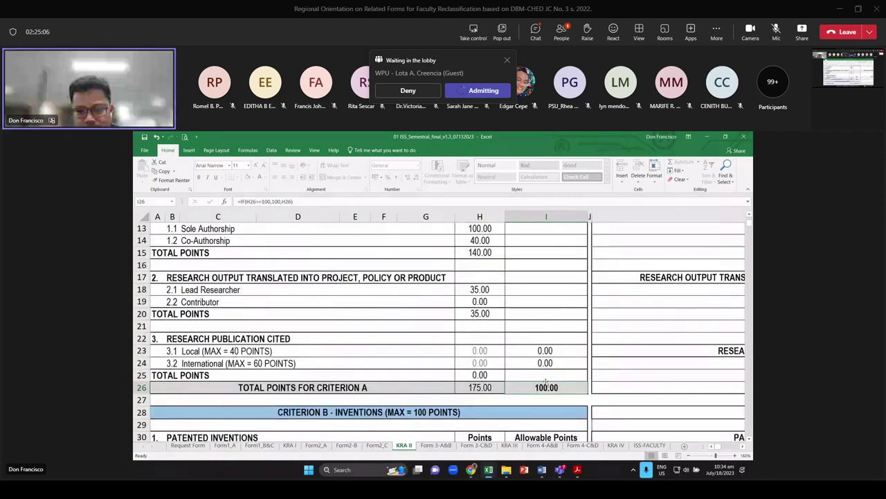
{"action": "scroll", "coordinate": [550, 378], "scroll_direction": "down", "scroll_amount": 2}
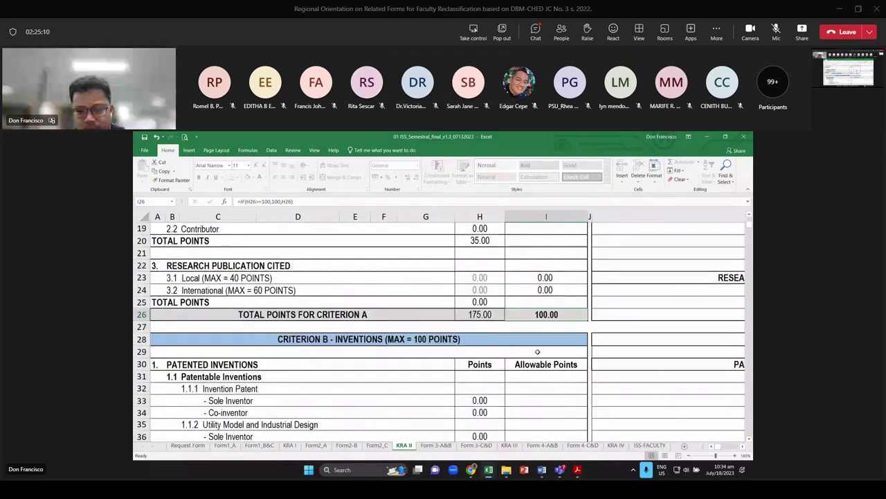
{"action": "scroll", "coordinate": [428, 403], "scroll_direction": "down", "scroll_amount": 1}
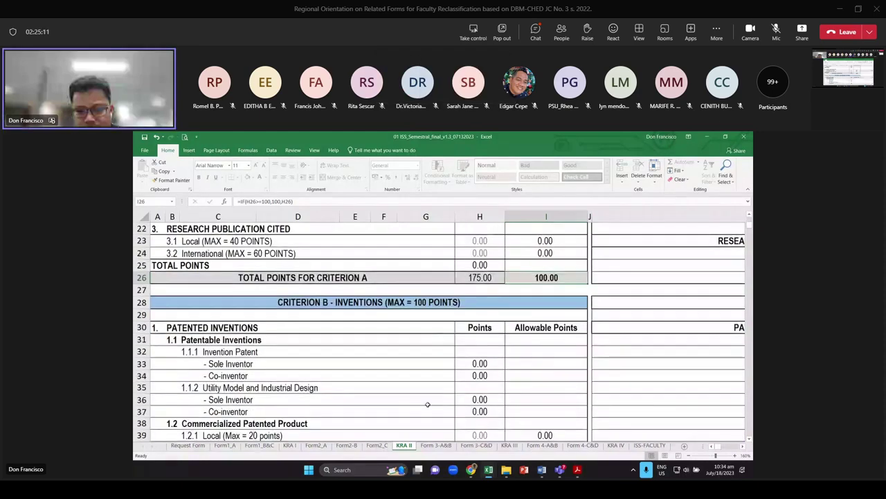
Enter SHREDDING MACHINE as the first sole-inventor invention on the Form2-B sheet
{"action": "left_click", "coordinate": [347, 445]}
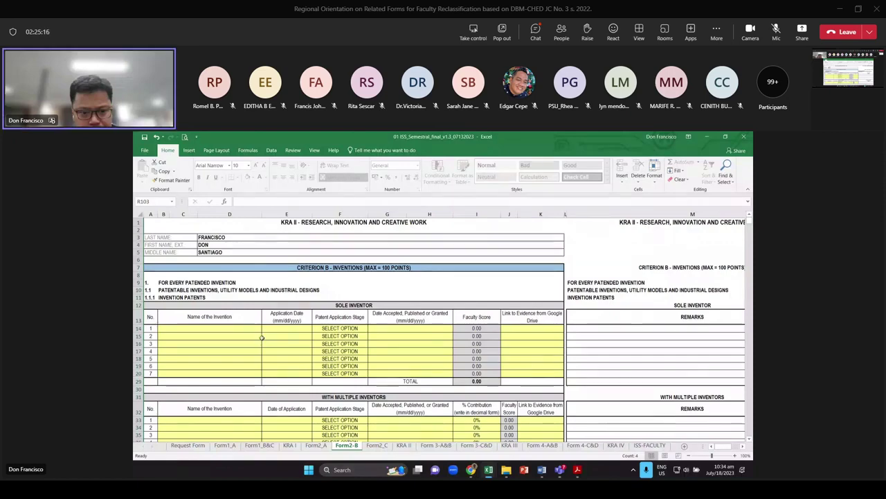
{"action": "left_click", "coordinate": [221, 330]}
{"action": "scroll", "coordinate": [208, 322], "scroll_direction": "up", "scroll_amount": 2, "text": "ctrl"}
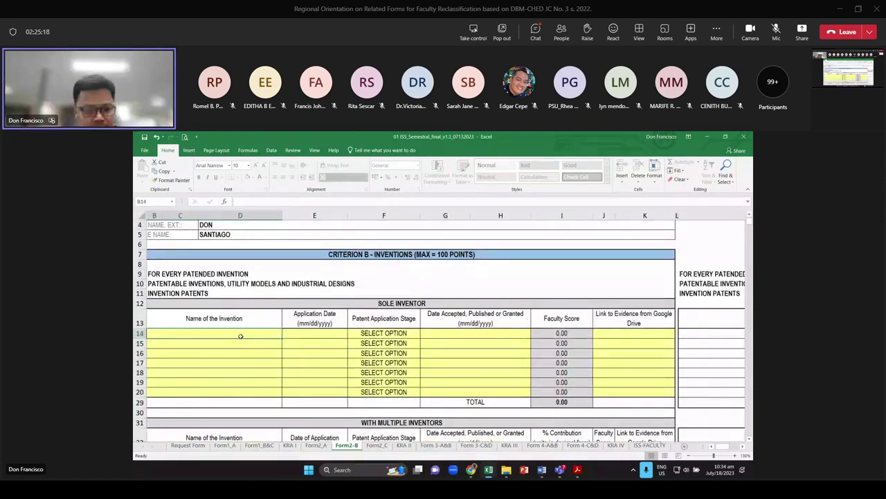
{"action": "scroll", "coordinate": [240, 337], "scroll_direction": "up", "scroll_amount": 1, "text": "ctrl"}
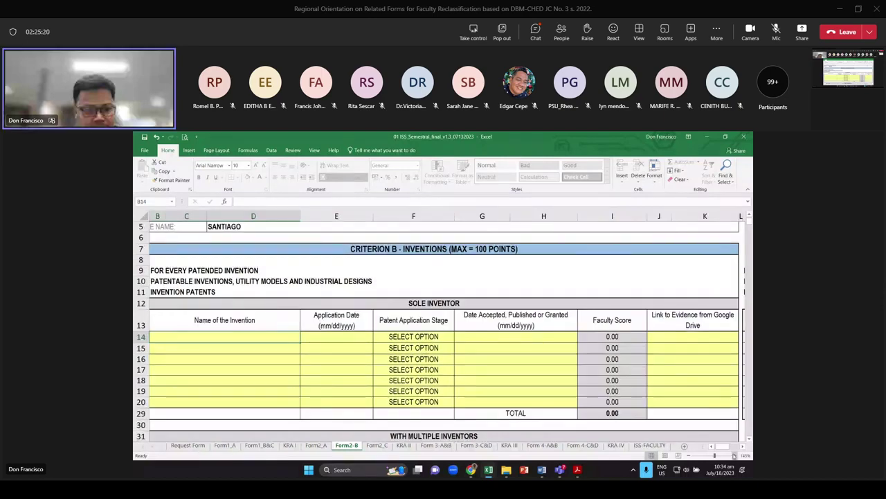
{"action": "scroll", "coordinate": [316, 362], "scroll_direction": "left", "scroll_amount": 1}
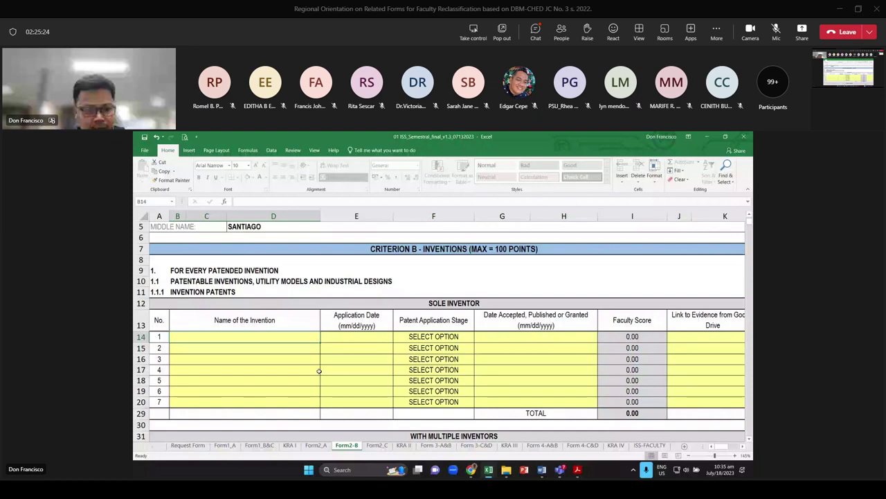
{"action": "type", "text": "S"}
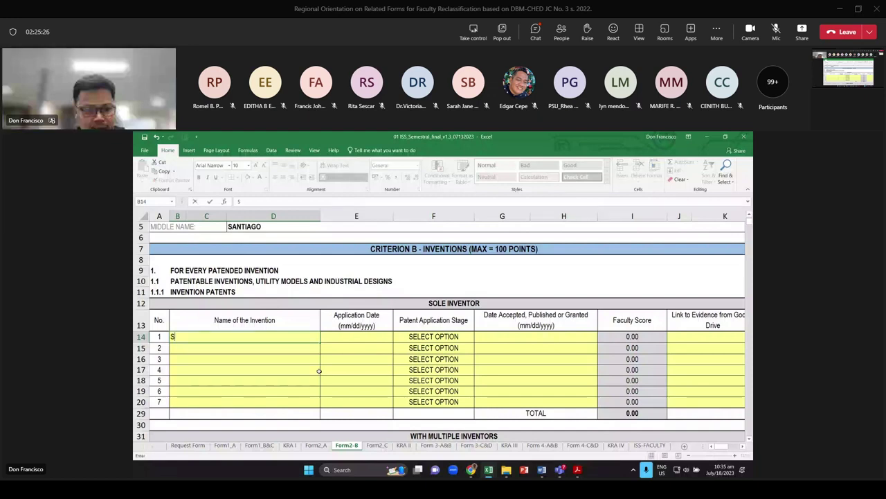
{"action": "type", "text": "HREDDING MAC"}
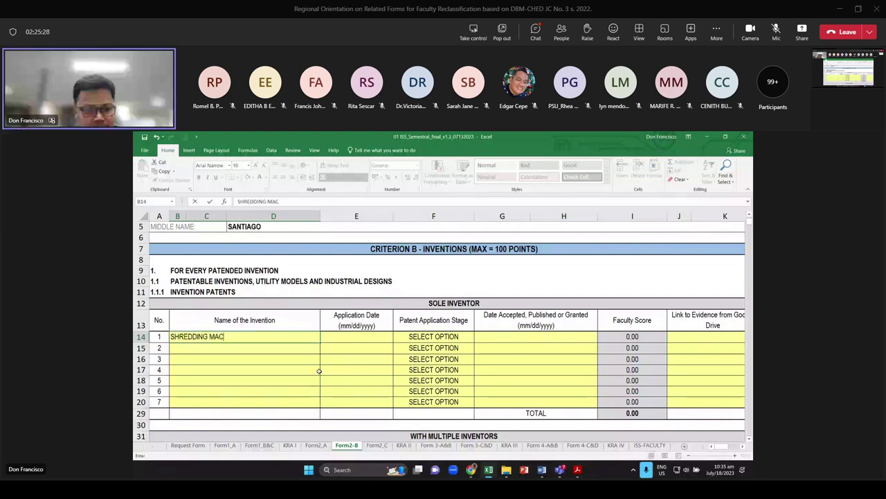
{"action": "type", "text": "HINE"}
{"action": "key", "text": "Tab"}
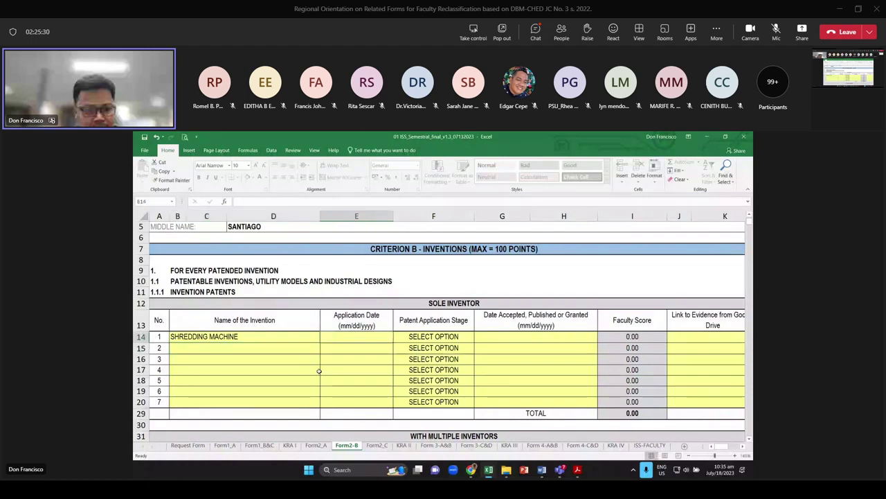
Set its application date to 05/05/2019 and show the patent application stage choices
{"action": "key", "text": "F2"}
{"action": "type", "text": "5/"}
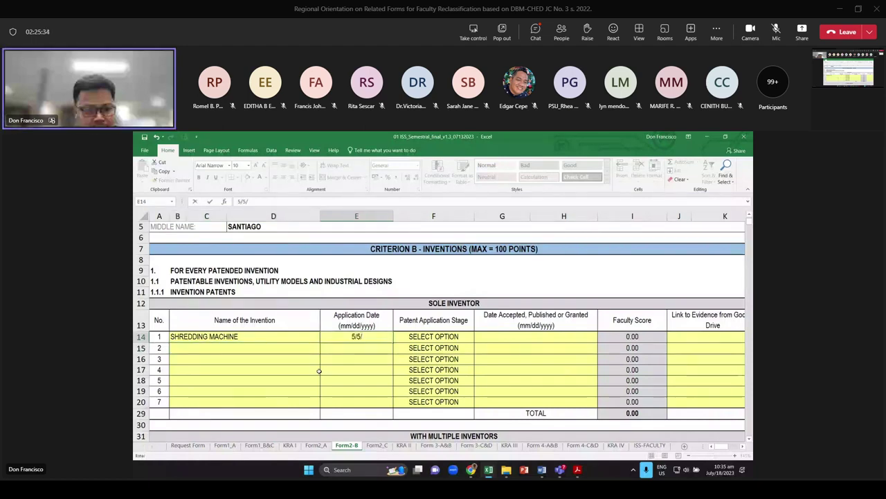
{"action": "type", "text": "05/2019"}
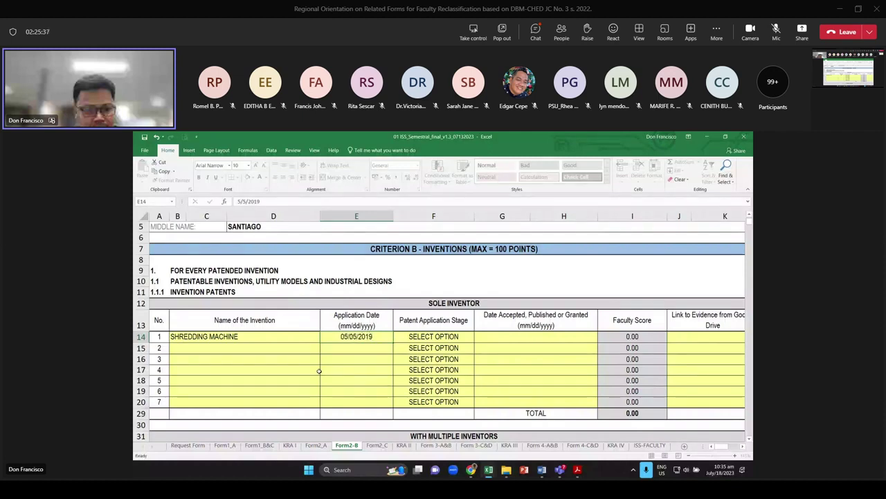
{"action": "key", "text": "Return"}
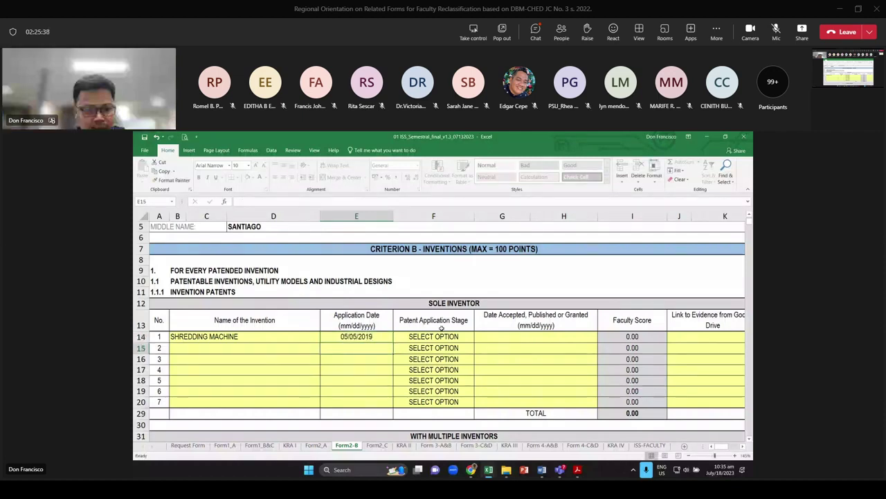
{"action": "left_click", "coordinate": [472, 338]}
{"action": "left_click", "coordinate": [478, 339]}
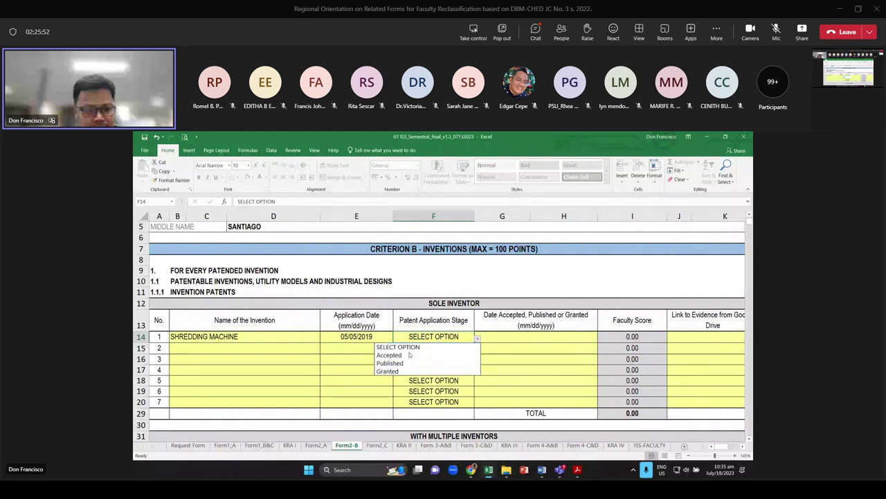
Mark the Shredding Machine as Published on 04/10/2020 and check its faculty score
{"action": "left_click", "coordinate": [390, 363]}
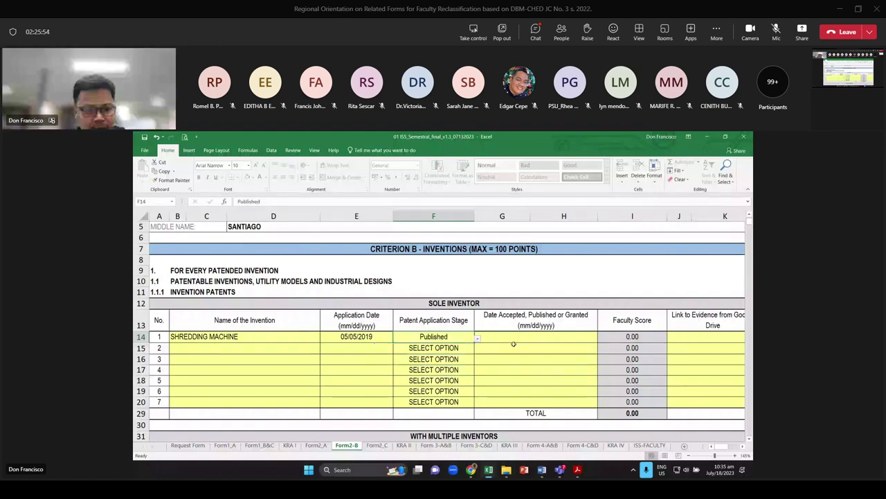
{"action": "left_click", "coordinate": [522, 341]}
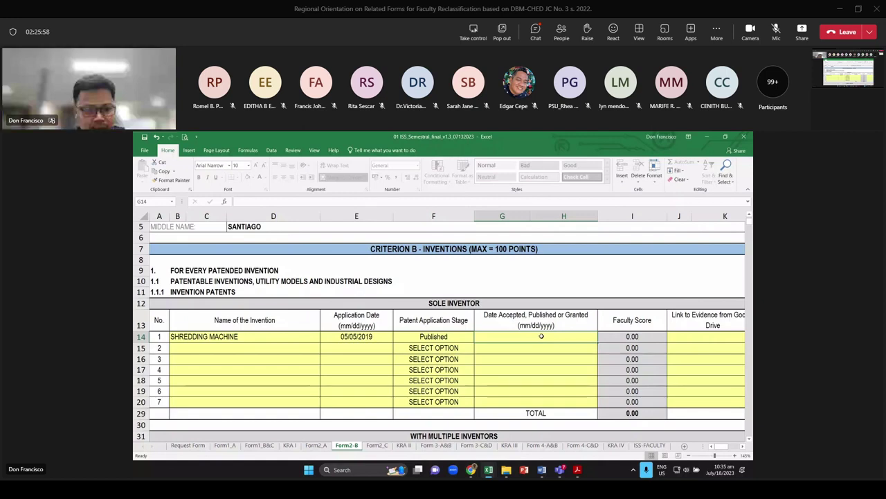
{"action": "type", "text": "4/"}
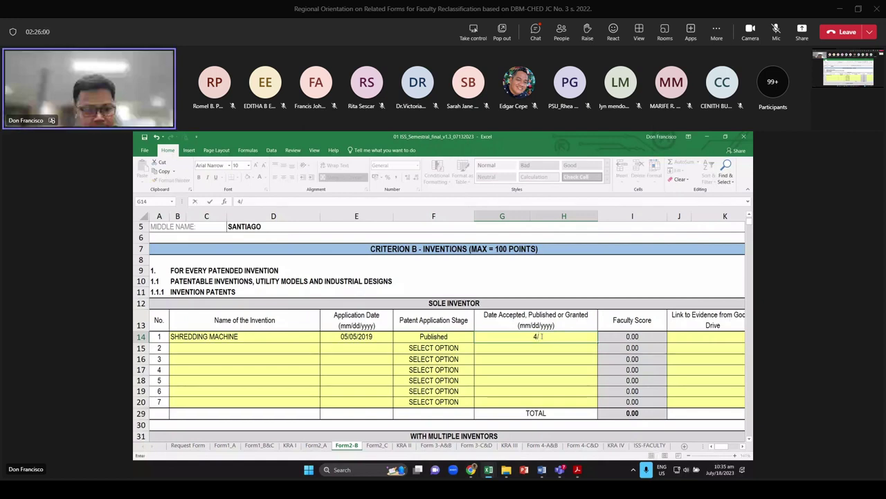
{"action": "type", "text": "10/"}
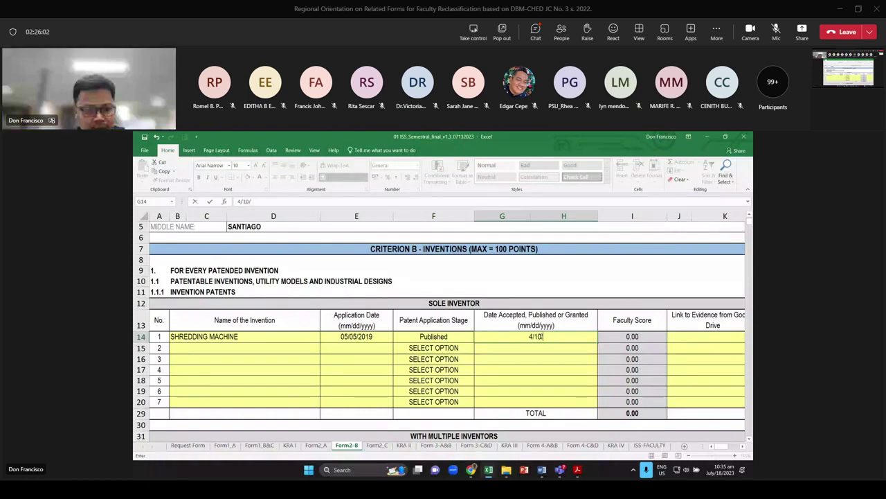
{"action": "type", "text": "2020"}
{"action": "key", "text": "Return"}
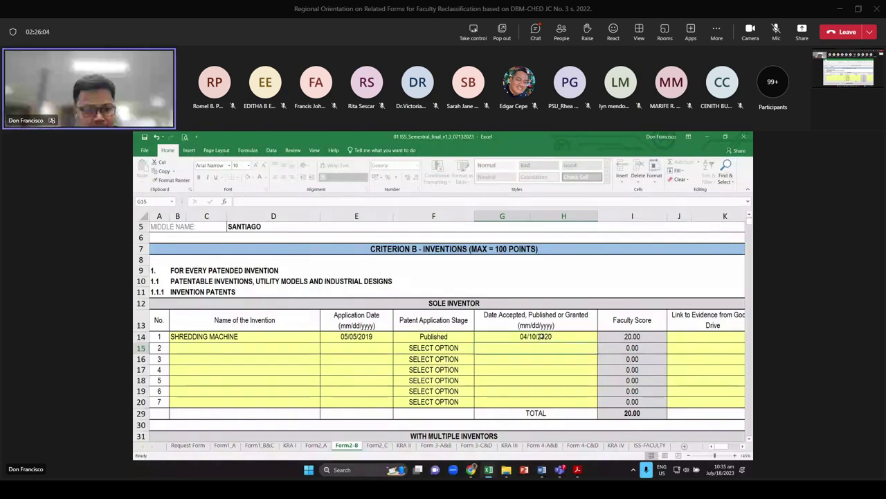
{"action": "left_click", "coordinate": [632, 337]}
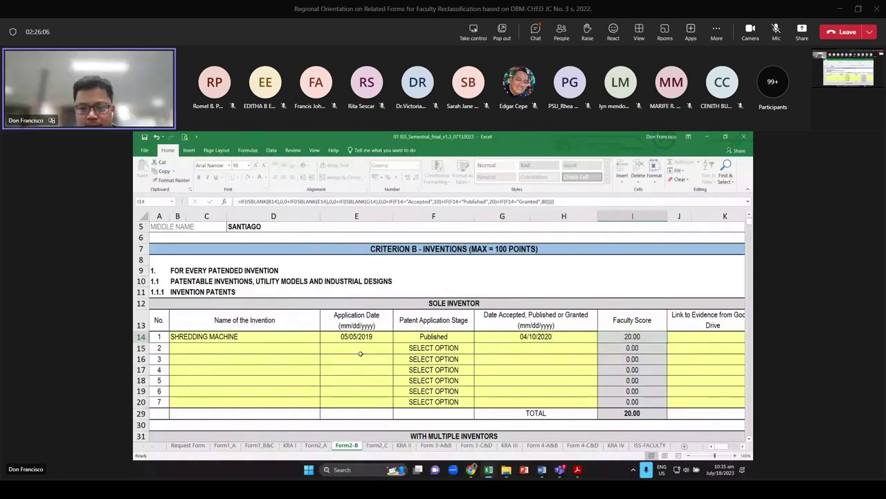
Compare the Granted and Accepted patent stages, then restore Published
{"action": "left_click", "coordinate": [423, 335]}
{"action": "left_click", "coordinate": [477, 338]}
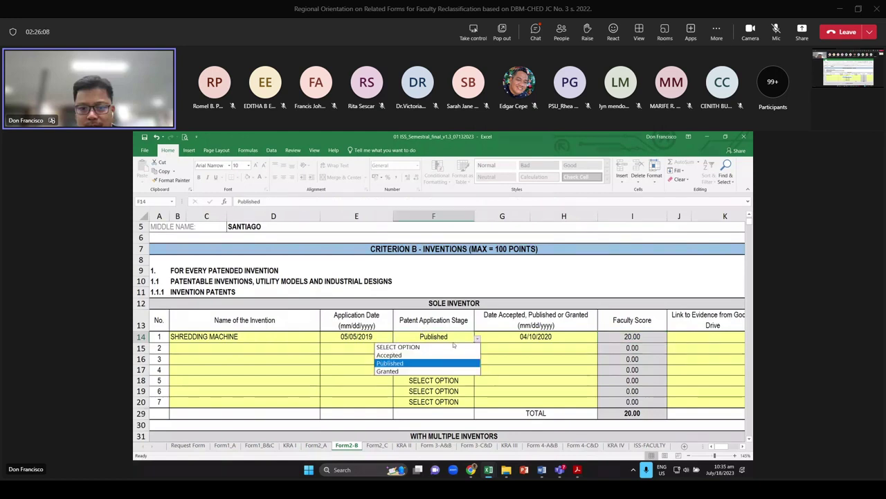
{"action": "left_click", "coordinate": [387, 371]}
{"action": "left_click", "coordinate": [477, 337]}
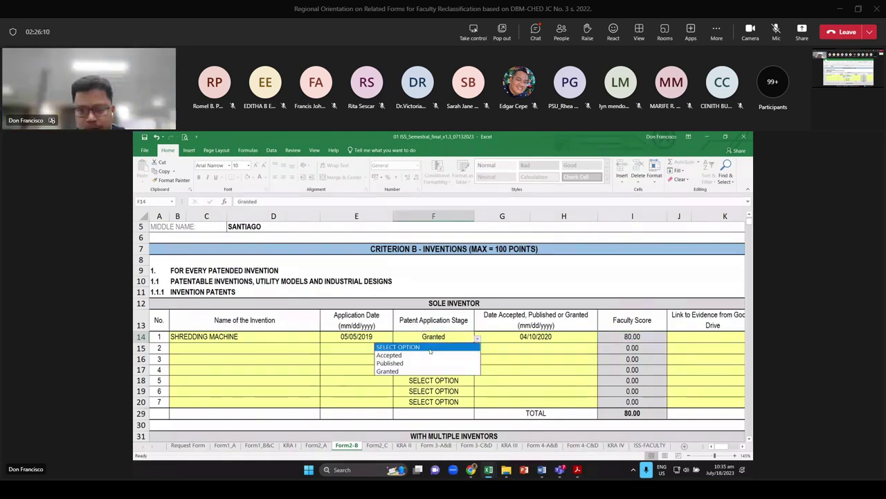
{"action": "left_click", "coordinate": [388, 355]}
{"action": "left_click", "coordinate": [478, 337]}
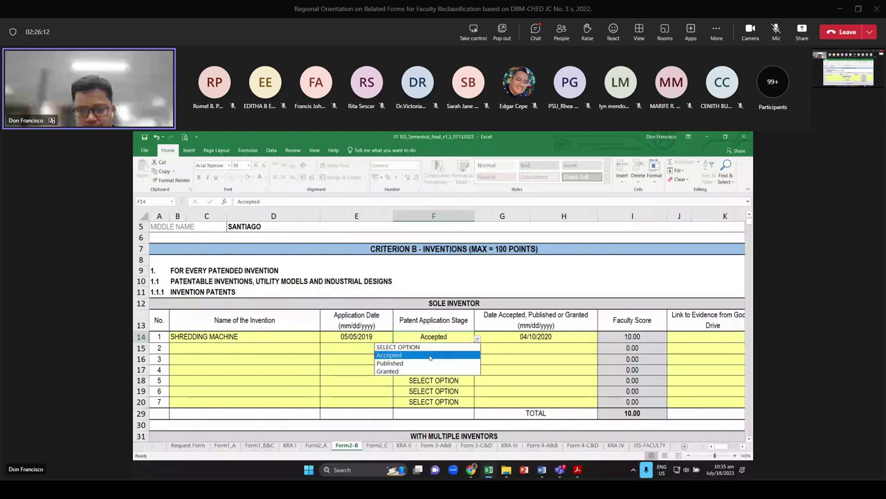
{"action": "left_click", "coordinate": [415, 362]}
Review the first multiple-inventor patent stage choices and % contribution without changing them
{"action": "scroll", "coordinate": [417, 324], "scroll_direction": "down", "scroll_amount": 2}
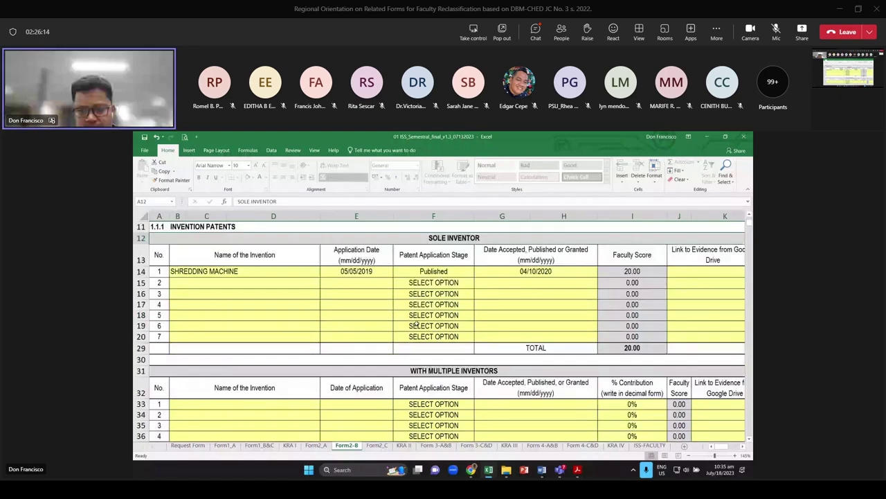
{"action": "scroll", "coordinate": [416, 325], "scroll_direction": "down", "scroll_amount": 2}
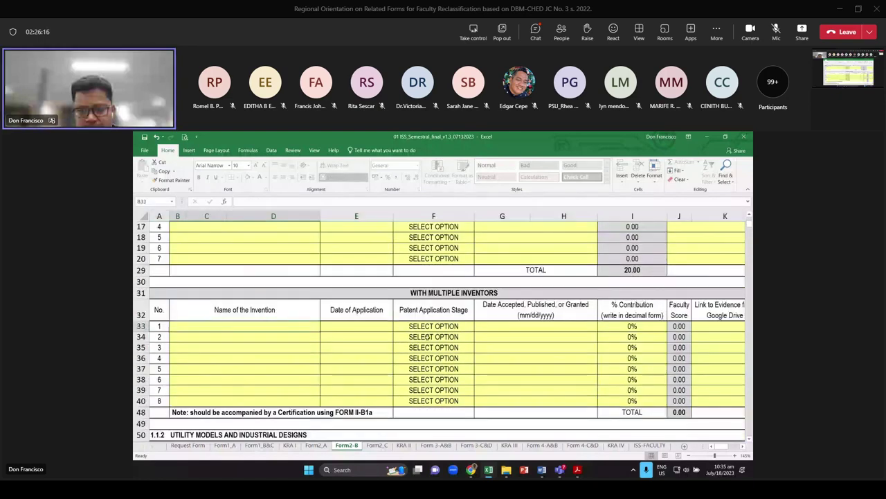
{"action": "left_click", "coordinate": [429, 326]}
{"action": "left_click", "coordinate": [477, 327]}
{"action": "left_click", "coordinate": [415, 333]}
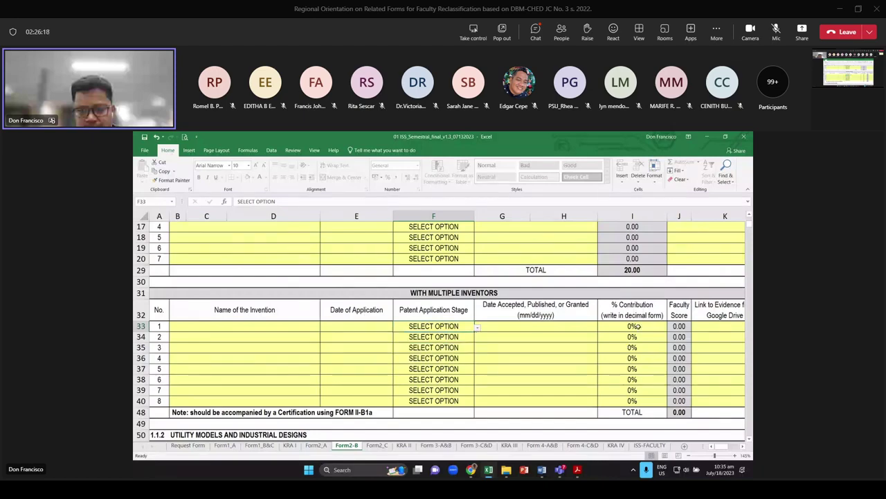
{"action": "left_click", "coordinate": [636, 326]}
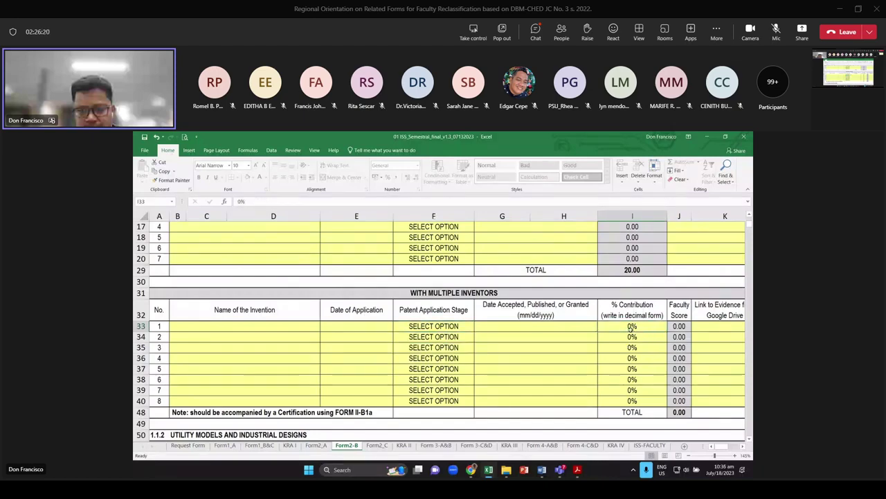
Scroll past the Sole Inventor rows down to section 1.1.2 Utility Models and Industrial Designs
{"action": "scroll", "coordinate": [631, 326], "scroll_direction": "down", "scroll_amount": 2}
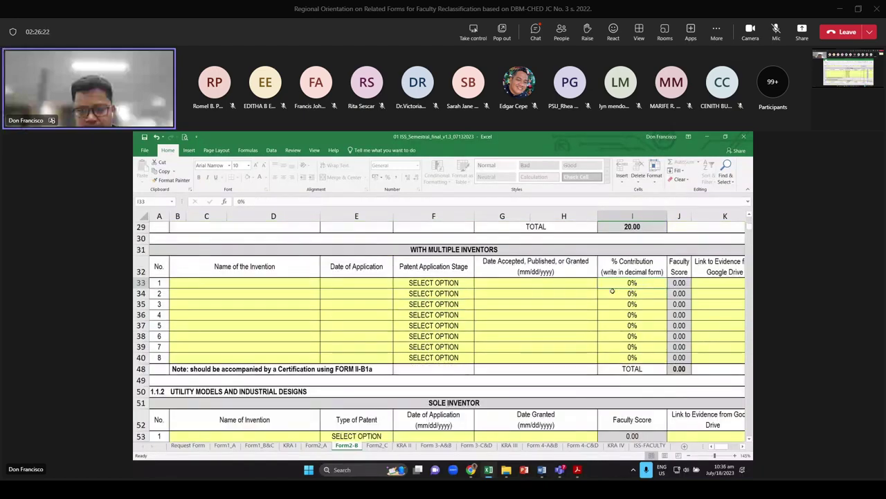
{"action": "scroll", "coordinate": [600, 333], "scroll_direction": "up", "scroll_amount": 5}
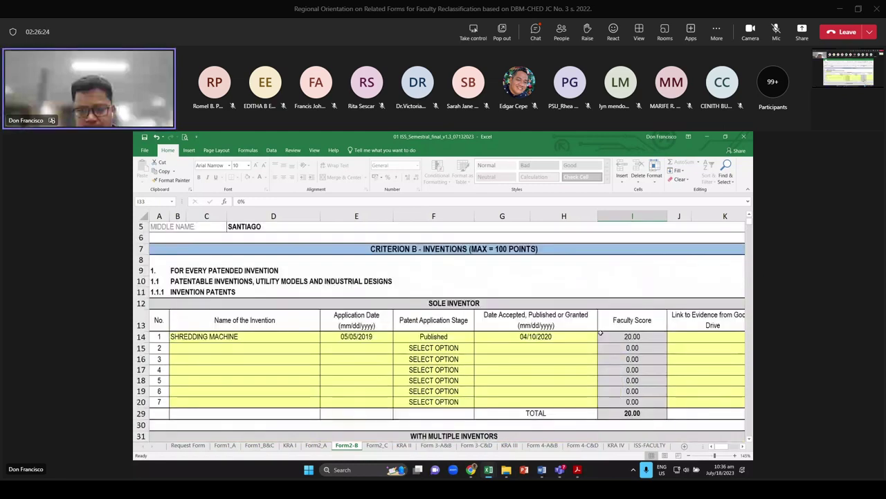
{"action": "scroll", "coordinate": [601, 333], "scroll_direction": "down", "scroll_amount": 4}
{"action": "scroll", "coordinate": [510, 272], "scroll_direction": "down", "scroll_amount": 4}
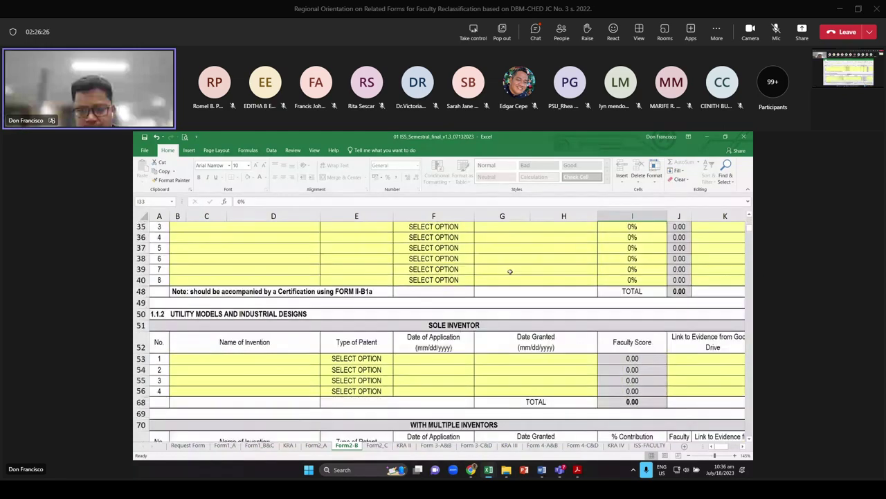
{"action": "scroll", "coordinate": [510, 271], "scroll_direction": "down", "scroll_amount": 1}
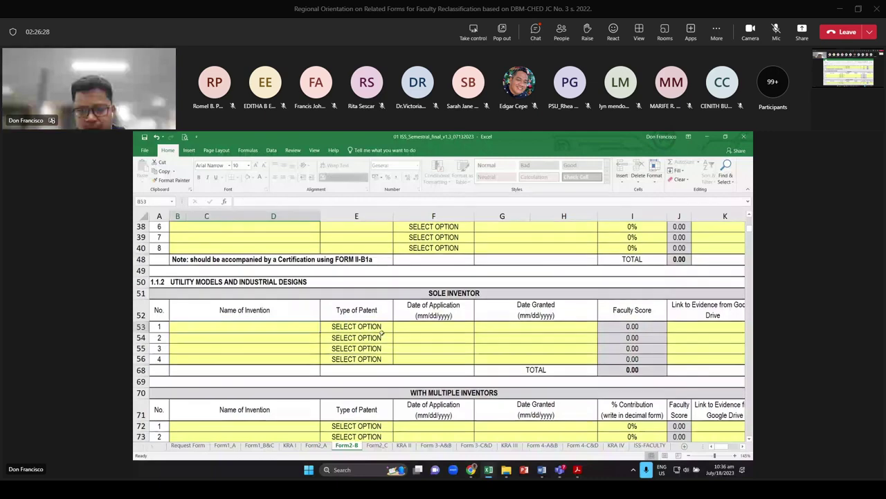
Enter UM SAMPLE as the first utility model, with patent type Utility Model
{"action": "left_click", "coordinate": [265, 328]}
{"action": "left_click", "coordinate": [339, 329]}
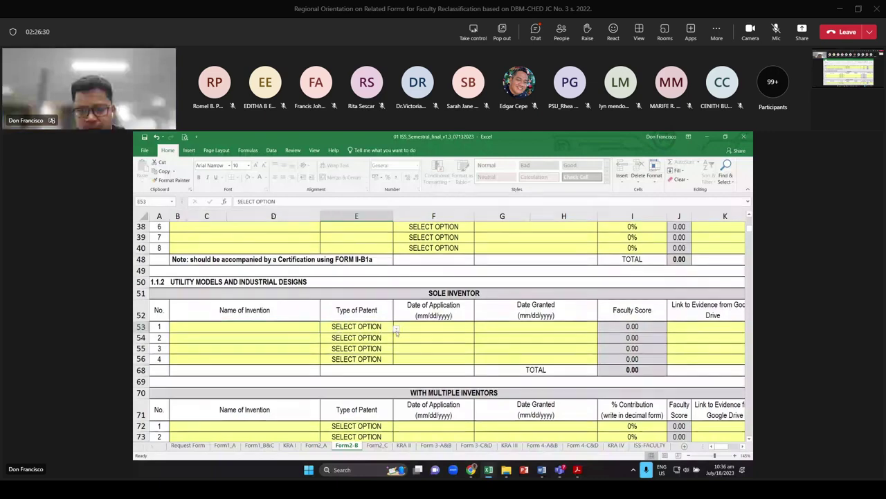
{"action": "left_click", "coordinate": [397, 330]}
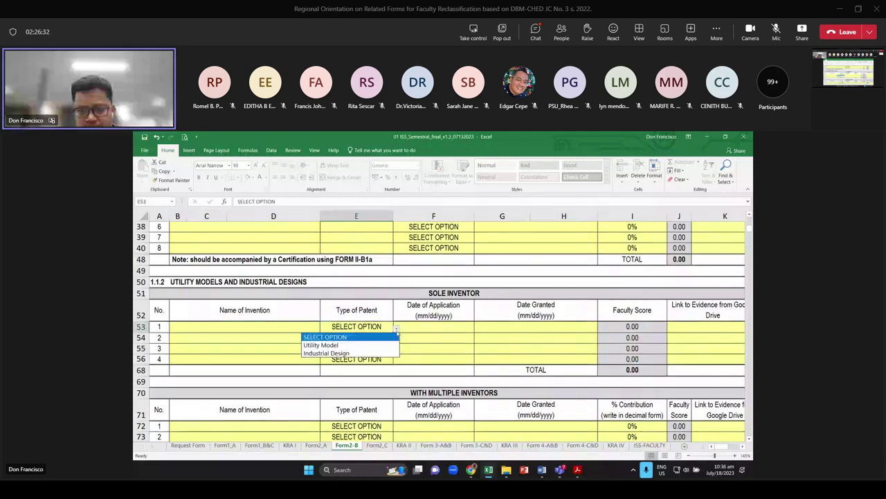
{"action": "key", "text": "Escape"}
{"action": "key", "text": "Left"}
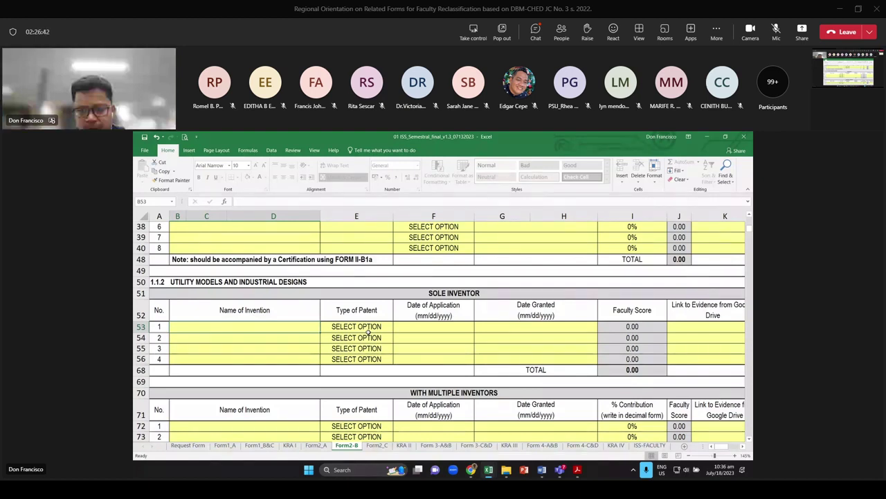
{"action": "type", "text": "UM"}
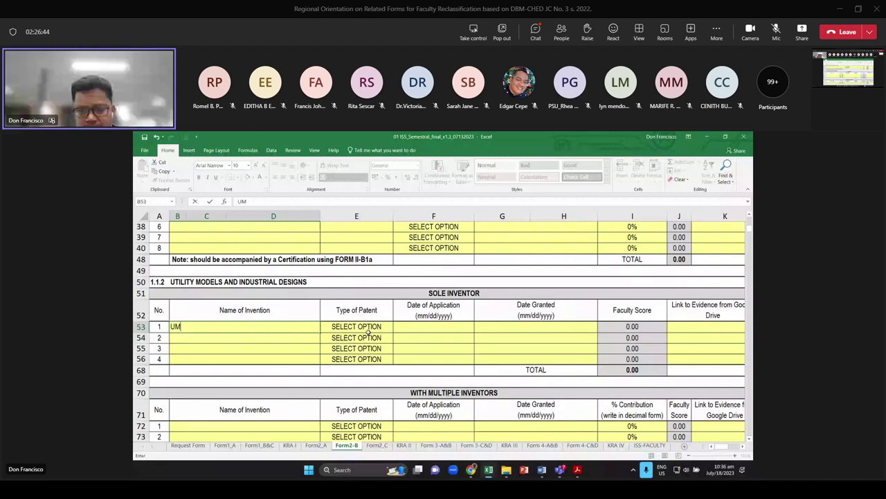
{"action": "type", "text": "SAMPLE"}
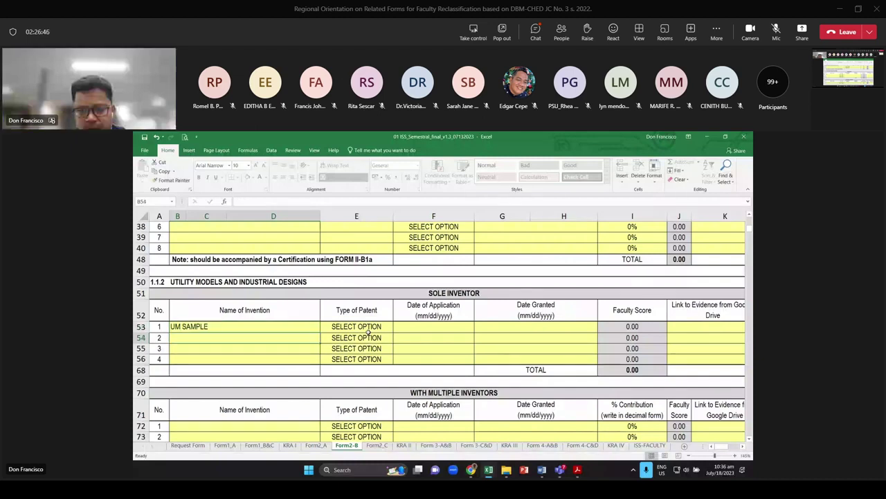
{"action": "left_click", "coordinate": [380, 324]}
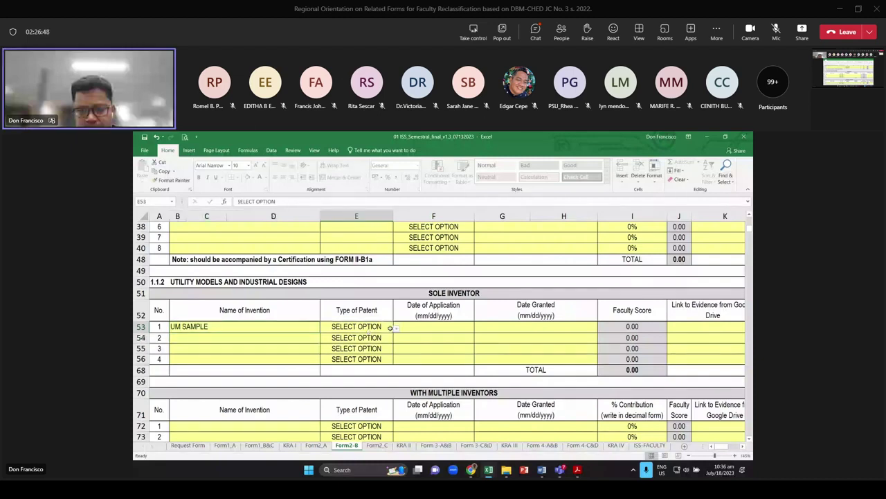
{"action": "left_click", "coordinate": [392, 329]}
{"action": "left_click", "coordinate": [420, 338]}
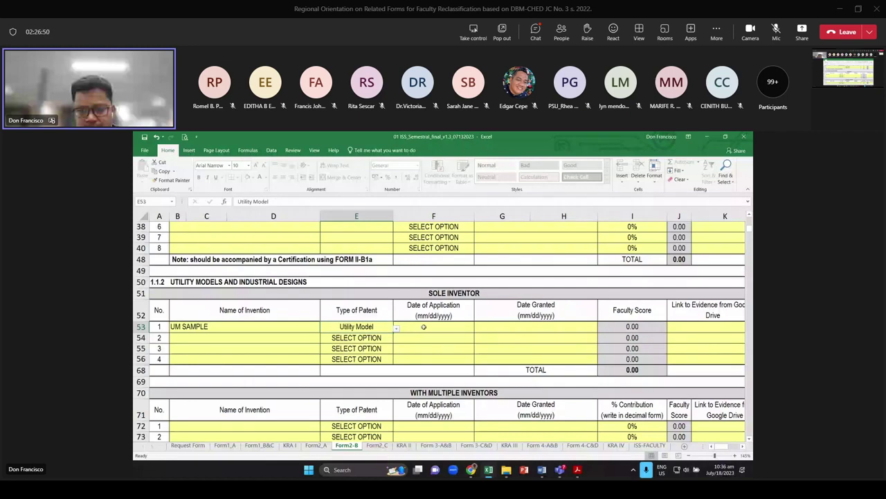
Give UM SAMPLE application date 01/05/2019 and grant date 02/05/2020
{"action": "left_click", "coordinate": [423, 326]}
{"action": "type", "text": "1/05/201"}
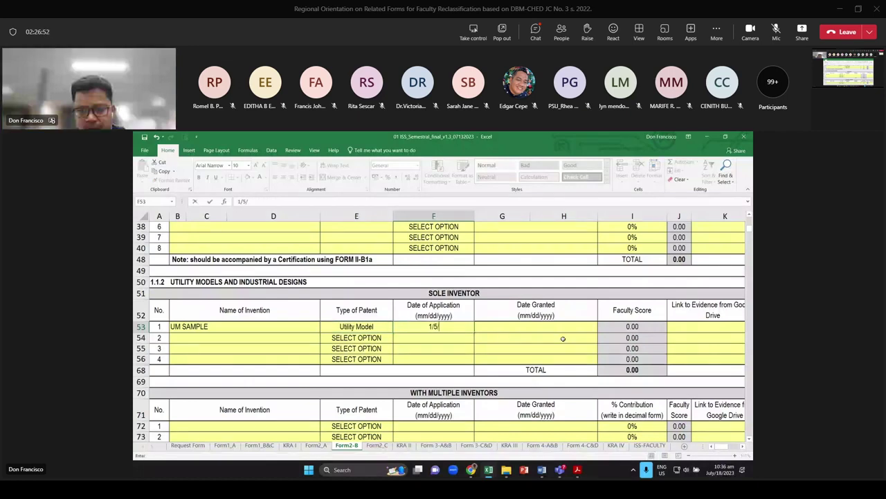
{"action": "type", "text": "9"}
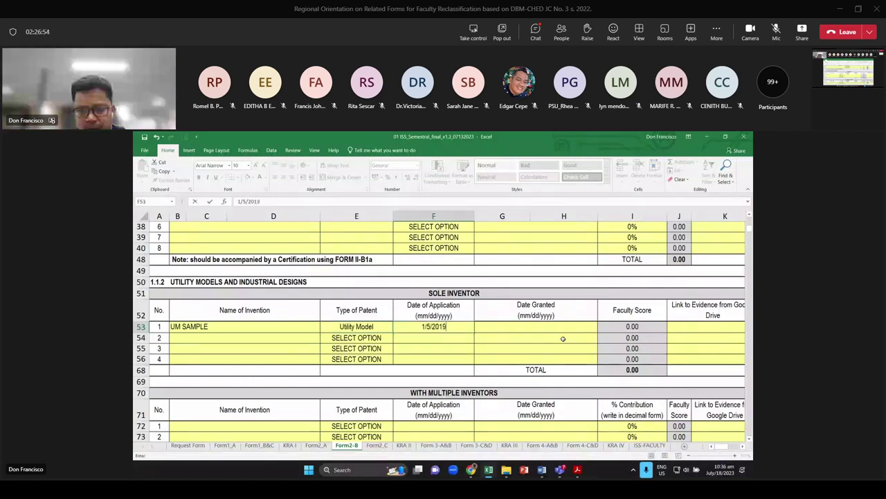
{"action": "key", "text": "Tab"}
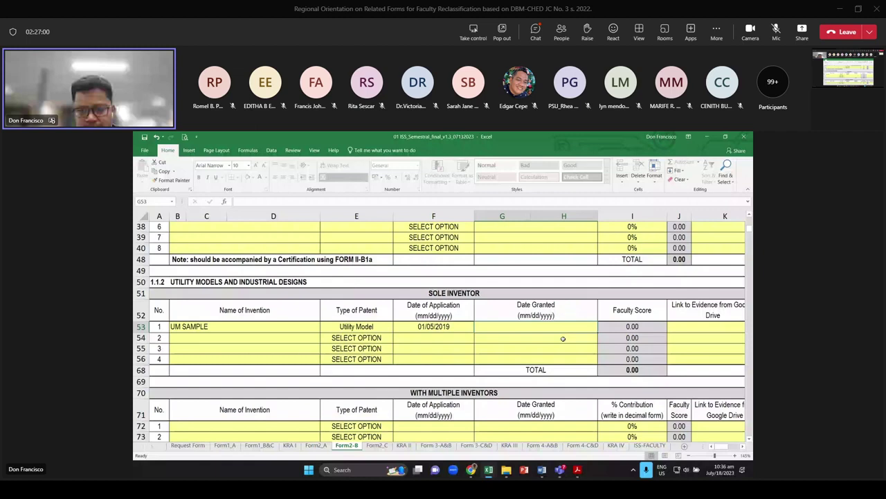
{"action": "type", "text": "2/"}
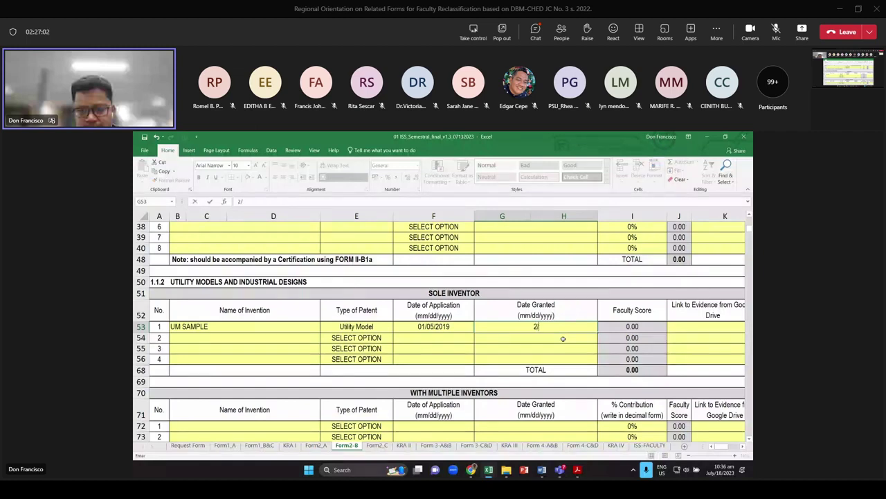
{"action": "type", "text": "05"}
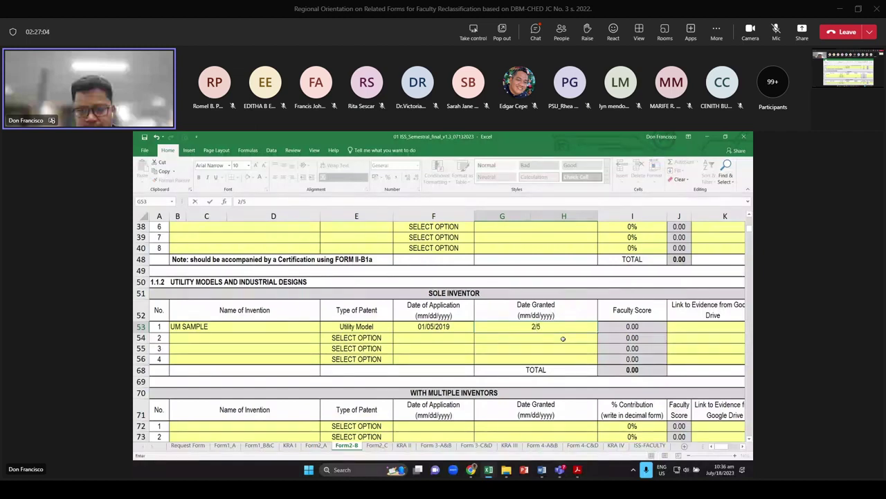
{"action": "type", "text": "/2020"}
{"action": "key", "text": "Return"}
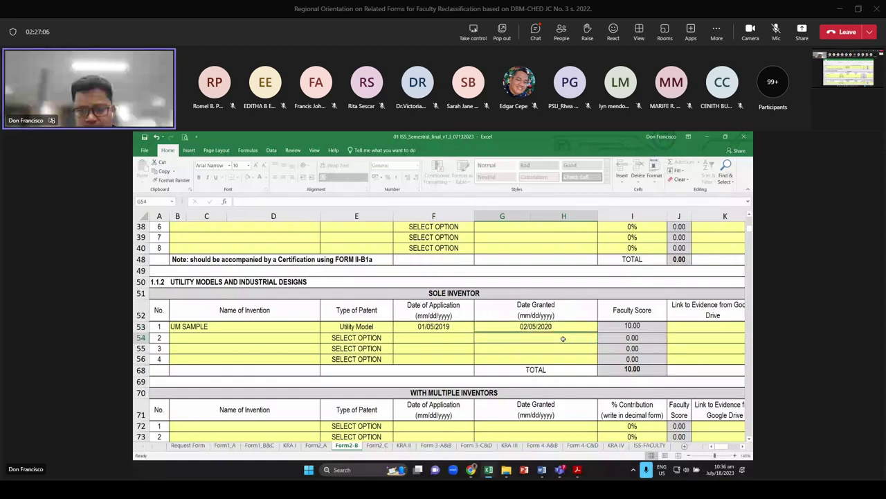
{"action": "scroll", "coordinate": [454, 261], "scroll_direction": "up", "scroll_amount": 2}
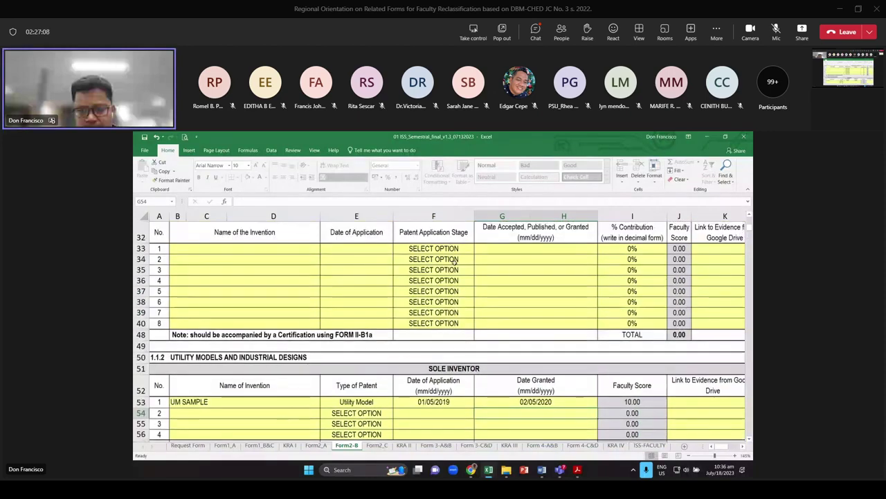
{"action": "left_click", "coordinate": [447, 249]}
{"action": "left_click", "coordinate": [478, 251]}
{"action": "left_click", "coordinate": [468, 251]}
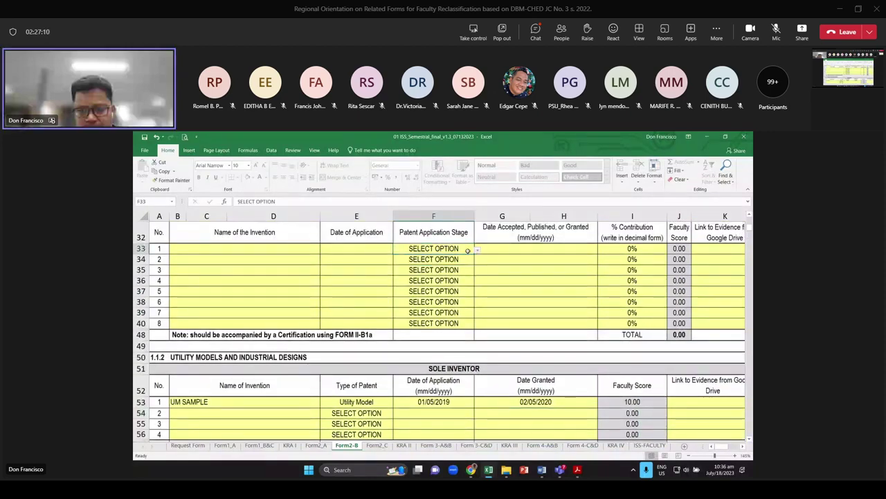
{"action": "scroll", "coordinate": [295, 287], "scroll_direction": "up", "scroll_amount": 2}
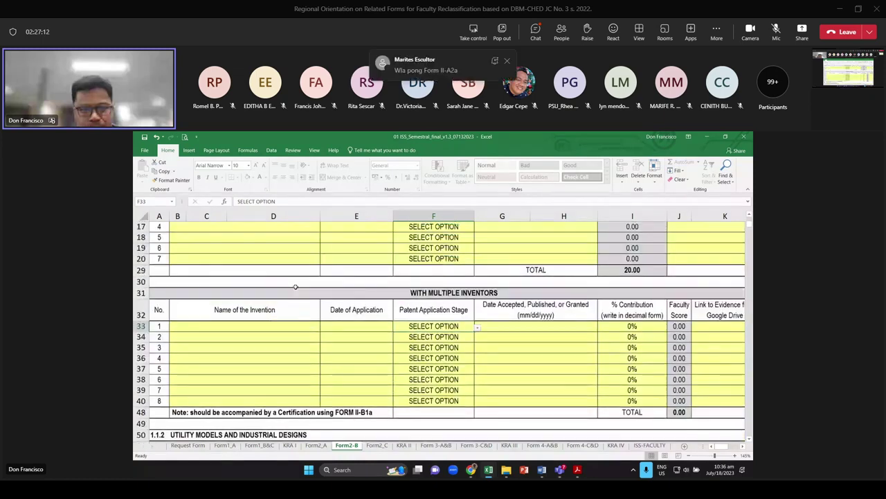
{"action": "scroll", "coordinate": [295, 287], "scroll_direction": "up", "scroll_amount": 4}
{"action": "left_click", "coordinate": [238, 292]}
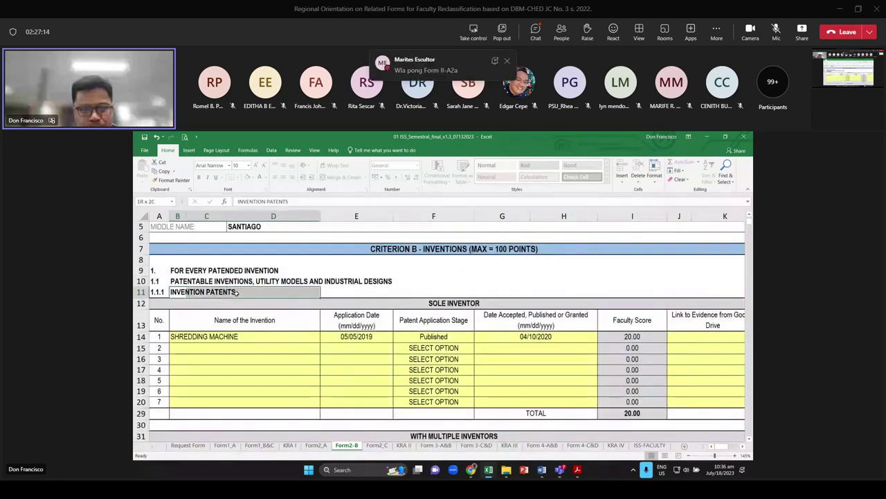
{"action": "scroll", "coordinate": [195, 356], "scroll_direction": "down", "scroll_amount": 6}
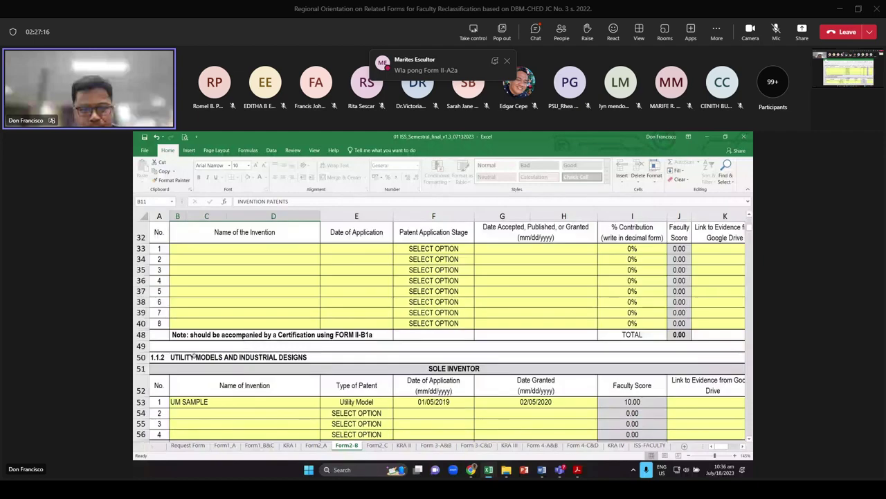
{"action": "scroll", "coordinate": [194, 356], "scroll_direction": "down", "scroll_amount": 2}
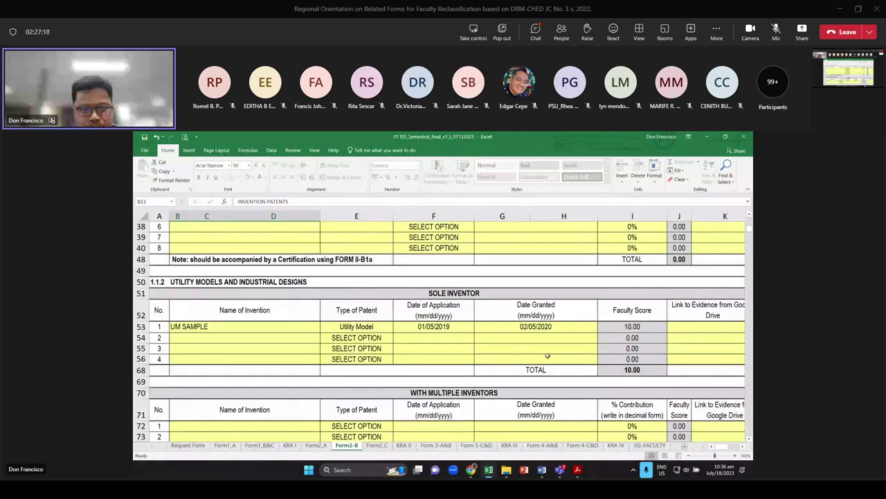
{"action": "left_click", "coordinate": [537, 326]}
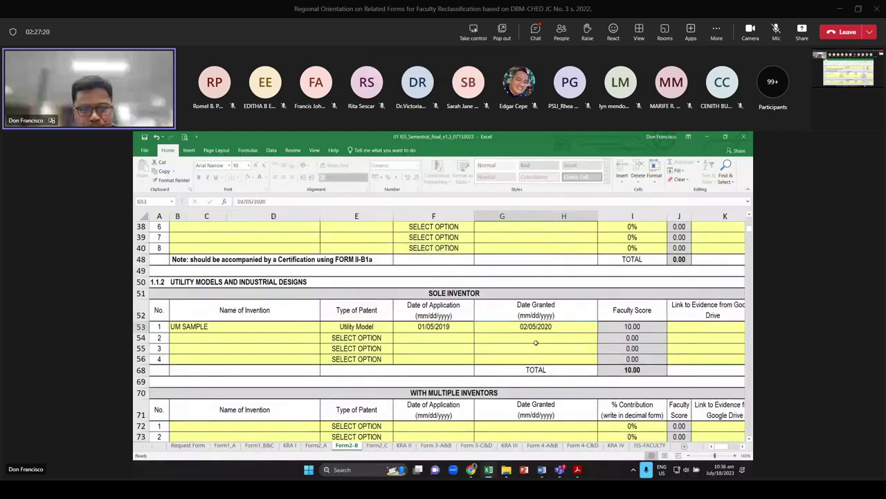
{"action": "left_click", "coordinate": [536, 344]}
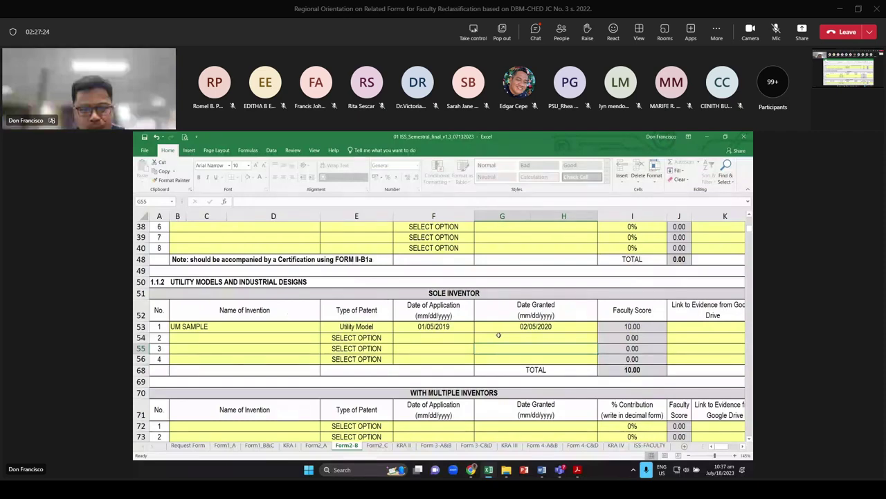
{"action": "scroll", "coordinate": [498, 335], "scroll_direction": "down", "scroll_amount": 3}
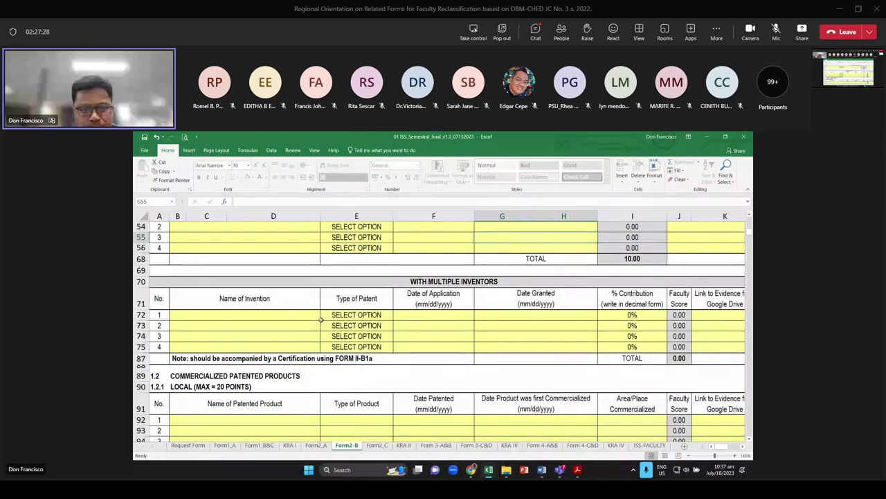
{"action": "left_click_drag", "start_coordinate": [319, 319], "coordinate": [315, 327]}
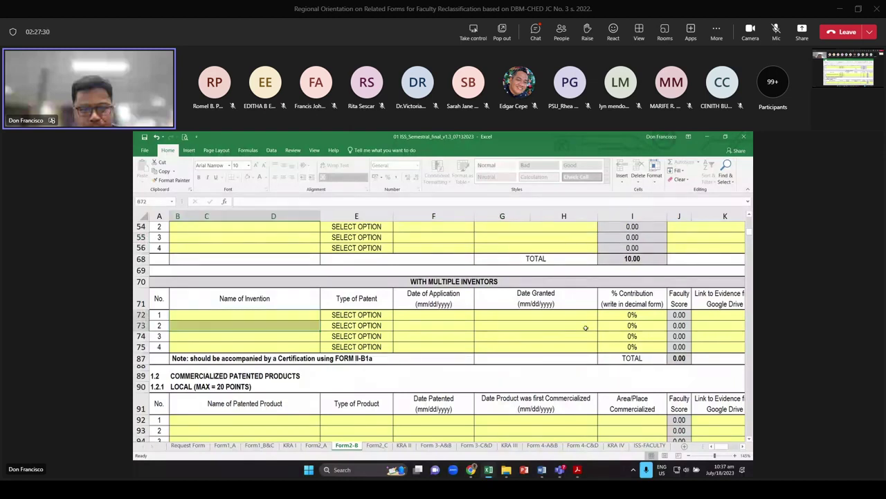
{"action": "left_click", "coordinate": [632, 314]}
{"action": "scroll", "coordinate": [632, 314], "scroll_direction": "down", "scroll_amount": 2}
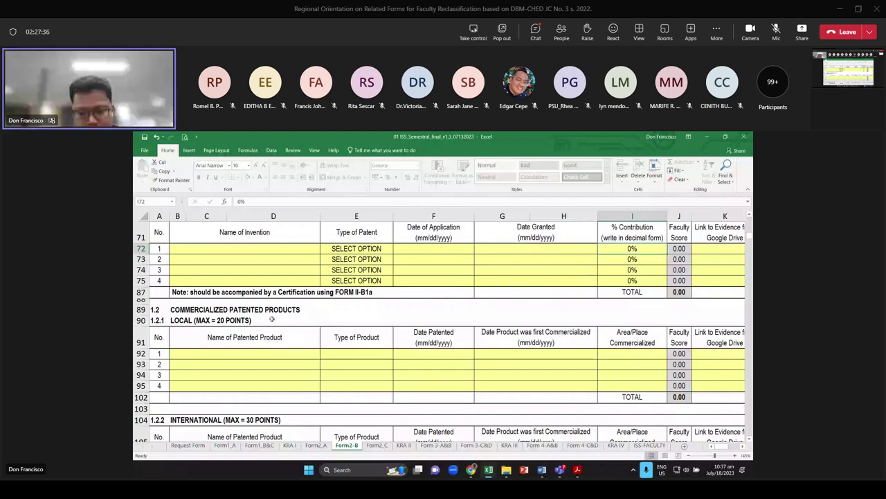
Enter MACHINE 1 as the first local commercialized product, with product type MACHINE
{"action": "left_click", "coordinate": [315, 353]}
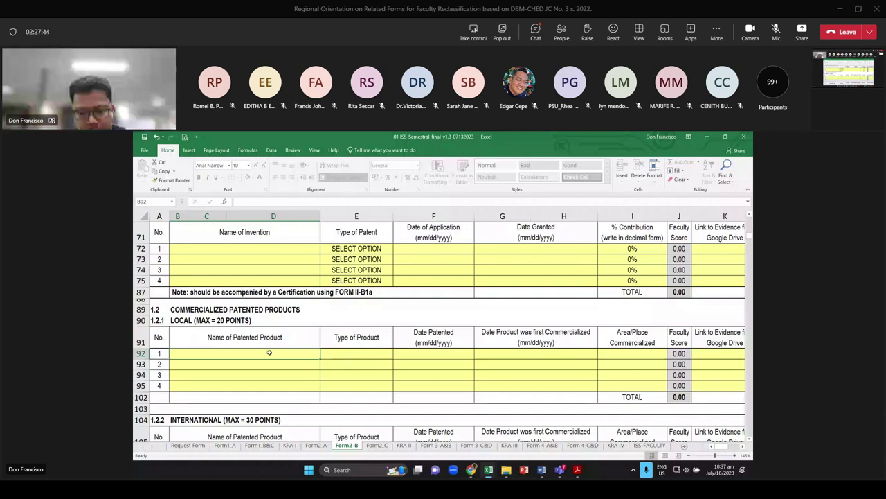
{"action": "type", "text": "SHRED"}
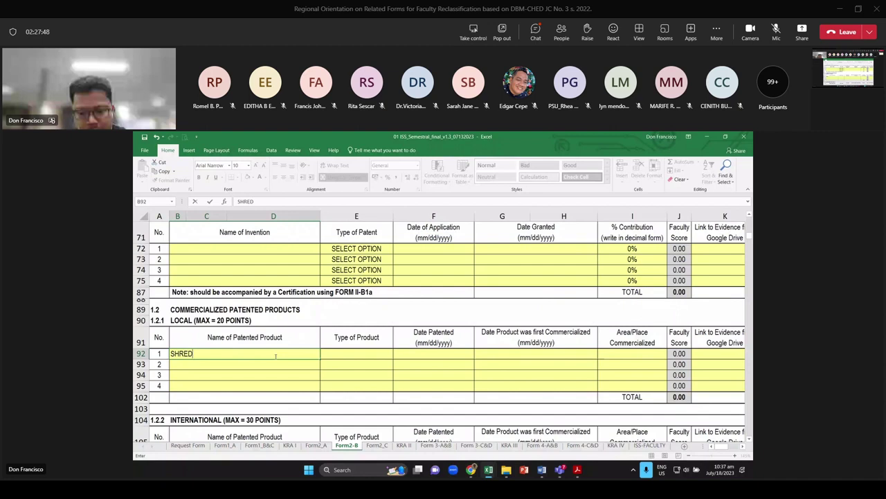
{"action": "key", "text": "BackSpace"}
{"action": "key", "text": "BackSpace"}
{"action": "key", "text": "BackSpace"}
{"action": "key", "text": "BackSpace"}
{"action": "key", "text": "BackSpace"}
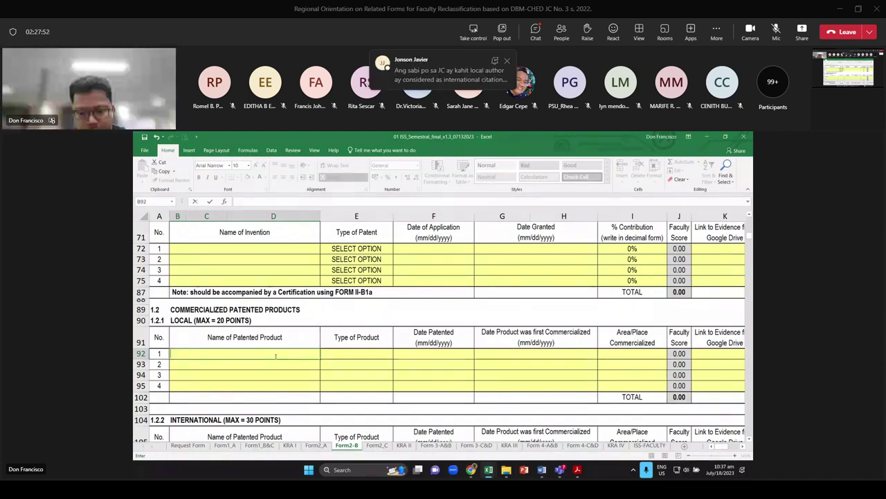
{"action": "type", "text": "MACHINE 1"}
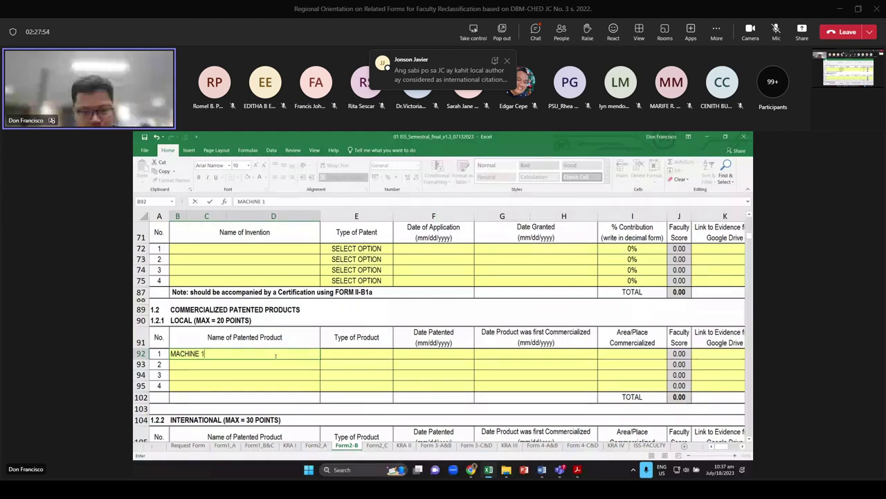
{"action": "key", "text": "Tab"}
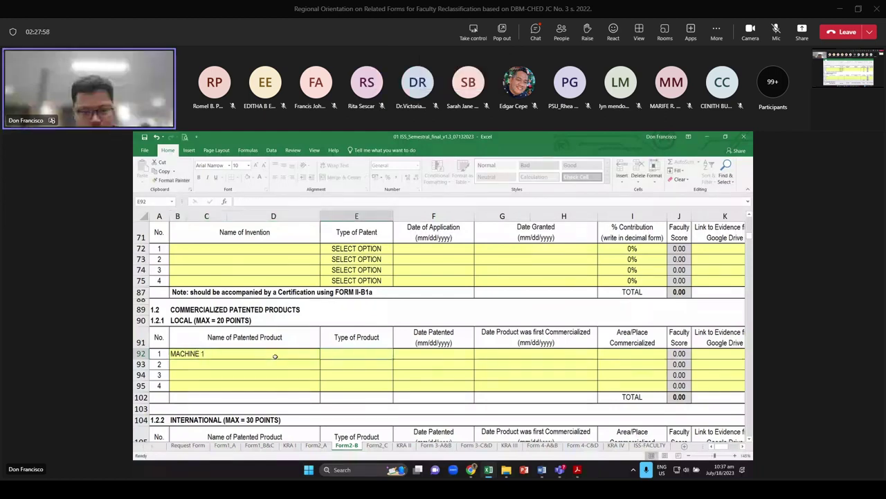
{"action": "type", "text": "I"}
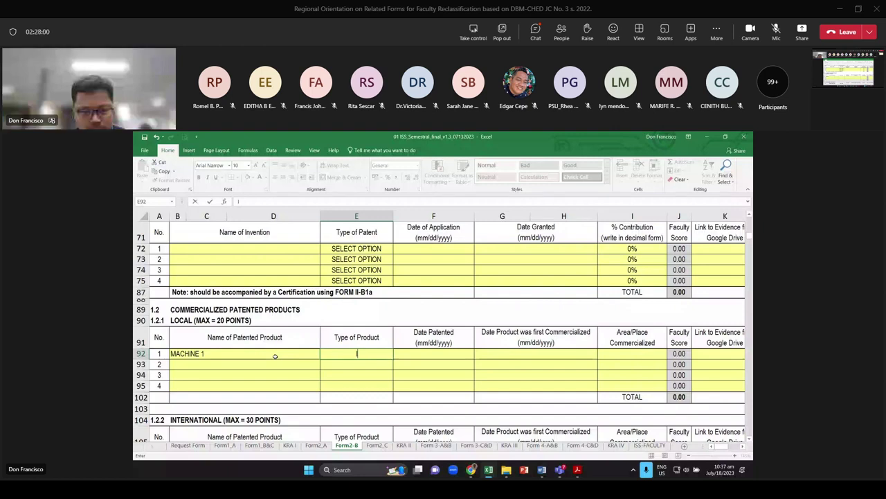
{"action": "type", "text": "P"}
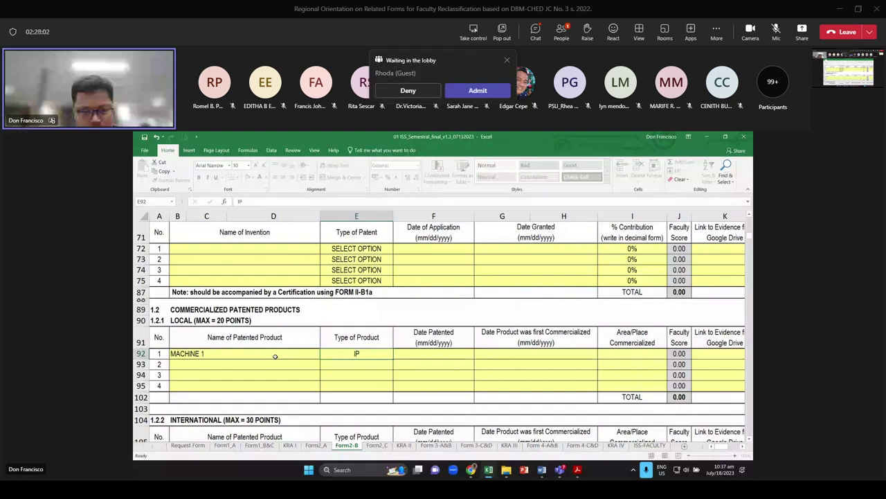
{"action": "key", "text": "Tab"}
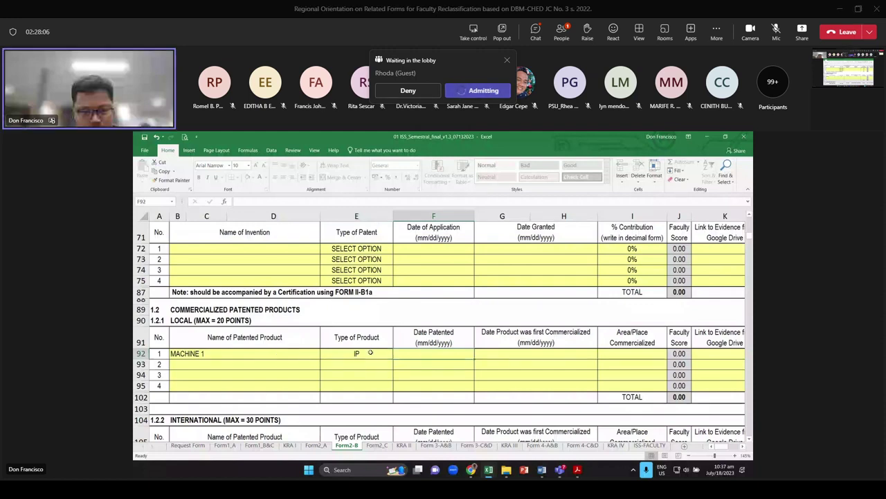
{"action": "left_click", "coordinate": [368, 353]}
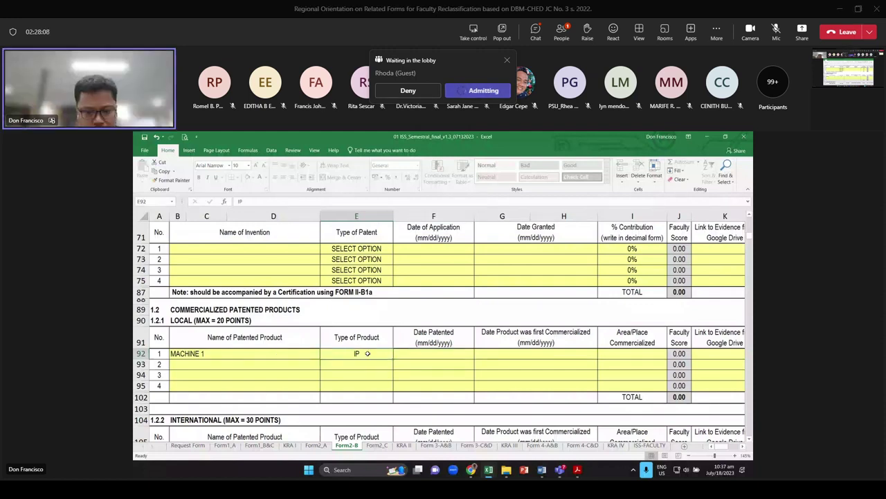
{"action": "type", "text": "MACIN"}
{"action": "key", "text": "BackSpace"}
{"action": "key", "text": "BackSpace"}
{"action": "type", "text": "HINE"}
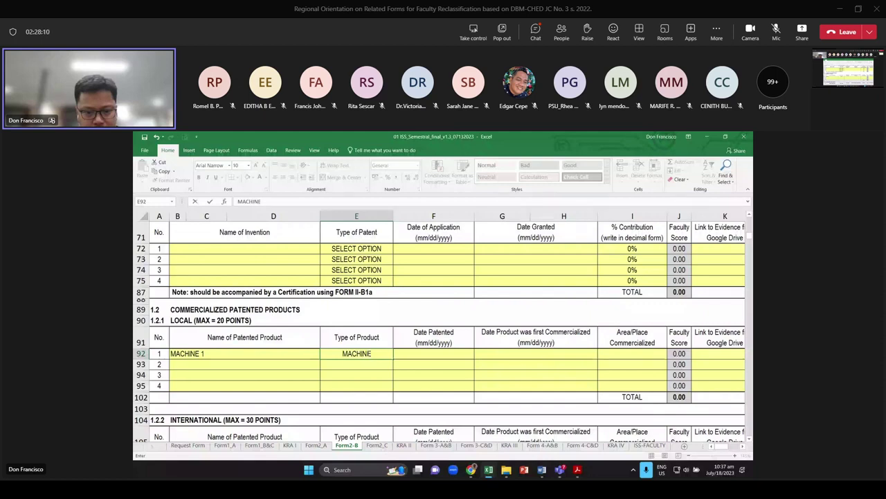
{"action": "key", "text": "Tab"}
Record patent date 12/12/2020, commercialization 01/15/2022, and place PUERTO PRINCESA
{"action": "type", "text": "12"}
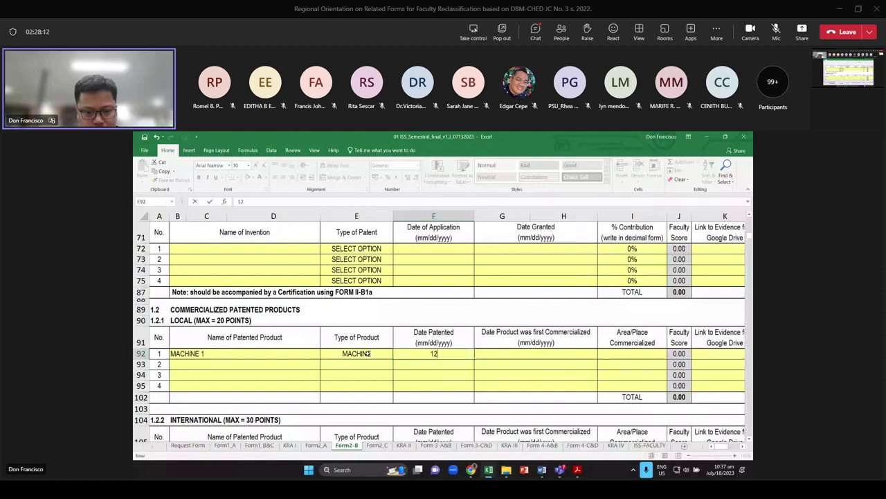
{"action": "type", "text": "/1"}
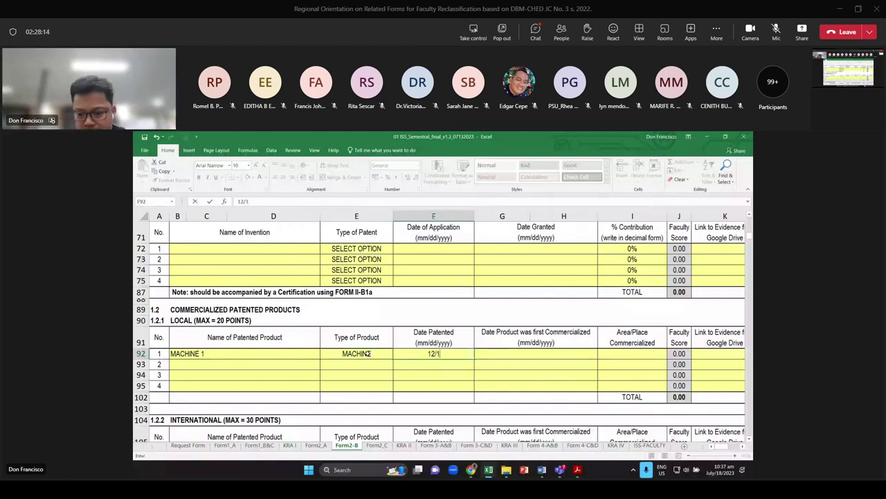
{"action": "type", "text": "2/2020"}
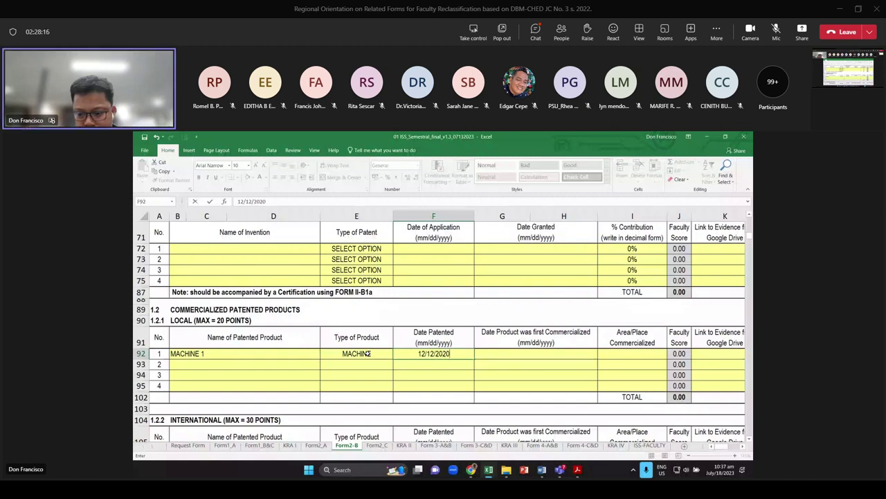
{"action": "key", "text": "Tab"}
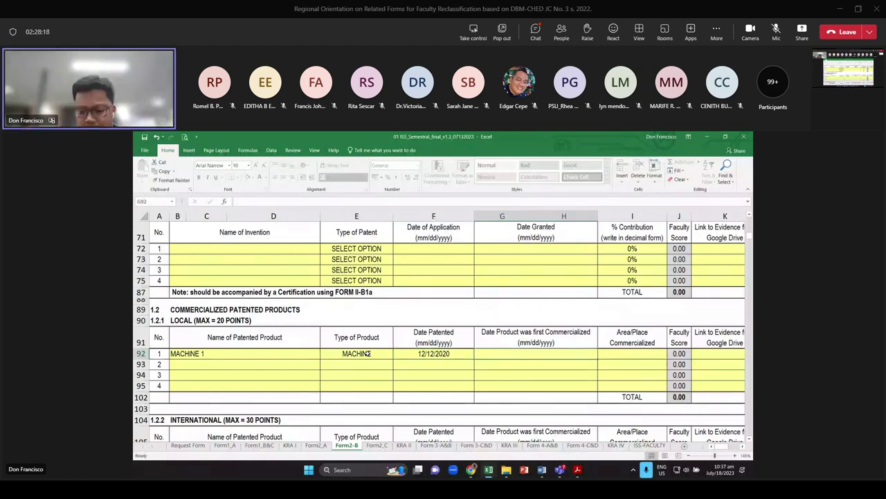
{"action": "type", "text": "1/1"}
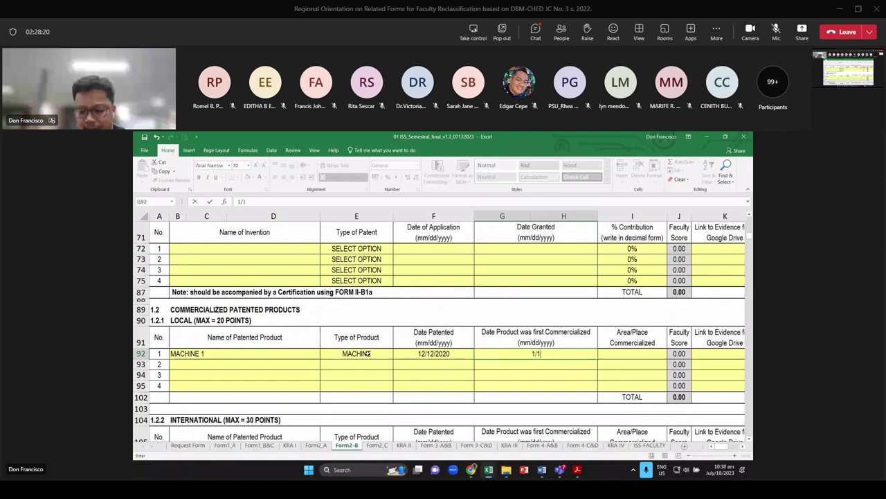
{"action": "type", "text": "5/2022"}
{"action": "key", "text": "Tab"}
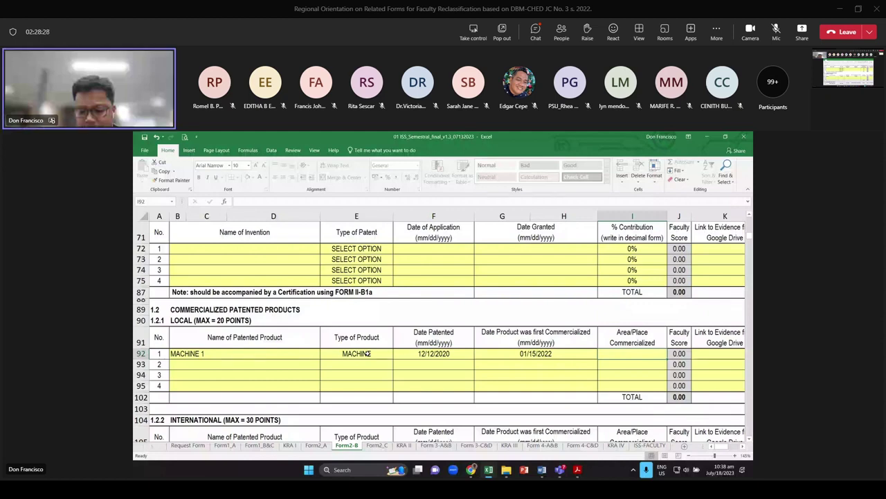
{"action": "type", "text": "P"}
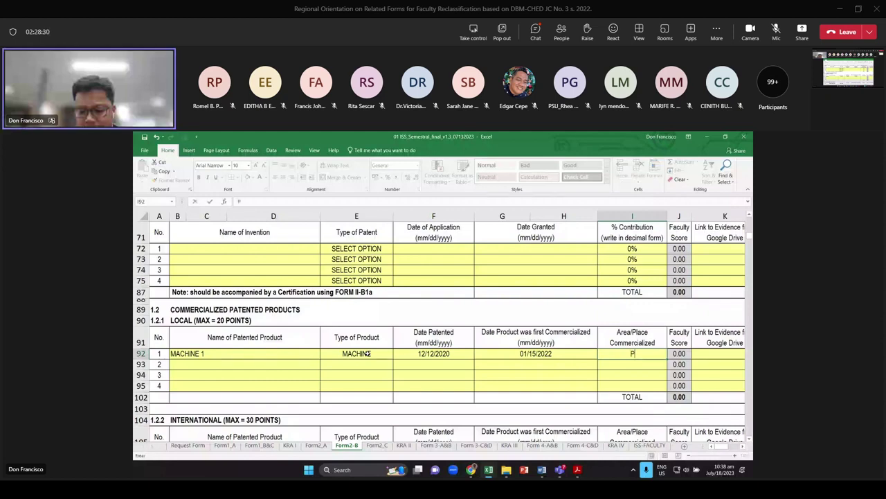
{"action": "type", "text": "UERTO PR"}
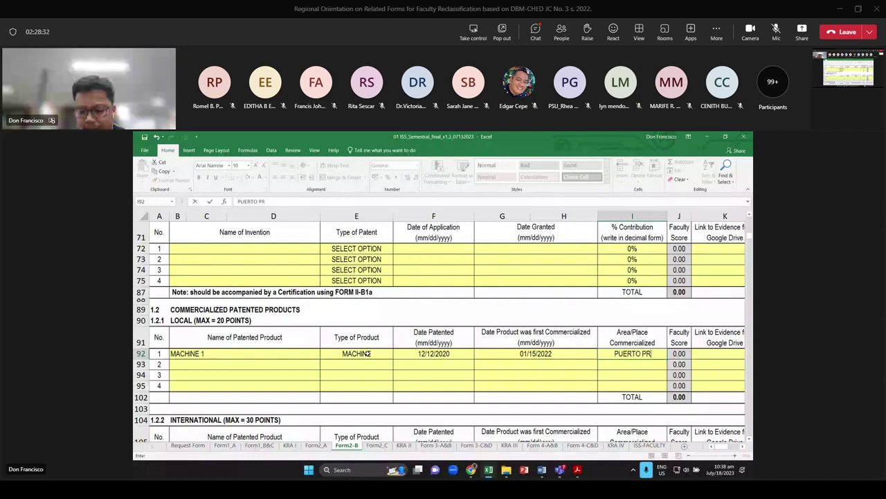
{"action": "type", "text": "INCESA"}
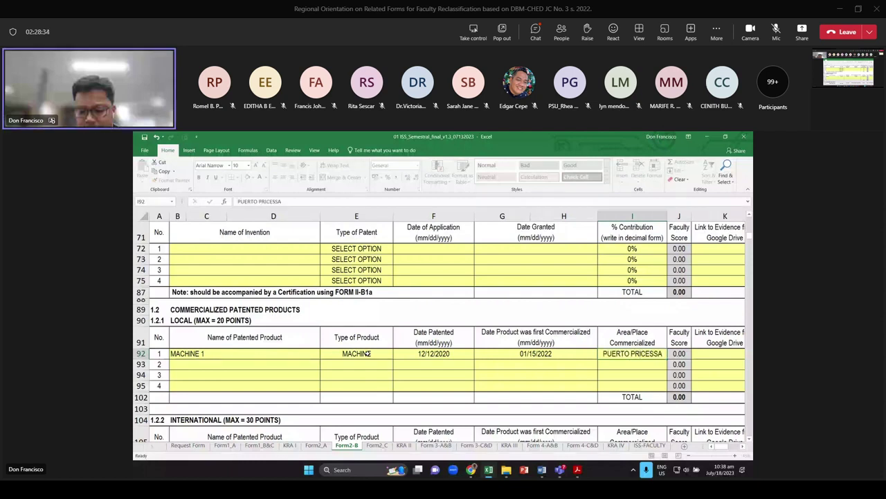
{"action": "key", "text": "Return"}
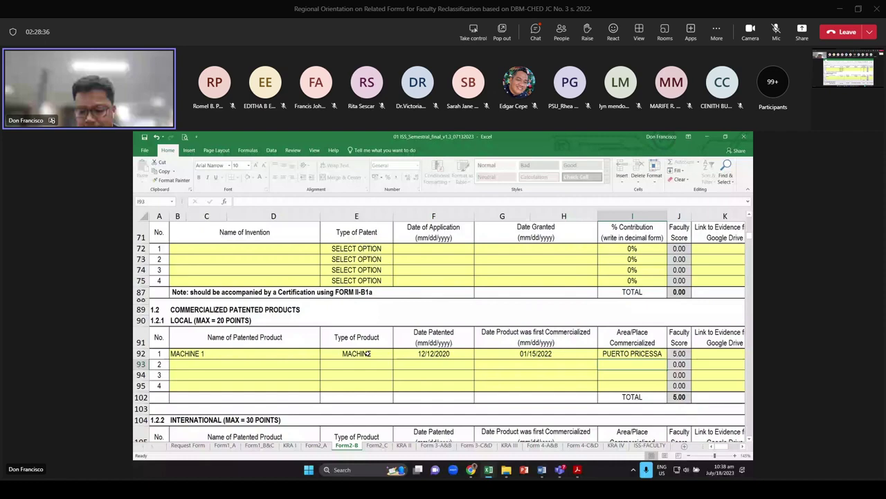
Review the local products total, international products and software product sections of Form2-B
{"action": "key", "text": "Down"}
{"action": "key", "text": "Down"}
{"action": "key", "text": "Down"}
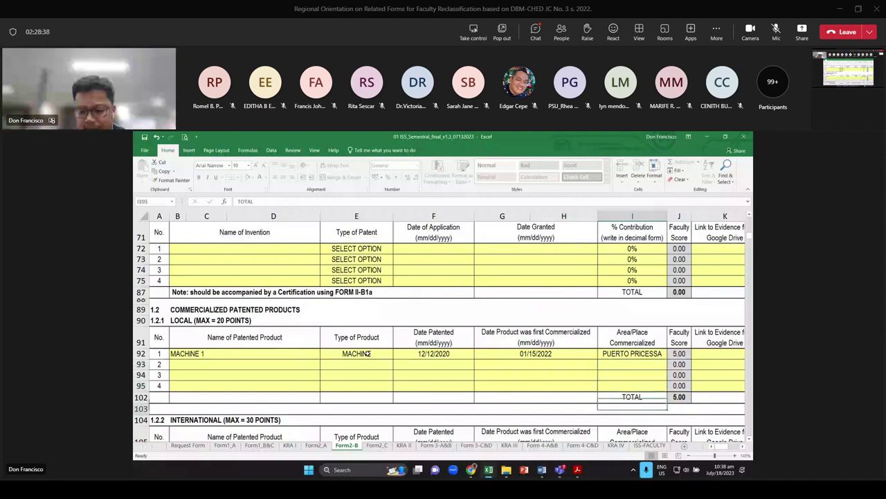
{"action": "key", "text": "Down"}
{"action": "key", "text": "Down"}
{"action": "key", "text": "Down"}
{"action": "key", "text": "Down"}
{"action": "key", "text": "Down"}
{"action": "key", "text": "Down"}
{"action": "key", "text": "Down"}
{"action": "key", "text": "Down"}
{"action": "key", "text": "Down"}
{"action": "key", "text": "Down"}
{"action": "key", "text": "Down"}
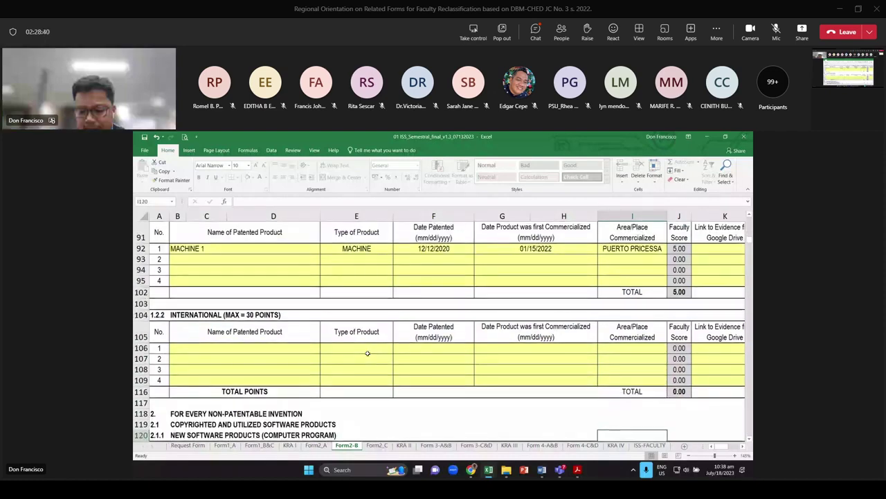
{"action": "scroll", "coordinate": [368, 353], "scroll_direction": "down", "scroll_amount": 1}
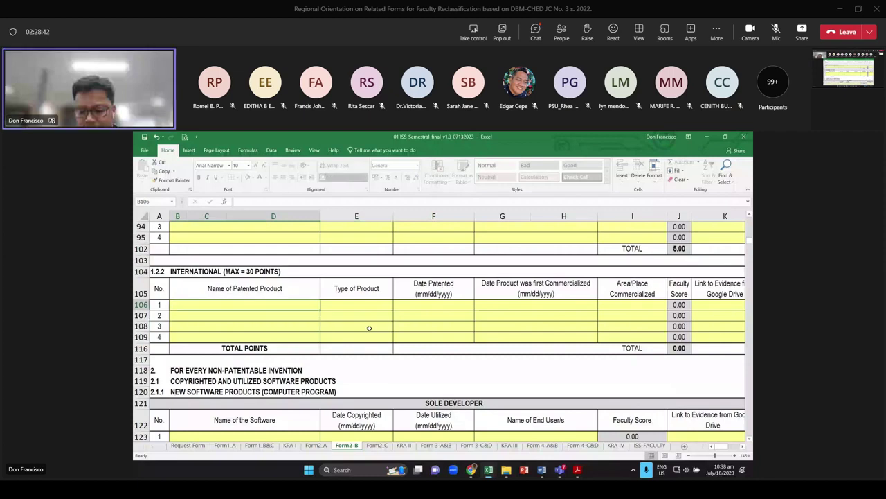
{"action": "scroll", "coordinate": [485, 312], "scroll_direction": "down", "scroll_amount": 1}
{"action": "left_click", "coordinate": [632, 285]}
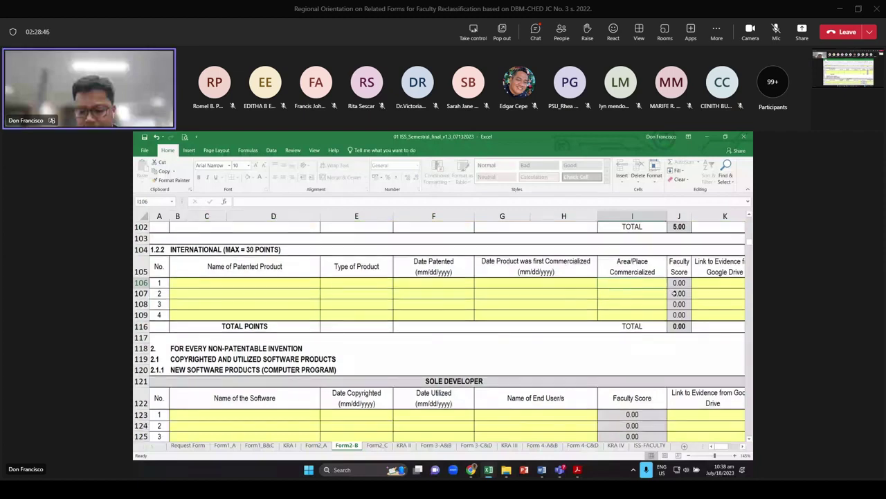
{"action": "scroll", "coordinate": [182, 251], "scroll_direction": "down", "scroll_amount": 3}
{"action": "left_click", "coordinate": [185, 255]}
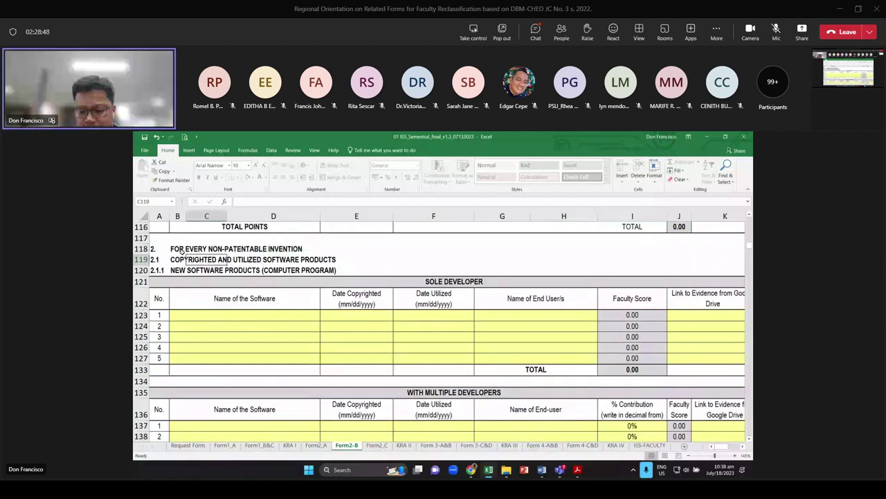
{"action": "left_click", "coordinate": [179, 250]}
{"action": "scroll", "coordinate": [243, 263], "scroll_direction": "down", "scroll_amount": 1}
{"action": "scroll", "coordinate": [233, 312], "scroll_direction": "up", "scroll_amount": 1}
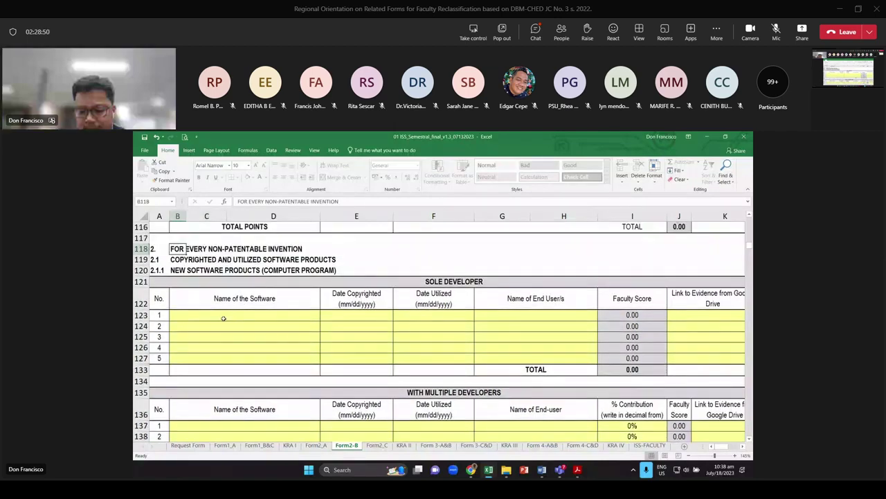
{"action": "key", "text": "Down"}
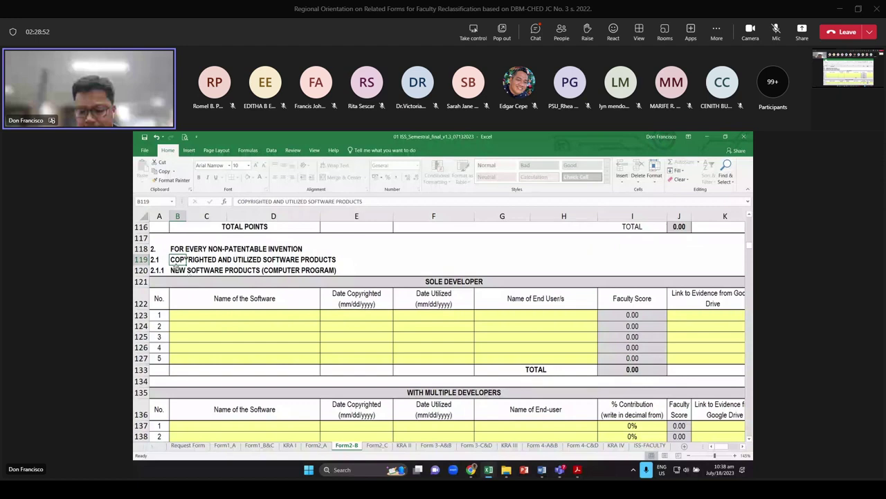
{"action": "left_click", "coordinate": [178, 268]}
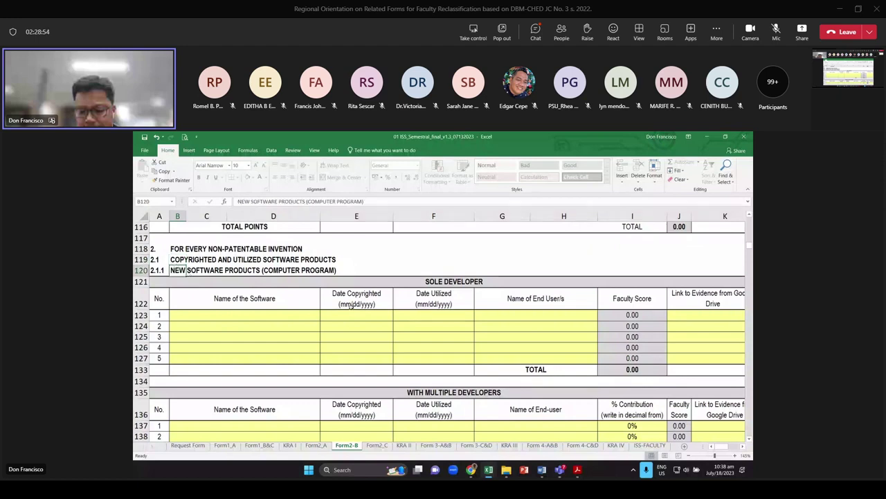
{"action": "left_click", "coordinate": [260, 317]}
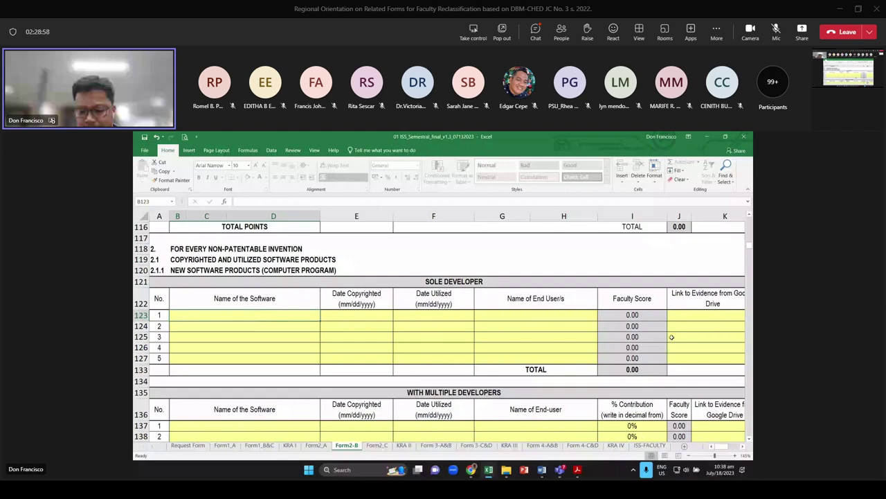
Scroll down through the plant variety section, then go to the KRA II summary sheet
{"action": "scroll", "coordinate": [671, 336], "scroll_direction": "down", "scroll_amount": 2}
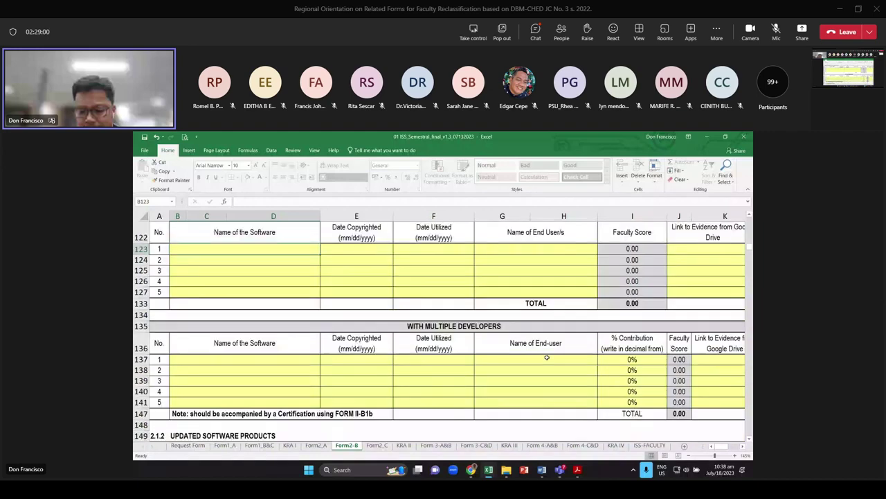
{"action": "scroll", "coordinate": [546, 357], "scroll_direction": "down", "scroll_amount": 3}
{"action": "scroll", "coordinate": [265, 362], "scroll_direction": "down", "scroll_amount": 1}
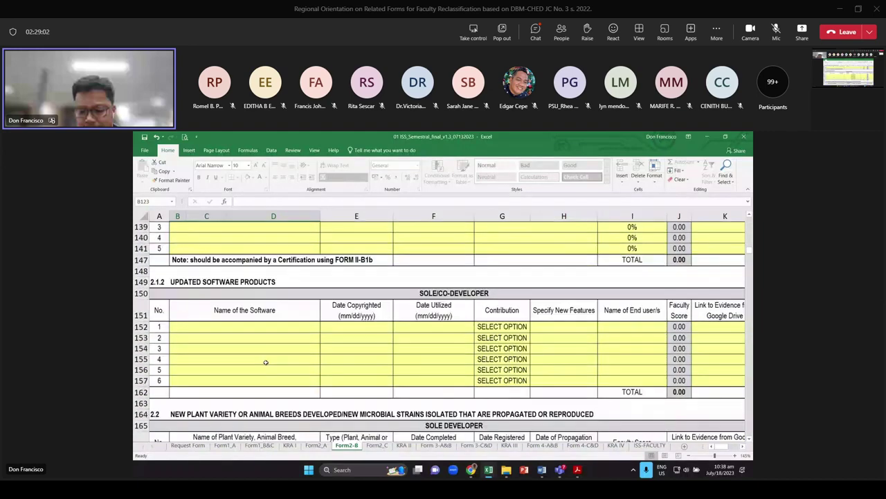
{"action": "scroll", "coordinate": [265, 362], "scroll_direction": "down", "scroll_amount": 2}
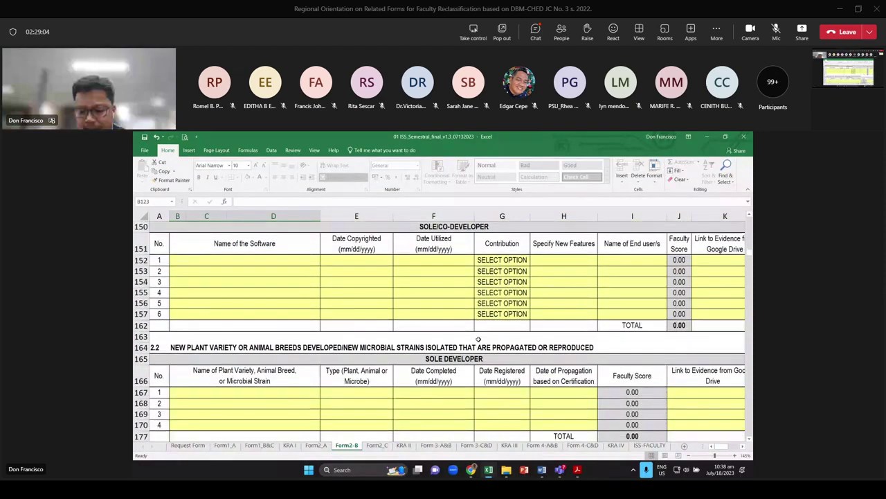
{"action": "scroll", "coordinate": [478, 340], "scroll_direction": "down", "scroll_amount": 1}
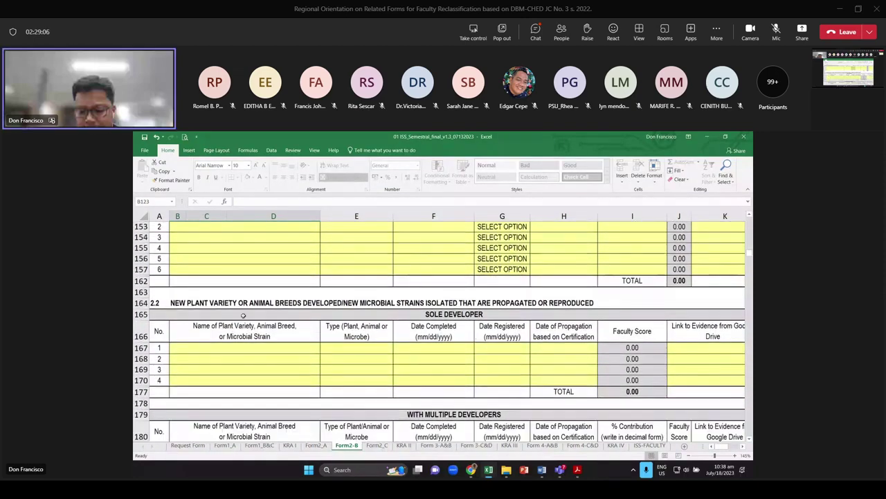
{"action": "left_click", "coordinate": [201, 303]}
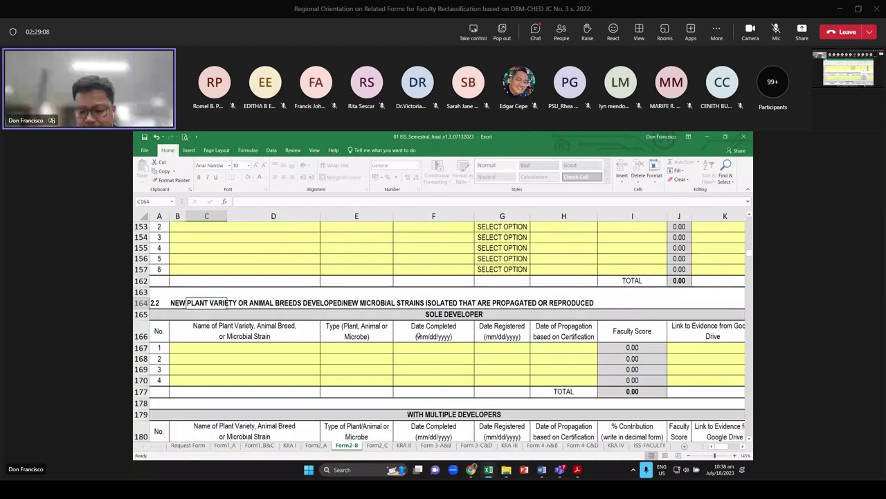
{"action": "scroll", "coordinate": [438, 340], "scroll_direction": "down", "scroll_amount": 1}
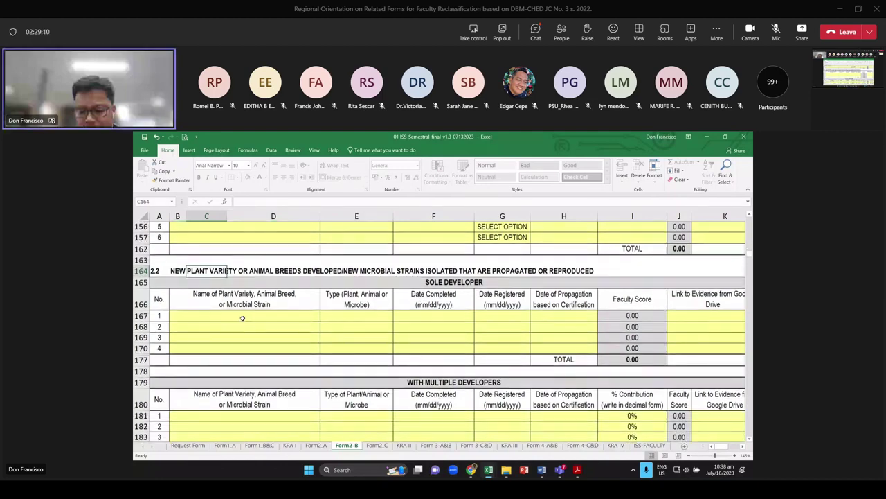
{"action": "scroll", "coordinate": [243, 318], "scroll_direction": "down", "scroll_amount": 5}
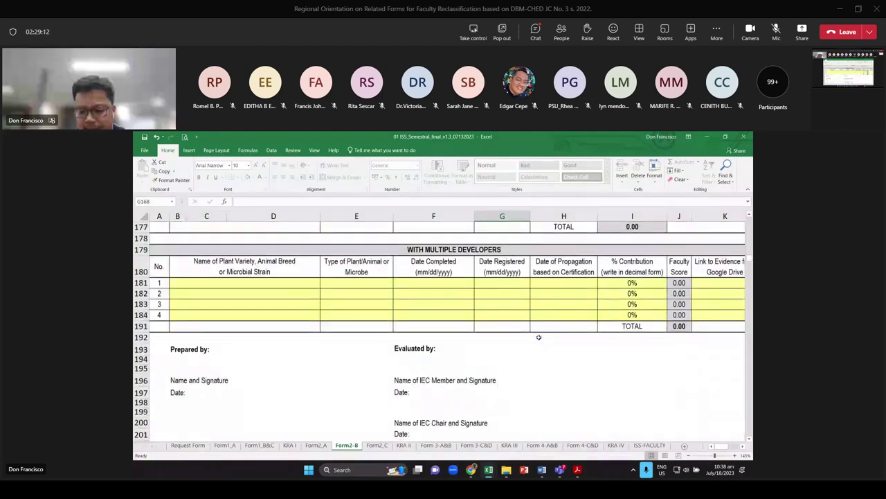
{"action": "left_click", "coordinate": [404, 445]}
Check the Criterion B inventions allowable points total on the KRA II sheet
{"action": "scroll", "coordinate": [368, 392], "scroll_direction": "up", "scroll_amount": 2}
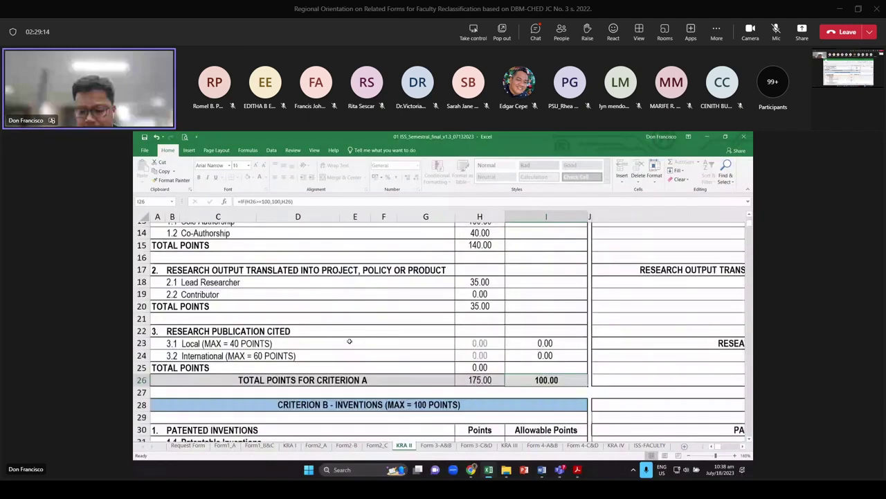
{"action": "scroll", "coordinate": [511, 354], "scroll_direction": "down", "scroll_amount": 4}
{"action": "scroll", "coordinate": [516, 349], "scroll_direction": "down", "scroll_amount": 3}
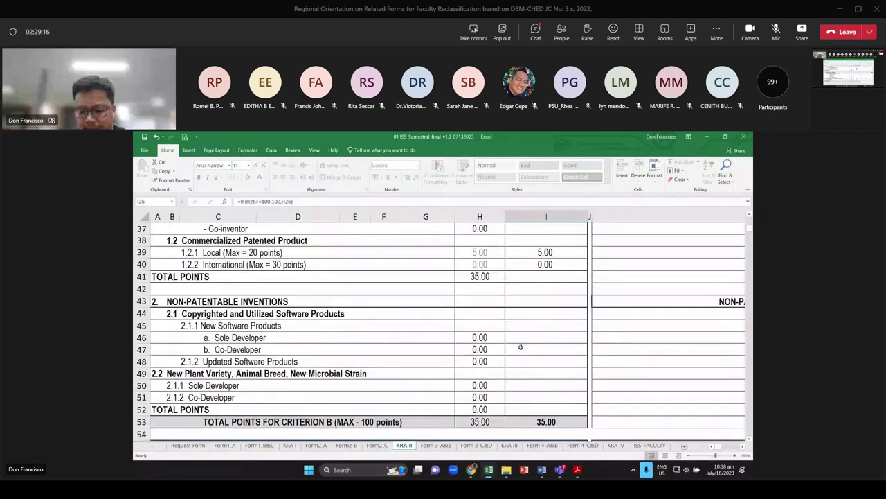
{"action": "scroll", "coordinate": [521, 346], "scroll_direction": "up", "scroll_amount": 5}
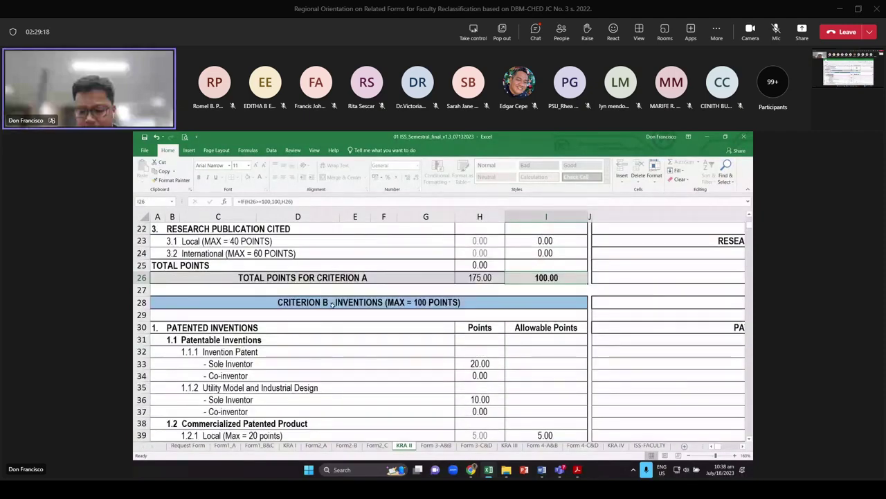
{"action": "left_click", "coordinate": [421, 307]}
{"action": "scroll", "coordinate": [443, 315], "scroll_direction": "down", "scroll_amount": 5}
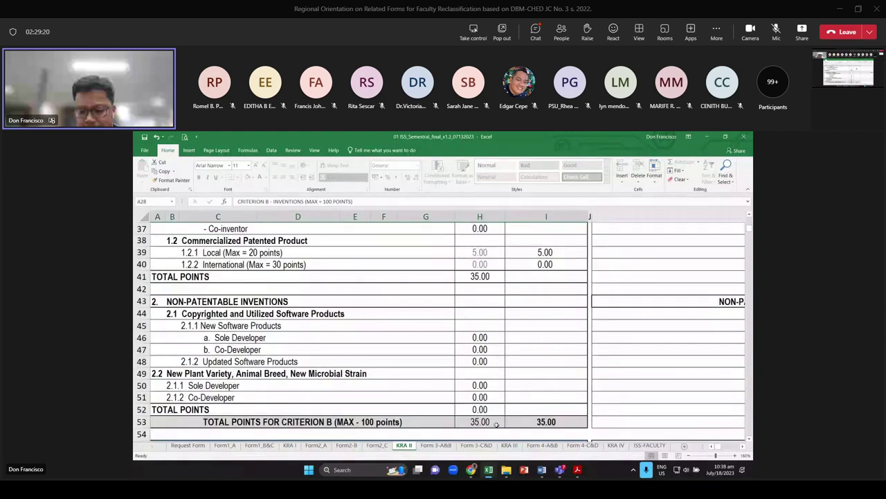
{"action": "left_click", "coordinate": [546, 423]}
{"action": "scroll", "coordinate": [548, 416], "scroll_direction": "up", "scroll_amount": 3}
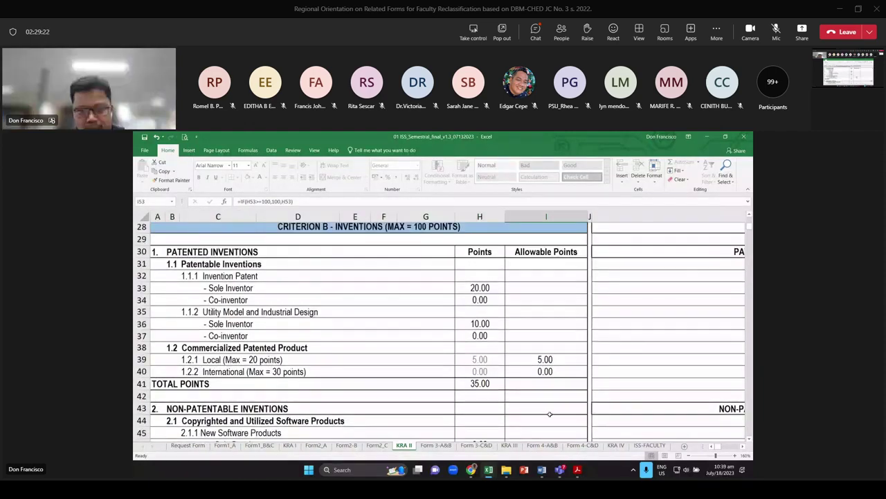
{"action": "scroll", "coordinate": [537, 391], "scroll_direction": "up", "scroll_amount": 9}
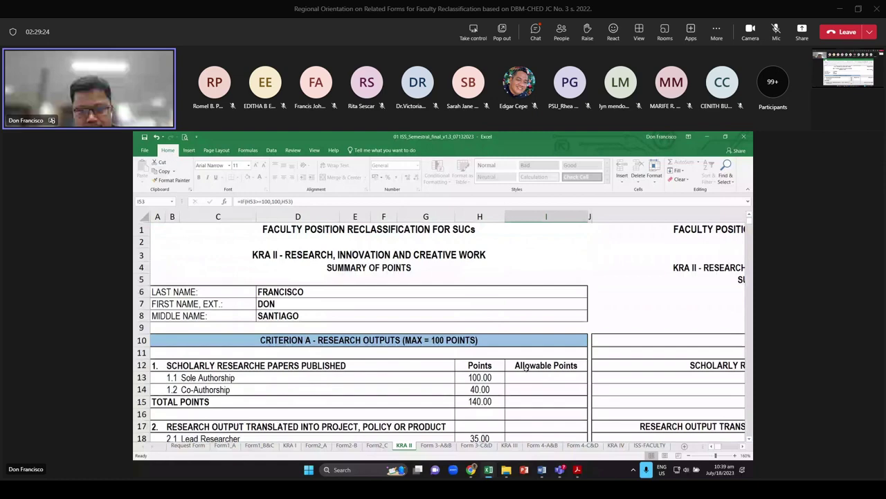
{"action": "scroll", "coordinate": [526, 368], "scroll_direction": "down", "scroll_amount": 3}
{"action": "scroll", "coordinate": [485, 275], "scroll_direction": "up", "scroll_amount": 1}
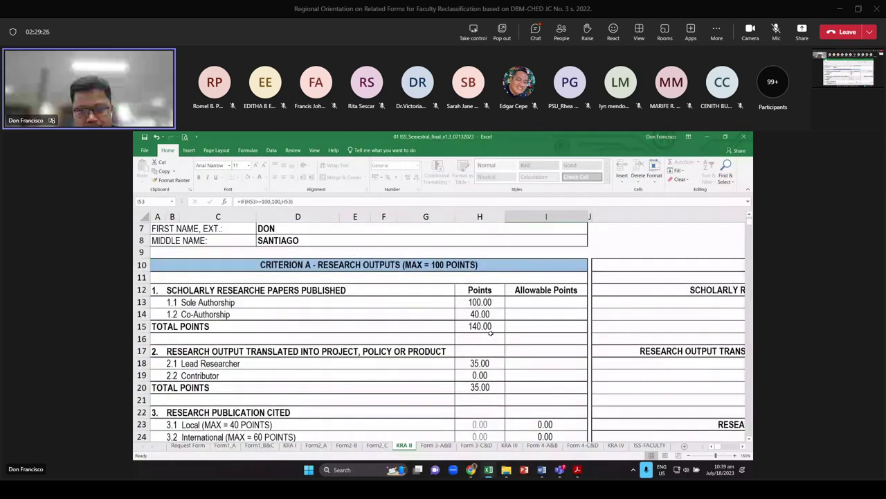
Inspect the formulas behind the scholarly papers, sole inventor and exhibitions points
{"action": "left_click", "coordinate": [482, 322]}
{"action": "scroll", "coordinate": [483, 322], "scroll_direction": "down", "scroll_amount": 1}
{"action": "scroll", "coordinate": [482, 322], "scroll_direction": "down", "scroll_amount": 5}
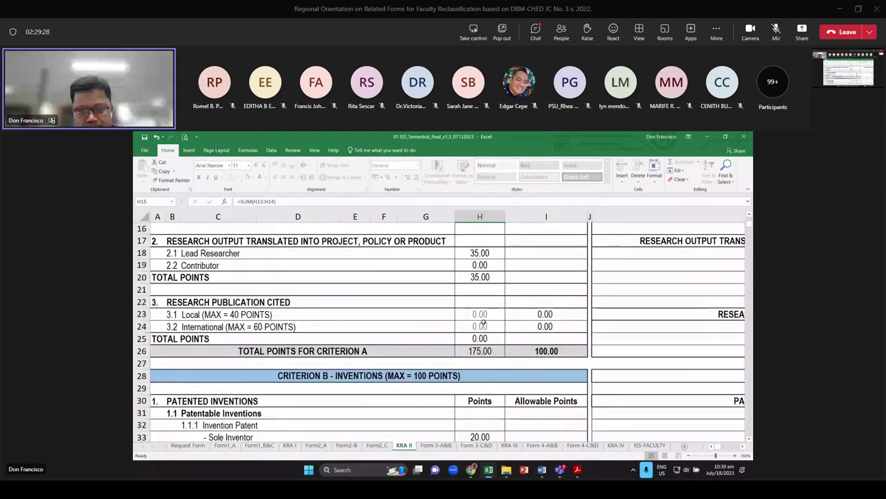
{"action": "left_click", "coordinate": [483, 364]}
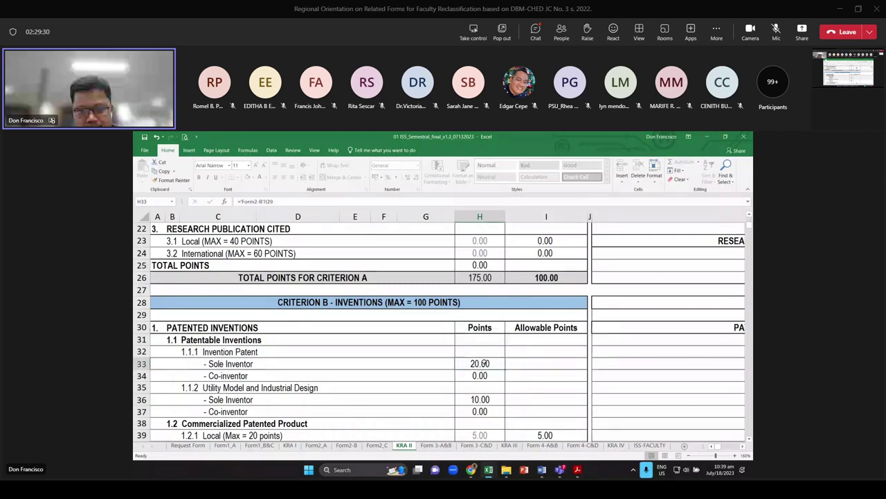
{"action": "scroll", "coordinate": [484, 360], "scroll_direction": "down", "scroll_amount": 3}
{"action": "scroll", "coordinate": [485, 358], "scroll_direction": "down", "scroll_amount": 5}
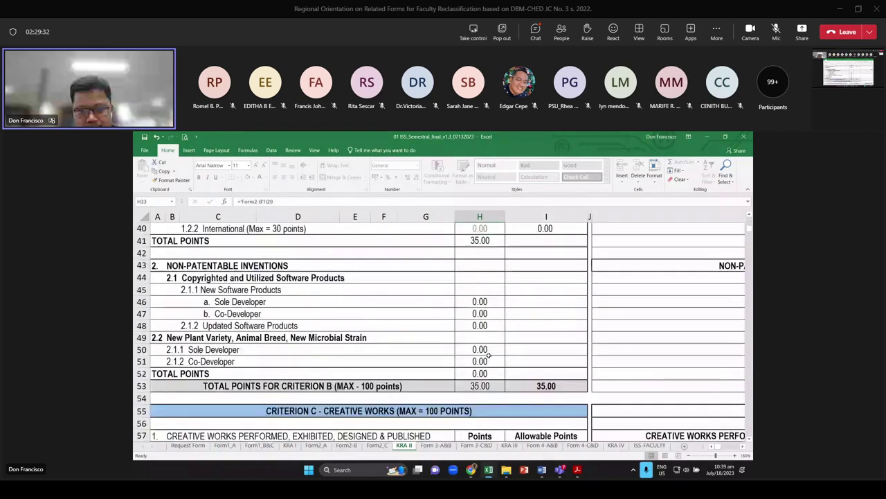
{"action": "scroll", "coordinate": [505, 353], "scroll_direction": "down", "scroll_amount": 1}
{"action": "left_click", "coordinate": [482, 350]}
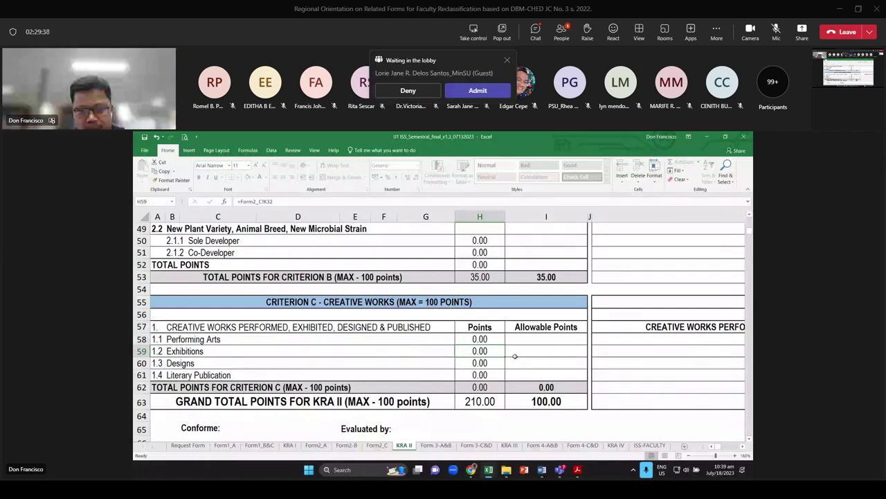
{"action": "scroll", "coordinate": [515, 356], "scroll_direction": "up", "scroll_amount": 9}
{"action": "scroll", "coordinate": [488, 352], "scroll_direction": "up", "scroll_amount": 5}
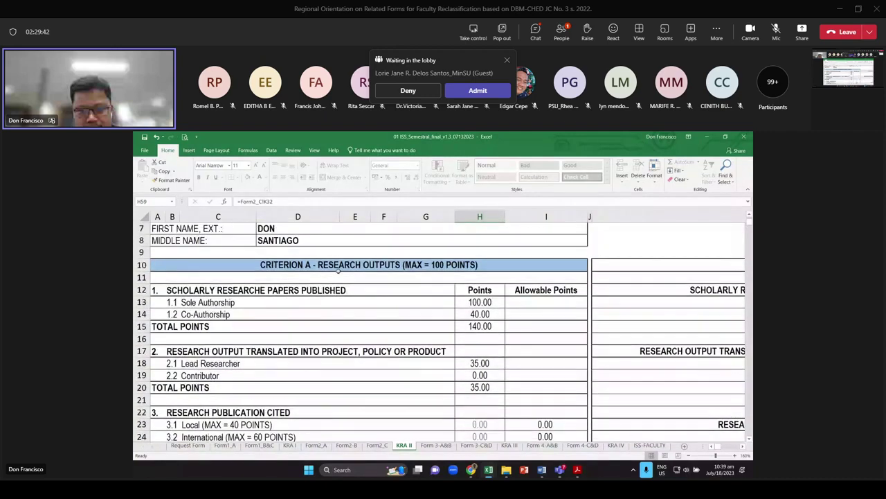
Review the Criteria A, B and C headings and the 100.00 grand total, then open Form2_C
{"action": "left_click", "coordinate": [364, 267]}
{"action": "scroll", "coordinate": [367, 271], "scroll_direction": "down", "scroll_amount": 4}
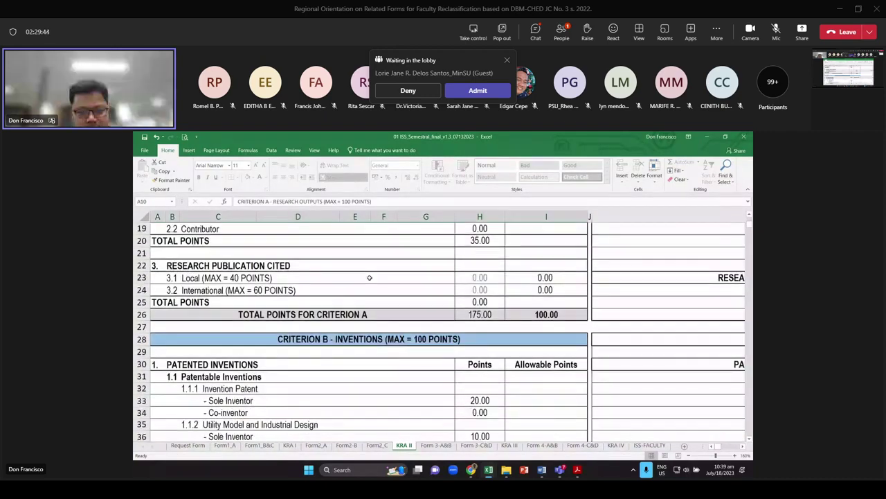
{"action": "left_click", "coordinate": [369, 338]}
{"action": "scroll", "coordinate": [367, 284], "scroll_direction": "down", "scroll_amount": 11}
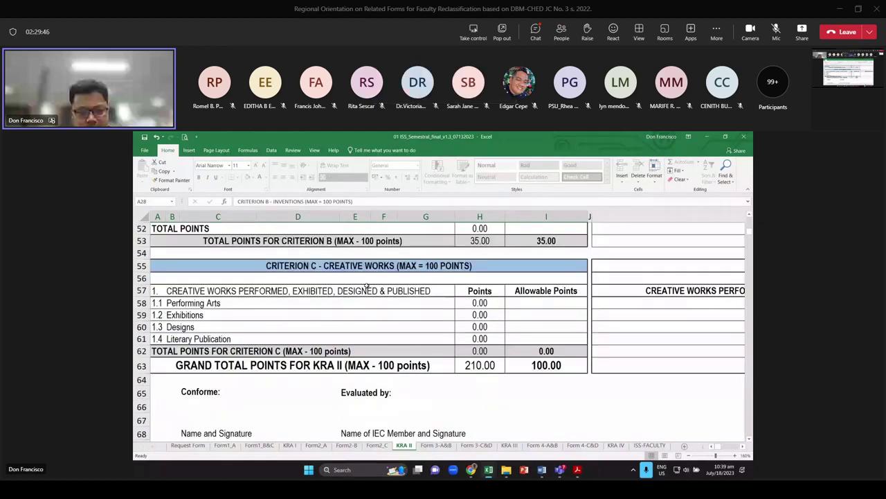
{"action": "left_click", "coordinate": [369, 268]}
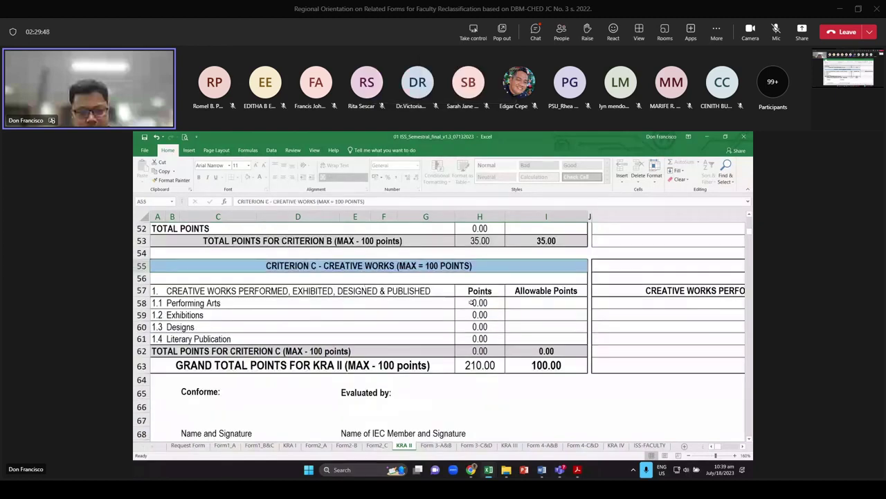
{"action": "left_click", "coordinate": [552, 367]}
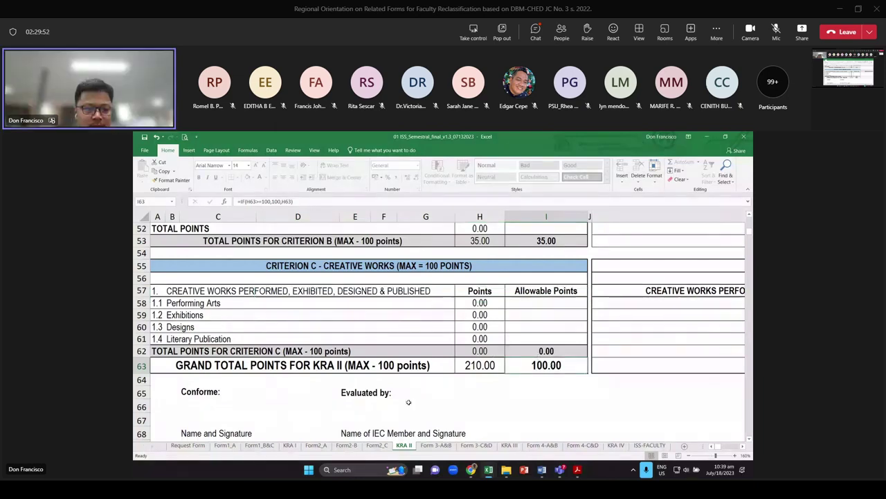
{"action": "left_click", "coordinate": [378, 444]}
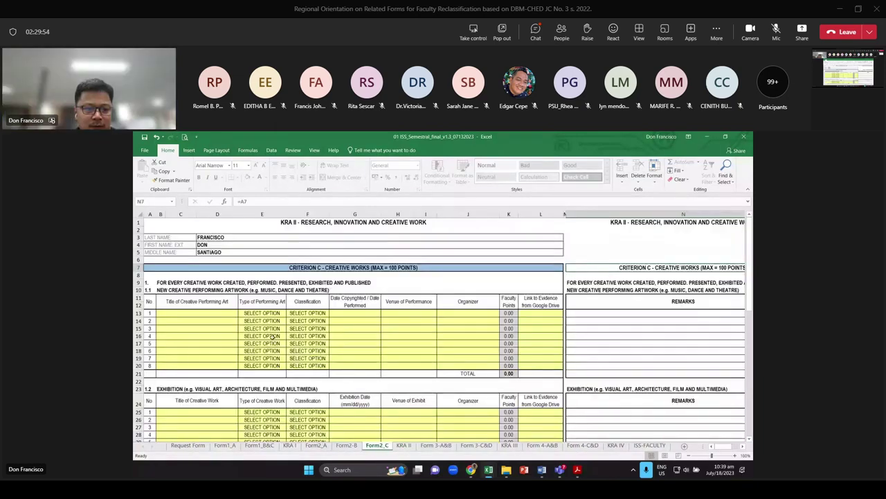
Enter the title SONG NO. 2 in cell B13
{"action": "scroll", "coordinate": [214, 321], "scroll_direction": "up", "scroll_amount": 3}
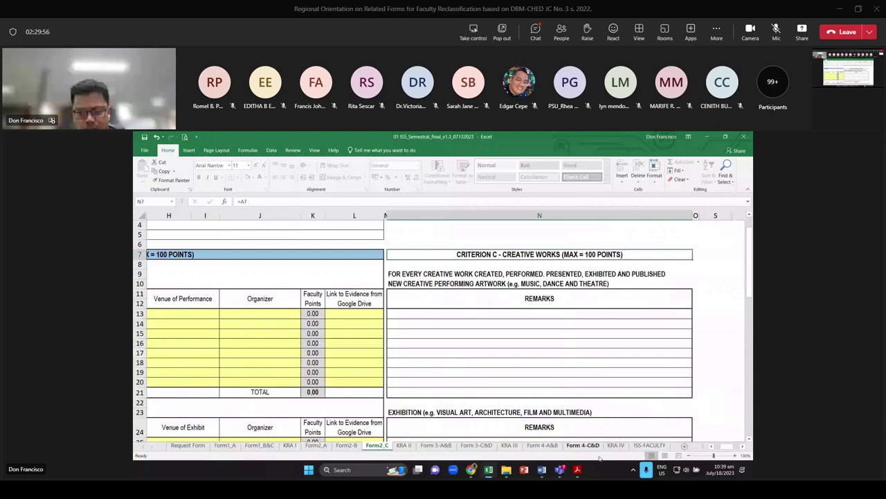
{"action": "left_click_drag", "start_coordinate": [712, 447], "coordinate": [700, 446]}
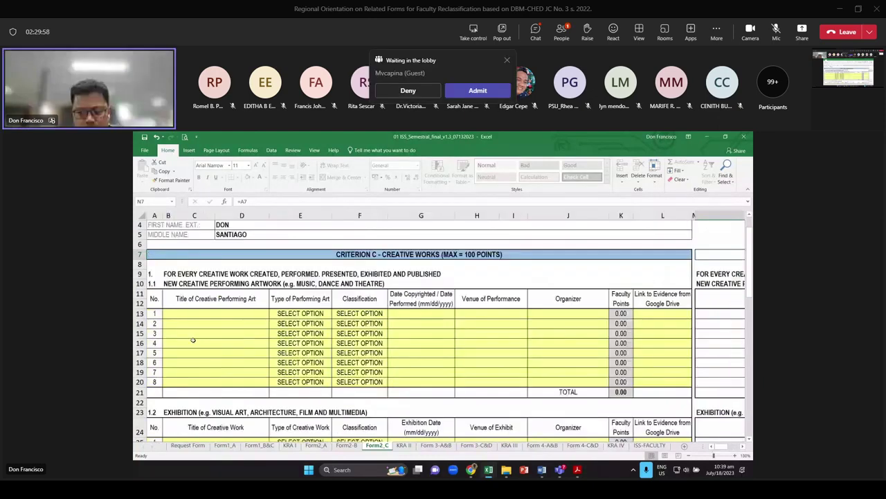
{"action": "left_click", "coordinate": [208, 314]}
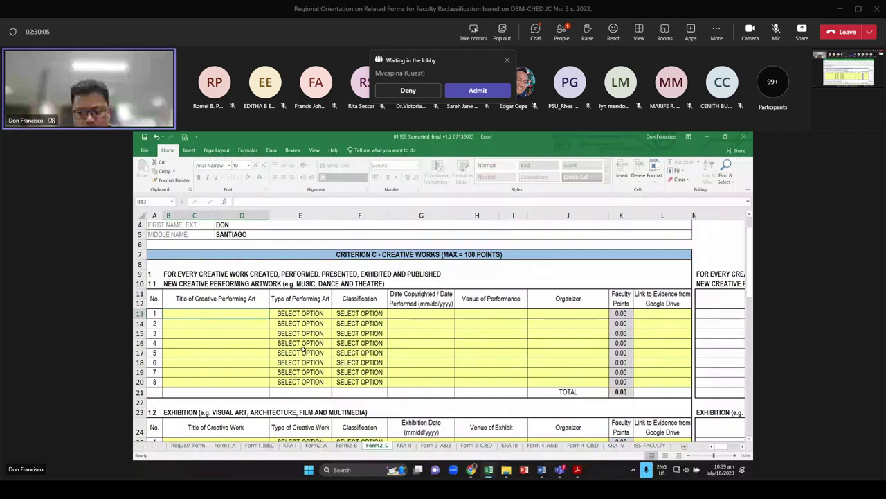
{"action": "type", "text": "SONG NO. 2"}
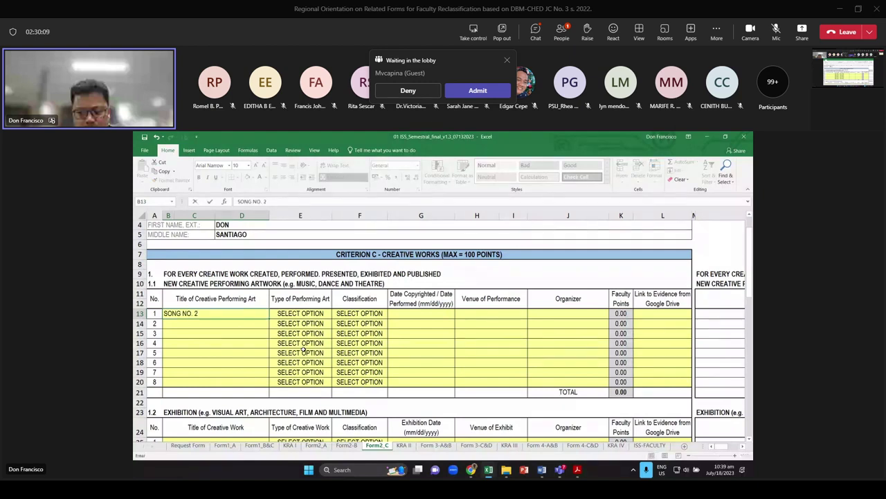
{"action": "key", "text": "ctrl+Return"}
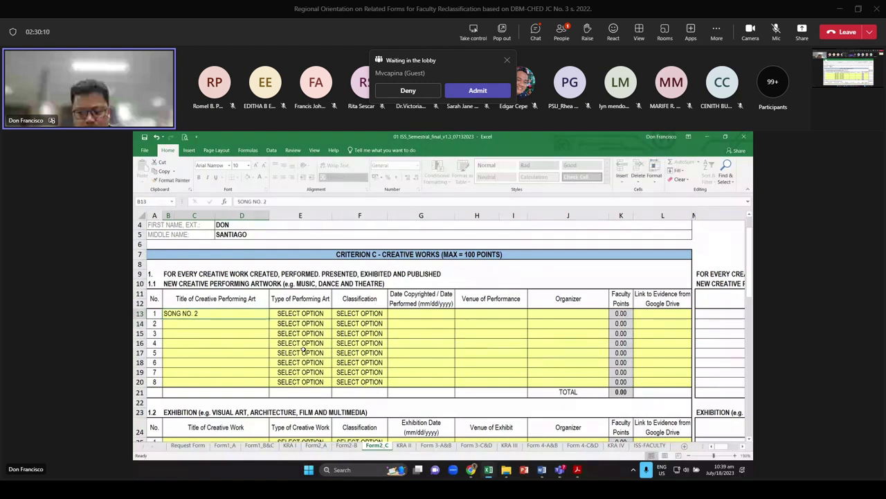
Set row 13's type to Song/Music and its classification to New Creation
{"action": "left_click", "coordinate": [327, 314]}
{"action": "left_click", "coordinate": [335, 316]}
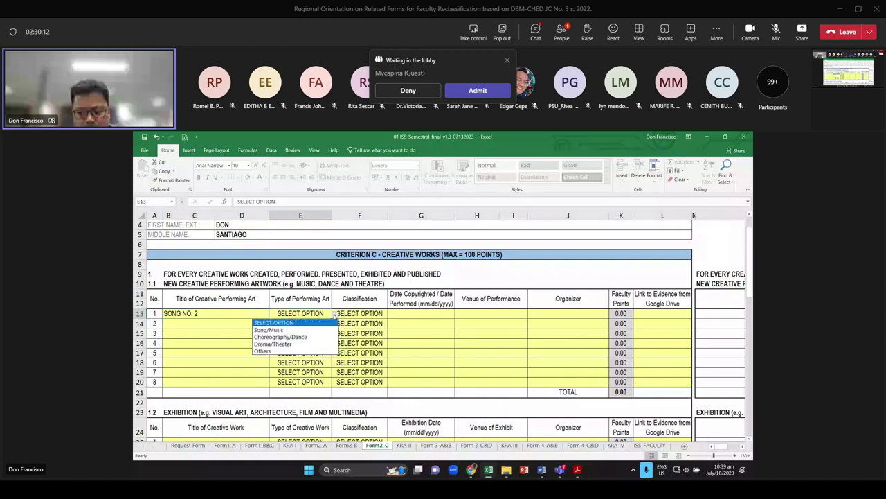
{"action": "key", "text": "Down"}
{"action": "key", "text": "Return"}
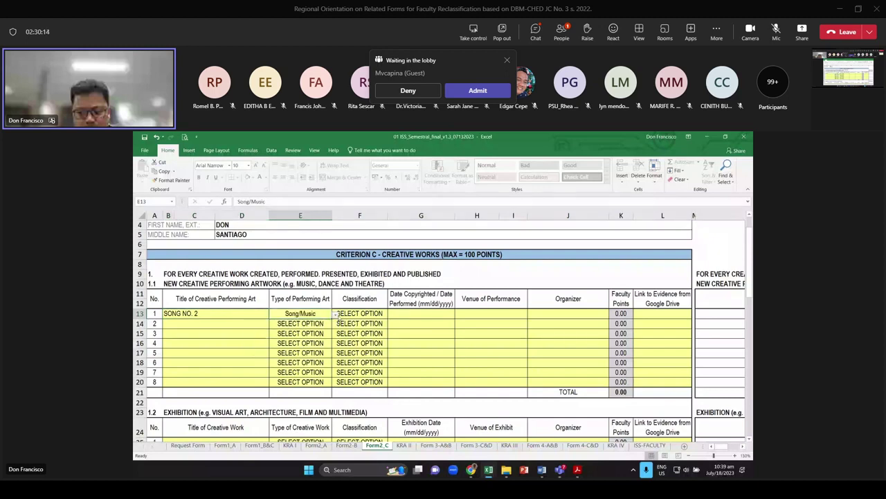
{"action": "left_click", "coordinate": [340, 315]}
{"action": "key", "text": "alt+Down"}
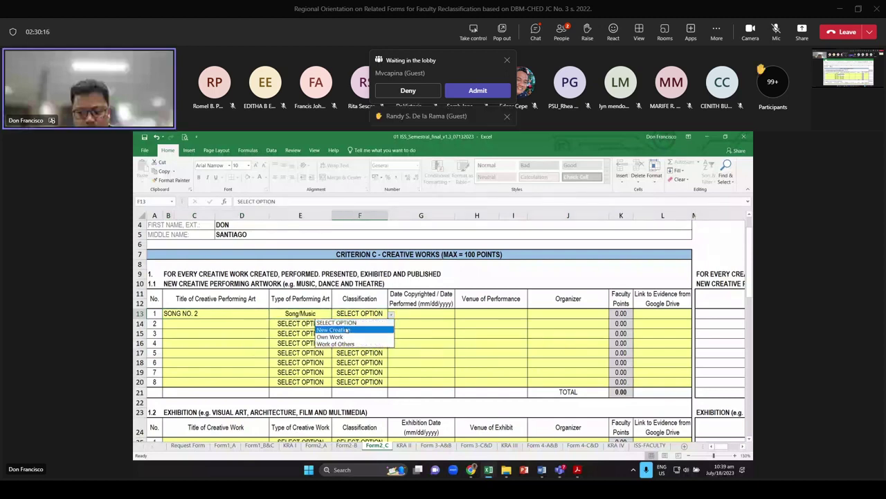
{"action": "left_click", "coordinate": [337, 330]}
{"action": "left_click", "coordinate": [411, 313]}
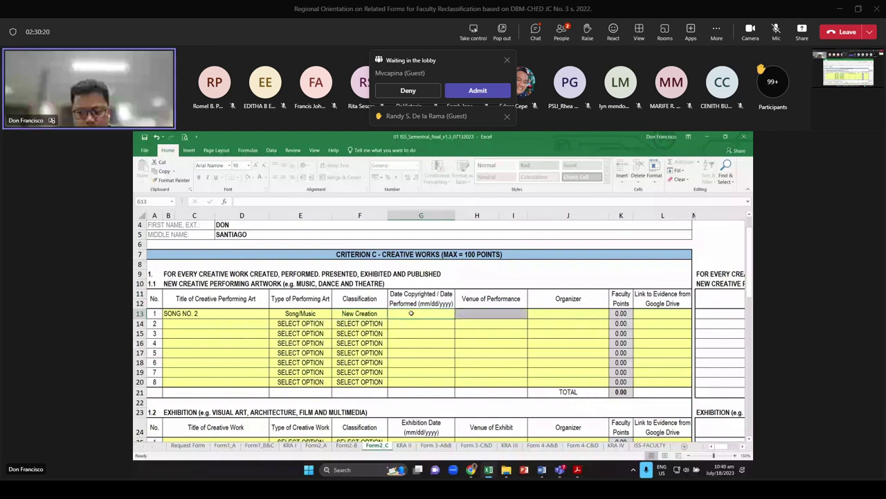
Enter 08/08/2021 as SONG NO. 2's copyright date in G13
{"action": "type", "text": "8"}
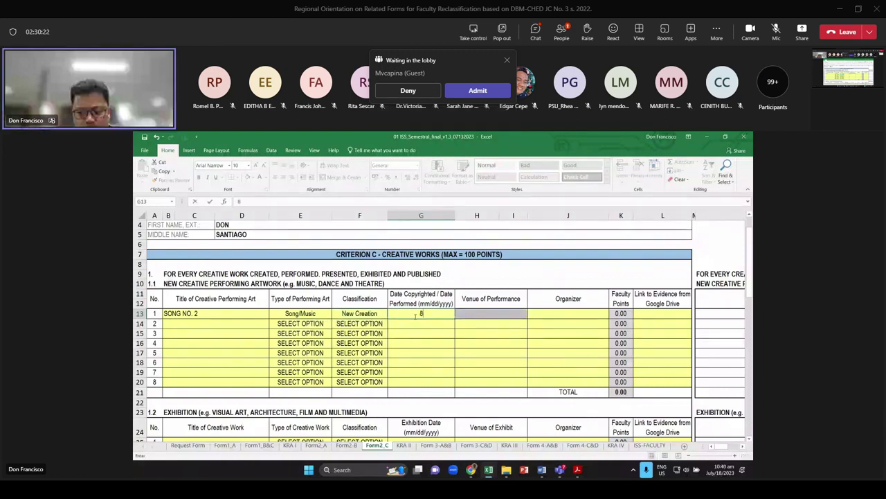
{"action": "type", "text": "/08/2021"}
{"action": "key", "text": "Return"}
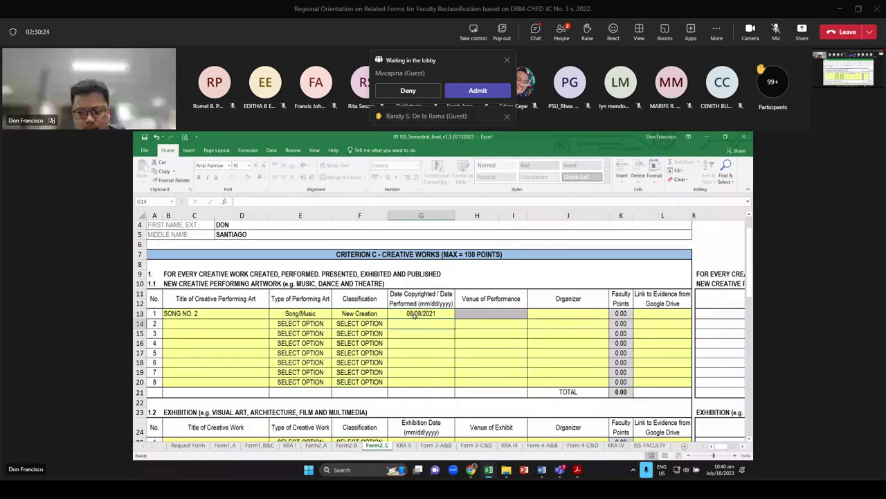
{"action": "key", "text": "Up"}
{"action": "key", "text": "Right"}
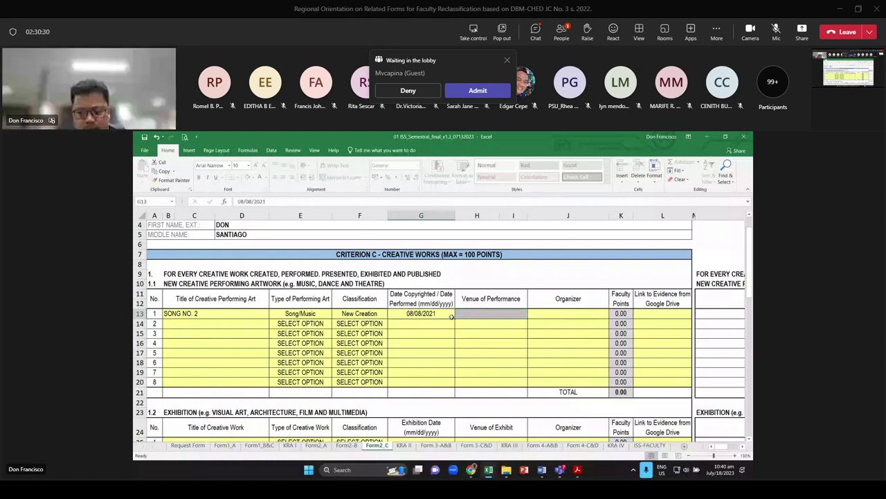
{"action": "key", "text": "Right"}
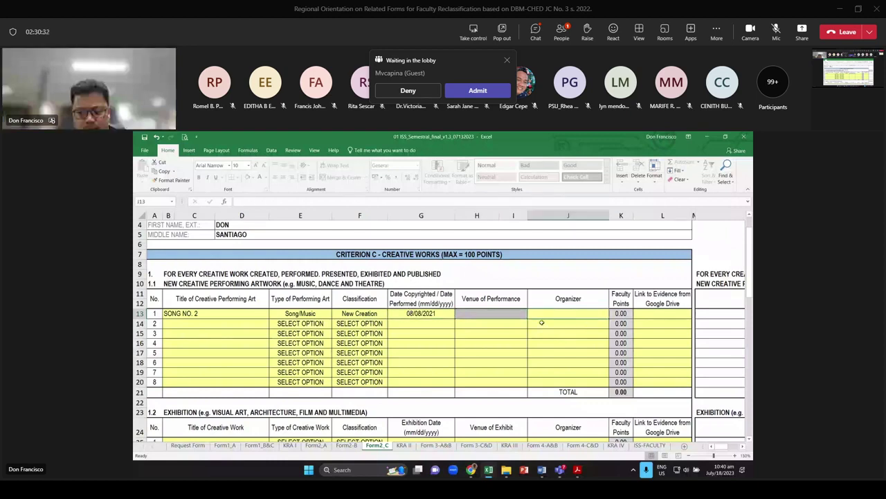
Review the Organizer and Title headings and row 13's New Creation classification
{"action": "left_click", "coordinate": [545, 301]}
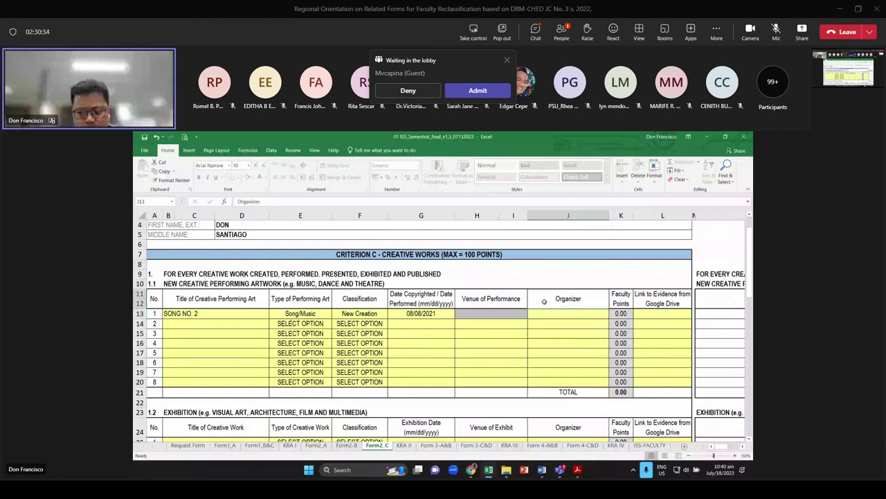
{"action": "left_click", "coordinate": [584, 313]}
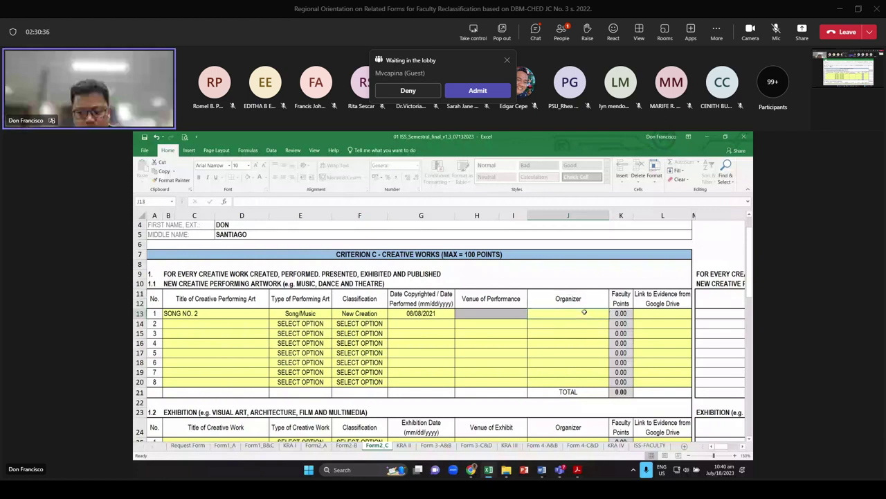
{"action": "key", "text": "Left"}
{"action": "key", "text": "Left"}
{"action": "key", "text": "Left"}
{"action": "key", "text": "Left"}
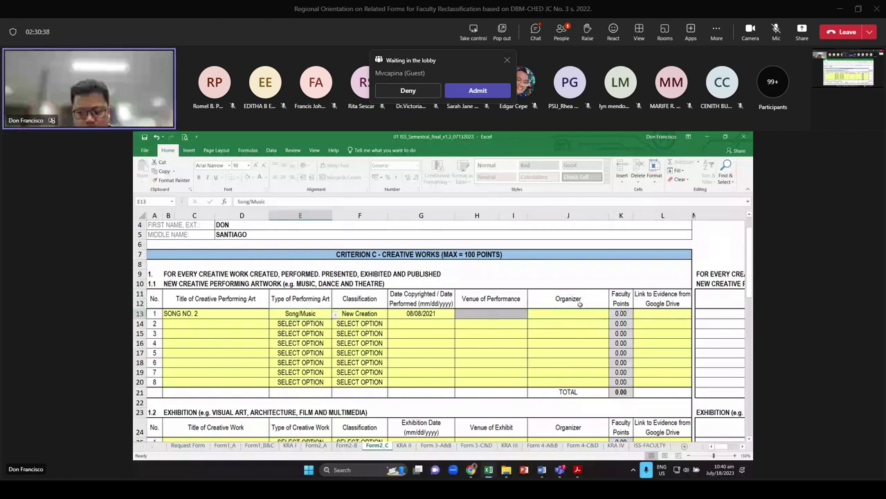
{"action": "key", "text": "Right"}
{"action": "key", "text": "Right"}
{"action": "key", "text": "Right"}
{"action": "key", "text": "Right"}
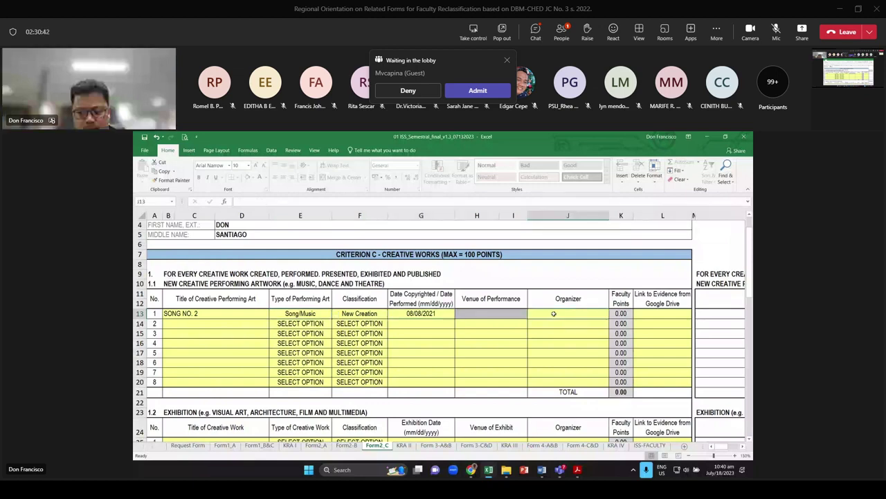
{"action": "left_click", "coordinate": [220, 299]}
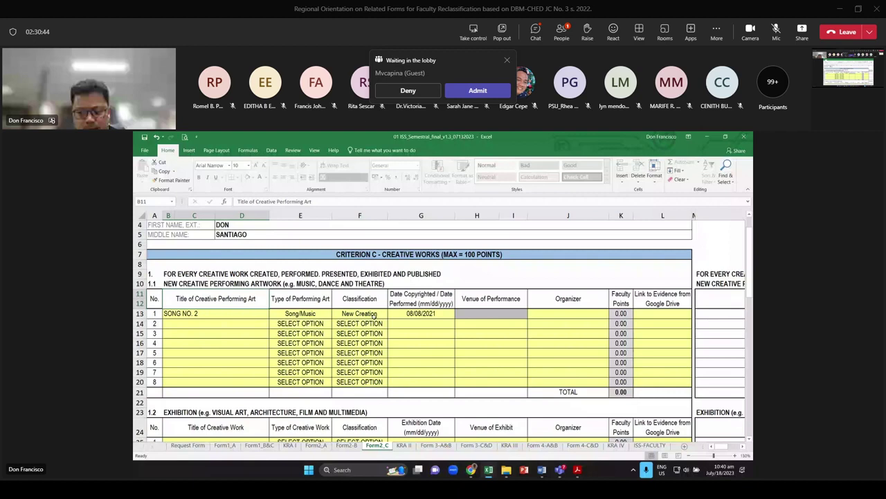
{"action": "left_click", "coordinate": [374, 314]}
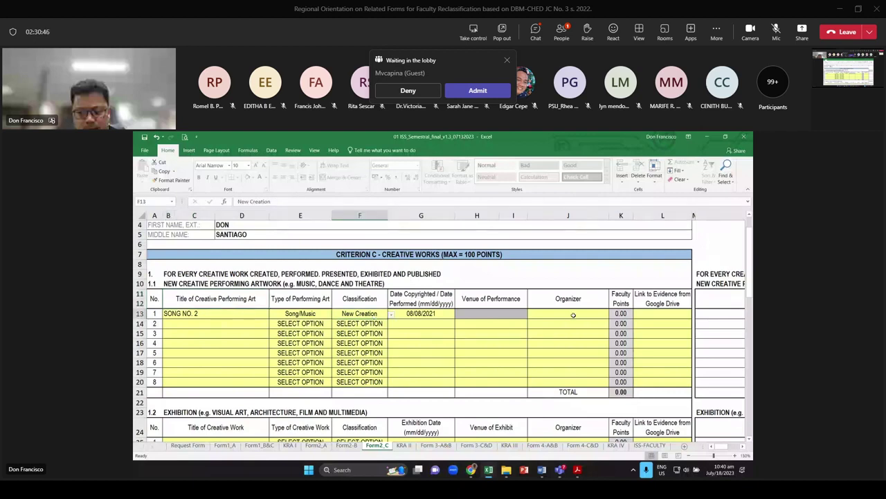
{"action": "left_click", "coordinate": [573, 315]}
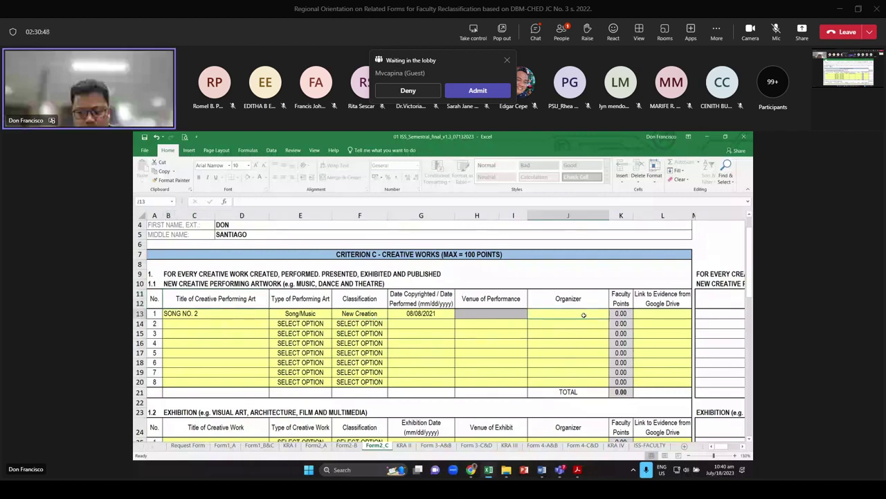
Enter NOT APPLICABLE as organizer in J13, fix its typo, and check the 20.00 score
{"action": "type", "text": "NOT APPKICAB"}
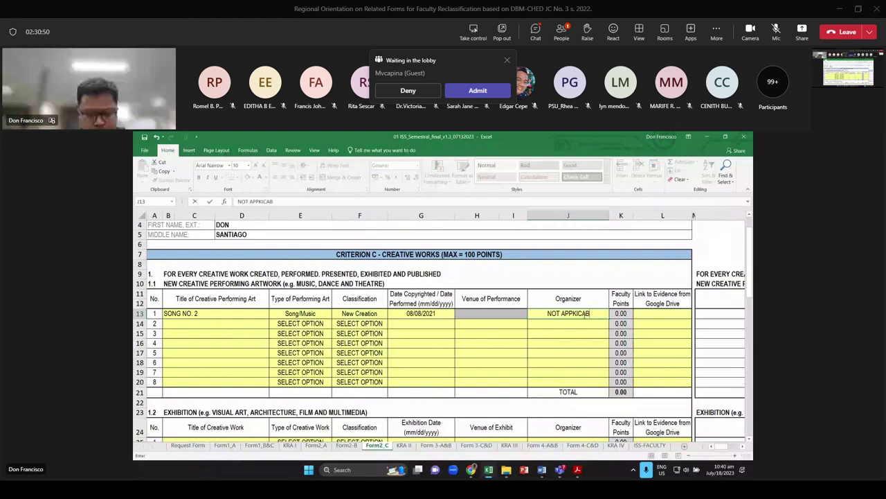
{"action": "type", "text": "LE"}
{"action": "key", "text": "Return"}
{"action": "double_click", "coordinate": [586, 315]}
{"action": "key", "text": "BackSpace"}
{"action": "type", "text": "LE"}
{"action": "key", "text": "Return"}
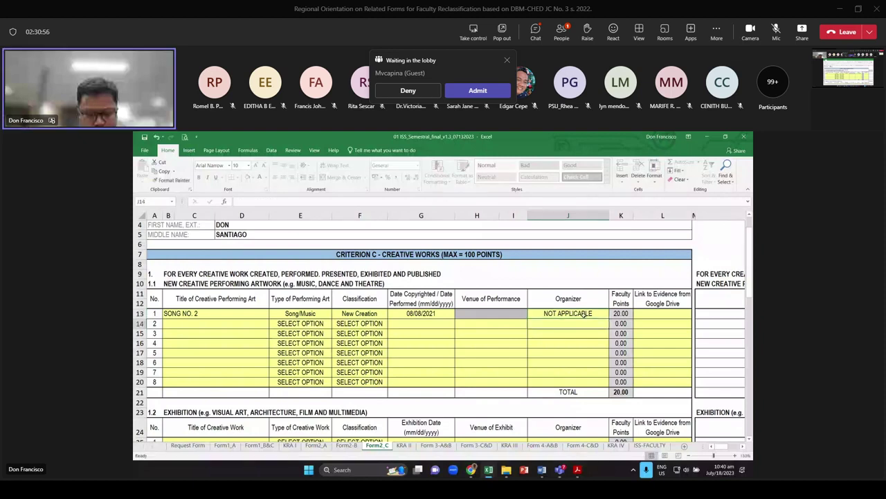
{"action": "key", "text": "Up"}
{"action": "key", "text": "Right"}
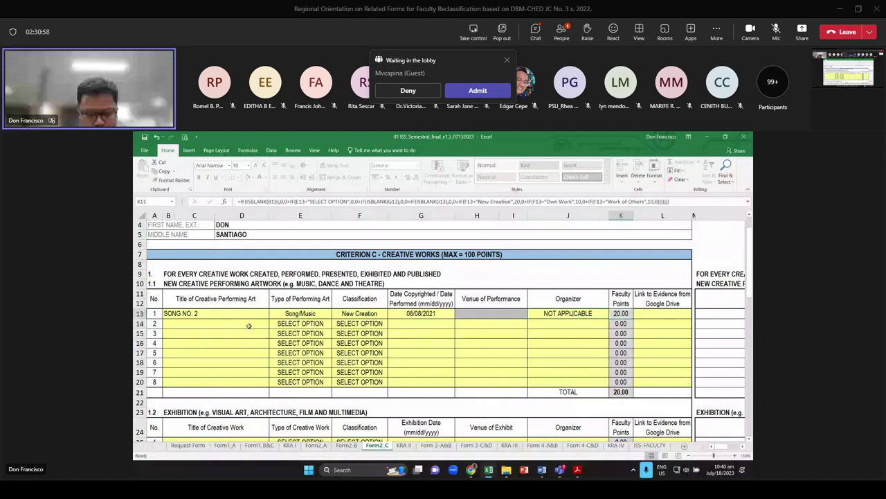
{"action": "left_click", "coordinate": [250, 324]}
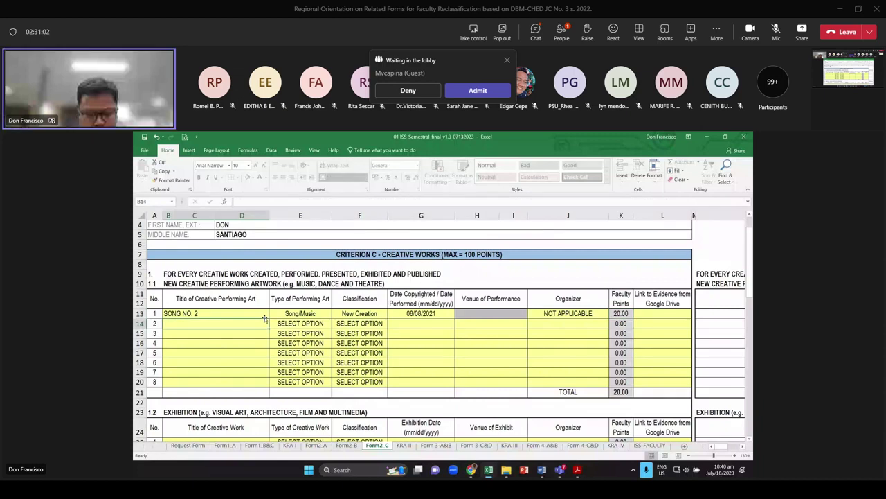
Enter SONG NO. 3 in B14 as a Song/Music Own Work
{"action": "type", "text": "SONG NO."}
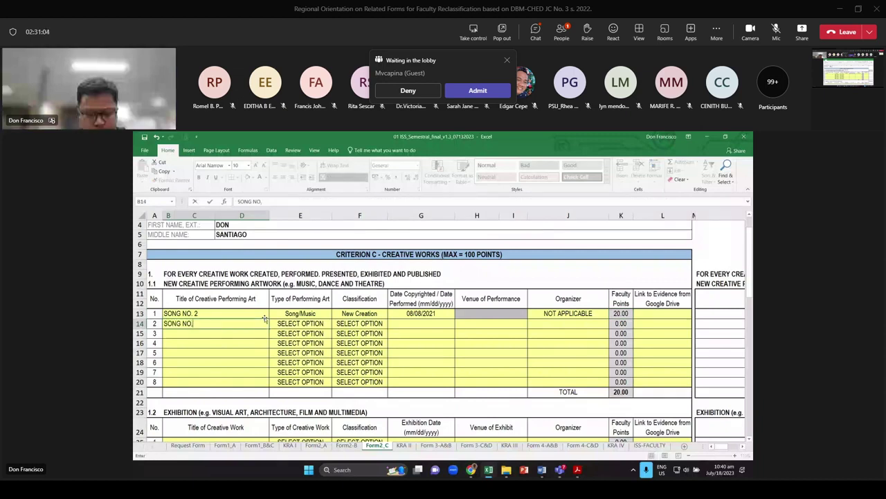
{"action": "type", "text": " 3"}
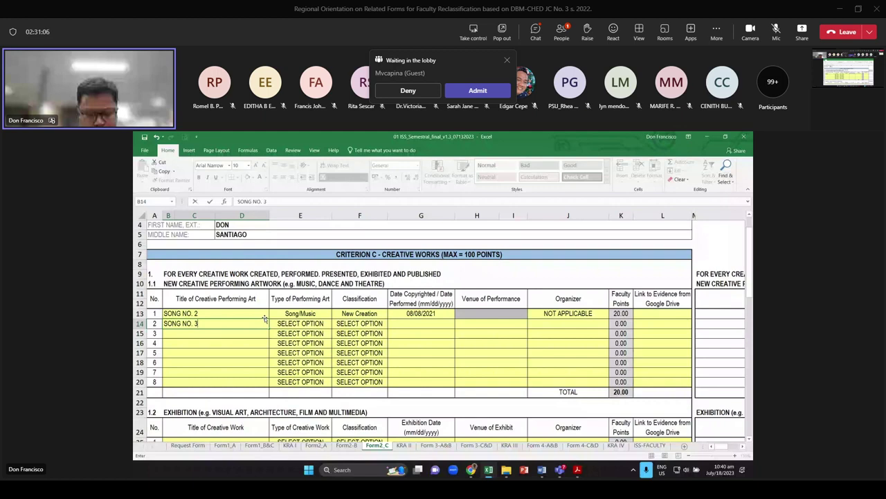
{"action": "left_click", "coordinate": [304, 323]}
{"action": "left_click", "coordinate": [336, 324]}
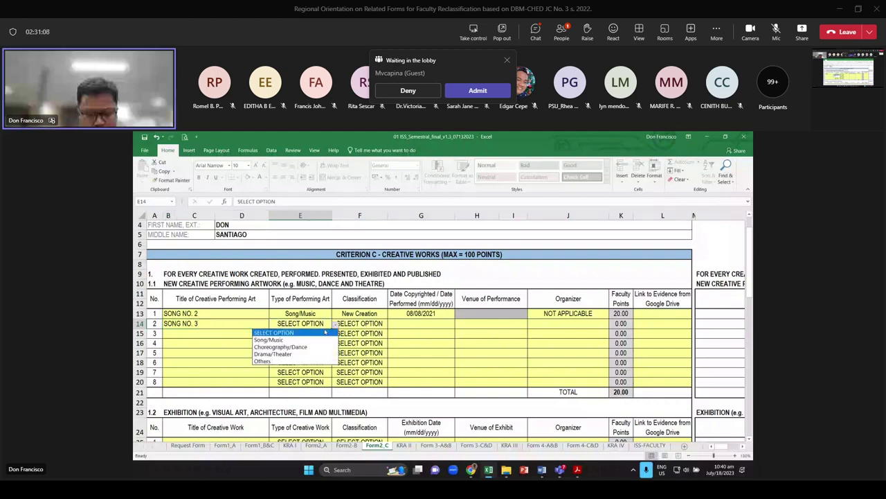
{"action": "left_click", "coordinate": [269, 339]}
{"action": "left_click", "coordinate": [381, 323]}
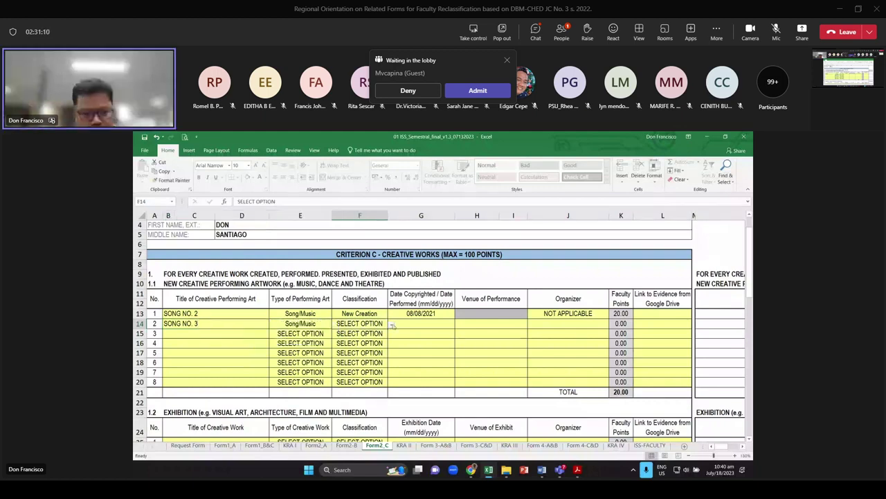
{"action": "left_click", "coordinate": [392, 324]}
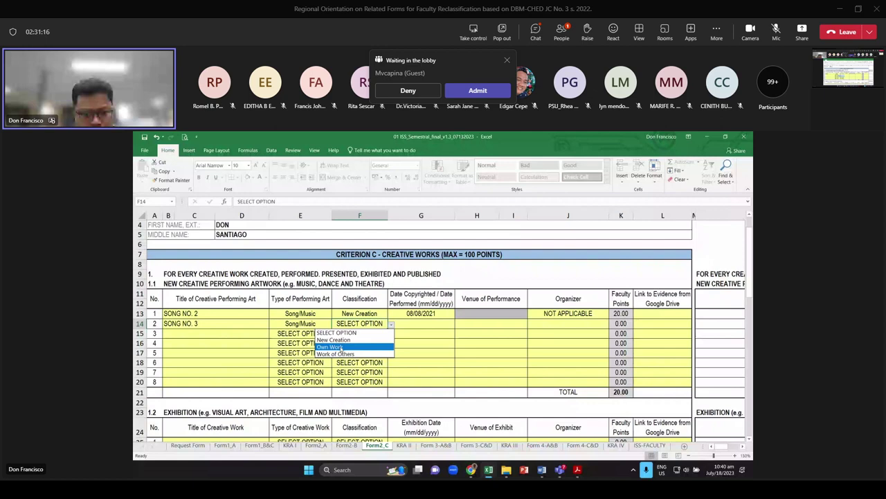
{"action": "left_click", "coordinate": [332, 347]}
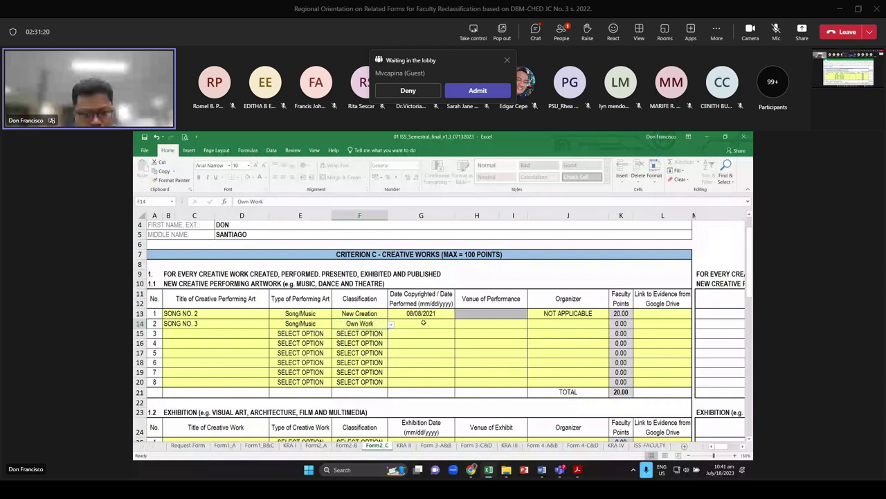
Fill in SONG NO. 3's date 09/01/2021, venue CCP and organizer NCCA
{"action": "left_click", "coordinate": [424, 322]}
{"action": "type", "text": "9"}
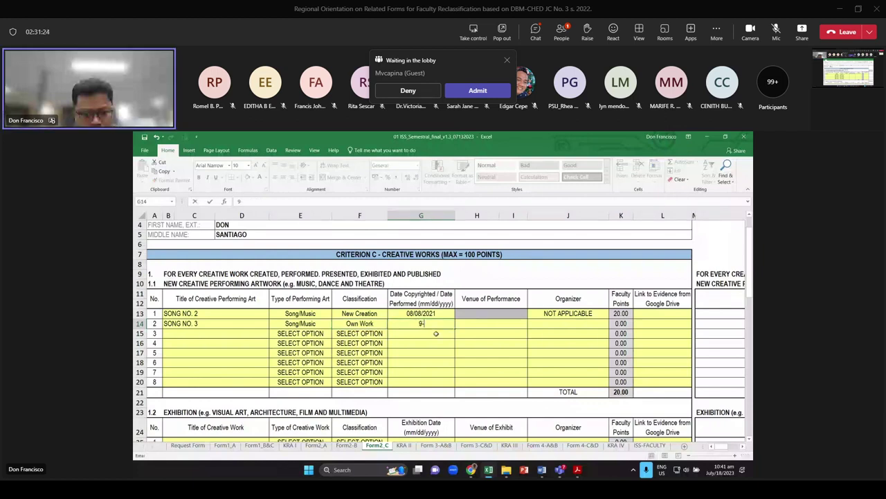
{"action": "type", "text": "/0"}
{"action": "type", "text": "1/202"}
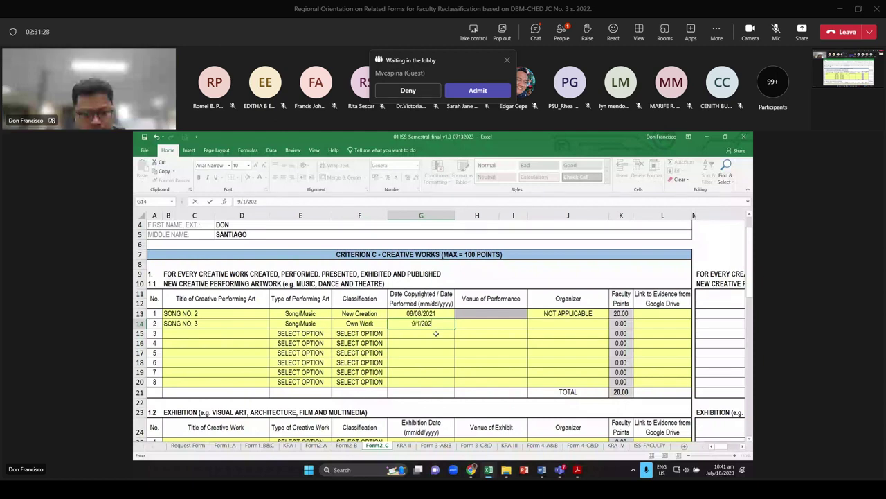
{"action": "type", "text": "1"}
{"action": "key", "text": "Tab"}
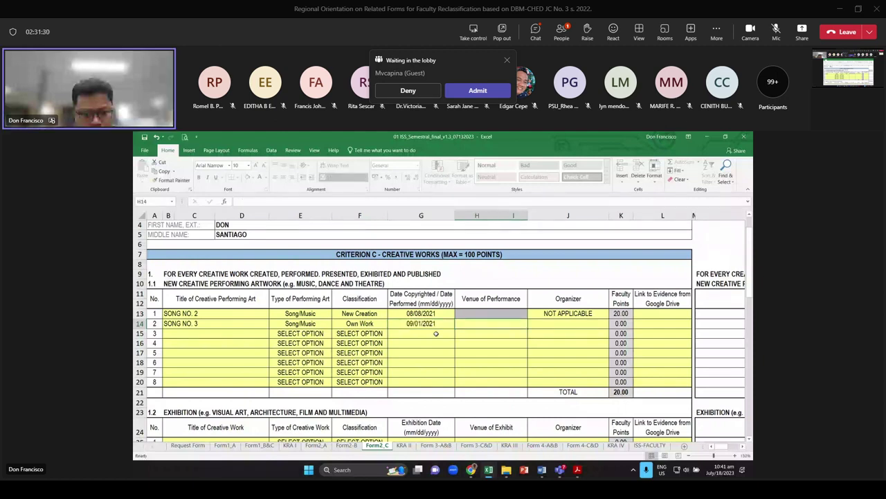
{"action": "type", "text": "picc"}
{"action": "key", "text": "BackSpace"}
{"action": "key", "text": "BackSpace"}
{"action": "key", "text": "BackSpace"}
{"action": "key", "text": "BackSpace"}
{"action": "type", "text": "CCP"}
{"action": "key", "text": "Tab"}
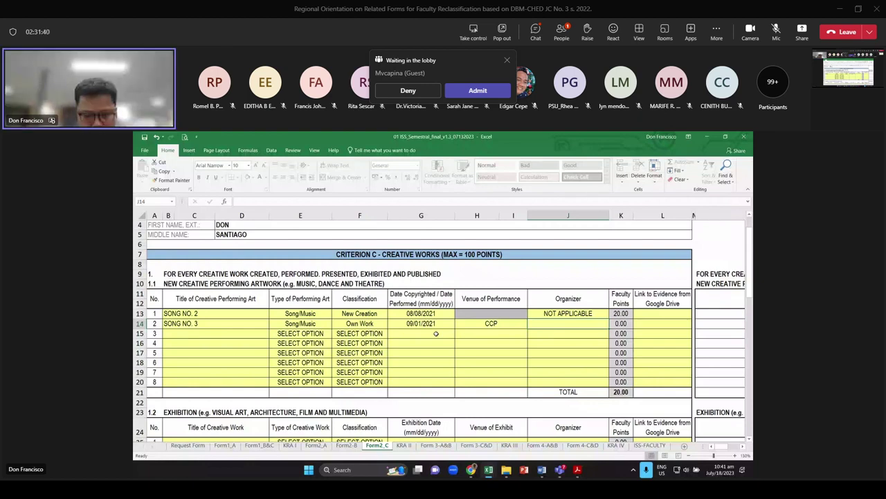
{"action": "type", "text": "N"}
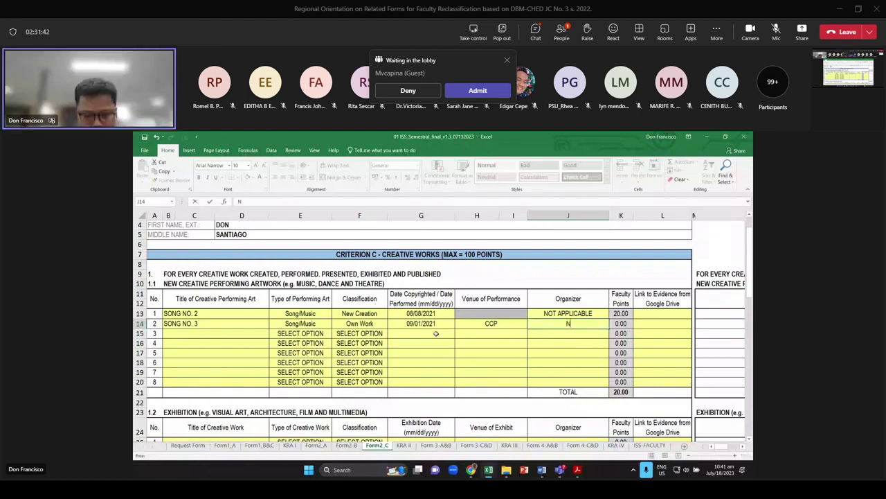
{"action": "type", "text": "CCA"}
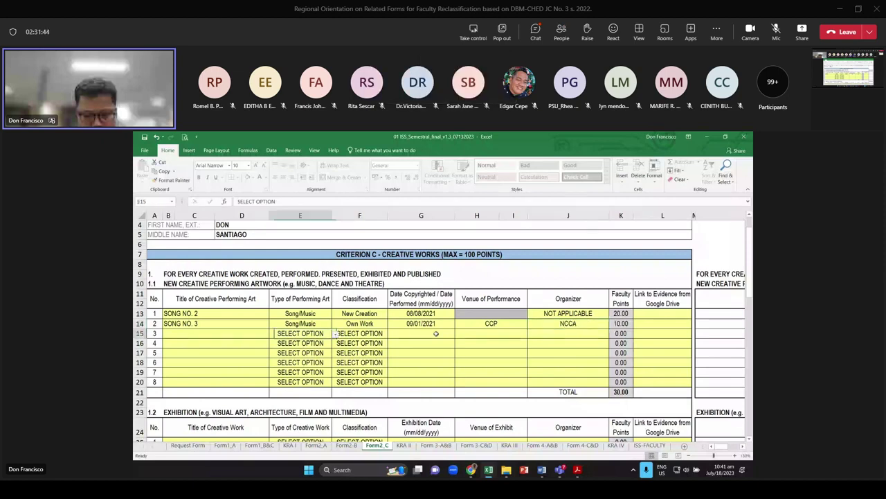
{"action": "key", "text": "Return"}
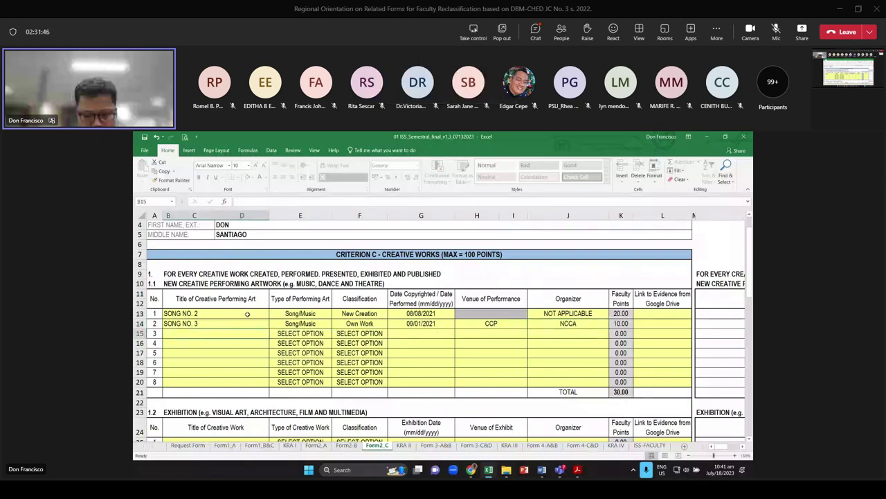
{"action": "key", "text": "Up"}
{"action": "scroll", "coordinate": [279, 305], "scroll_direction": "down", "scroll_amount": 1}
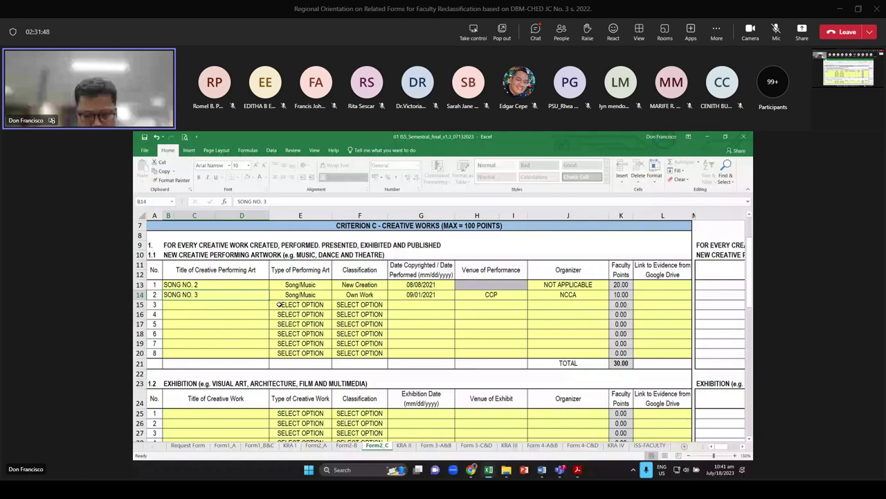
{"action": "left_click", "coordinate": [279, 304]}
{"action": "scroll", "coordinate": [284, 302], "scroll_direction": "down", "scroll_amount": 2}
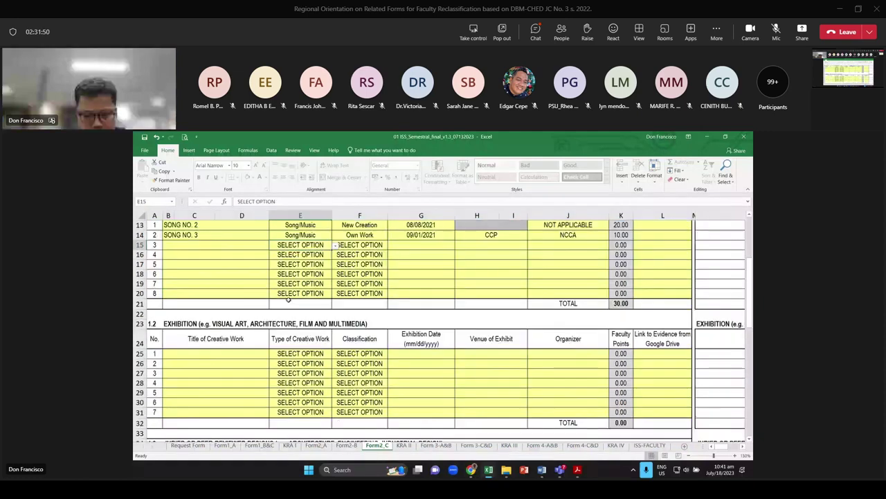
{"action": "scroll", "coordinate": [288, 299], "scroll_direction": "down", "scroll_amount": 2}
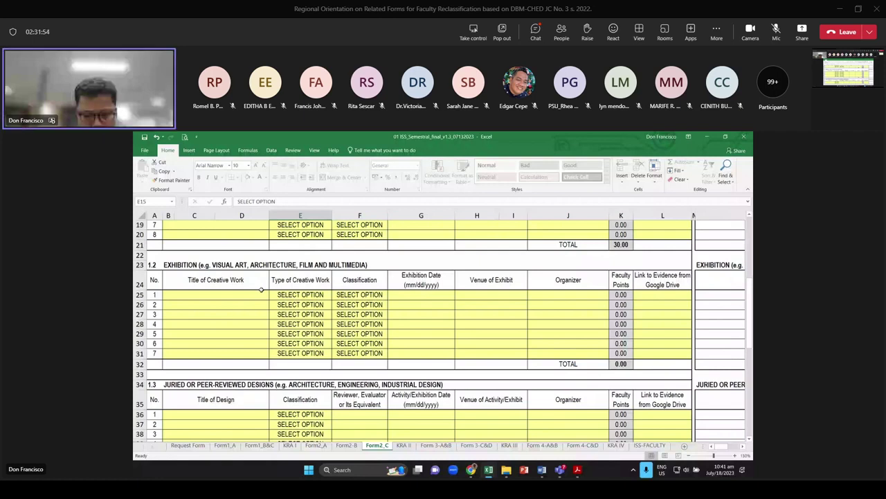
{"action": "left_click", "coordinate": [298, 295]}
{"action": "left_click", "coordinate": [335, 294]}
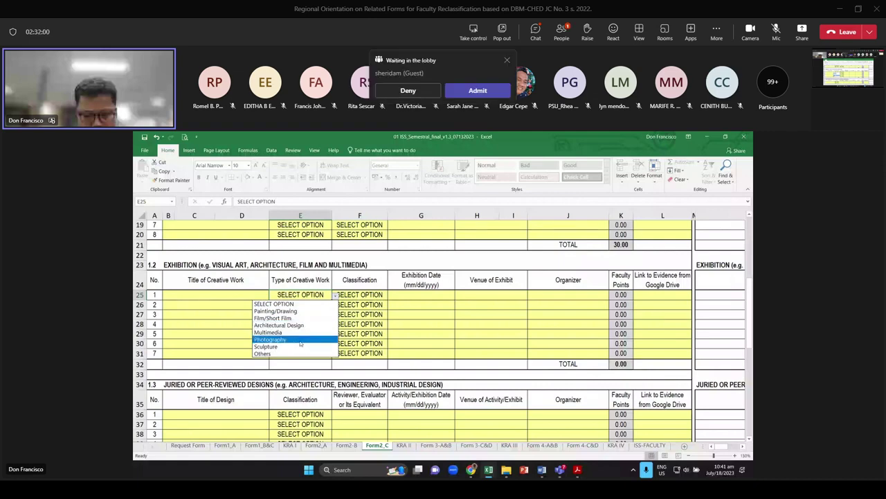
{"action": "scroll", "coordinate": [300, 343], "scroll_direction": "down", "scroll_amount": 3}
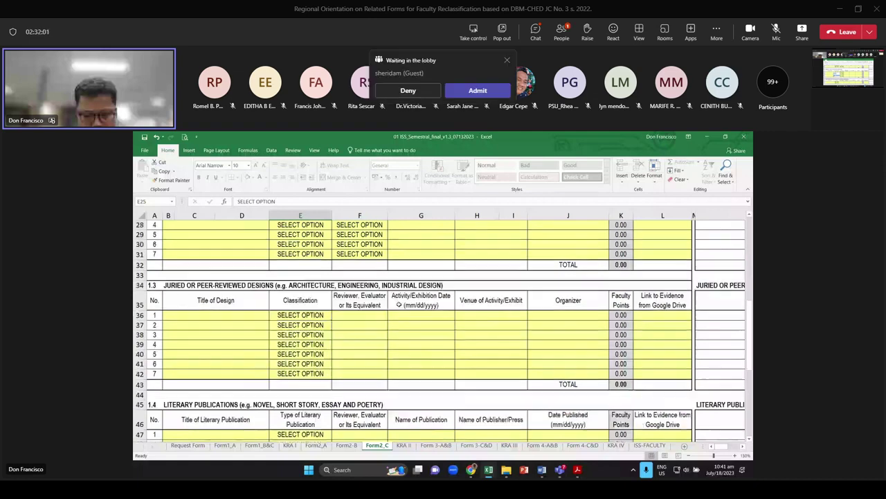
{"action": "left_click", "coordinate": [315, 315]}
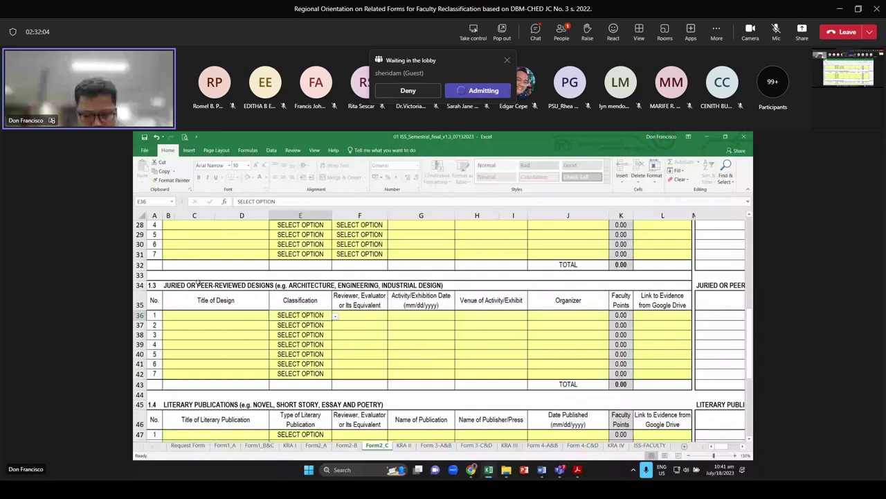
{"action": "left_click", "coordinate": [336, 315]}
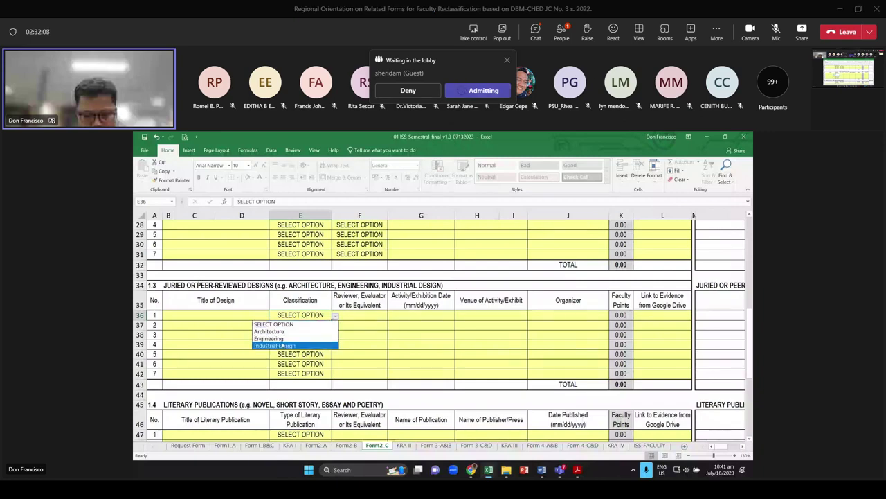
{"action": "scroll", "coordinate": [341, 325], "scroll_direction": "down", "scroll_amount": 3}
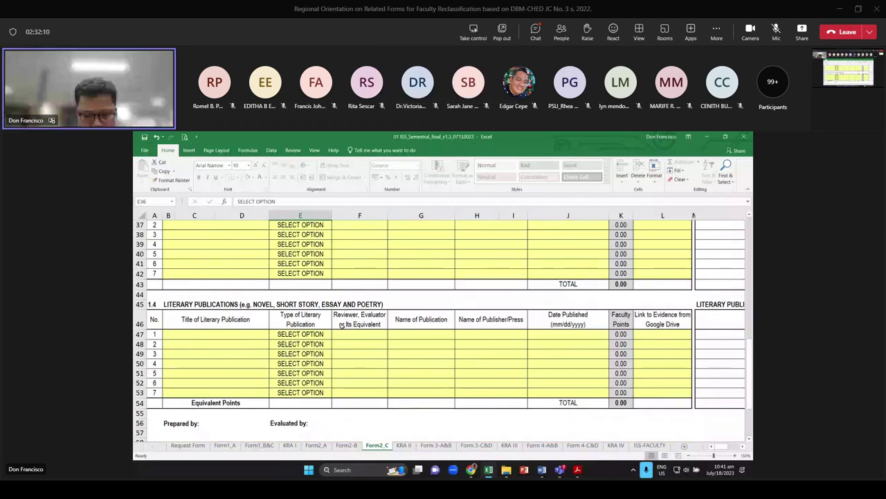
{"action": "left_click", "coordinate": [329, 335]}
{"action": "left_click", "coordinate": [336, 335]}
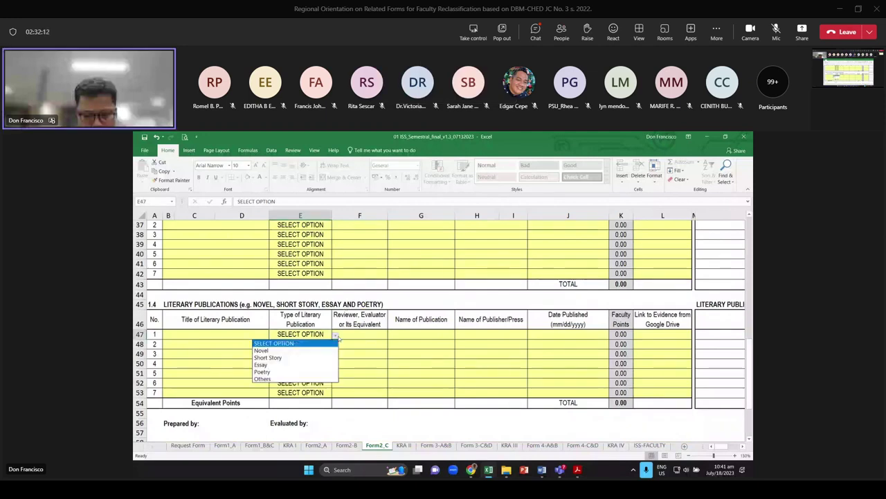
{"action": "key", "text": "Escape"}
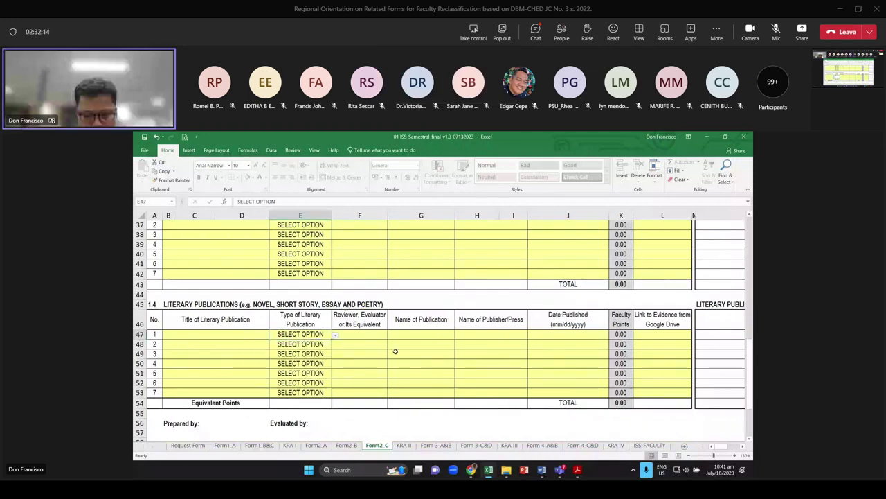
Scroll the evidence PDF down to Criterion C – Creative Works on page 13
{"action": "key", "text": "alt+Tab"}
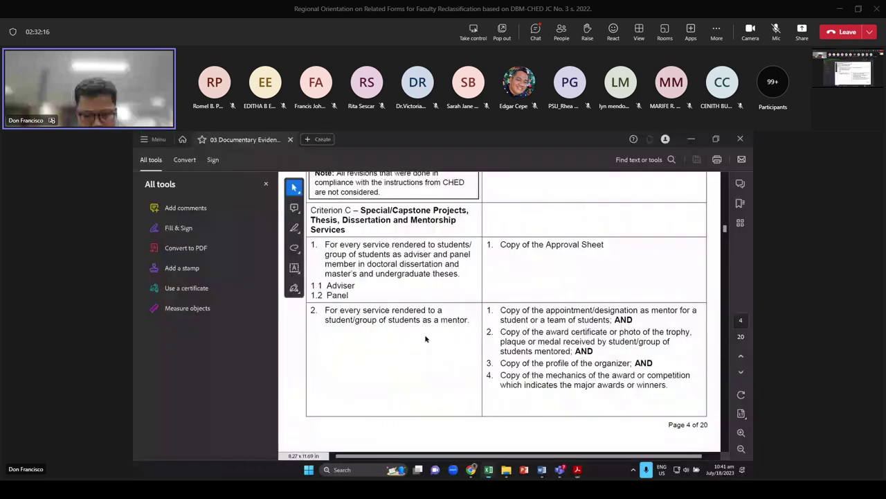
{"action": "scroll", "coordinate": [426, 339], "scroll_direction": "down", "scroll_amount": 3}
{"action": "scroll", "coordinate": [416, 306], "scroll_direction": "down", "scroll_amount": 2}
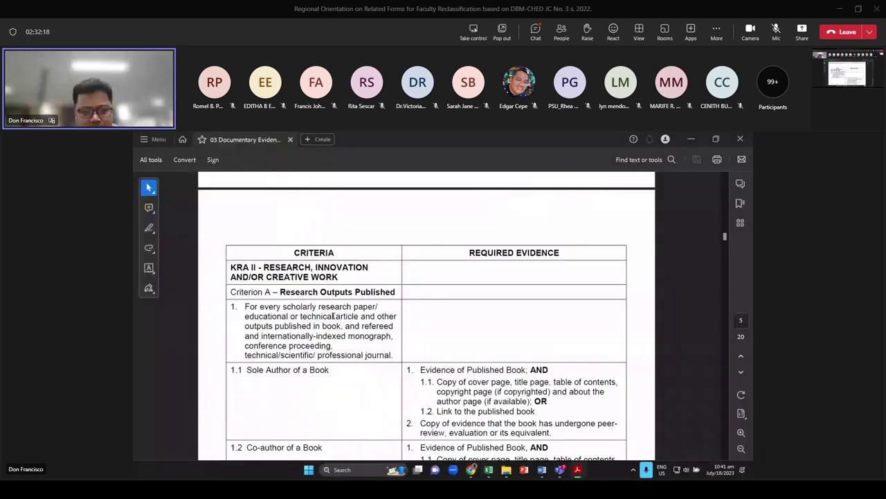
{"action": "scroll", "coordinate": [339, 319], "scroll_direction": "down", "scroll_amount": 6}
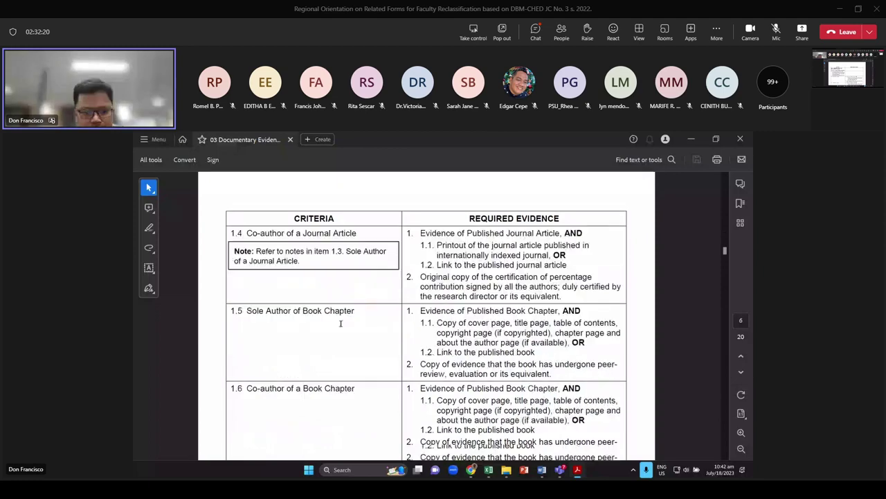
{"action": "scroll", "coordinate": [341, 320], "scroll_direction": "down", "scroll_amount": 4}
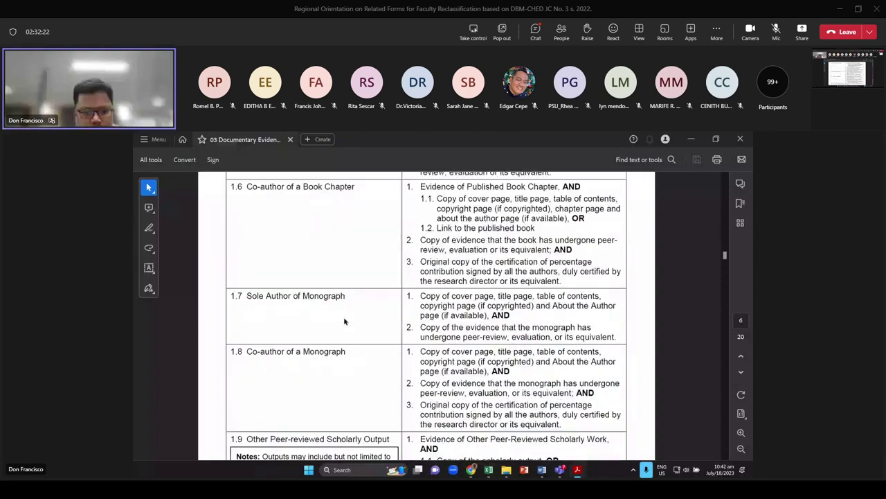
{"action": "scroll", "coordinate": [344, 321], "scroll_direction": "down", "scroll_amount": 10}
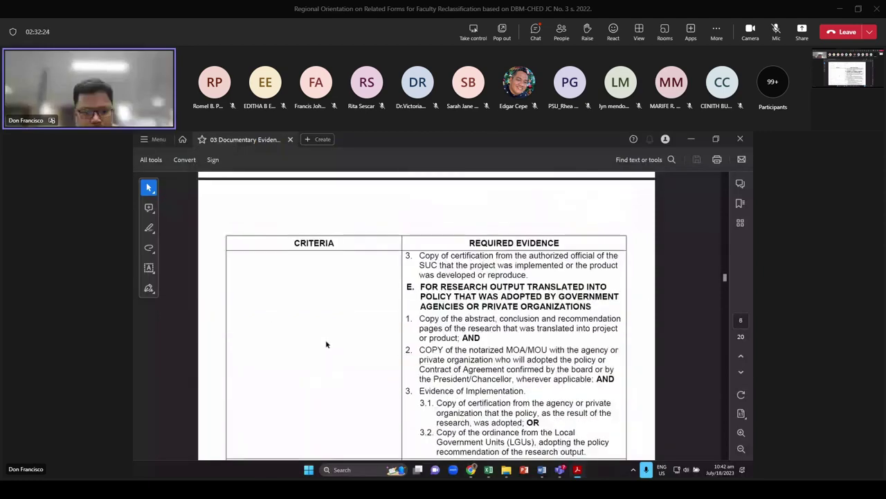
{"action": "scroll", "coordinate": [324, 338], "scroll_direction": "down", "scroll_amount": 3}
{"action": "scroll", "coordinate": [329, 339], "scroll_direction": "down", "scroll_amount": 3}
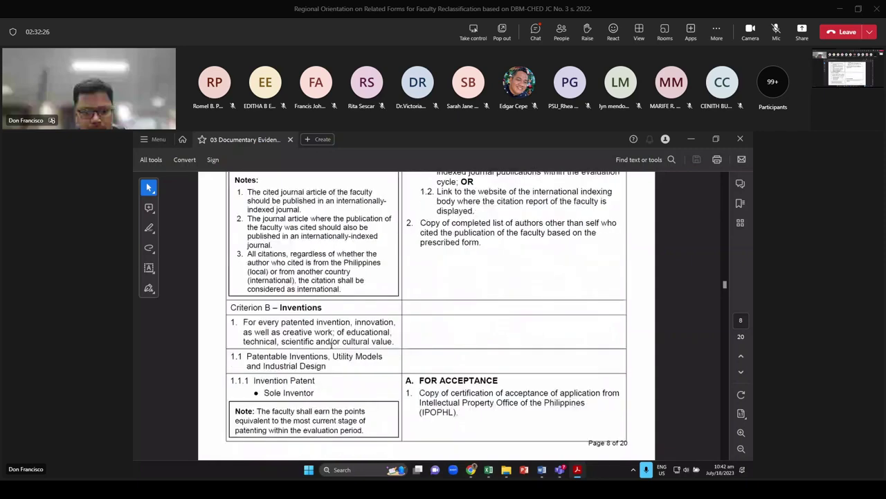
{"action": "scroll", "coordinate": [331, 346], "scroll_direction": "down", "scroll_amount": 3}
{"action": "scroll", "coordinate": [332, 363], "scroll_direction": "down", "scroll_amount": 3}
{"action": "scroll", "coordinate": [338, 378], "scroll_direction": "down", "scroll_amount": 3}
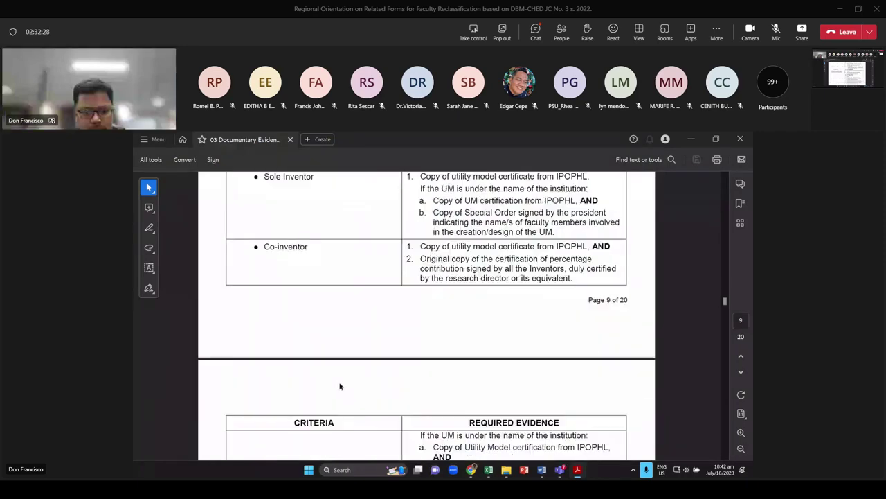
{"action": "scroll", "coordinate": [340, 385], "scroll_direction": "down", "scroll_amount": 10}
{"action": "scroll", "coordinate": [350, 387], "scroll_direction": "up", "scroll_amount": 1}
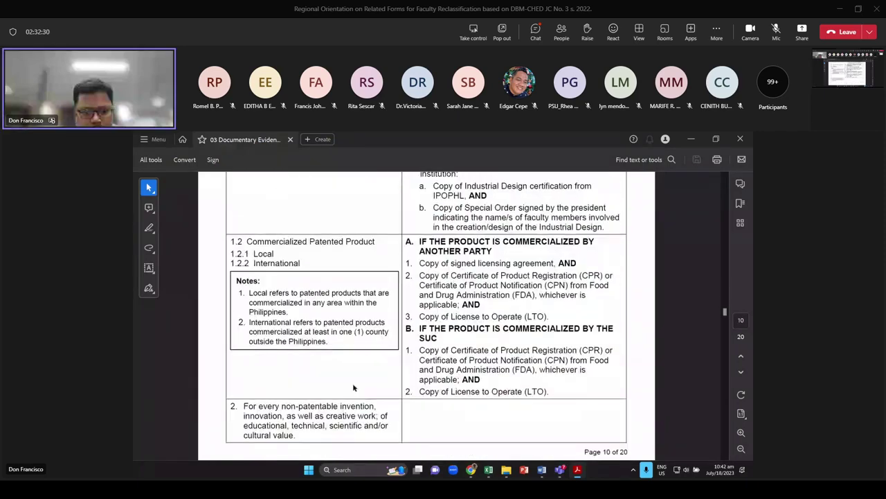
{"action": "scroll", "coordinate": [351, 374], "scroll_direction": "down", "scroll_amount": 8}
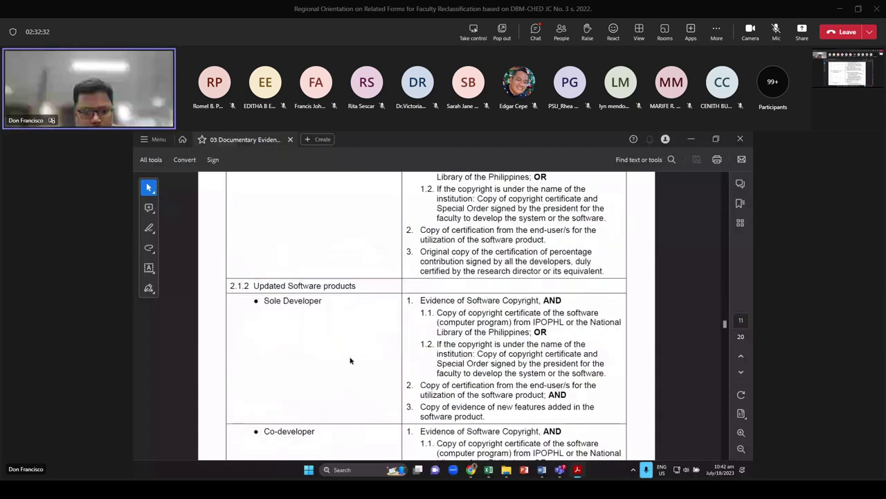
{"action": "scroll", "coordinate": [346, 368], "scroll_direction": "down", "scroll_amount": 8}
{"action": "scroll", "coordinate": [343, 375], "scroll_direction": "down", "scroll_amount": 15}
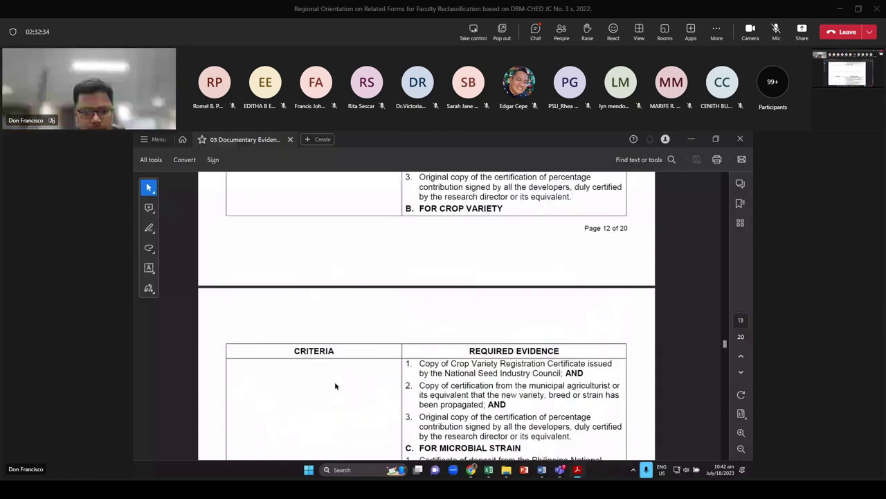
{"action": "scroll", "coordinate": [332, 393], "scroll_direction": "down", "scroll_amount": 3}
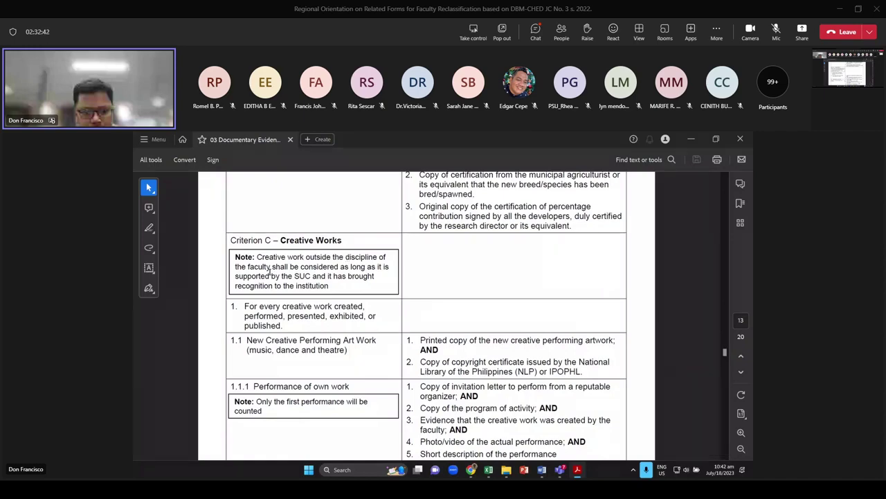
Return to the Form2-C sheet and select cell E48 in the literary publications table
{"action": "key", "text": "alt+Tab"}
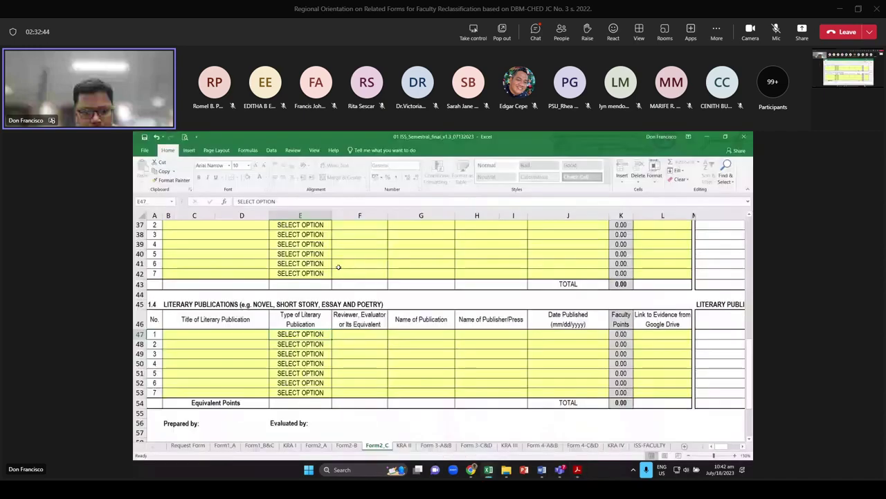
{"action": "key", "text": "alt+Tab"}
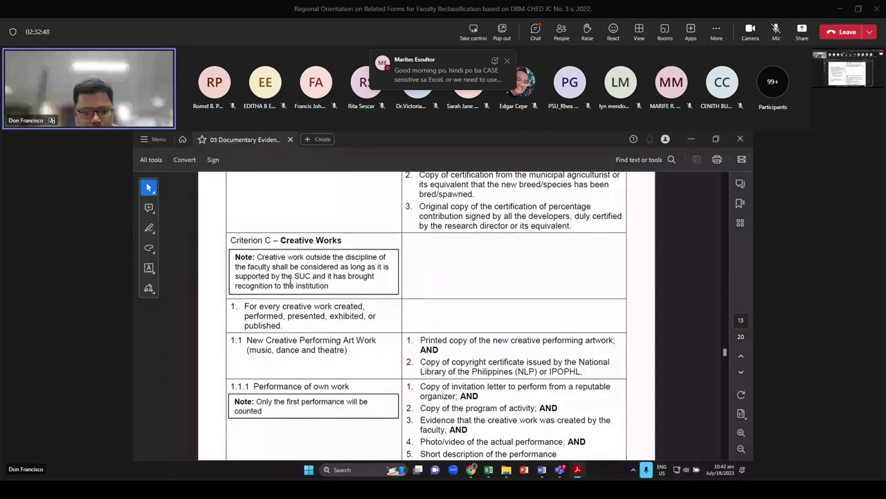
{"action": "key", "text": "alt+Tab"}
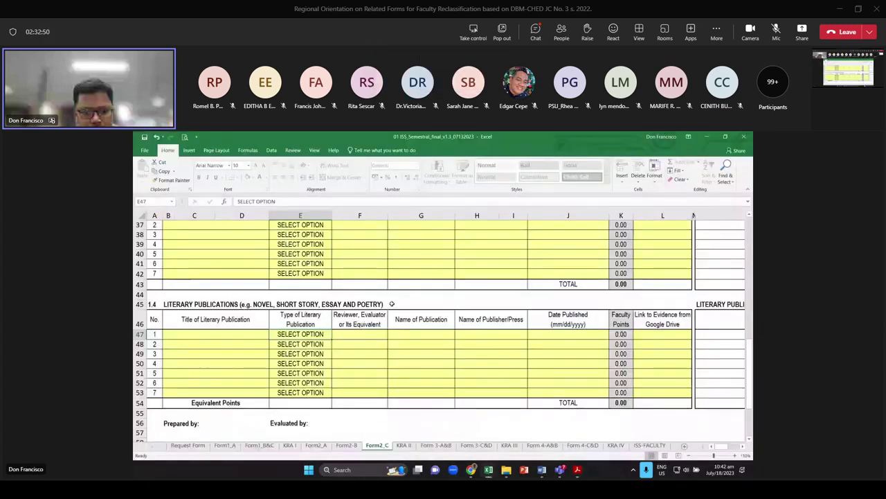
{"action": "left_click", "coordinate": [310, 345]}
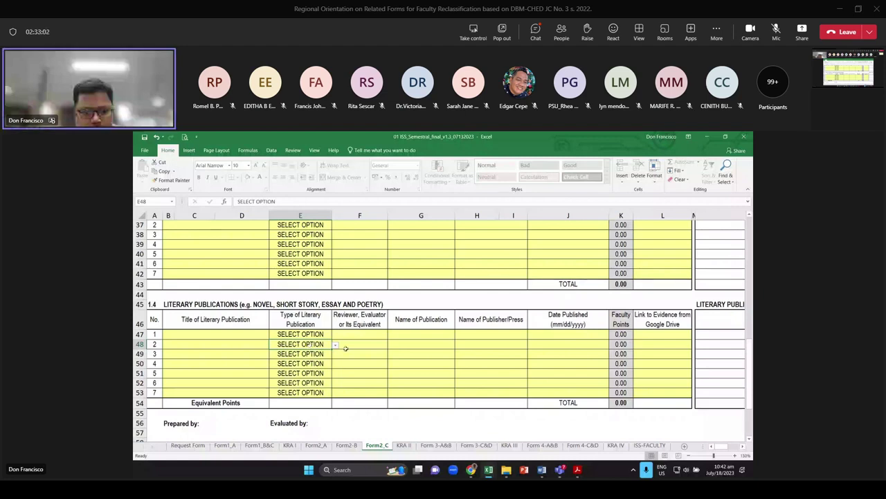
Check type cells E47 and E48 on Form2_C, then switch to the Criterion C evidence PDF
{"action": "scroll", "coordinate": [322, 345], "scroll_direction": "up", "scroll_amount": 3}
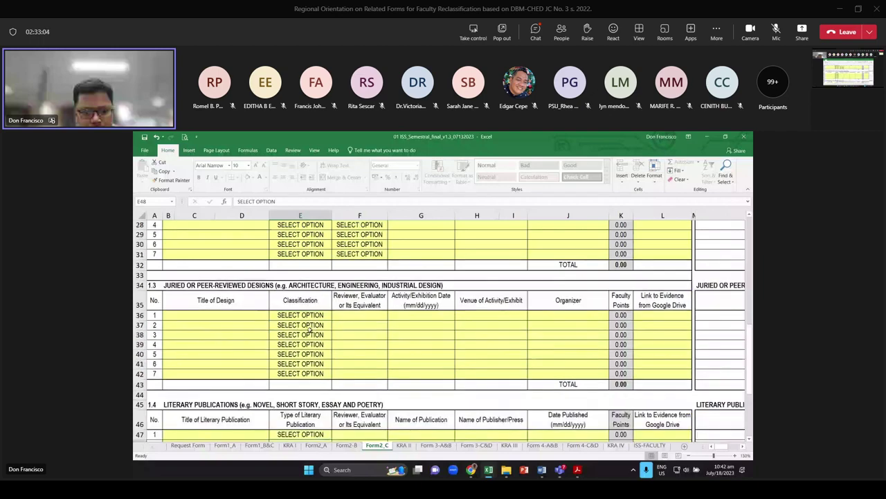
{"action": "scroll", "coordinate": [313, 333], "scroll_direction": "up", "scroll_amount": 2}
{"action": "scroll", "coordinate": [311, 335], "scroll_direction": "down", "scroll_amount": 4}
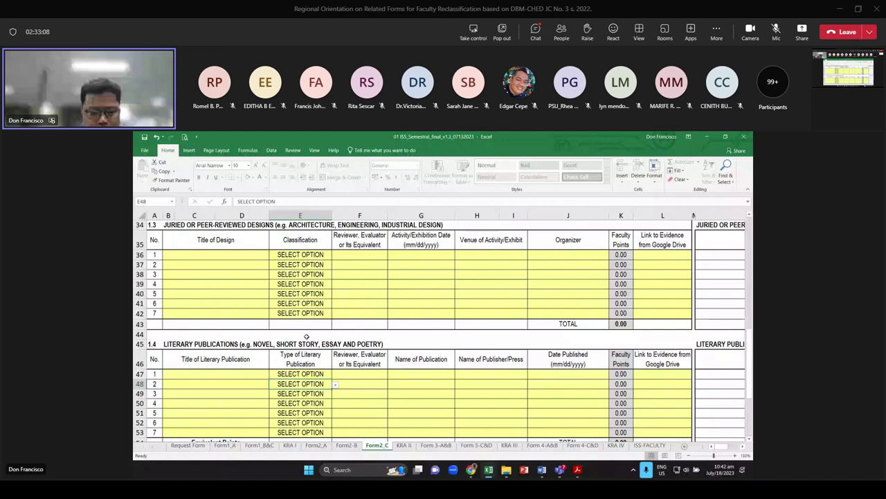
{"action": "left_click", "coordinate": [306, 374]}
{"action": "left_click", "coordinate": [313, 384]}
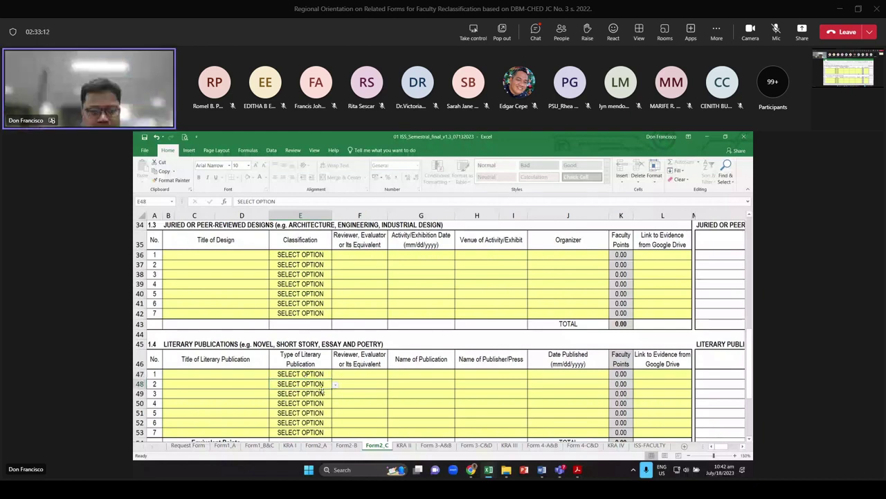
{"action": "key", "text": "alt+Tab"}
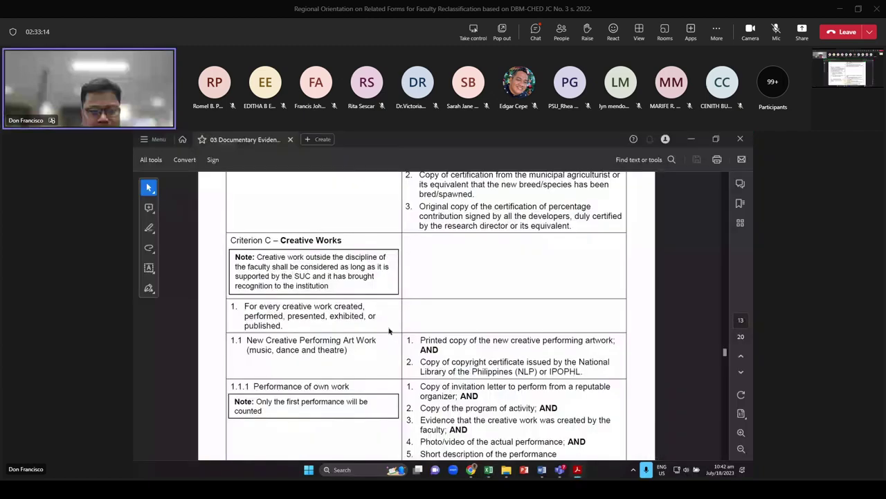
Highlight the end of the Creative Works note in the PDF, then return to Excel
{"action": "scroll", "coordinate": [389, 331], "scroll_direction": "up", "scroll_amount": 1}
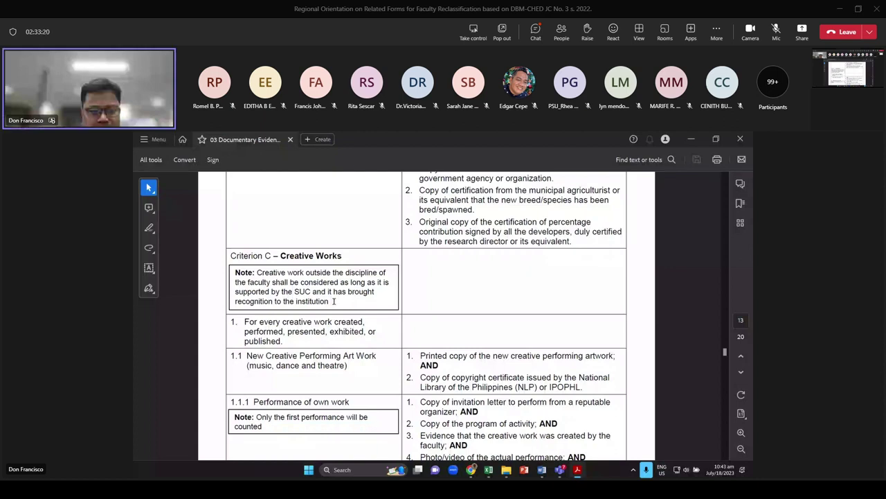
{"action": "left_click_drag", "start_coordinate": [331, 302], "coordinate": [295, 294]}
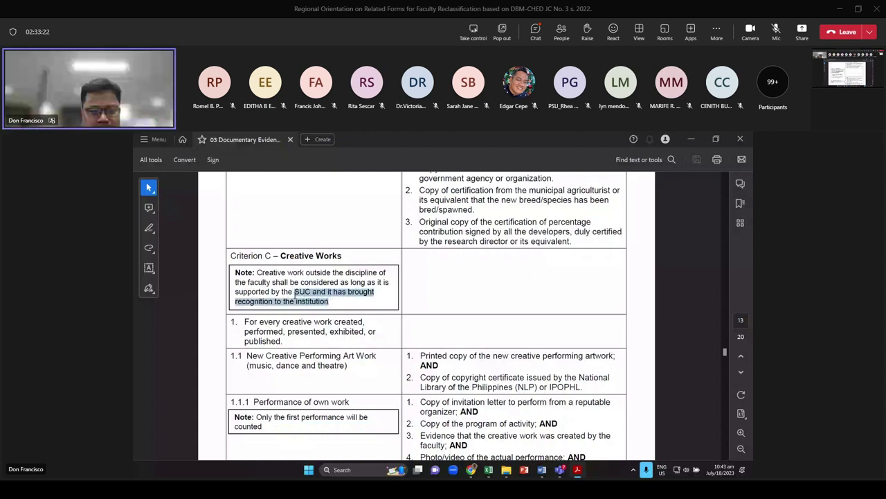
{"action": "left_click", "coordinate": [366, 335]}
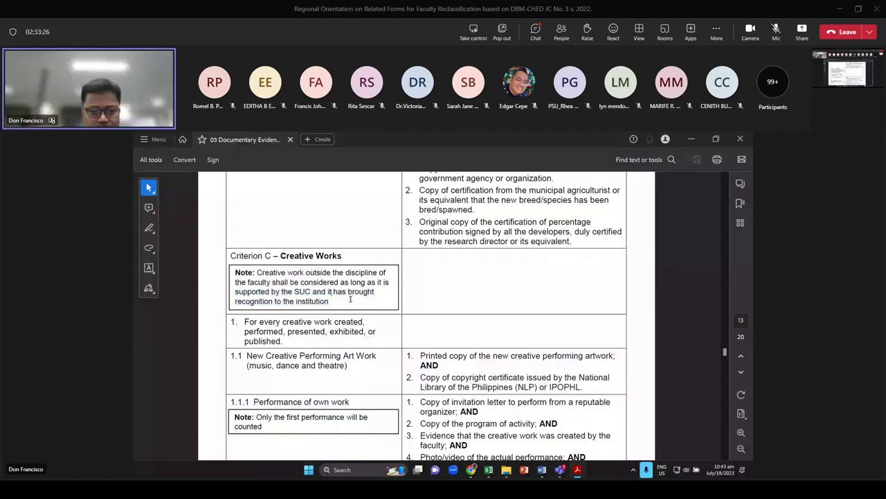
{"action": "scroll", "coordinate": [374, 301], "scroll_direction": "down", "scroll_amount": 1}
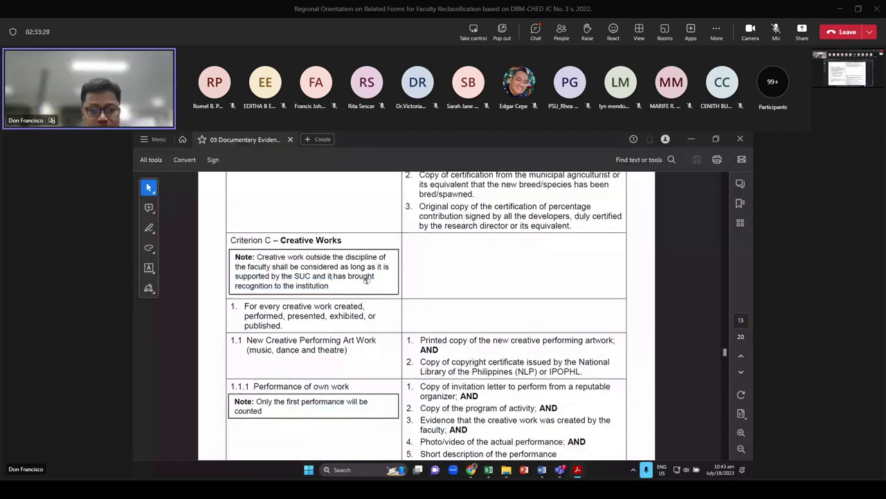
{"action": "key", "text": "alt+Tab"}
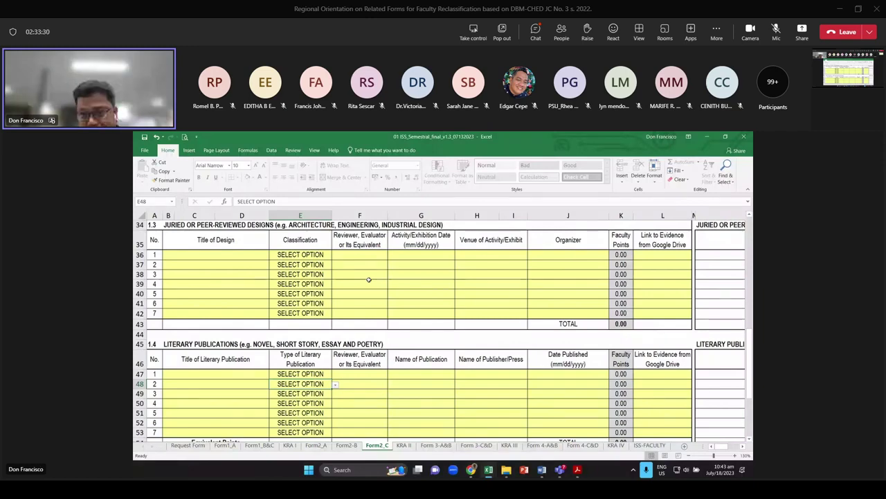
{"action": "scroll", "coordinate": [353, 291], "scroll_direction": "down", "scroll_amount": 6}
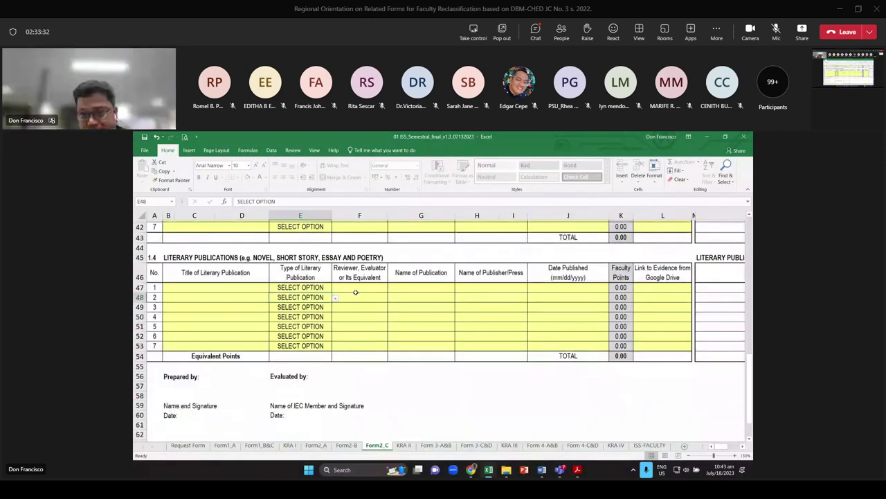
{"action": "scroll", "coordinate": [373, 296], "scroll_direction": "up", "scroll_amount": 15}
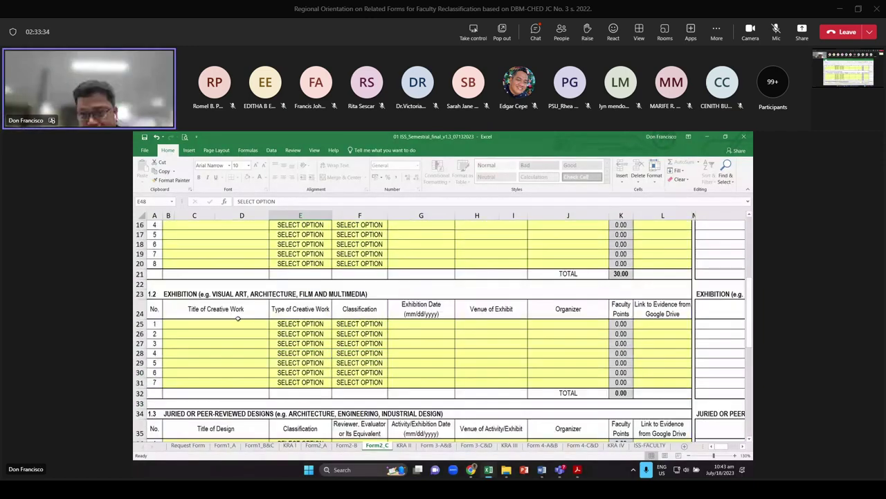
{"action": "scroll", "coordinate": [318, 329], "scroll_direction": "down", "scroll_amount": 1}
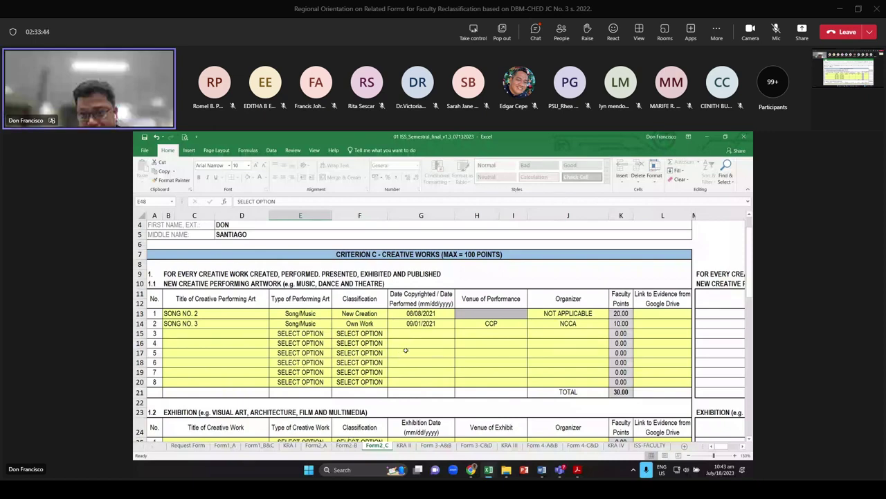
{"action": "scroll", "coordinate": [406, 351], "scroll_direction": "down", "scroll_amount": 6}
{"action": "key", "text": "alt"}
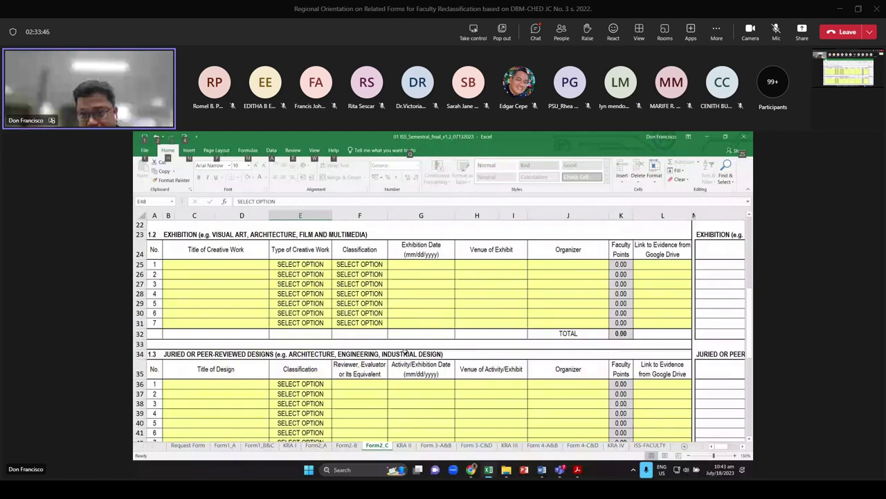
On KRA II, inspect the 240.00 grand total in H63 and I63's 100.00 capped formula
{"action": "left_click", "coordinate": [404, 446]}
{"action": "scroll", "coordinate": [317, 335], "scroll_direction": "up", "scroll_amount": 5}
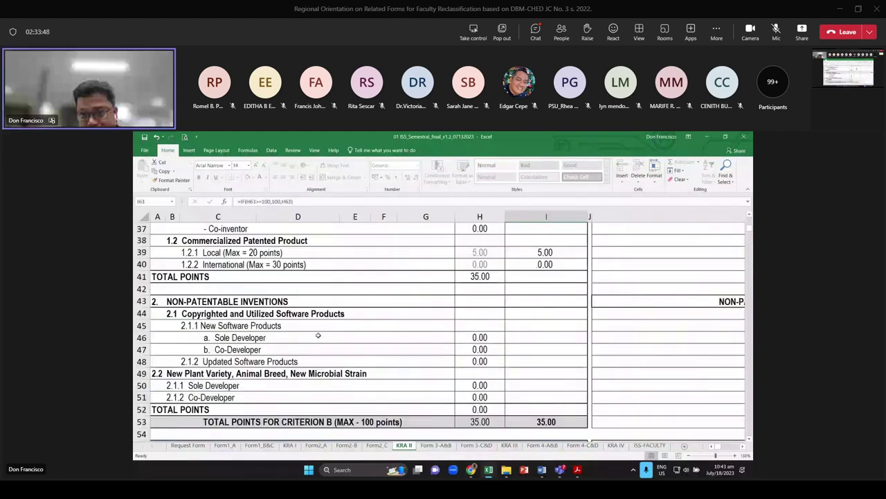
{"action": "scroll", "coordinate": [318, 335], "scroll_direction": "up", "scroll_amount": 12}
{"action": "scroll", "coordinate": [256, 260], "scroll_direction": "down", "scroll_amount": 3}
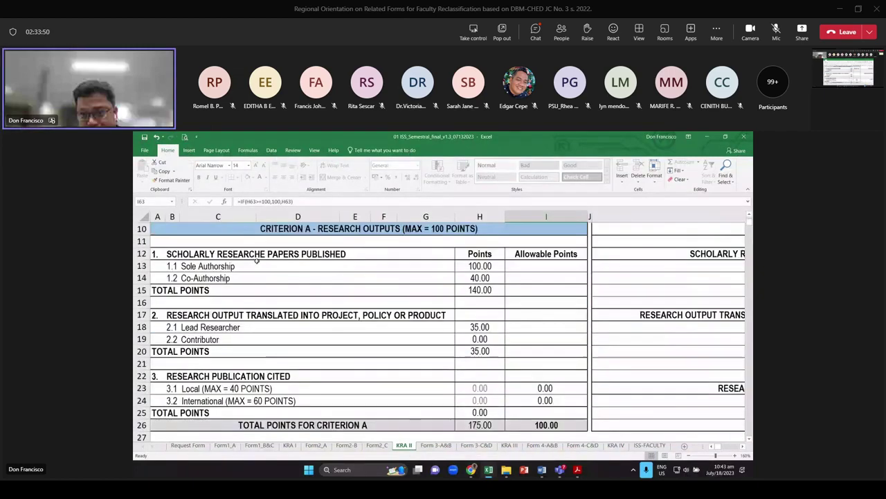
{"action": "scroll", "coordinate": [256, 261], "scroll_direction": "up", "scroll_amount": 1}
{"action": "scroll", "coordinate": [437, 418], "scroll_direction": "down", "scroll_amount": 11}
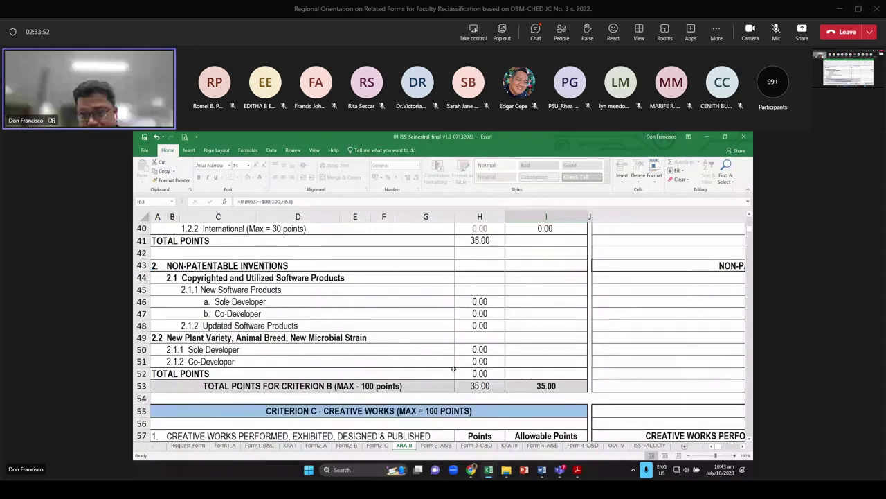
{"action": "scroll", "coordinate": [453, 368], "scroll_direction": "down", "scroll_amount": 4}
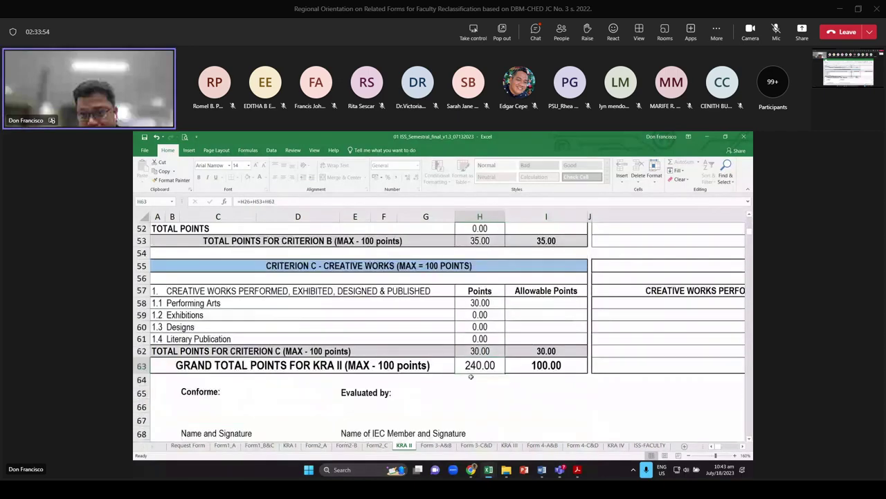
{"action": "left_click", "coordinate": [475, 371]}
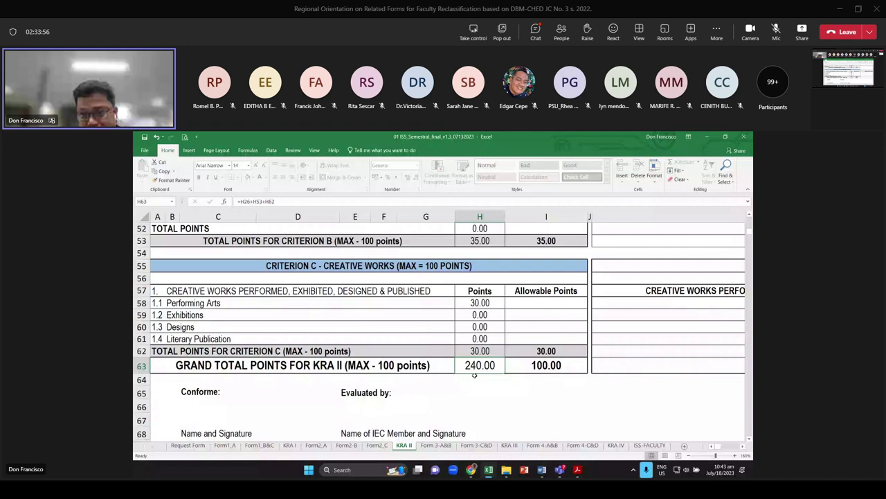
{"action": "key", "text": "Right"}
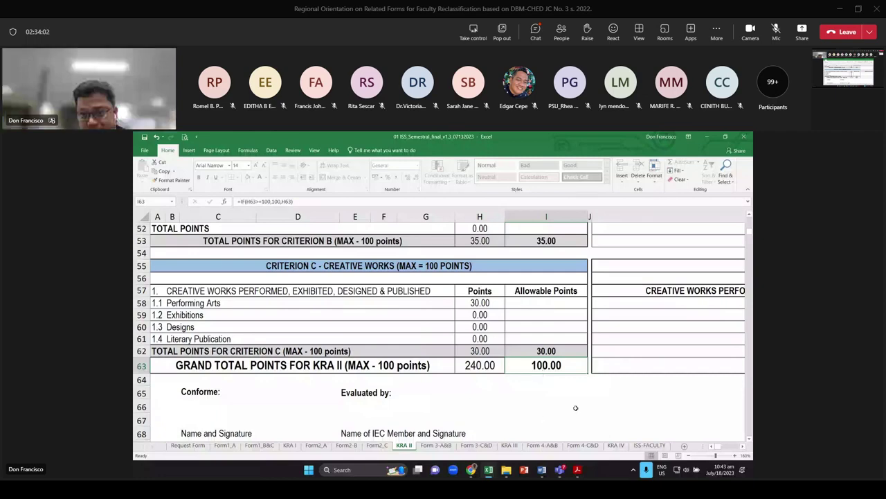
On ISS-FACULTY, inspect the KRA I, II and III total formulas in P13, P18 and P24
{"action": "left_click", "coordinate": [650, 445]}
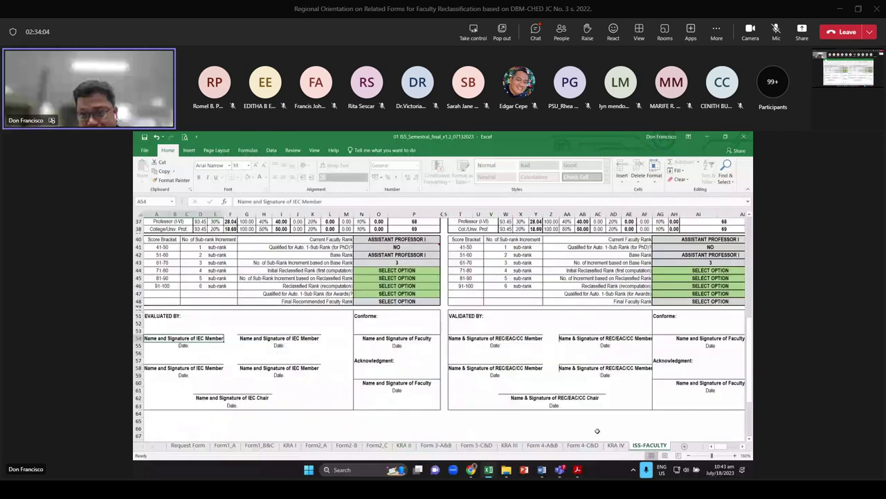
{"action": "scroll", "coordinate": [333, 354], "scroll_direction": "up", "scroll_amount": 4}
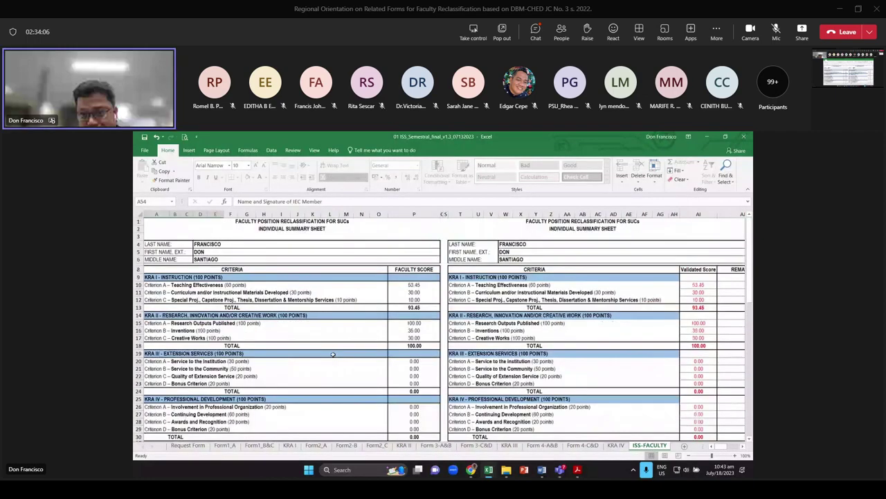
{"action": "scroll", "coordinate": [334, 354], "scroll_direction": "up", "scroll_amount": 2}
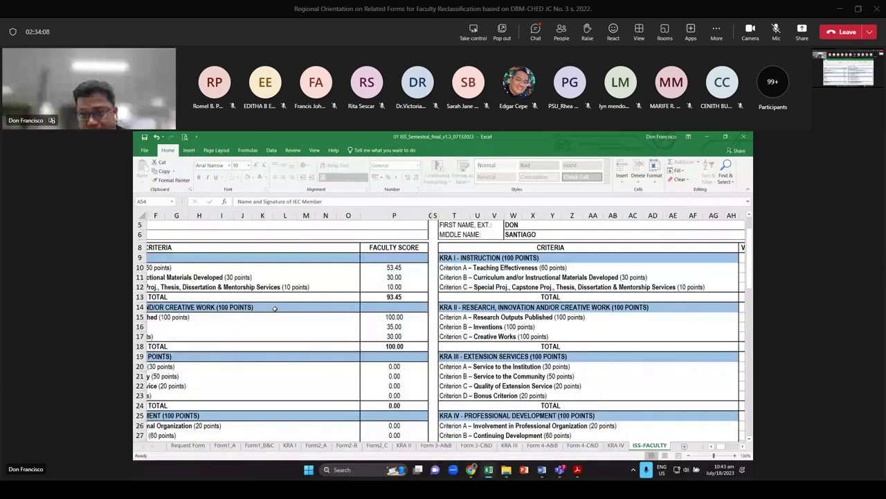
{"action": "scroll", "coordinate": [275, 308], "scroll_direction": "down", "scroll_amount": 2}
{"action": "scroll", "coordinate": [356, 308], "scroll_direction": "up", "scroll_amount": 1}
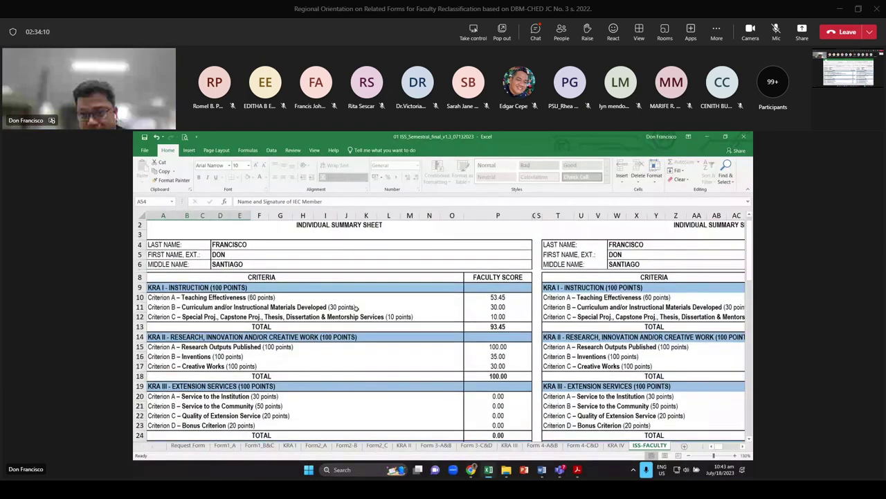
{"action": "left_click", "coordinate": [503, 328]}
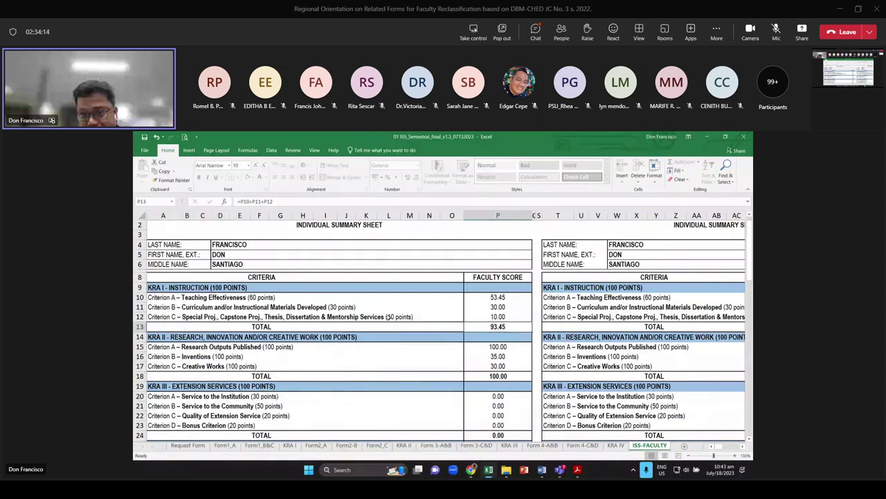
{"action": "scroll", "coordinate": [466, 346], "scroll_direction": "down", "scroll_amount": 1}
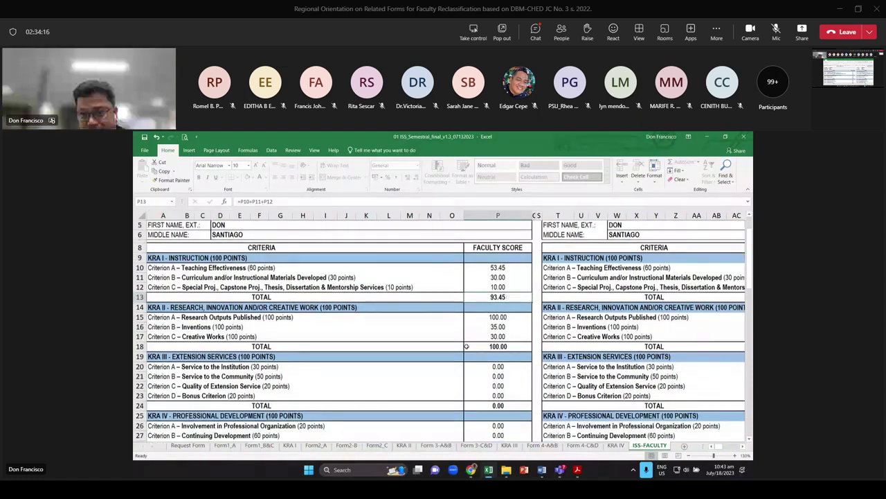
{"action": "left_click", "coordinate": [496, 347]}
{"action": "scroll", "coordinate": [500, 351], "scroll_direction": "down", "scroll_amount": 2}
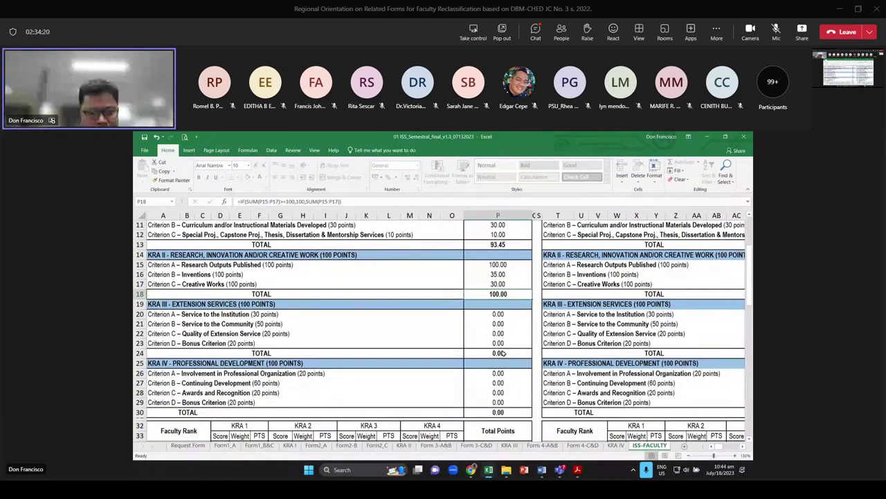
{"action": "left_click", "coordinate": [504, 353]}
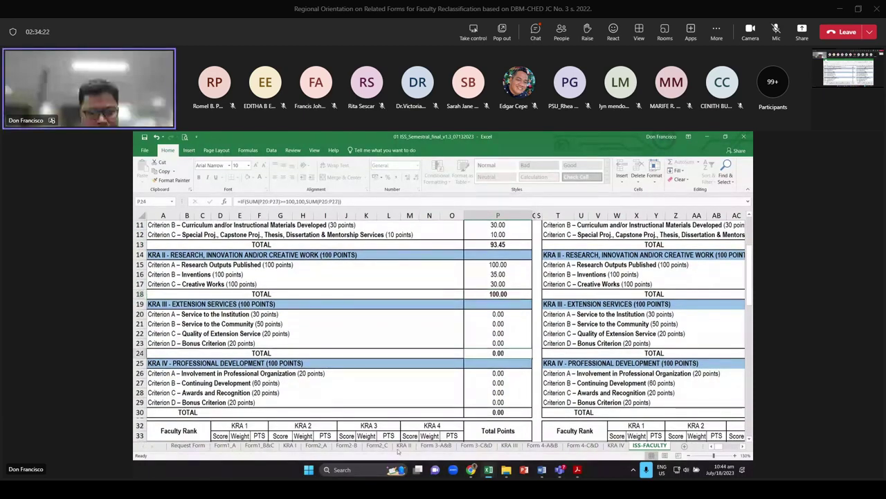
Open the Form 3-A&B sheet and zoom in on the first linkage row
{"action": "left_click", "coordinate": [433, 445]}
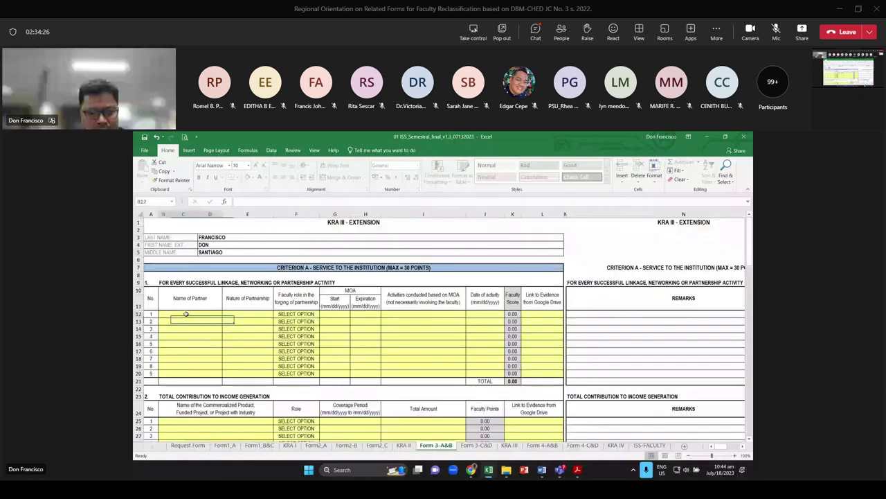
{"action": "left_click", "coordinate": [313, 315]}
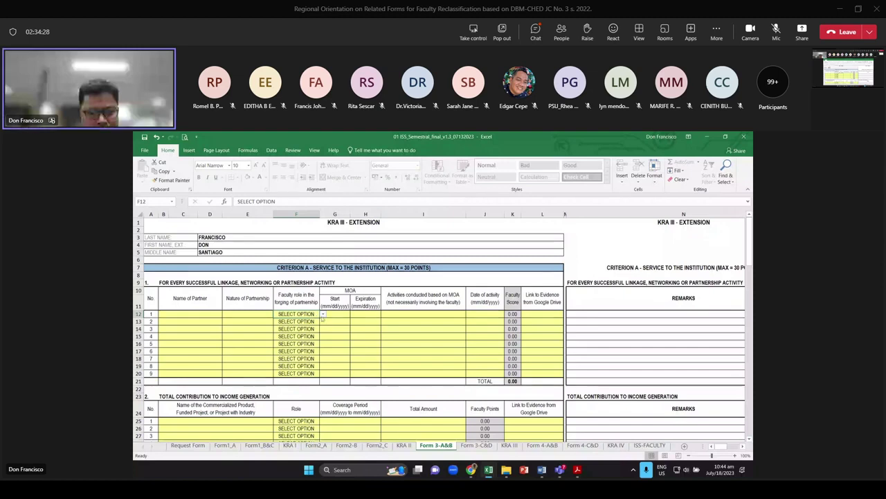
{"action": "left_click", "coordinate": [219, 315]}
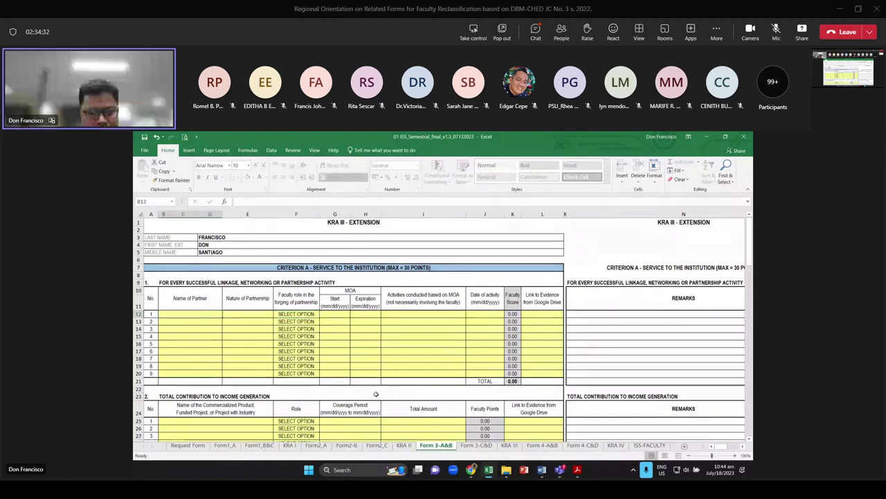
{"action": "left_click", "coordinate": [735, 455]}
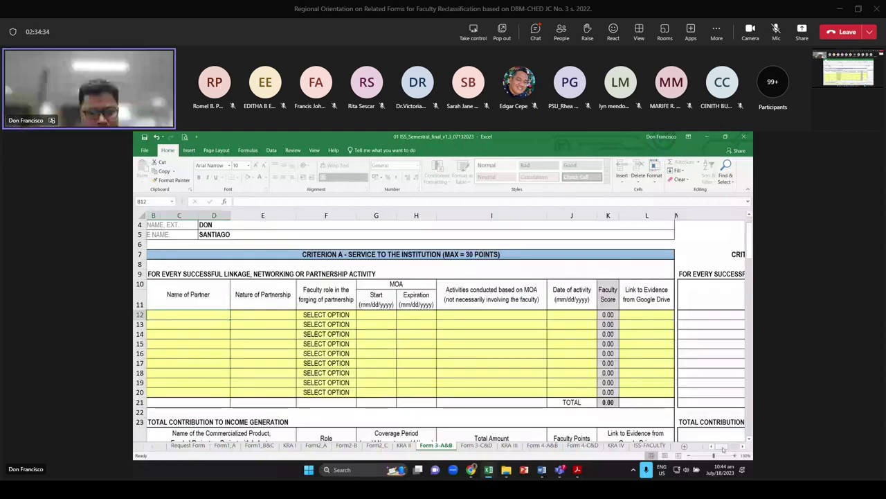
Enter partner SMART, nature RESOURCE SHARING and faculty role Lead Coordinator in row 12
{"action": "left_click", "coordinate": [203, 318]}
{"action": "type", "text": "S"}
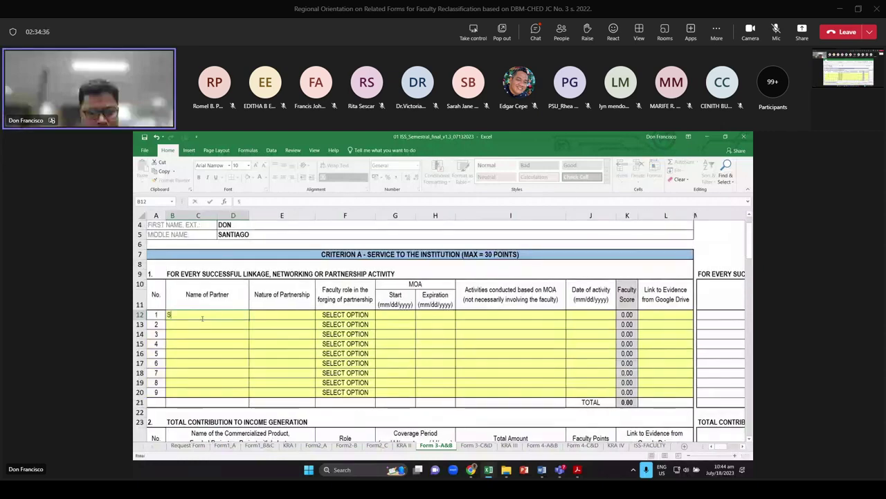
{"action": "type", "text": "MART"}
{"action": "key", "text": "Tab"}
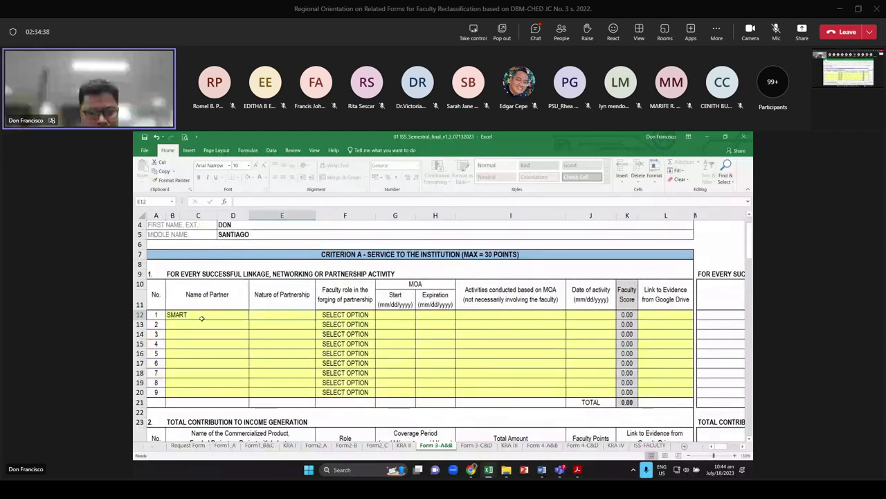
{"action": "type", "text": "R"}
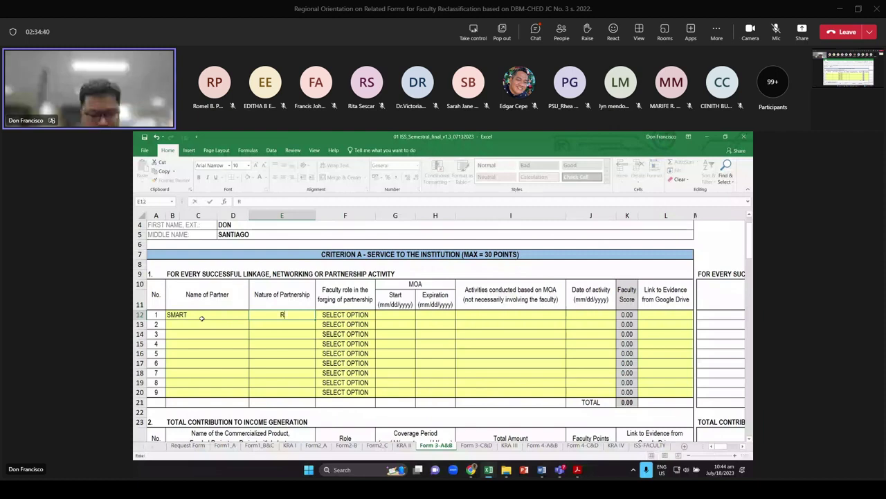
{"action": "type", "text": "ESOURCE SHAR"}
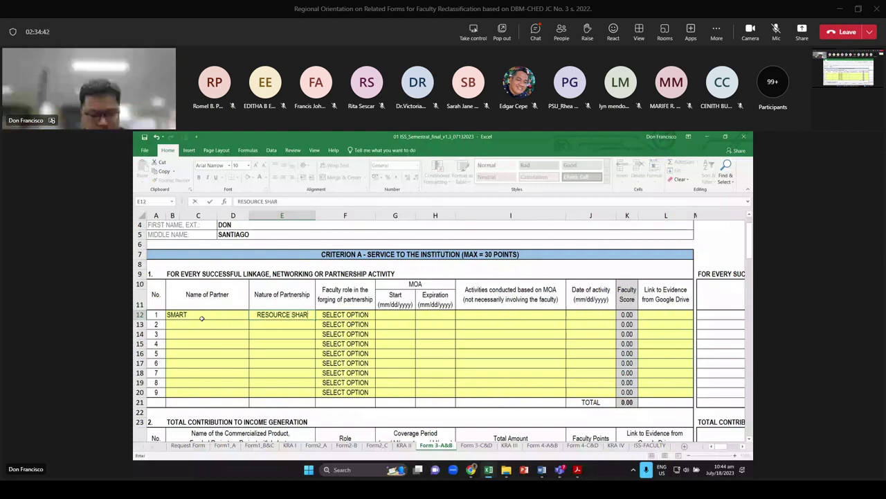
{"action": "type", "text": "ING"}
{"action": "key", "text": "Tab"}
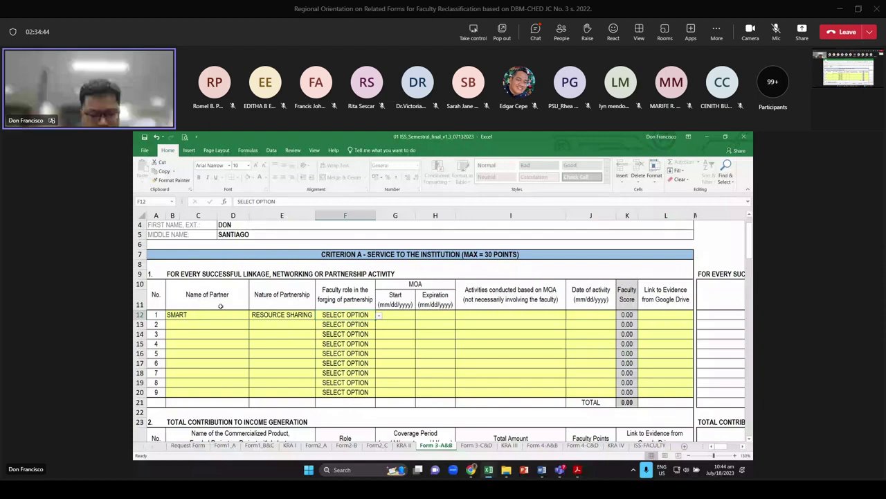
{"action": "left_click", "coordinate": [378, 315]}
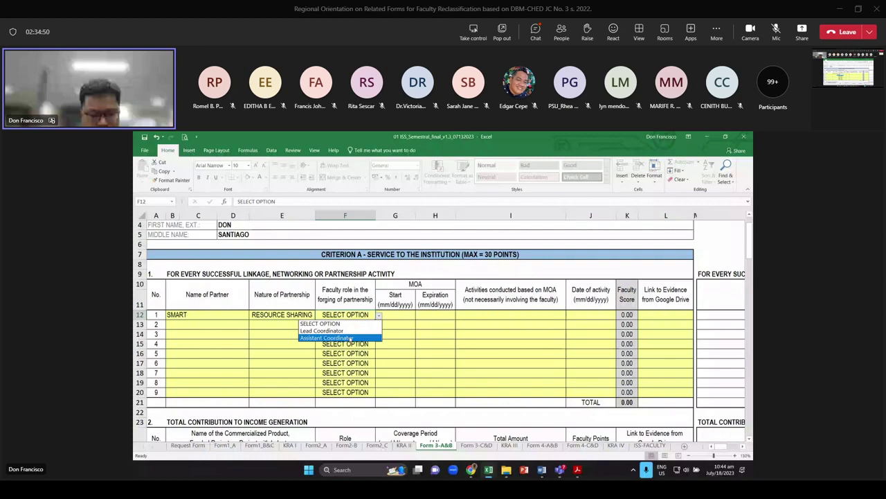
{"action": "left_click", "coordinate": [350, 330]}
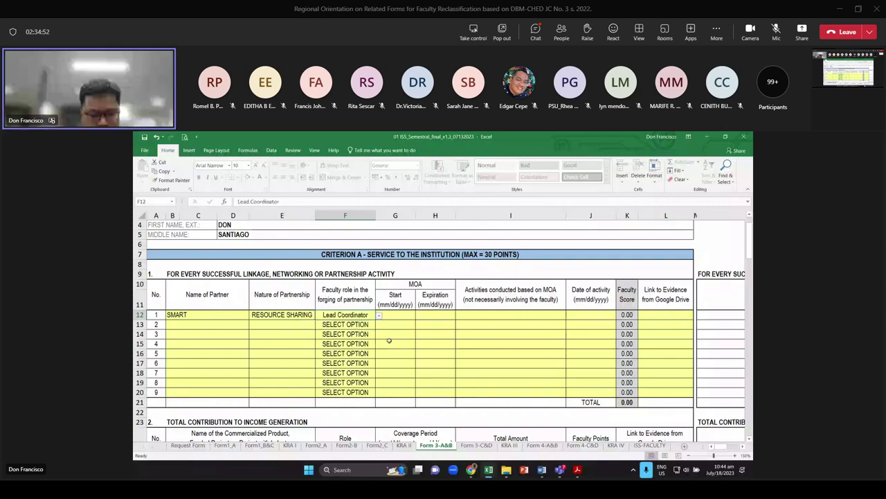
Enter the MOA dates 1/1/2020 to 12/31/2021 for row 12
{"action": "key", "text": "Right"}
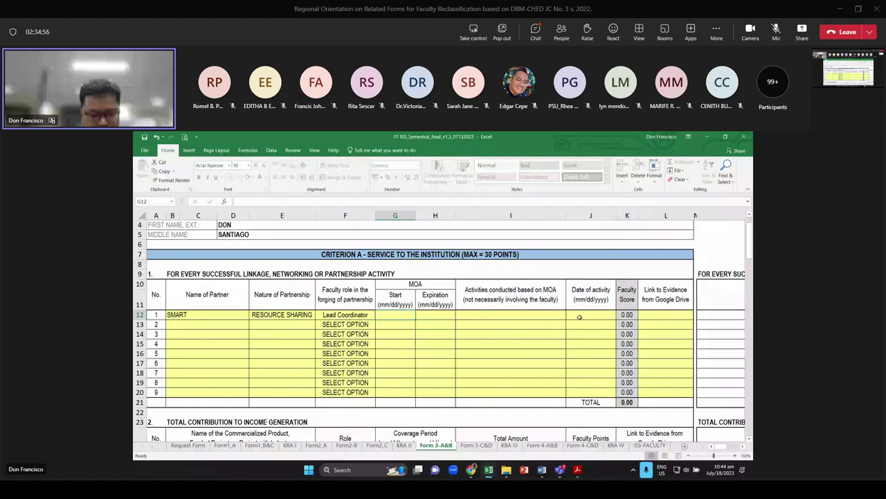
{"action": "type", "text": "1"}
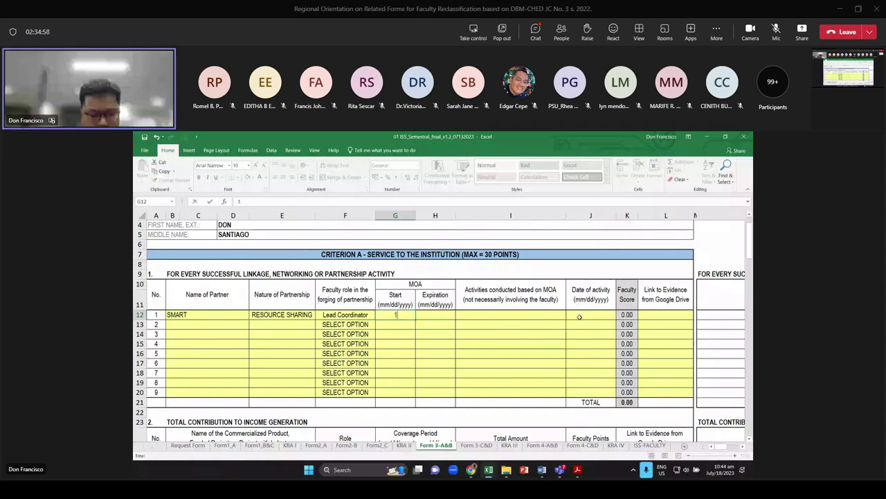
{"action": "type", "text": "/1/2"}
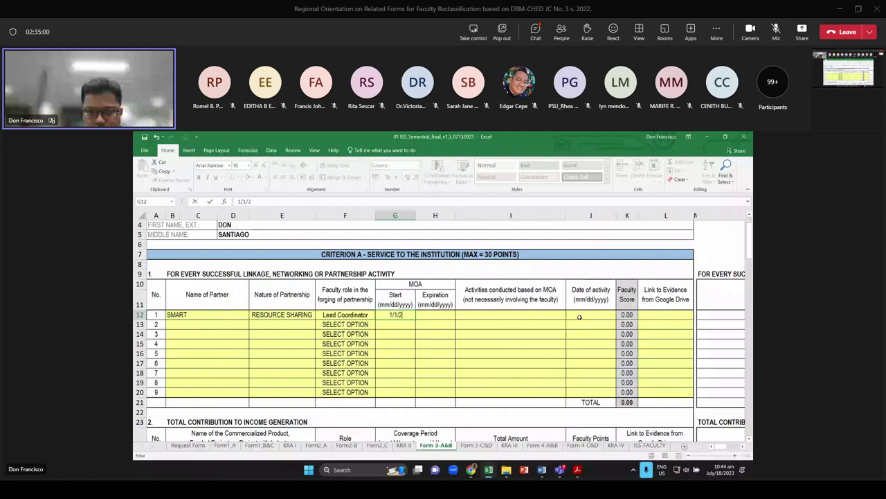
{"action": "type", "text": "020"}
{"action": "key", "text": "Tab"}
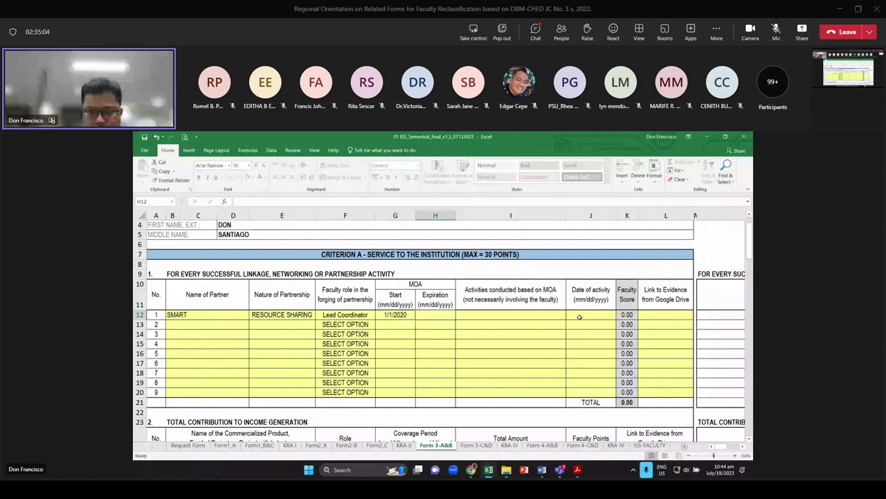
{"action": "key", "text": "F2"}
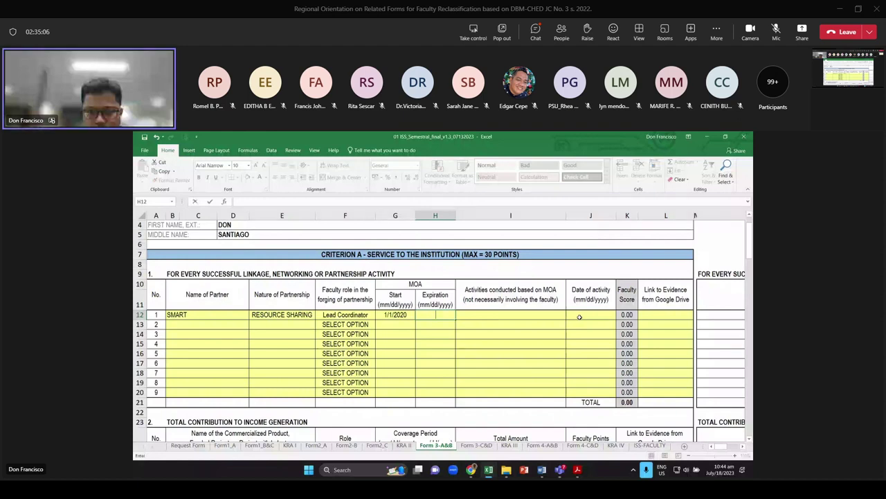
{"action": "type", "text": "12/"}
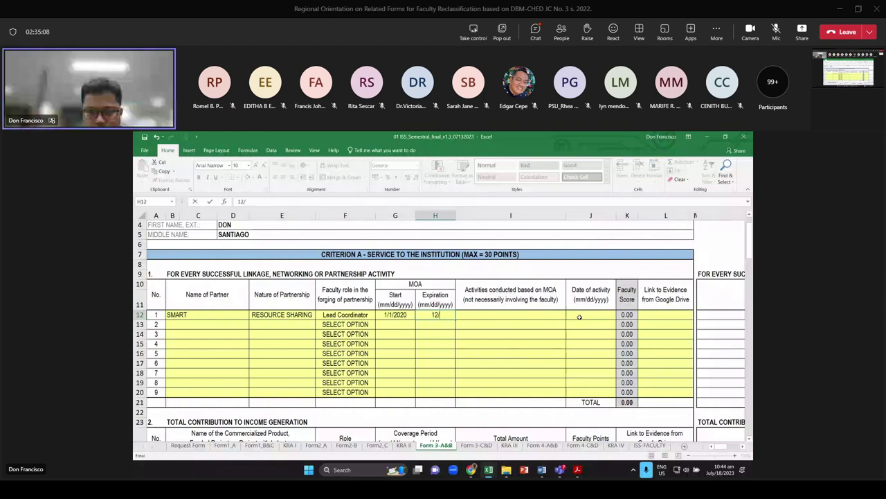
{"action": "type", "text": "3"}
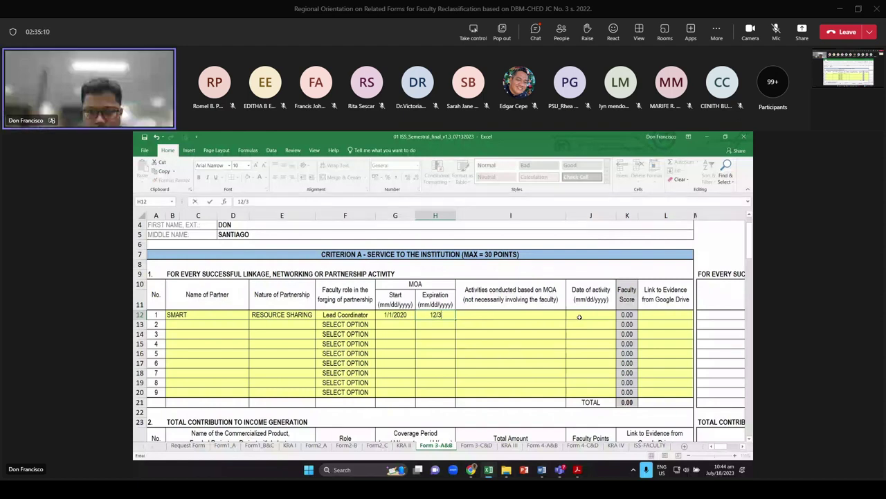
{"action": "type", "text": "1/202"}
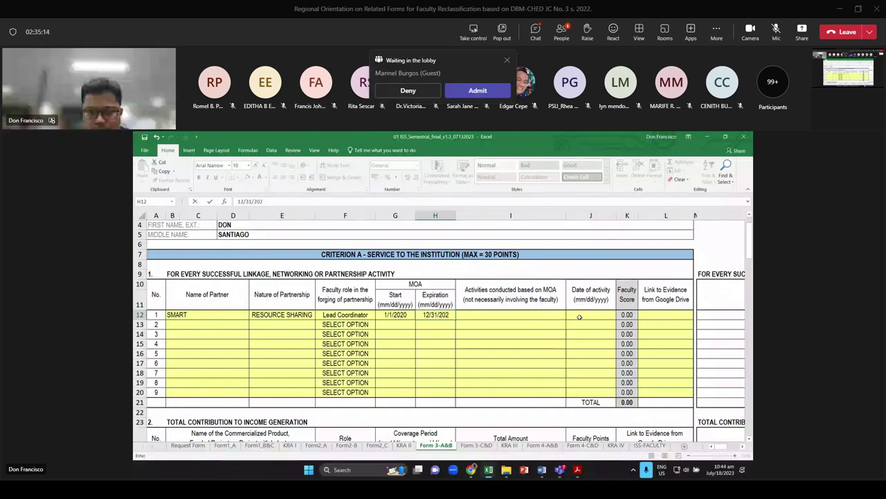
{"action": "type", "text": "1"}
{"action": "key", "text": "Return"}
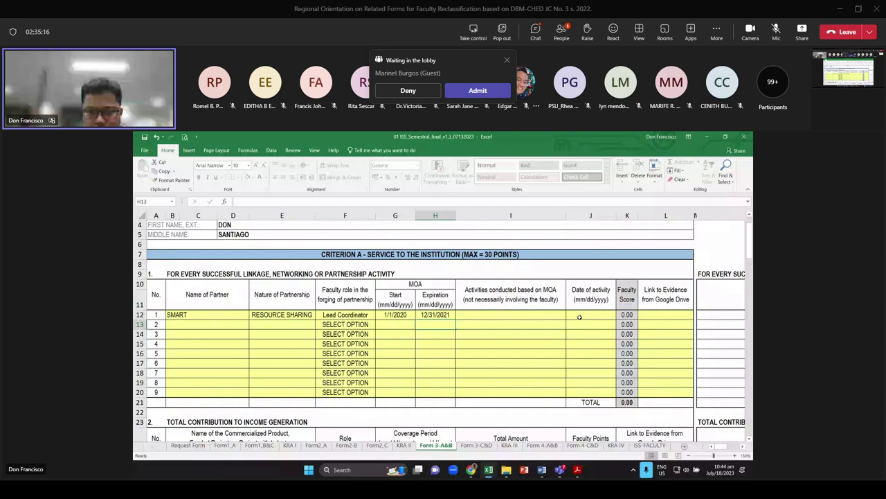
Enter activity DSDSD dated 12/12/2020 in row 12, scoring 5.00 points
{"action": "left_click", "coordinate": [532, 318]}
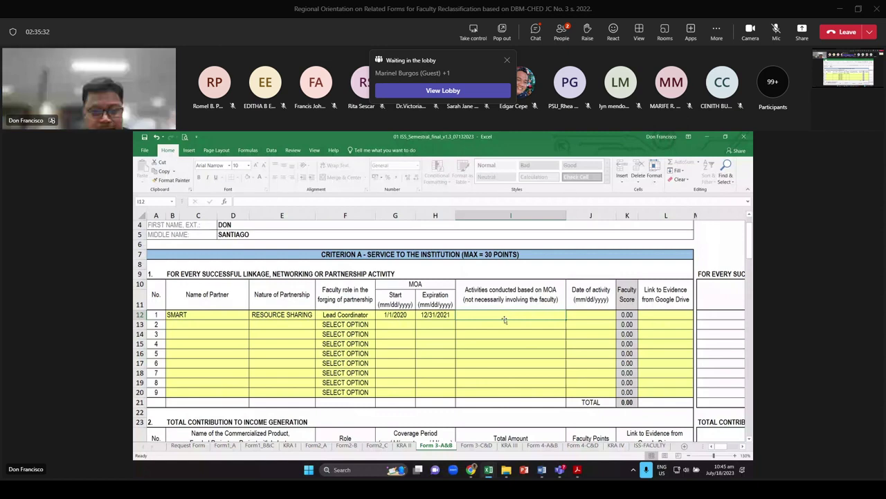
{"action": "type", "text": "DSDSD"}
{"action": "key", "text": "Return"}
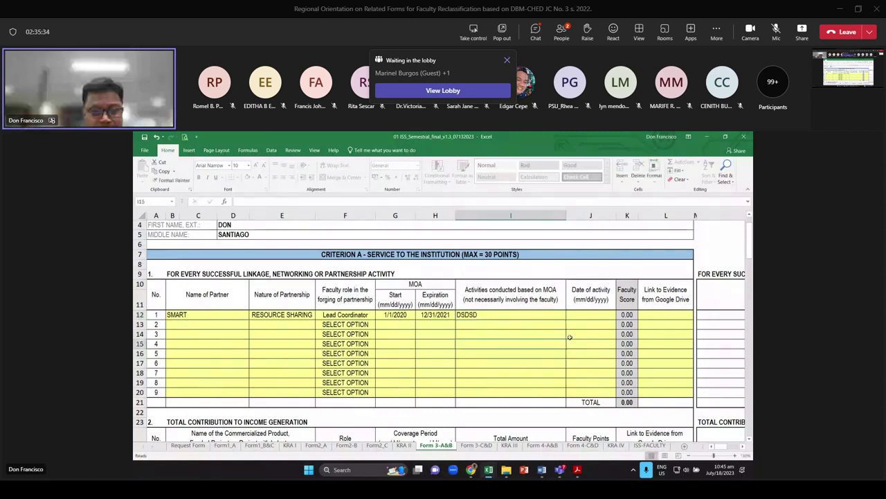
{"action": "key", "text": "Up"}
{"action": "key", "text": "Up"}
{"action": "key", "text": "Up"}
{"action": "key", "text": "Right"}
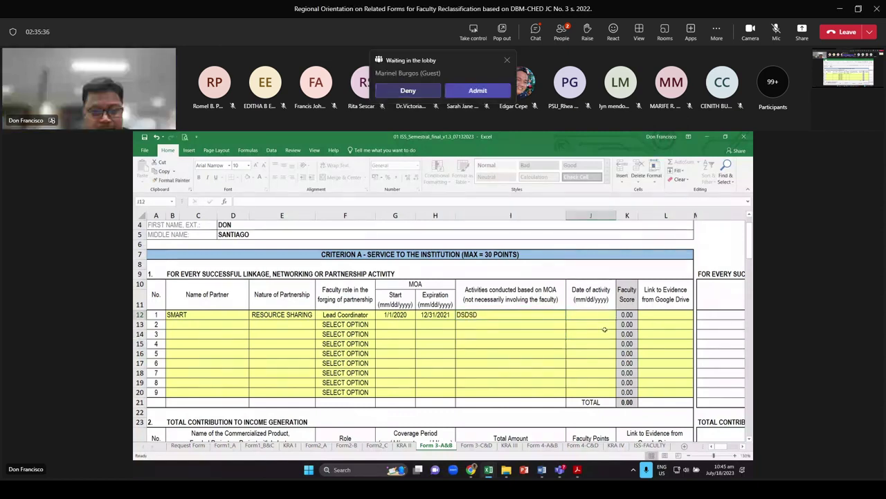
{"action": "type", "text": "12/12"}
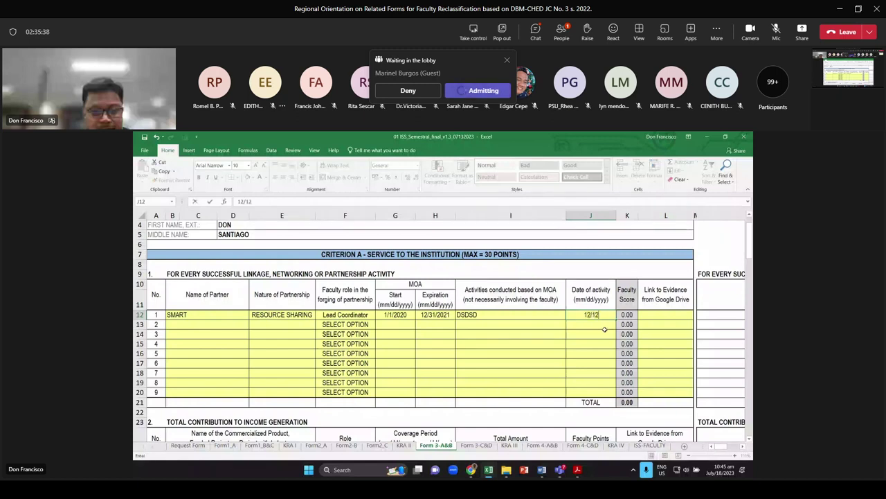
{"action": "type", "text": "/"}
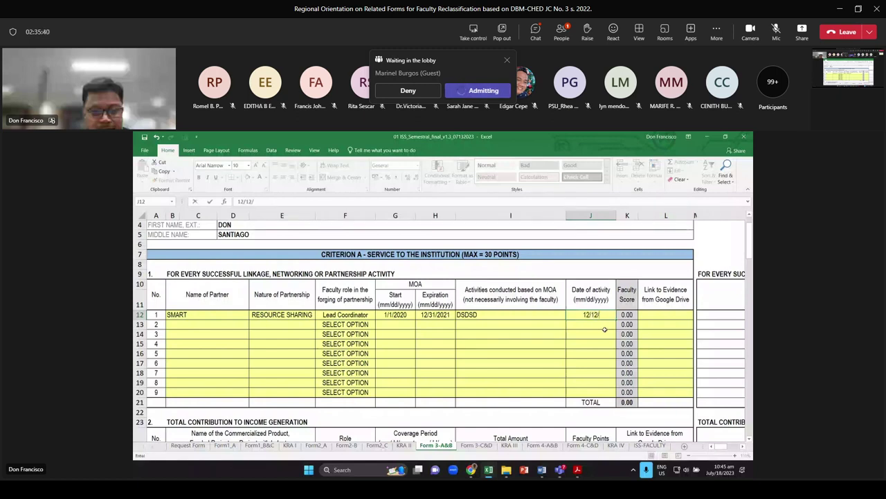
{"action": "type", "text": "2020"}
{"action": "key", "text": "Return"}
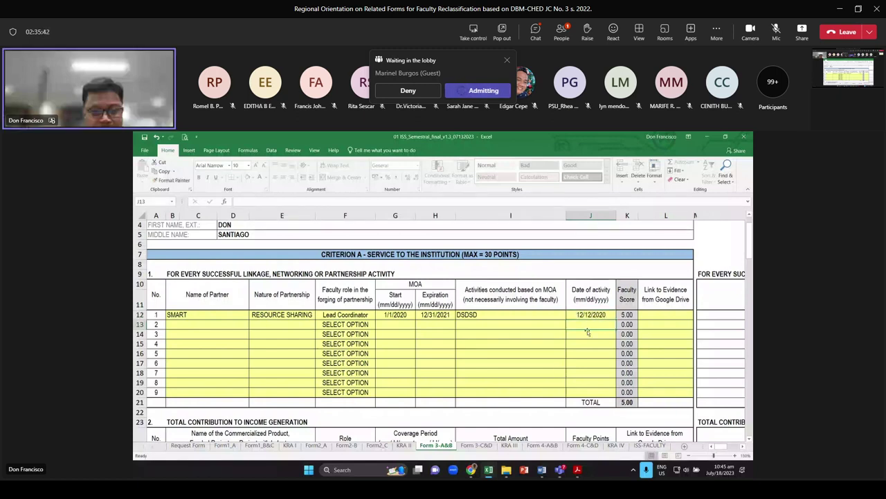
{"action": "key", "text": "Up"}
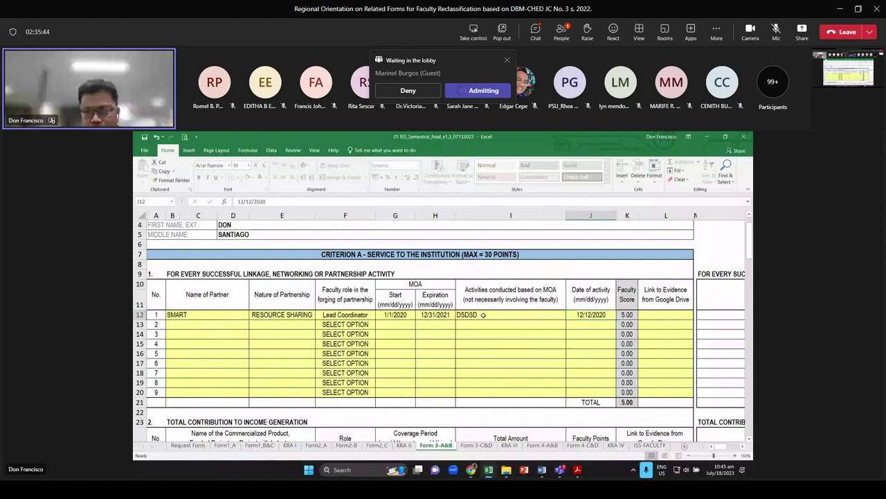
{"action": "left_click", "coordinate": [484, 315]}
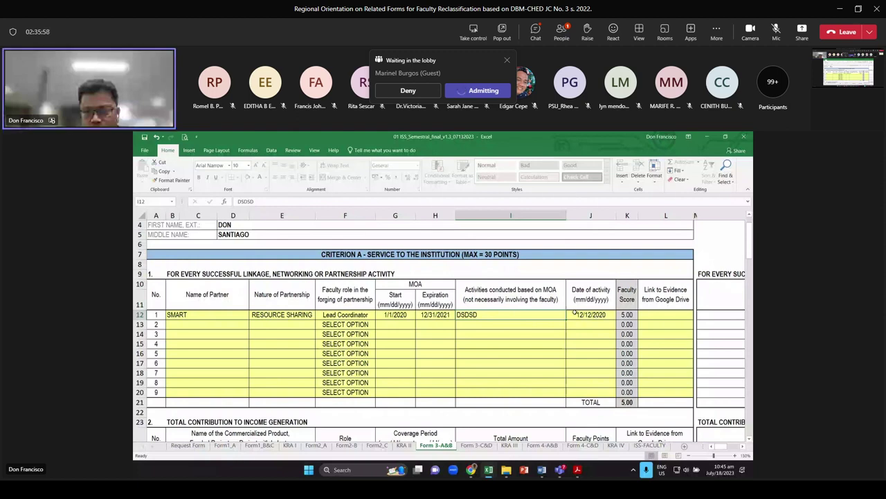
{"action": "scroll", "coordinate": [574, 313], "scroll_direction": "down", "scroll_amount": 2}
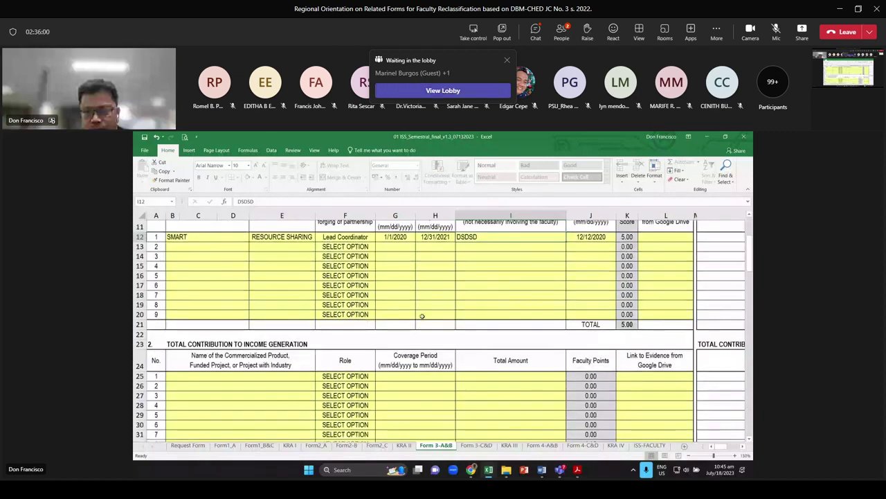
{"action": "scroll", "coordinate": [228, 329], "scroll_direction": "down", "scroll_amount": 3}
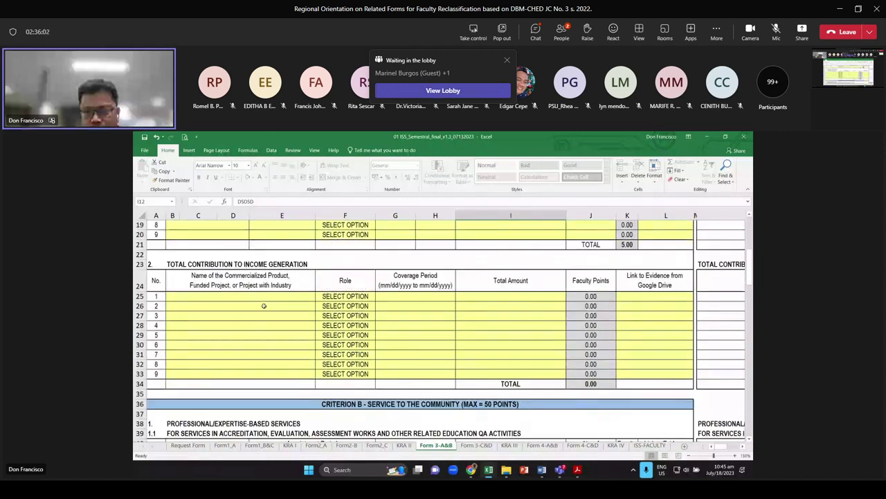
{"action": "left_click", "coordinate": [357, 296]}
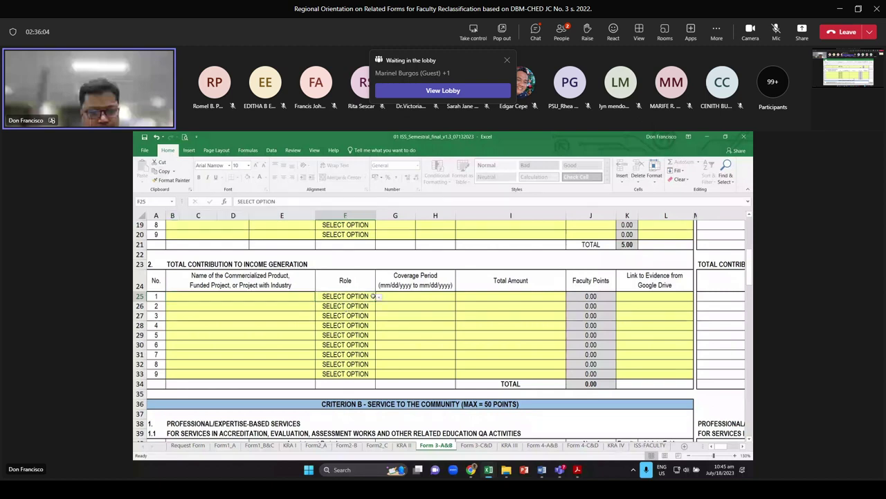
{"action": "left_click", "coordinate": [379, 297]}
{"action": "key", "text": "Escape"}
{"action": "left_click", "coordinate": [244, 296]}
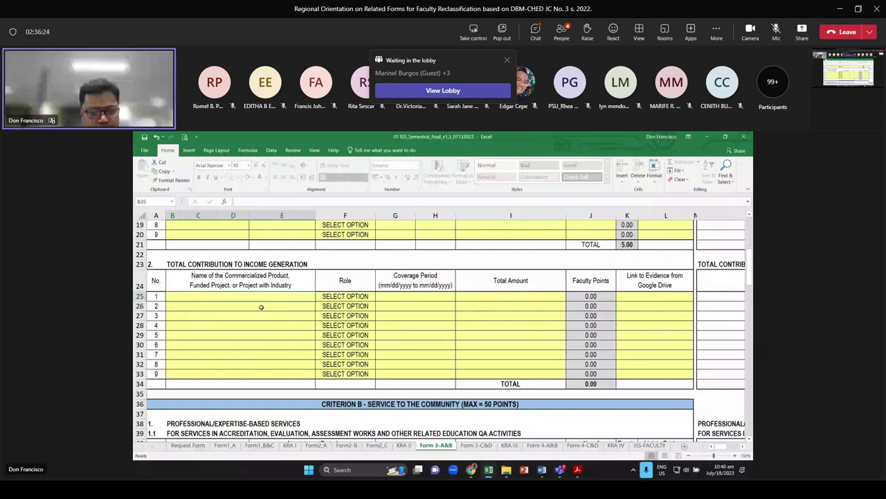
{"action": "left_click", "coordinate": [372, 297]}
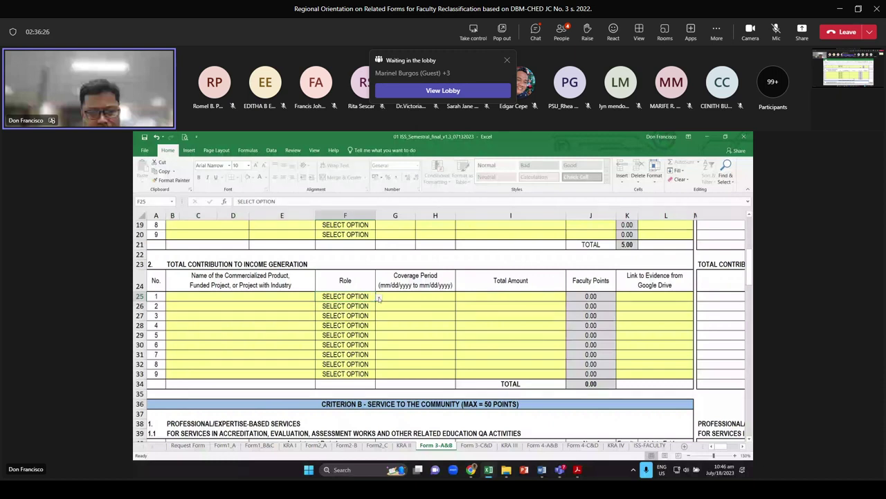
{"action": "left_click", "coordinate": [381, 297]}
{"action": "left_click", "coordinate": [480, 296]}
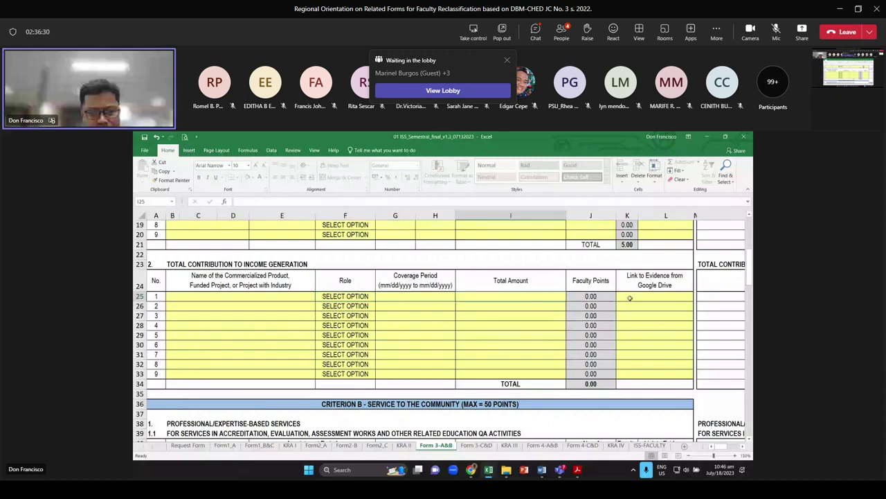
{"action": "left_click", "coordinate": [629, 298]}
{"action": "scroll", "coordinate": [415, 312], "scroll_direction": "down", "scroll_amount": 1}
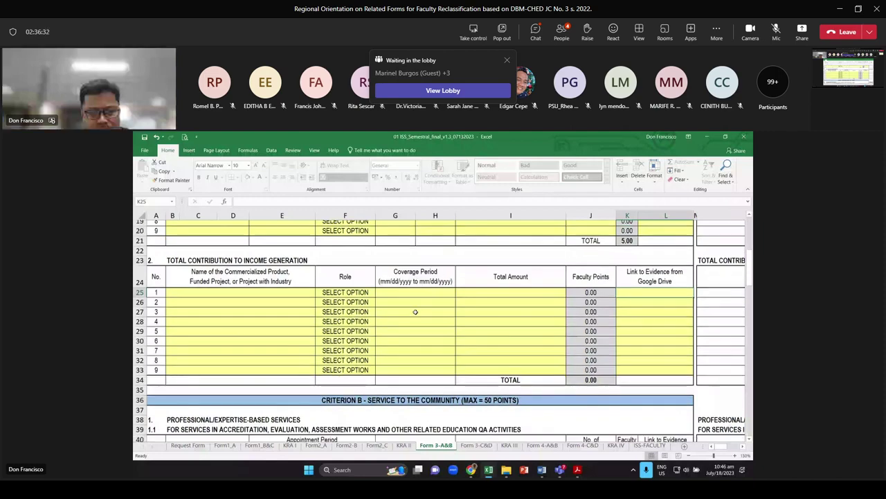
{"action": "scroll", "coordinate": [415, 312], "scroll_direction": "down", "scroll_amount": 5}
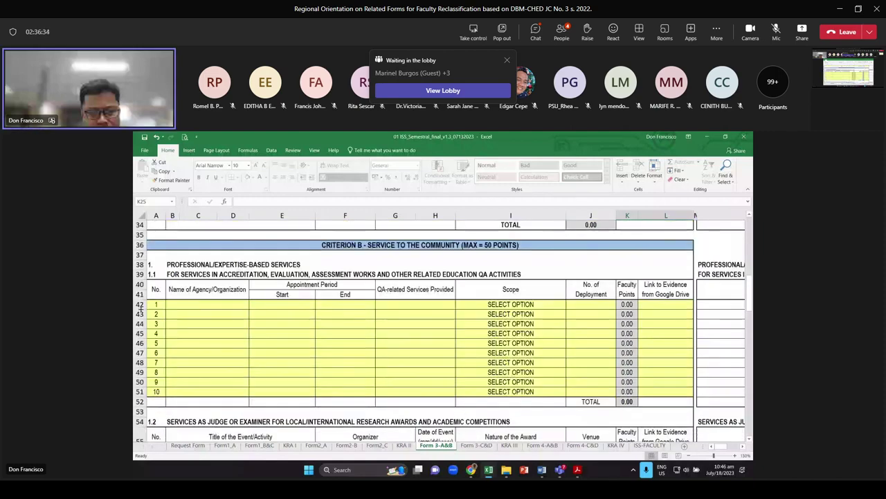
Enter agency AACCUP in B42 with dates 1/1/2021 to 12/31/2021
{"action": "left_click", "coordinate": [227, 305]}
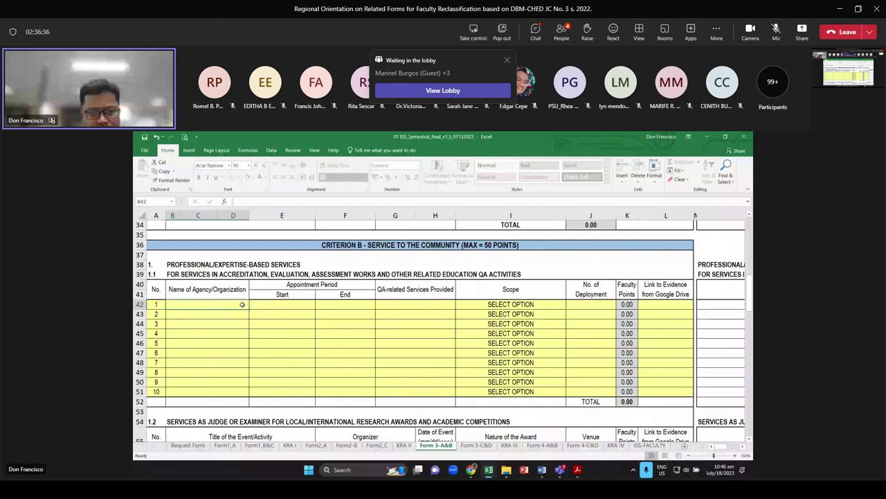
{"action": "type", "text": "AACC"}
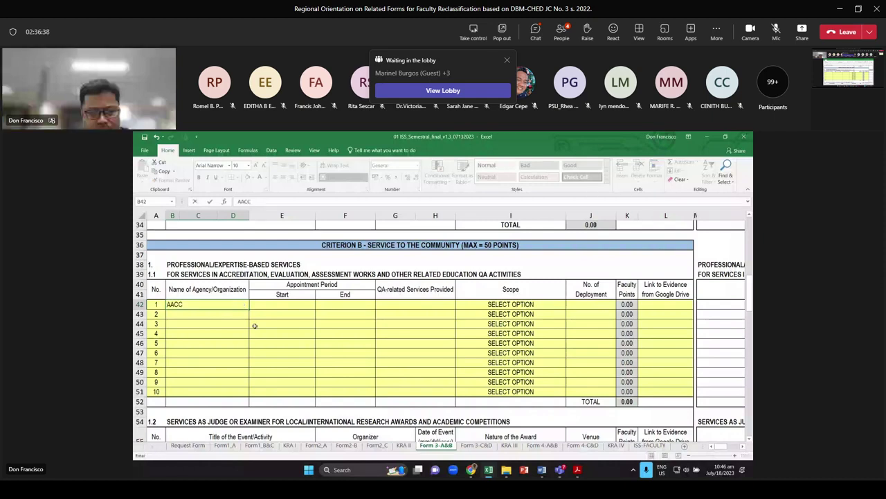
{"action": "type", "text": "UP"}
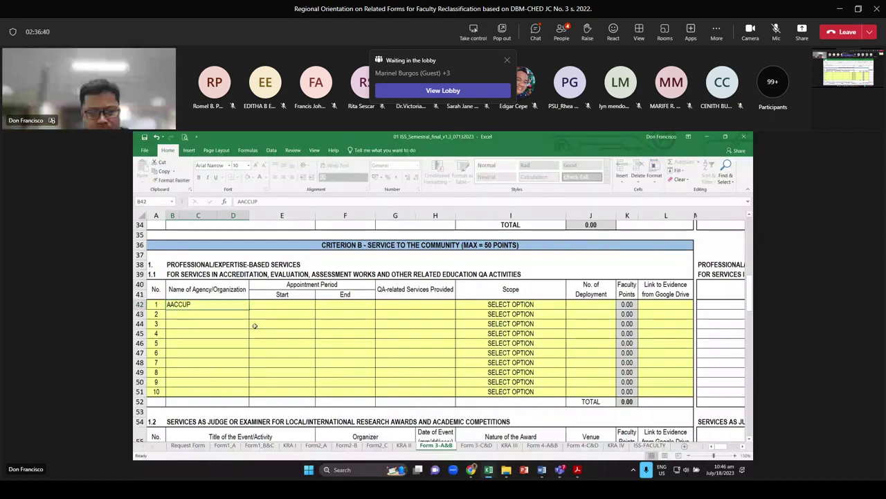
{"action": "key", "text": "ctrl+Return"}
{"action": "key", "text": "Tab"}
{"action": "type", "text": "1"}
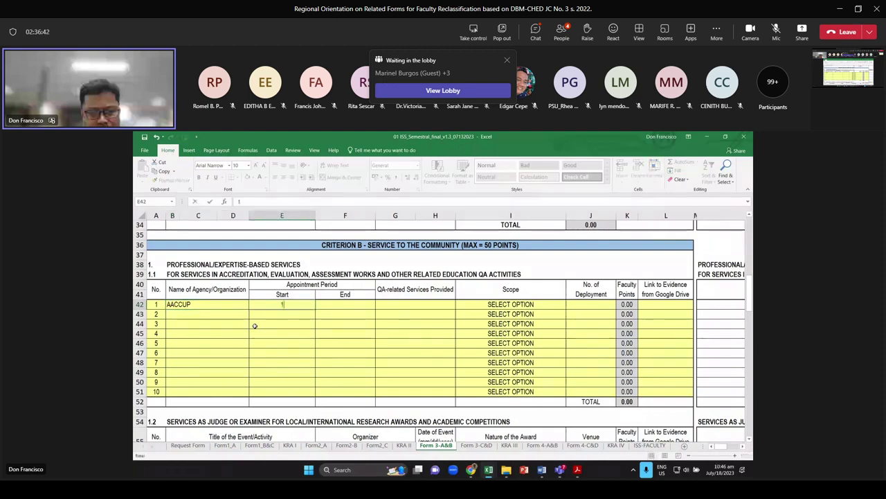
{"action": "type", "text": "2021"}
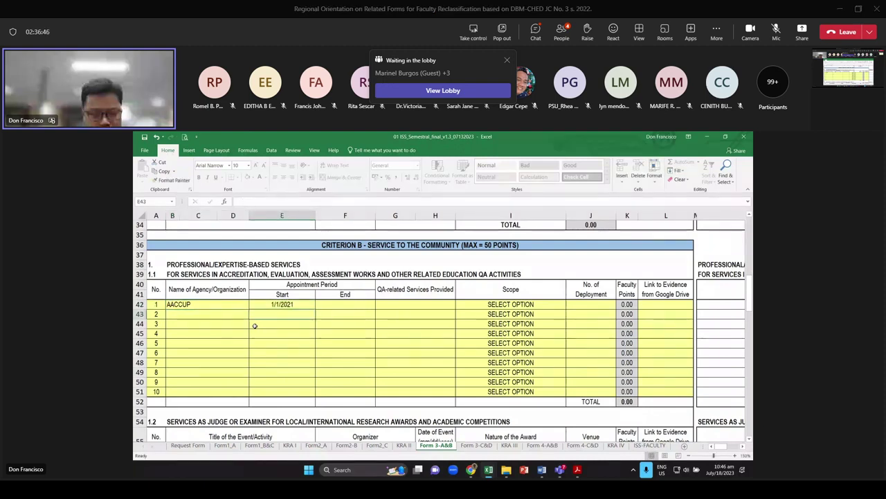
{"action": "key", "text": "Tab"}
{"action": "type", "text": "12/31"}
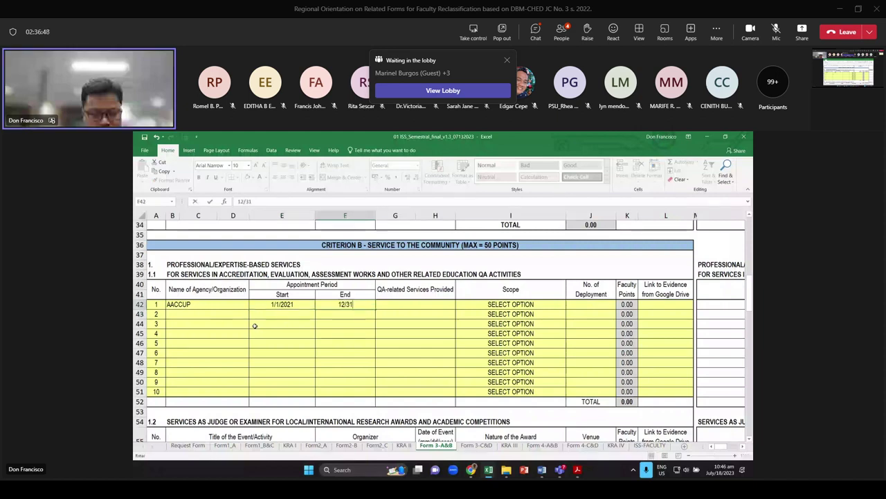
{"action": "type", "text": "/2021"}
{"action": "key", "text": "Return"}
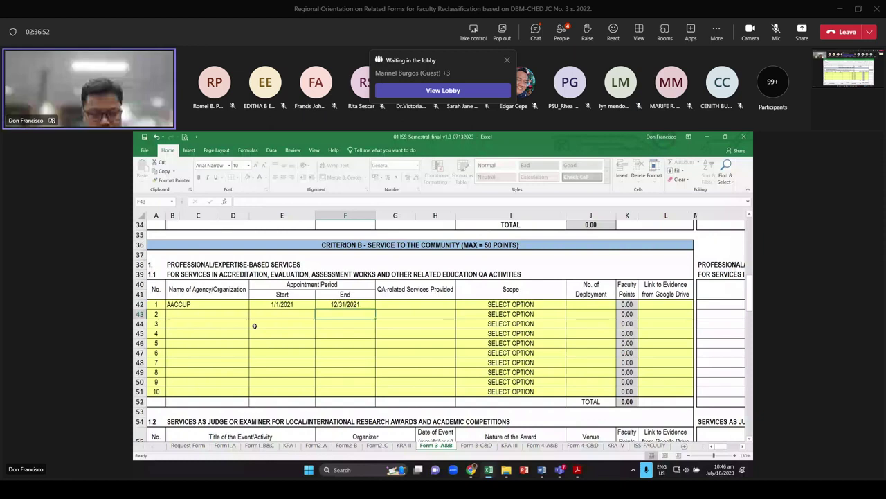
Set row 42's QA service to ACCREDITOR and its scope to Local
{"action": "key", "text": "Up"}
{"action": "key", "text": "Right"}
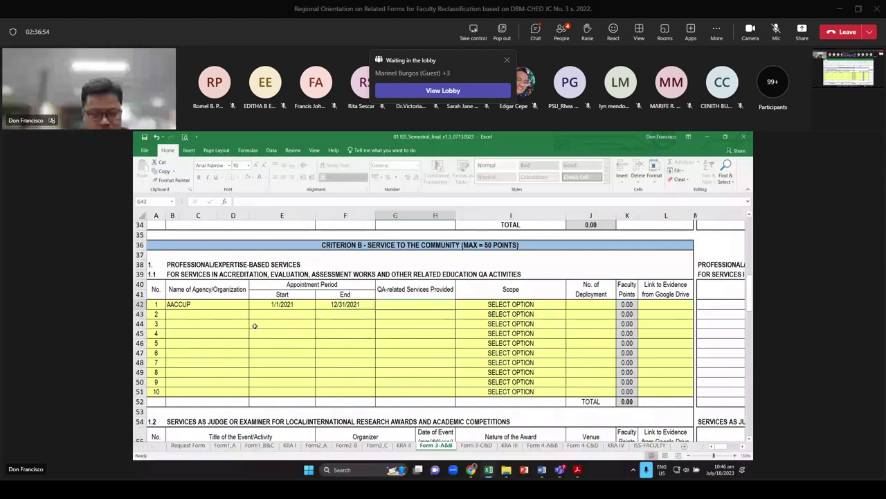
{"action": "type", "text": "ACCREDI"}
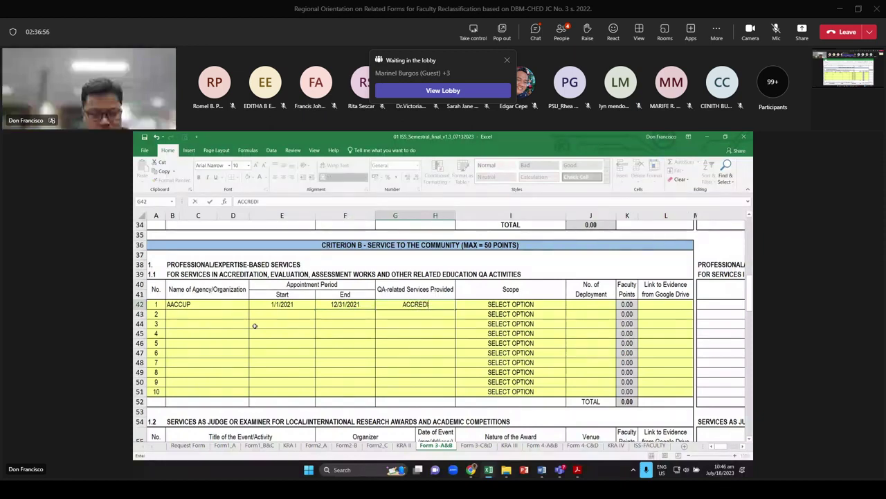
{"action": "type", "text": "TOR"}
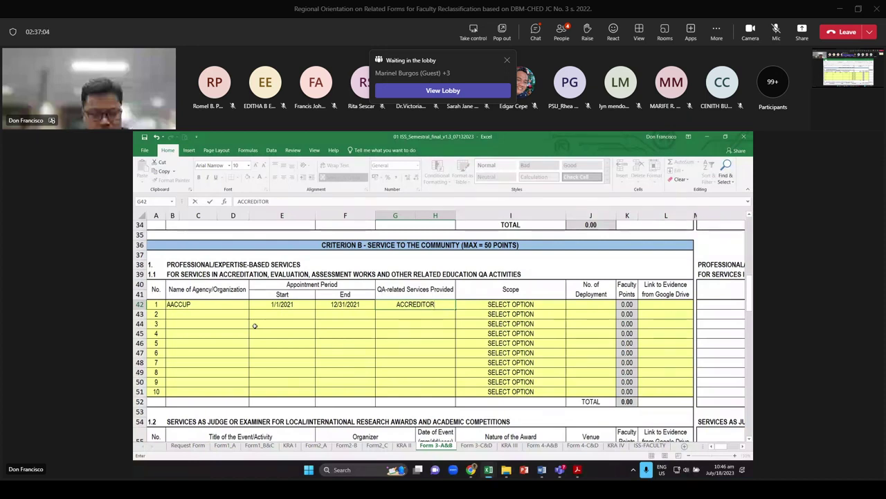
{"action": "key", "text": "Tab"}
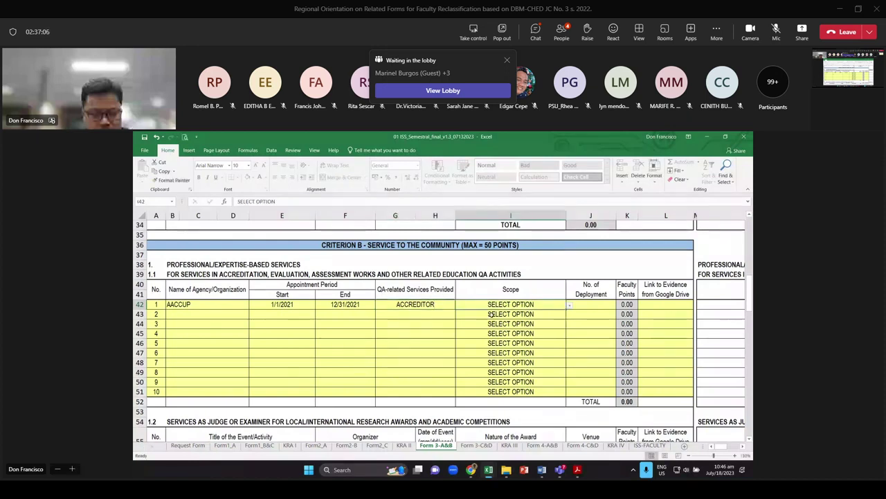
{"action": "left_click", "coordinate": [569, 305]}
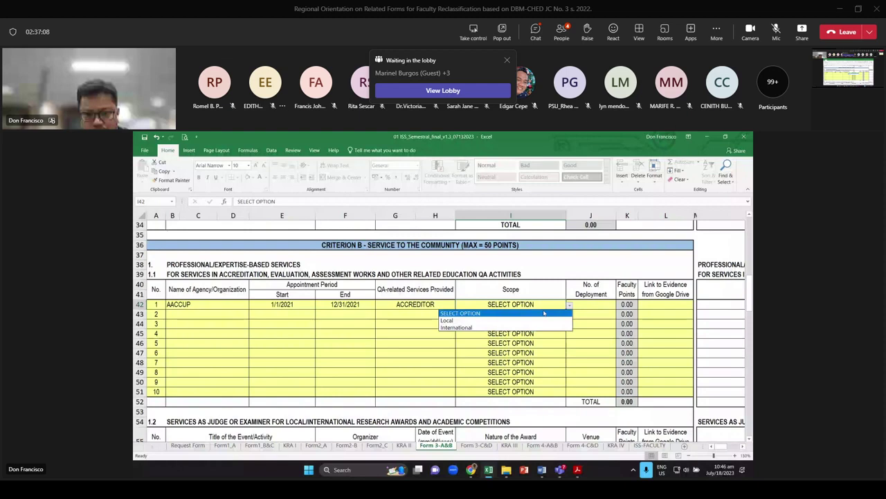
{"action": "left_click", "coordinate": [498, 315]}
Settle J42's deployment count at 1 after trying 2, 3 and 5, earning 8.00 points
{"action": "key", "text": "Tab"}
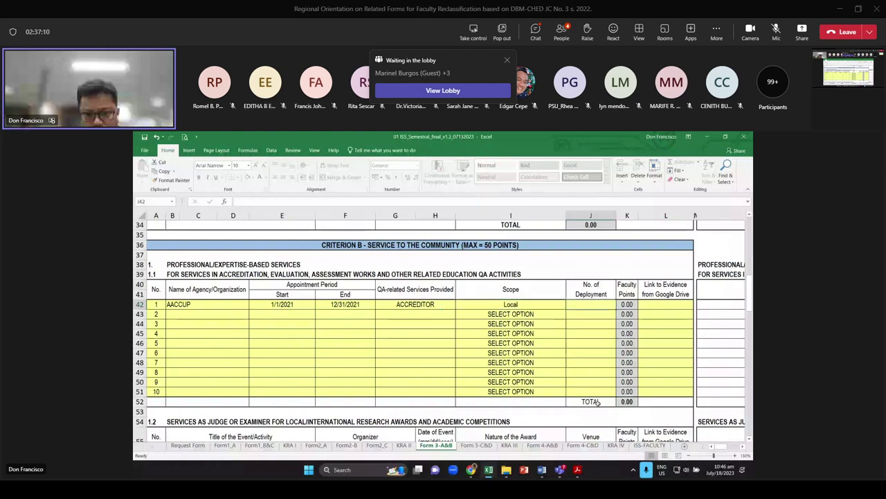
{"action": "type", "text": "2"}
{"action": "key", "text": "Return"}
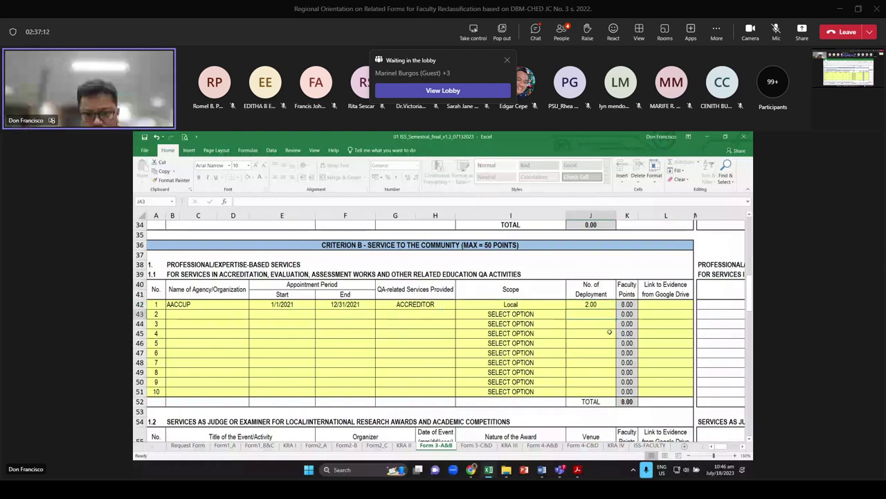
{"action": "key", "text": "Up"}
{"action": "type", "text": "3"}
{"action": "key", "text": "Return"}
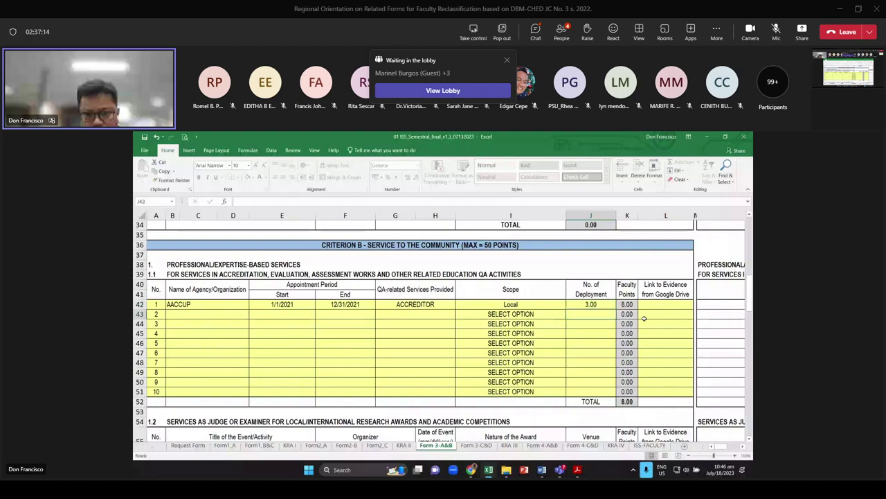
{"action": "key", "text": "Up"}
{"action": "type", "text": "5"}
{"action": "key", "text": "Return"}
{"action": "key", "text": "Up"}
{"action": "type", "text": "1"}
{"action": "key", "text": "Return"}
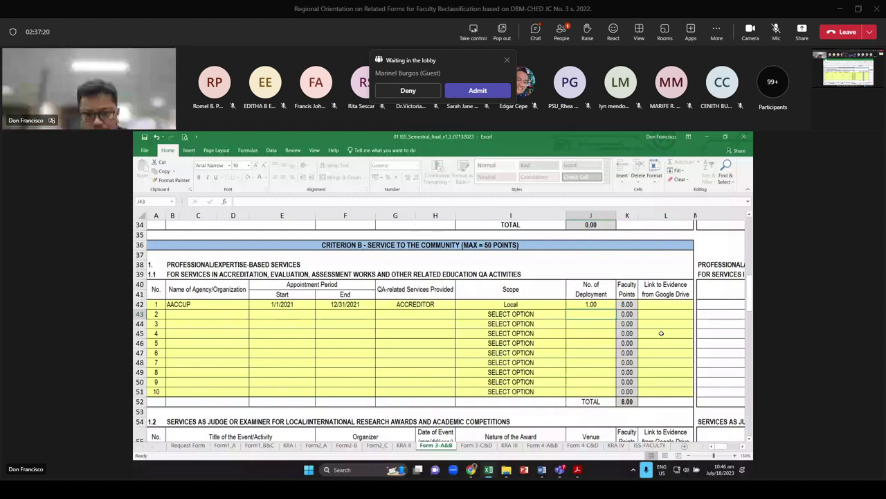
{"action": "key", "text": "Up"}
{"action": "key", "text": "Left"}
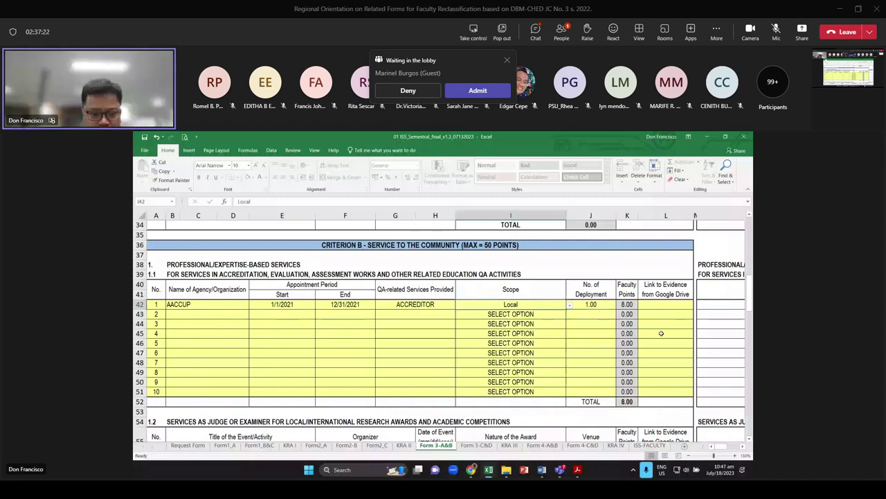
{"action": "key", "text": "Down"}
{"action": "key", "text": "Left"}
{"action": "key", "text": "Left"}
{"action": "key", "text": "Left"}
{"action": "key", "text": "Left"}
{"action": "key", "text": "Left"}
Replace the rejected duplicate AACCUP with CHED CENTRAL OFFICE and CHED REGIONAL OFFICE in B43:B44
{"action": "type", "text": "AACC"}
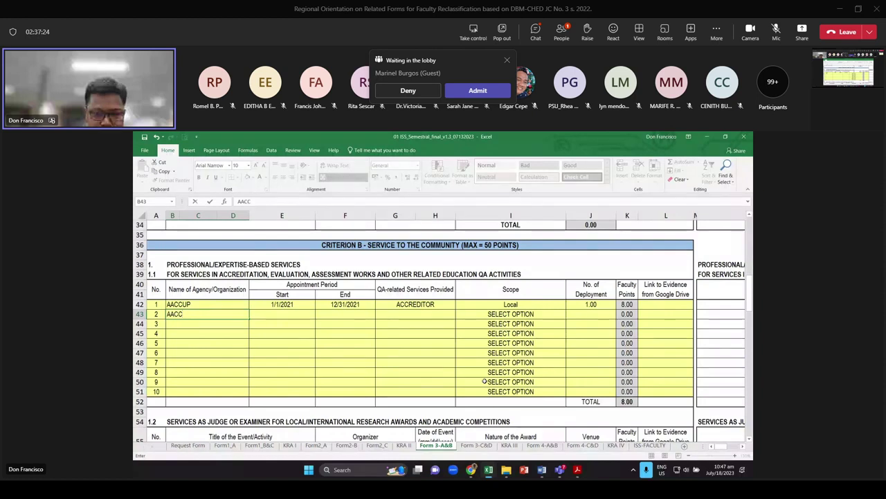
{"action": "type", "text": "UP"}
{"action": "key", "text": "Return"}
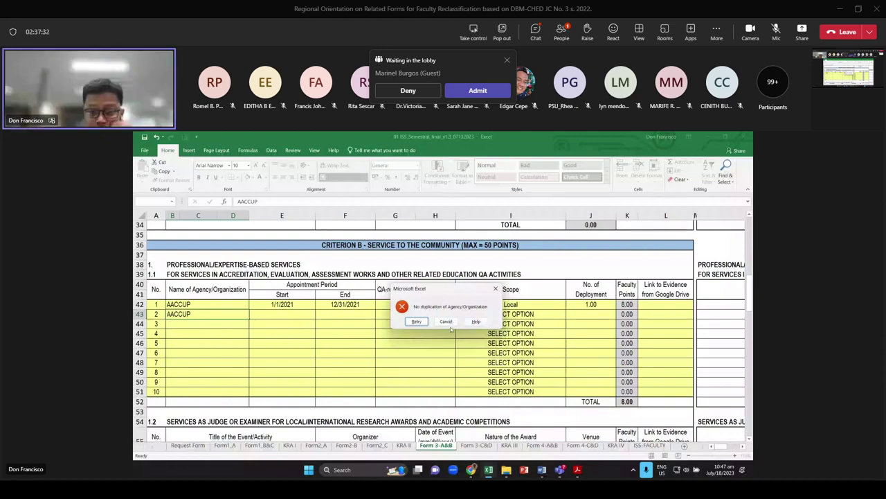
{"action": "left_click", "coordinate": [446, 321]}
{"action": "type", "text": "C"}
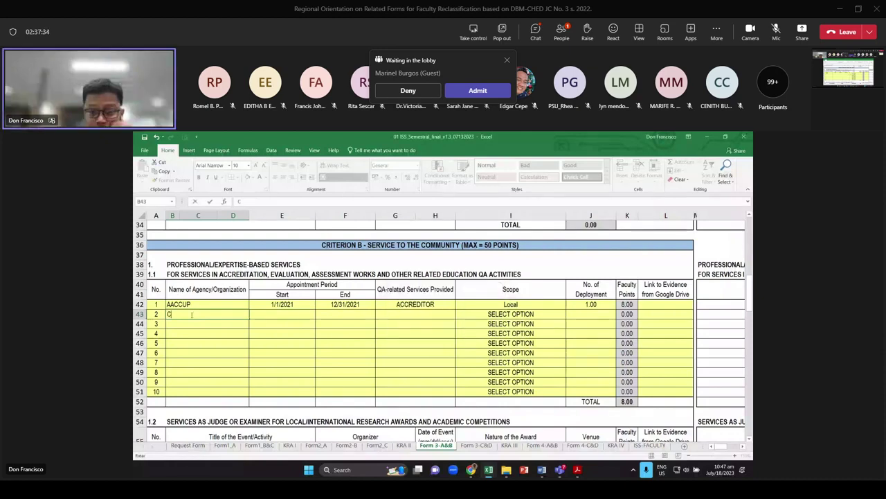
{"action": "type", "text": "HED CENTRAL "}
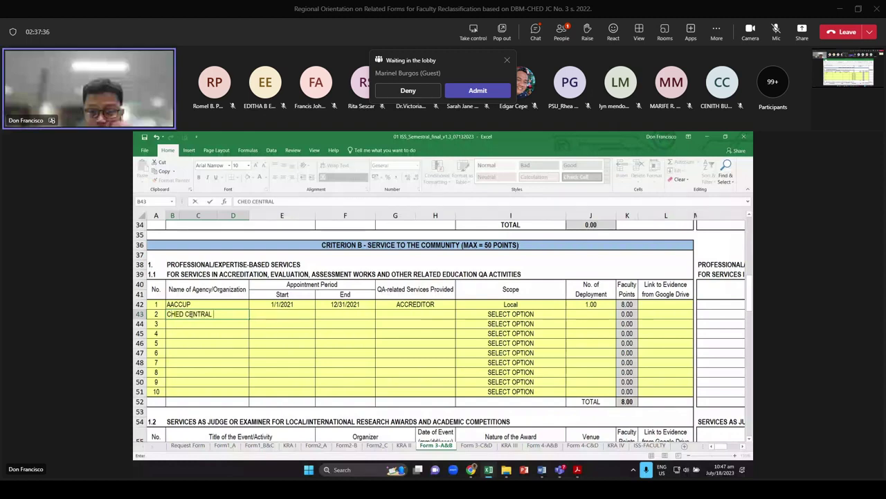
{"action": "type", "text": "OFFICE"}
{"action": "key", "text": "Return"}
{"action": "type", "text": "CHED RE"}
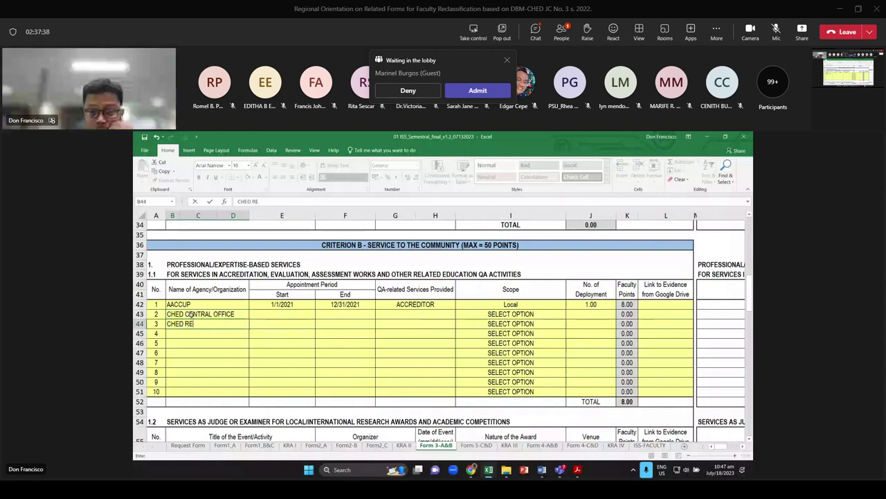
{"action": "type", "text": "GIONAL OFFICE"}
{"action": "key", "text": "Return"}
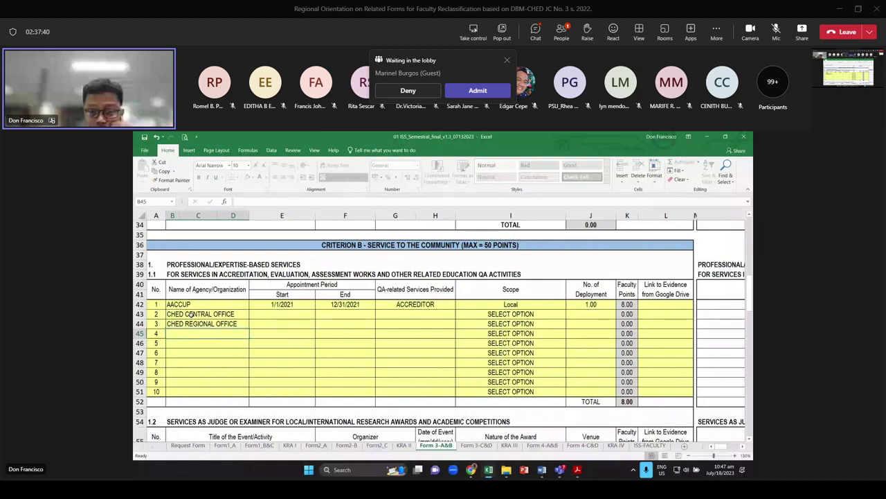
Add AUN QA in B45 with International scope and 1 deployment
{"action": "type", "text": "AQ"}
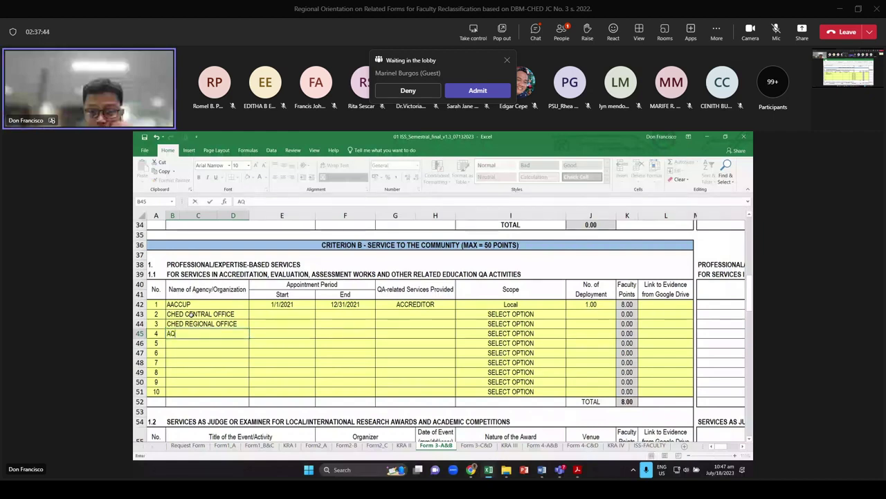
{"action": "key", "text": "BackSpace"}
{"action": "type", "text": "UN "}
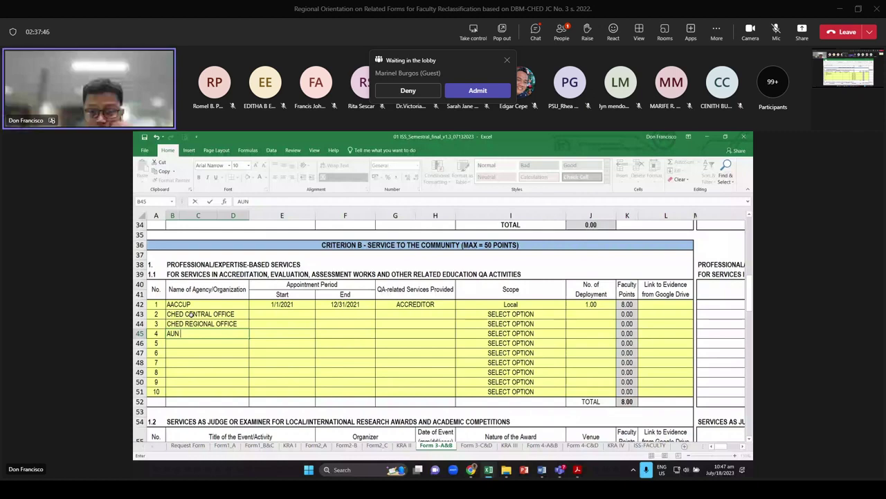
{"action": "type", "text": "QA"}
{"action": "key", "text": "Tab"}
{"action": "key", "text": "Tab"}
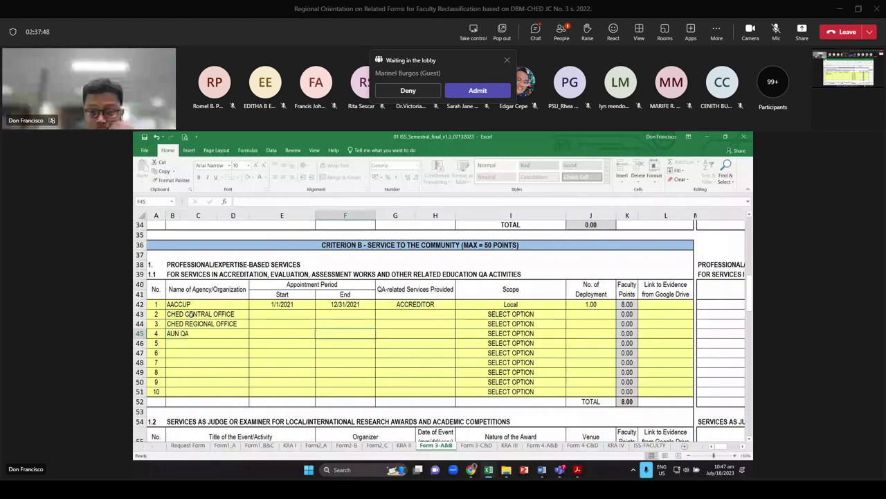
{"action": "left_click", "coordinate": [513, 333]}
{"action": "left_click", "coordinate": [569, 335]}
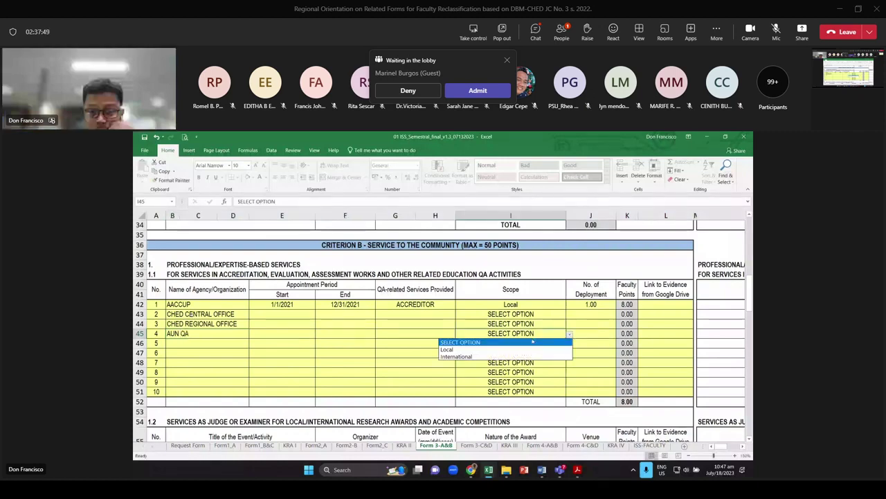
{"action": "left_click", "coordinate": [457, 356]}
{"action": "key", "text": "Tab"}
{"action": "type", "text": "1"}
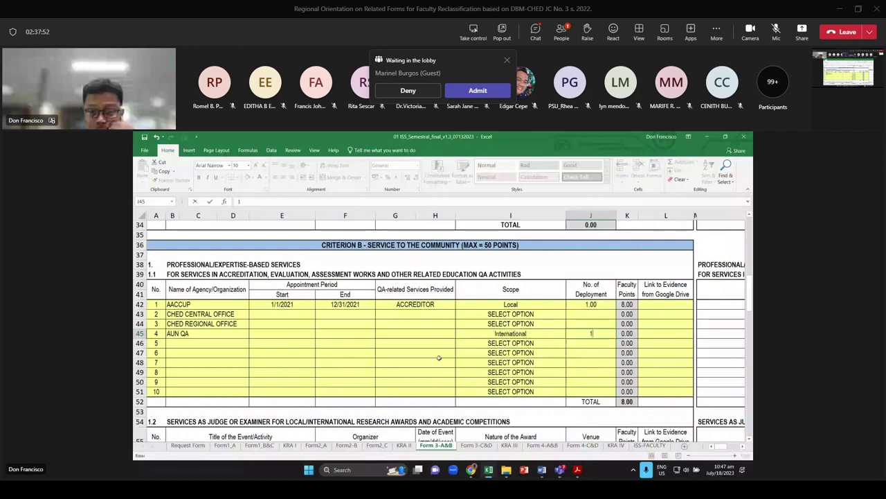
{"action": "left_click", "coordinate": [281, 334]}
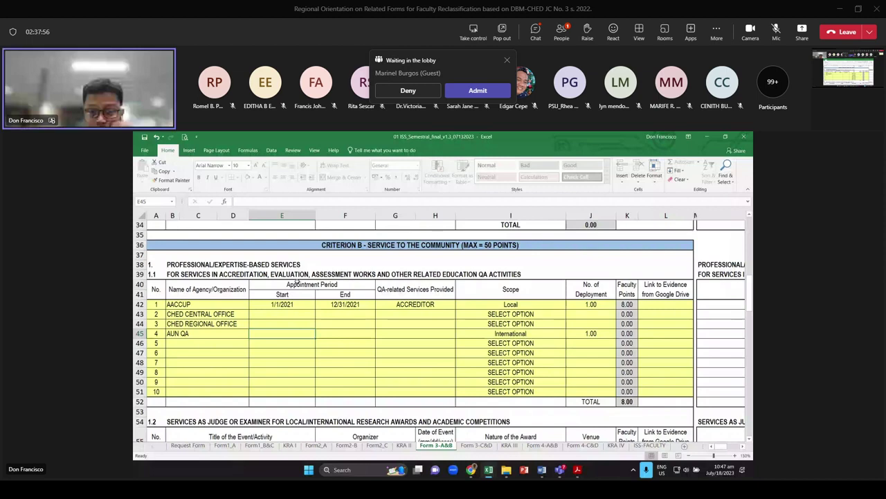
Copy row 42's dates and ACCREDITOR role into rows 43–45
{"action": "left_click_drag", "start_coordinate": [309, 304], "coordinate": [435, 314]}
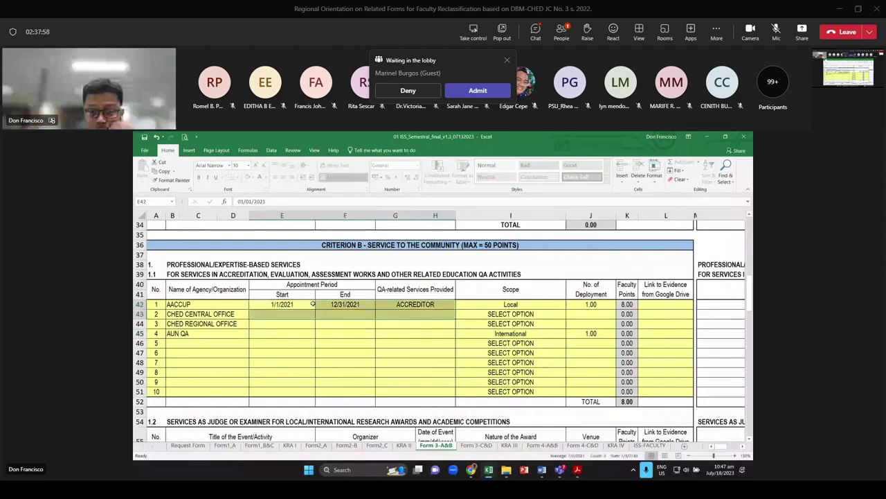
{"action": "key", "text": "ctrl+c"}
{"action": "key", "text": "ctrl+v"}
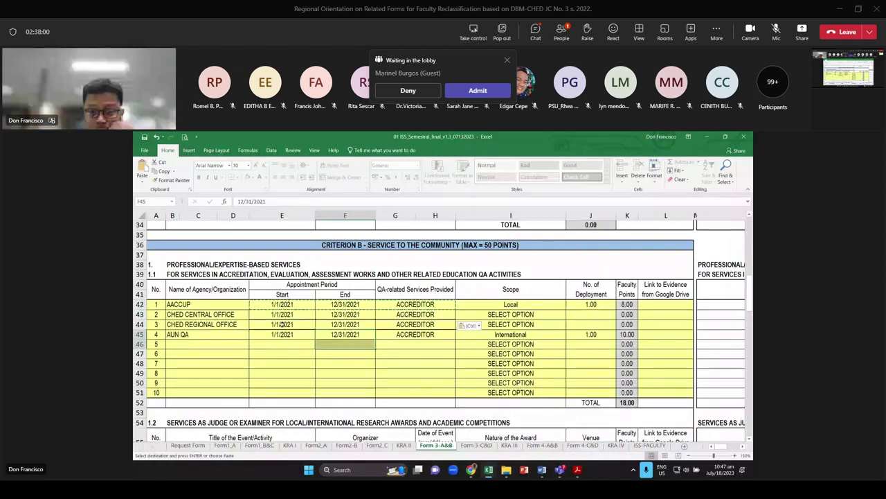
{"action": "left_click", "coordinate": [511, 315]}
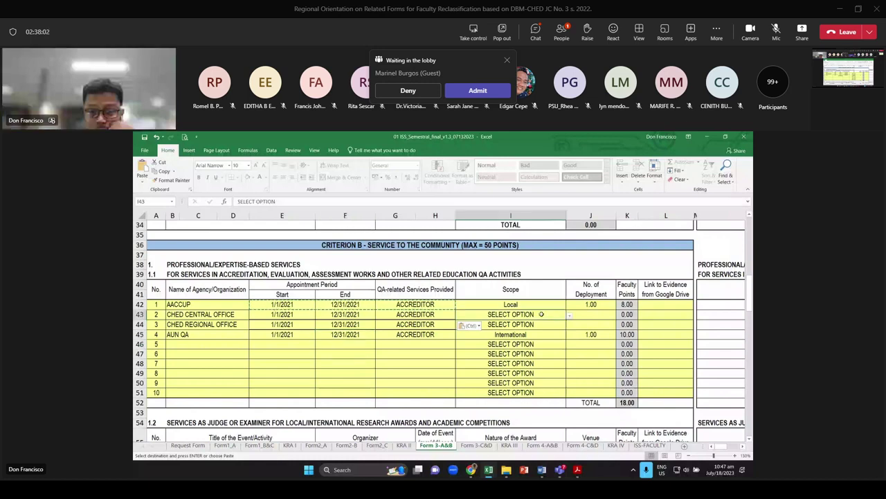
{"action": "left_click", "coordinate": [569, 315]}
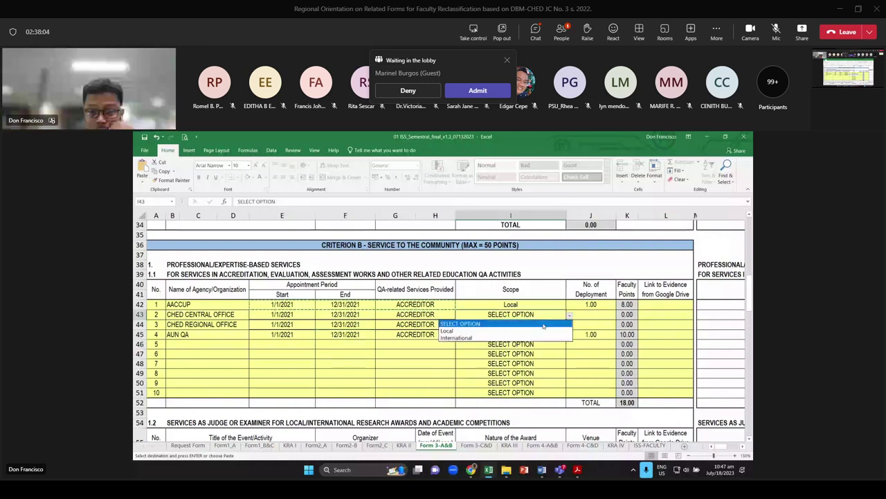
Give both CHED rows Local scope and 1.00 deployment each, bringing the total to 34.00
{"action": "left_click", "coordinate": [543, 330]}
{"action": "left_click", "coordinate": [570, 325]}
{"action": "left_click", "coordinate": [530, 344]}
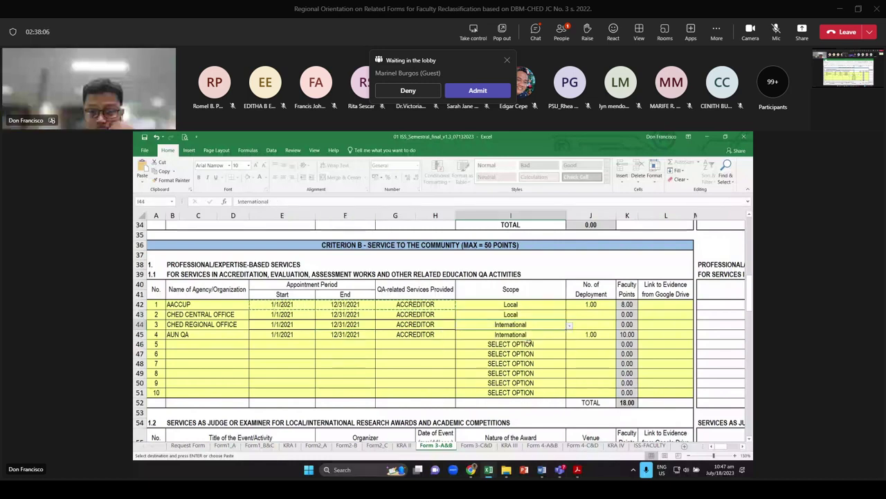
{"action": "left_click", "coordinate": [600, 313]}
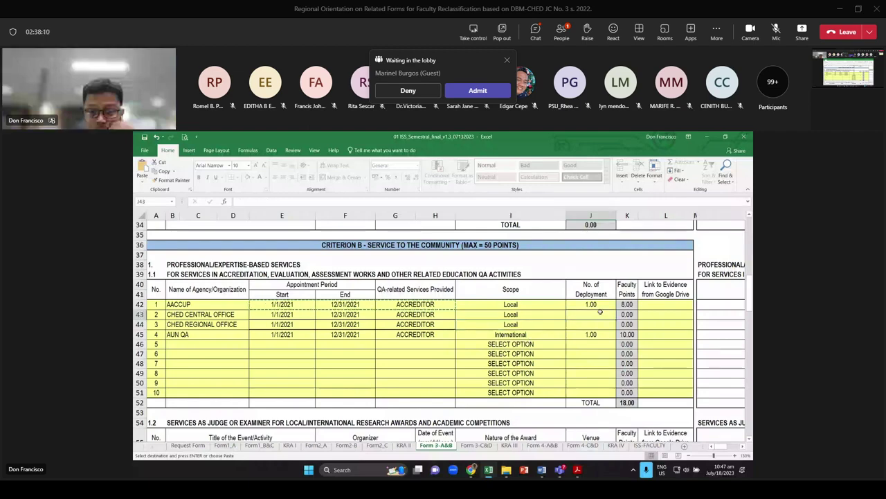
{"action": "key", "text": "Return"}
{"action": "scroll", "coordinate": [391, 303], "scroll_direction": "down", "scroll_amount": 4}
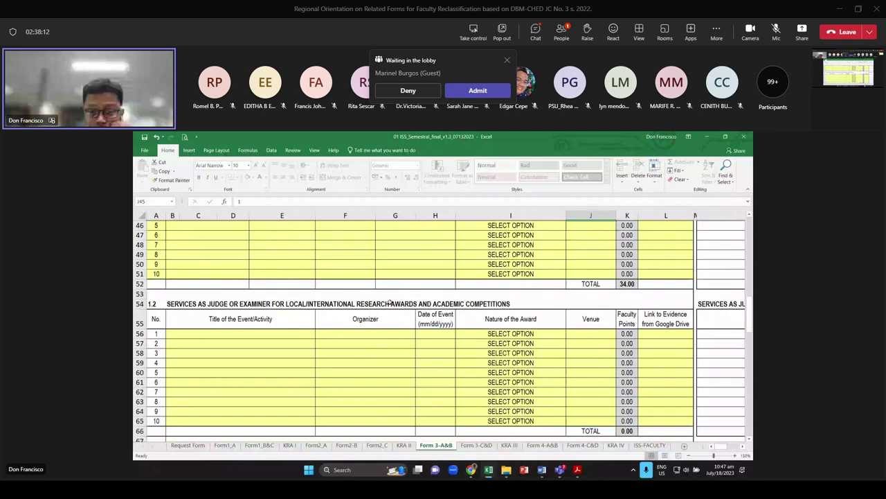
Scroll to the 1.4 Services Through Media table and select Name of Media cell F82
{"action": "scroll", "coordinate": [391, 302], "scroll_direction": "down", "scroll_amount": 1}
{"action": "left_click_drag", "start_coordinate": [243, 314], "coordinate": [482, 318]}
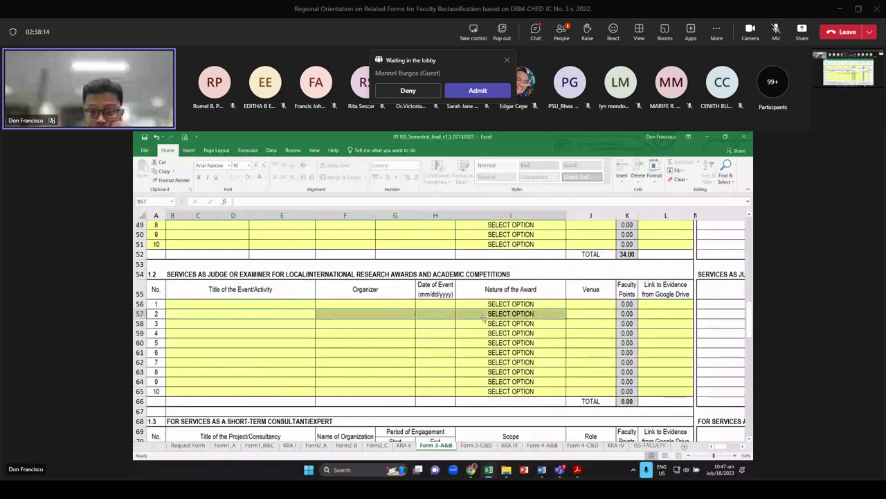
{"action": "key", "text": "Down"}
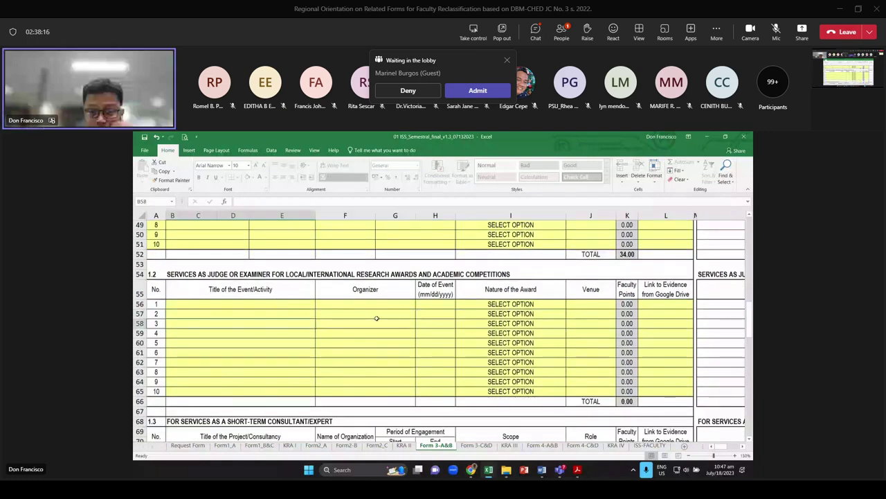
{"action": "scroll", "coordinate": [377, 318], "scroll_direction": "down", "scroll_amount": 4}
{"action": "left_click", "coordinate": [367, 324]}
{"action": "key", "text": "Right"}
{"action": "key", "text": "Right"}
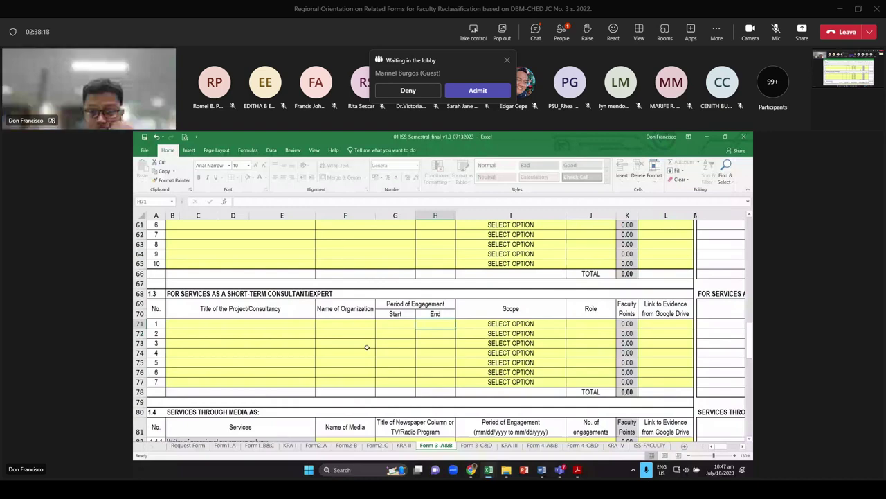
{"action": "scroll", "coordinate": [367, 347], "scroll_direction": "down", "scroll_amount": 5}
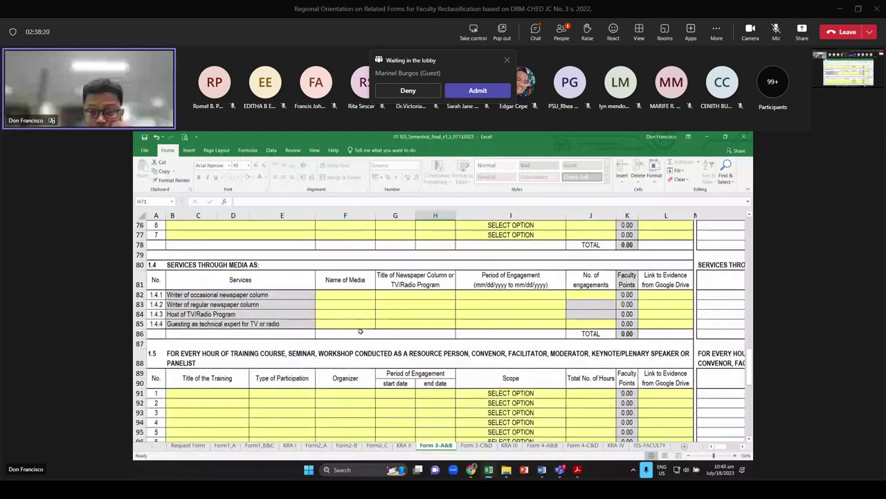
{"action": "left_click", "coordinate": [196, 264]}
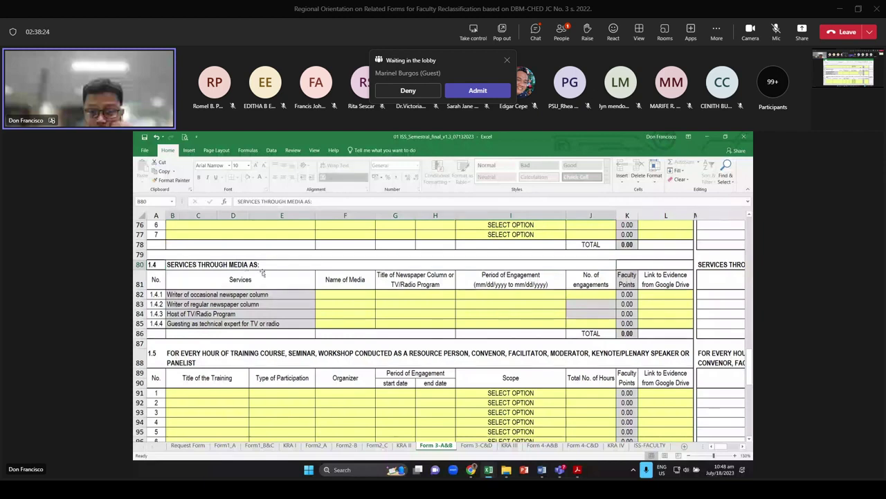
{"action": "left_click", "coordinate": [308, 295]}
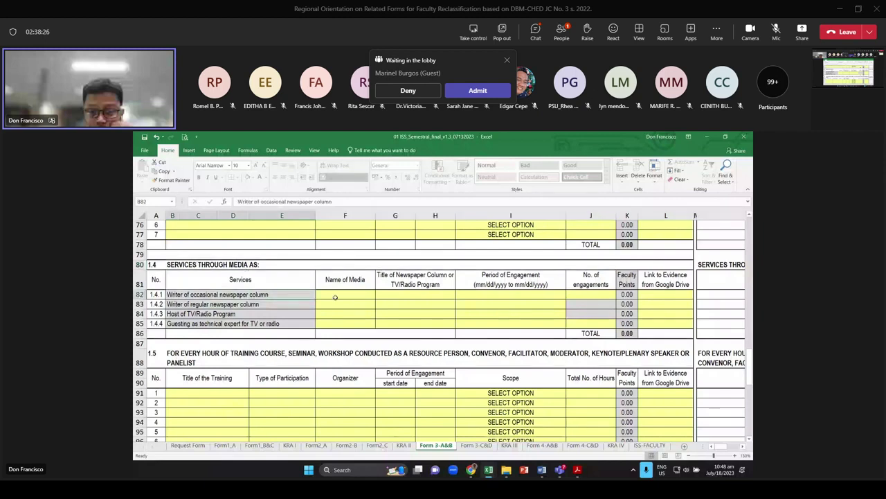
{"action": "left_click", "coordinate": [335, 297]}
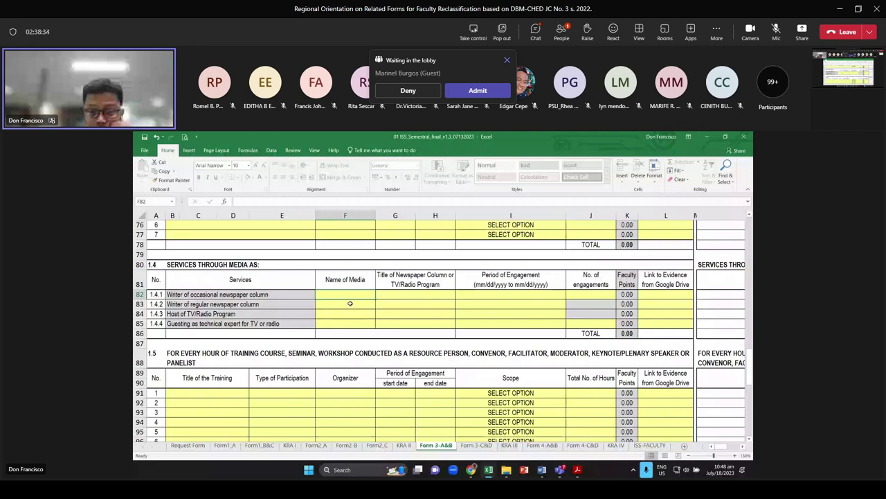
Enter Manila Bulletin, Education Matters, 1/1/2021 to 12/31/2022 and 10 engagements in row 82
{"action": "type", "text": "N"}
{"action": "key", "text": "Caps_Lock"}
{"action": "type", "text": "ami"}
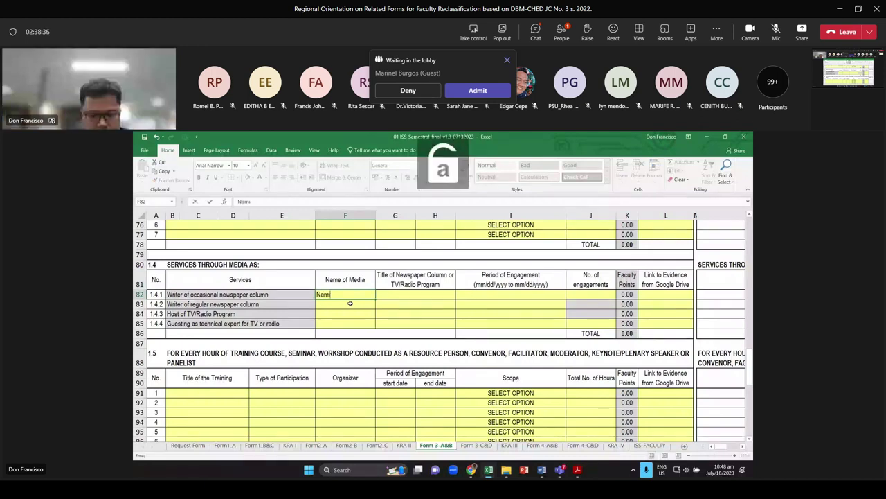
{"action": "type", "text": "la "}
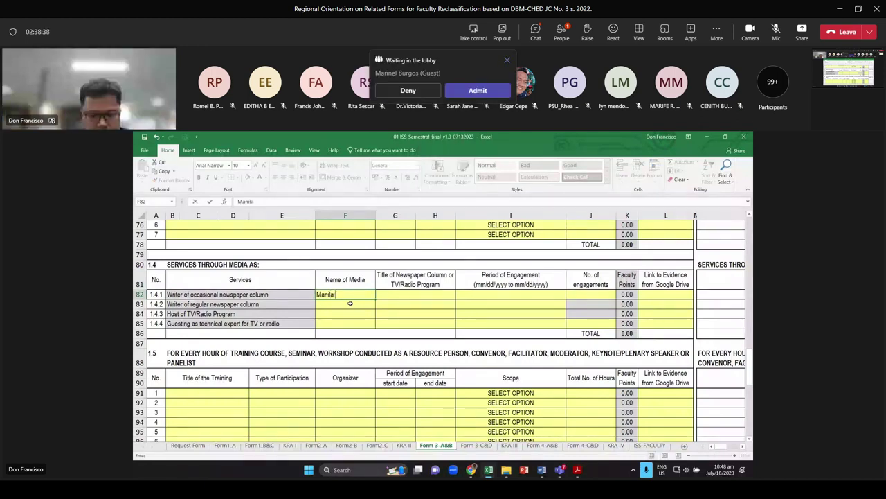
{"action": "type", "text": "Bulleti"}
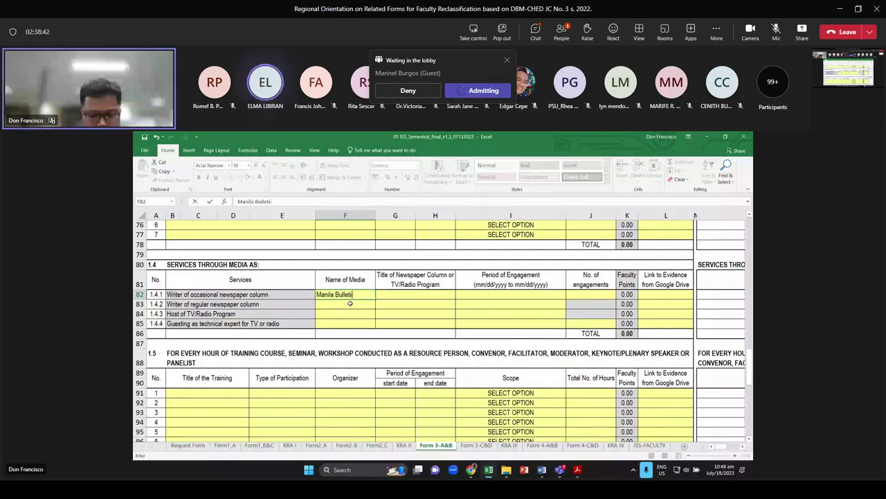
{"action": "type", "text": "n"}
{"action": "key", "text": "Tab"}
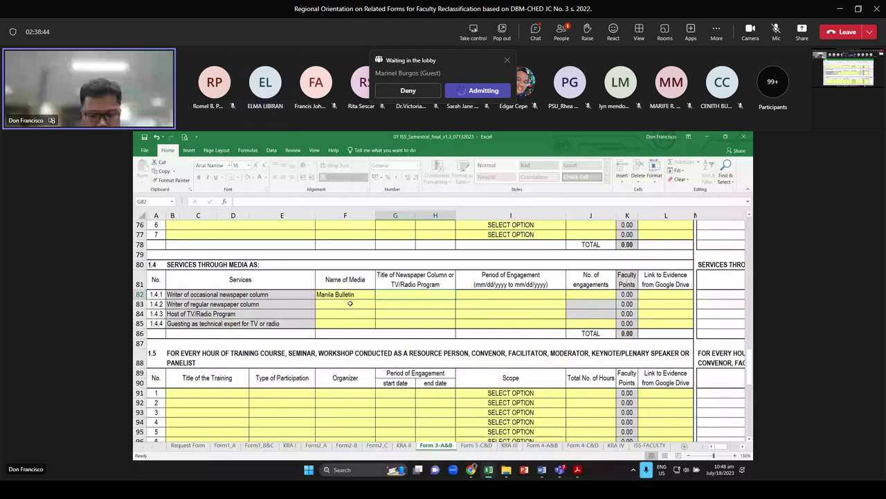
{"action": "type", "text": "Education"}
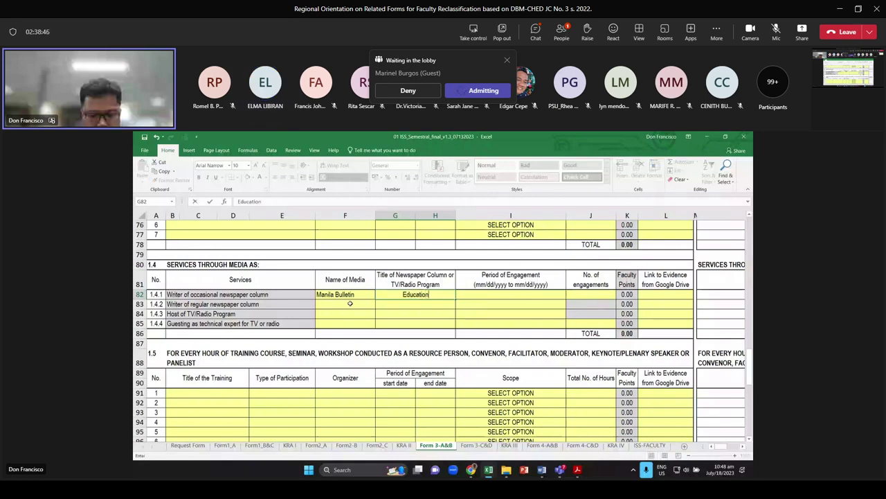
{"action": "type", "text": " Matters"}
{"action": "key", "text": "Tab"}
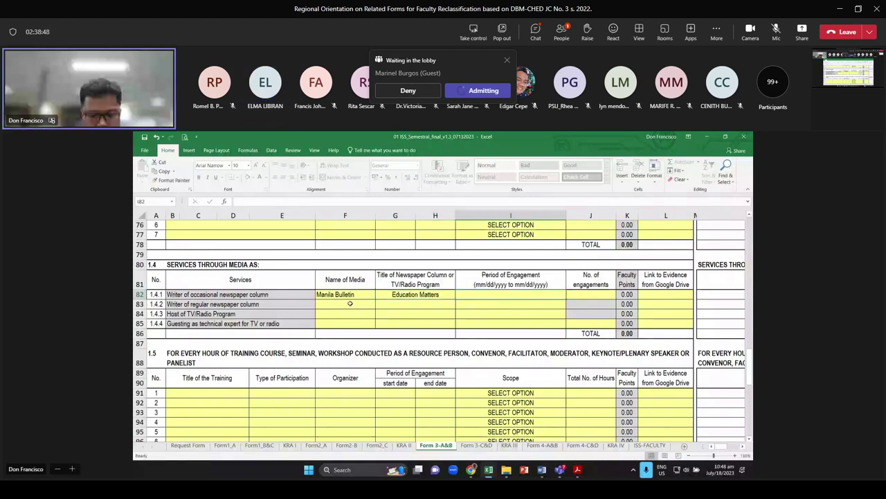
{"action": "type", "text": "1/"}
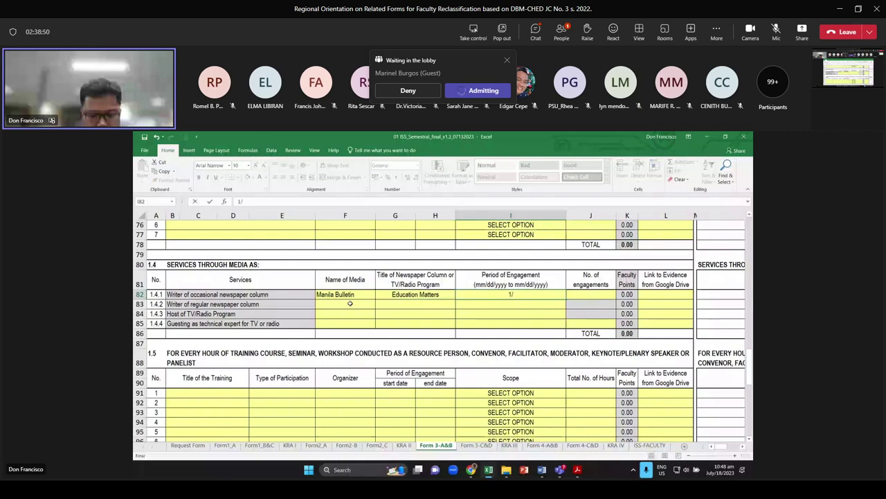
{"action": "type", "text": "1/202"}
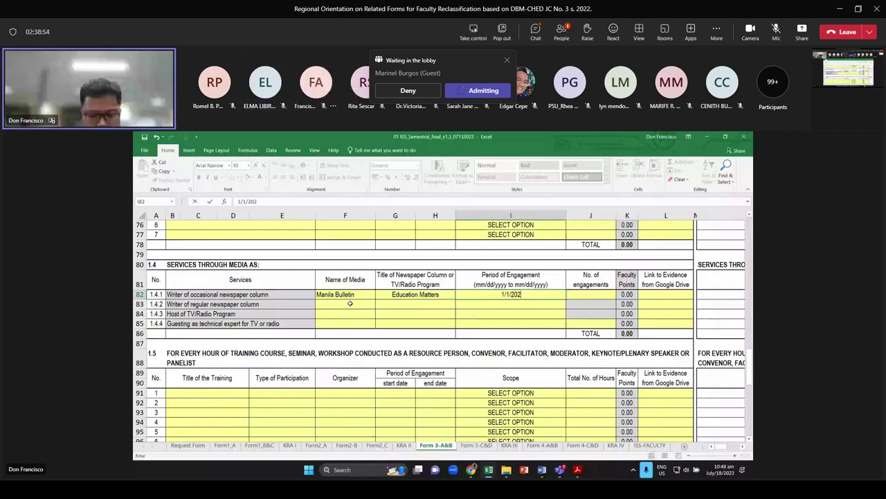
{"action": "type", "text": "1 to"}
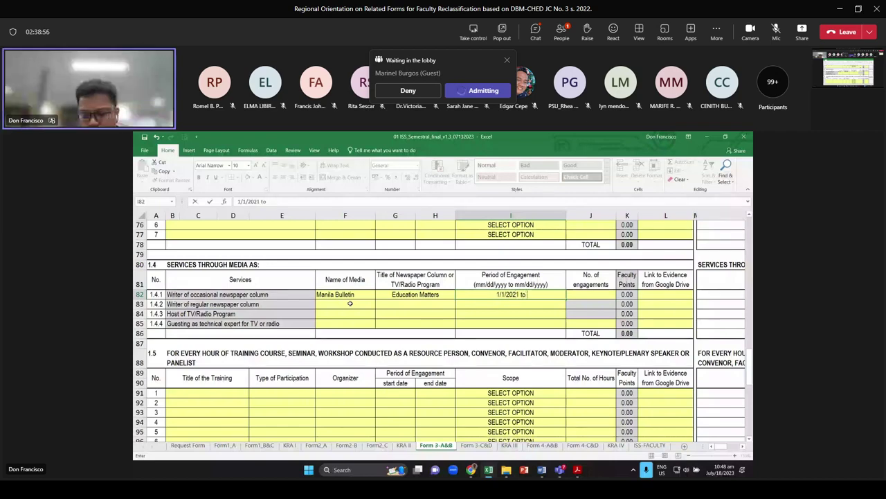
{"action": "type", "text": " 12/31/202"}
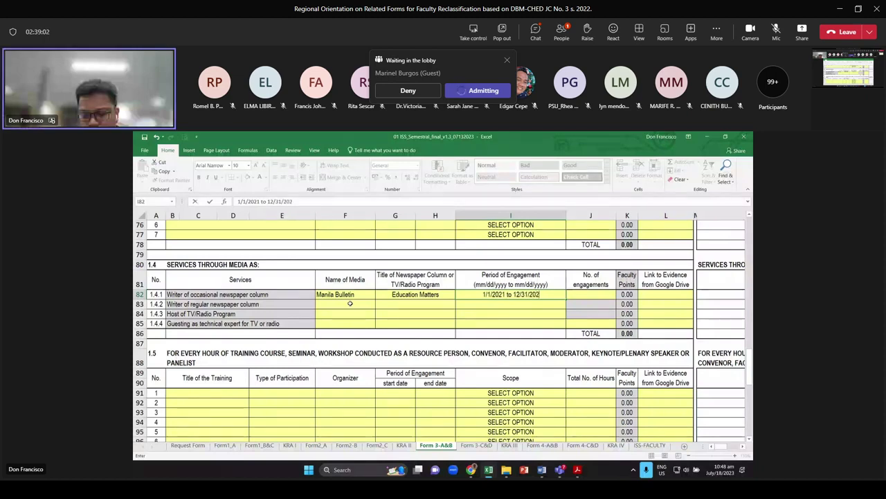
{"action": "type", "text": "2"}
{"action": "key", "text": "Tab"}
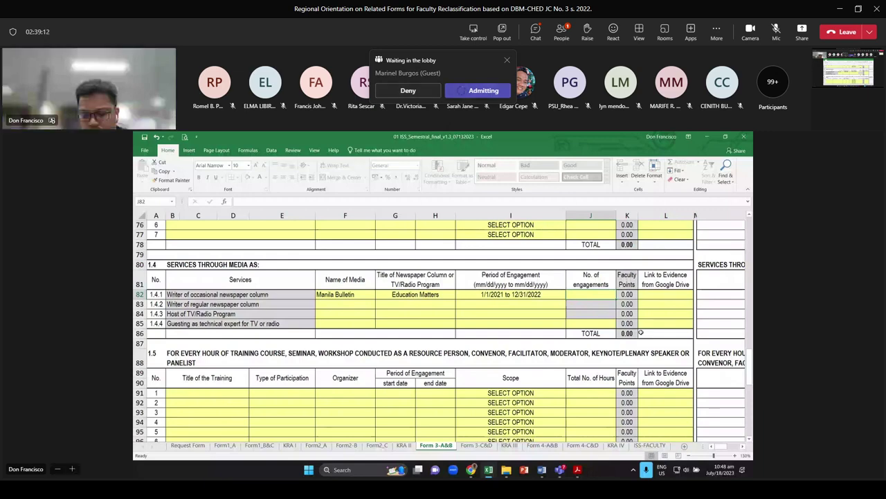
{"action": "type", "text": "10"}
{"action": "key", "text": "Return"}
Check the K82 points formula, then move to the technical-expert guesting row's engagements cell
{"action": "scroll", "coordinate": [641, 333], "scroll_direction": "up", "scroll_amount": 1}
{"action": "left_click", "coordinate": [631, 323]}
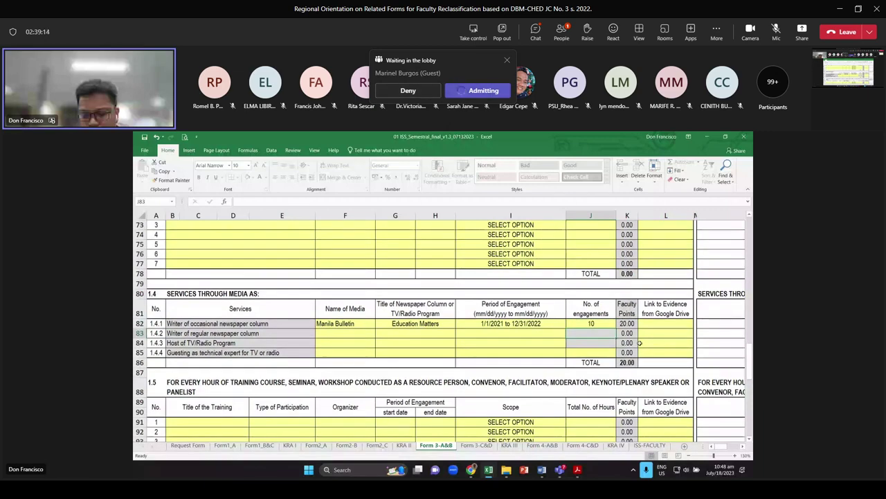
{"action": "scroll", "coordinate": [630, 324], "scroll_direction": "up", "scroll_amount": 6}
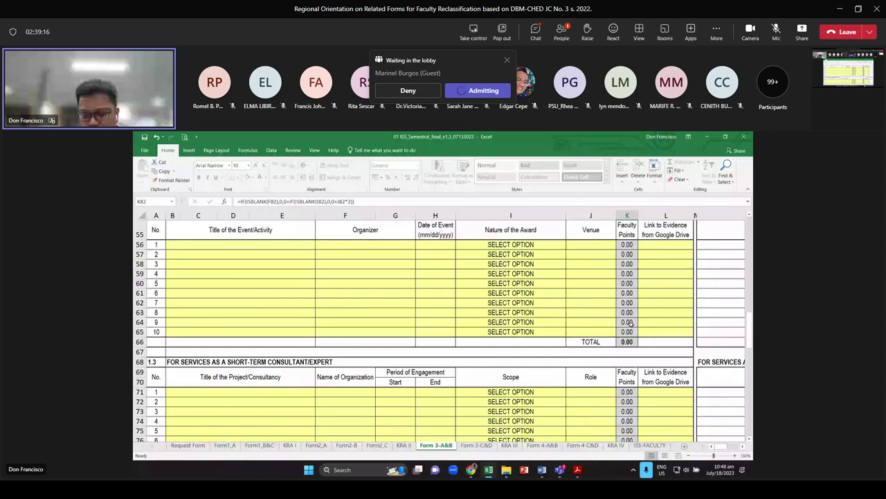
{"action": "scroll", "coordinate": [631, 323], "scroll_direction": "up", "scroll_amount": 7}
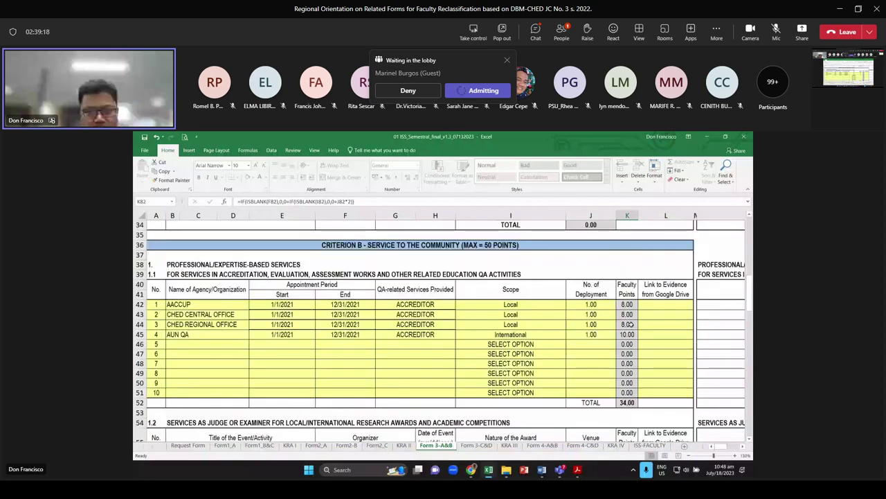
{"action": "scroll", "coordinate": [630, 323], "scroll_direction": "down", "scroll_amount": 13}
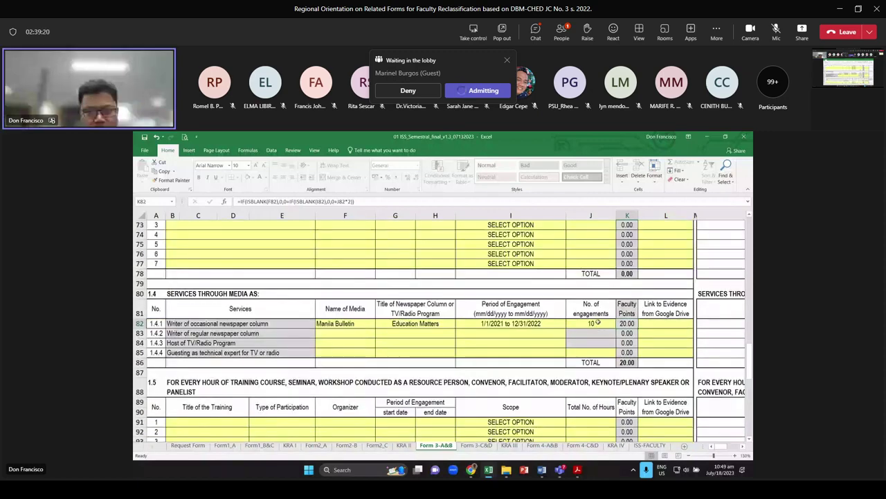
{"action": "left_click", "coordinate": [363, 336]}
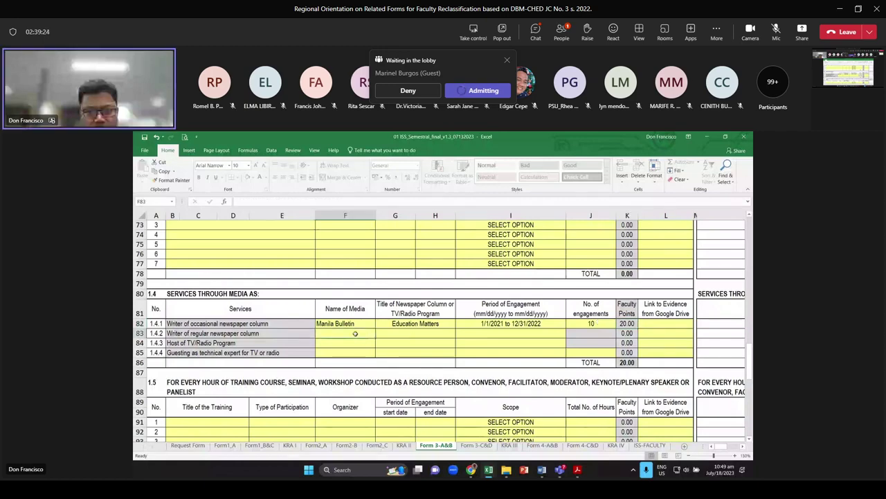
{"action": "key", "text": "Down"}
{"action": "key", "text": "Down"}
{"action": "key", "text": "Left"}
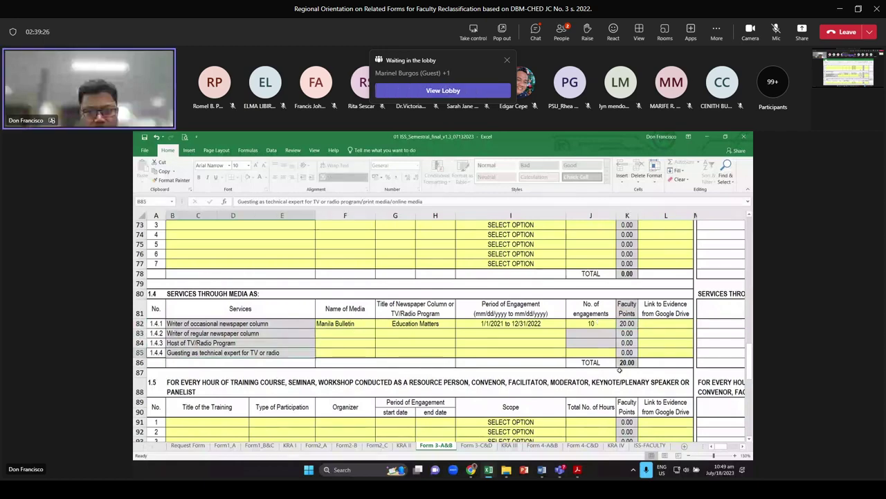
{"action": "left_click", "coordinate": [581, 353]}
{"action": "scroll", "coordinate": [580, 350], "scroll_direction": "down", "scroll_amount": 1}
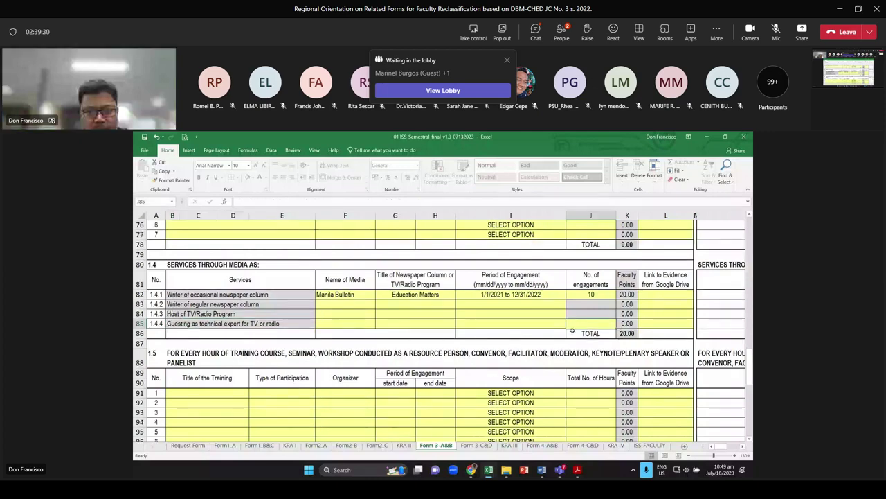
Highlight the first six community extension entry rows, then switch to the Form 3-C&D sheet
{"action": "scroll", "coordinate": [572, 331], "scroll_direction": "down", "scroll_amount": 5}
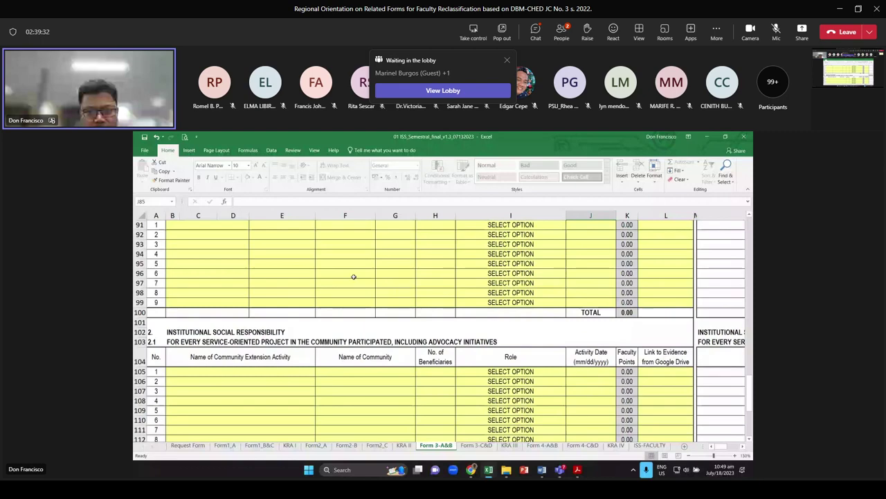
{"action": "scroll", "coordinate": [298, 267], "scroll_direction": "up", "scroll_amount": 2}
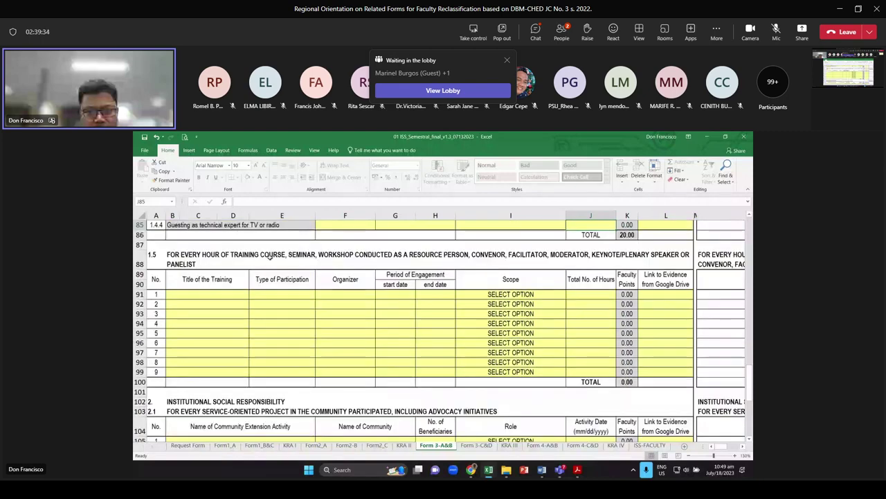
{"action": "left_click_drag", "start_coordinate": [169, 295], "coordinate": [532, 298]}
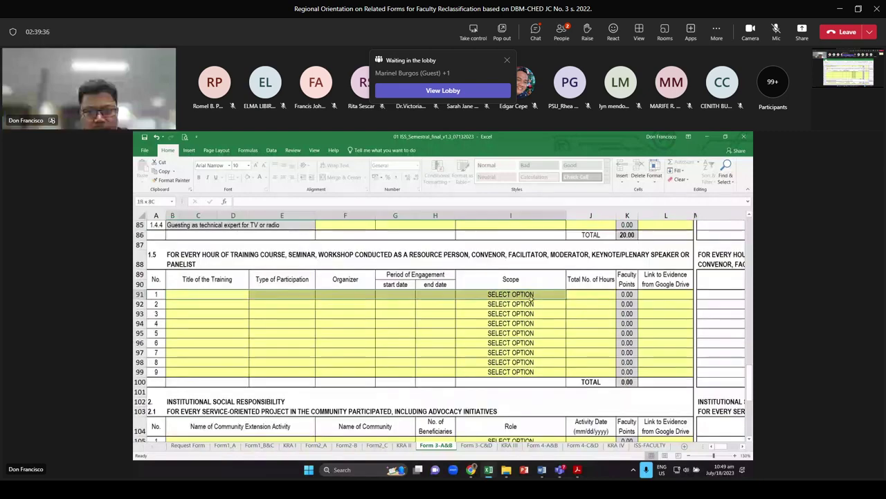
{"action": "left_click", "coordinate": [383, 305]}
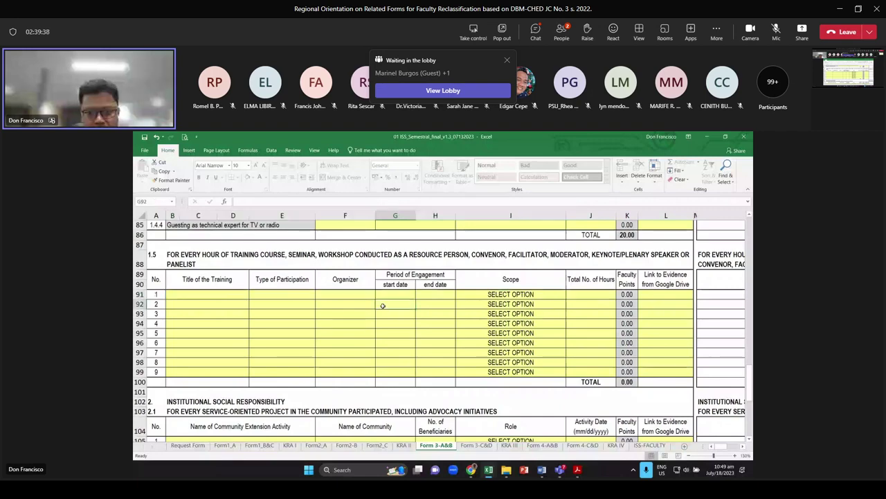
{"action": "scroll", "coordinate": [378, 296], "scroll_direction": "down", "scroll_amount": 4}
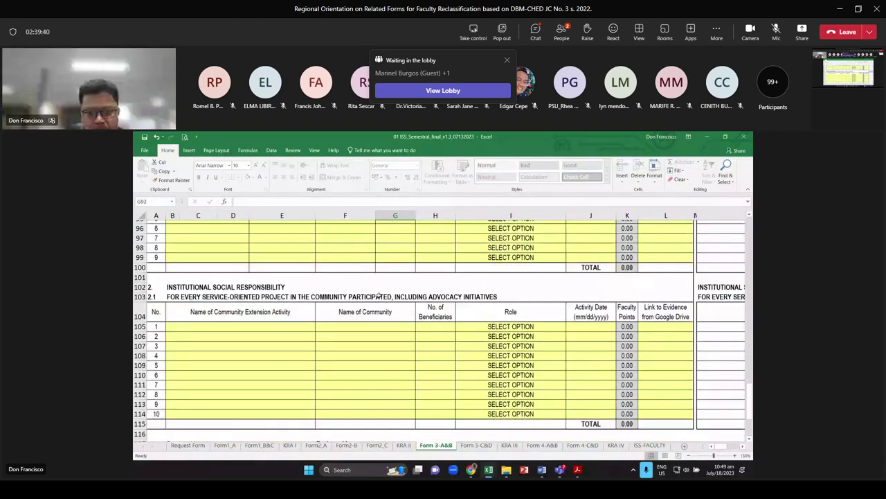
{"action": "scroll", "coordinate": [379, 296], "scroll_direction": "down", "scroll_amount": 1}
{"action": "left_click_drag", "start_coordinate": [374, 323], "coordinate": [500, 321]}
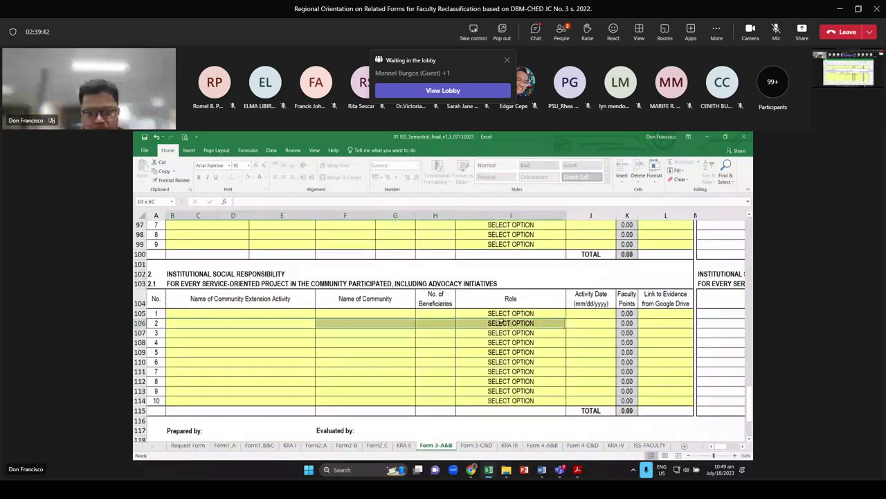
{"action": "left_click_drag", "start_coordinate": [240, 322], "coordinate": [574, 371]}
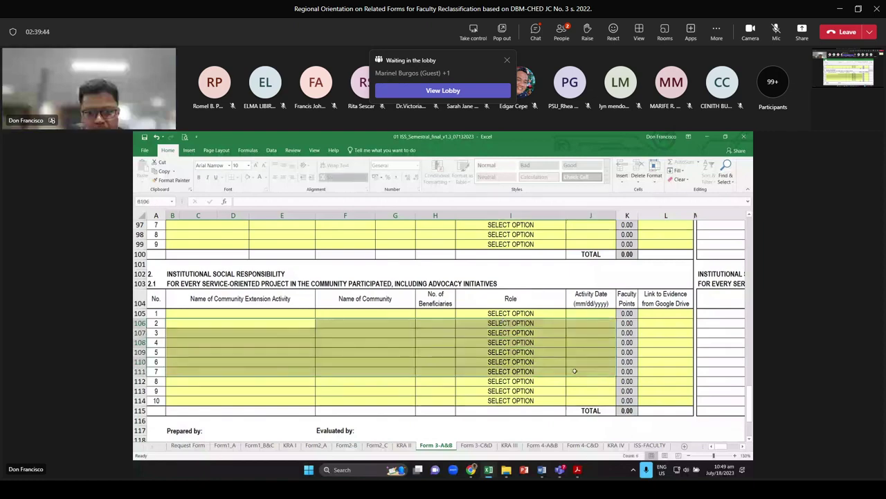
{"action": "key", "text": "ctrl+Page_Down"}
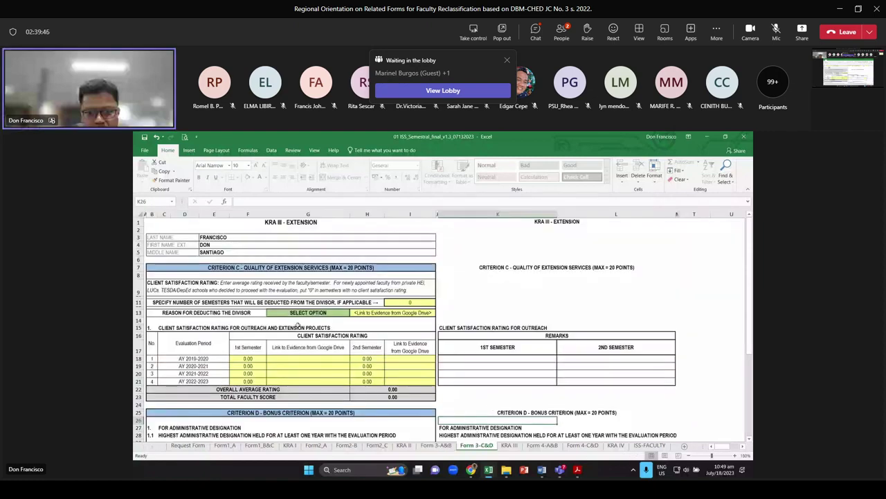
Review the client satisfaction rating cells and admit a waiting guest into the meeting
{"action": "scroll", "coordinate": [299, 325], "scroll_direction": "up", "scroll_amount": 3}
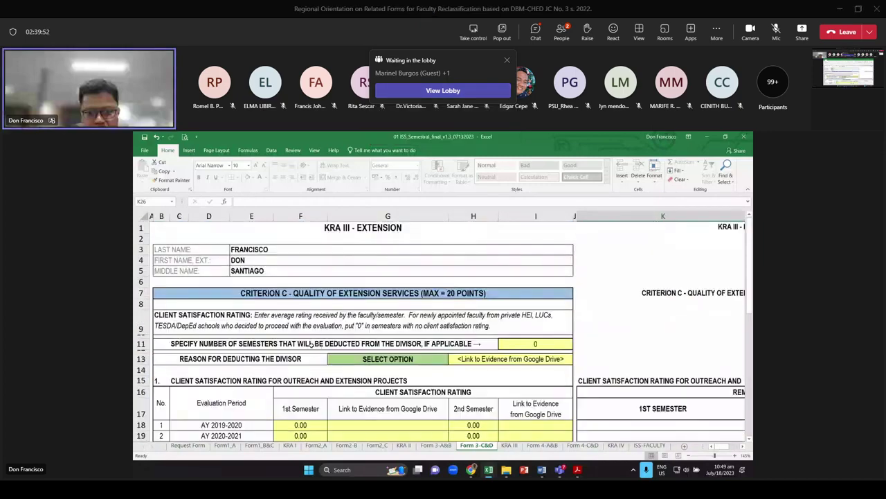
{"action": "left_click", "coordinate": [439, 360]}
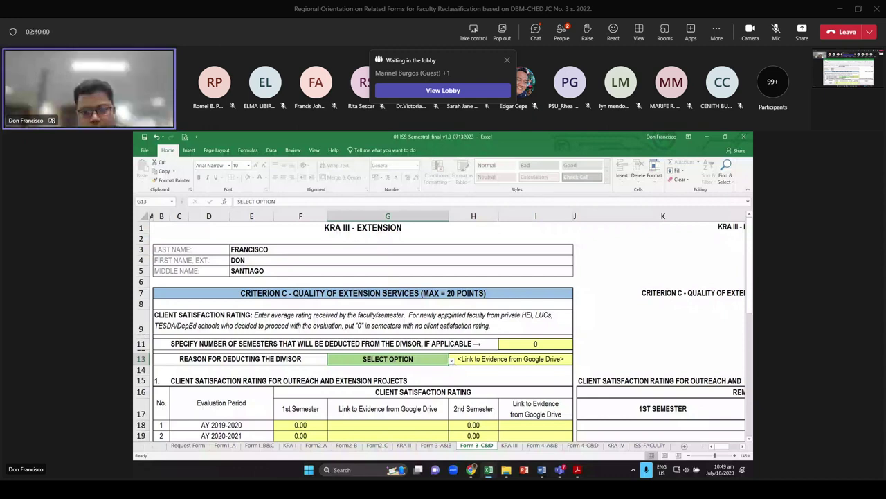
{"action": "scroll", "coordinate": [449, 314], "scroll_direction": "down", "scroll_amount": 1}
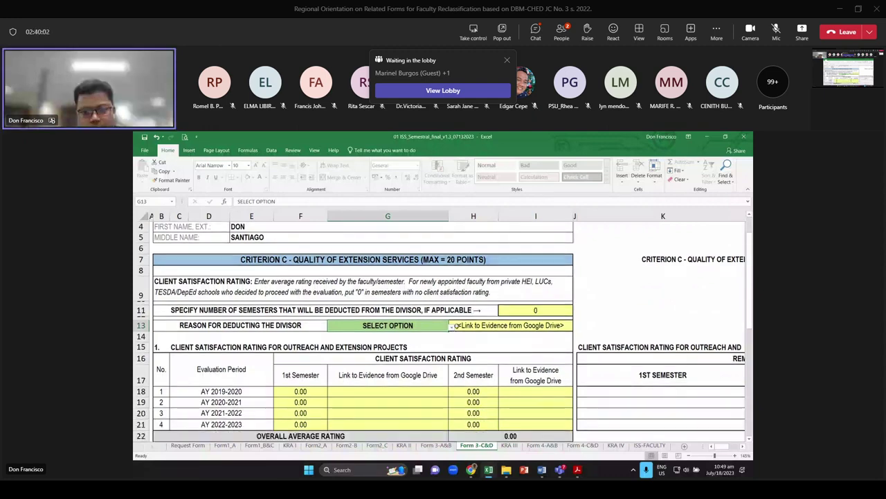
{"action": "left_click", "coordinate": [311, 409]}
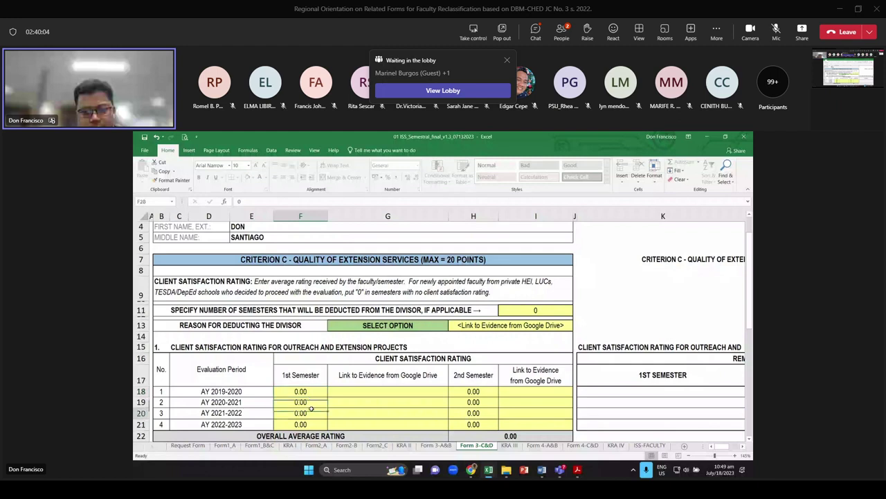
{"action": "scroll", "coordinate": [312, 408], "scroll_direction": "down", "scroll_amount": 1}
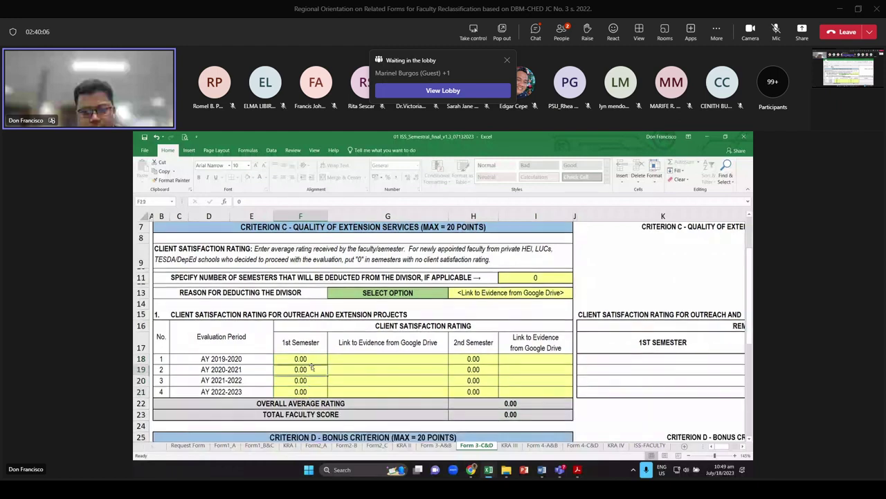
{"action": "left_click", "coordinate": [312, 369]}
{"action": "left_click", "coordinate": [473, 359]}
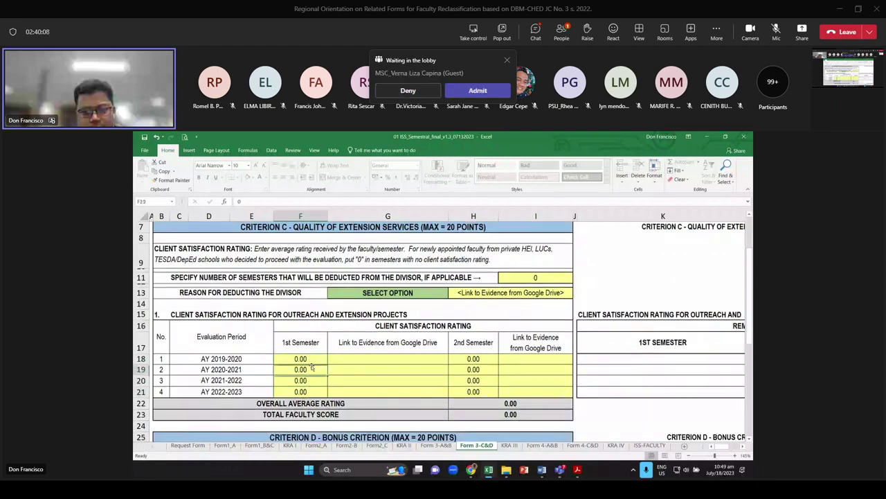
{"action": "scroll", "coordinate": [432, 342], "scroll_direction": "up", "scroll_amount": 1}
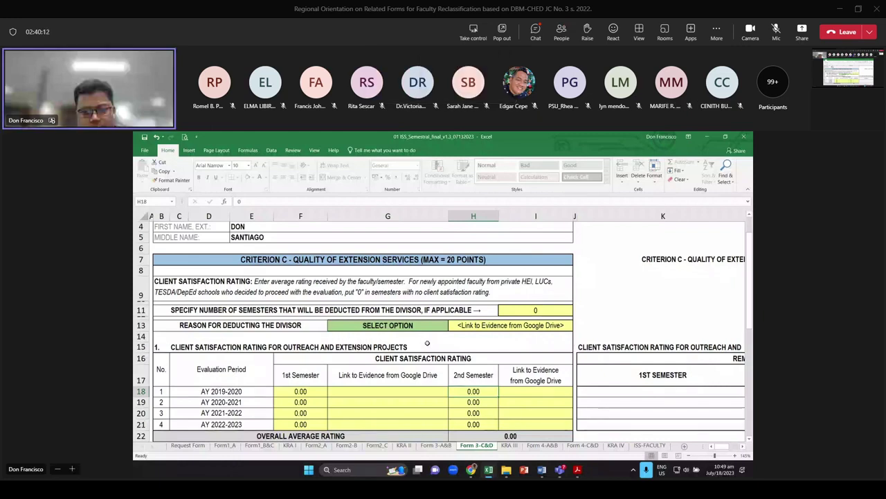
{"action": "scroll", "coordinate": [427, 343], "scroll_direction": "down", "scroll_amount": 1}
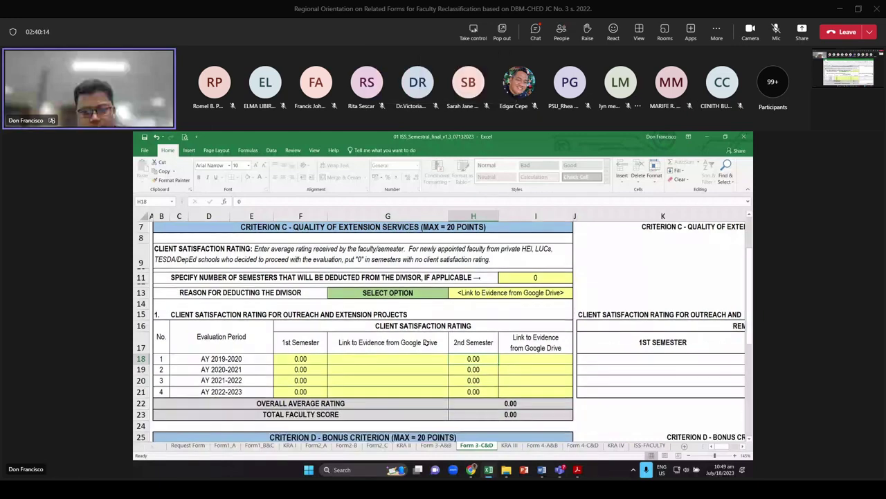
{"action": "scroll", "coordinate": [424, 340], "scroll_direction": "up", "scroll_amount": 1}
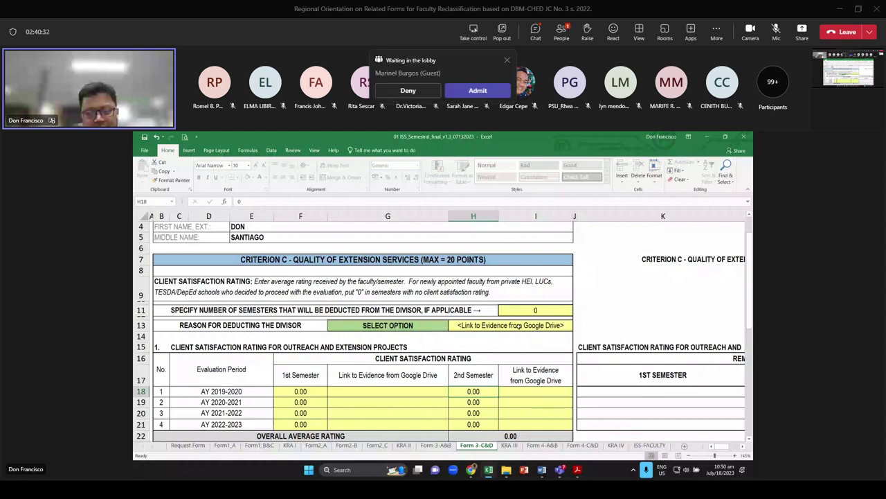
{"action": "left_click", "coordinate": [477, 90]}
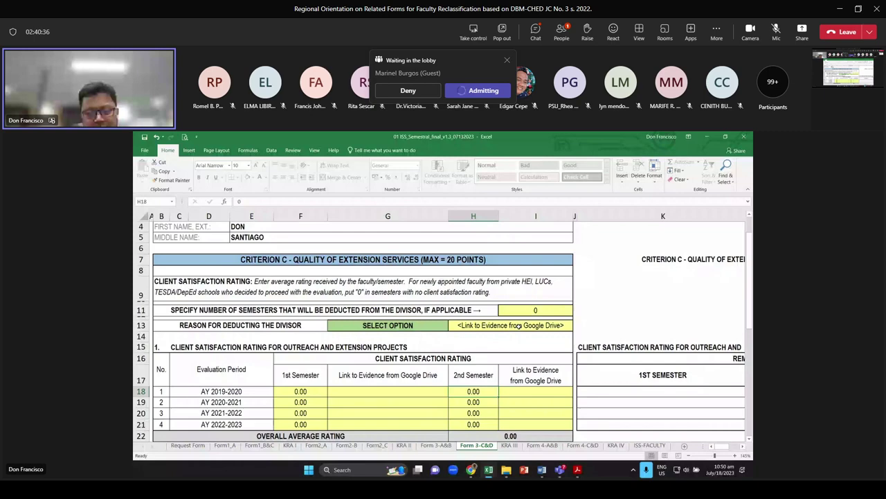
{"action": "scroll", "coordinate": [463, 318], "scroll_direction": "down", "scroll_amount": 2}
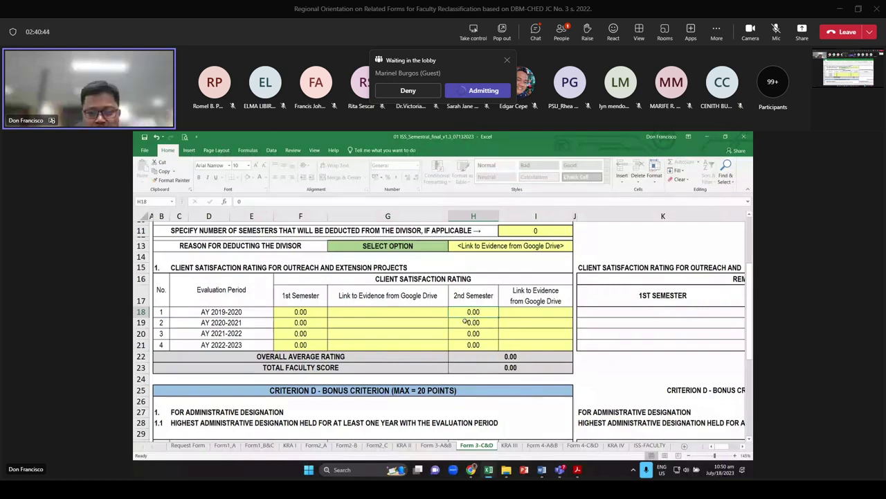
Enter first-semester ratings 85, 89, 85 and 65 in F18:F21
{"action": "left_click", "coordinate": [305, 313]}
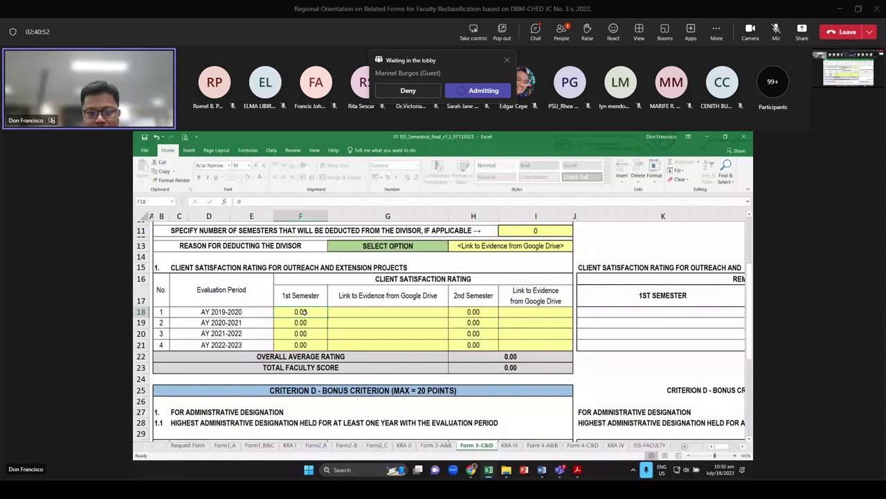
{"action": "key", "text": "shift+Down"}
{"action": "key", "text": "shift+Down"}
{"action": "key", "text": "shift+Down"}
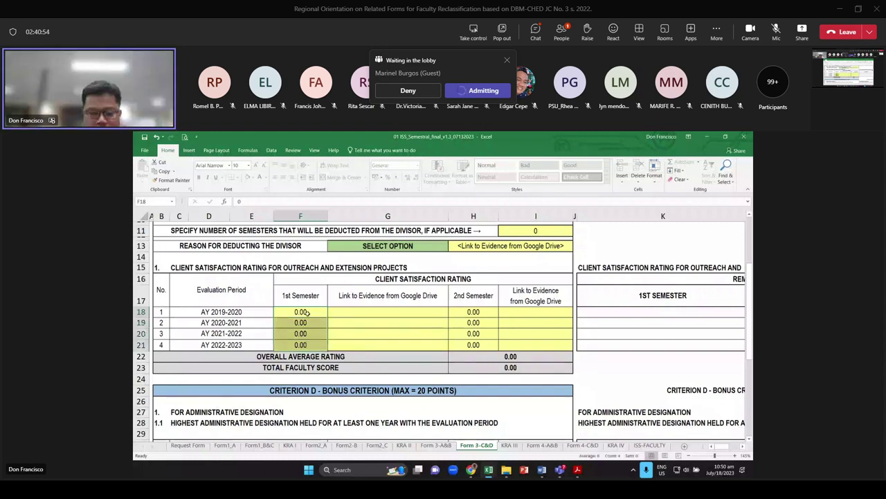
{"action": "left_click", "coordinate": [306, 313]}
{"action": "type", "text": "85"}
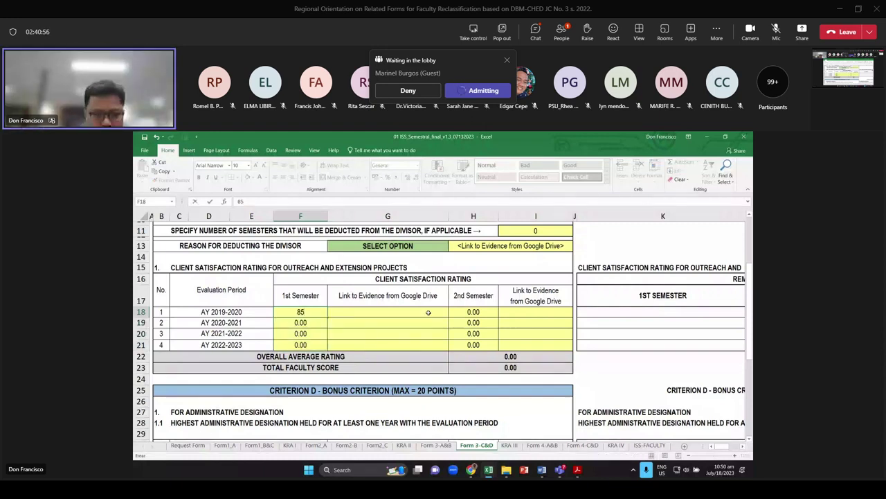
{"action": "key", "text": "Return"}
{"action": "type", "text": "89"}
{"action": "key", "text": "Return"}
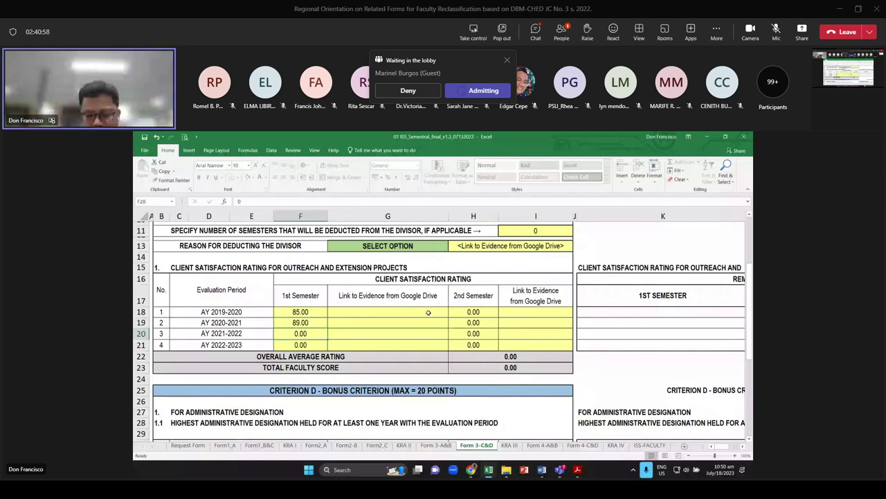
{"action": "type", "text": "85"}
{"action": "key", "text": "Return"}
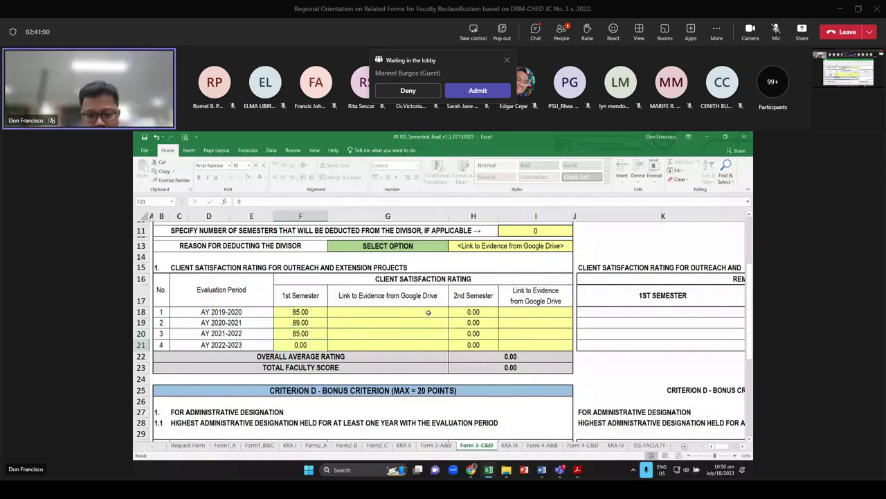
{"action": "key", "text": "BackSpace"}
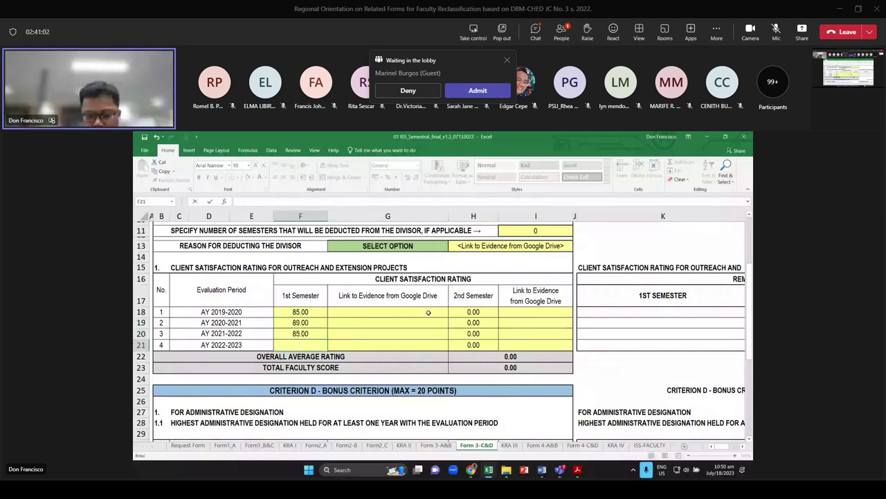
{"action": "type", "text": "6"}
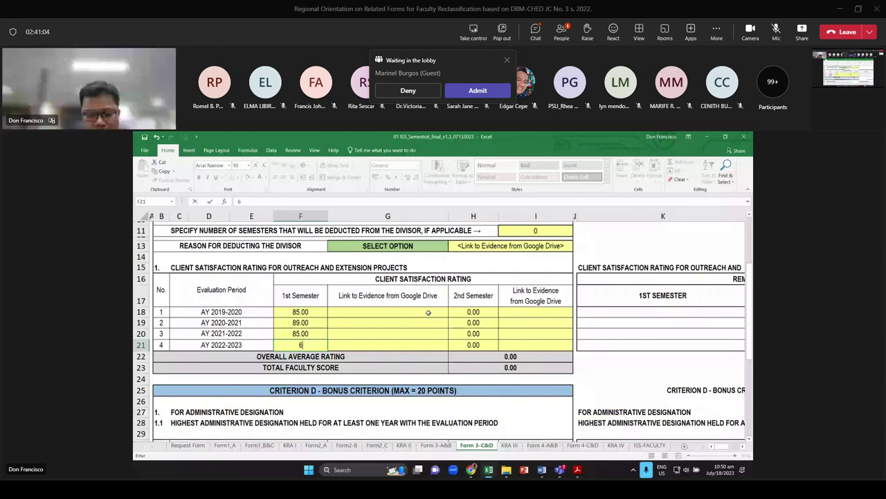
{"action": "type", "text": "5"}
{"action": "key", "text": "Return"}
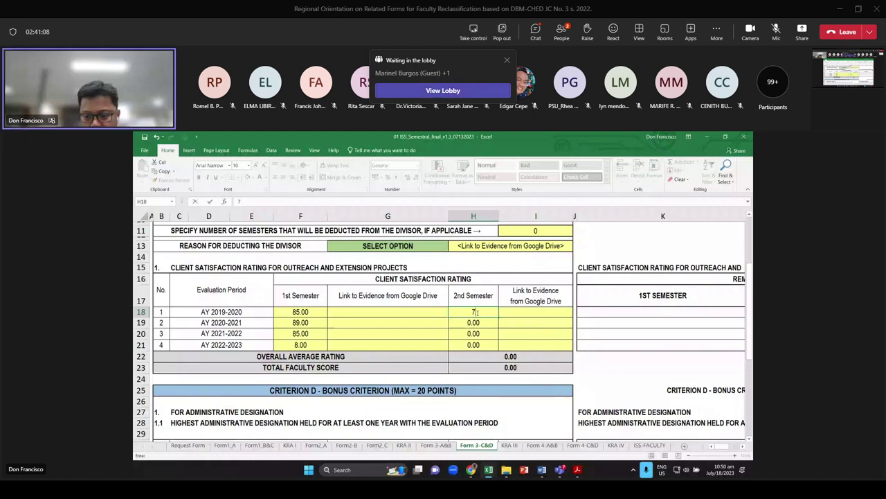
Enter second-semester ratings 87, 85, 88 and 89 in H18:H21
{"action": "left_click", "coordinate": [475, 312]}
{"action": "type", "text": "7"}
{"action": "key", "text": "Return"}
{"action": "type", "text": "8"}
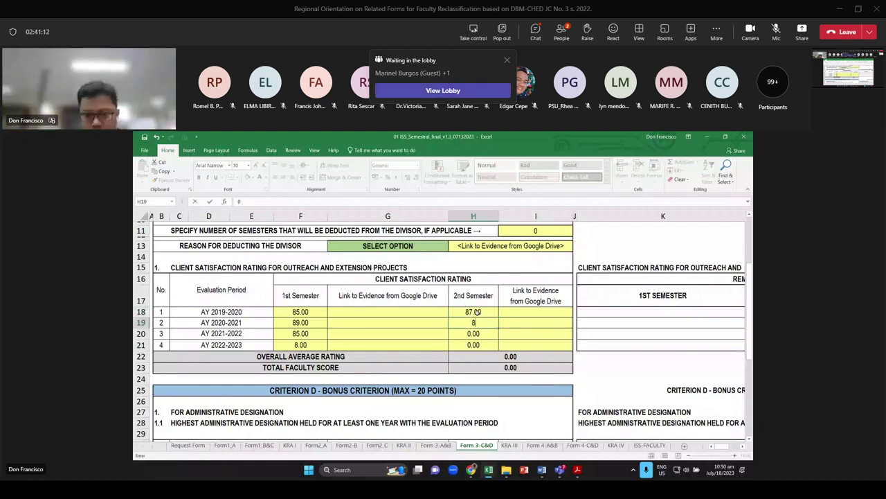
{"action": "type", "text": "5"}
{"action": "key", "text": "Return"}
{"action": "type", "text": "88"}
{"action": "key", "text": "Return"}
{"action": "type", "text": "89"}
{"action": "key", "text": "Return"}
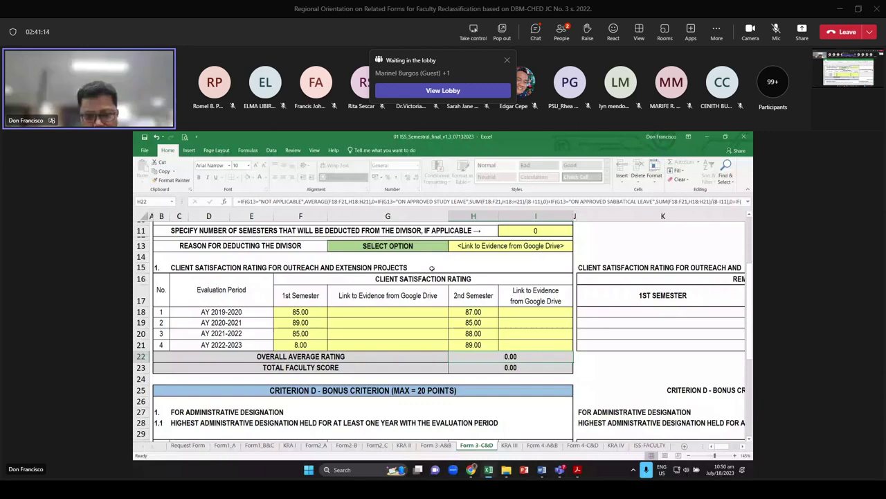
Set the divisor deduction reason in G13 to NOT APPLICABLE and return to F21
{"action": "scroll", "coordinate": [432, 268], "scroll_direction": "up", "scroll_amount": 2}
{"action": "left_click", "coordinate": [422, 326]}
{"action": "left_click", "coordinate": [451, 326]}
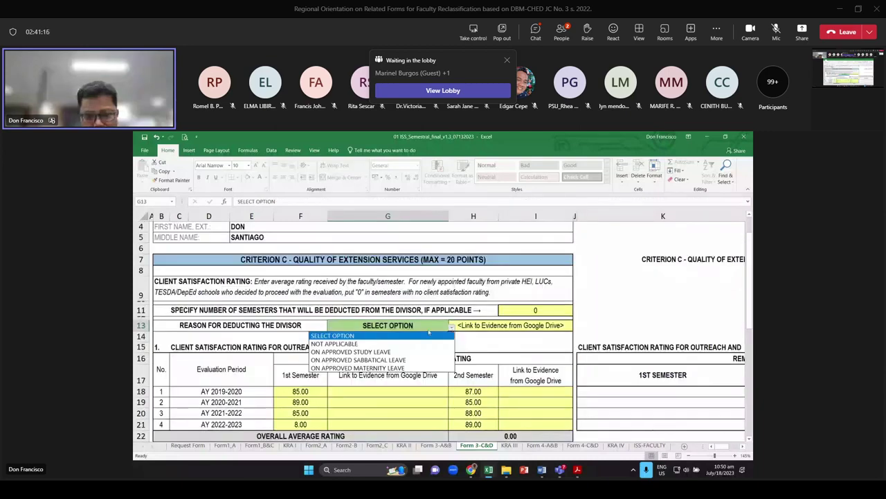
{"action": "left_click", "coordinate": [428, 344]}
{"action": "scroll", "coordinate": [489, 347], "scroll_direction": "down", "scroll_amount": 2}
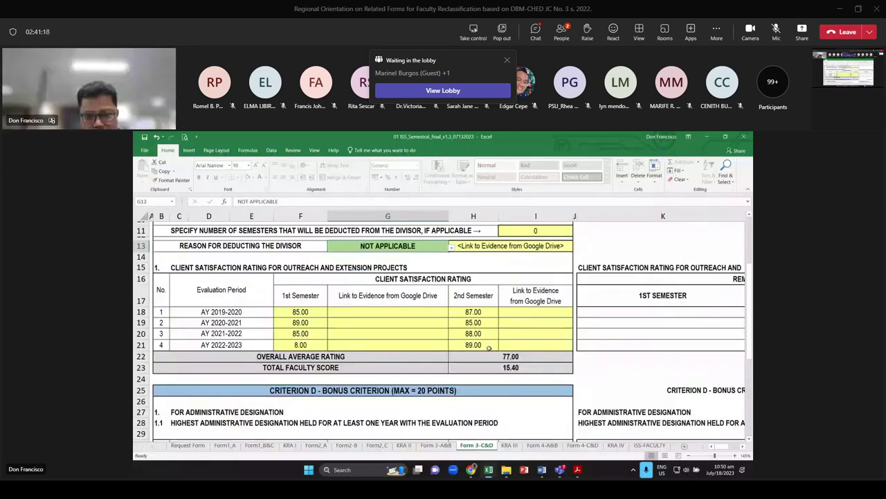
{"action": "left_click", "coordinate": [300, 345]}
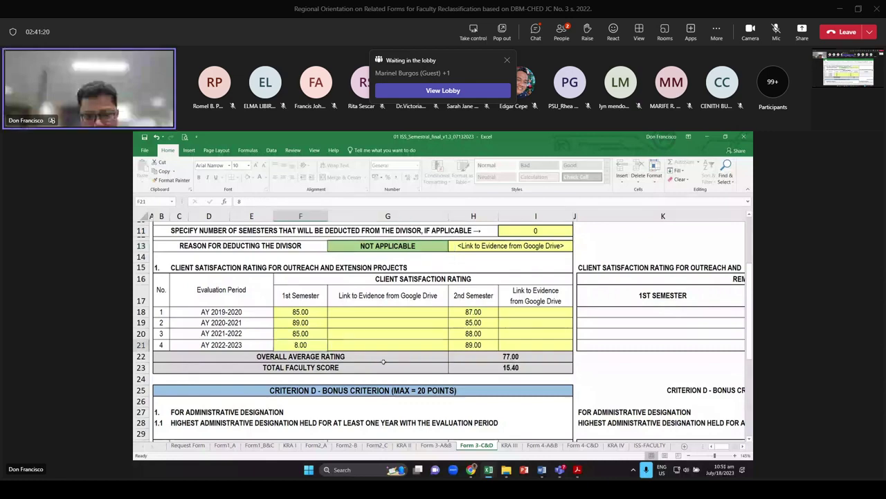
Correct the AY 2022-2023 first-semester rating in F21 to 80
{"action": "type", "text": "80"}
{"action": "key", "text": "Return"}
{"action": "scroll", "coordinate": [383, 361], "scroll_direction": "down", "scroll_amount": 2}
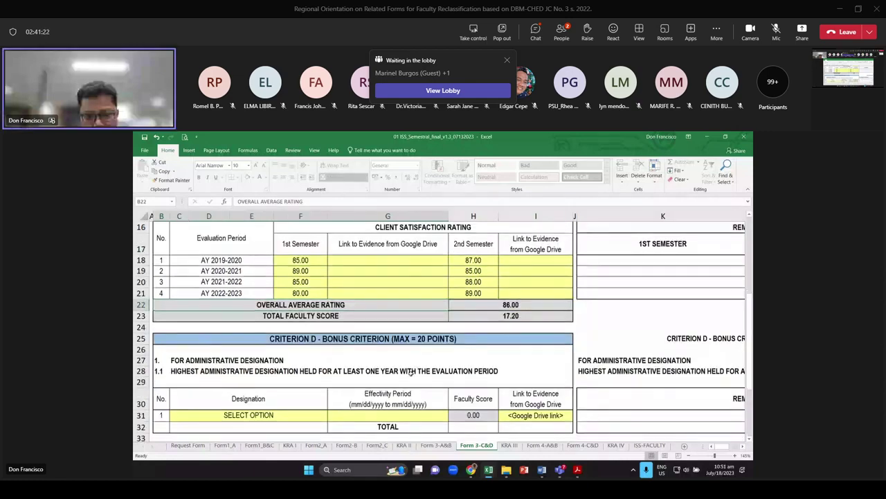
{"action": "scroll", "coordinate": [411, 372], "scroll_direction": "down", "scroll_amount": 2}
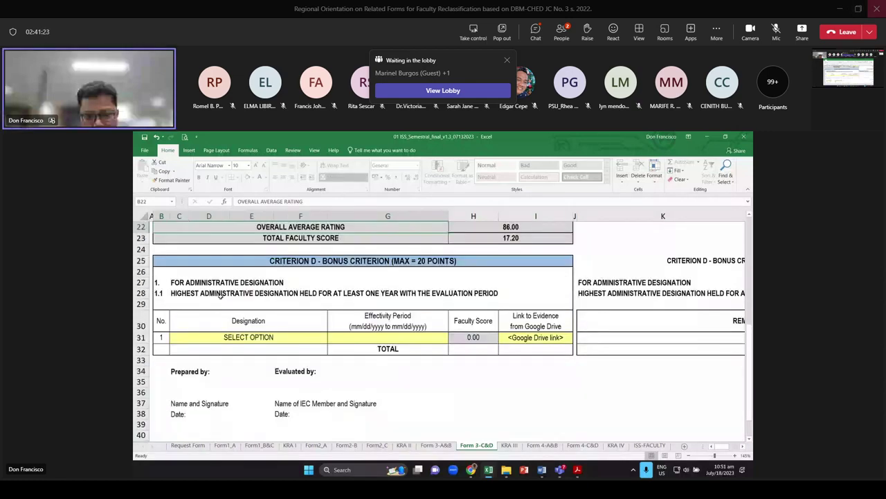
{"action": "left_click", "coordinate": [178, 282]}
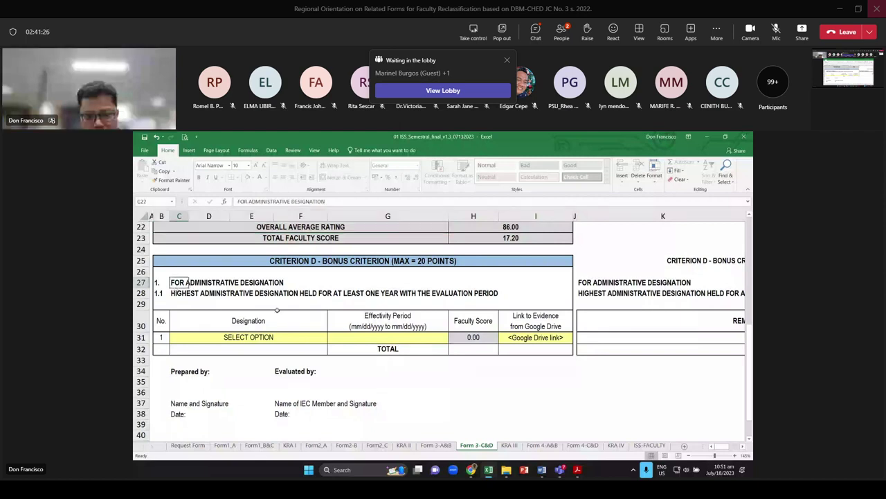
{"action": "key", "text": "Down"}
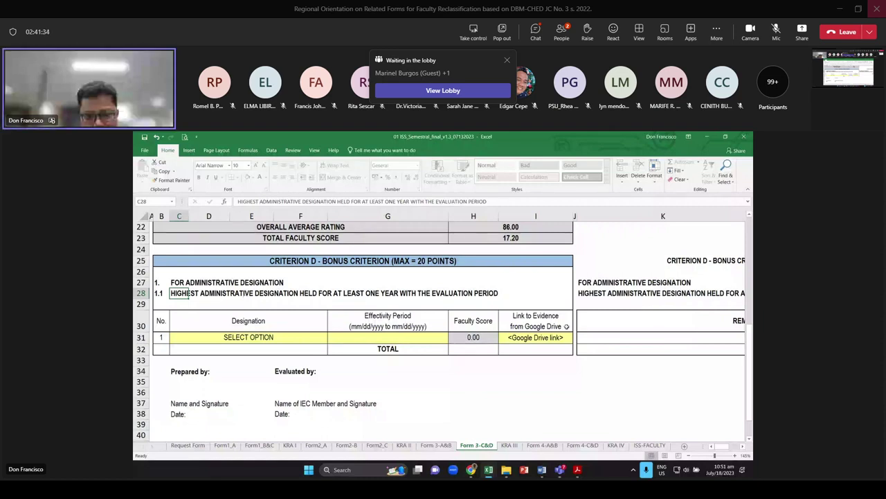
Choose Vice-President as the Criterion D administrative designation in C31
{"action": "left_click", "coordinate": [326, 340]}
{"action": "left_click", "coordinate": [330, 340]}
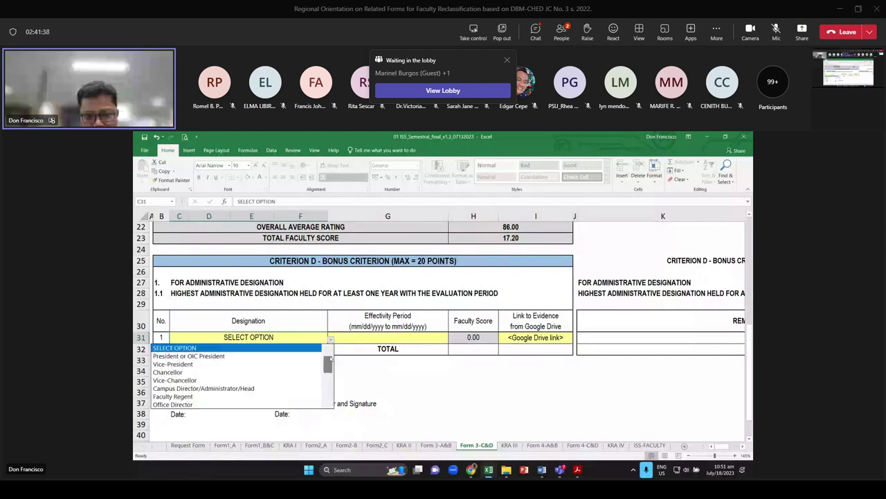
{"action": "scroll", "coordinate": [327, 374], "scroll_direction": "down", "scroll_amount": 1}
{"action": "scroll", "coordinate": [327, 376], "scroll_direction": "down", "scroll_amount": 1}
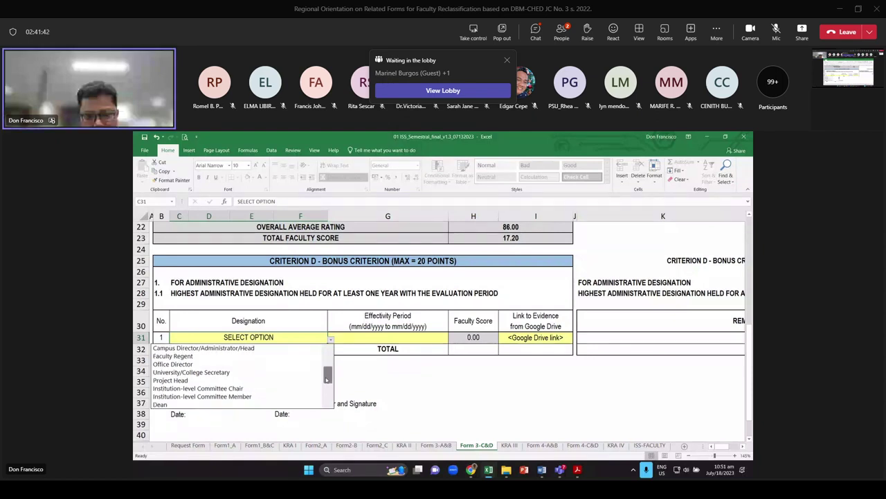
{"action": "scroll", "coordinate": [327, 376], "scroll_direction": "up", "scroll_amount": 1}
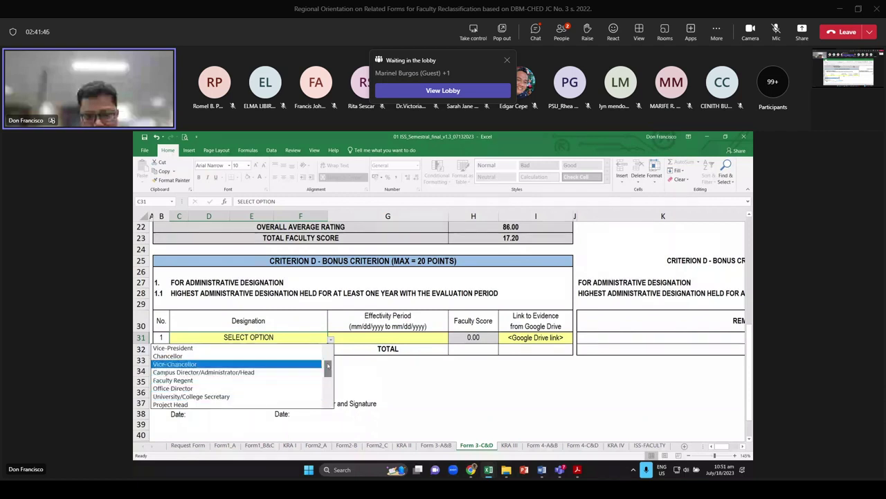
{"action": "left_click_drag", "start_coordinate": [327, 369], "coordinate": [324, 395]}
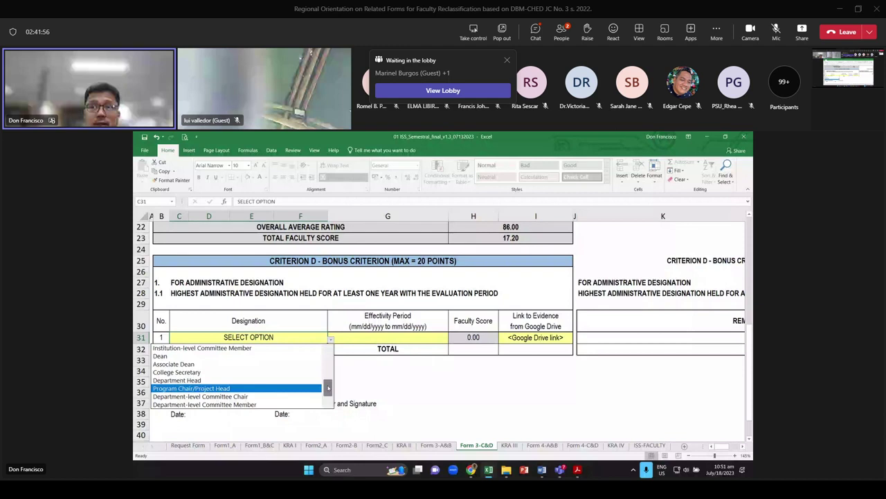
{"action": "left_click_drag", "start_coordinate": [328, 388], "coordinate": [335, 367]}
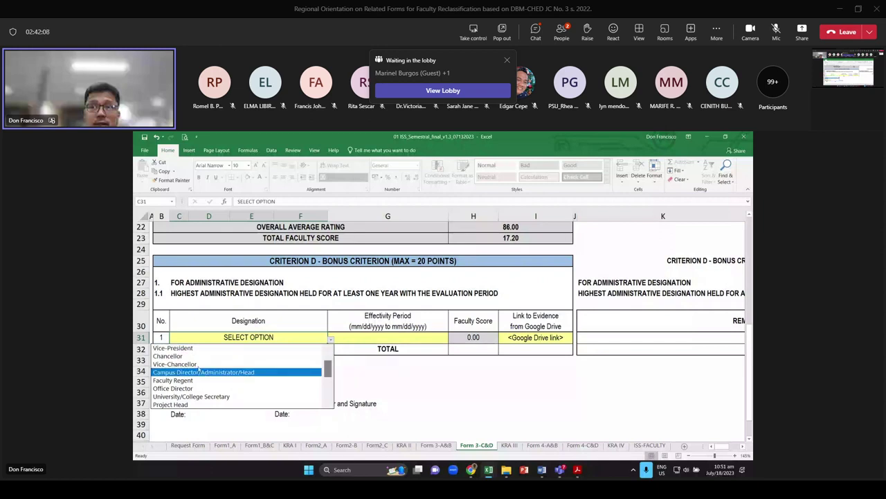
{"action": "left_click", "coordinate": [173, 348]}
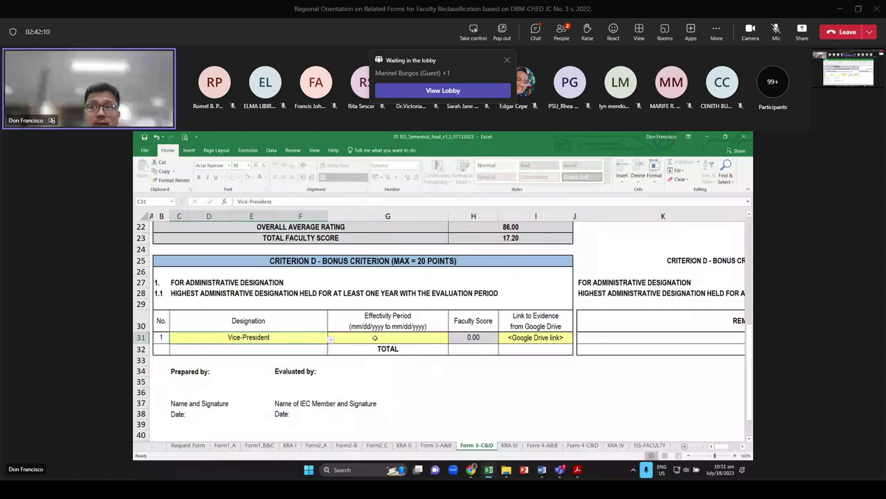
Enter effectivity date 01/01/2021 in G31 and verify the 15.00 score in H31
{"action": "left_click", "coordinate": [375, 337]}
{"action": "type", "text": "12"}
{"action": "key", "text": "BackSpace"}
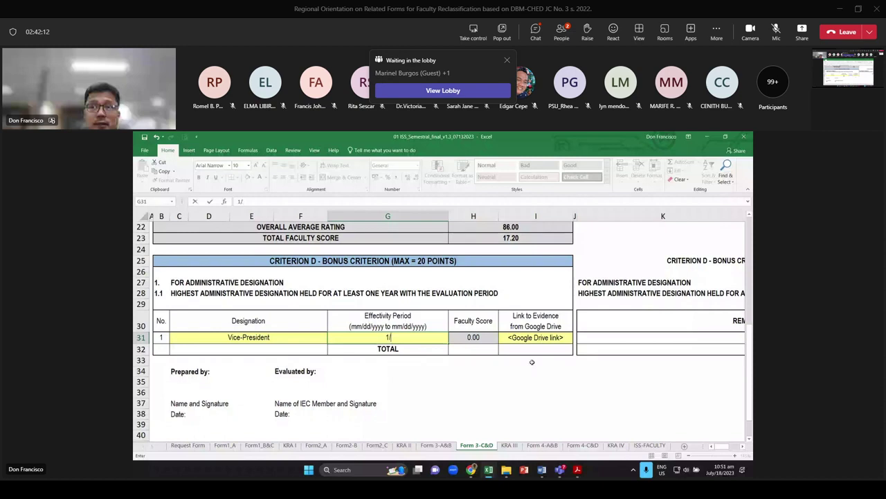
{"action": "type", "text": "/0"}
{"action": "type", "text": "1/202"}
{"action": "type", "text": "1"}
{"action": "key", "text": "Return"}
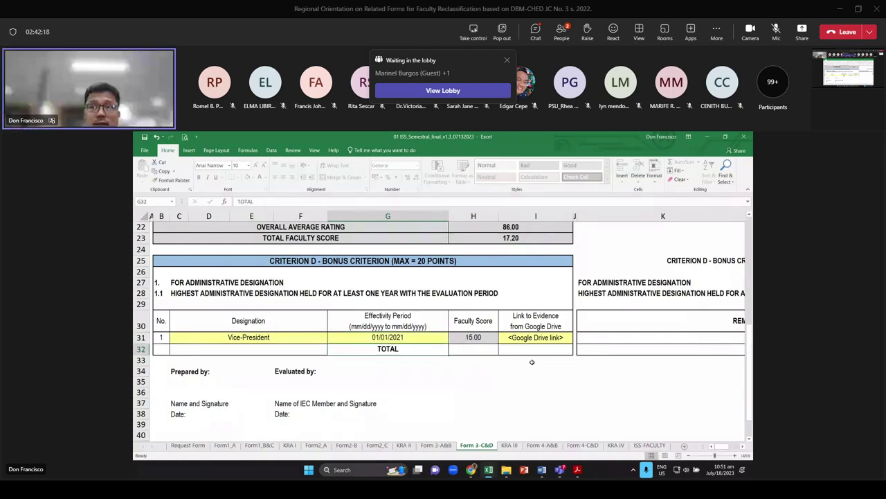
{"action": "key", "text": "Up"}
{"action": "key", "text": "Right"}
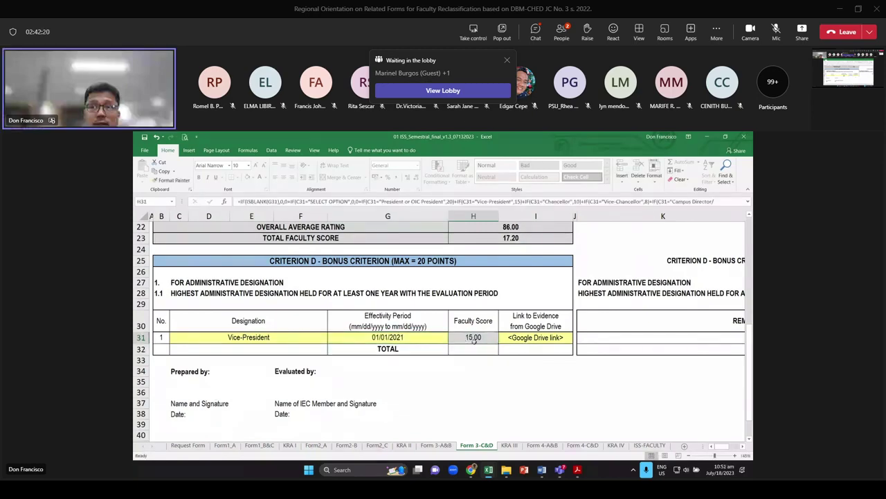
{"action": "scroll", "coordinate": [546, 378], "scroll_direction": "up", "scroll_amount": 6}
{"action": "scroll", "coordinate": [547, 378], "scroll_direction": "up", "scroll_amount": 1}
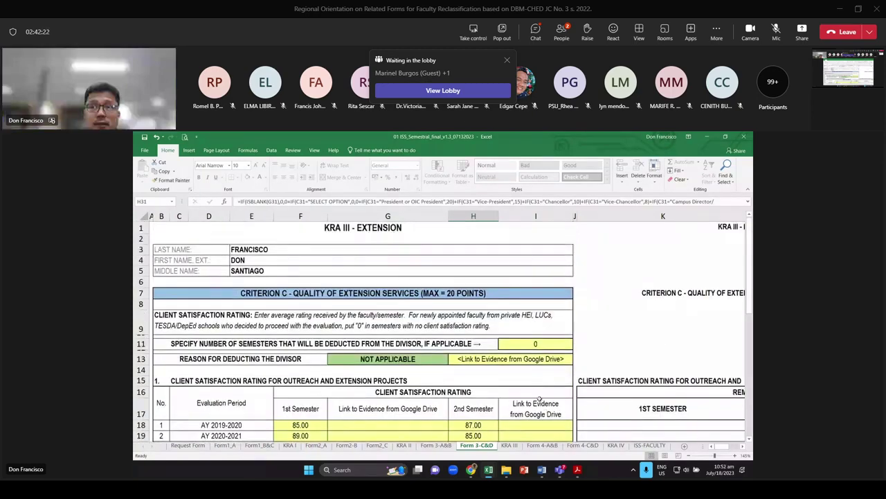
Check the KRA III summary totals: B 44.00, C 17.20, D 15.00, grand total 81.20
{"action": "key", "text": "ctrl+Page_Down"}
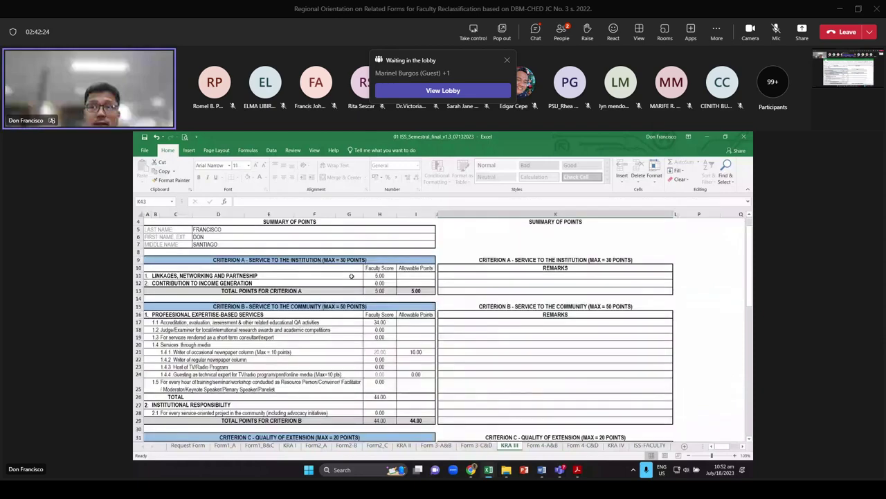
{"action": "scroll", "coordinate": [351, 276], "scroll_direction": "up", "scroll_amount": 2}
{"action": "scroll", "coordinate": [347, 270], "scroll_direction": "left", "scroll_amount": 3}
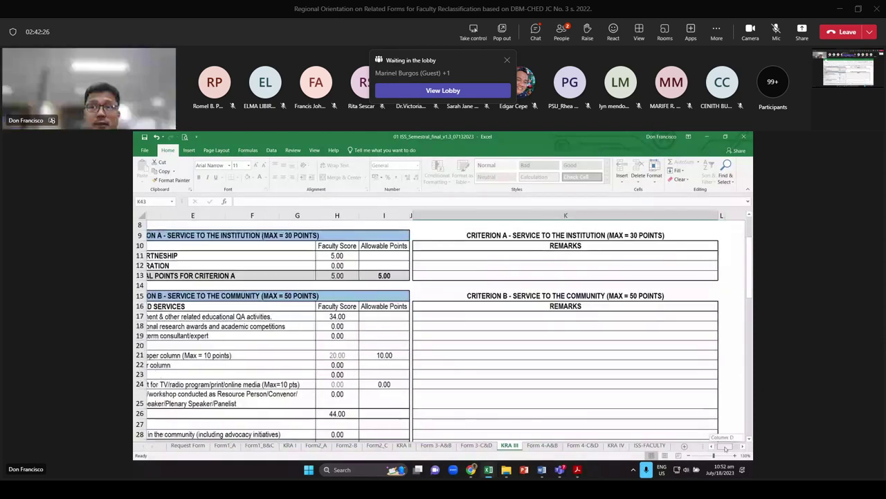
{"action": "scroll", "coordinate": [523, 422], "scroll_direction": "up", "scroll_amount": 3}
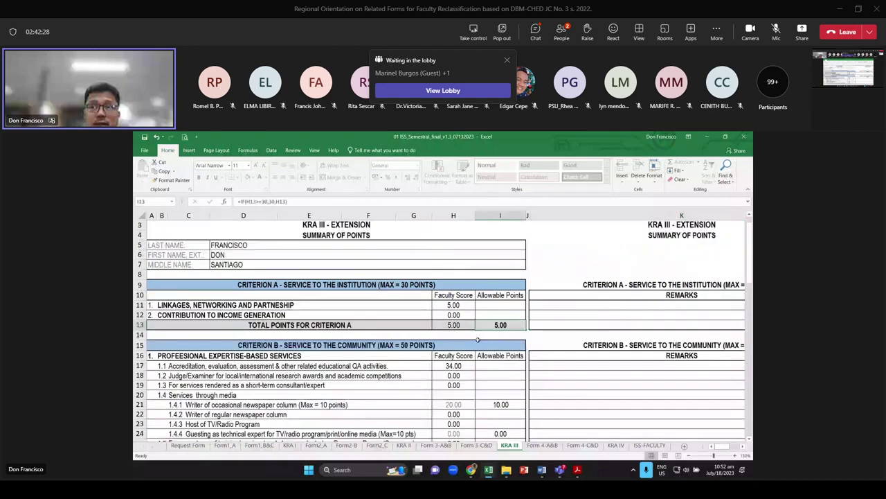
{"action": "scroll", "coordinate": [416, 346], "scroll_direction": "down", "scroll_amount": 1}
{"action": "left_click", "coordinate": [500, 245]}
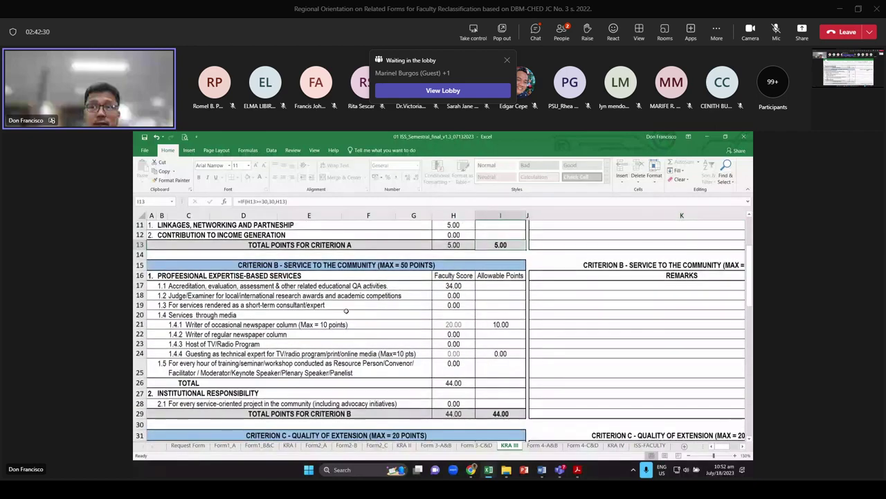
{"action": "scroll", "coordinate": [346, 311], "scroll_direction": "down", "scroll_amount": 1}
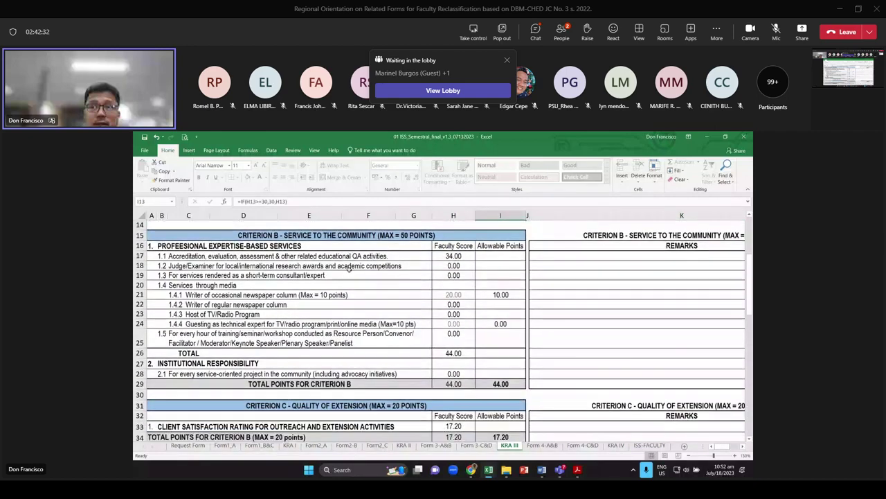
{"action": "left_click", "coordinate": [501, 384]}
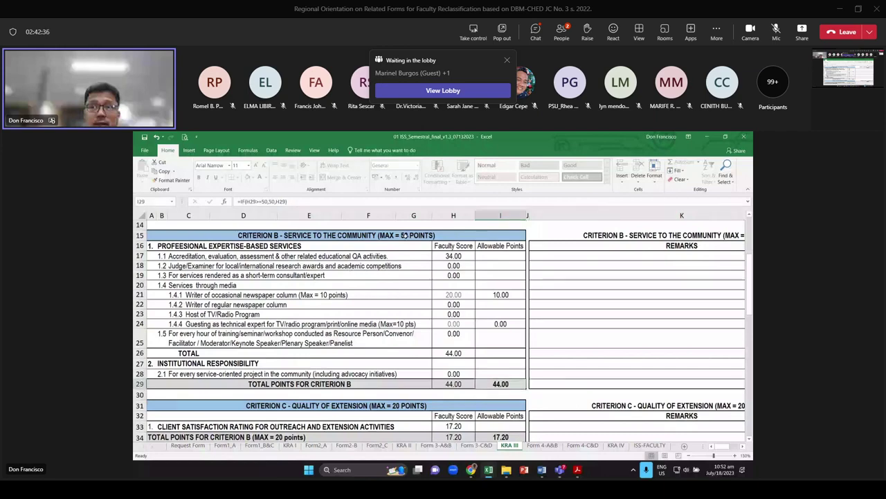
{"action": "scroll", "coordinate": [405, 235], "scroll_direction": "down", "scroll_amount": 3}
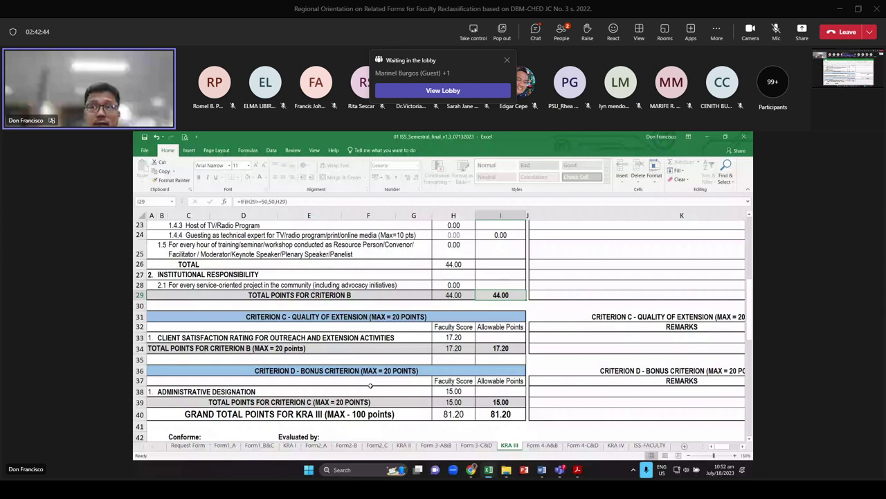
{"action": "left_click", "coordinate": [507, 403]}
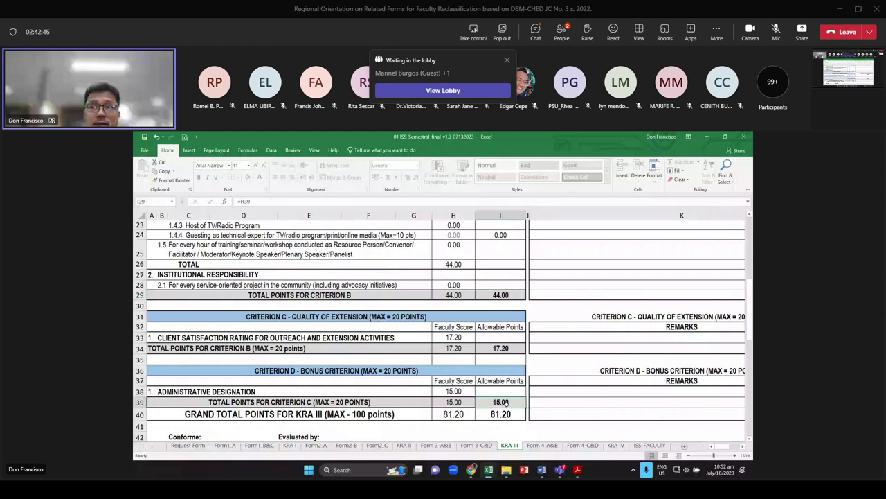
{"action": "left_click", "coordinate": [511, 413]}
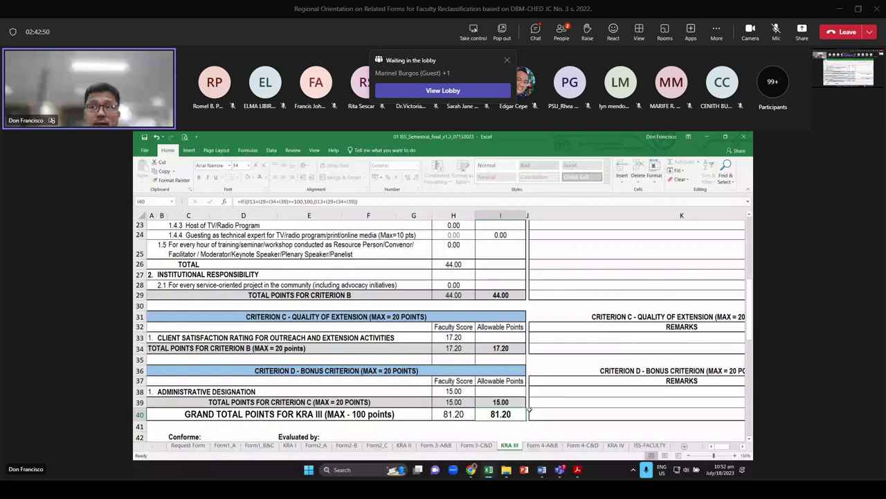
Go to the Form 4-A&B sheet and locate the row 11 organization cells
{"action": "left_click", "coordinate": [537, 445]}
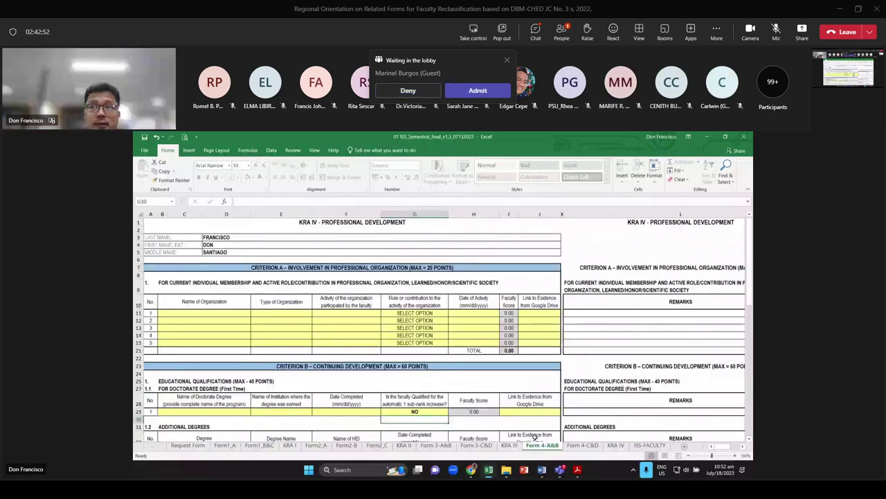
{"action": "scroll", "coordinate": [302, 339], "scroll_direction": "down", "scroll_amount": 1}
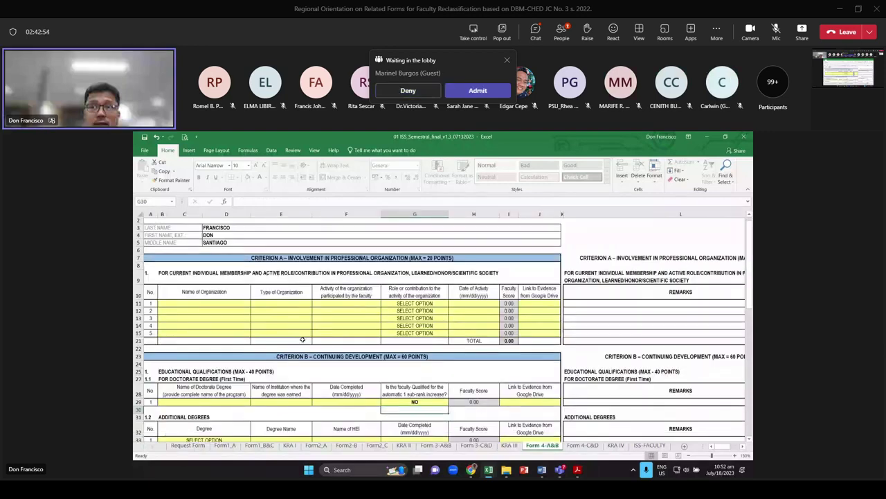
{"action": "scroll", "coordinate": [303, 339], "scroll_direction": "up", "scroll_amount": 1}
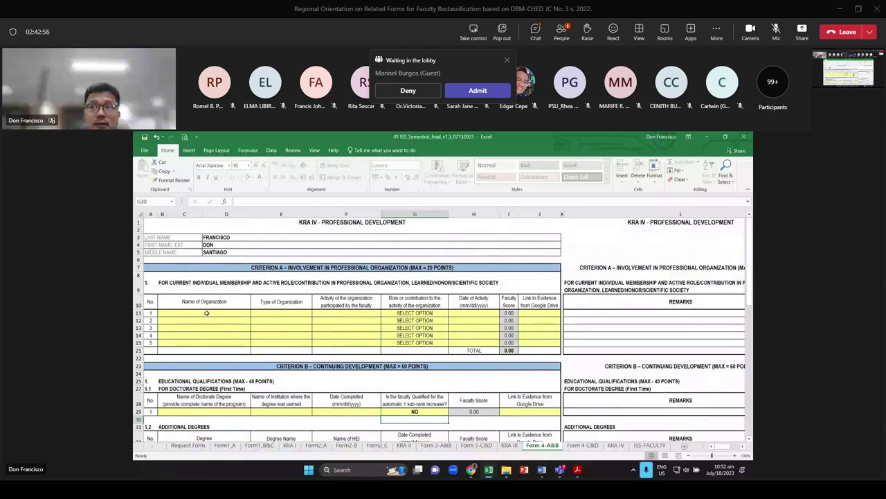
{"action": "left_click", "coordinate": [206, 313]}
{"action": "scroll", "coordinate": [207, 313], "scroll_direction": "up", "scroll_amount": 1}
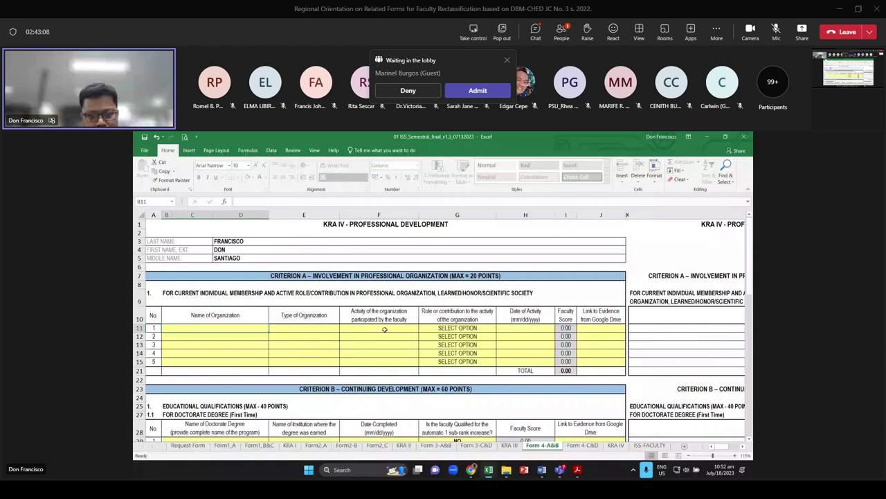
{"action": "left_click", "coordinate": [376, 329]}
{"action": "left_click_drag", "start_coordinate": [376, 328], "coordinate": [371, 357]}
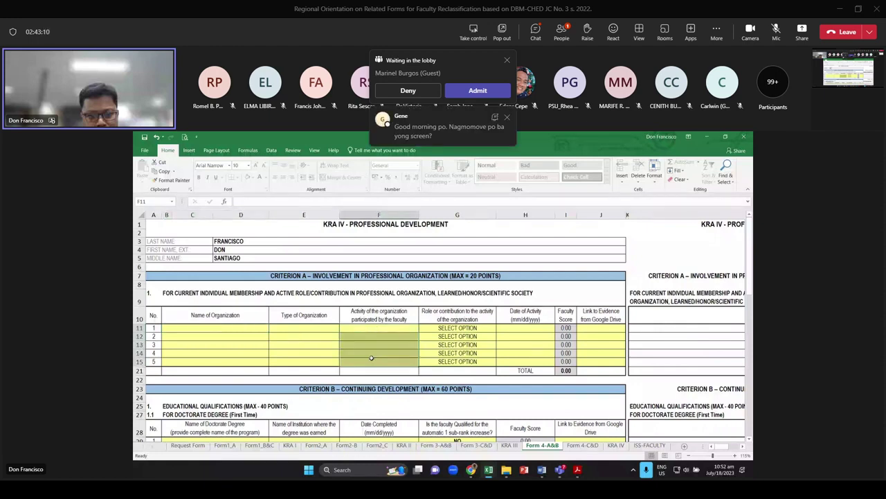
{"action": "key", "text": "ctrl+z"}
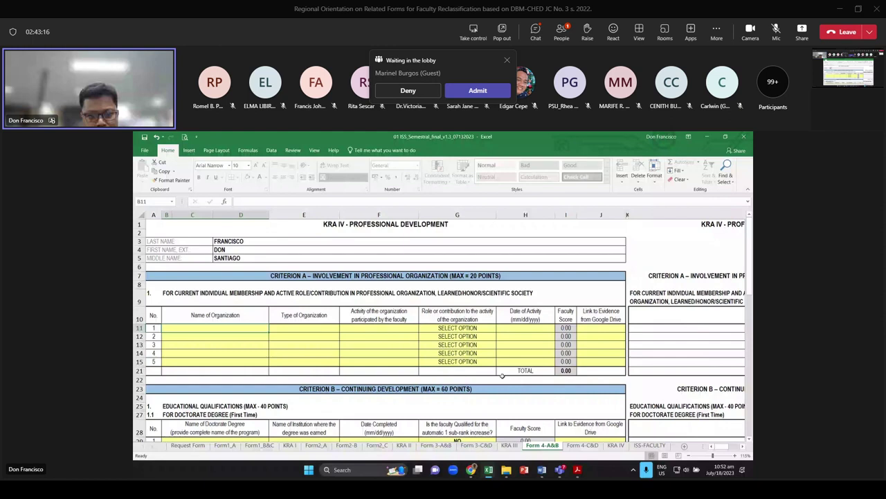
Enter BIOTA as the organization name with type Professional Organization
{"action": "type", "text": "BIOTA"}
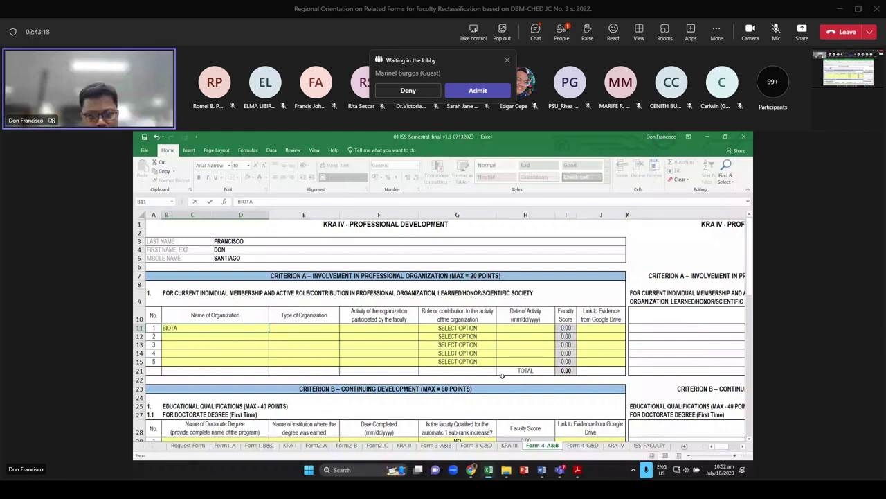
{"action": "key", "text": "Tab"}
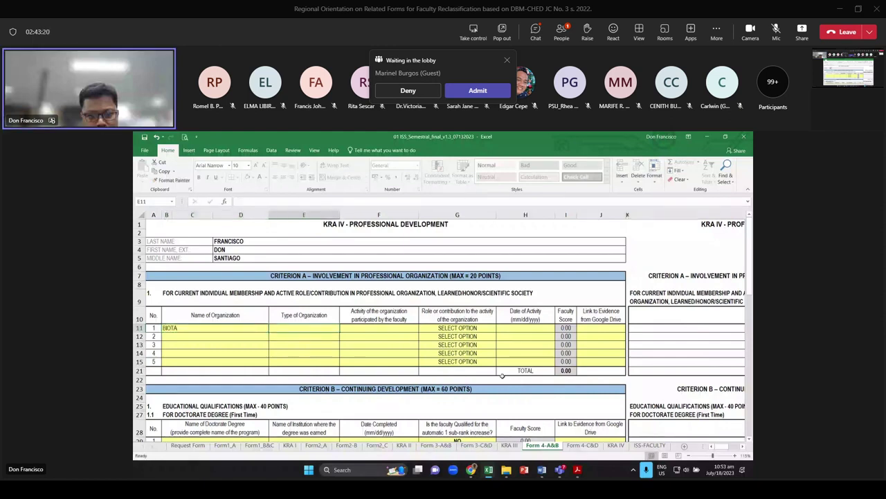
{"action": "type", "text": "Profess"}
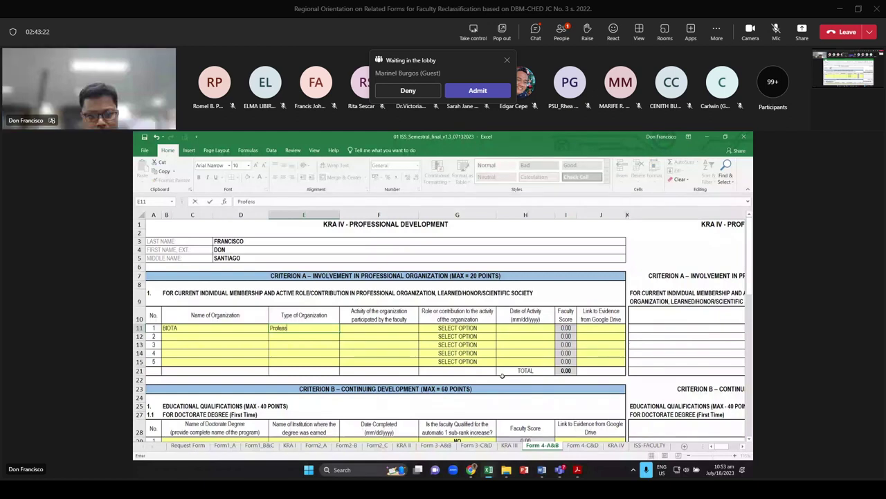
{"action": "type", "text": "izati"}
{"action": "type", "text": "on"}
{"action": "key", "text": "Return"}
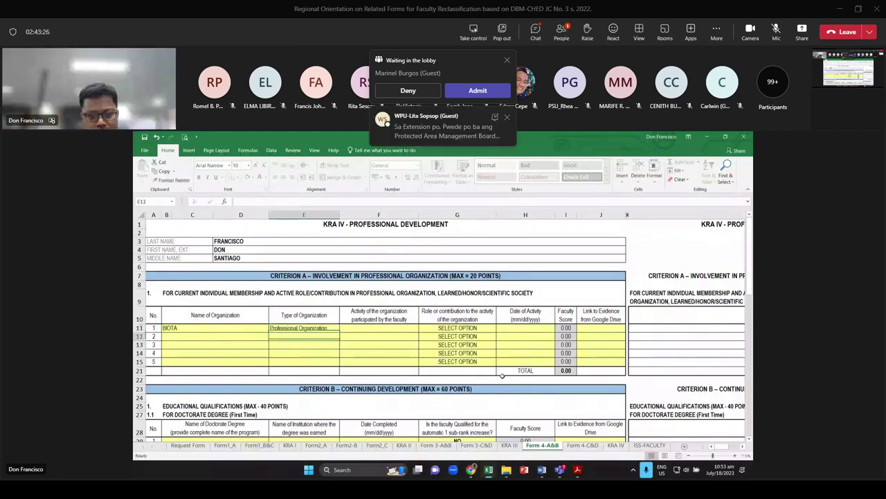
{"action": "key", "text": "Up"}
{"action": "key", "text": "Right"}
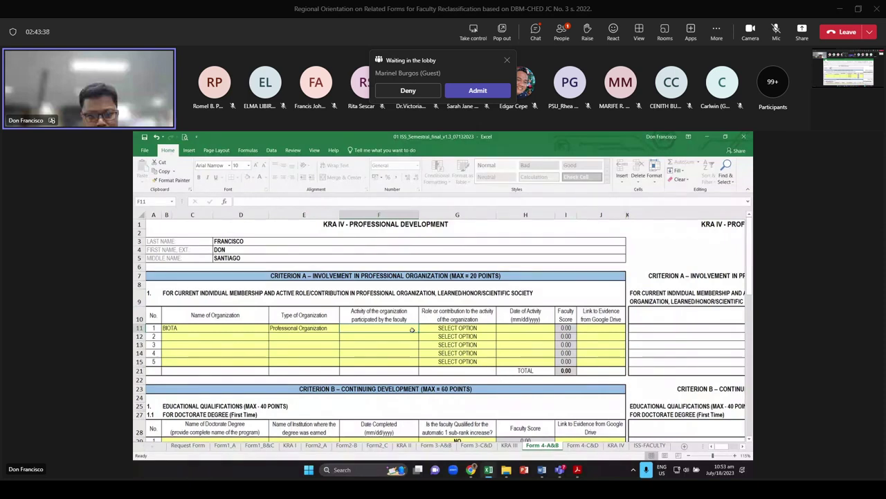
Add activity Annual Conference, role Committee Member and date 12/12 for BIOTA
{"action": "left_click", "coordinate": [454, 329]}
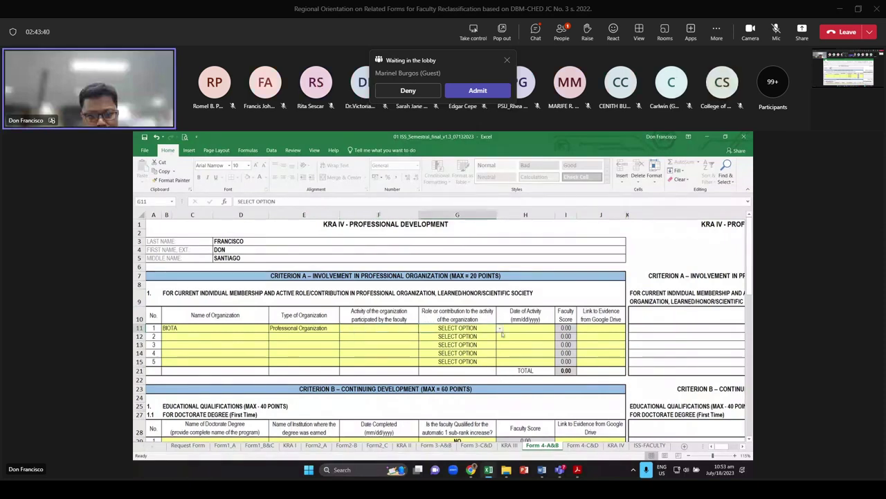
{"action": "left_click", "coordinate": [499, 331]}
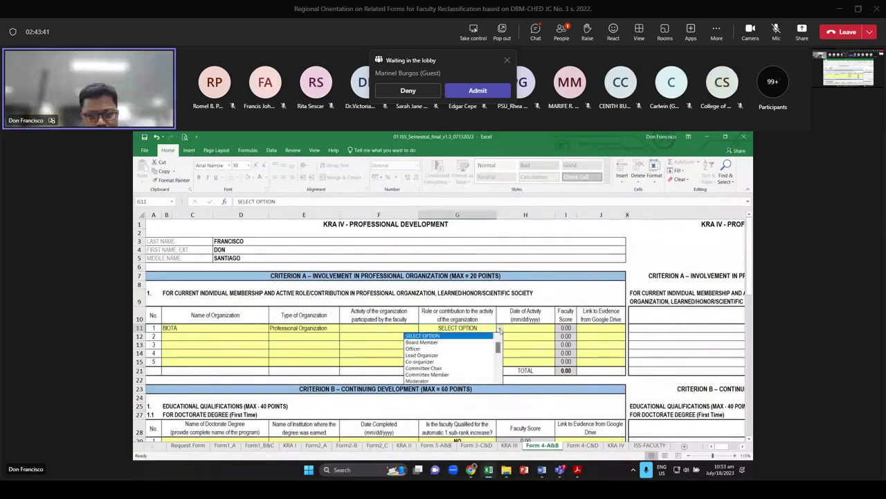
{"action": "left_click", "coordinate": [416, 328]}
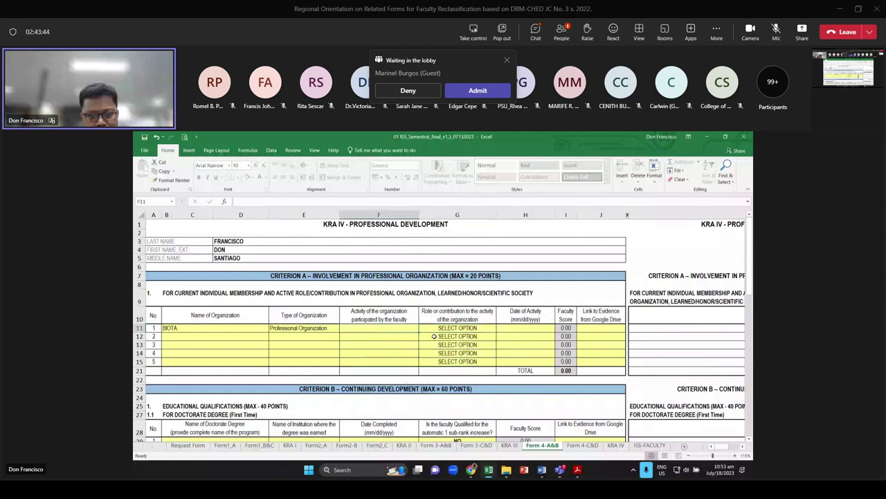
{"action": "type", "text": "Annual Co"}
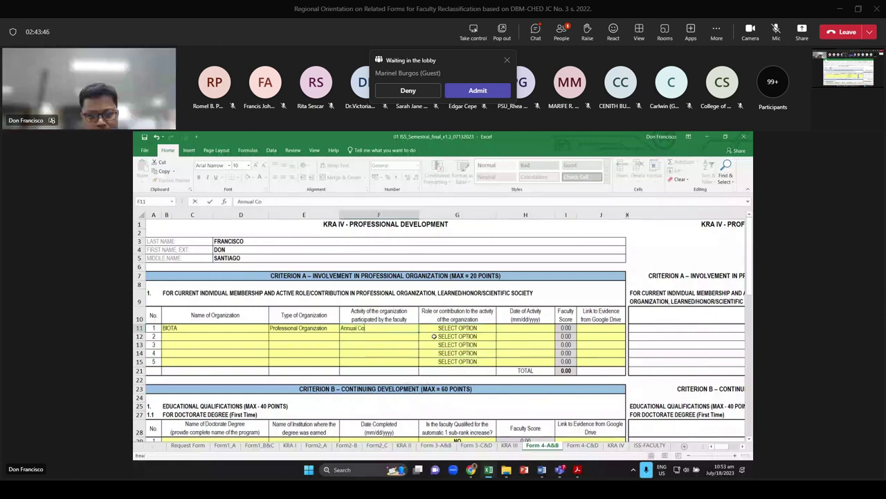
{"action": "type", "text": "nference"}
{"action": "key", "text": "Tab"}
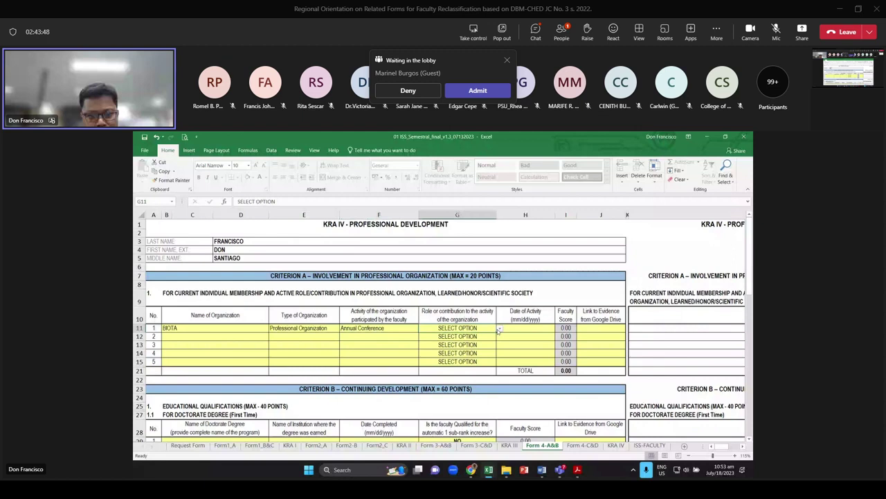
{"action": "left_click", "coordinate": [499, 329]}
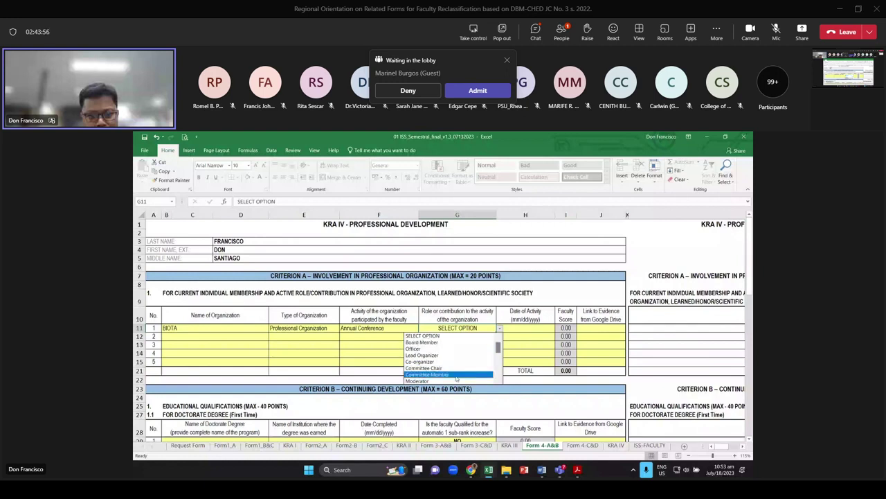
{"action": "left_click", "coordinate": [457, 375]}
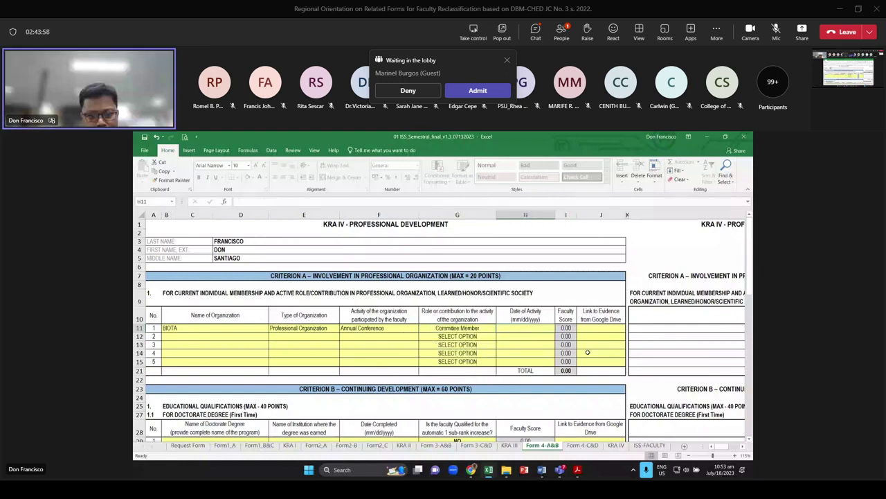
{"action": "type", "text": "12/12"}
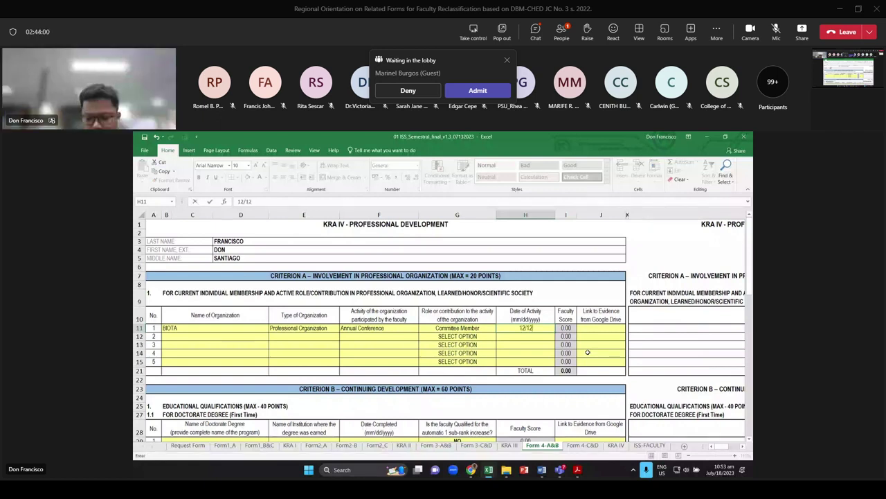
{"action": "key", "text": "Return"}
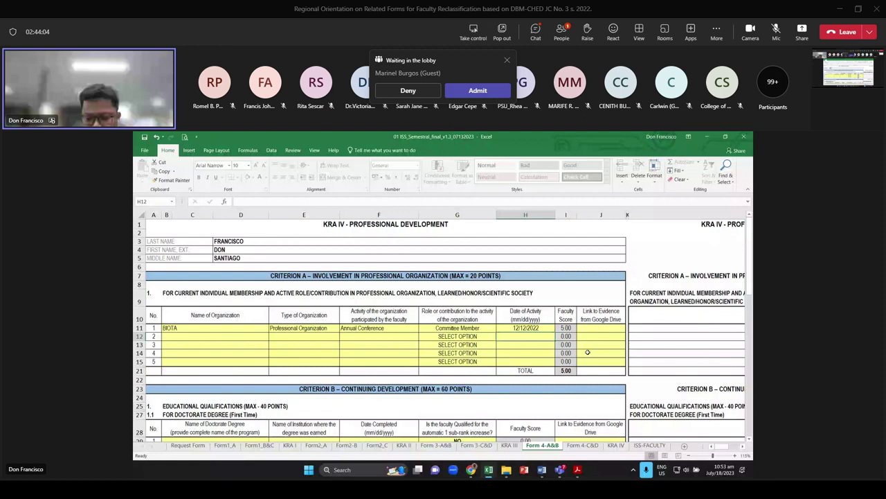
{"action": "left_click", "coordinate": [599, 326]}
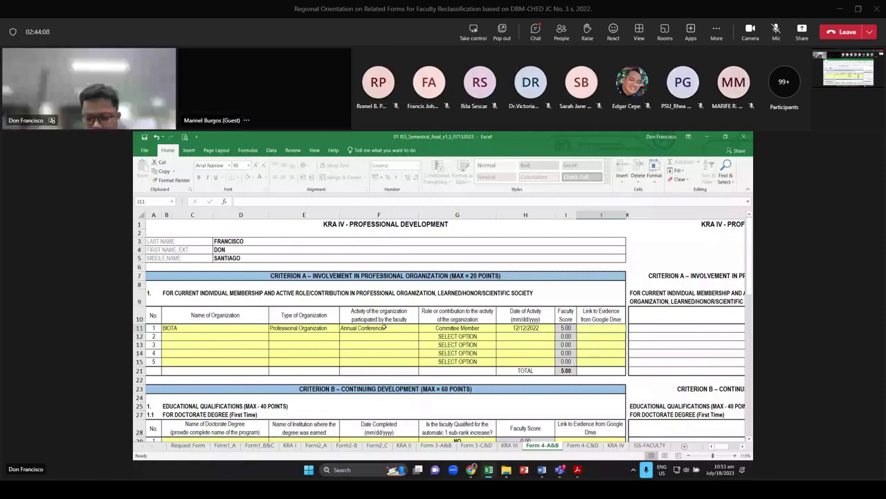
Enter PhD Mathematics as the doctorate degree name in B29
{"action": "scroll", "coordinate": [374, 328], "scroll_direction": "down", "scroll_amount": 4}
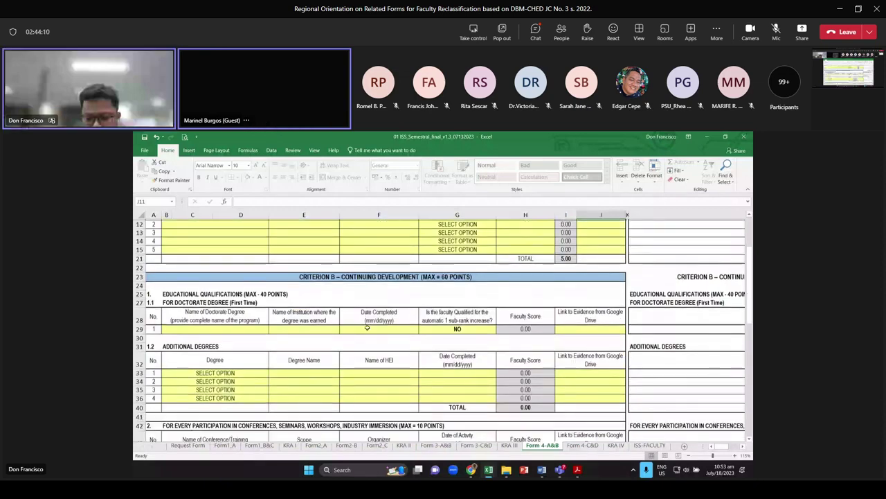
{"action": "scroll", "coordinate": [217, 319], "scroll_direction": "down", "scroll_amount": 1}
{"action": "left_click", "coordinate": [216, 318]}
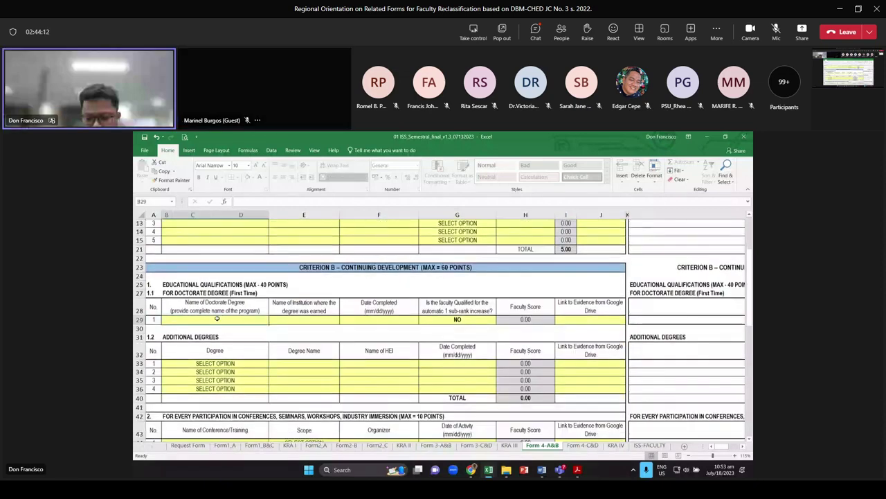
{"action": "left_click", "coordinate": [257, 120]}
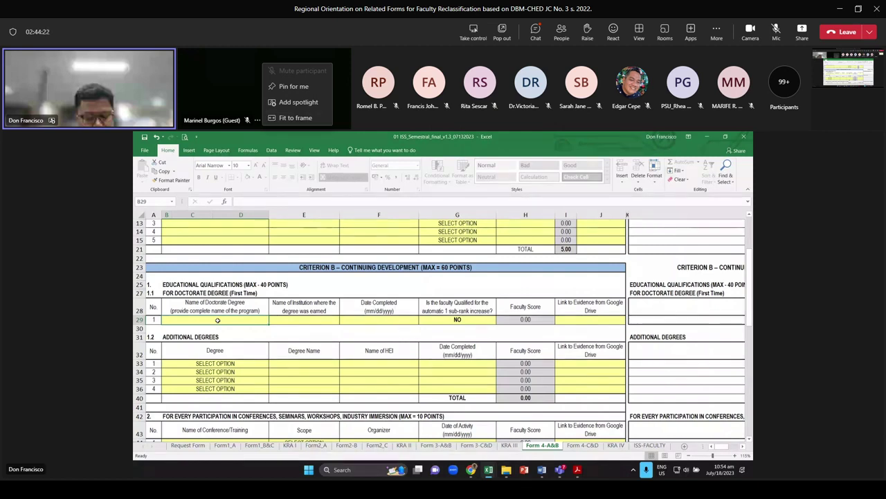
{"action": "type", "text": "PhD M"}
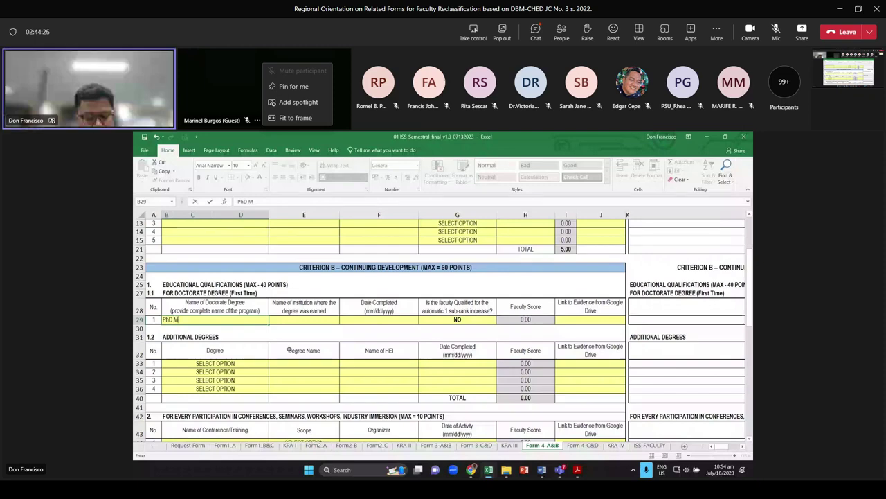
{"action": "type", "text": "athem"}
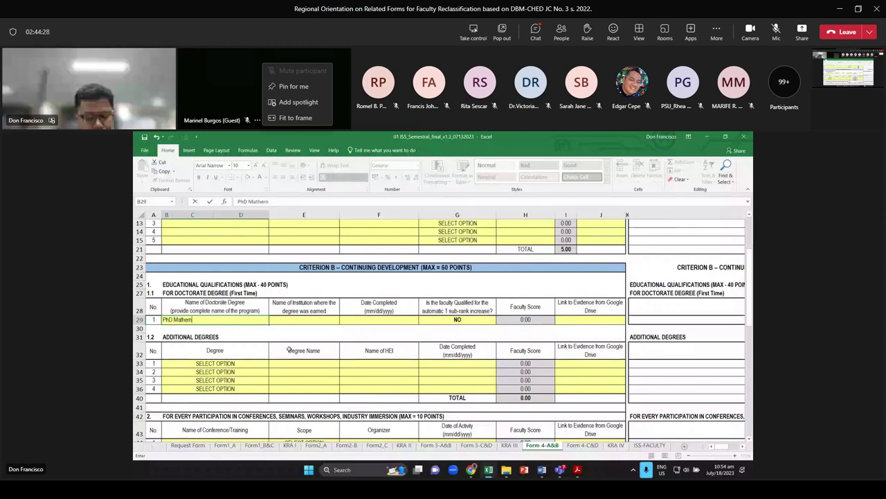
{"action": "type", "text": "atics"}
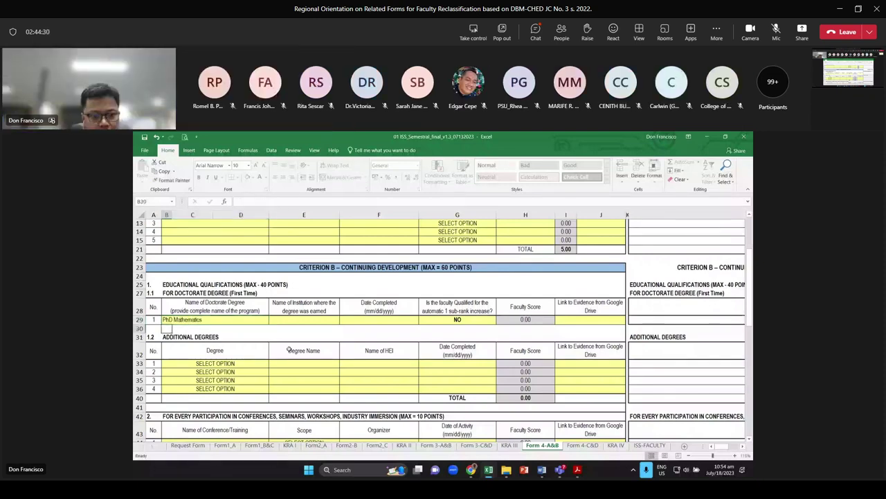
{"action": "key", "text": "Return"}
Enter UP as the institution and 6/24/2022 as the completion date
{"action": "key", "text": "Up"}
{"action": "key", "text": "Right"}
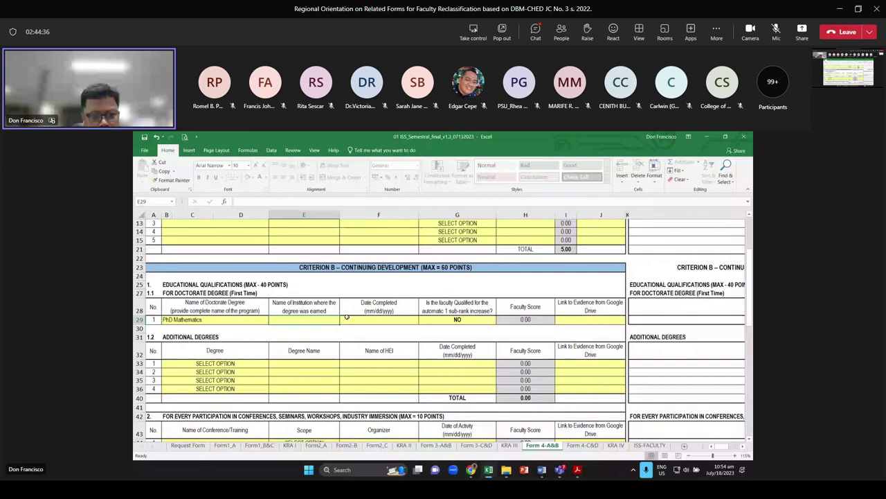
{"action": "type", "text": "UP"}
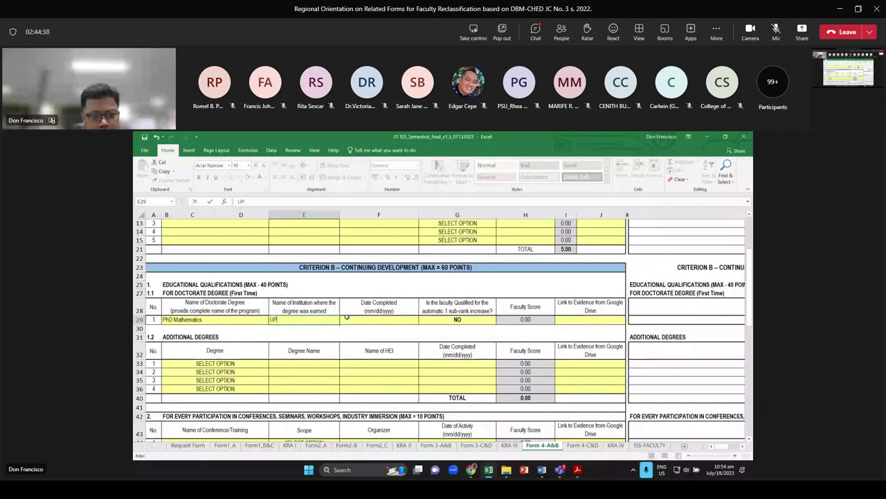
{"action": "key", "text": "Tab"}
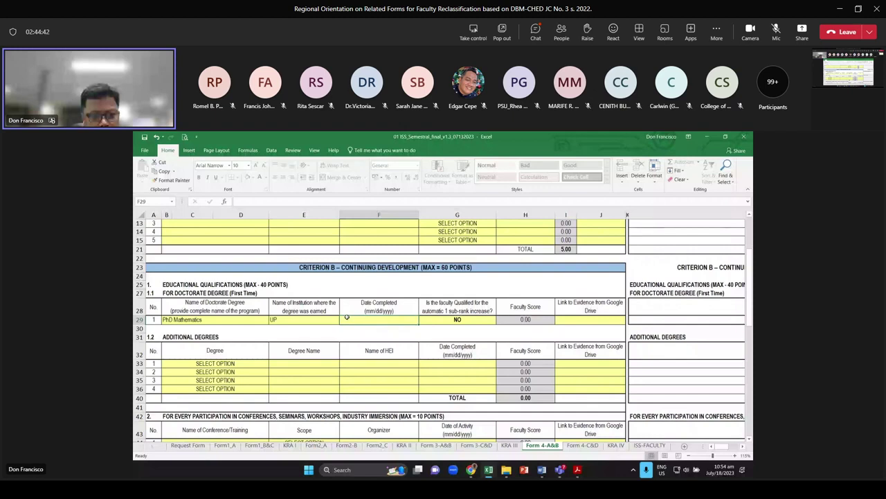
{"action": "double_click", "coordinate": [347, 317]}
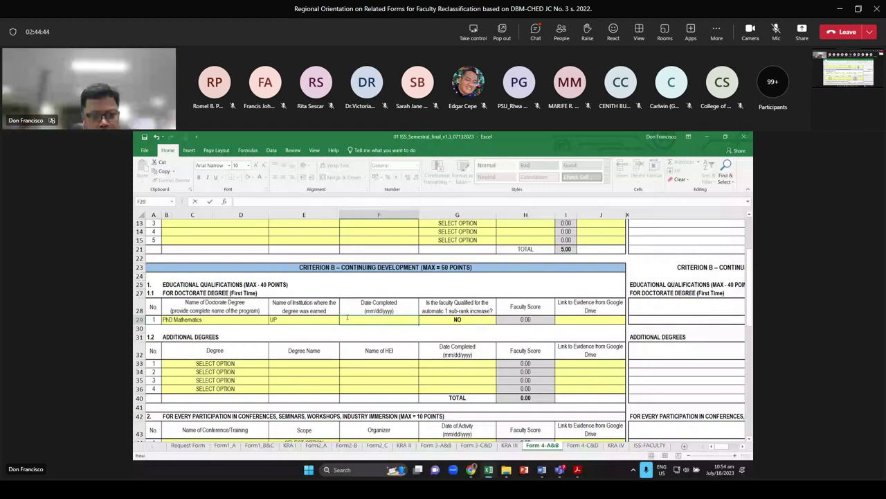
{"action": "type", "text": "6/24/202"}
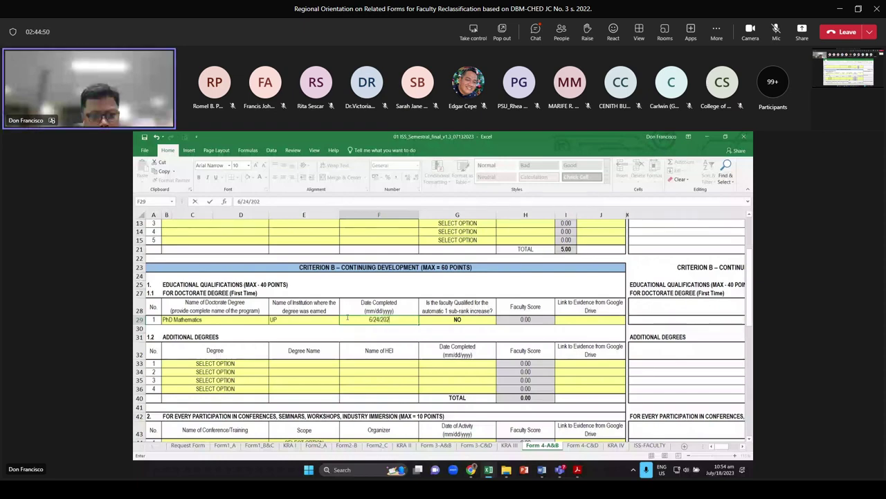
{"action": "type", "text": "2"}
{"action": "key", "text": "Tab"}
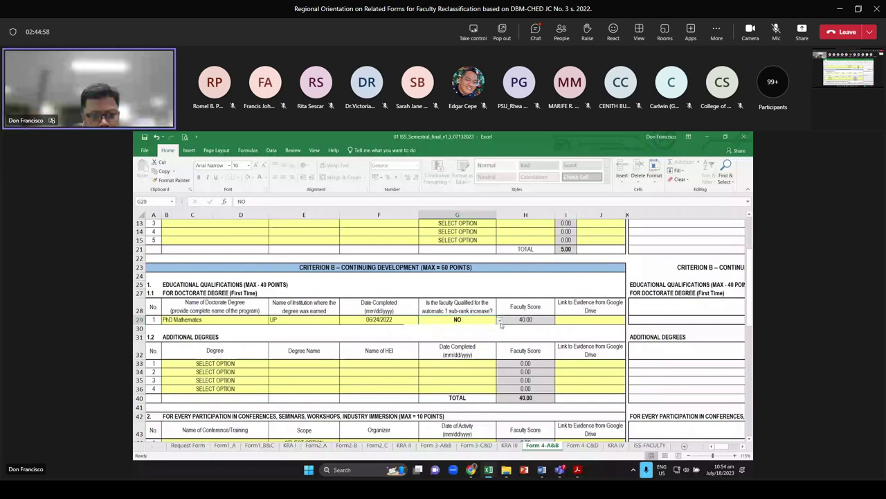
{"action": "left_click", "coordinate": [500, 322]}
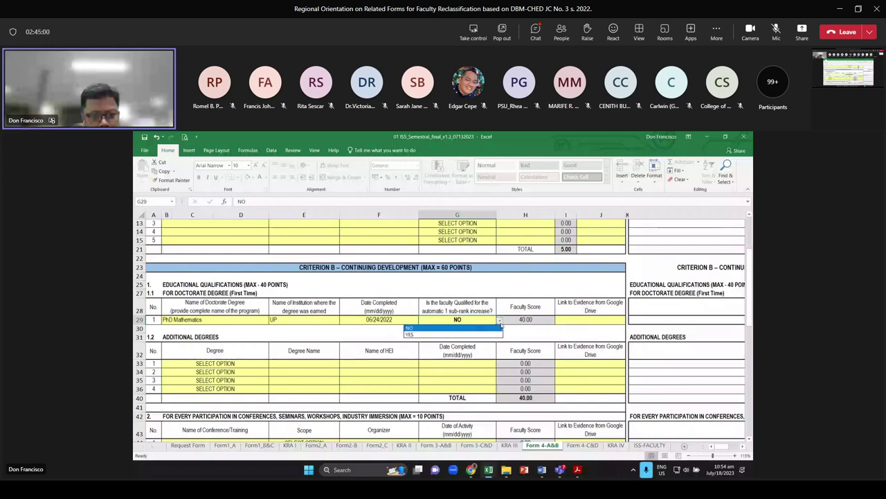
{"action": "left_click", "coordinate": [500, 323]}
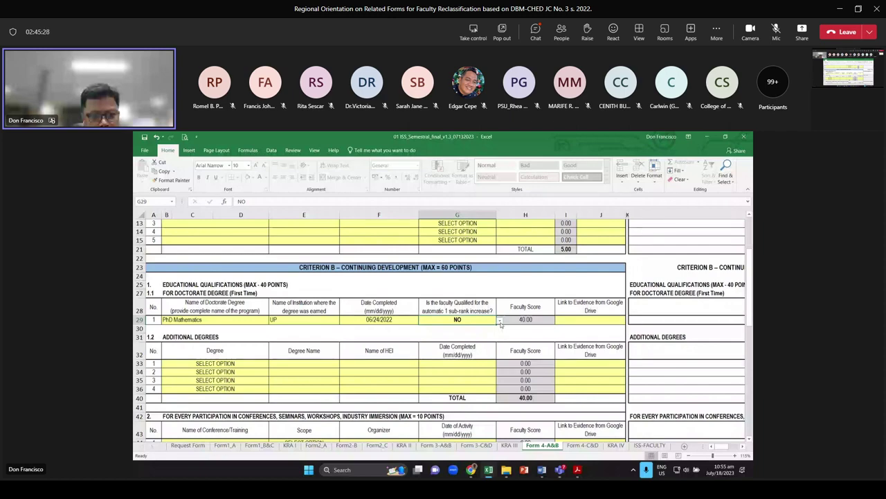
{"action": "left_click", "coordinate": [500, 322]}
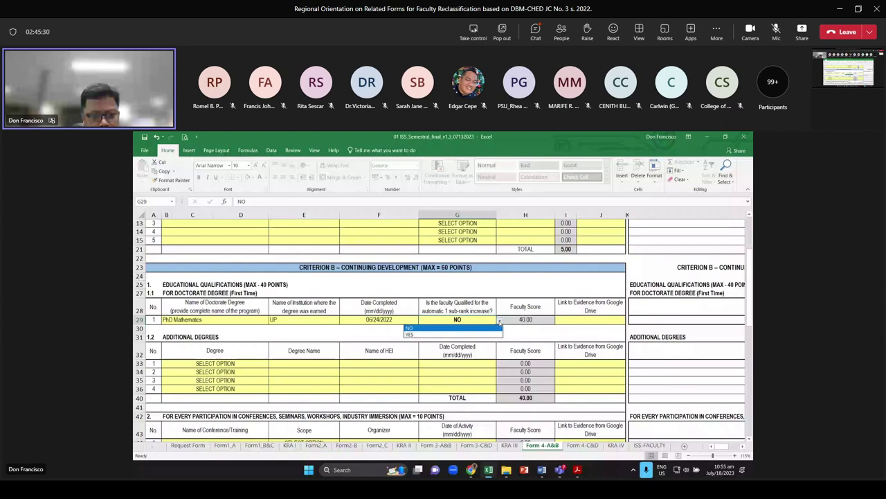
{"action": "left_click", "coordinate": [454, 334]}
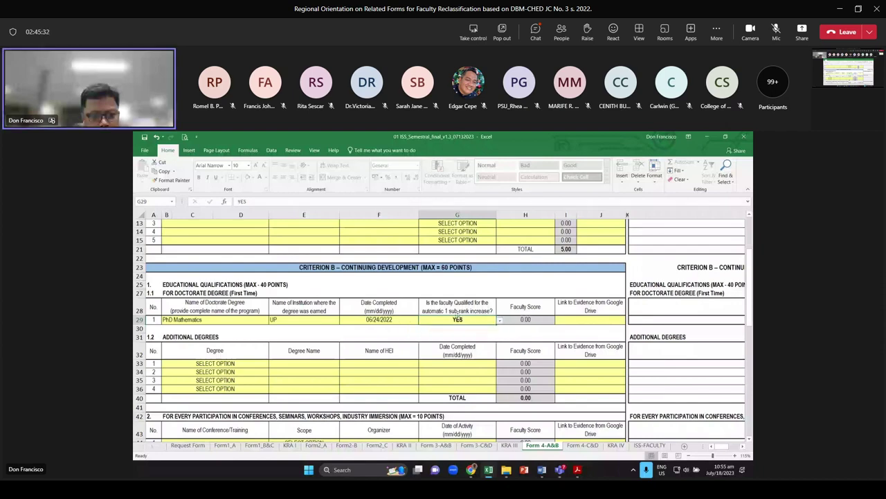
{"action": "left_click", "coordinate": [525, 321]}
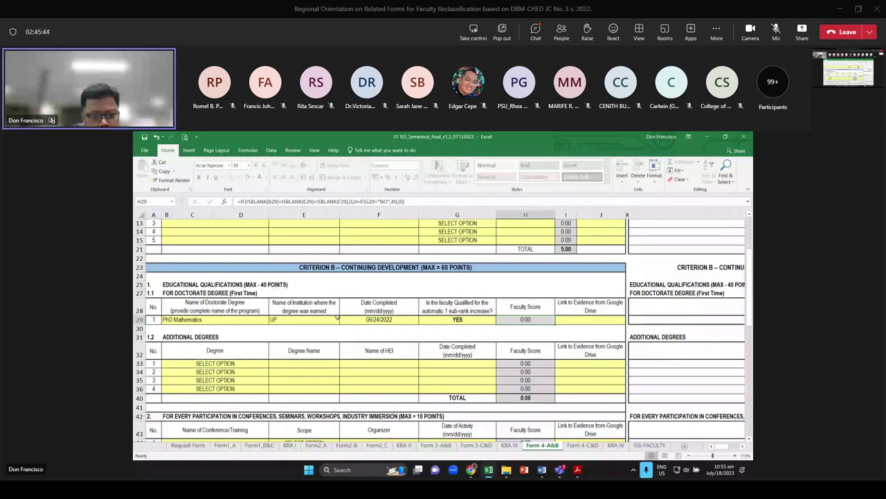
{"action": "left_click", "coordinate": [478, 320]}
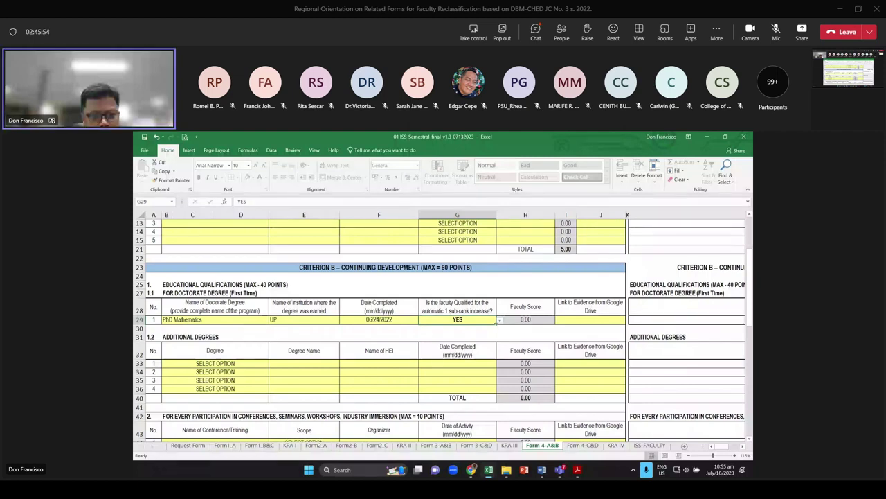
{"action": "left_click", "coordinate": [500, 319]}
{"action": "left_click", "coordinate": [485, 337]}
{"action": "key", "text": "Right"}
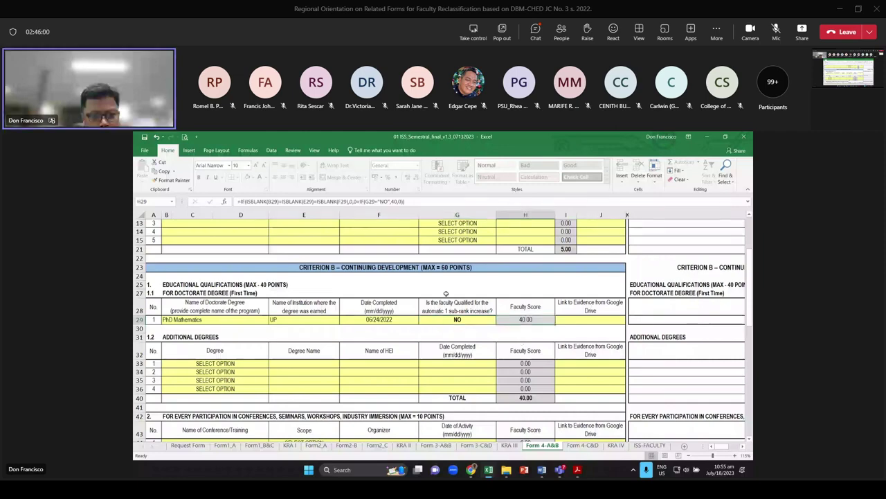
{"action": "scroll", "coordinate": [446, 294], "scroll_direction": "down", "scroll_amount": 2}
{"action": "left_click", "coordinate": [215, 310]}
{"action": "left_click", "coordinate": [272, 310]}
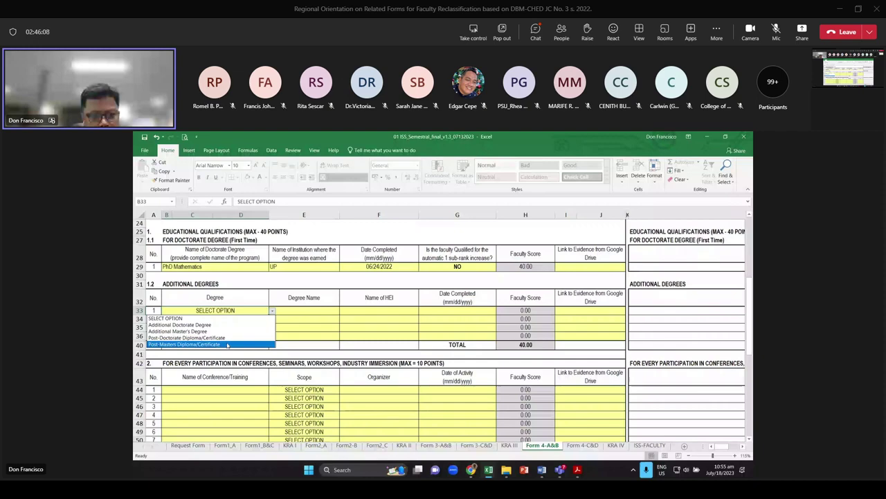
{"action": "scroll", "coordinate": [400, 288], "scroll_direction": "down", "scroll_amount": 2}
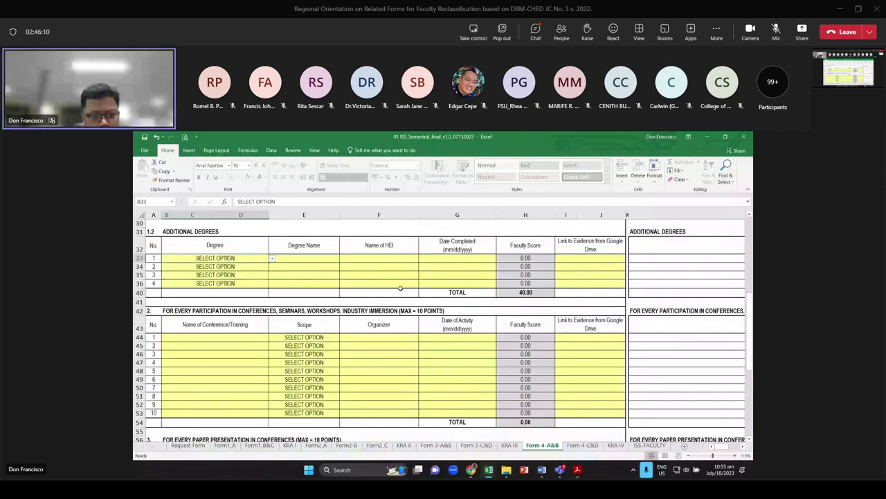
{"action": "scroll", "coordinate": [400, 288], "scroll_direction": "down", "scroll_amount": 1}
{"action": "key", "text": "Down"}
{"action": "key", "text": "Down"}
{"action": "key", "text": "Down"}
{"action": "key", "text": "Down"}
{"action": "key", "text": "Down"}
{"action": "key", "text": "Down"}
{"action": "key", "text": "Down"}
{"action": "key", "text": "Down"}
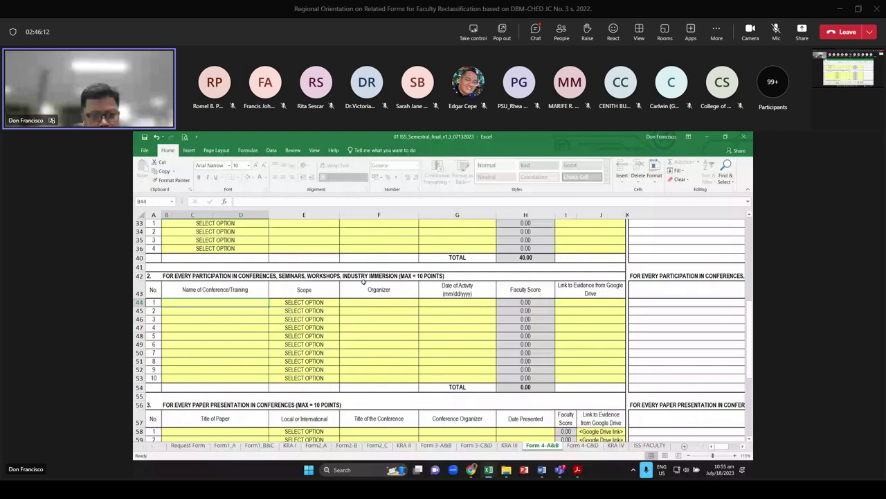
{"action": "scroll", "coordinate": [363, 281], "scroll_direction": "down", "scroll_amount": 1}
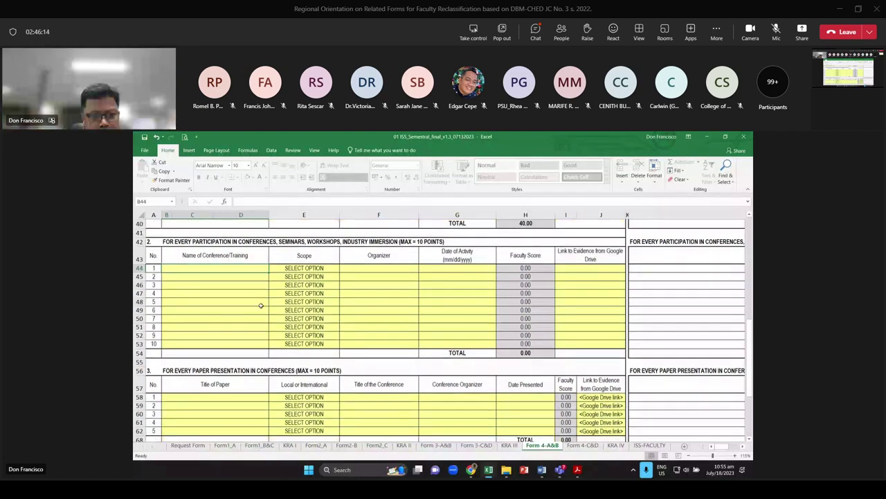
{"action": "scroll", "coordinate": [311, 318], "scroll_direction": "down", "scroll_amount": 4}
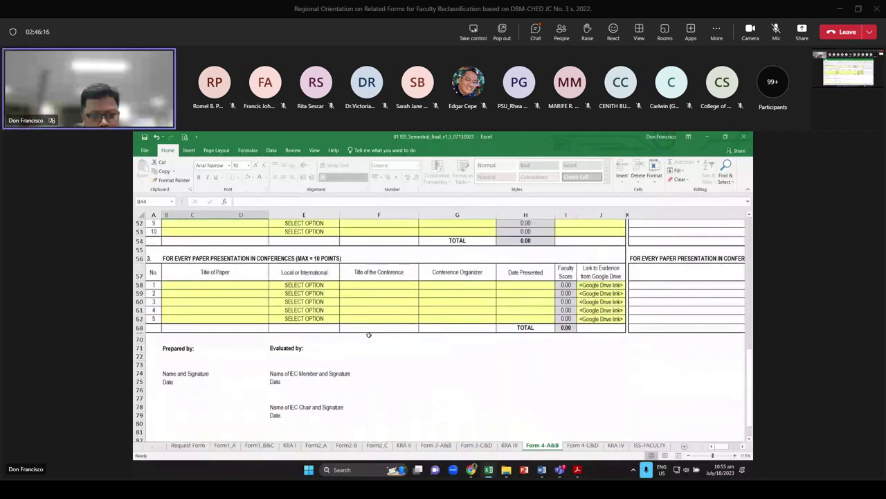
{"action": "scroll", "coordinate": [188, 315], "scroll_direction": "up", "scroll_amount": 1}
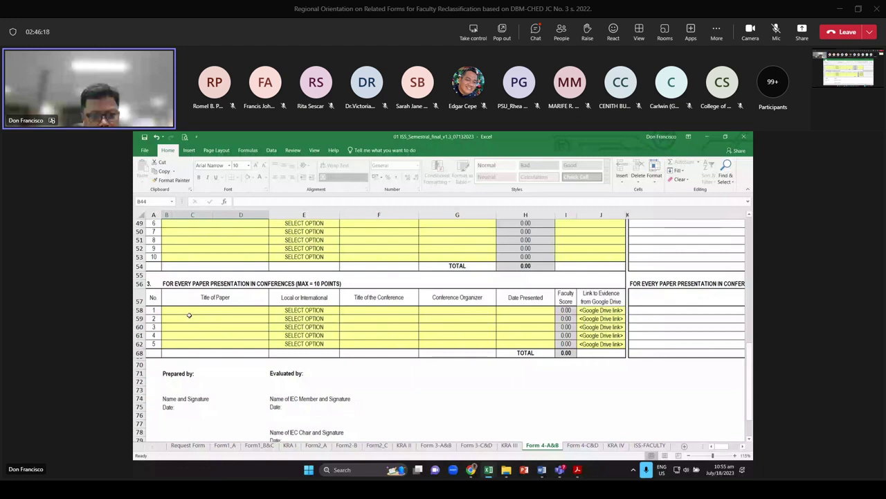
{"action": "left_click", "coordinate": [337, 311]}
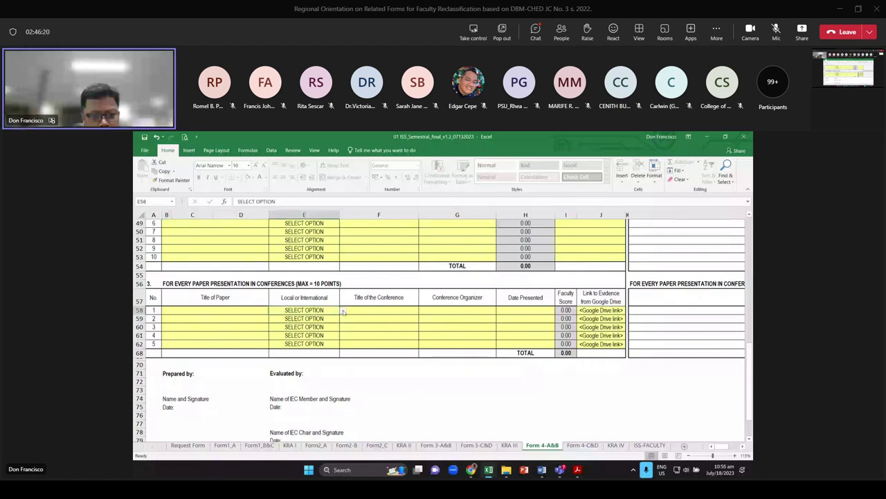
{"action": "left_click", "coordinate": [344, 311]}
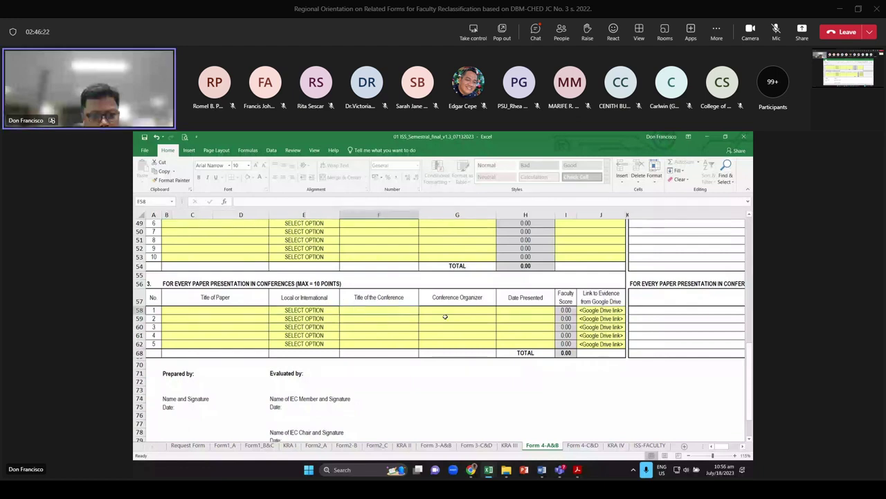
{"action": "left_click", "coordinate": [518, 311]}
{"action": "scroll", "coordinate": [512, 359], "scroll_direction": "up", "scroll_amount": 4}
Go to the Form 4-C&D sheet, glance at the D12 award scope choices, and select Criterion D cell B26
{"action": "scroll", "coordinate": [511, 359], "scroll_direction": "up", "scroll_amount": 5}
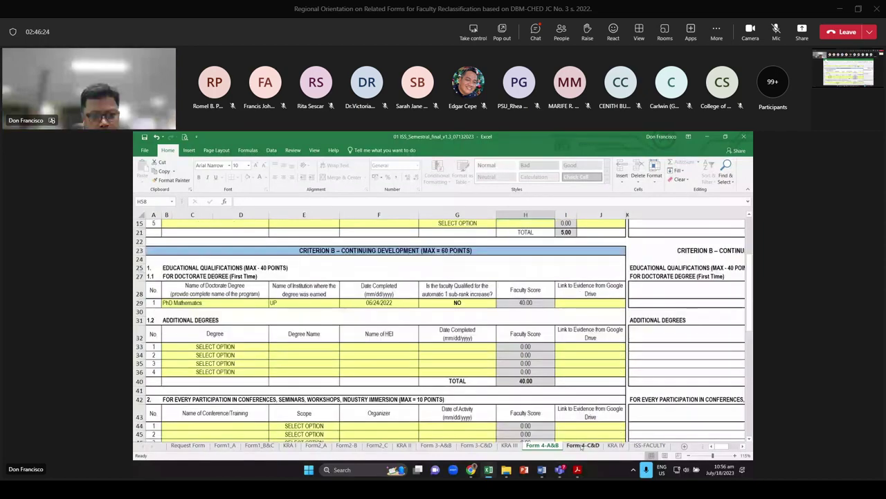
{"action": "left_click", "coordinate": [583, 445]}
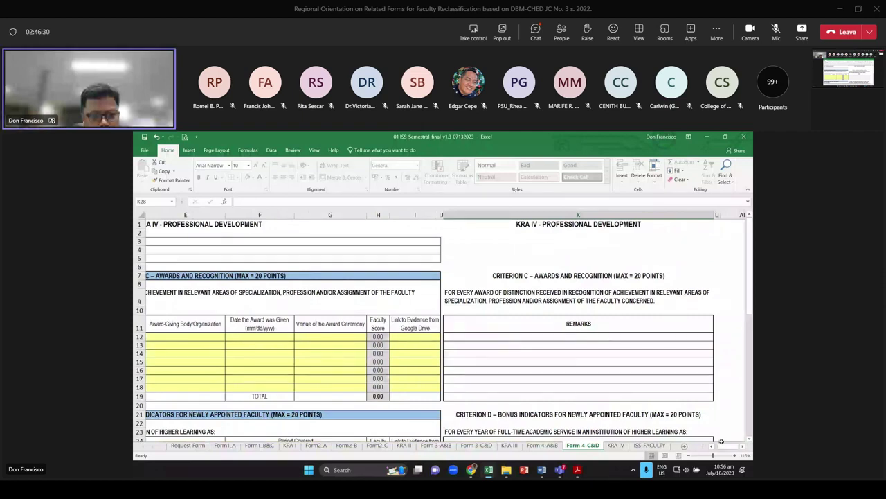
{"action": "left_click", "coordinate": [335, 338]}
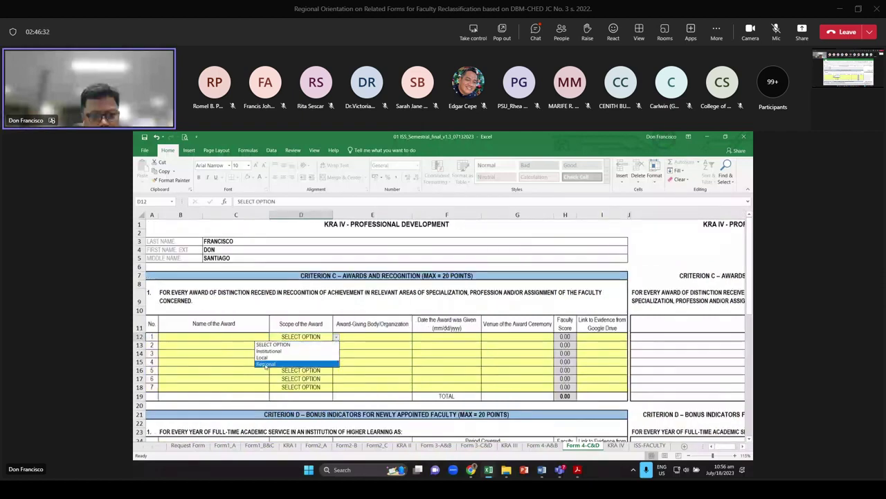
{"action": "scroll", "coordinate": [266, 367], "scroll_direction": "down", "scroll_amount": 5}
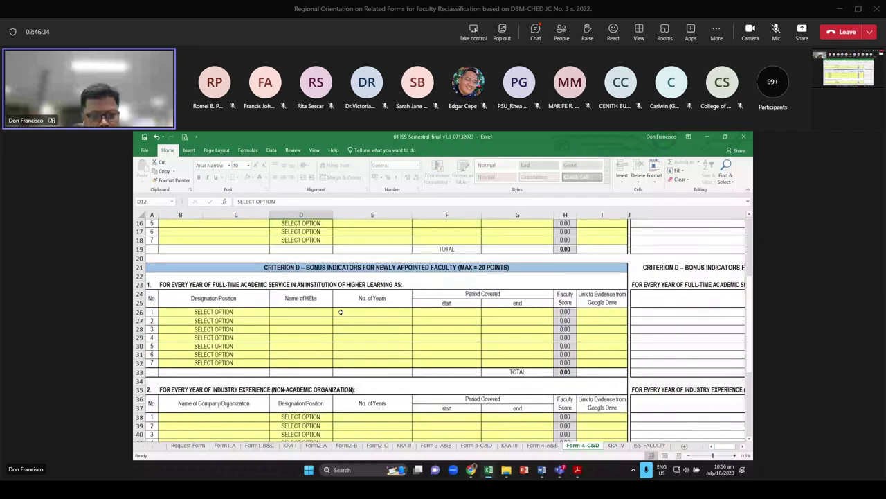
{"action": "left_click", "coordinate": [211, 313]}
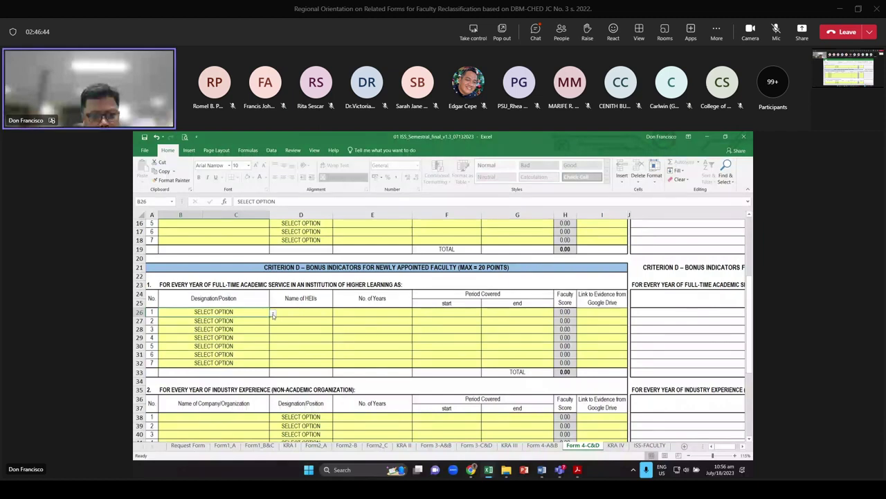
Enter Private HEI for row 26 and set its designation to Vice President, Dean or Director
{"action": "left_click", "coordinate": [274, 314]}
{"action": "left_click", "coordinate": [274, 314]}
{"action": "left_click", "coordinate": [291, 313]}
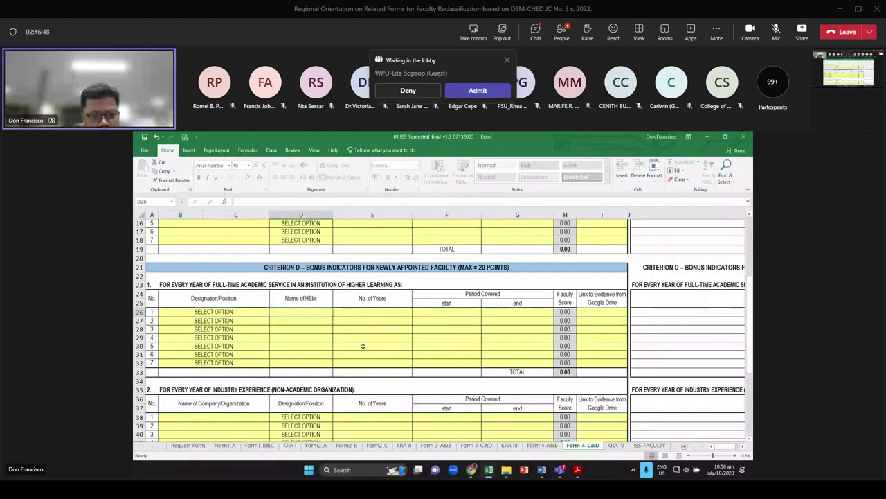
{"action": "type", "text": "Pr"}
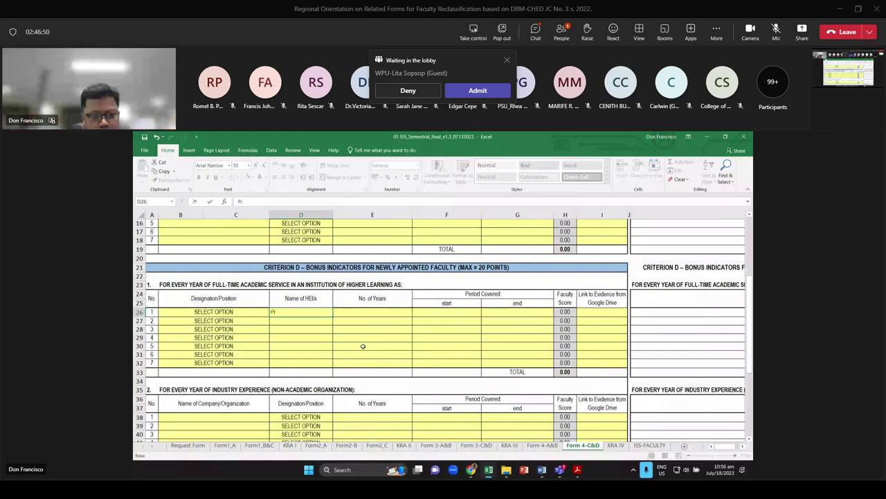
{"action": "type", "text": "ivate HEI"}
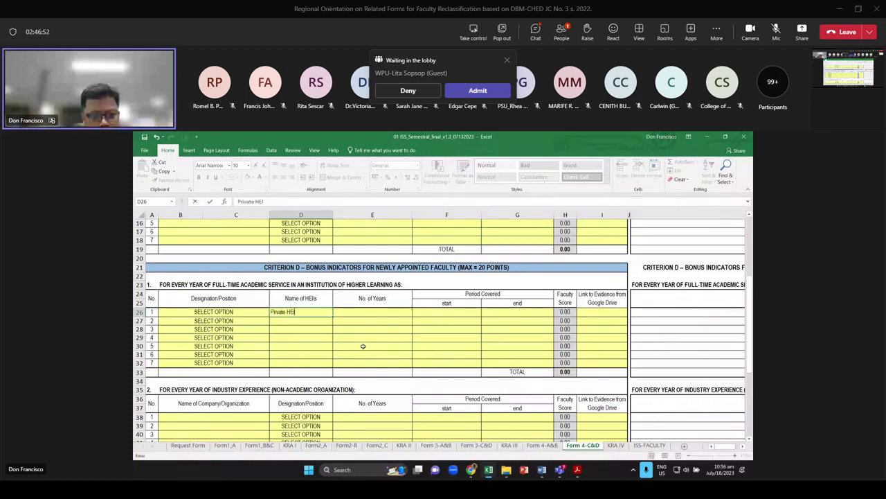
{"action": "left_click", "coordinate": [213, 329]}
{"action": "key", "text": "Up"}
{"action": "key", "text": "Up"}
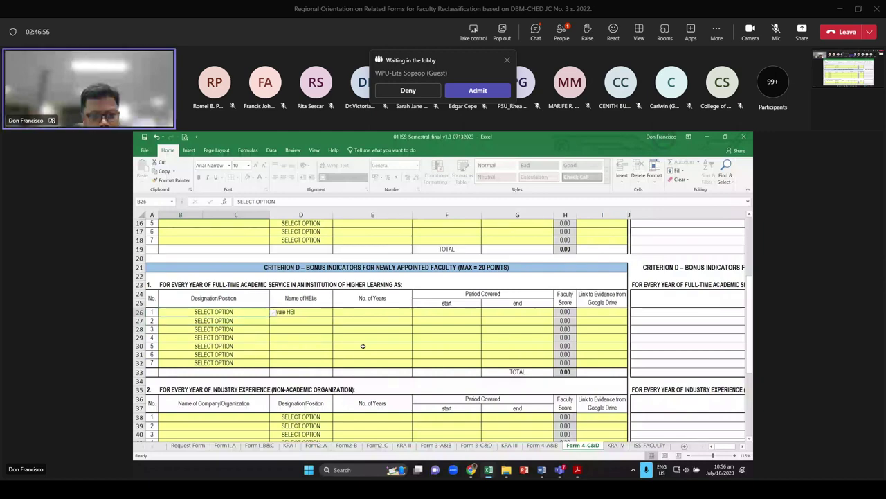
{"action": "left_click", "coordinate": [273, 312]}
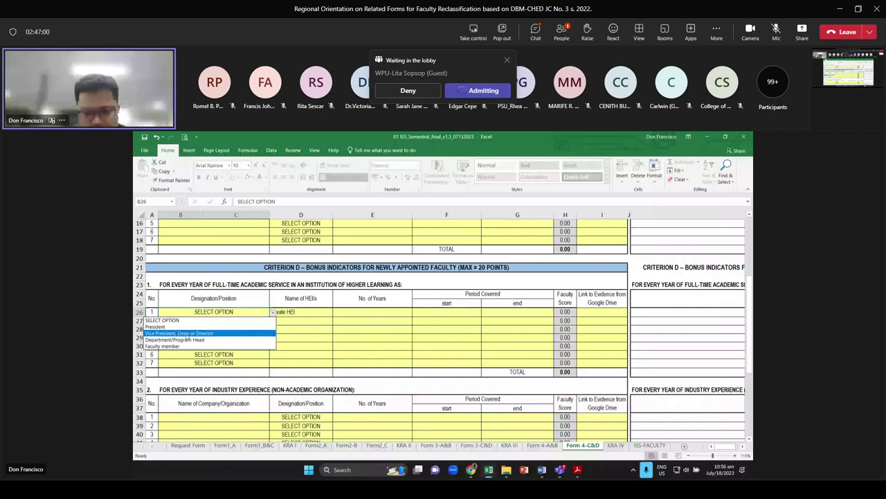
{"action": "left_click", "coordinate": [187, 333]}
Give row 26 5 years of service, from 06/01/2010 to 03/01/2015
{"action": "left_click", "coordinate": [372, 311]}
{"action": "type", "text": "5"}
{"action": "key", "text": "Return"}
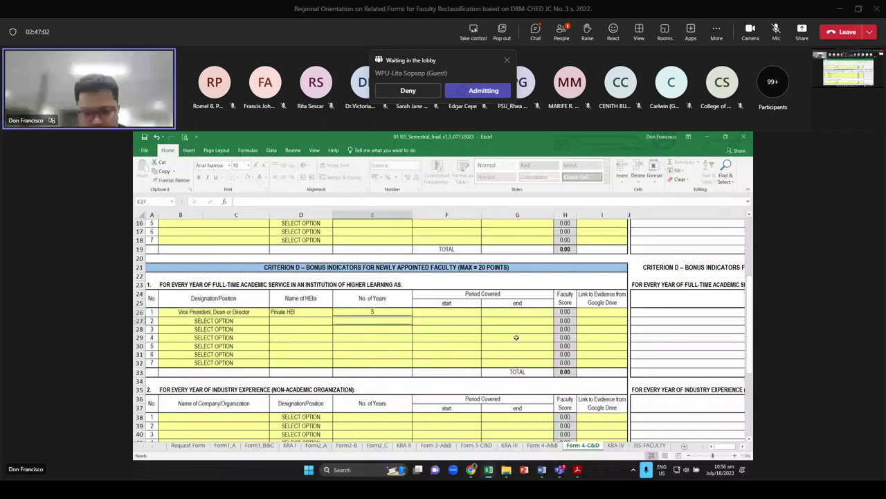
{"action": "key", "text": "Up"}
{"action": "key", "text": "Right"}
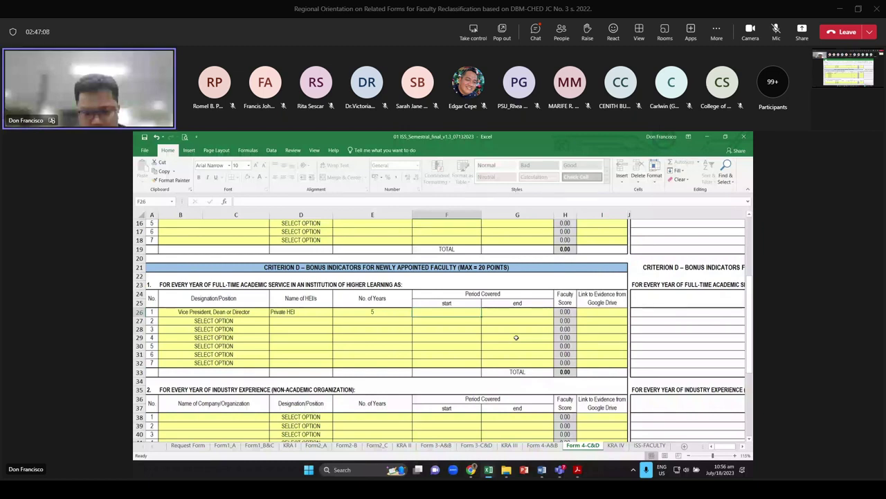
{"action": "type", "text": "2"}
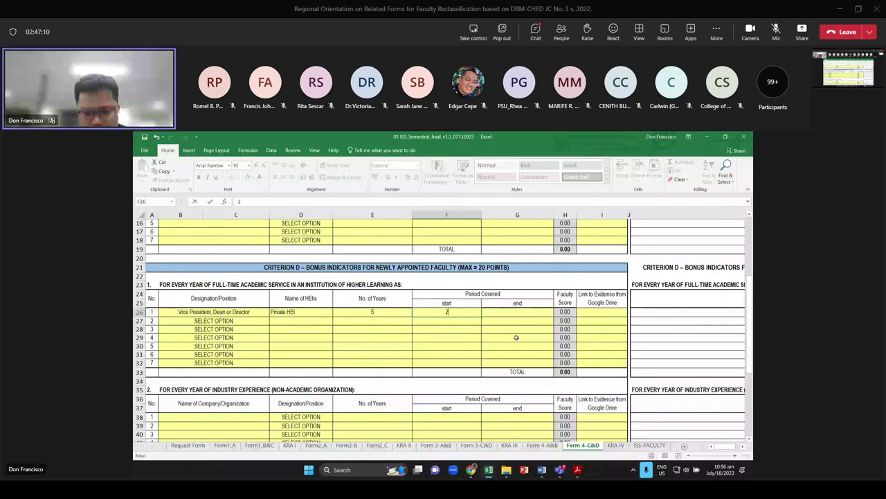
{"action": "type", "text": "010"}
{"action": "key", "text": "Return"}
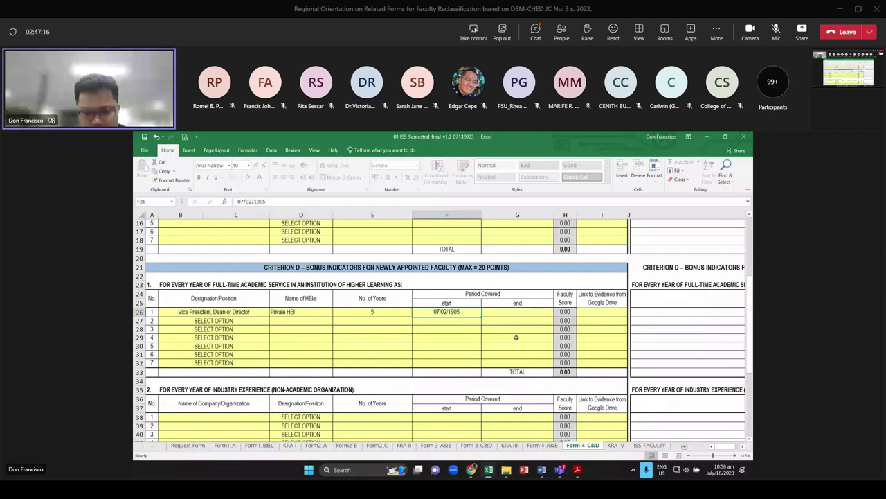
{"action": "type", "text": "6/2"}
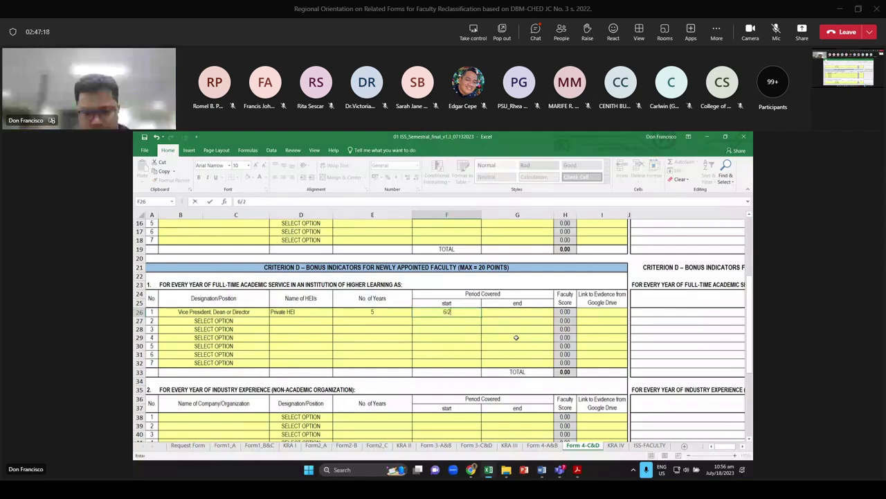
{"action": "key", "text": "BackSpace"}
{"action": "type", "text": "1/"}
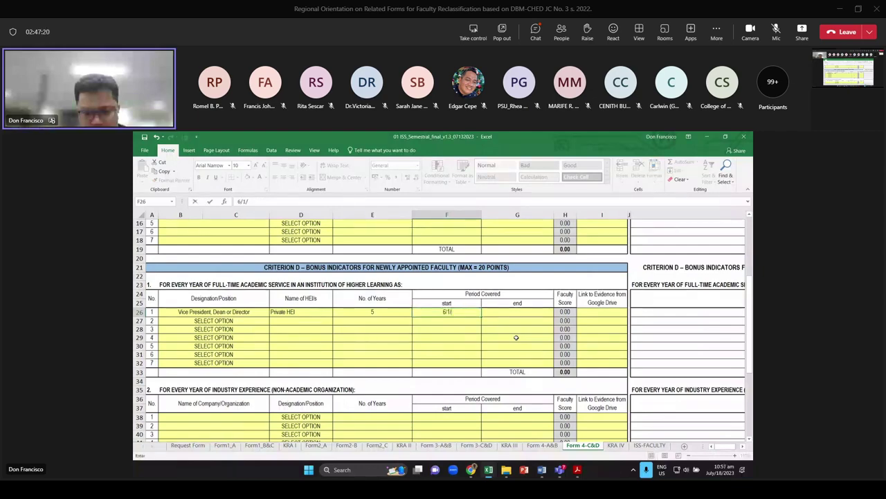
{"action": "type", "text": "2010"}
{"action": "key", "text": "Tab"}
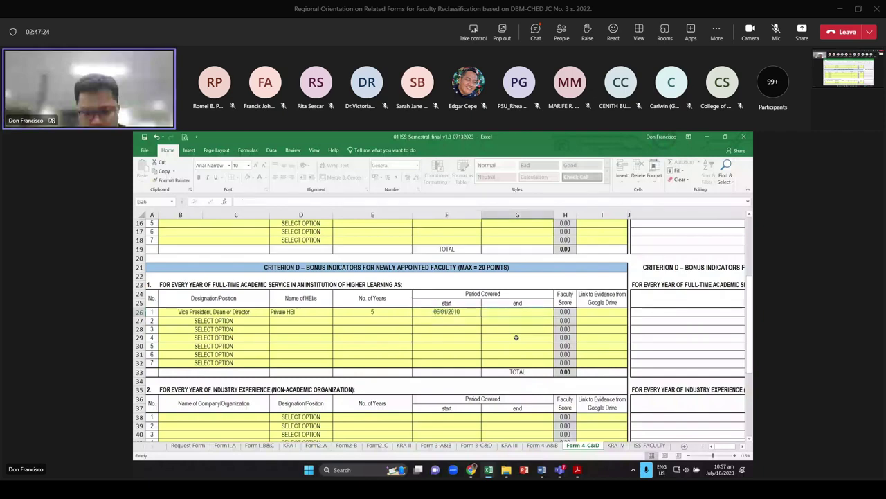
{"action": "type", "text": "3/"}
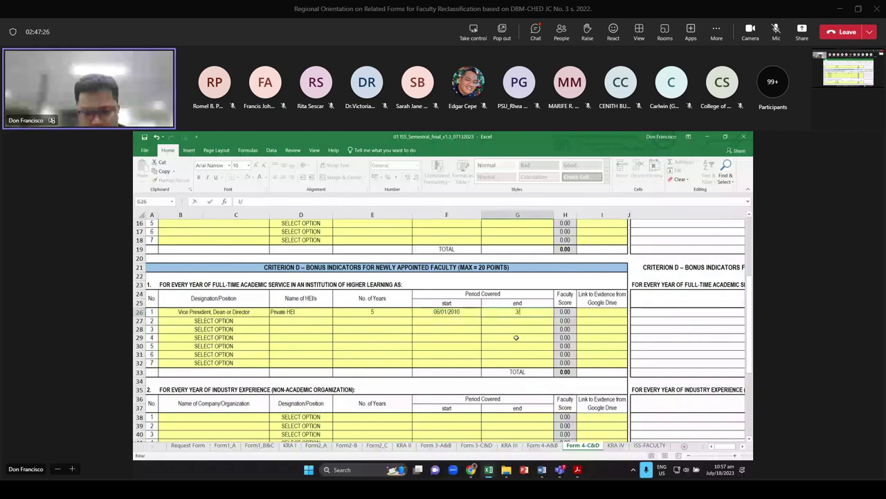
{"action": "type", "text": "1"}
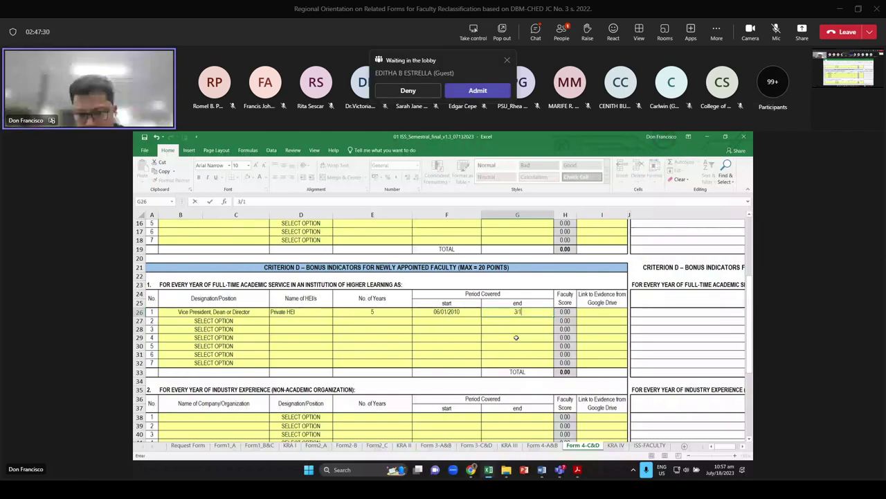
{"action": "type", "text": "/2015"}
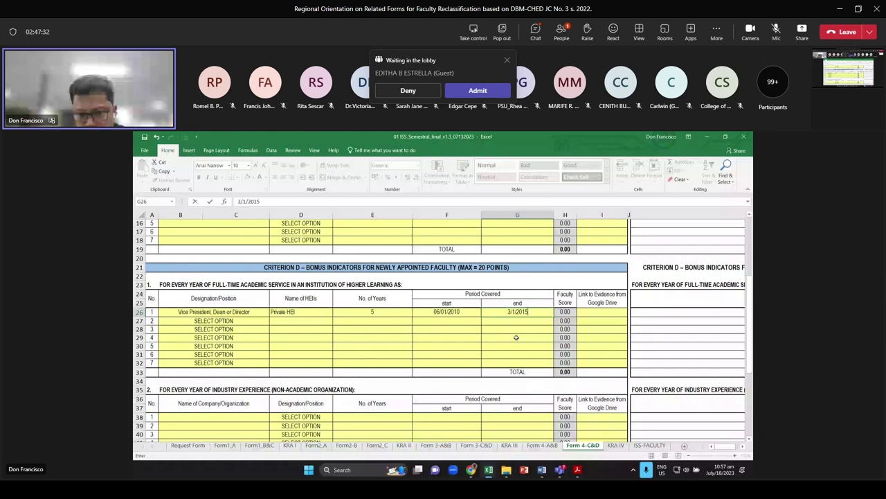
{"action": "key", "text": "Return"}
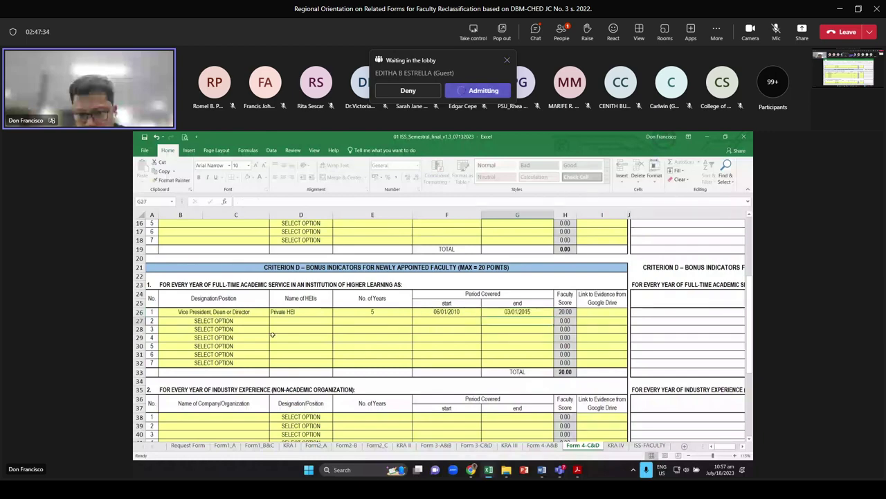
Fill row 27 as Faculty member at a sample HEI with 2 years, then move to KRA IV
{"action": "left_click", "coordinate": [263, 321]}
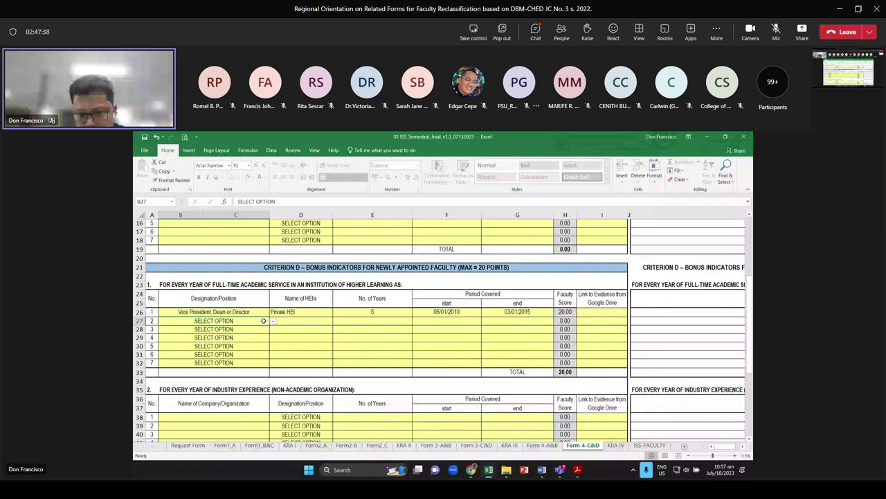
{"action": "left_click", "coordinate": [272, 321]}
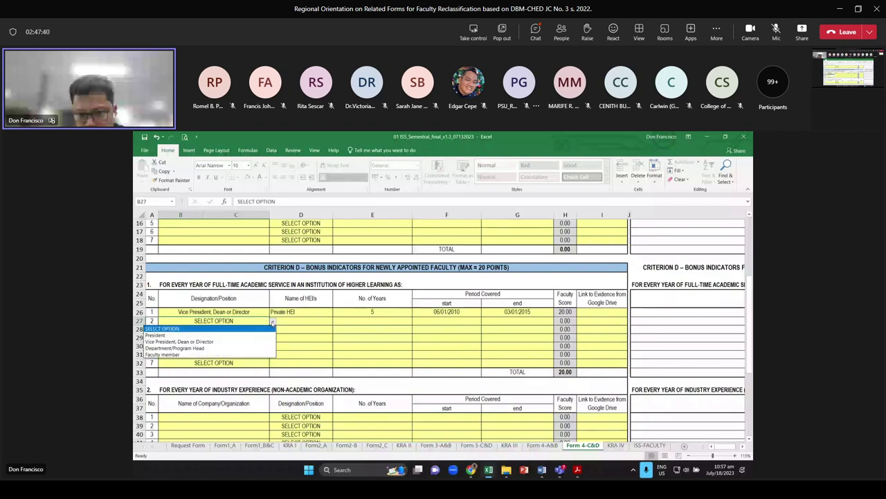
{"action": "left_click", "coordinate": [163, 354]}
{"action": "key", "text": "Tab"}
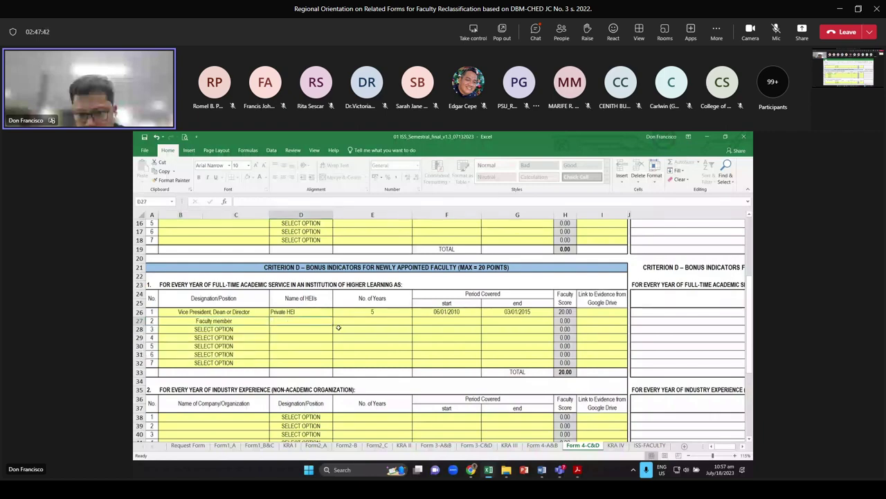
{"action": "type", "text": "assasas"}
{"action": "key", "text": "Tab"}
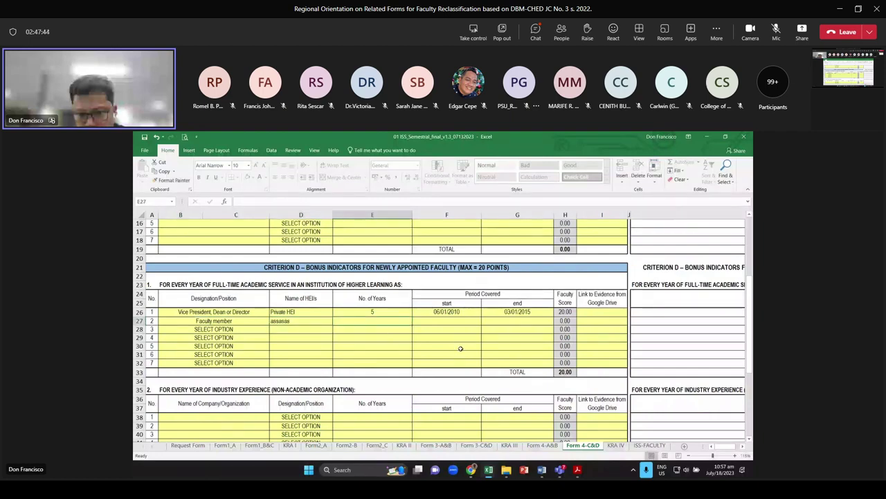
{"action": "type", "text": "2"}
{"action": "key", "text": "Return"}
{"action": "left_click", "coordinate": [367, 346]}
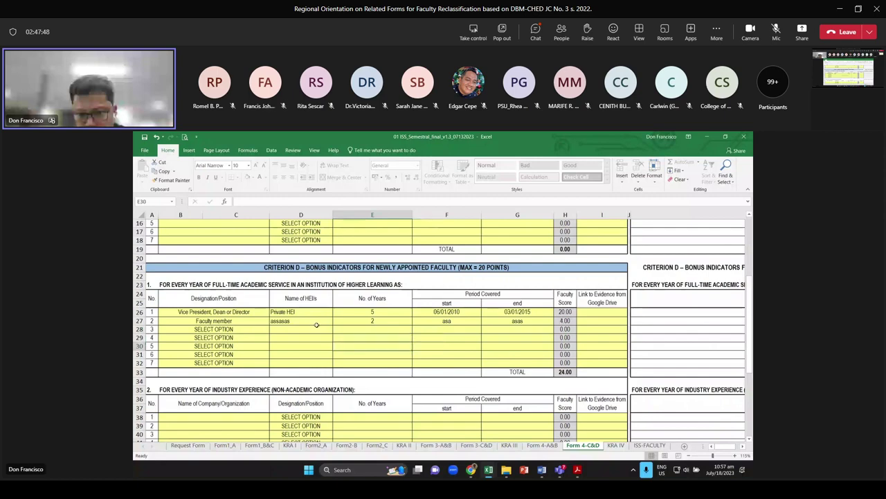
{"action": "scroll", "coordinate": [353, 323], "scroll_direction": "down", "scroll_amount": 1}
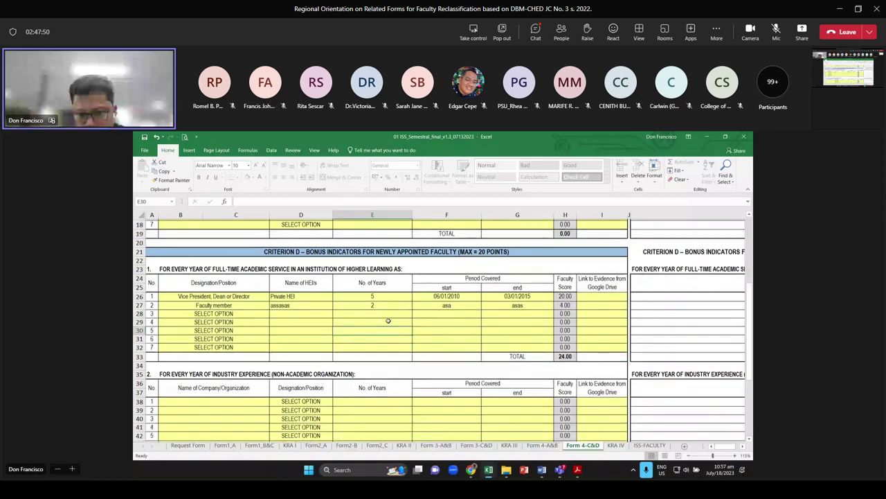
{"action": "scroll", "coordinate": [388, 320], "scroll_direction": "down", "scroll_amount": 3}
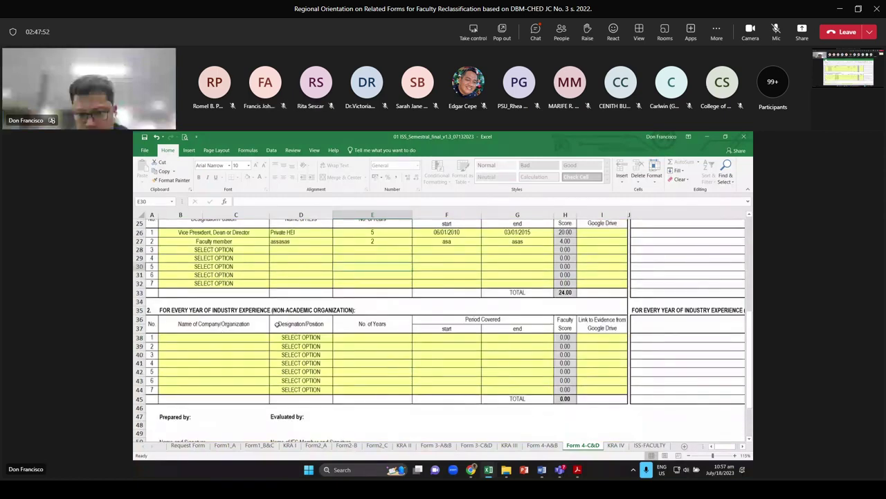
{"action": "key", "text": "ctrl+Page_Down"}
{"action": "scroll", "coordinate": [396, 319], "scroll_direction": "up", "scroll_amount": 2}
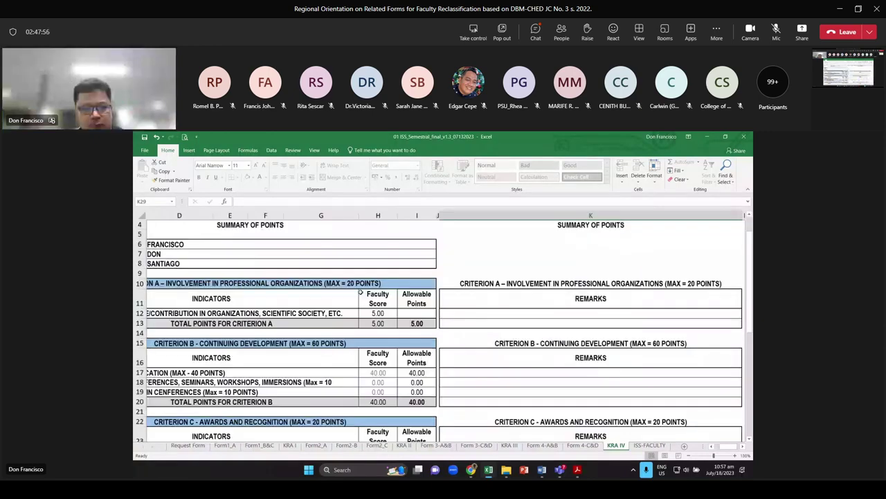
{"action": "scroll", "coordinate": [360, 292], "scroll_direction": "up", "scroll_amount": 1}
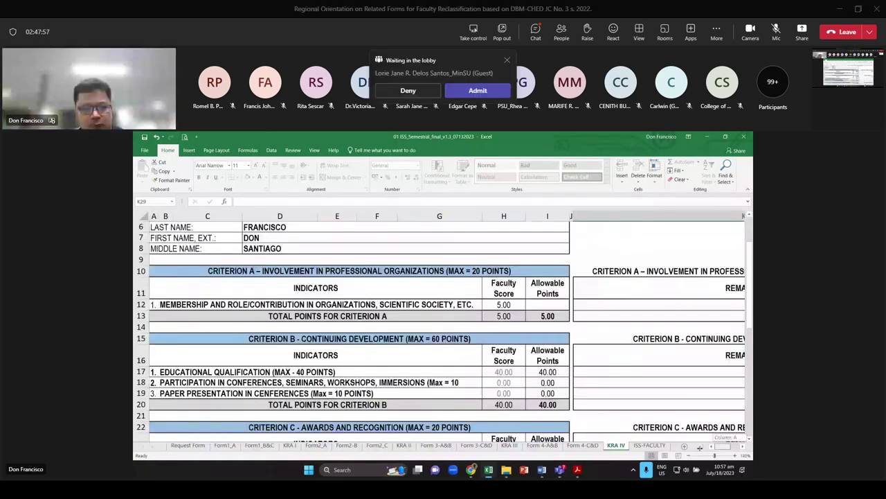
{"action": "left_click", "coordinate": [533, 315]}
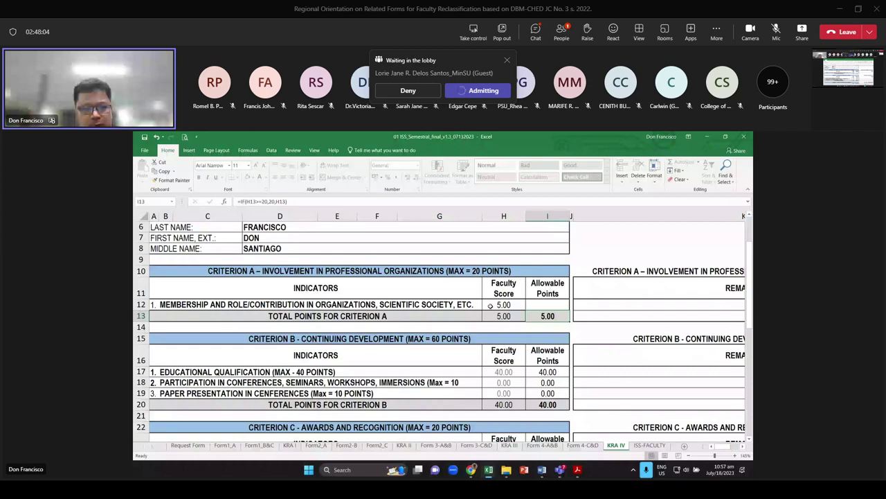
{"action": "scroll", "coordinate": [490, 305], "scroll_direction": "down", "scroll_amount": 2}
{"action": "left_click", "coordinate": [410, 262]}
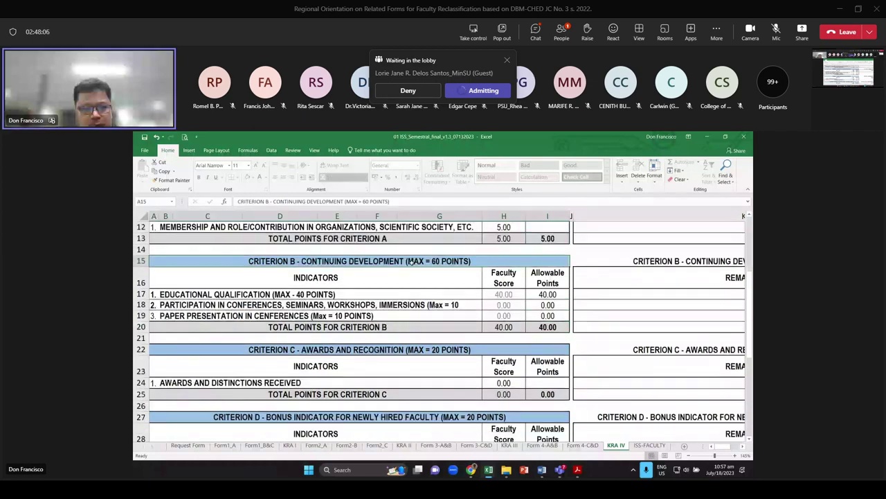
{"action": "left_click", "coordinate": [546, 325]}
{"action": "scroll", "coordinate": [545, 322], "scroll_direction": "down", "scroll_amount": 1}
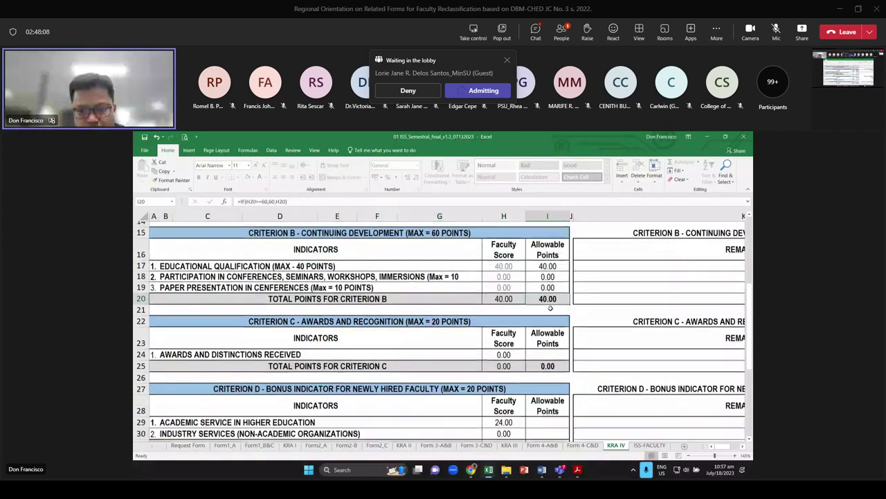
{"action": "scroll", "coordinate": [545, 323], "scroll_direction": "down", "scroll_amount": 1}
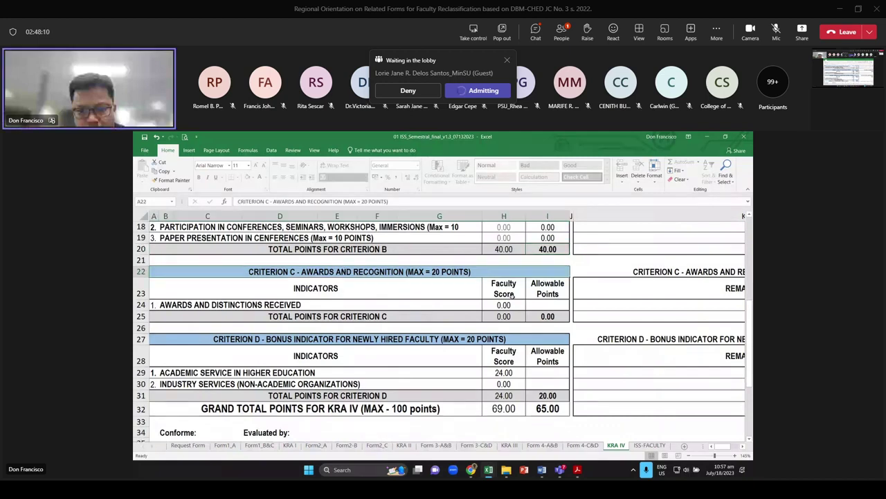
{"action": "key", "text": "Down"}
{"action": "key", "text": "Down"}
{"action": "scroll", "coordinate": [513, 295], "scroll_direction": "down", "scroll_amount": 1}
{"action": "left_click", "coordinate": [468, 305]}
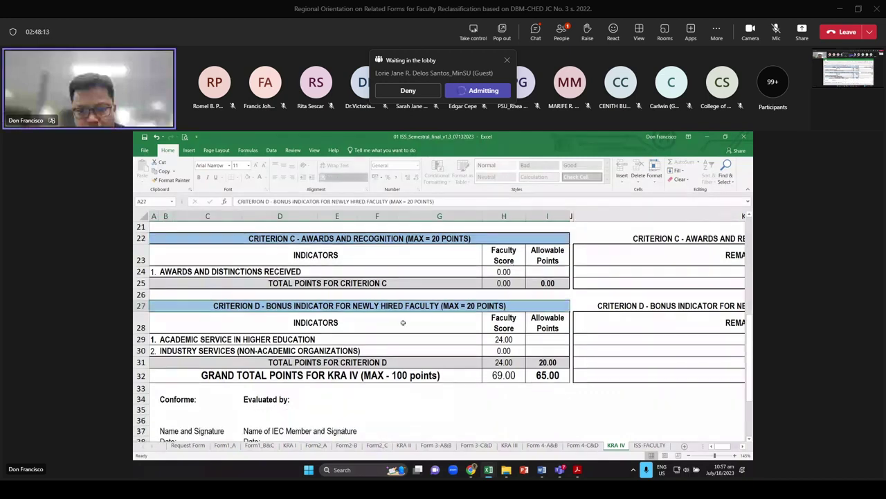
{"action": "left_click", "coordinate": [548, 363]}
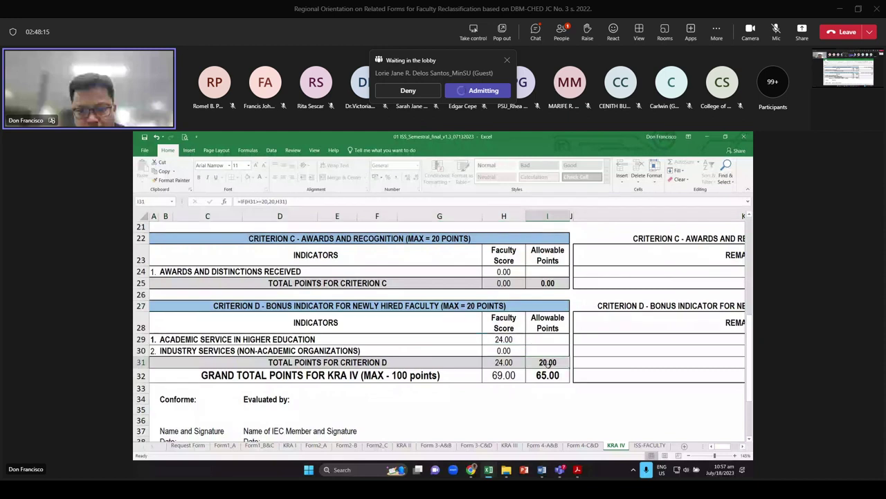
{"action": "left_click", "coordinate": [491, 363]}
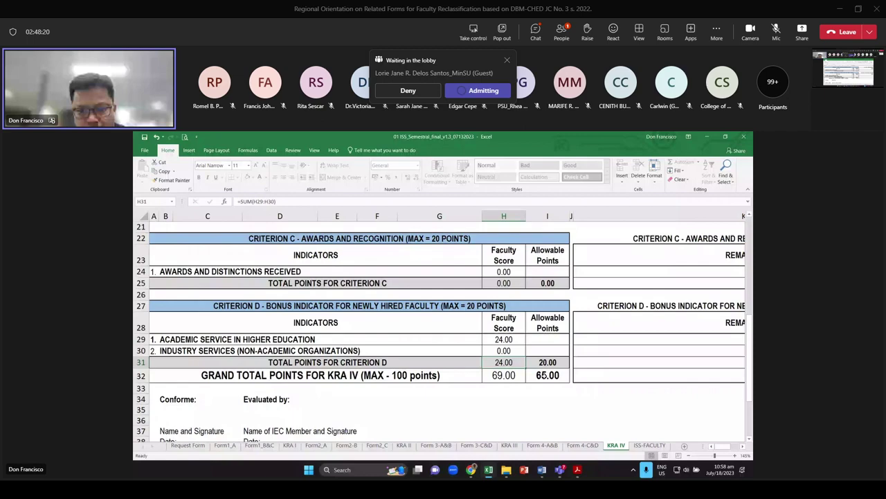
{"action": "left_click", "coordinate": [547, 375]}
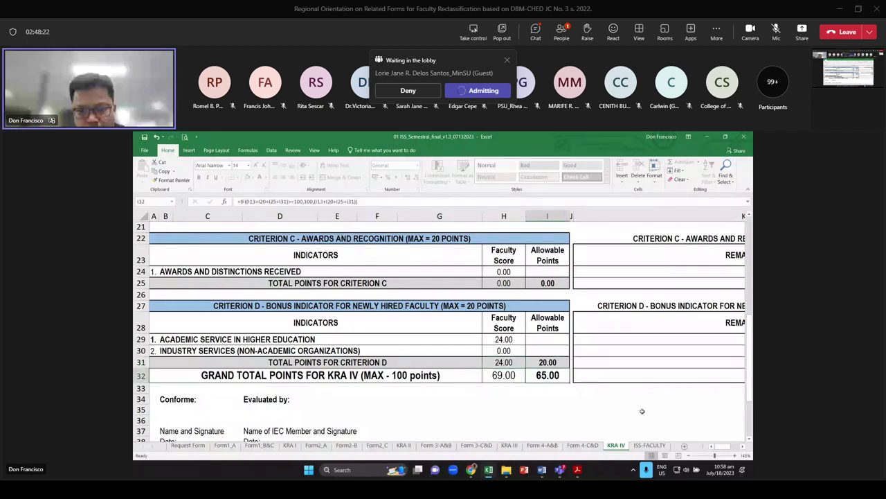
On ISS-FACULTY, check the KRA II and KRA III total formulas and the 65.00 KRA IV total
{"action": "key", "text": "ctrl+Page_Down"}
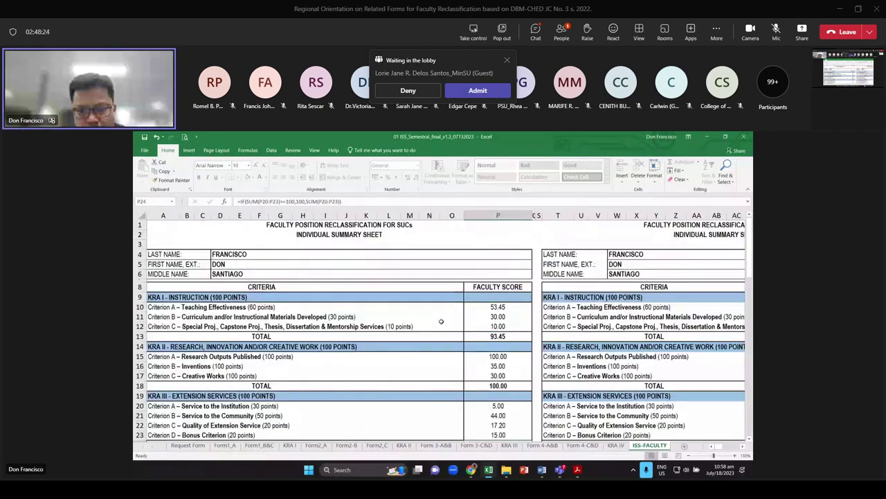
{"action": "scroll", "coordinate": [441, 321], "scroll_direction": "down", "scroll_amount": 2}
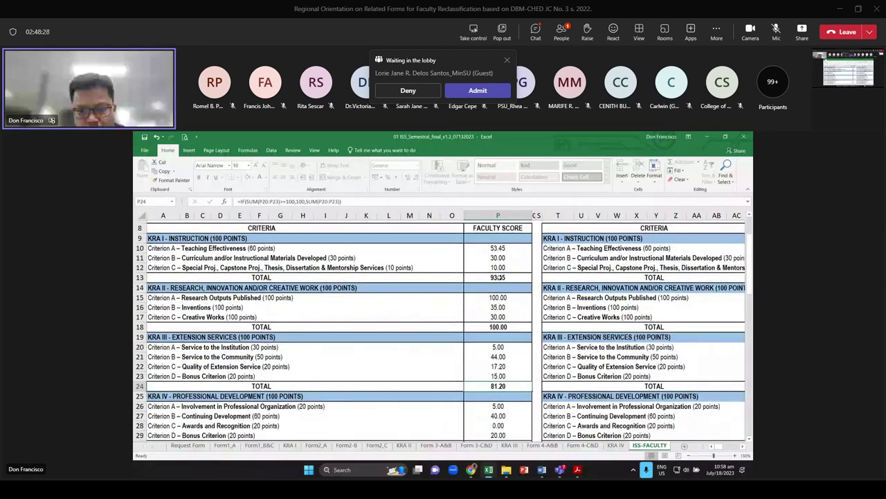
{"action": "scroll", "coordinate": [500, 277], "scroll_direction": "down", "scroll_amount": 2}
{"action": "left_click", "coordinate": [500, 277]}
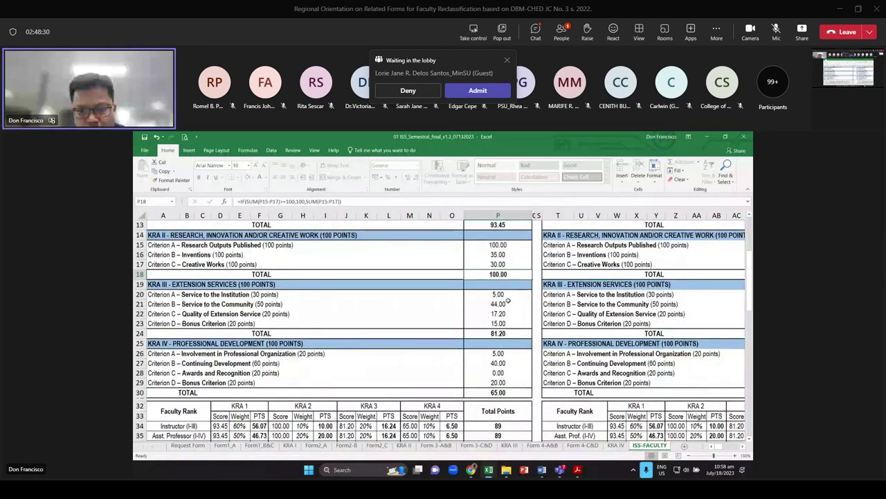
{"action": "left_click", "coordinate": [513, 334]}
{"action": "scroll", "coordinate": [512, 331], "scroll_direction": "down", "scroll_amount": 2}
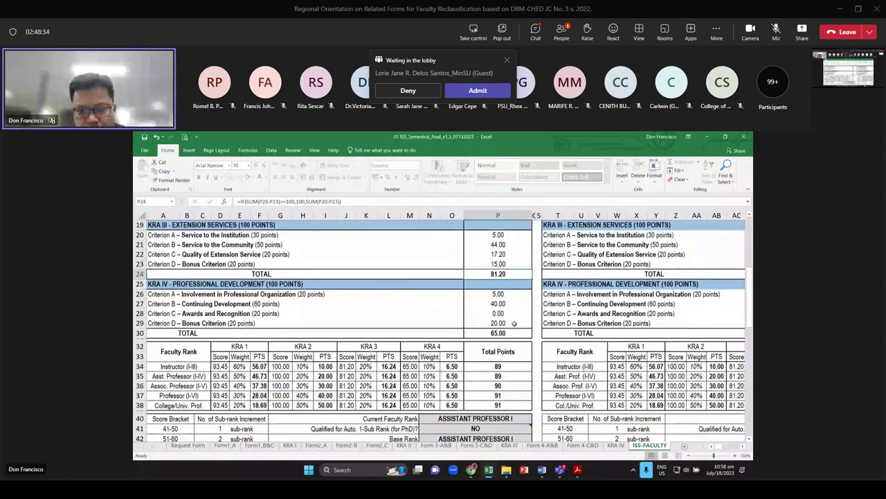
{"action": "left_click", "coordinate": [502, 333]}
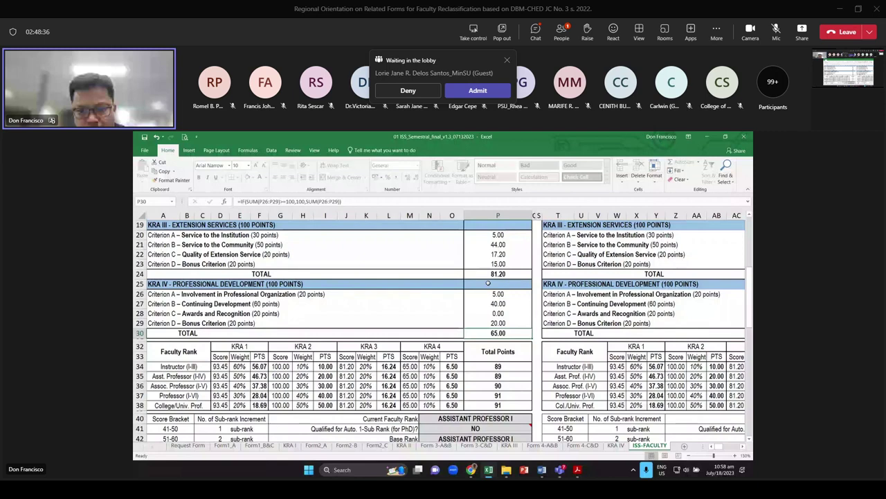
Inspect the current-rank source and rounded Total Points formula, and select the Asst. Professor (I-IV) row
{"action": "scroll", "coordinate": [489, 284], "scroll_direction": "down", "scroll_amount": 1}
{"action": "left_click", "coordinate": [489, 388]}
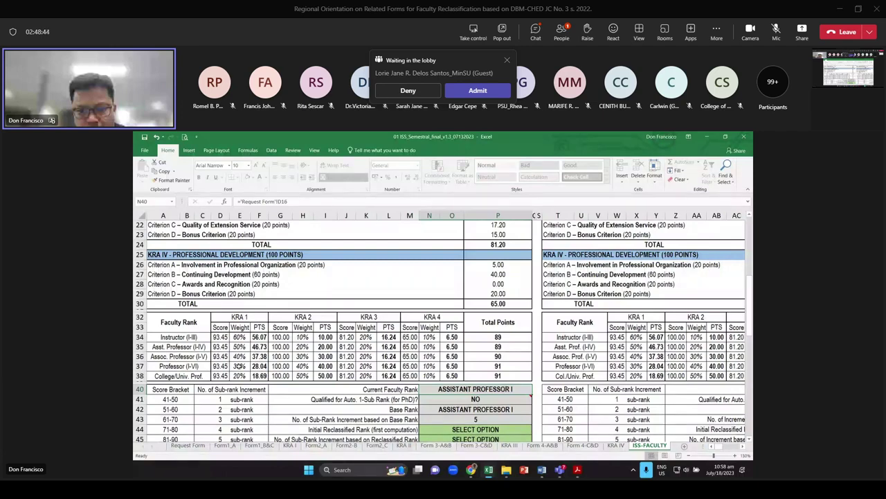
{"action": "left_click", "coordinate": [497, 346]}
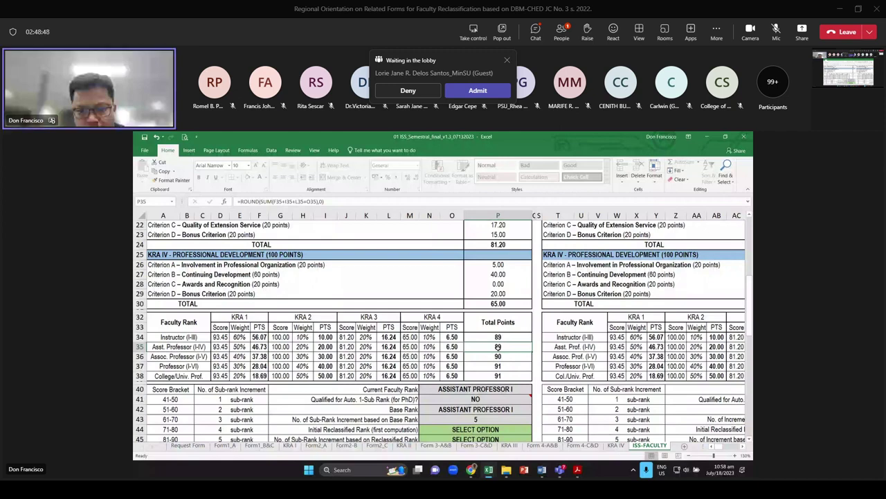
{"action": "scroll", "coordinate": [497, 346], "scroll_direction": "down", "scroll_amount": 1}
{"action": "key", "text": "shift+Home"}
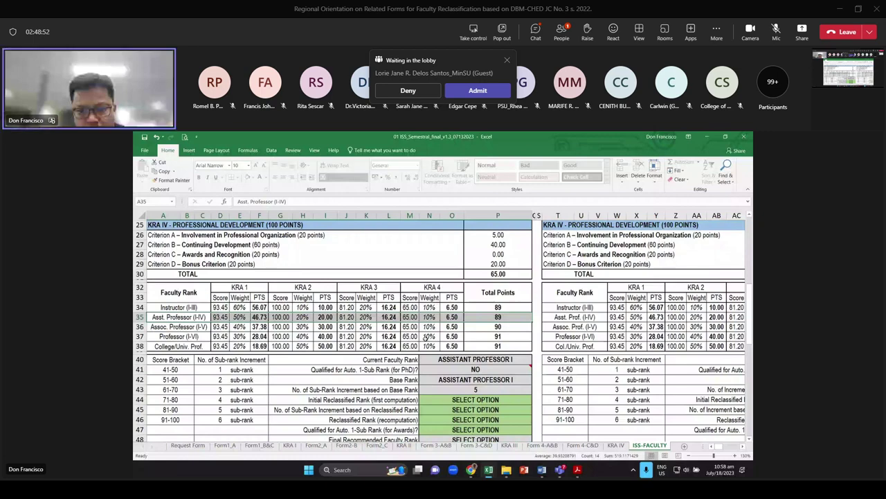
{"action": "scroll", "coordinate": [426, 339], "scroll_direction": "down", "scroll_amount": 1}
{"action": "mouse_move", "coordinate": [521, 342]}
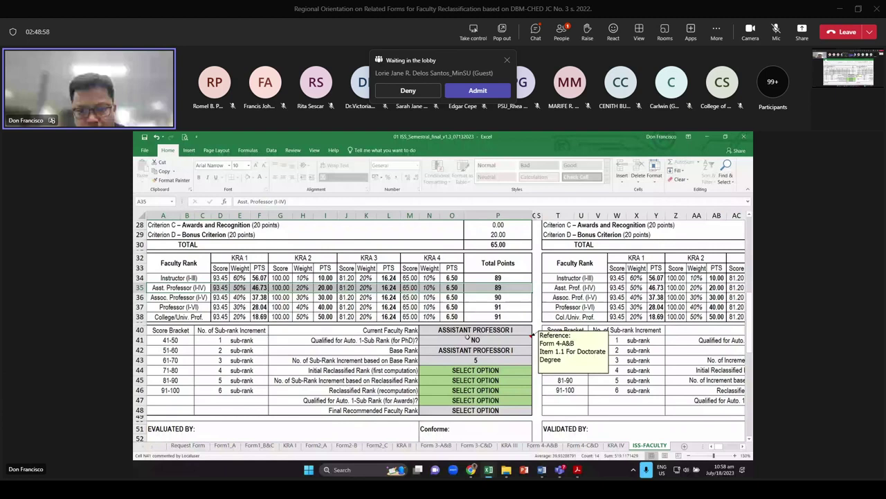
{"action": "left_click", "coordinate": [485, 350]}
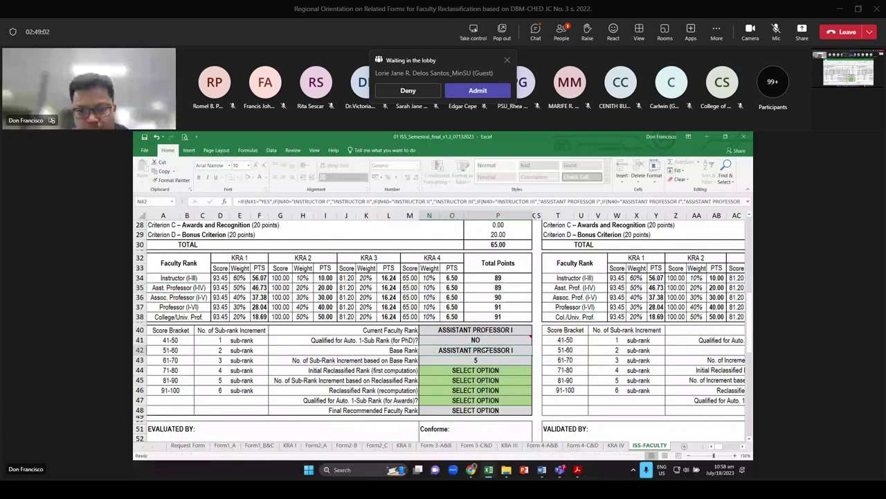
{"action": "mouse_move", "coordinate": [477, 340]}
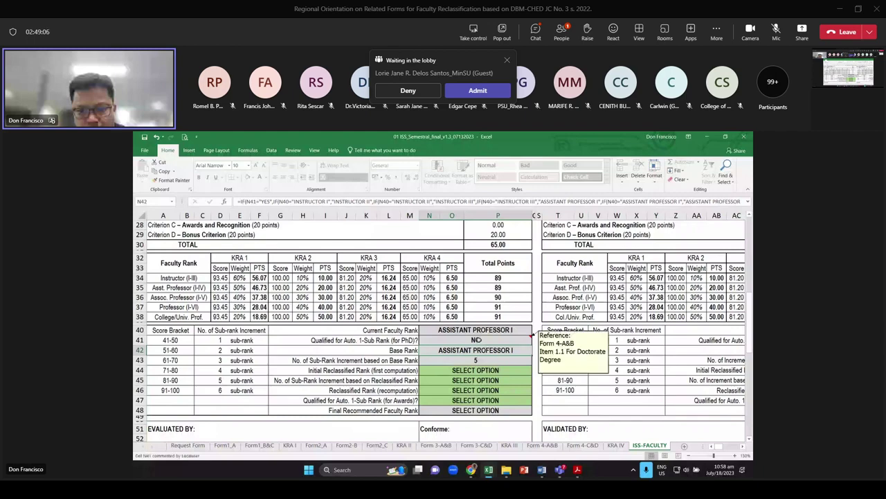
{"action": "left_click", "coordinate": [476, 340]}
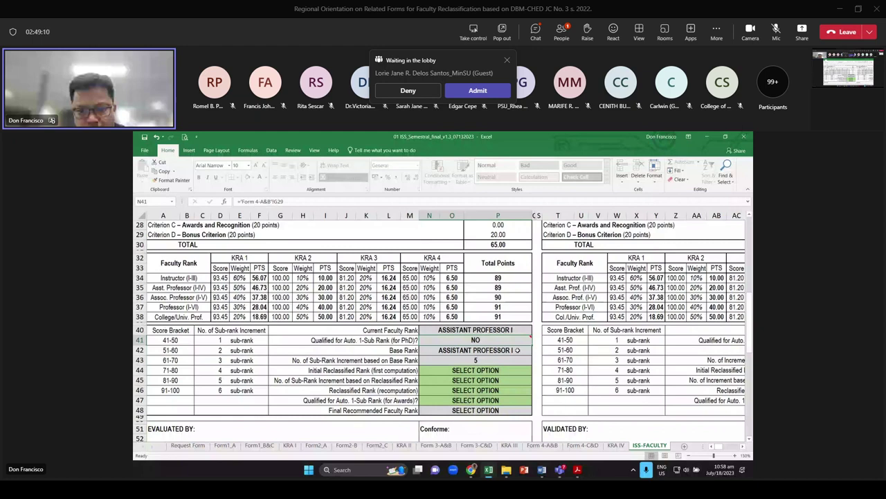
{"action": "left_click", "coordinate": [518, 349]}
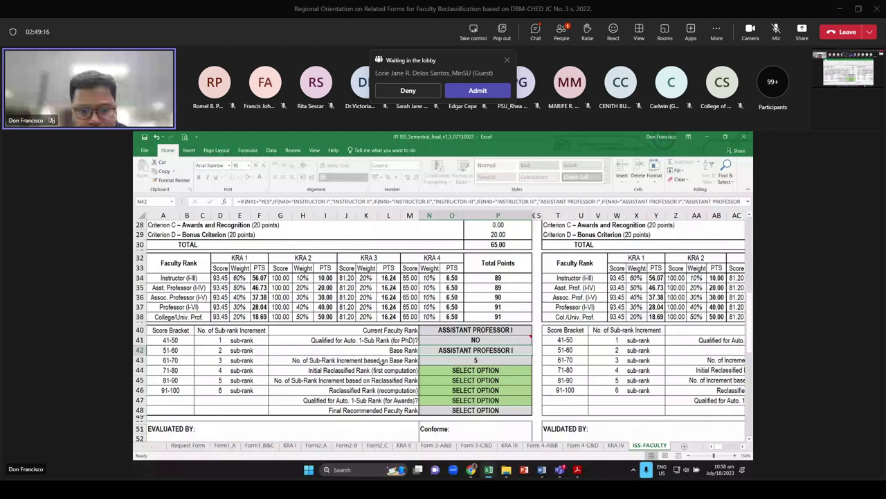
{"action": "left_click", "coordinate": [480, 287]}
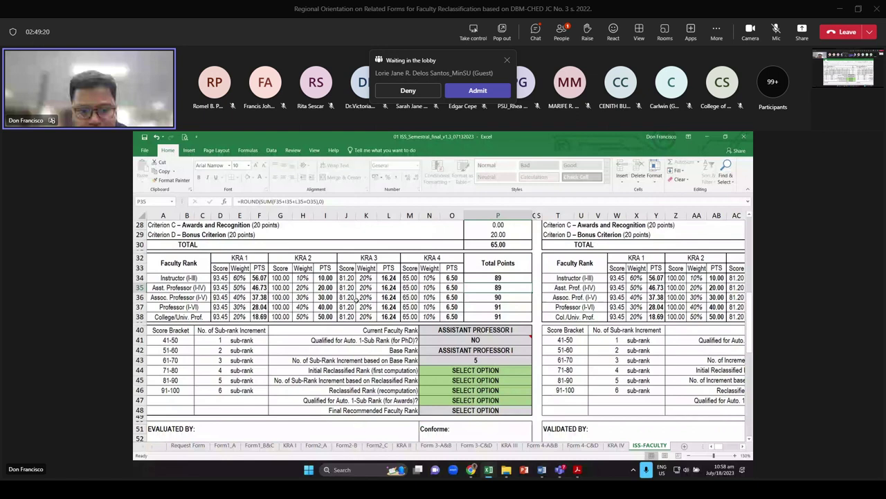
{"action": "left_click_drag", "start_coordinate": [166, 381], "coordinate": [260, 380]}
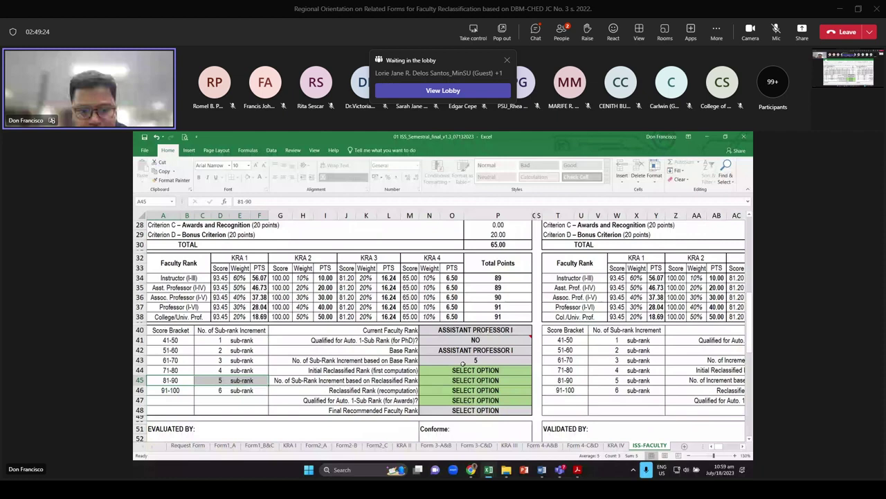
{"action": "left_click", "coordinate": [462, 362]}
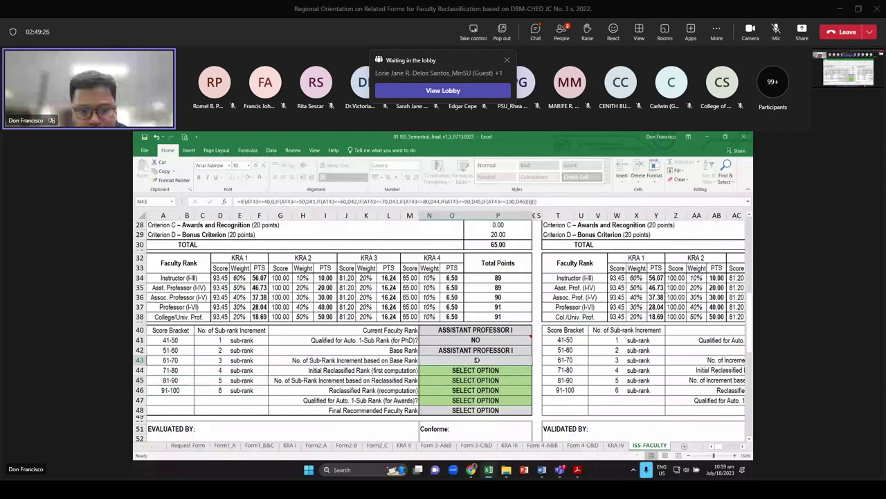
{"action": "left_click", "coordinate": [477, 369]}
{"action": "left_click", "coordinate": [535, 374]}
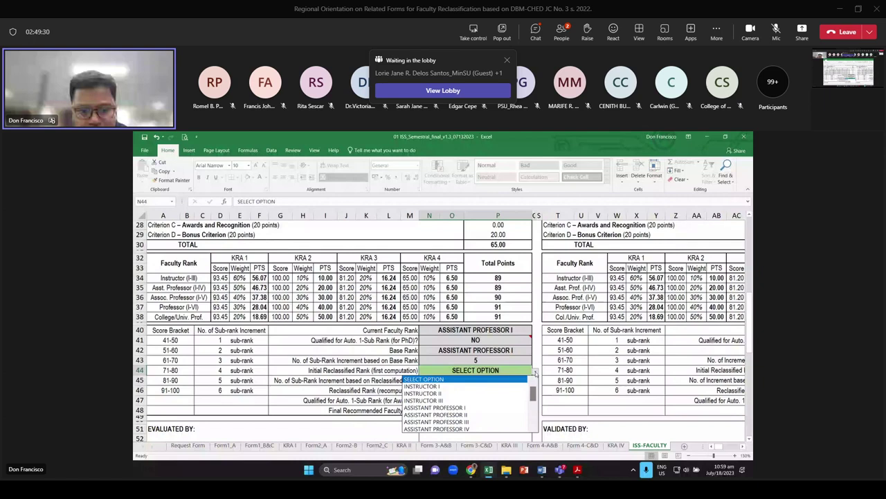
{"action": "left_click", "coordinate": [535, 374]}
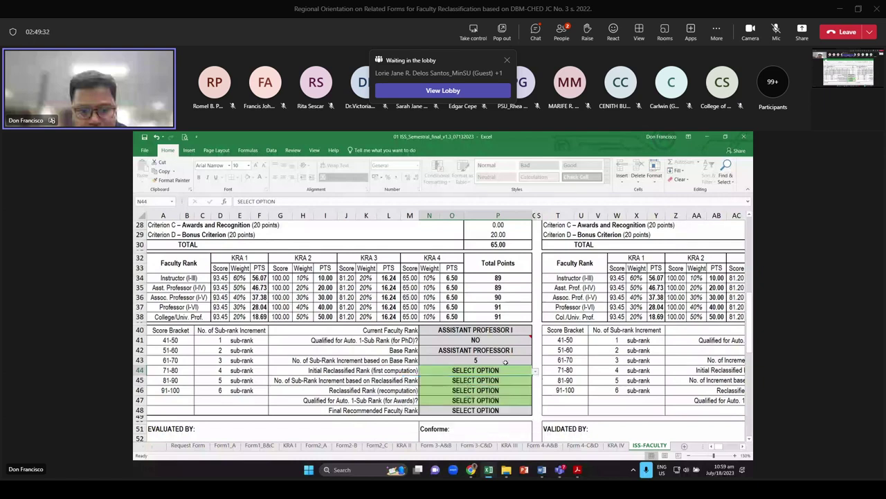
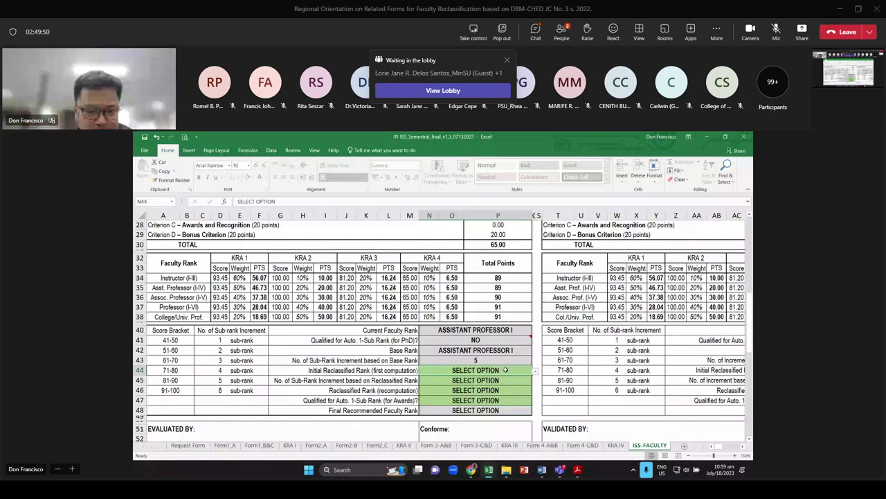
Set the initial reclassified rank in N44 to ASSOCIATE PROFESSOR II
{"action": "left_click", "coordinate": [534, 370]}
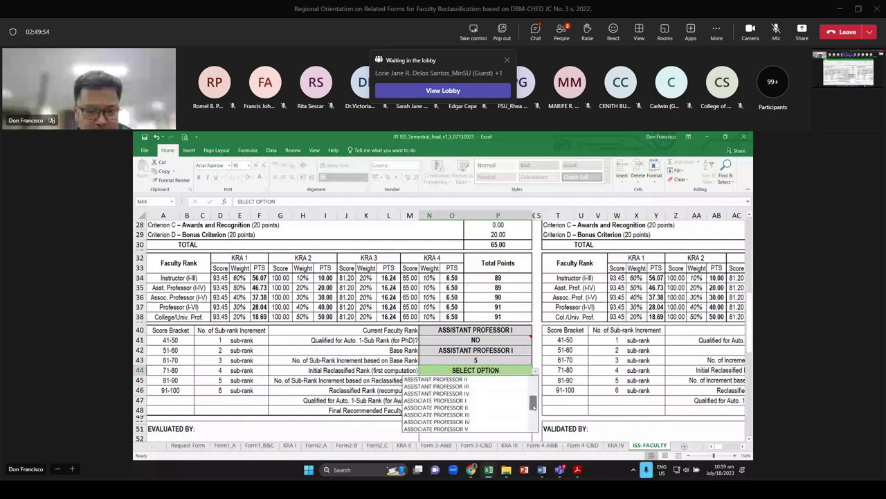
{"action": "left_click", "coordinate": [517, 408]}
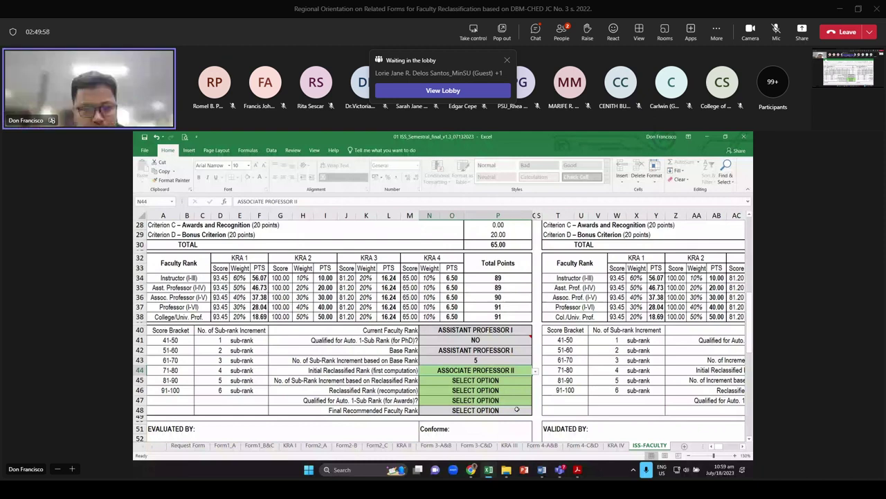
{"action": "left_click_drag", "start_coordinate": [163, 297], "coordinate": [486, 299]}
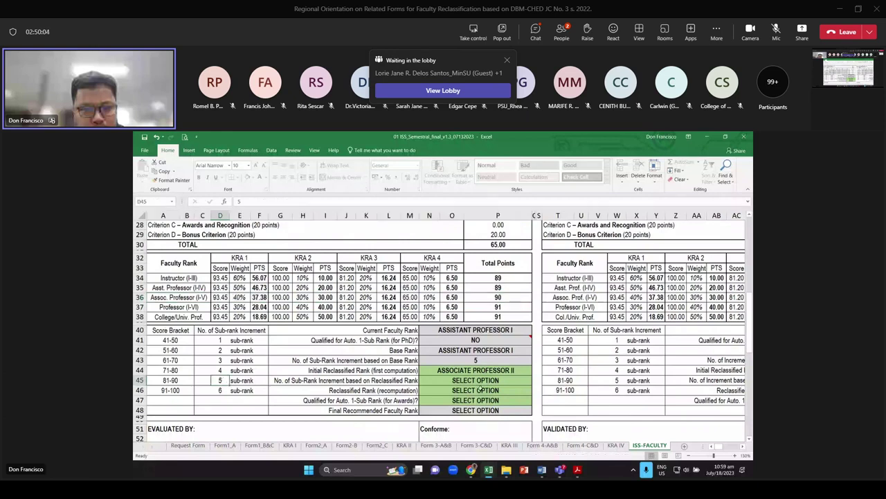
Paste 5 into N45 as the sub-rank increment based on the reclassified rank
{"action": "left_click", "coordinate": [475, 380]}
{"action": "type", "text": "5"}
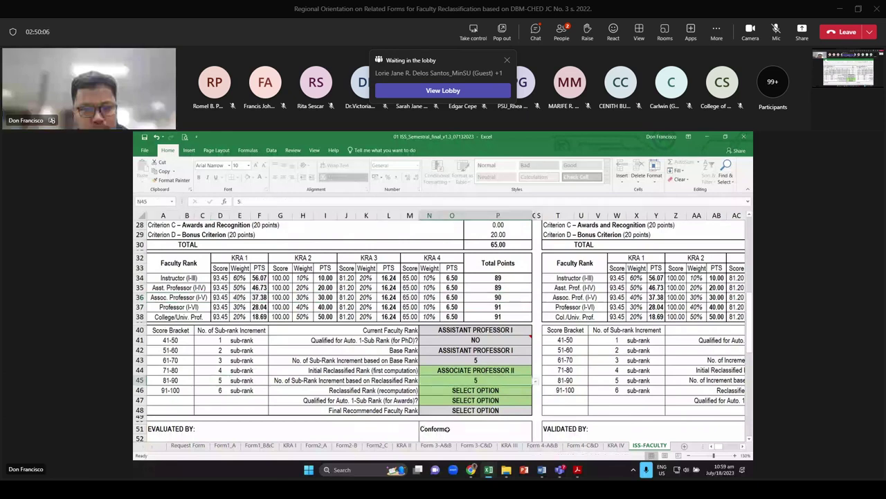
{"action": "key", "text": "Down"}
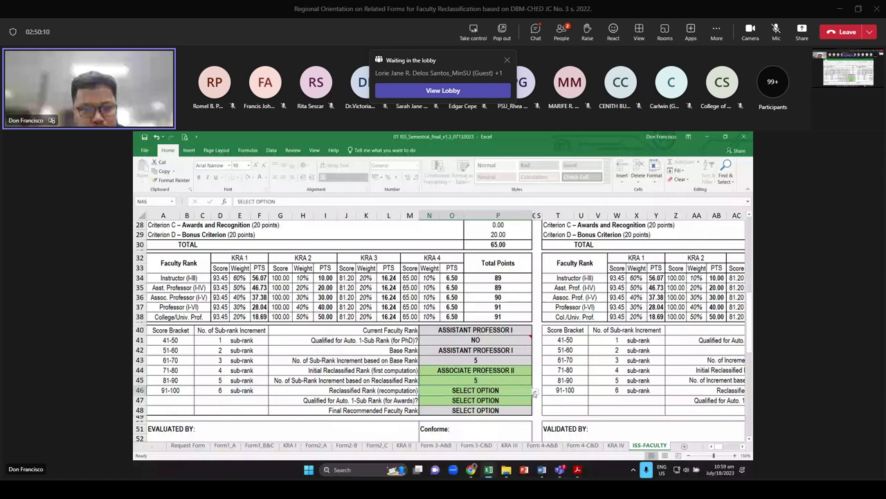
{"action": "left_click_drag", "start_coordinate": [409, 350], "coordinate": [470, 355]}
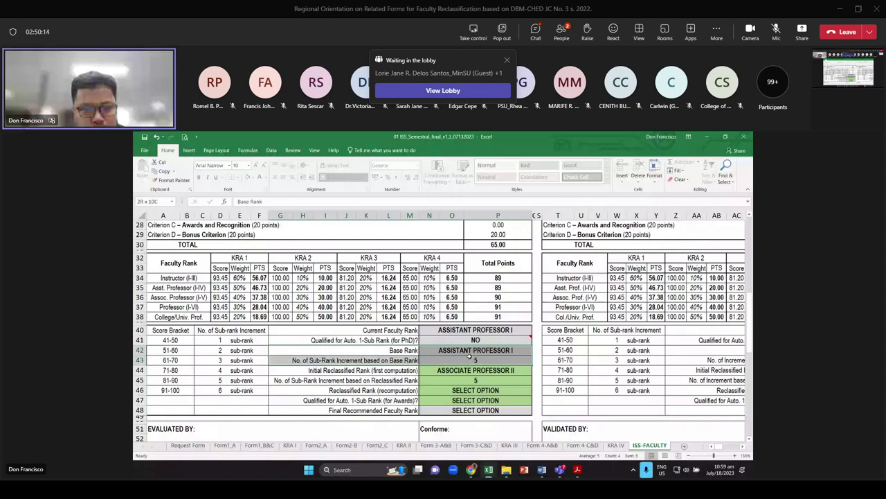
{"action": "left_click", "coordinate": [529, 392]}
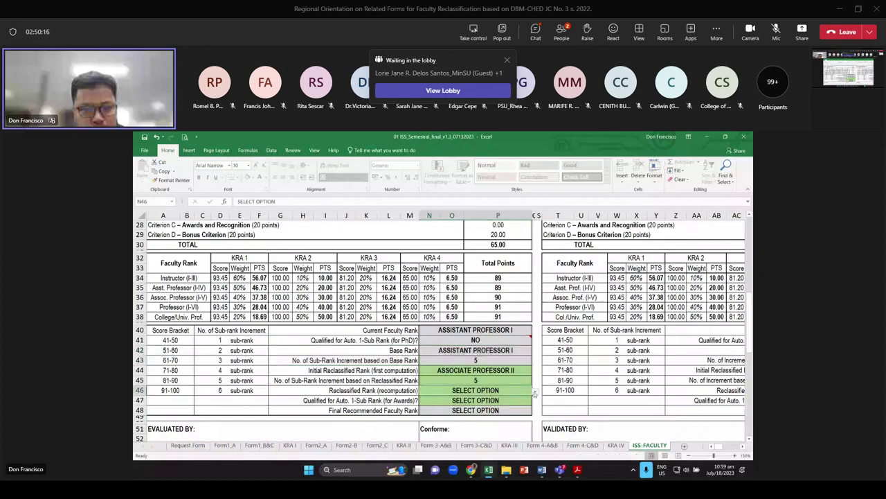
{"action": "left_click", "coordinate": [534, 392]}
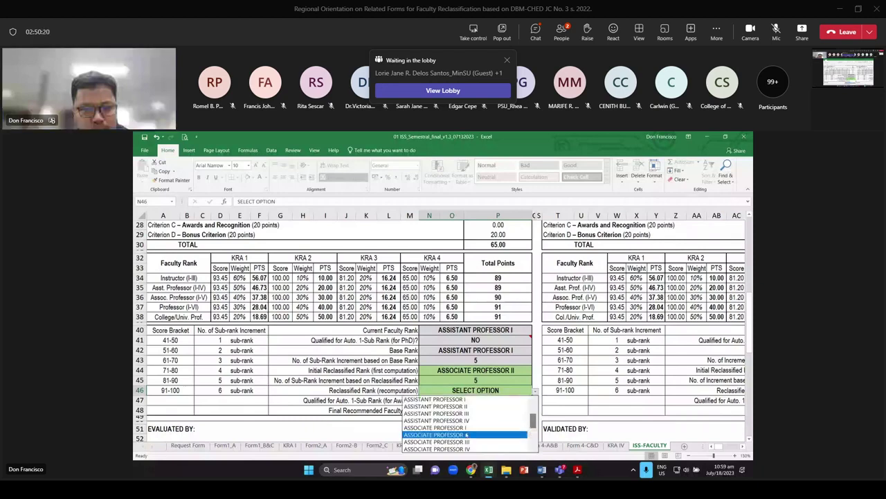
Make the recomputed rank ASSOCIATE PROFESSOR II and answer NO to the awards sub-rank question
{"action": "left_click", "coordinate": [466, 434]}
{"action": "left_click", "coordinate": [279, 401]}
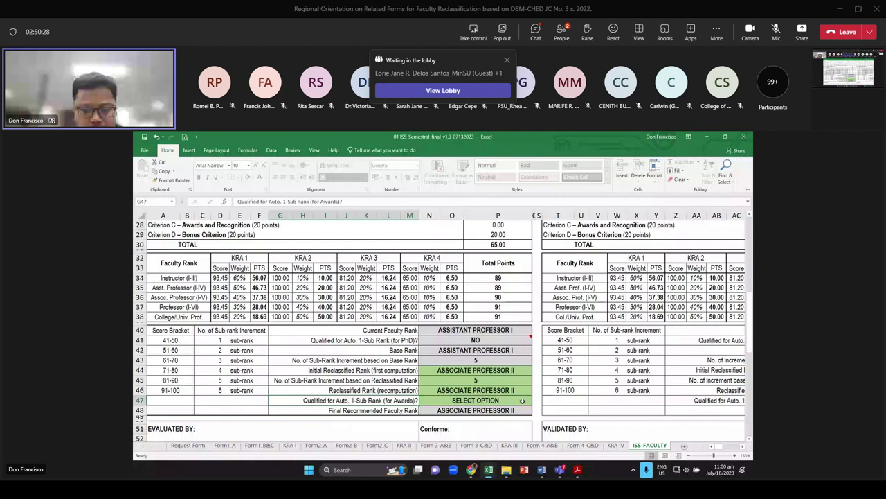
{"action": "left_click", "coordinate": [523, 400]}
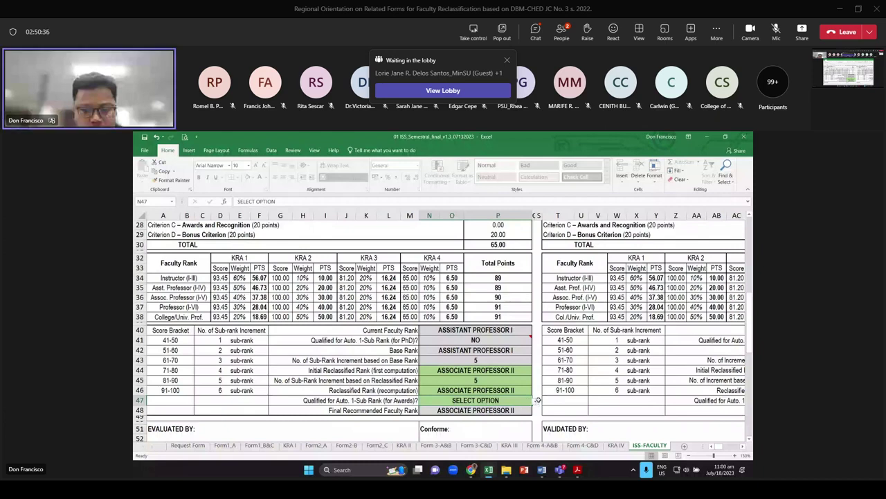
{"action": "left_click", "coordinate": [538, 400]}
{"action": "left_click", "coordinate": [491, 409]}
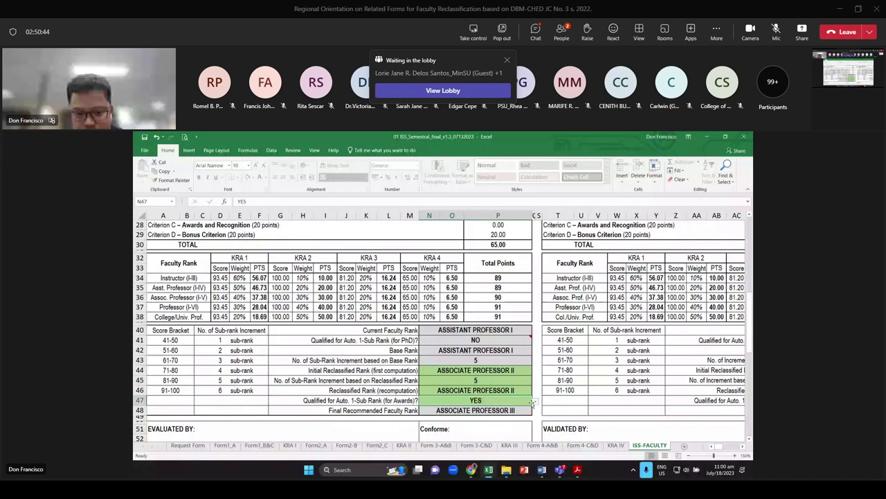
{"action": "left_click", "coordinate": [533, 402]}
{"action": "left_click", "coordinate": [513, 392]}
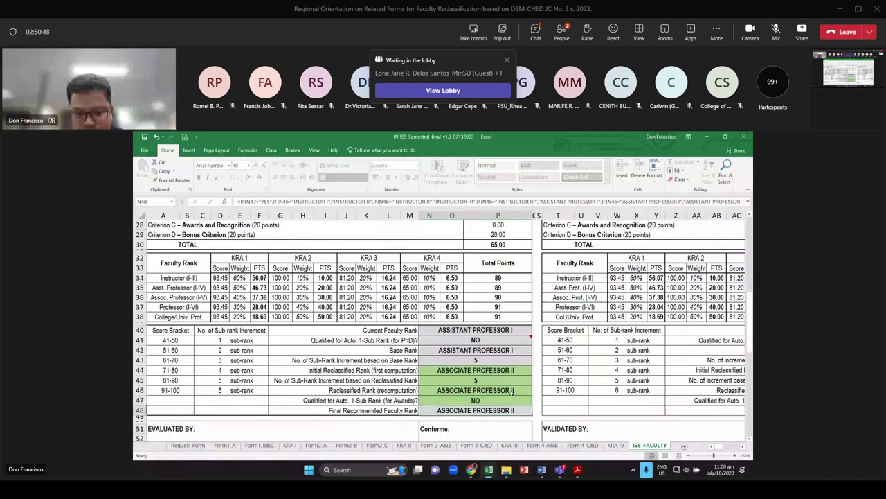
Scroll down to the signature block, pointing out the REC/EAC/CC member signature line
{"action": "scroll", "coordinate": [487, 380], "scroll_direction": "down", "scroll_amount": 1}
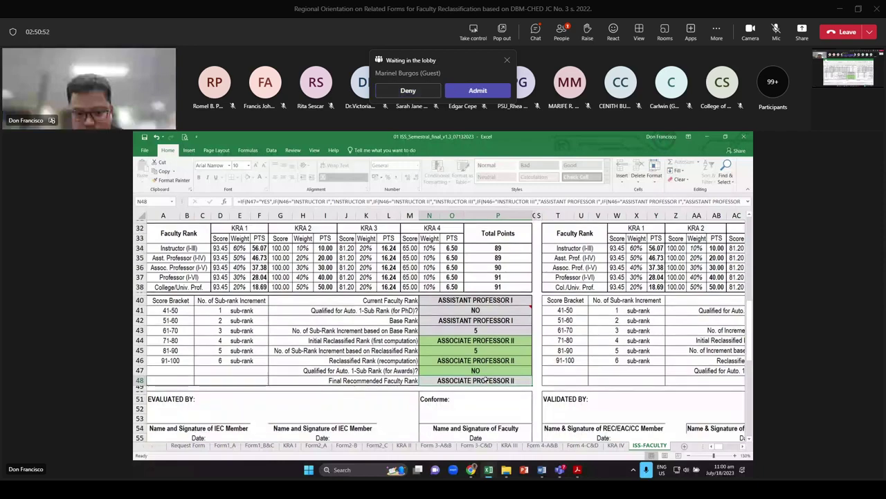
{"action": "scroll", "coordinate": [487, 379], "scroll_direction": "up", "scroll_amount": 8}
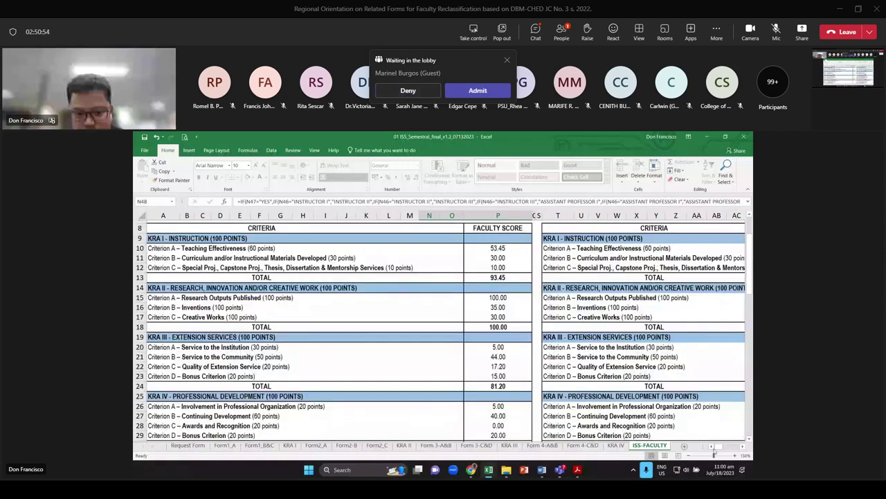
{"action": "left_click_drag", "start_coordinate": [715, 450], "coordinate": [722, 448]}
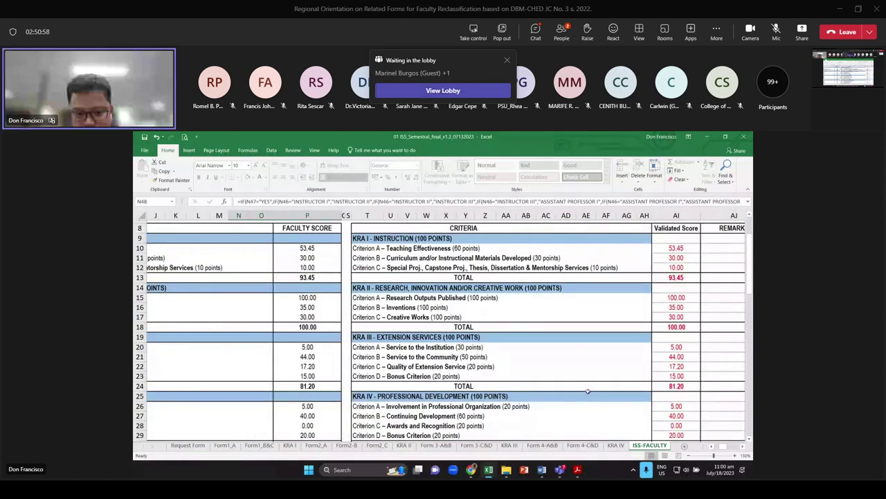
{"action": "scroll", "coordinate": [588, 392], "scroll_direction": "down", "scroll_amount": 8}
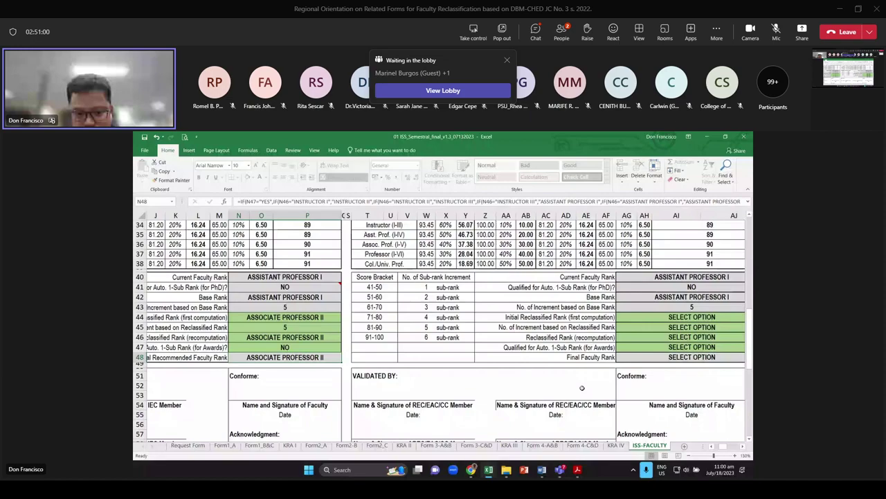
{"action": "scroll", "coordinate": [585, 374], "scroll_direction": "up", "scroll_amount": 9}
{"action": "scroll", "coordinate": [597, 303], "scroll_direction": "down", "scroll_amount": 5}
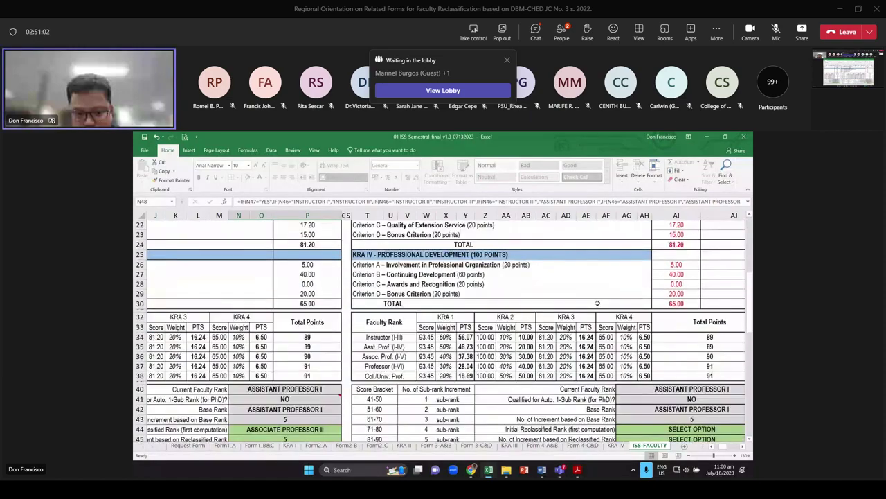
{"action": "scroll", "coordinate": [597, 303], "scroll_direction": "down", "scroll_amount": 5}
{"action": "scroll", "coordinate": [604, 308], "scroll_direction": "up", "scroll_amount": 6}
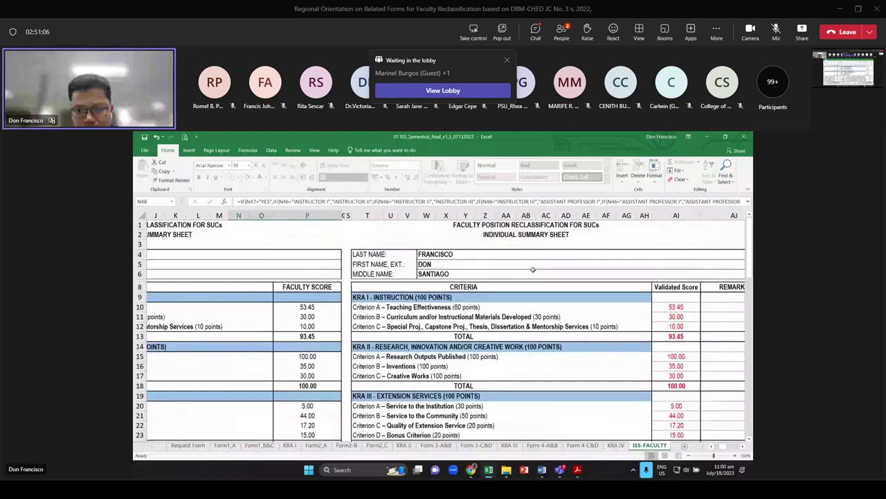
{"action": "scroll", "coordinate": [588, 297], "scroll_direction": "up", "scroll_amount": 5}
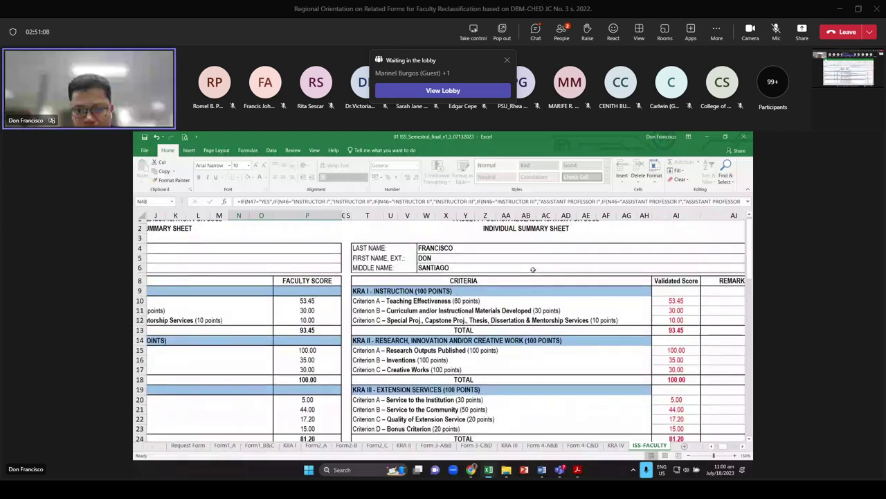
{"action": "scroll", "coordinate": [559, 311], "scroll_direction": "down", "scroll_amount": 10}
{"action": "scroll", "coordinate": [559, 311], "scroll_direction": "down", "scroll_amount": 2}
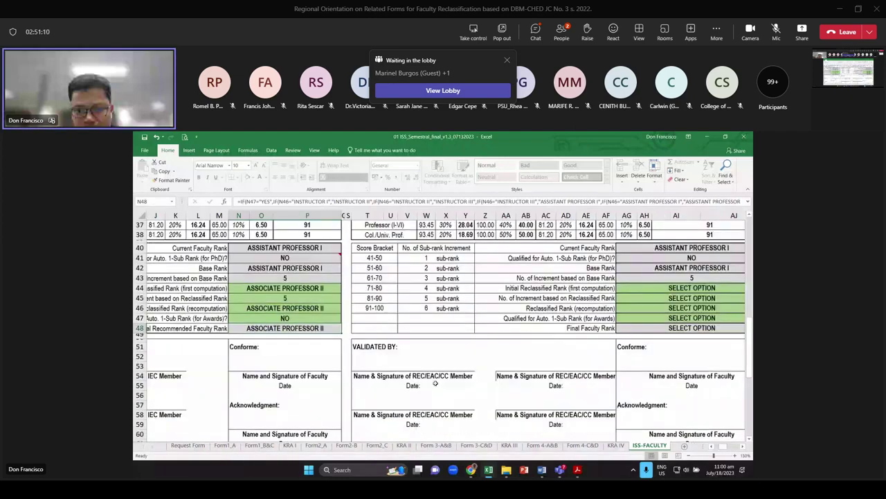
{"action": "left_click", "coordinate": [435, 383]}
{"action": "scroll", "coordinate": [393, 310], "scroll_direction": "up", "scroll_amount": 3}
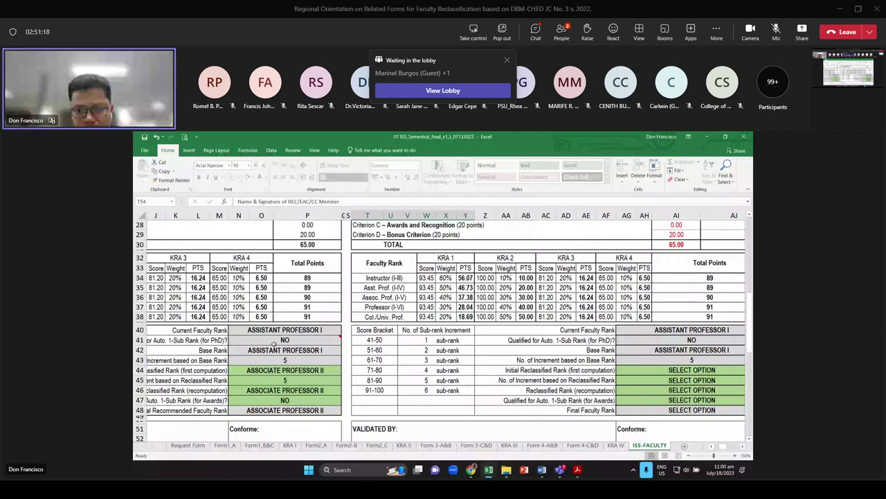
Review the rank results in N40:O48, the AI35 validated total formula and the Final Faculty Rank cell
{"action": "left_click_drag", "start_coordinate": [273, 330], "coordinate": [271, 411]}
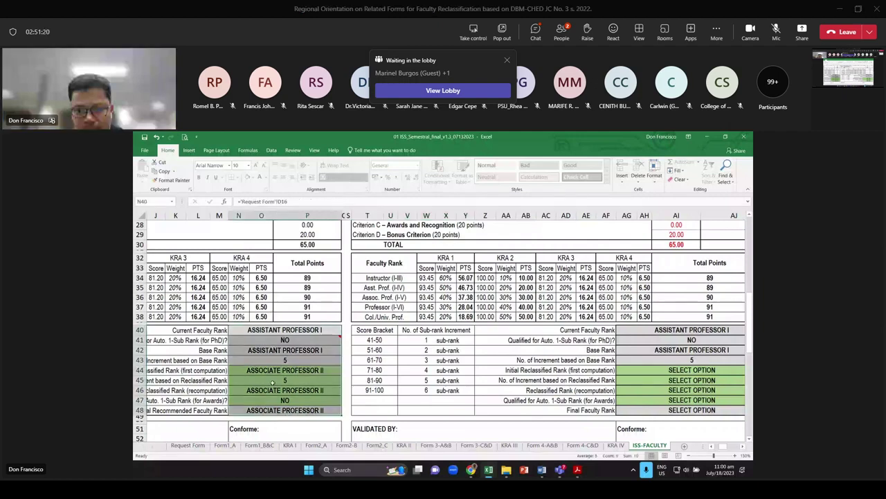
{"action": "left_click", "coordinate": [710, 287]}
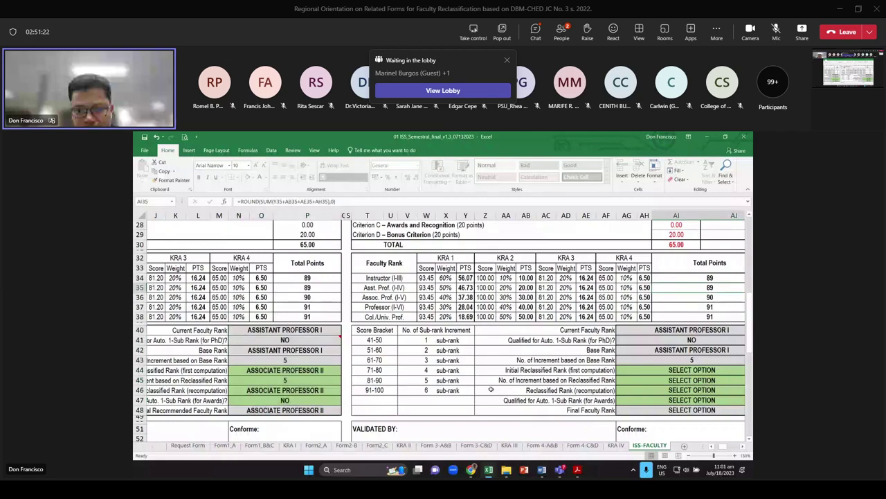
{"action": "scroll", "coordinate": [491, 389], "scroll_direction": "up", "scroll_amount": 7}
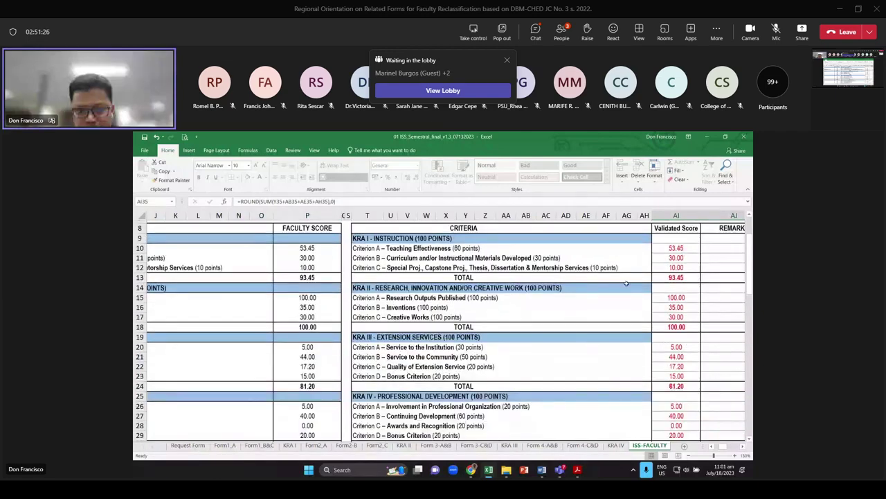
{"action": "scroll", "coordinate": [657, 393], "scroll_direction": "down", "scroll_amount": 1}
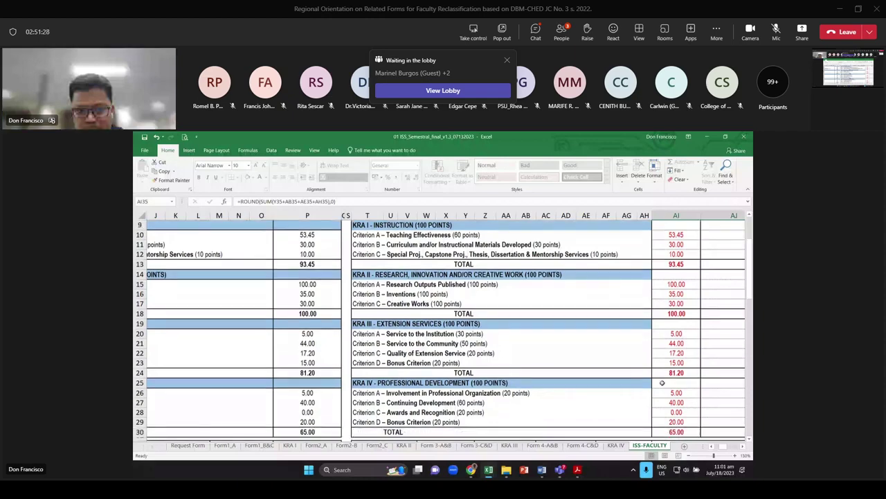
{"action": "scroll", "coordinate": [662, 382], "scroll_direction": "down", "scroll_amount": 6}
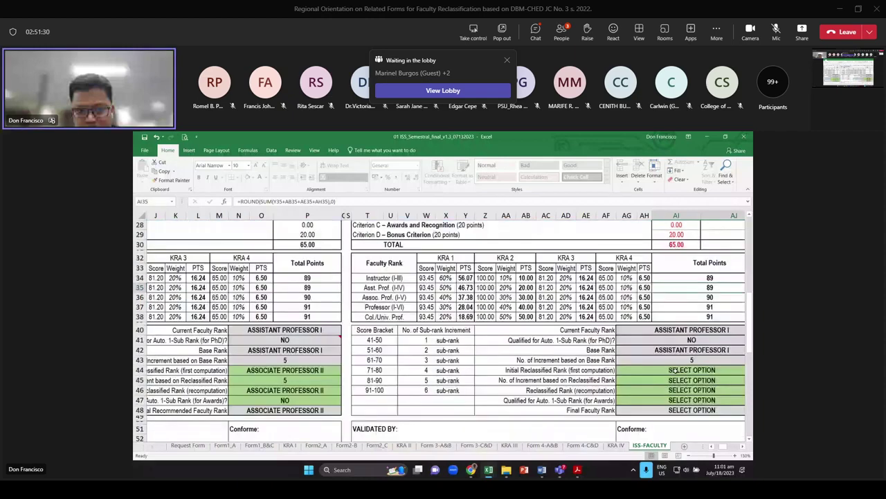
{"action": "scroll", "coordinate": [676, 371], "scroll_direction": "down", "scroll_amount": 2}
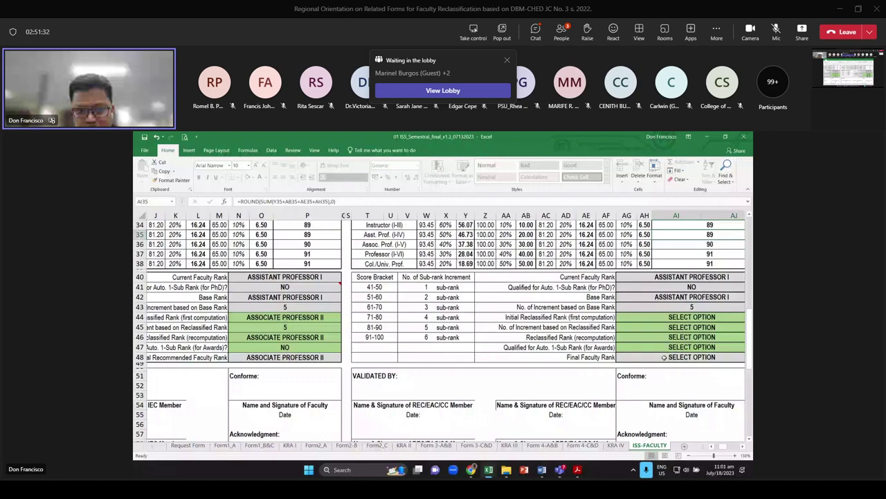
{"action": "left_click", "coordinate": [664, 357]}
{"action": "scroll", "coordinate": [635, 344], "scroll_direction": "up", "scroll_amount": 6}
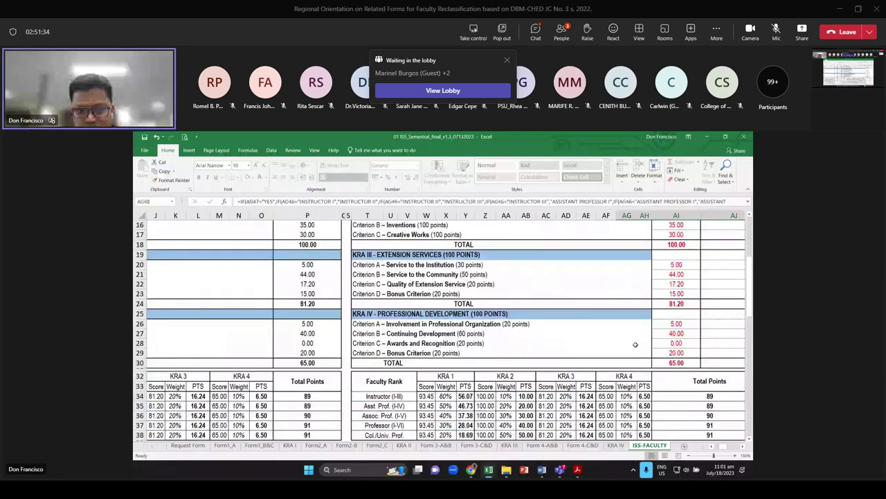
{"action": "scroll", "coordinate": [635, 345], "scroll_direction": "down", "scroll_amount": 7}
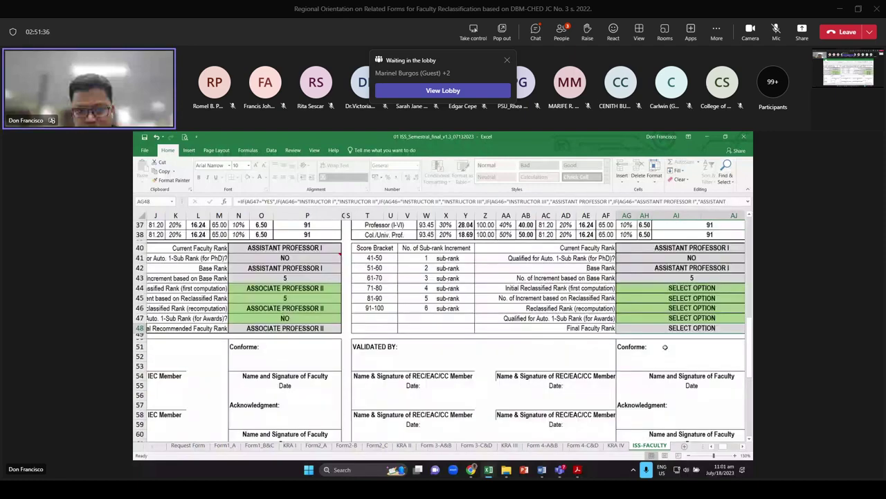
{"action": "scroll", "coordinate": [665, 346], "scroll_direction": "up", "scroll_amount": 10}
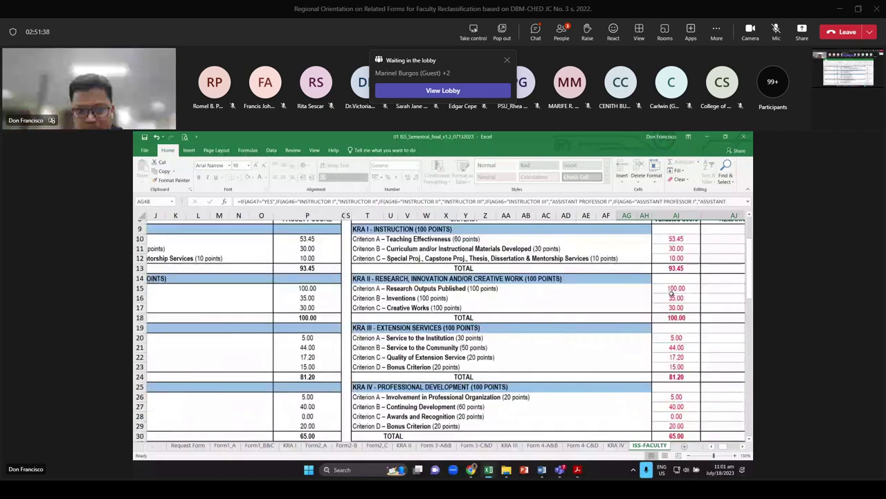
{"action": "scroll", "coordinate": [685, 302], "scroll_direction": "down", "scroll_amount": 7}
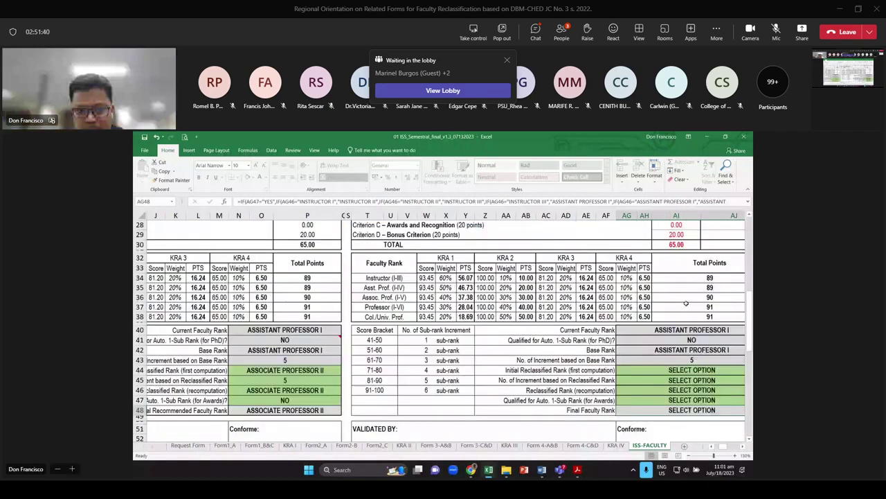
{"action": "scroll", "coordinate": [685, 303], "scroll_direction": "down", "scroll_amount": 5}
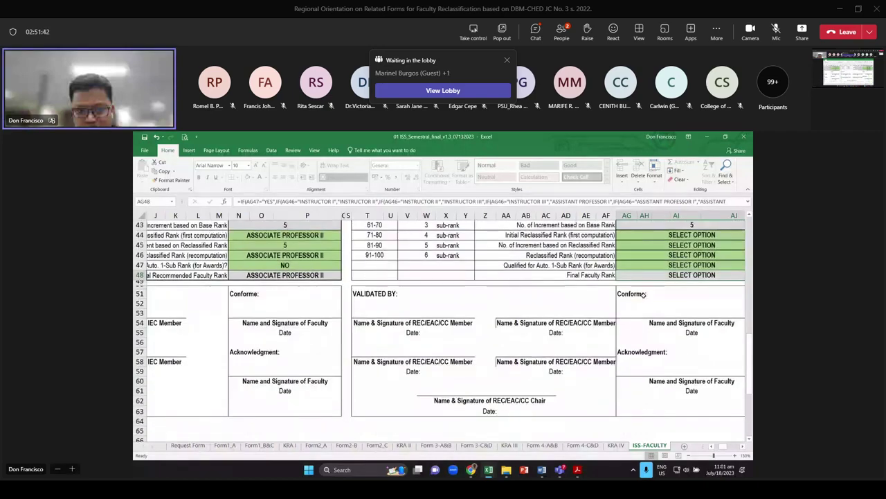
Point out the Conforme space and acknowledgment area AG58:AJ59, then scroll back to row 1
{"action": "left_click", "coordinate": [644, 313]}
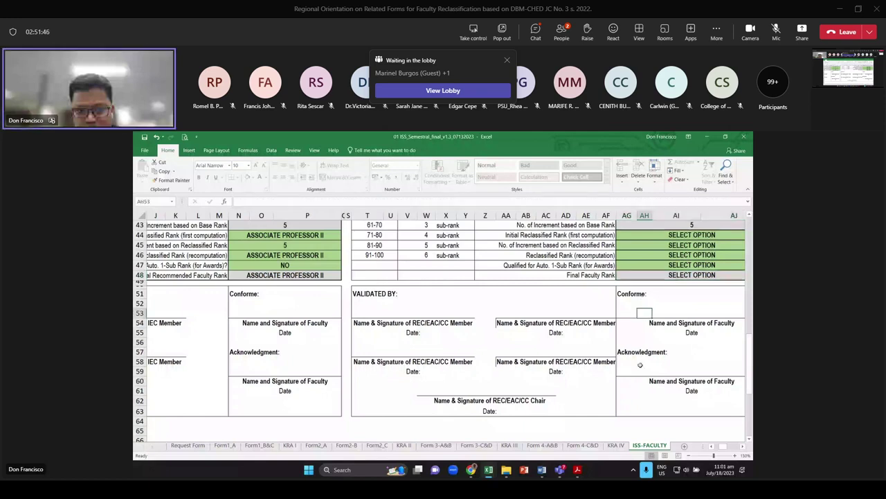
{"action": "left_click", "coordinate": [663, 370]}
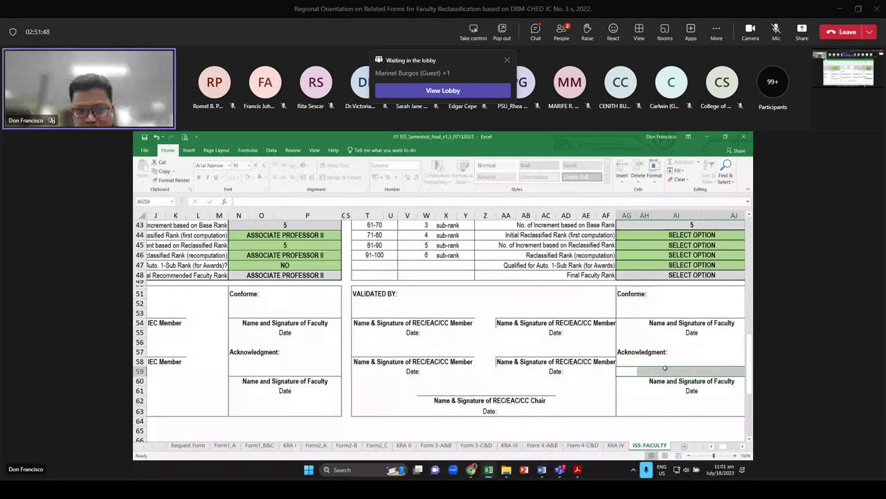
{"action": "left_click", "coordinate": [630, 362]}
{"action": "left_click_drag", "start_coordinate": [630, 362], "coordinate": [655, 367]}
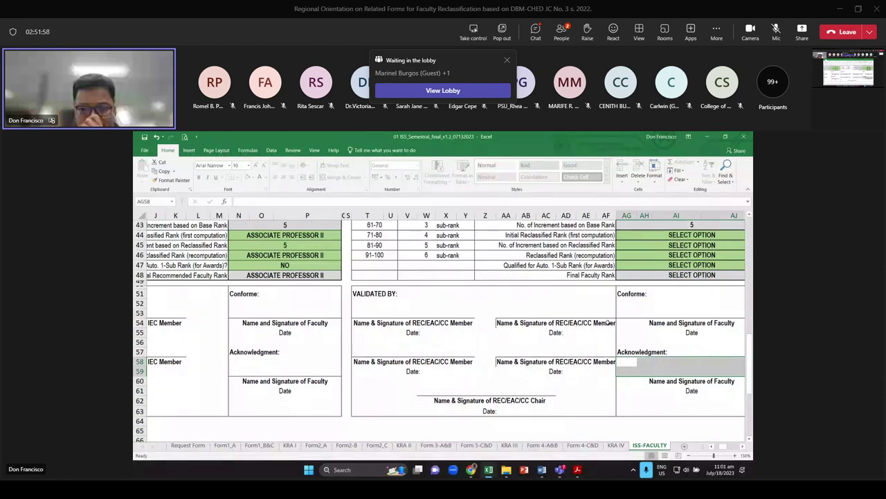
{"action": "scroll", "coordinate": [481, 293], "scroll_direction": "up", "scroll_amount": 15}
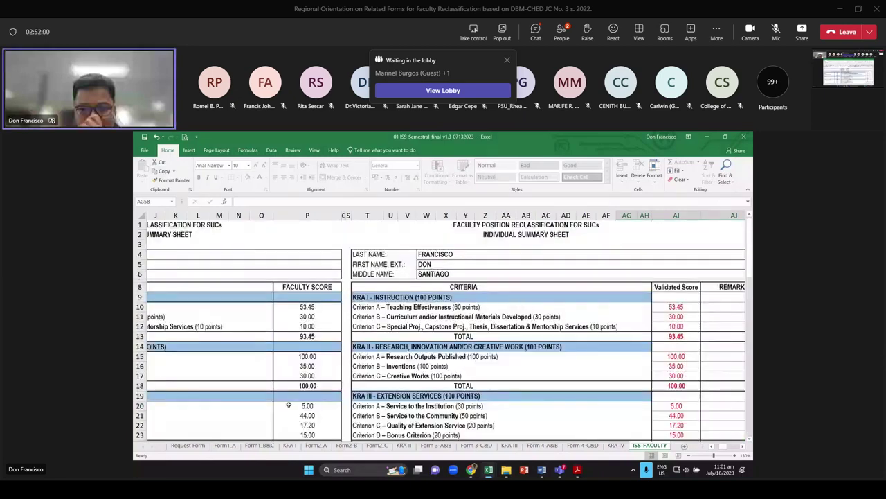
Switch from the workbook and PDF viewer back to the Teams 'Regional Orientation' meeting window
{"action": "key", "text": "ctrl+Page_Up"}
{"action": "key", "text": "ctrl+Page_Up"}
{"action": "key", "text": "ctrl+Page_Up"}
{"action": "key", "text": "ctrl+Page_Up"}
{"action": "key", "text": "ctrl+Page_Up"}
{"action": "key", "text": "ctrl+Page_Up"}
{"action": "key", "text": "ctrl+Page_Up"}
{"action": "key", "text": "ctrl+Page_Up"}
{"action": "key", "text": "ctrl+Page_Up"}
{"action": "key", "text": "ctrl+Page_Up"}
{"action": "key", "text": "ctrl+Page_Up"}
{"action": "key", "text": "ctrl+Page_Up"}
{"action": "key", "text": "ctrl+Page_Up"}
{"action": "key", "text": "ctrl+Page_Up"}
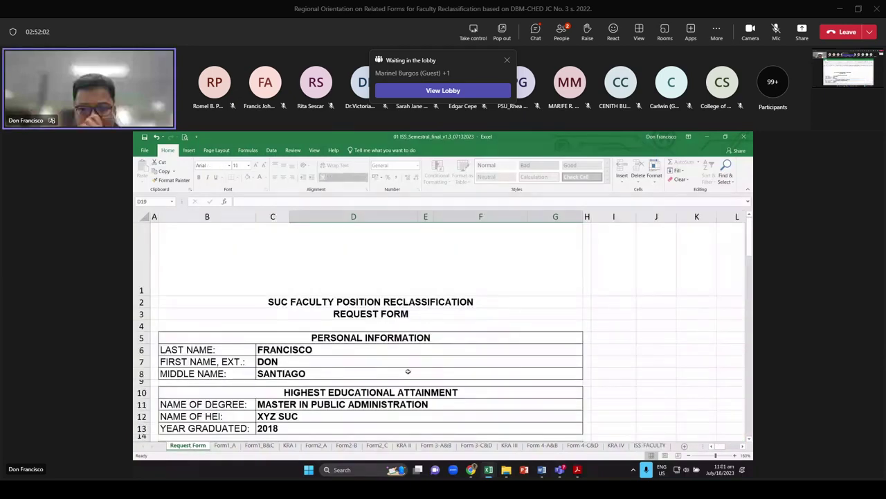
{"action": "left_click", "coordinate": [706, 136]}
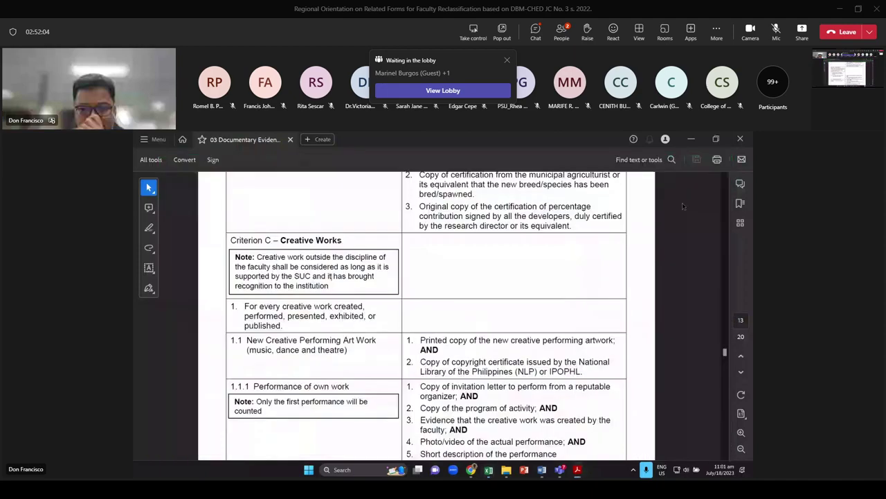
{"action": "left_click", "coordinate": [690, 140]}
{"action": "key", "text": "alt+Tab"}
{"action": "key", "text": "Tab"}
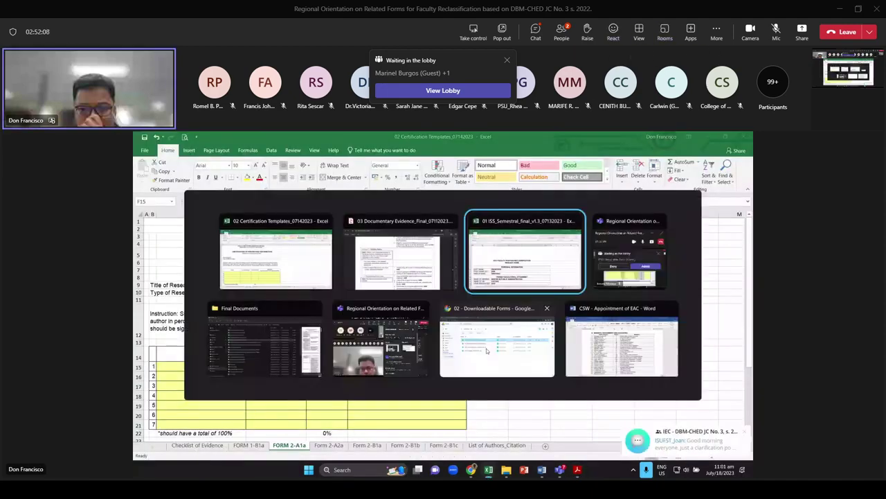
{"action": "key", "text": "alt+Tab"}
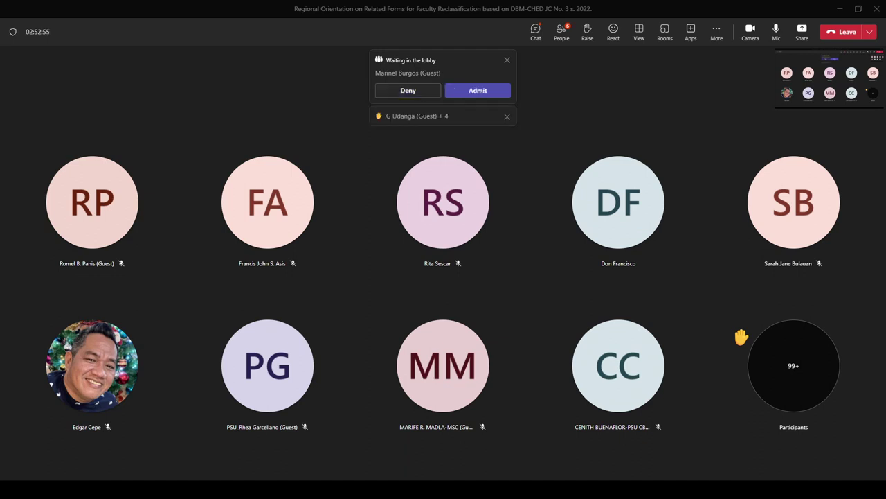
Show the meeting's participant list with Ctrl+Shift+P
{"action": "key", "text": "ctrl+shift+p"}
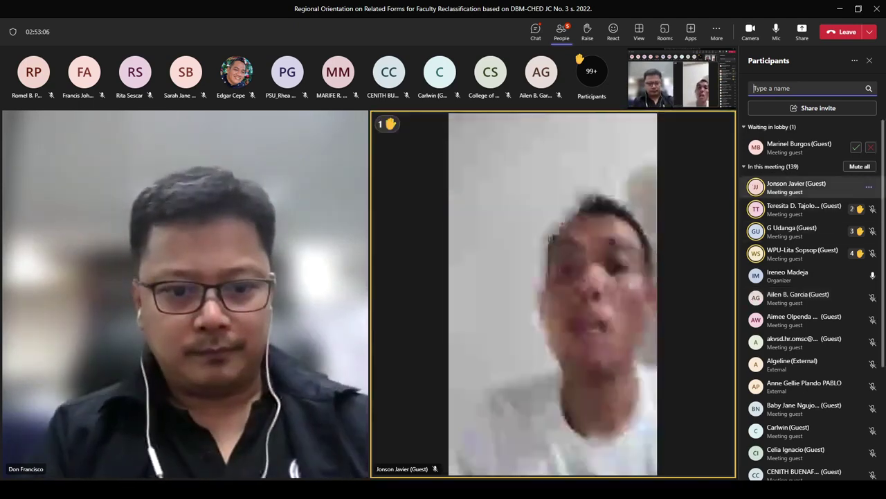
Check the first raised-hand attendee's options, then mute your own microphone
{"action": "left_click", "coordinate": [868, 186]}
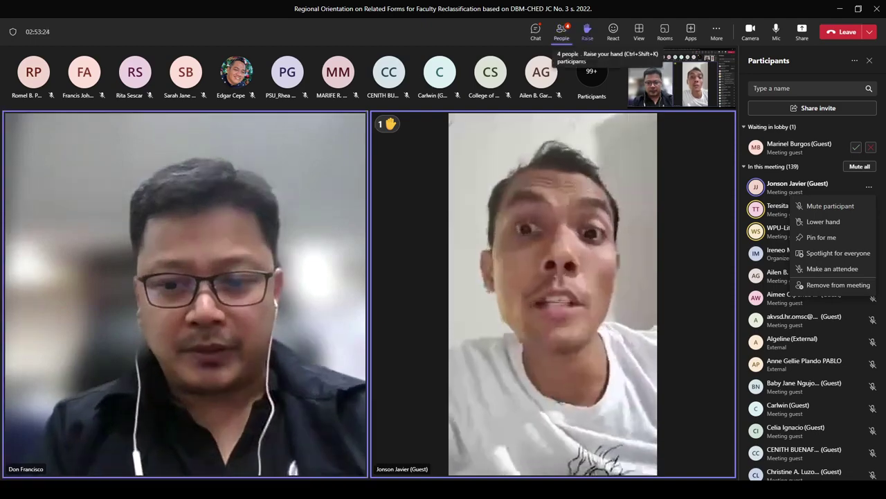
{"action": "left_click", "coordinate": [775, 29]}
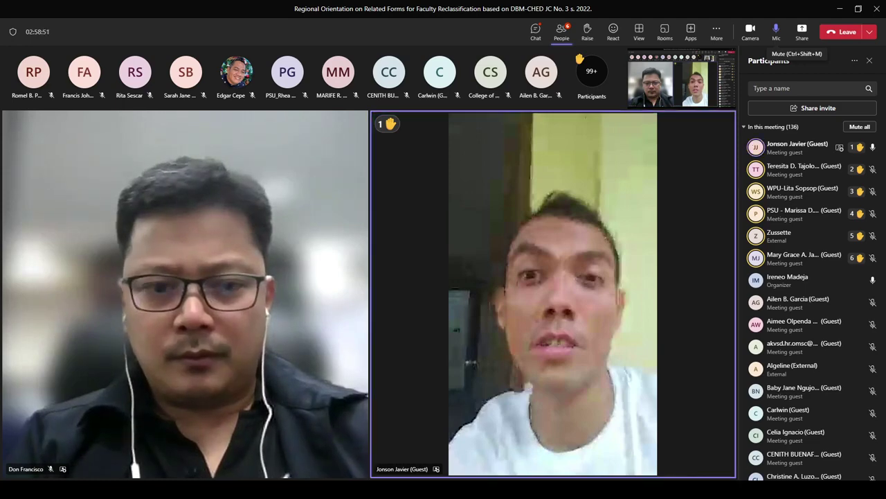
Mute with Ctrl+Shift+M during the first hand-raiser's question, then unmute to reply
{"action": "key", "text": "ctrl+shift+m"}
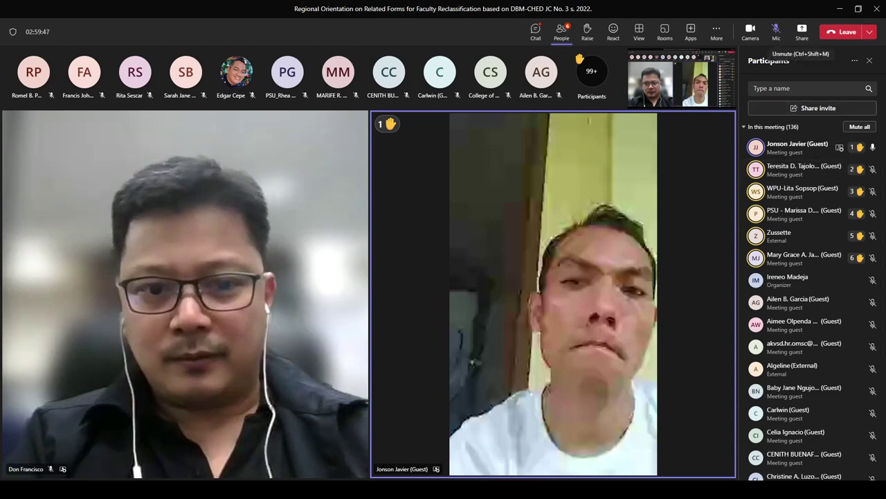
{"action": "key", "text": "ctrl+shift+m"}
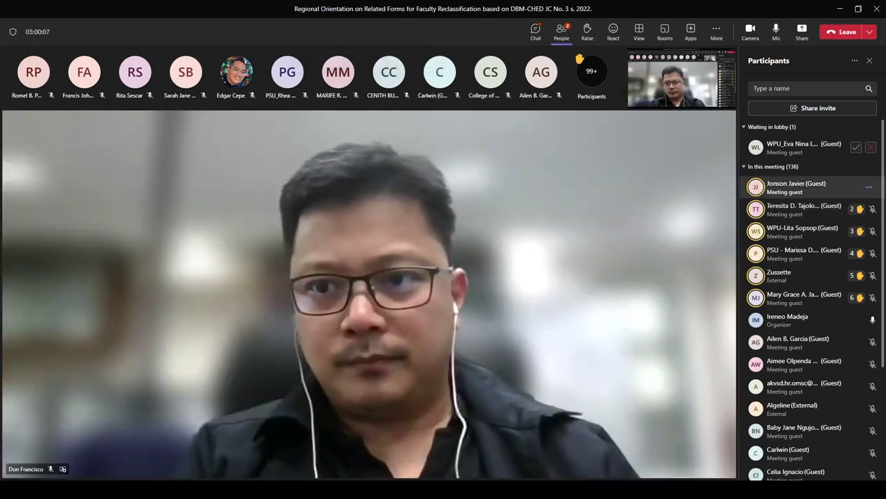
Open the next raised-hand guest's options menu and close it without choosing anything
{"action": "left_click", "coordinate": [869, 208]}
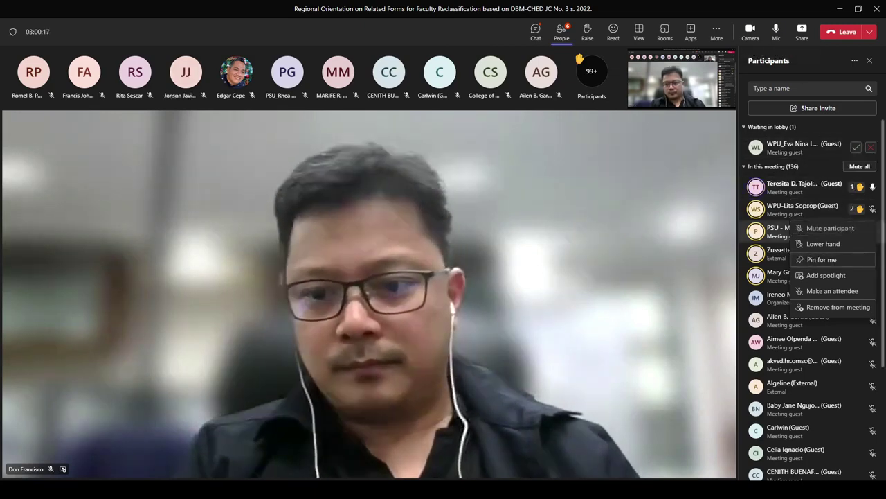
{"action": "key", "text": "Escape"}
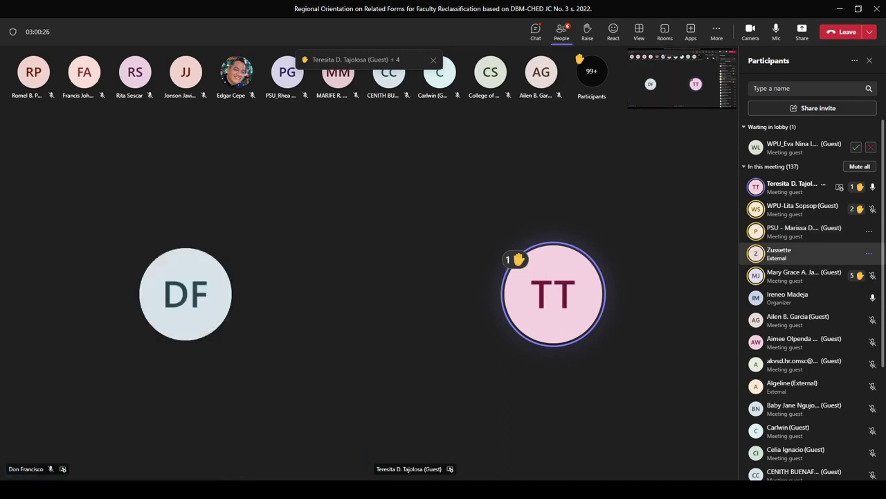
Turn the presenter's camera back on and admit the guest waiting in the lobby
{"action": "key", "text": "ctrl+shift+o"}
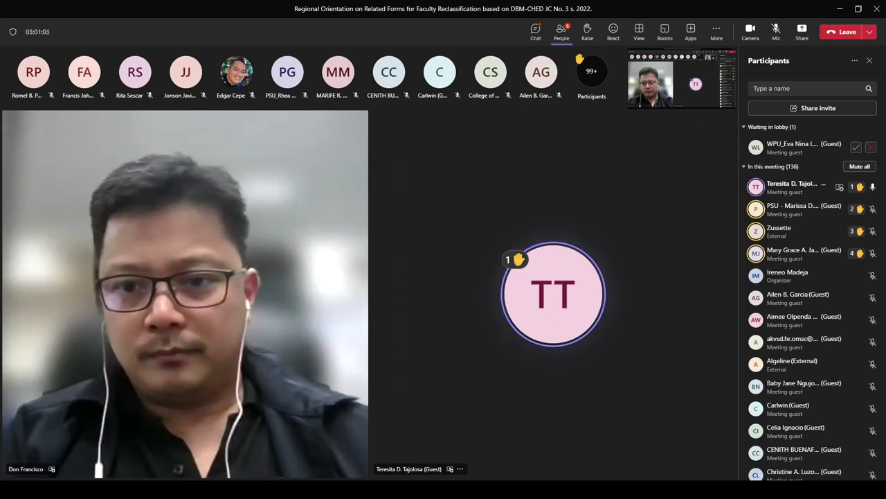
{"action": "left_click", "coordinate": [856, 147]}
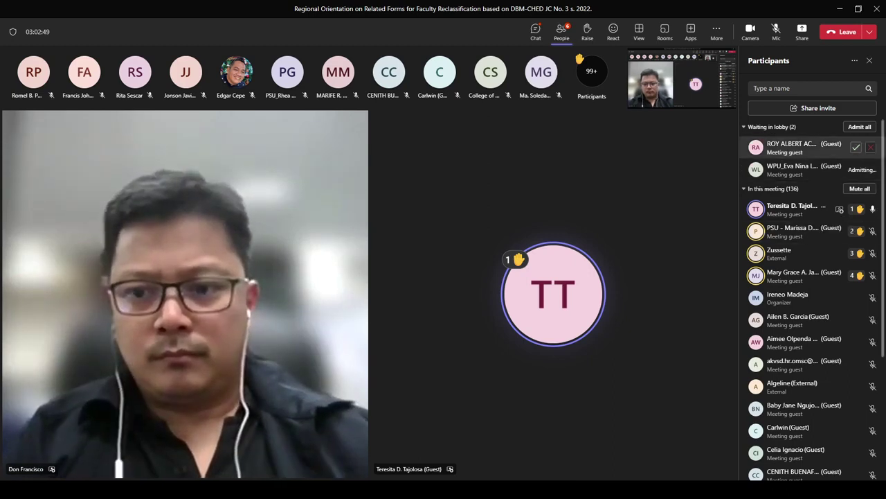
Admit the waiting lobby guests, bringing the meeting to 135 people
{"action": "left_click", "coordinate": [856, 147]}
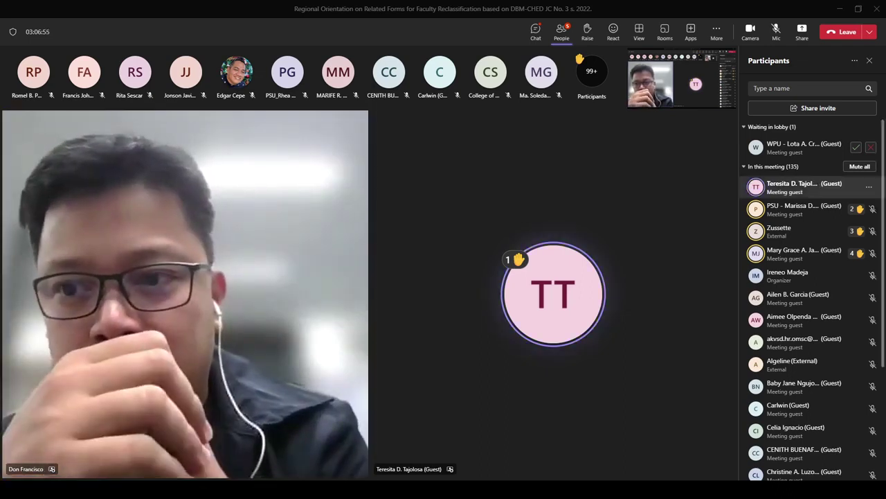
{"action": "left_click", "coordinate": [856, 147]}
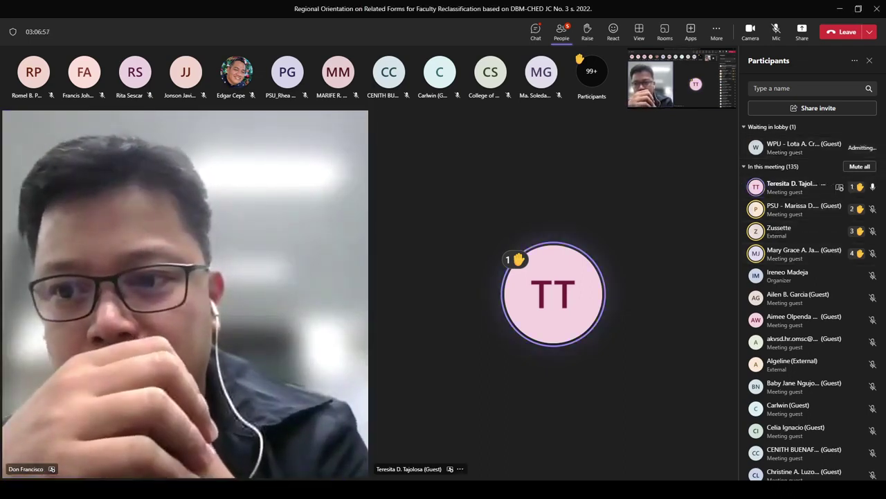
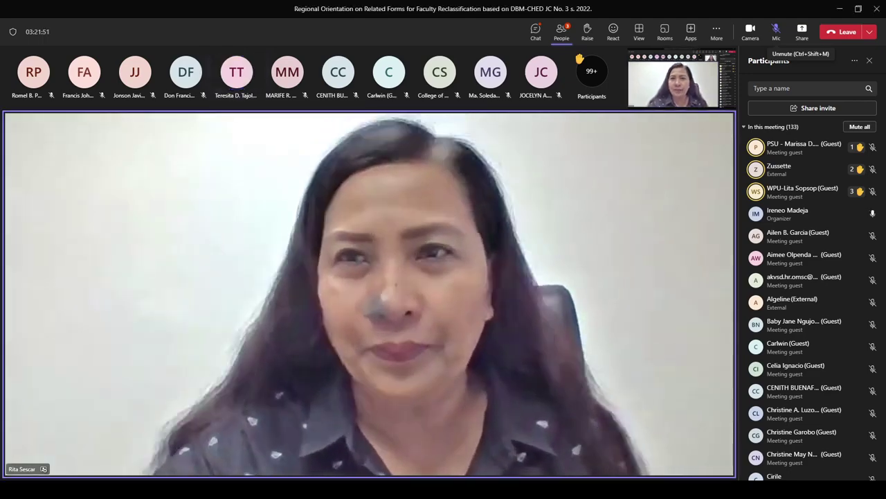
Unmute your microphone from the meeting toolbar to speak to participants
{"action": "left_click", "coordinate": [776, 31]}
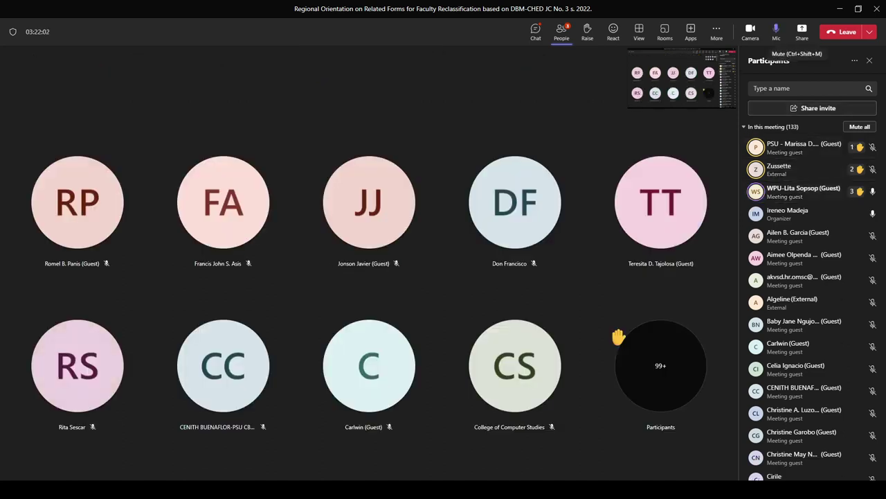
{"action": "left_click", "coordinate": [776, 31]}
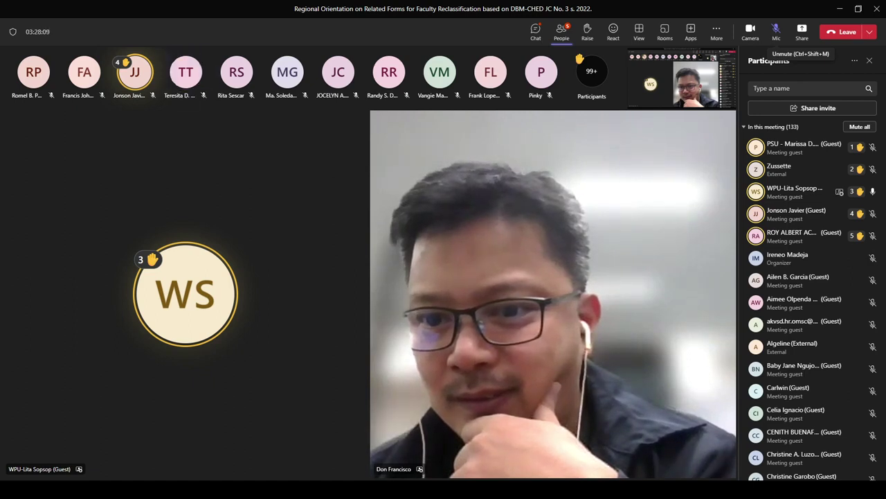
{"action": "left_click", "coordinate": [776, 31]}
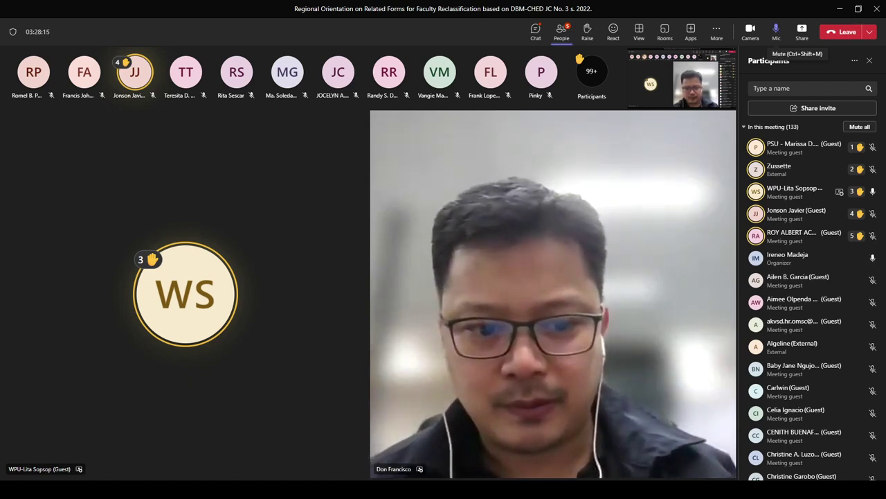
{"action": "left_click", "coordinate": [776, 31]}
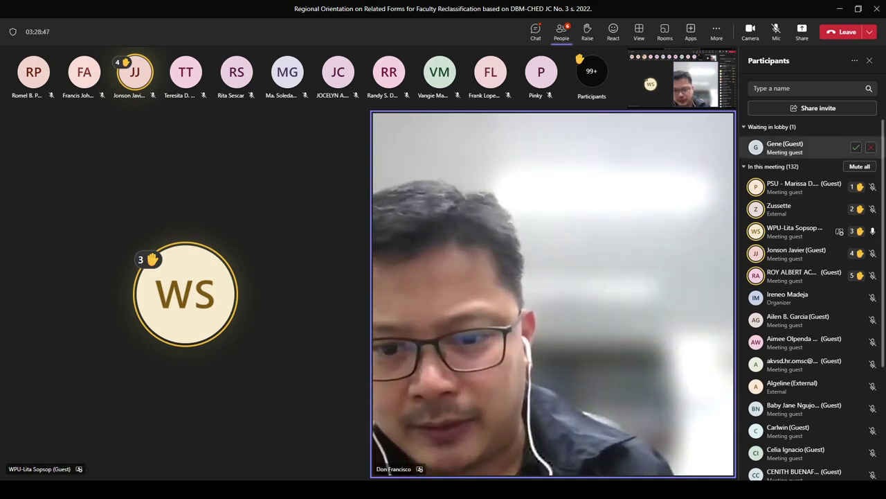
Admit the guest waiting in the lobby from the Participants panel
{"action": "left_click", "coordinate": [856, 147]}
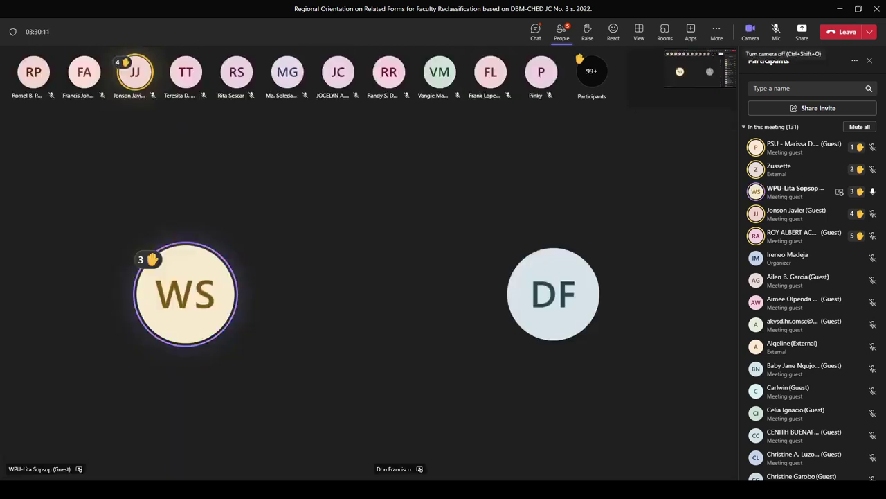
{"action": "left_click", "coordinate": [776, 31]}
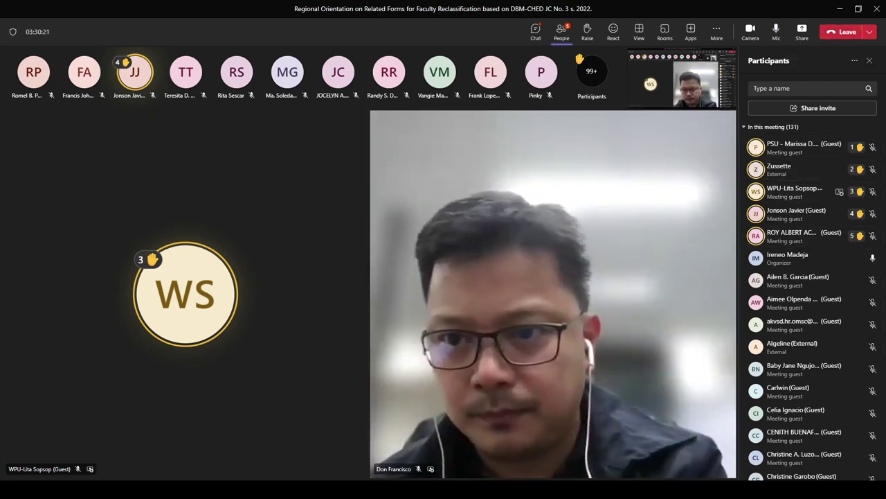
{"action": "left_click", "coordinate": [777, 31]}
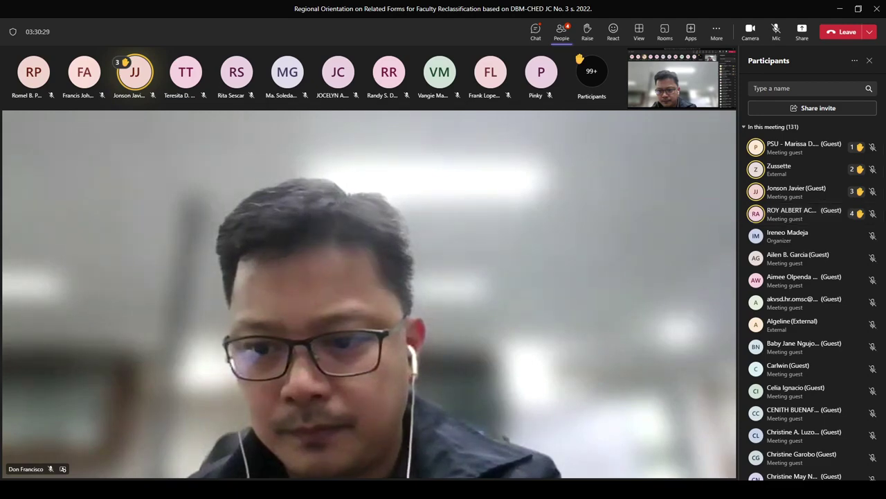
{"action": "left_click", "coordinate": [776, 31]}
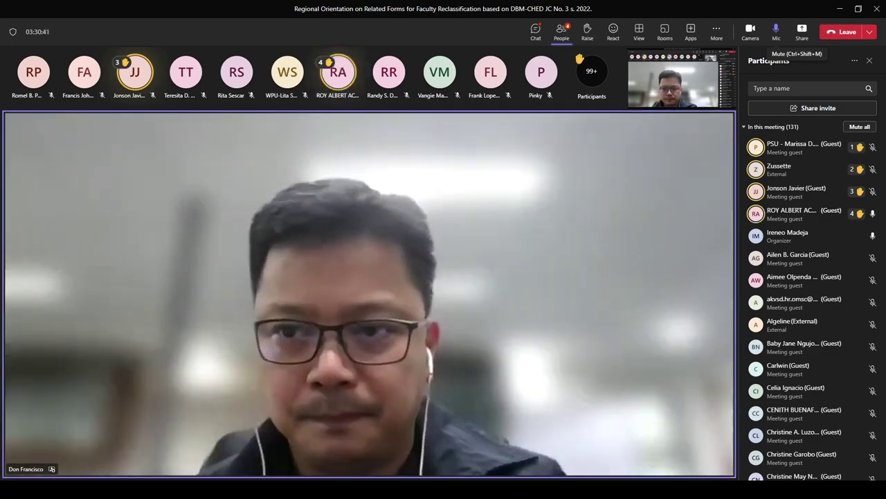
{"action": "key", "text": "ctrl+shift+m"}
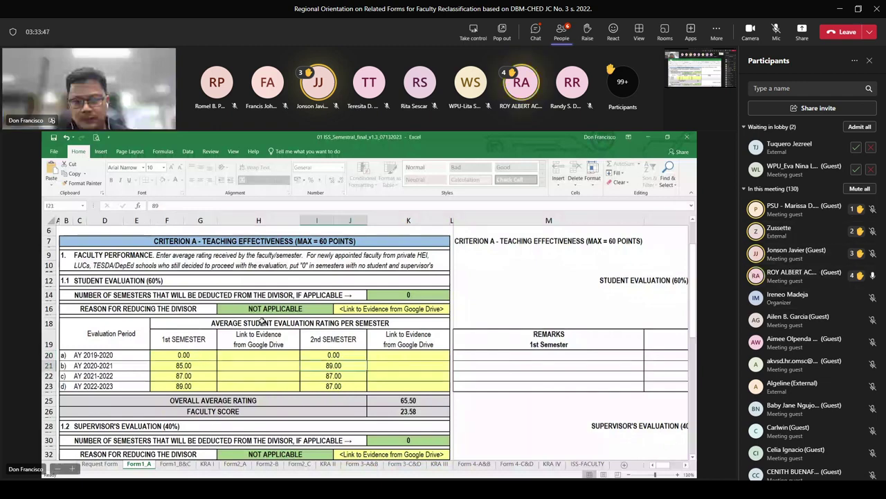
Admit both lobby guests into the meeting from the Participants pane
{"action": "left_click", "coordinate": [856, 169]}
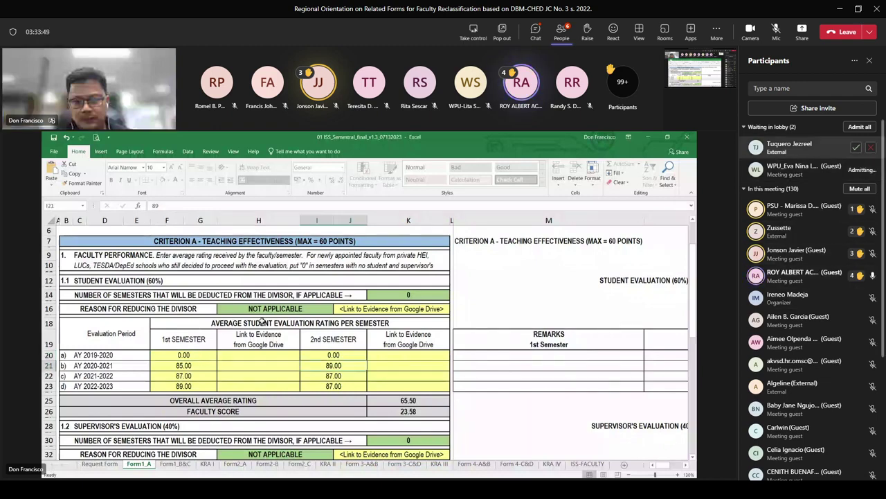
{"action": "left_click", "coordinate": [856, 147]}
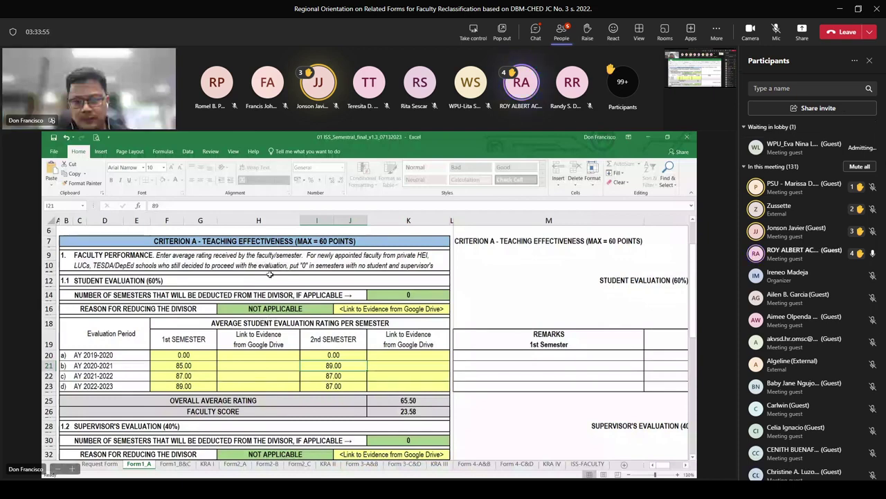
{"action": "key", "text": "Up"}
{"action": "key", "text": "Up"}
{"action": "key", "text": "Up"}
{"action": "key", "text": "Up"}
{"action": "key", "text": "Left"}
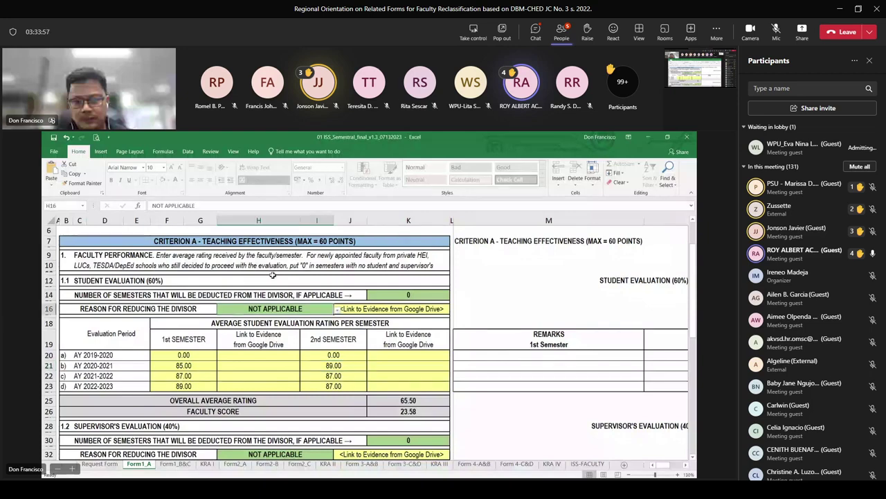
{"action": "key", "text": "alt+Down"}
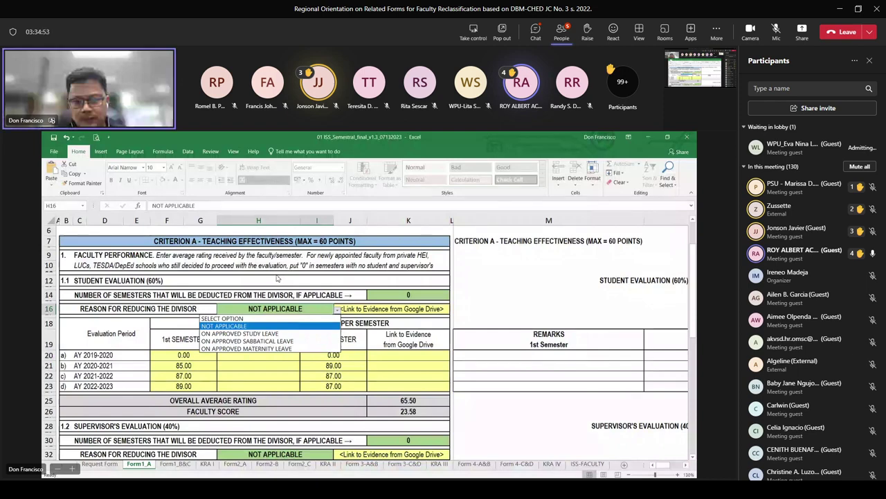
{"action": "key", "text": "Escape"}
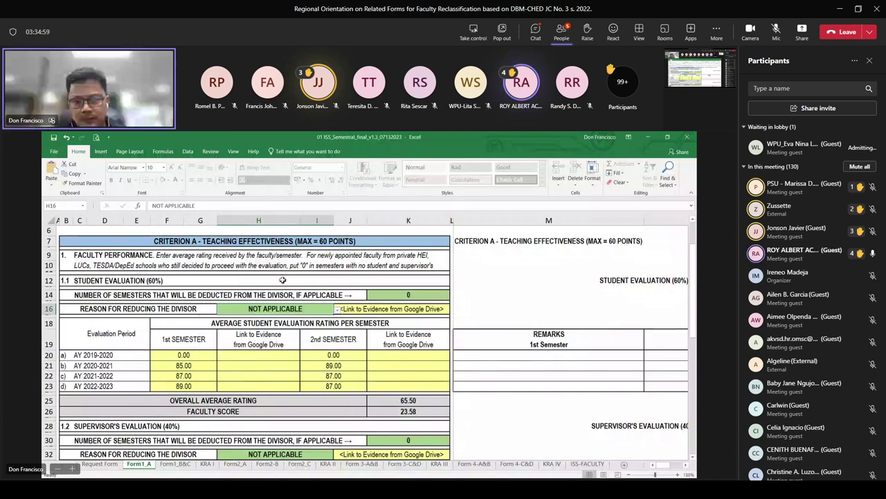
{"action": "key", "text": "alt+Down"}
{"action": "key", "text": "Down"}
{"action": "key", "text": "Down"}
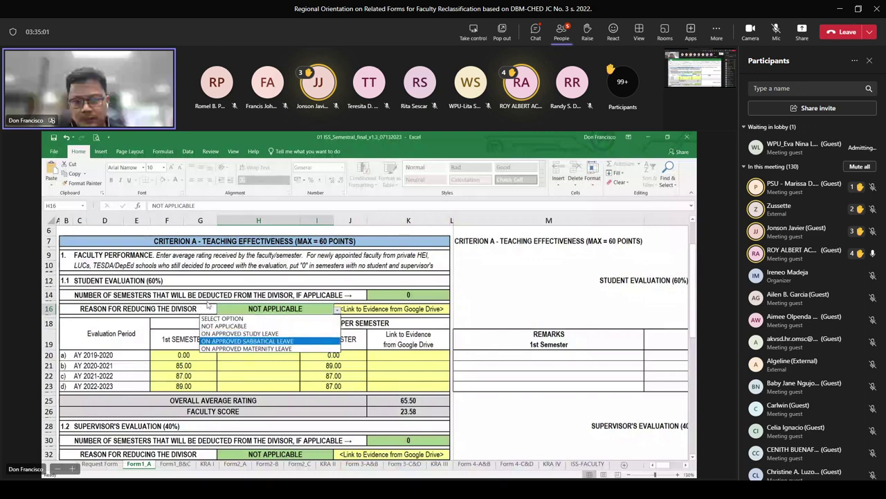
{"action": "key", "text": "Down"}
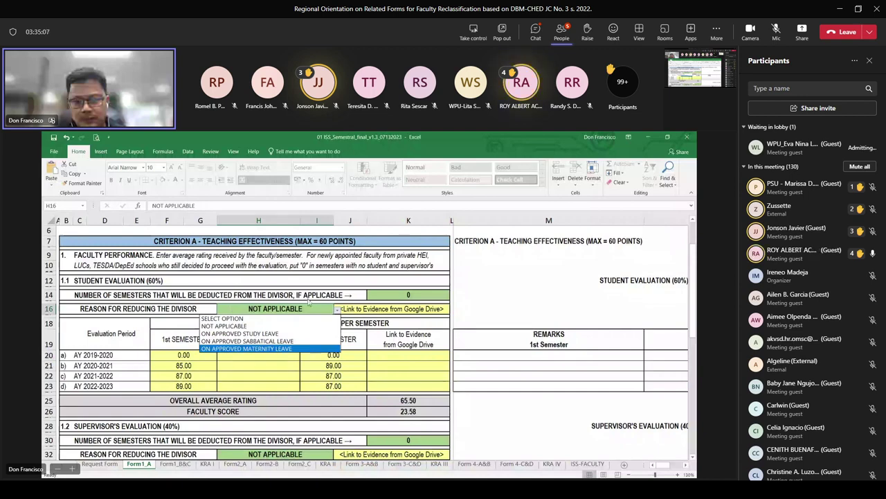
{"action": "key", "text": "Escape"}
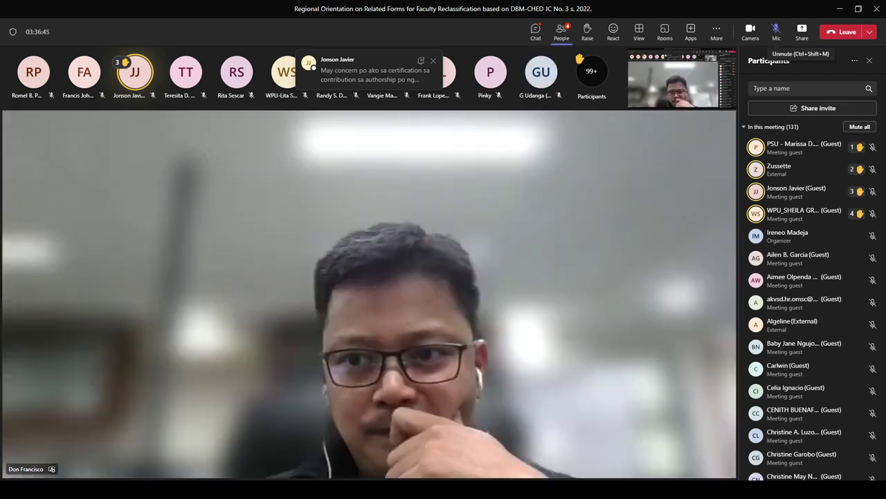
Unmute the microphone with Ctrl+Shift+M to answer questions
{"action": "key", "text": "ctrl+shift+m"}
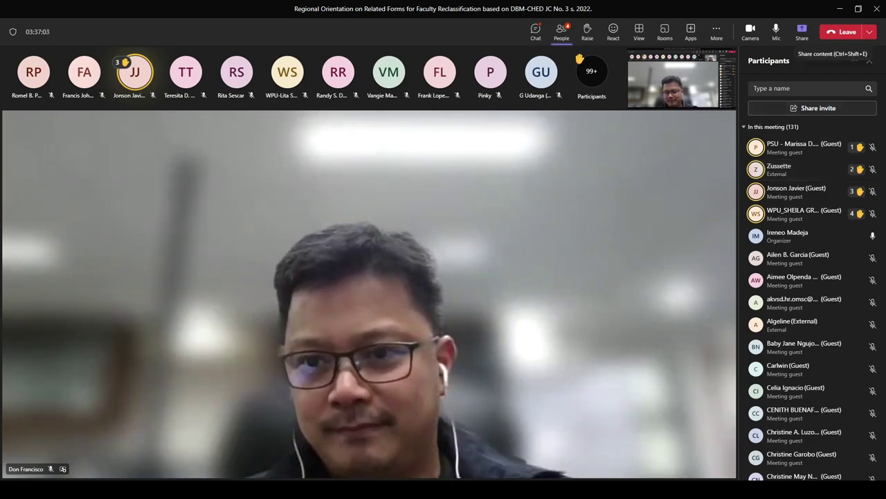
Turn off the camera, mute the mic, admit the lobby guest, and close the participants list
{"action": "key", "text": "ctrl+shift+o"}
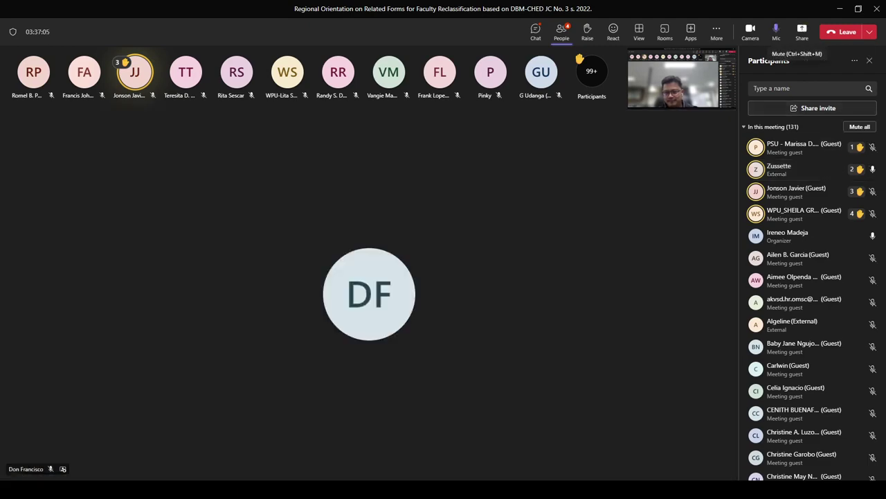
{"action": "left_click", "coordinate": [776, 31]}
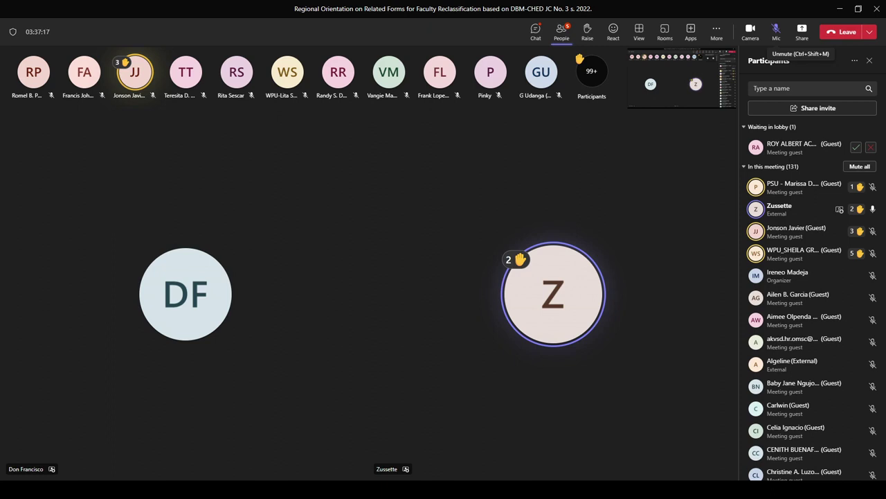
{"action": "left_click", "coordinate": [856, 147]}
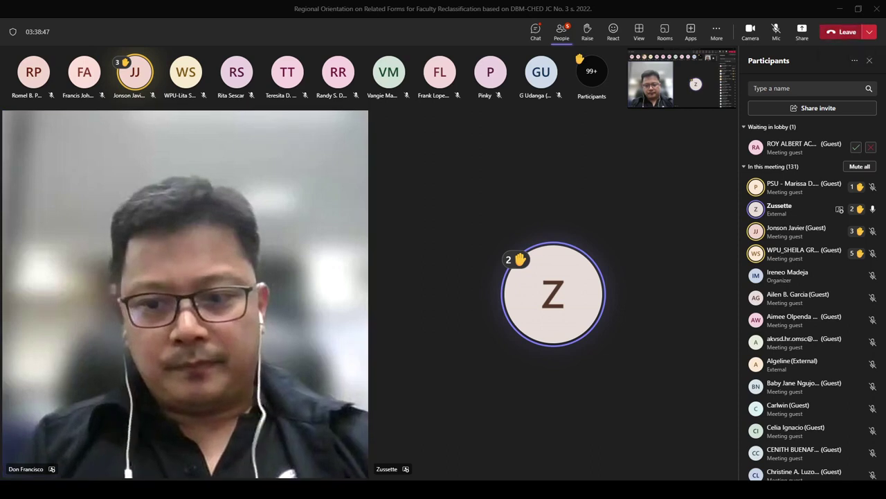
{"action": "key", "text": "ctrl+shift+p"}
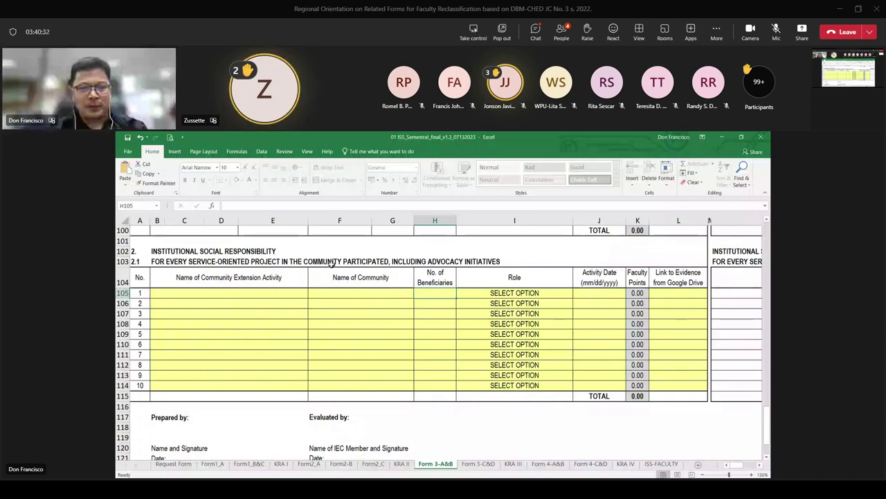
Return the stage to participant video tiles once the Excel workbook stops being shared
{"action": "key", "text": "Left"}
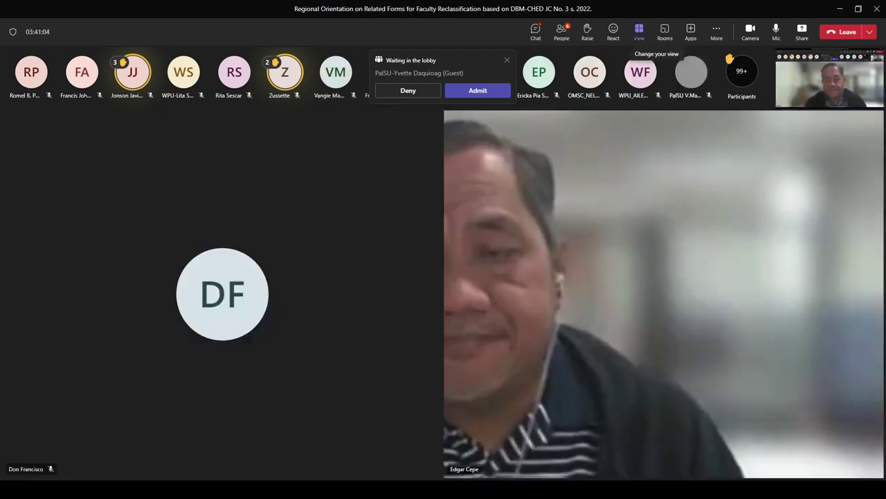
Show the Gallery, Speaker and Together mode layout menu from the View button
{"action": "left_click", "coordinate": [639, 33]}
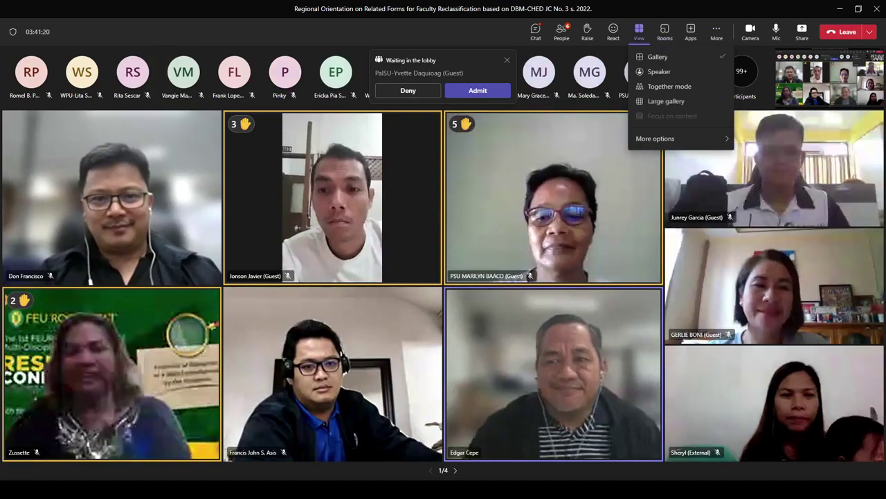
Dismiss the View layout menu, keeping Gallery view active
{"action": "key", "text": "Escape"}
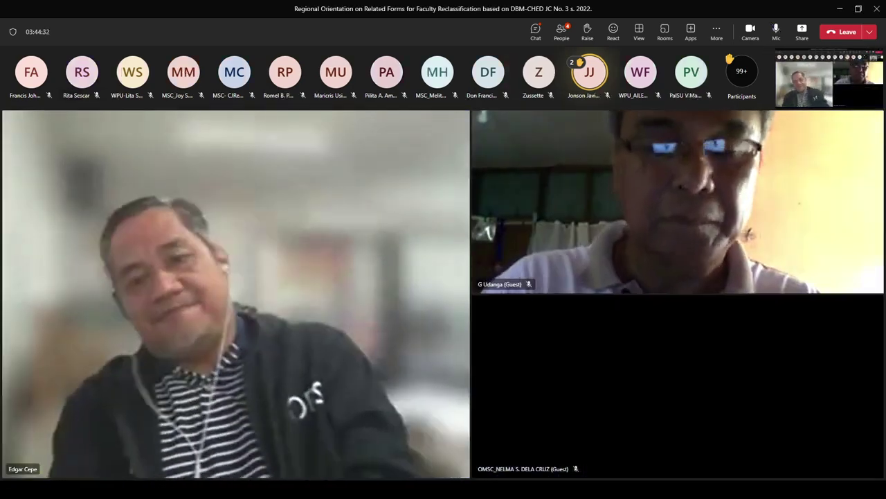
Unmute the microphone with Ctrl+Shift+M to speak to the meeting
{"action": "key", "text": "ctrl+shift+m"}
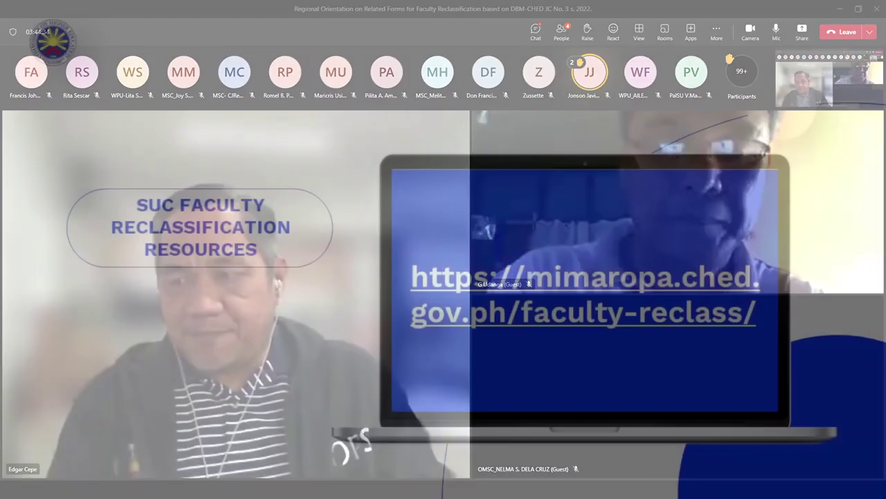